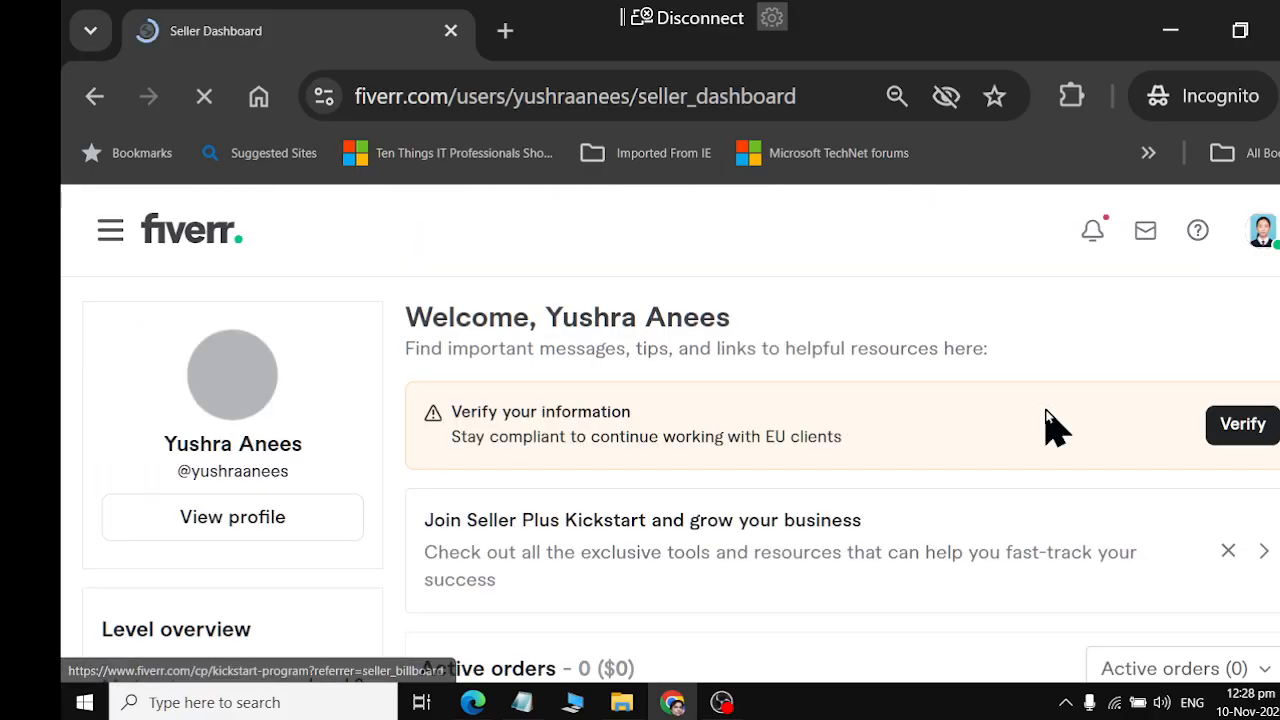
# Look over the seller dashboard, including the verification notice, active orders, level overview, availability and November earnings
pyautogui.scroll(-2, 1228, 445)
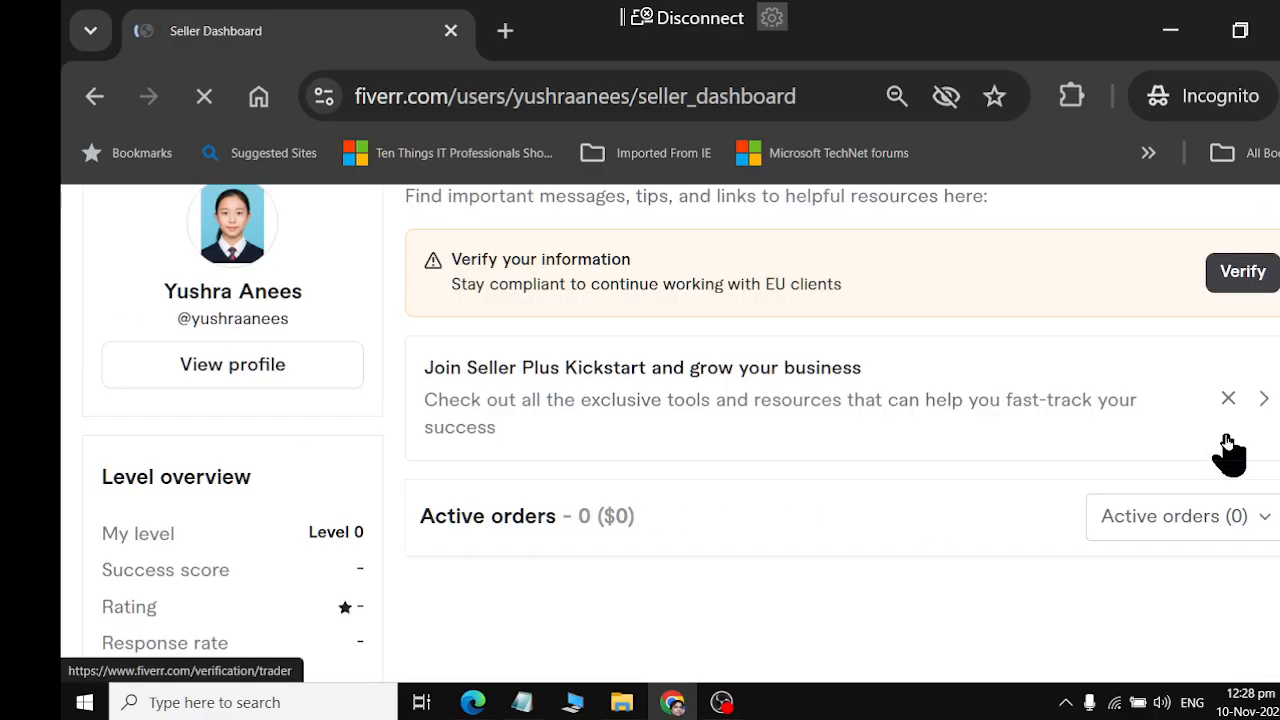
pyautogui.scroll(-2, 1228, 448)
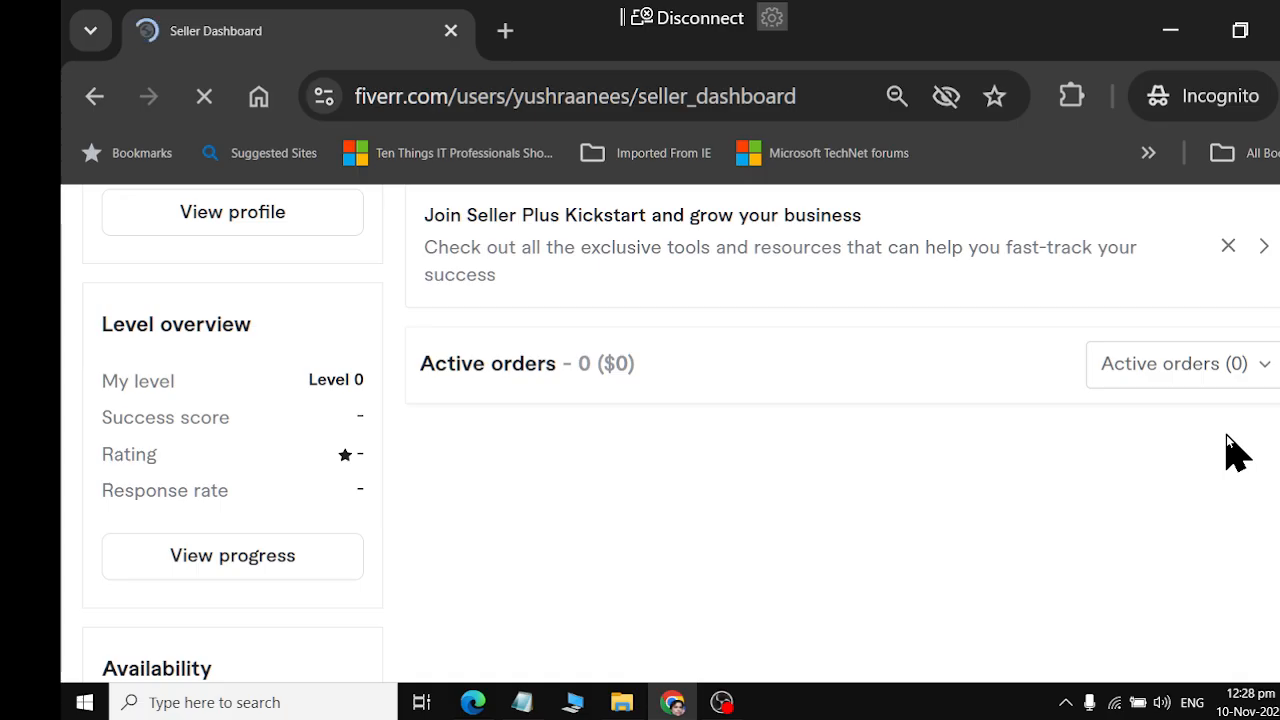
pyautogui.scroll(-3, 1228, 440)
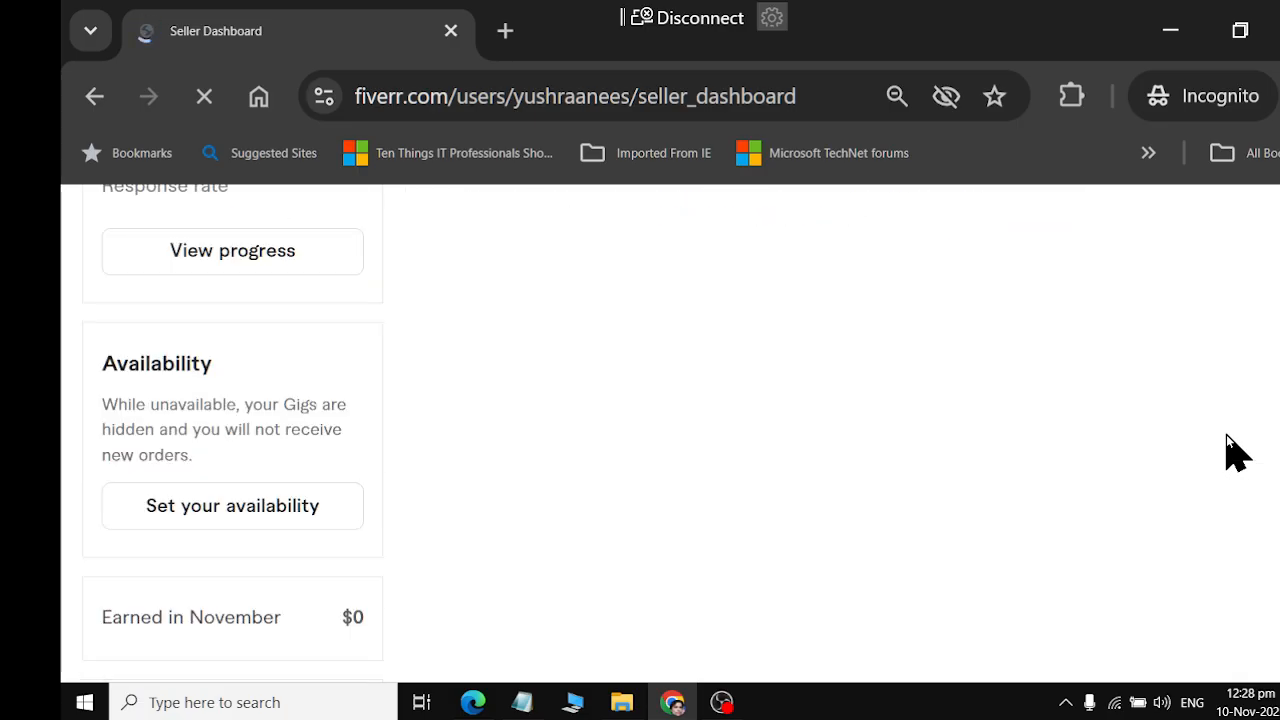
pyautogui.scroll(6, 1227, 436)
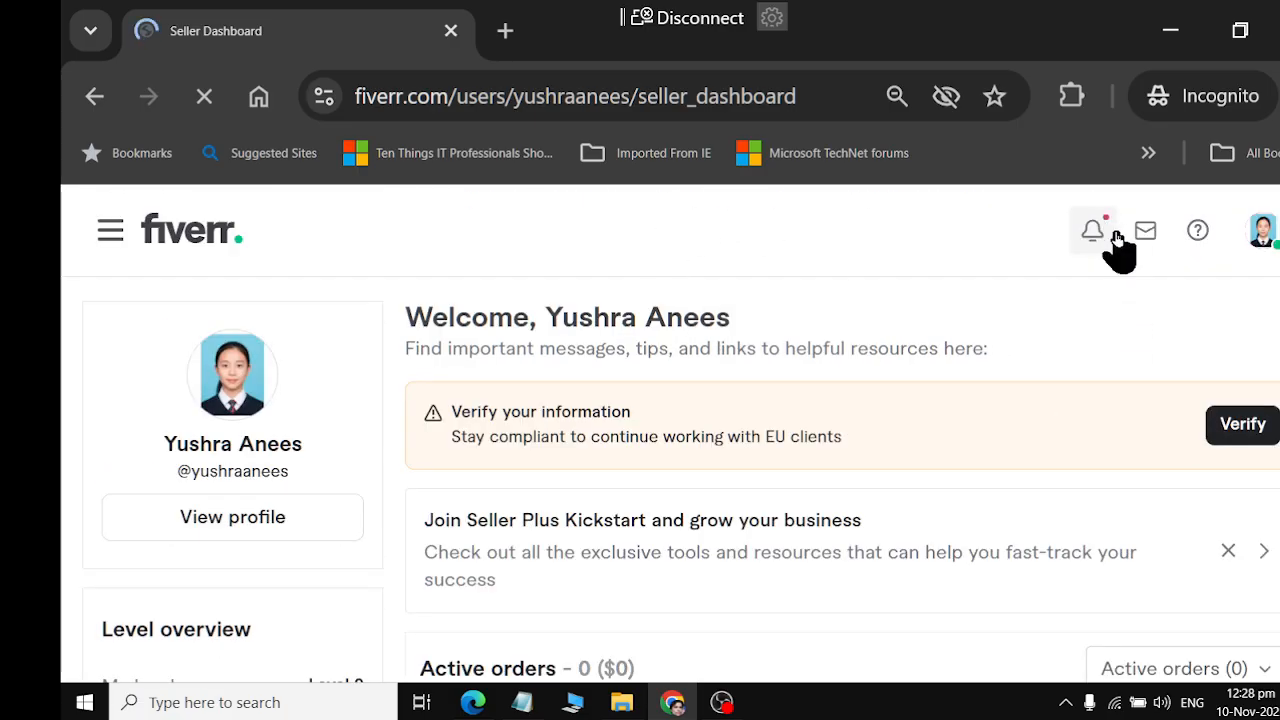
pyautogui.click(1256, 243)
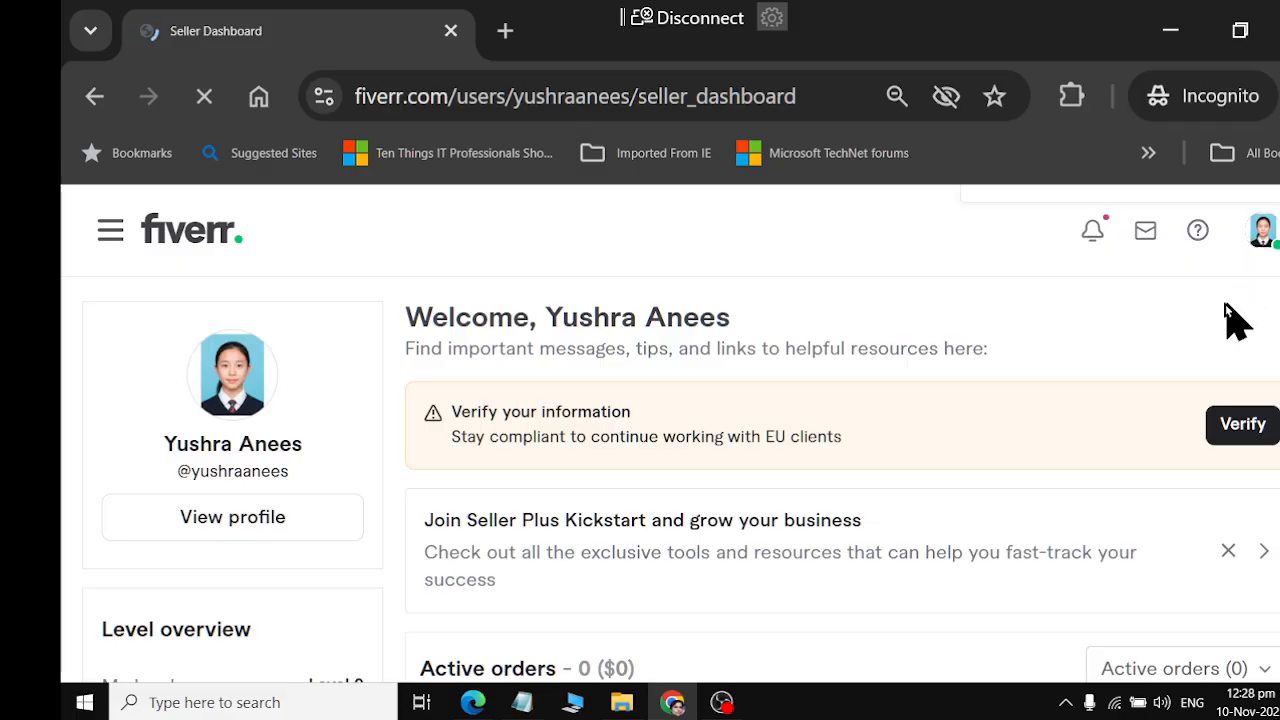
# Open the Seller Plus Kickstart offer from the dashboard, leave its page open and return to the seller dashboard
pyautogui.scroll(-2, 618, 585)
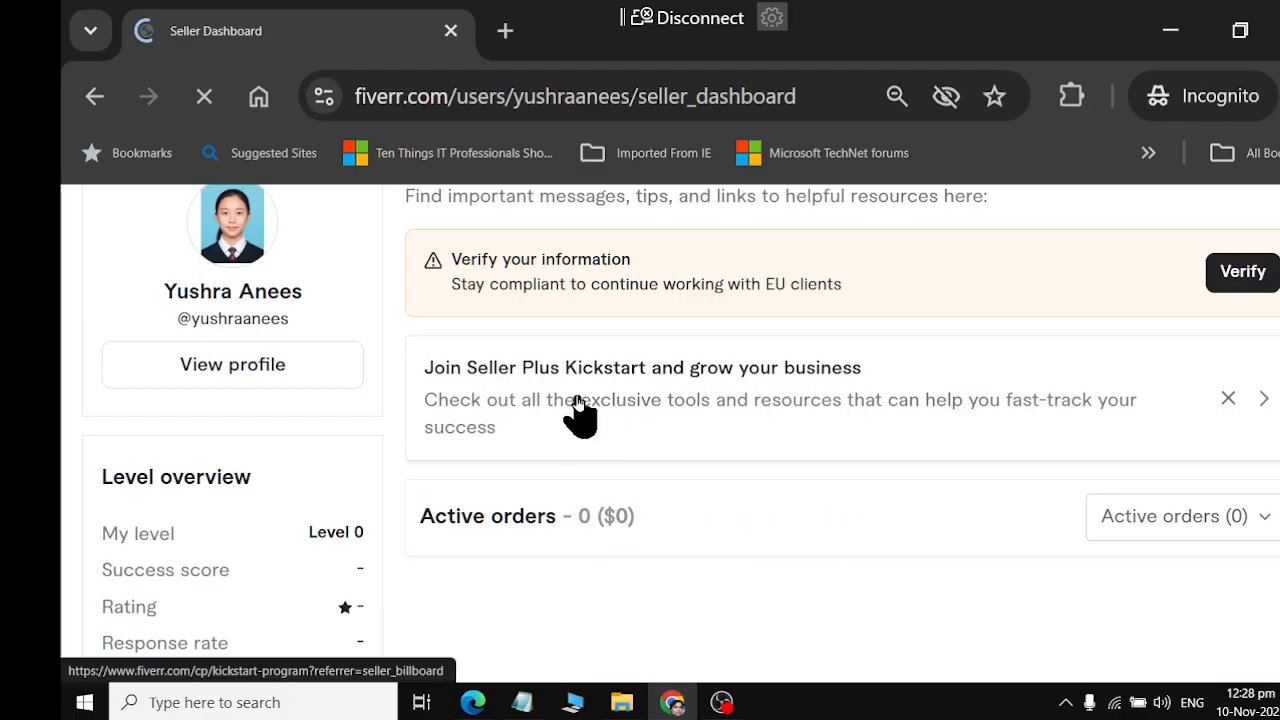
pyautogui.click(578, 410)
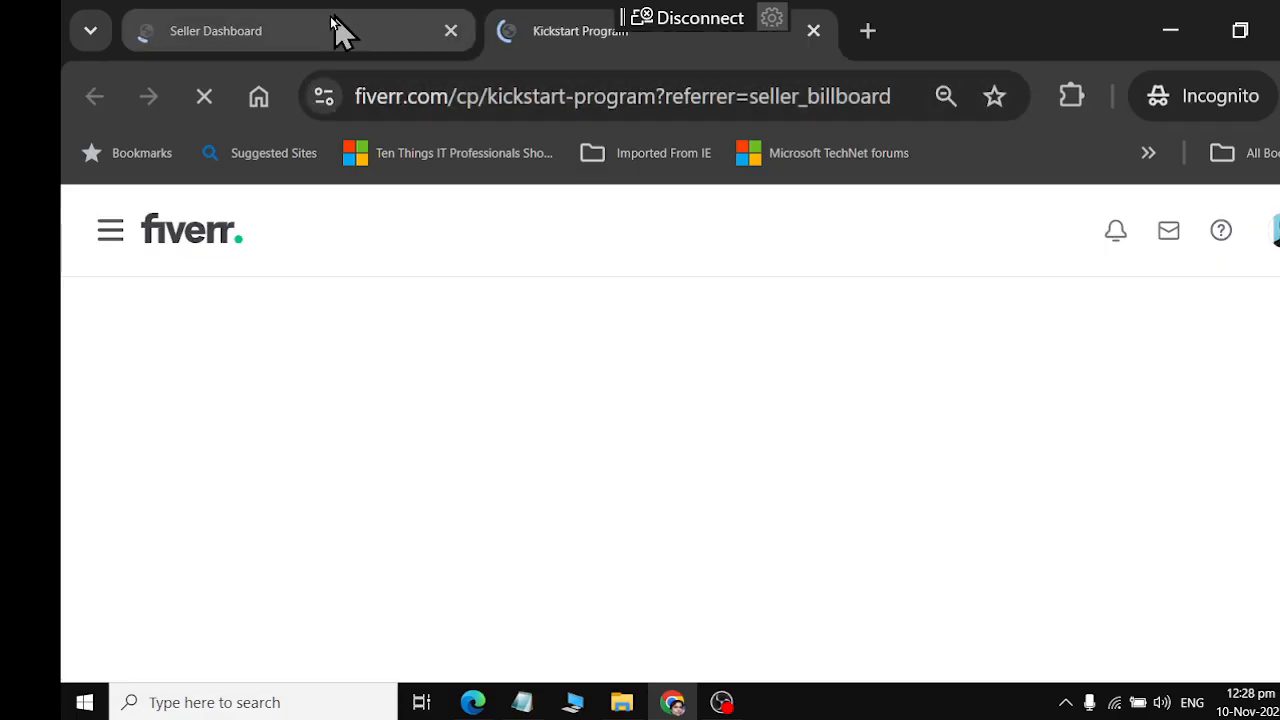
pyautogui.click(334, 30)
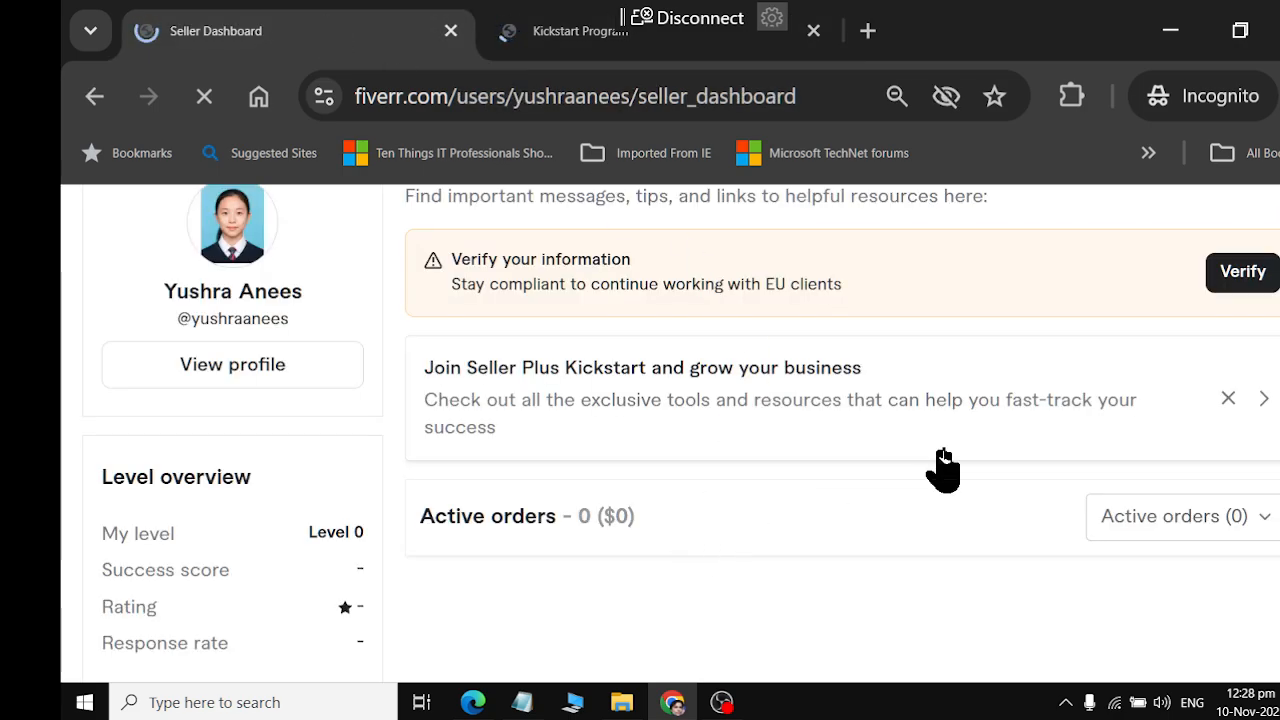
# Go to the Gigs management page in the My Business section of the seller navigation
pyautogui.scroll(2, 943, 466)
pyautogui.click(110, 232)
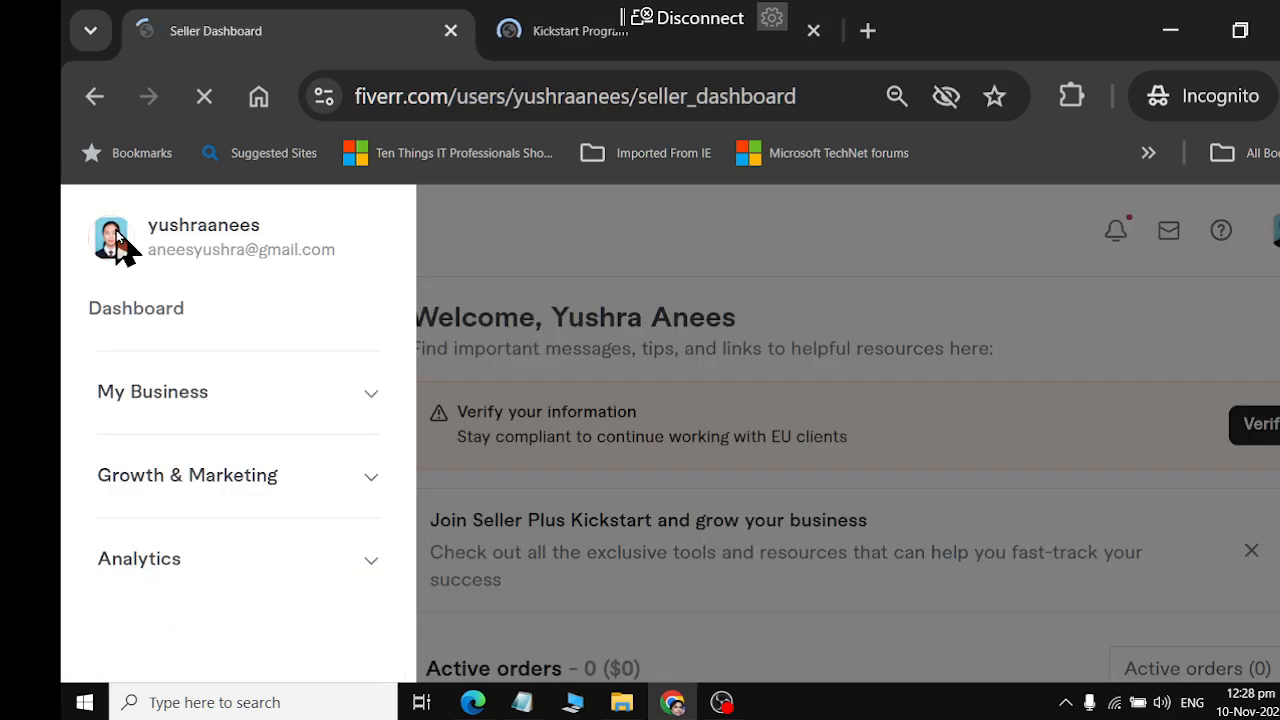
pyautogui.click(370, 400)
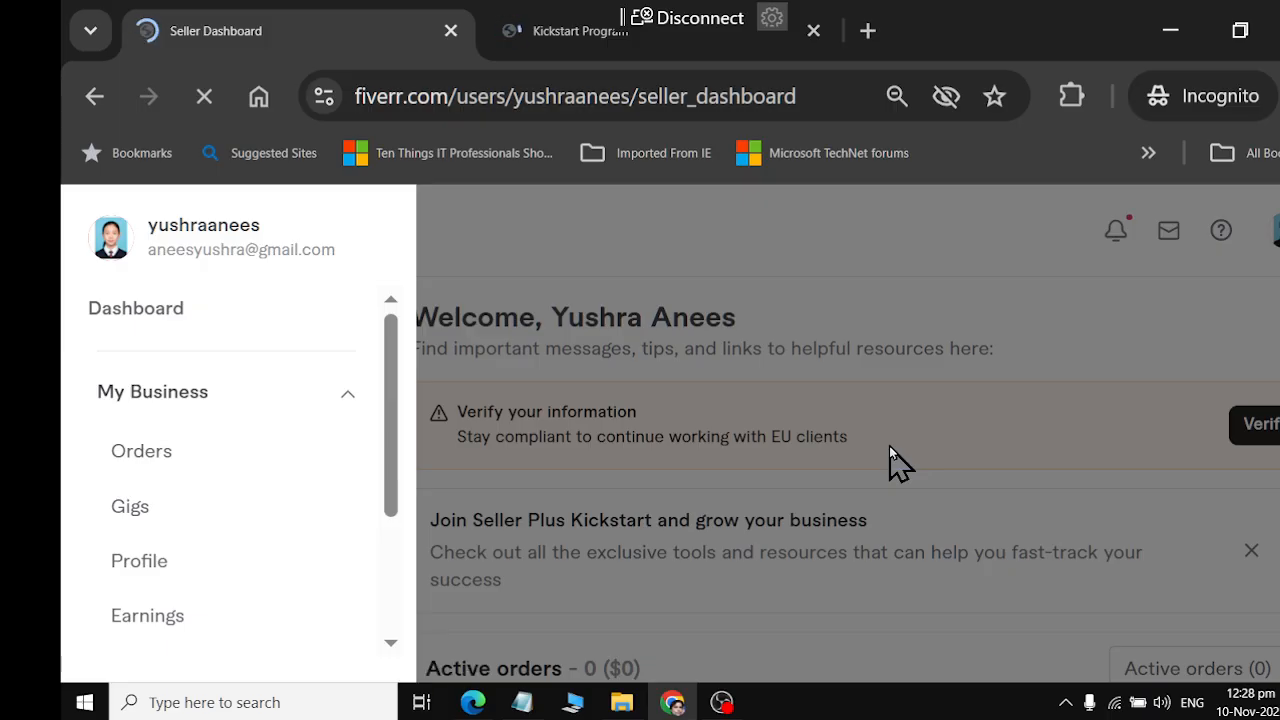
pyautogui.click(110, 512)
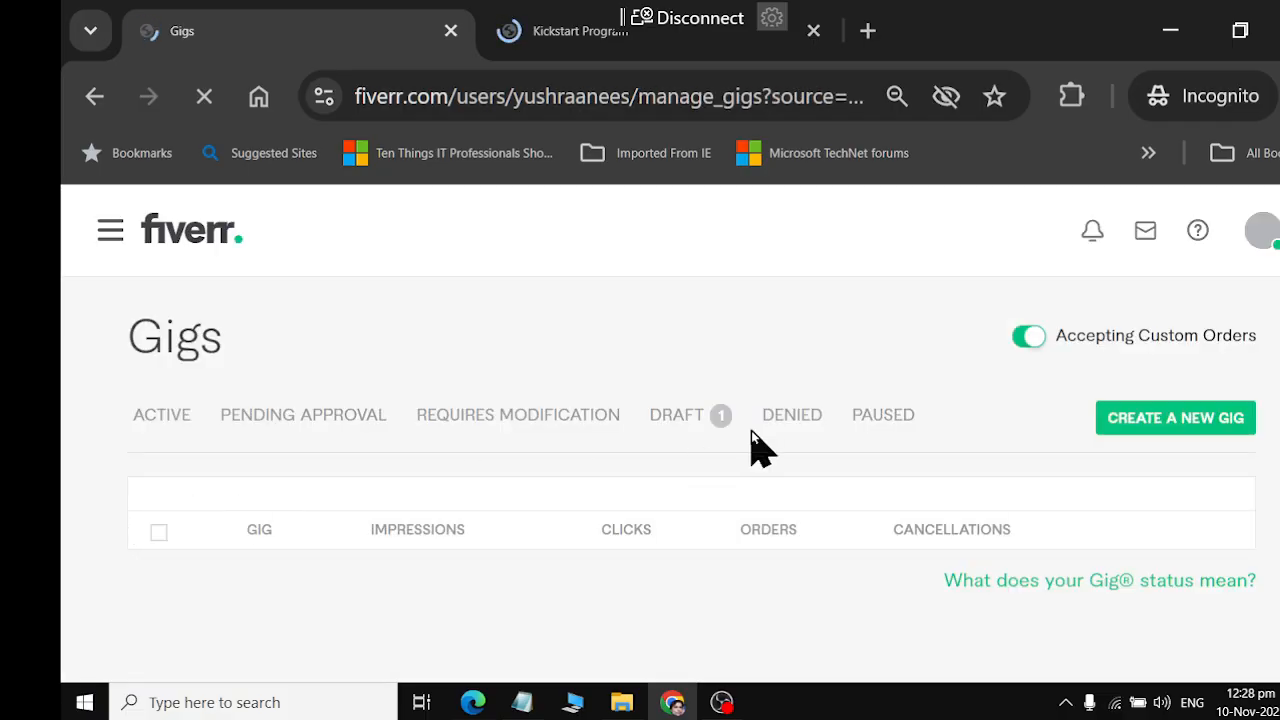
# List the draft gigs and expand the details of the print ready business card design gig
pyautogui.scroll(-3, 751, 432)
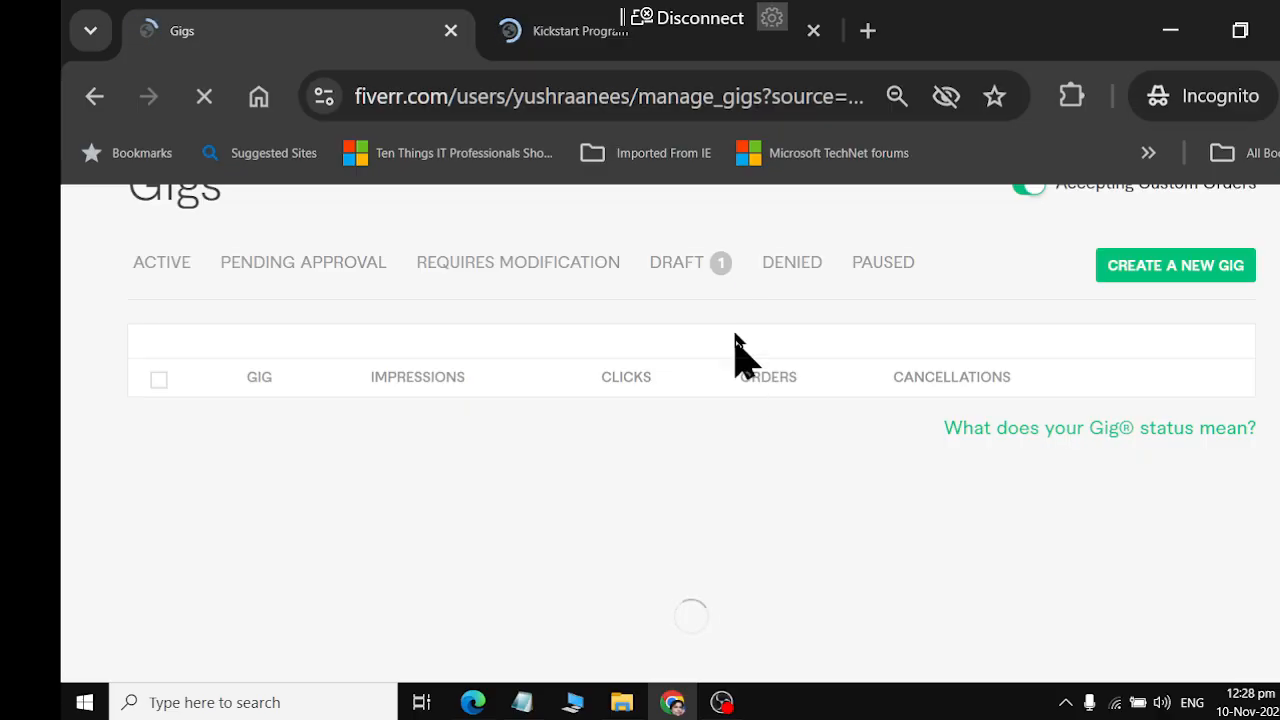
pyautogui.click(688, 266)
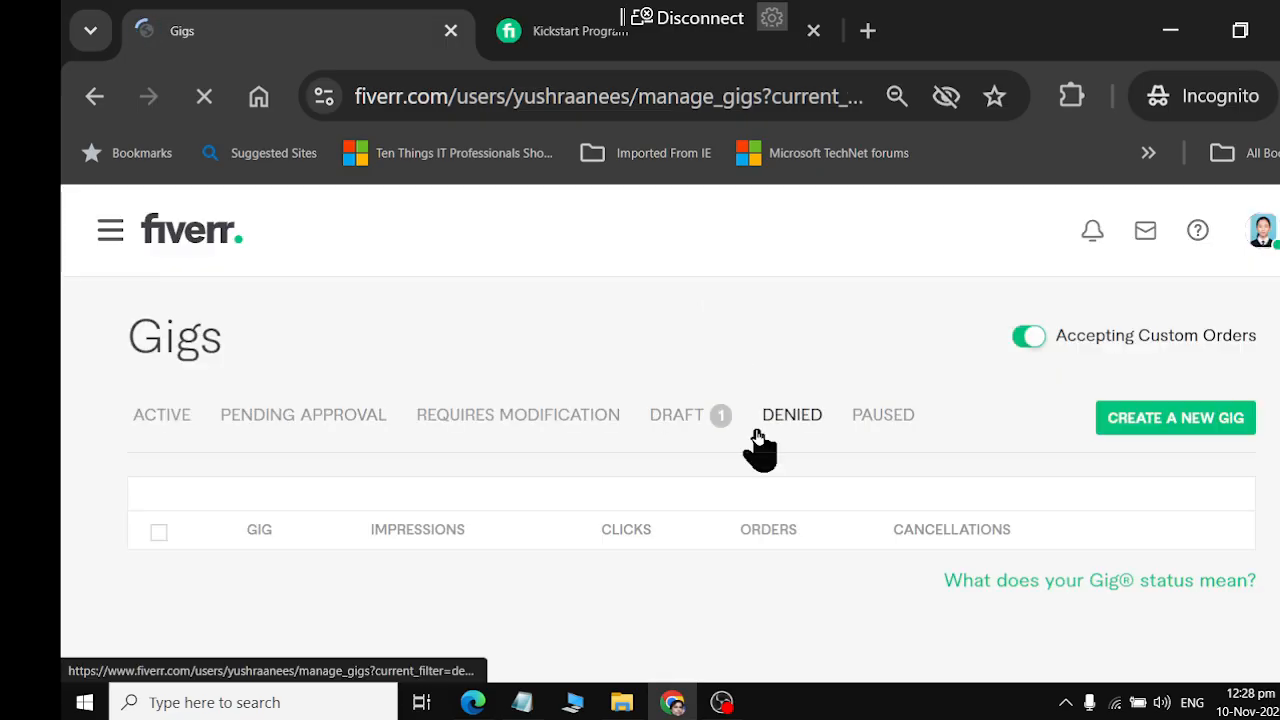
pyautogui.scroll(-2, 760, 448)
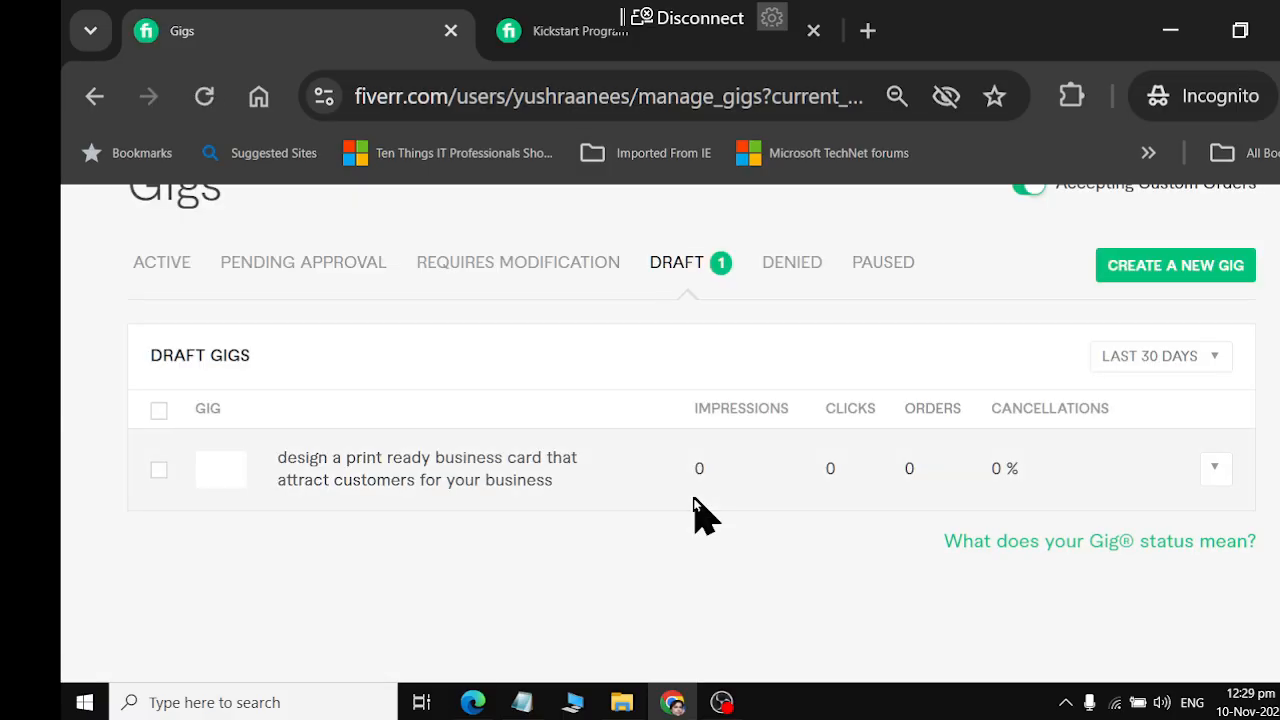
pyautogui.click(465, 480)
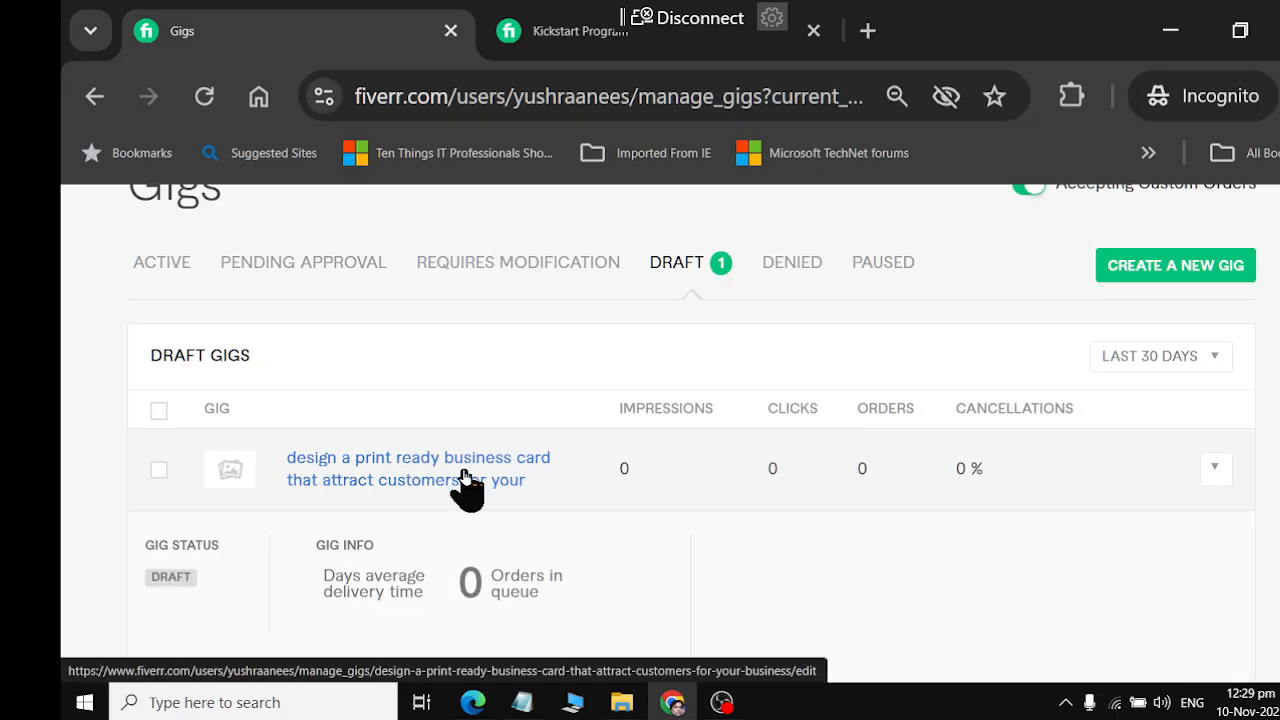
# Examine the draft gig's status, order queue limit, watermark setting and performance section
pyautogui.scroll(-3, 470, 490)
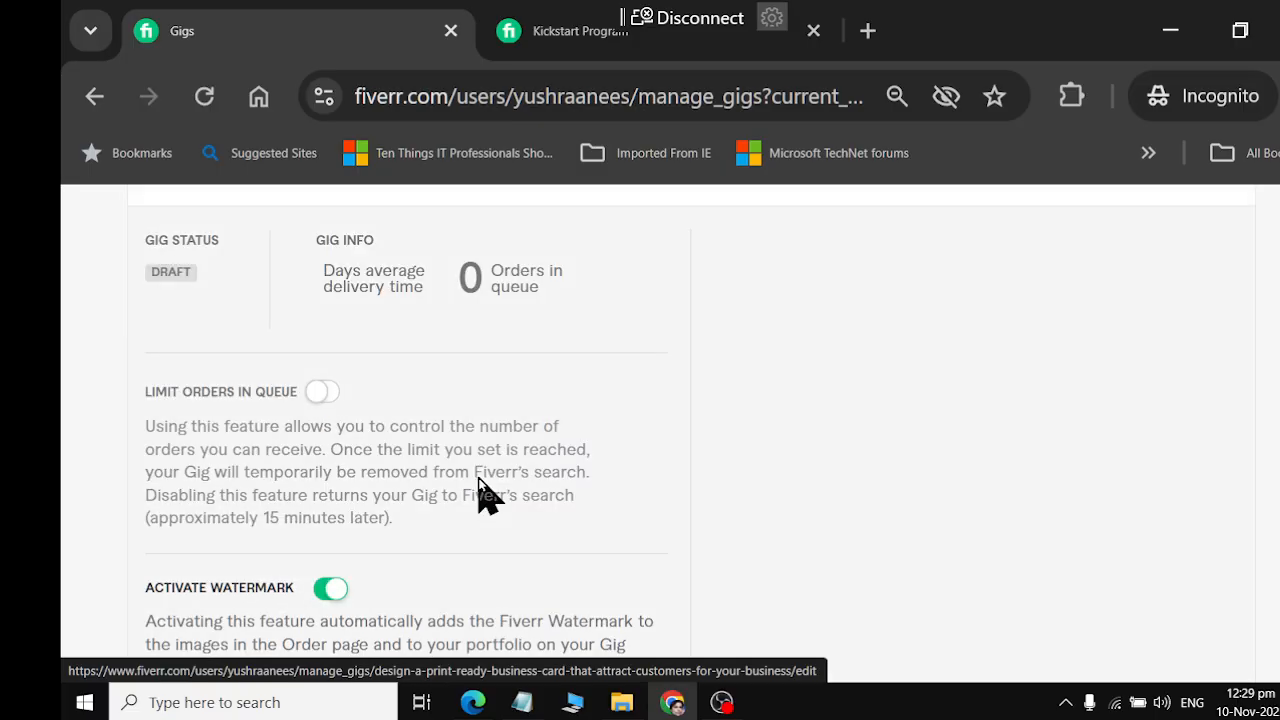
pyautogui.scroll(2, 478, 477)
pyautogui.scroll(-2, 500, 430)
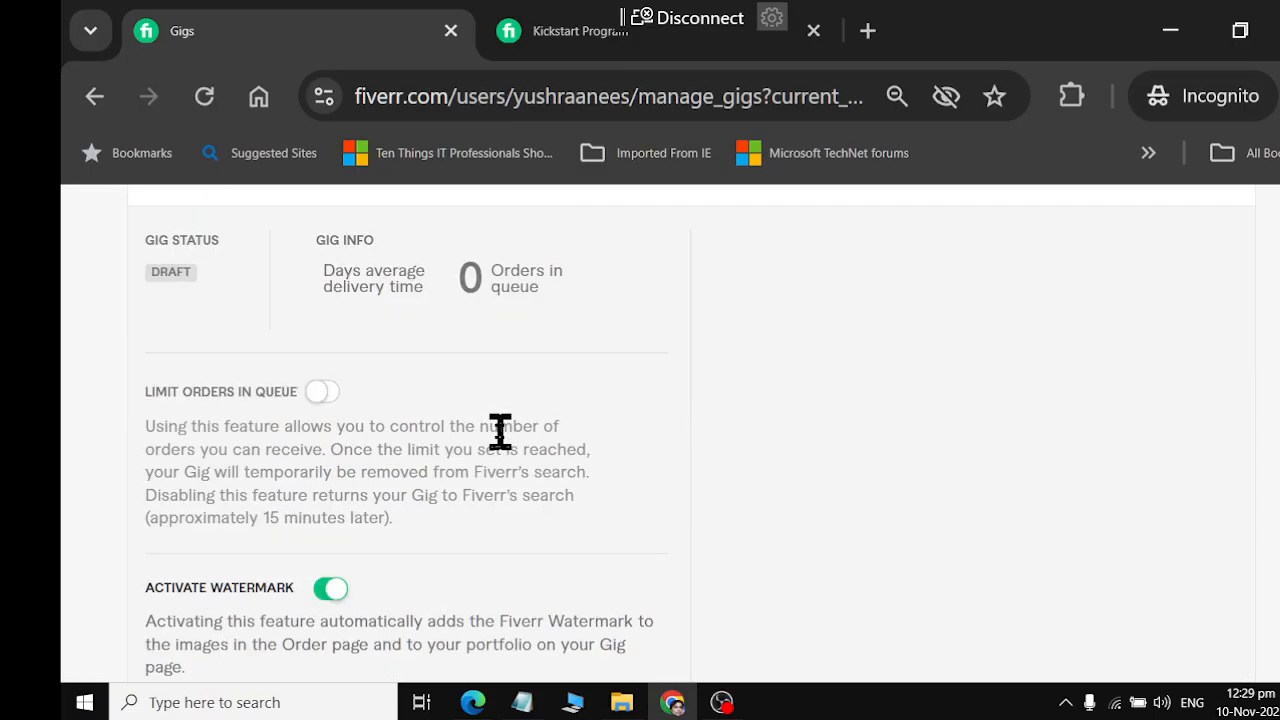
pyautogui.scroll(-6, 471, 340)
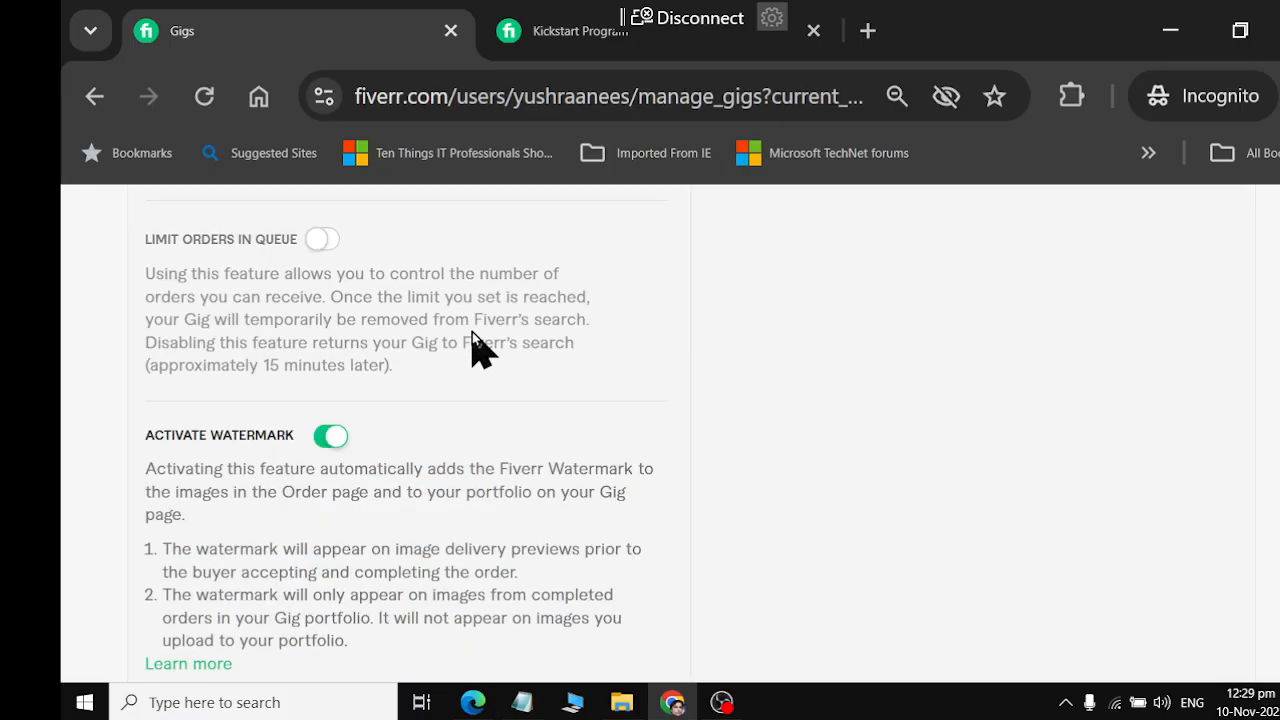
pyautogui.scroll(5, 490, 400)
pyautogui.scroll(-3, 500, 417)
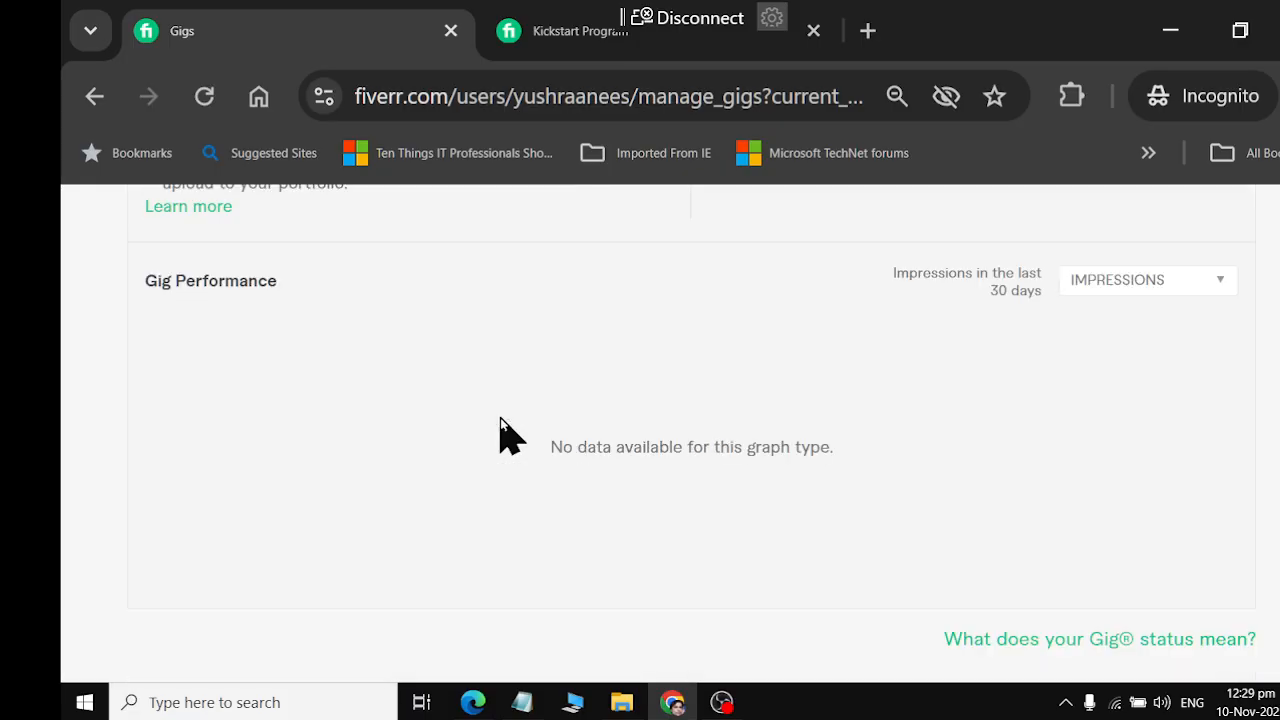
pyautogui.scroll(10, 500, 418)
pyautogui.scroll(-2, 500, 418)
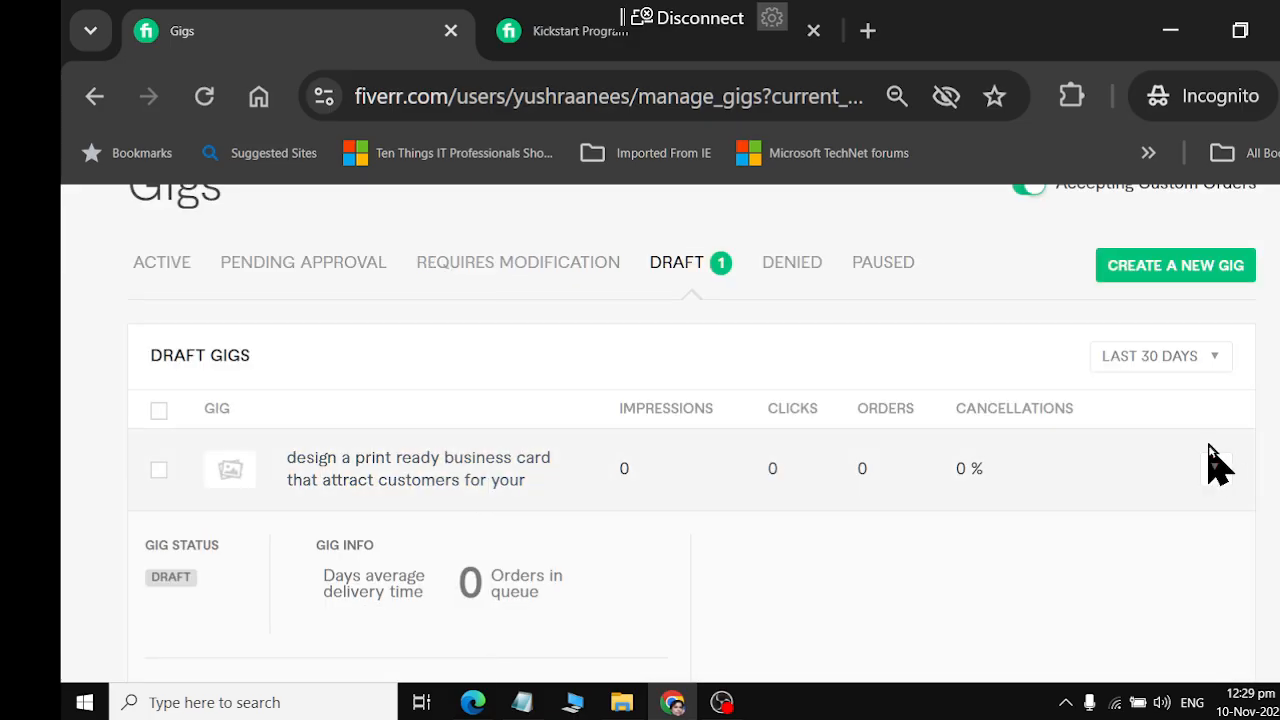
# Open the business card draft gig for editing, review its title, category and tags, and save the overview to continue to pricing
pyautogui.click(1214, 487)
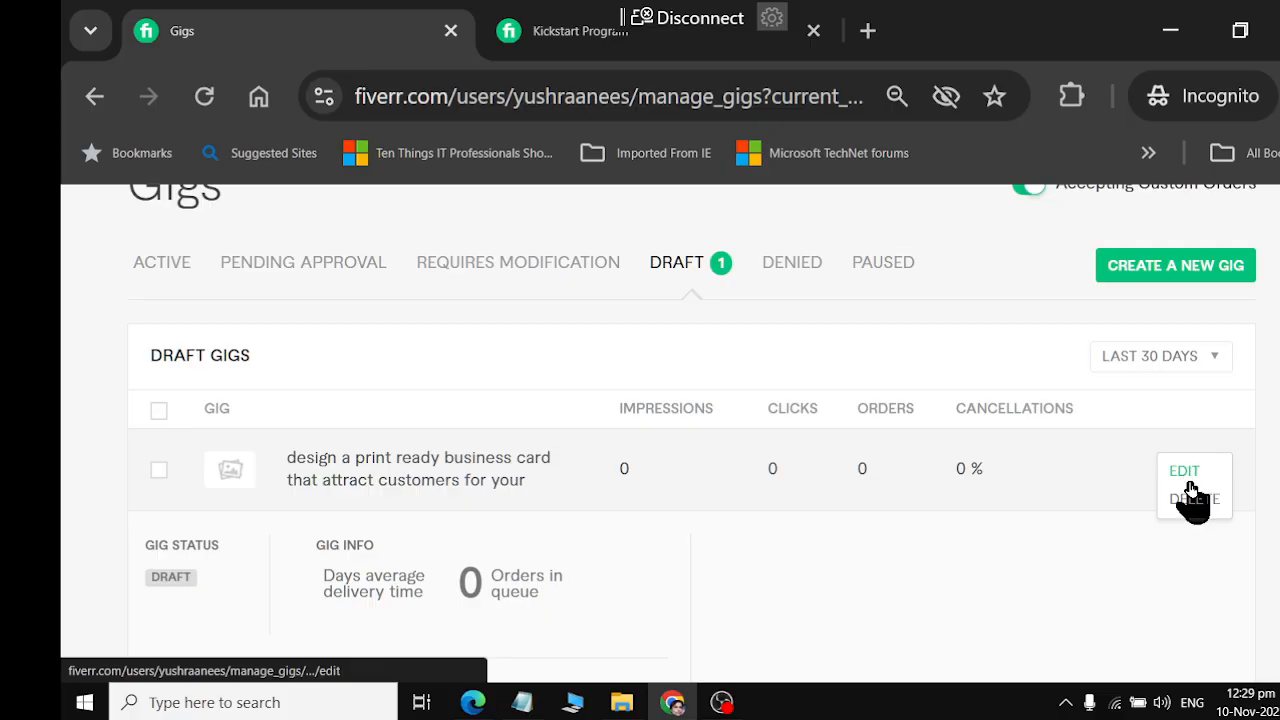
pyautogui.click(1190, 472)
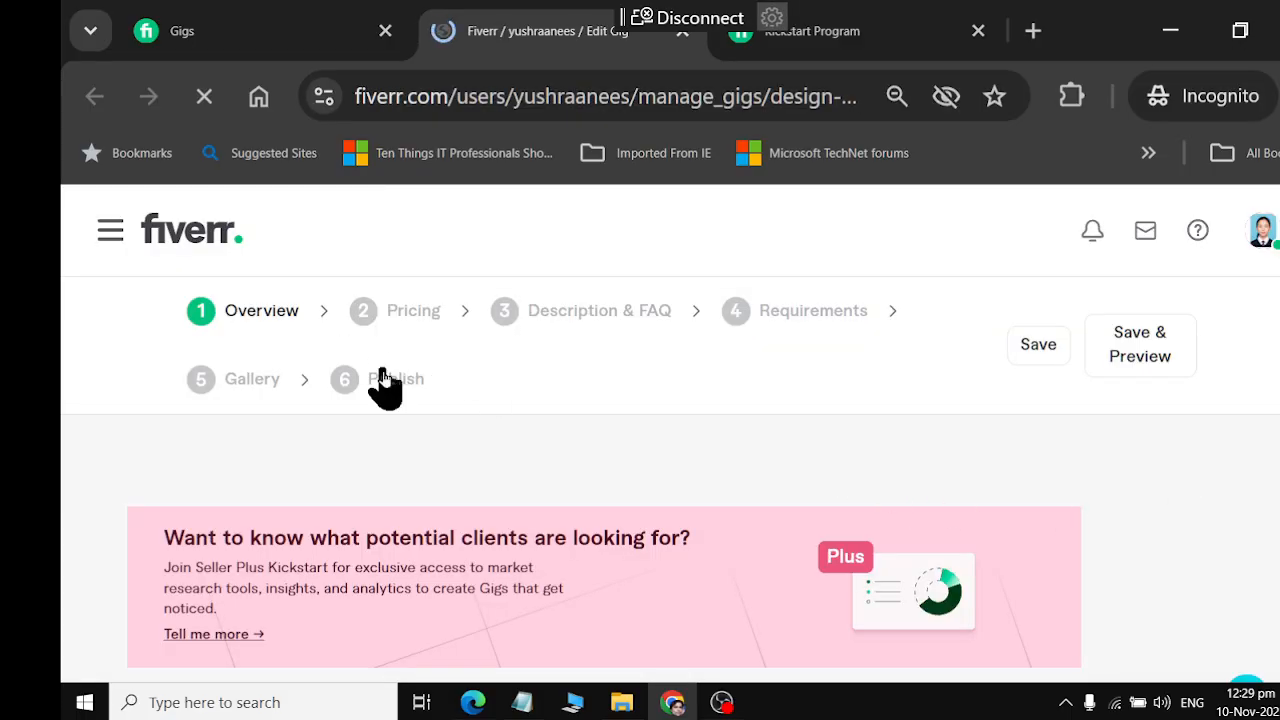
pyautogui.scroll(-5, 385, 390)
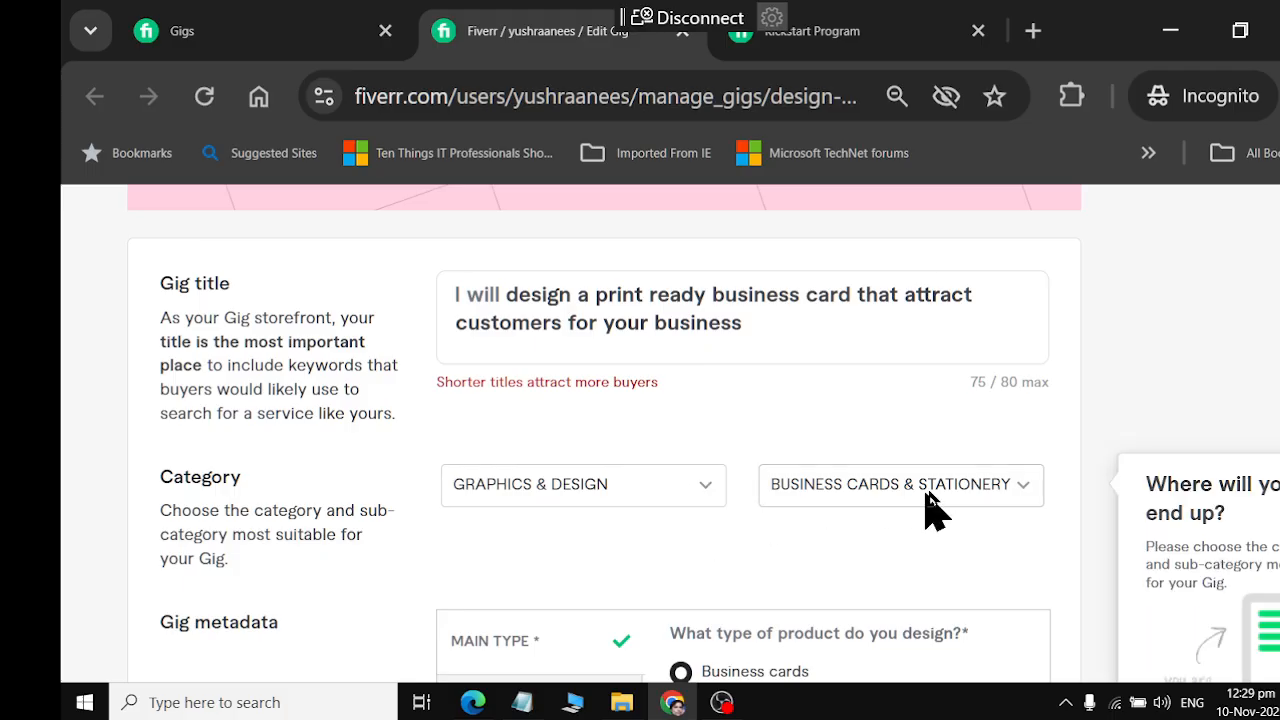
pyautogui.scroll(-3, 1010, 495)
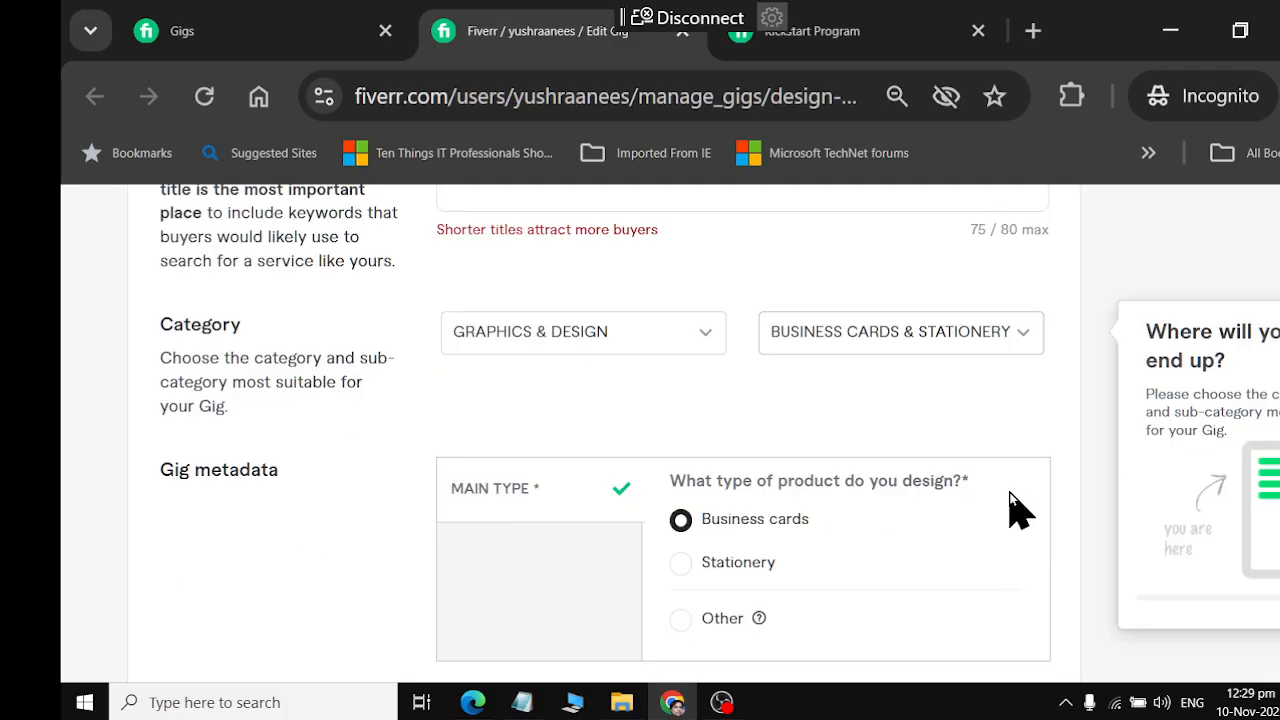
pyautogui.scroll(-5, 840, 460)
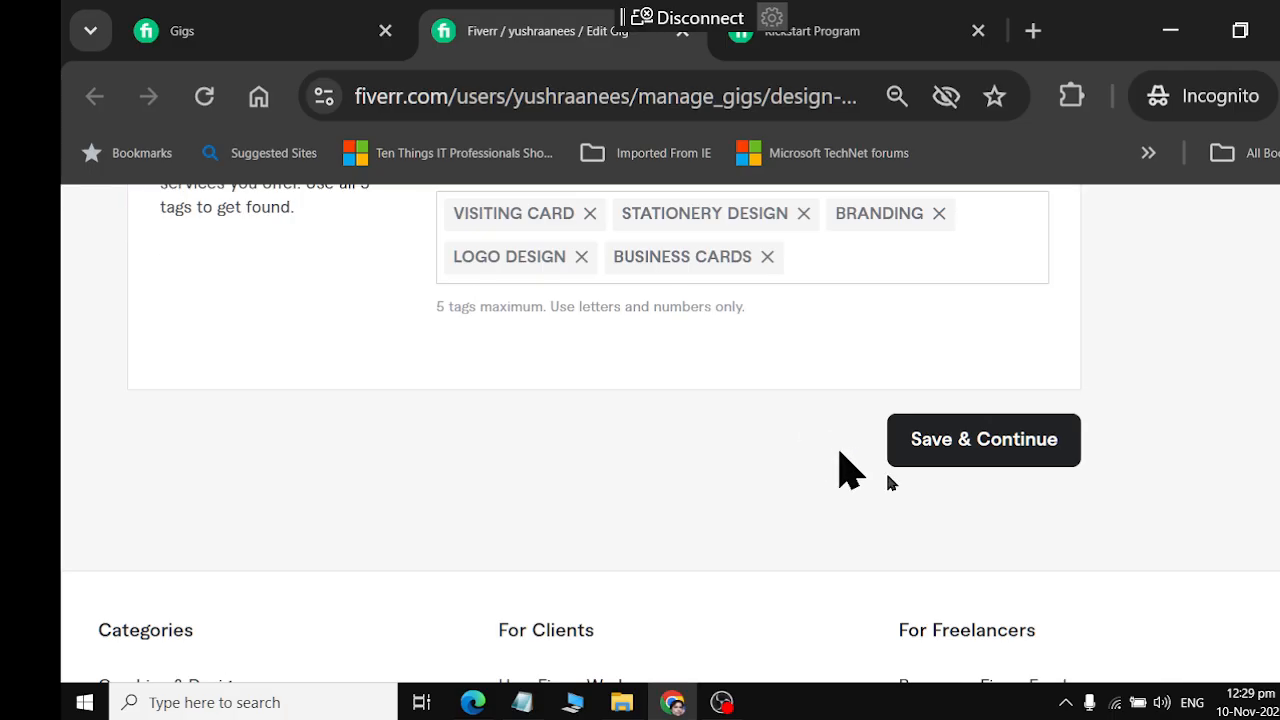
pyautogui.click(1000, 470)
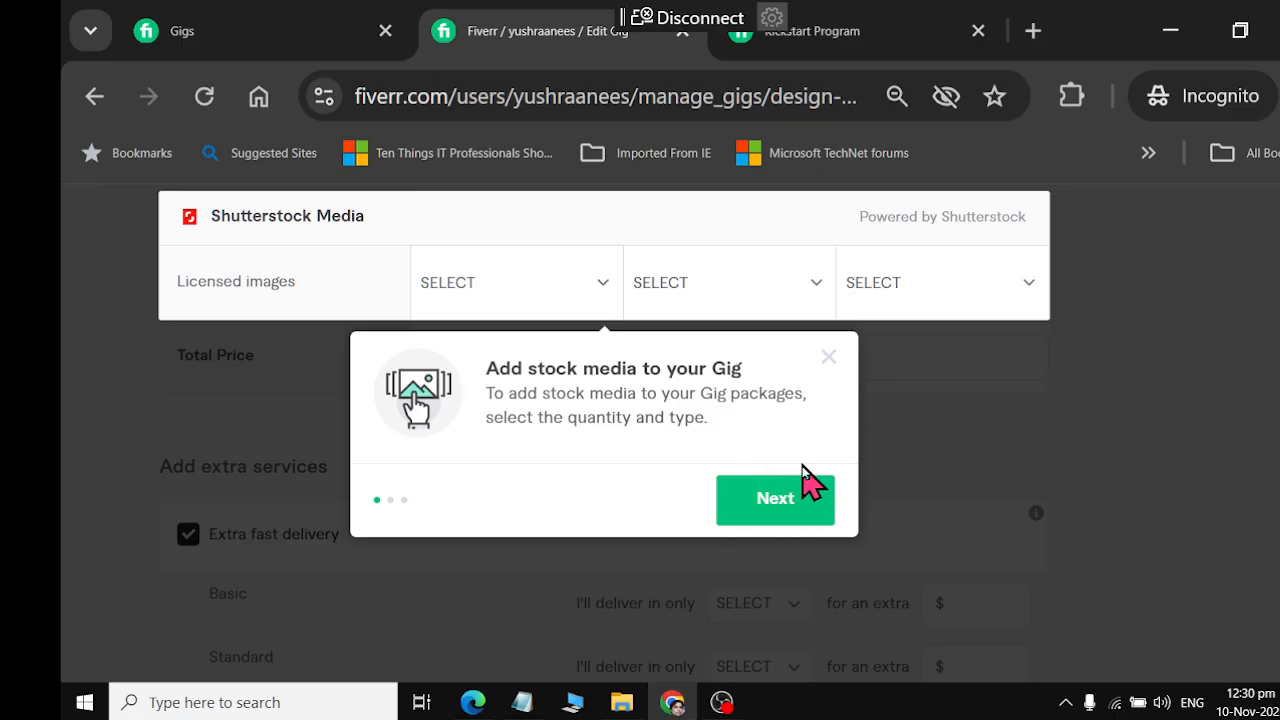
# Go through the Shutterstock stock media introduction on the pricing page until it is finished
pyautogui.click(800, 505)
pyautogui.click(800, 506)
pyautogui.click(794, 508)
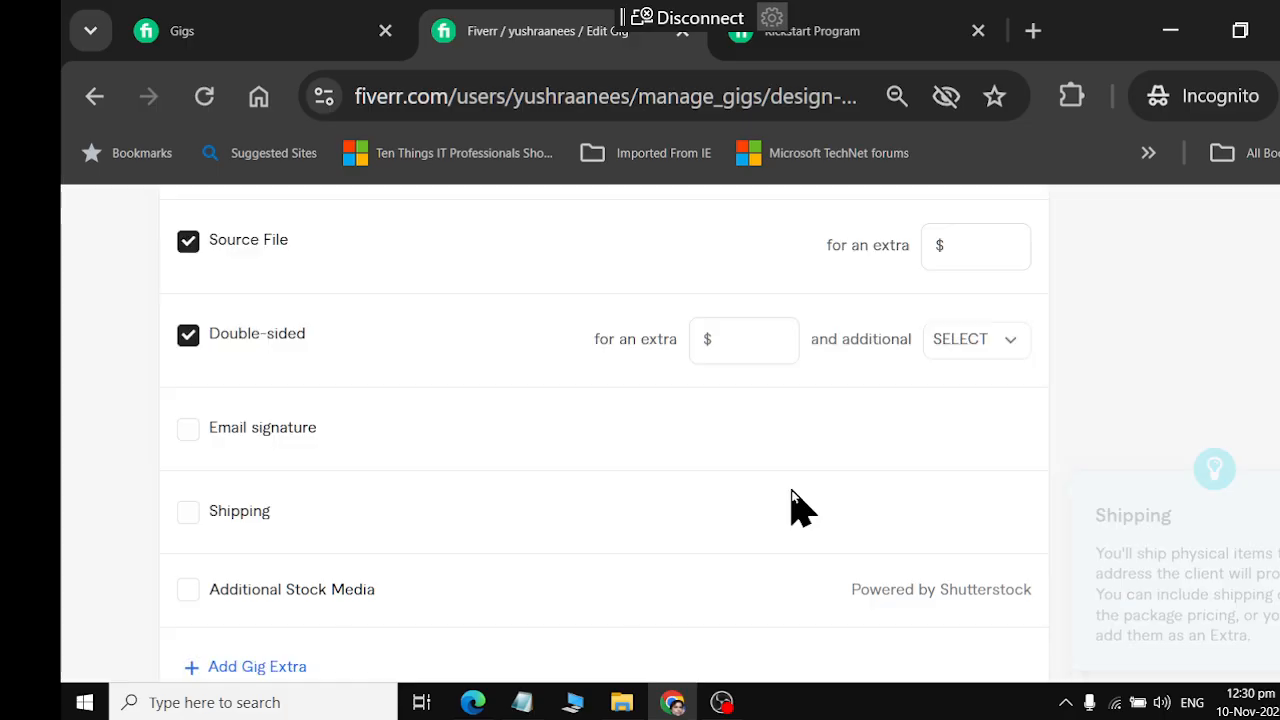
# Review the Scope & Pricing package options and open the Basic package's name for editing
pyautogui.scroll(10, 815, 495)
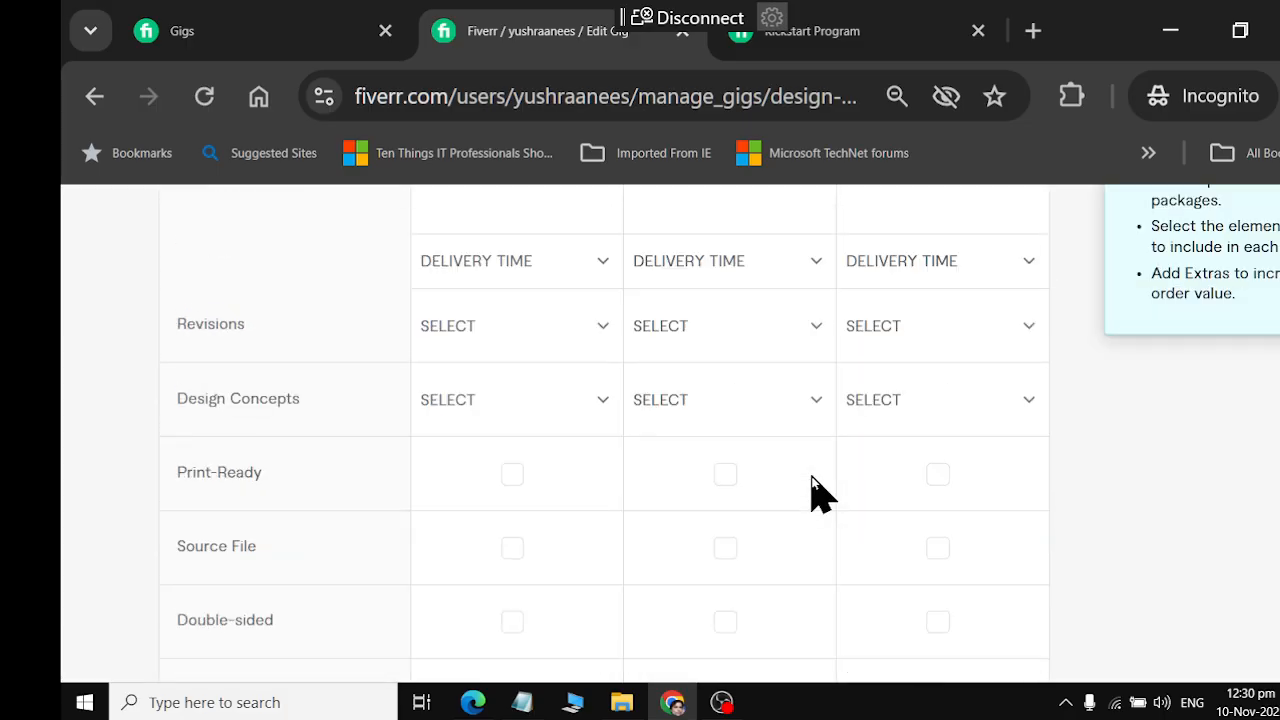
pyautogui.scroll(5, 815, 490)
pyautogui.scroll(-3, 812, 485)
pyautogui.scroll(1, 811, 480)
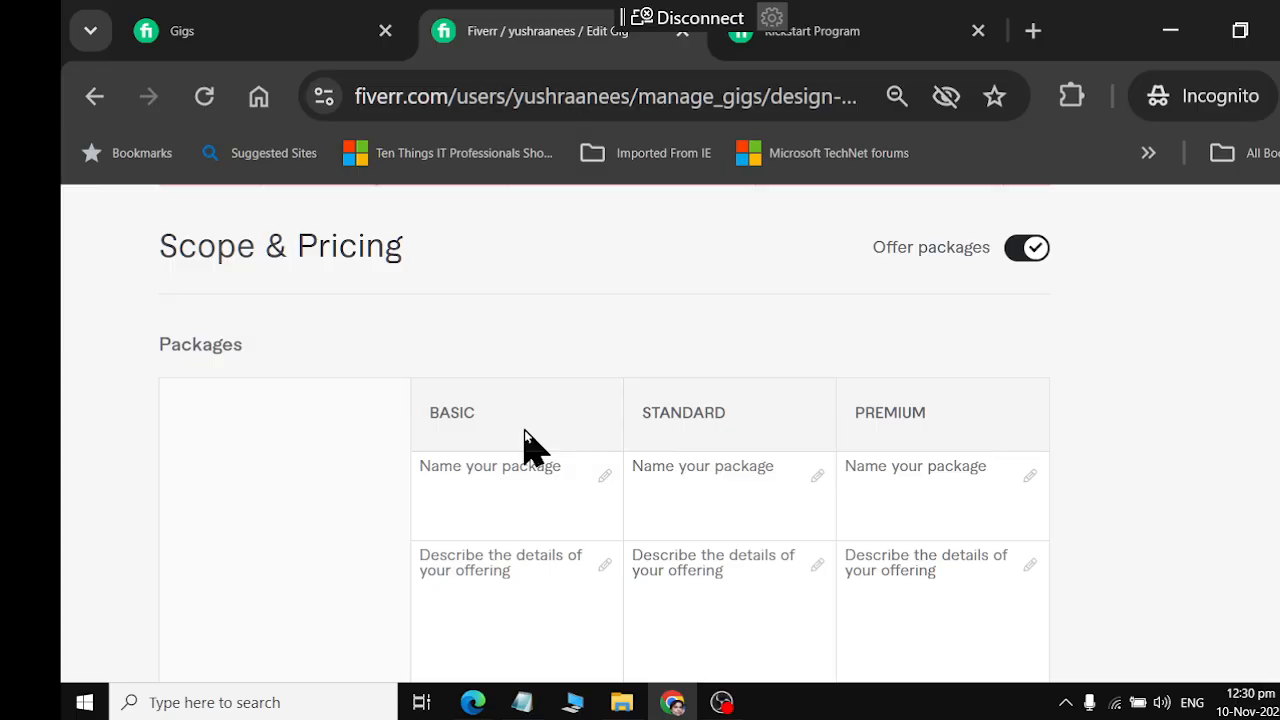
pyautogui.click(474, 519)
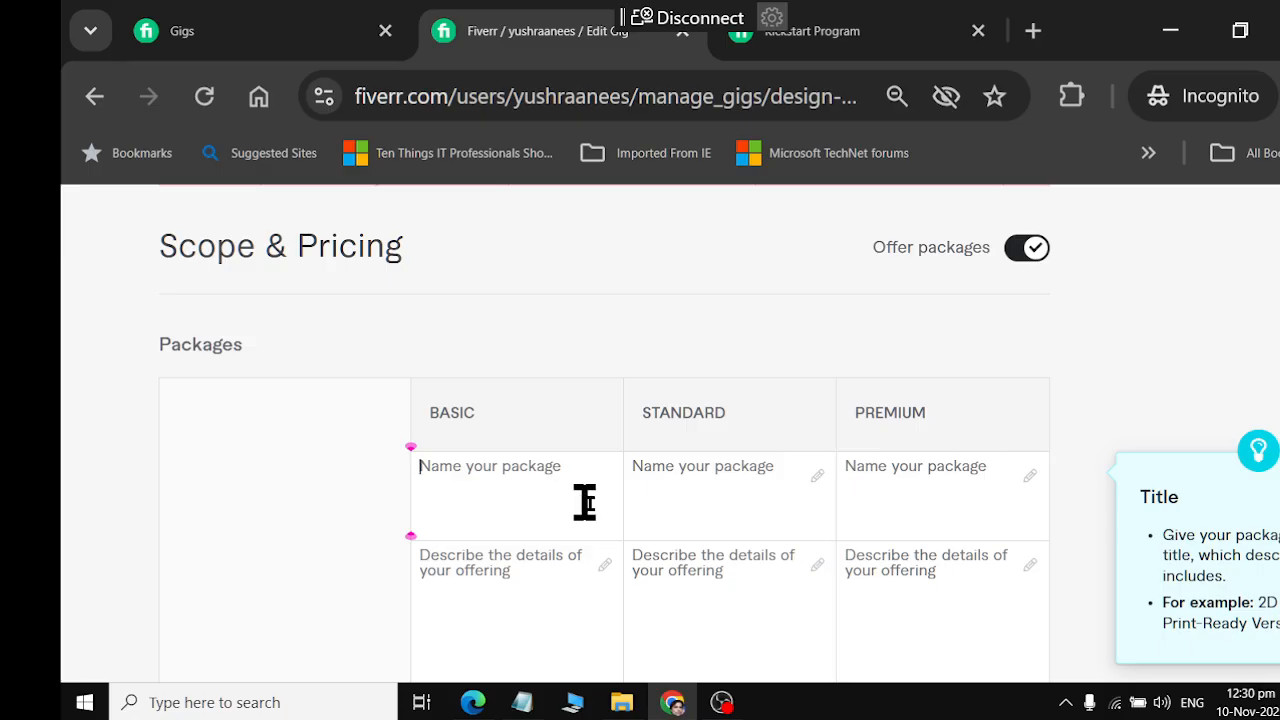
# Dismiss the OBS Studio update notice and minimize the OBS and WhatsApp windows to reach the desktop
pyautogui.click(668, 704)
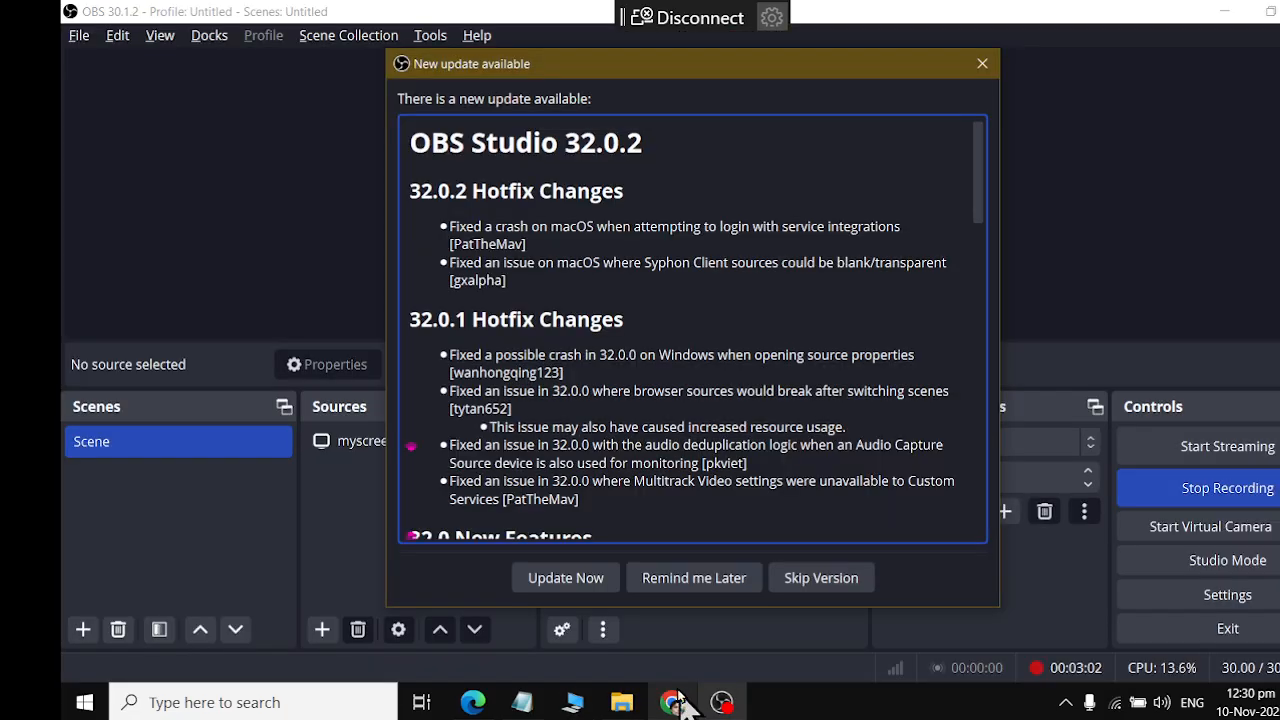
pyautogui.click(982, 63)
pyautogui.click(1222, 12)
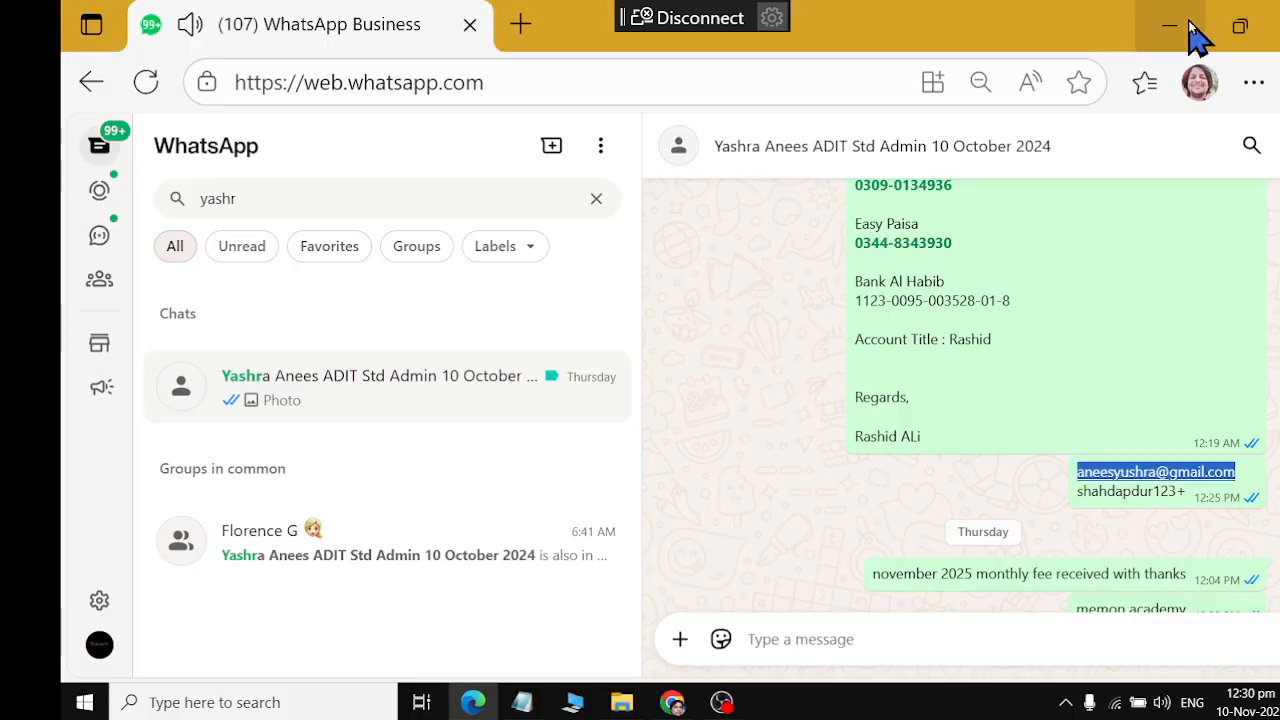
pyautogui.click(1172, 26)
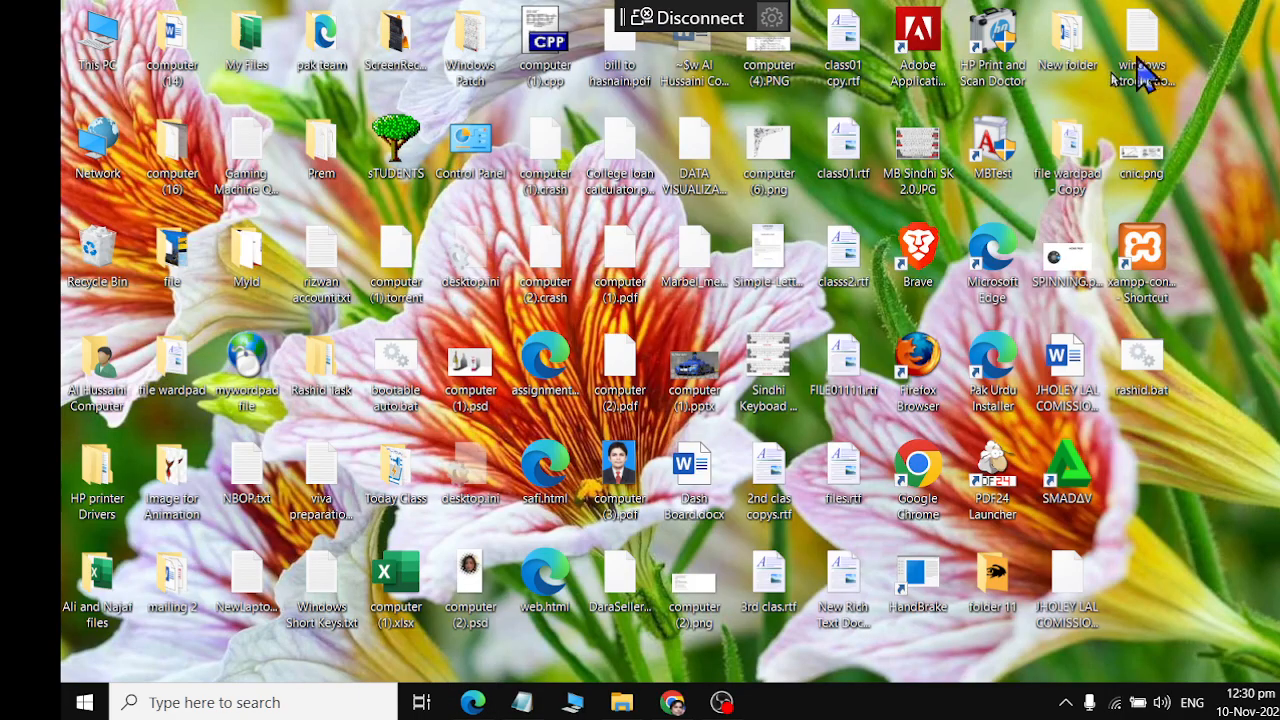
# Launch a separate Google Chrome window from the desktop using the first listed profile
pyautogui.doubleClick(910, 490)
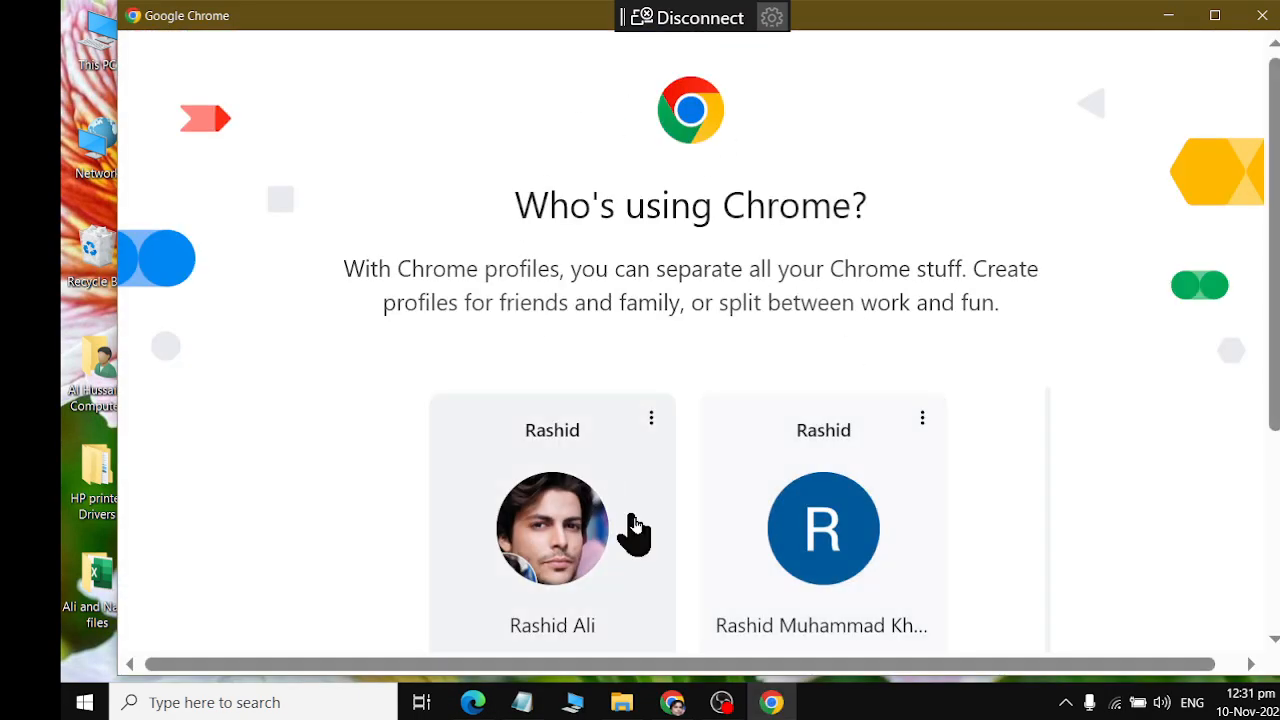
pyautogui.click(567, 537)
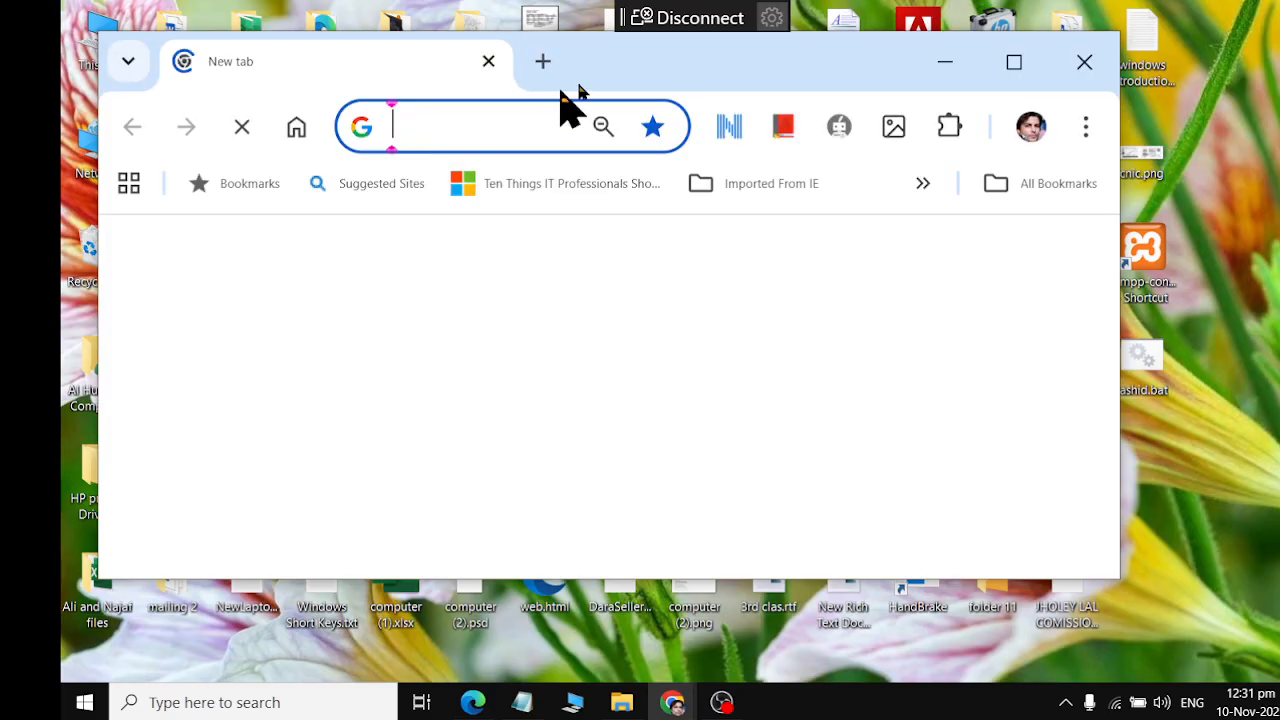
# Load google.com in the new Chrome window and maximize the window
pyautogui.write('google.com')
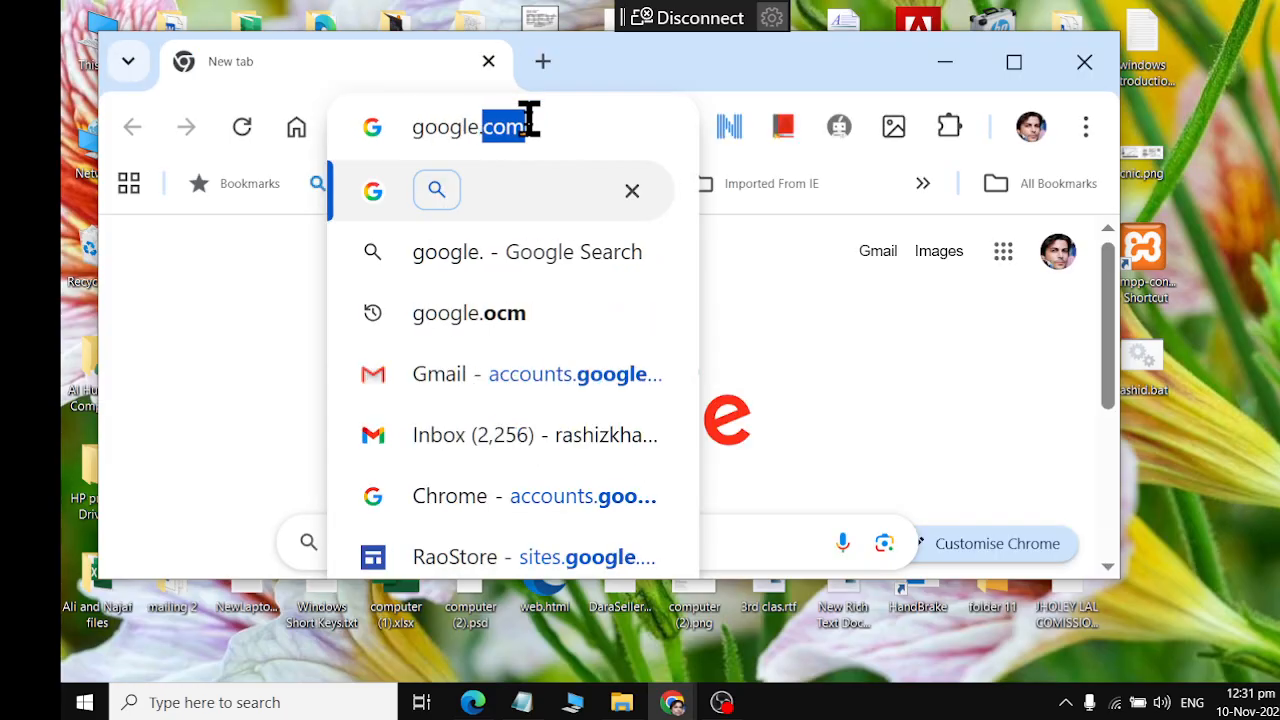
pyautogui.press('Return')
pyautogui.hotkey('alt', 'space')
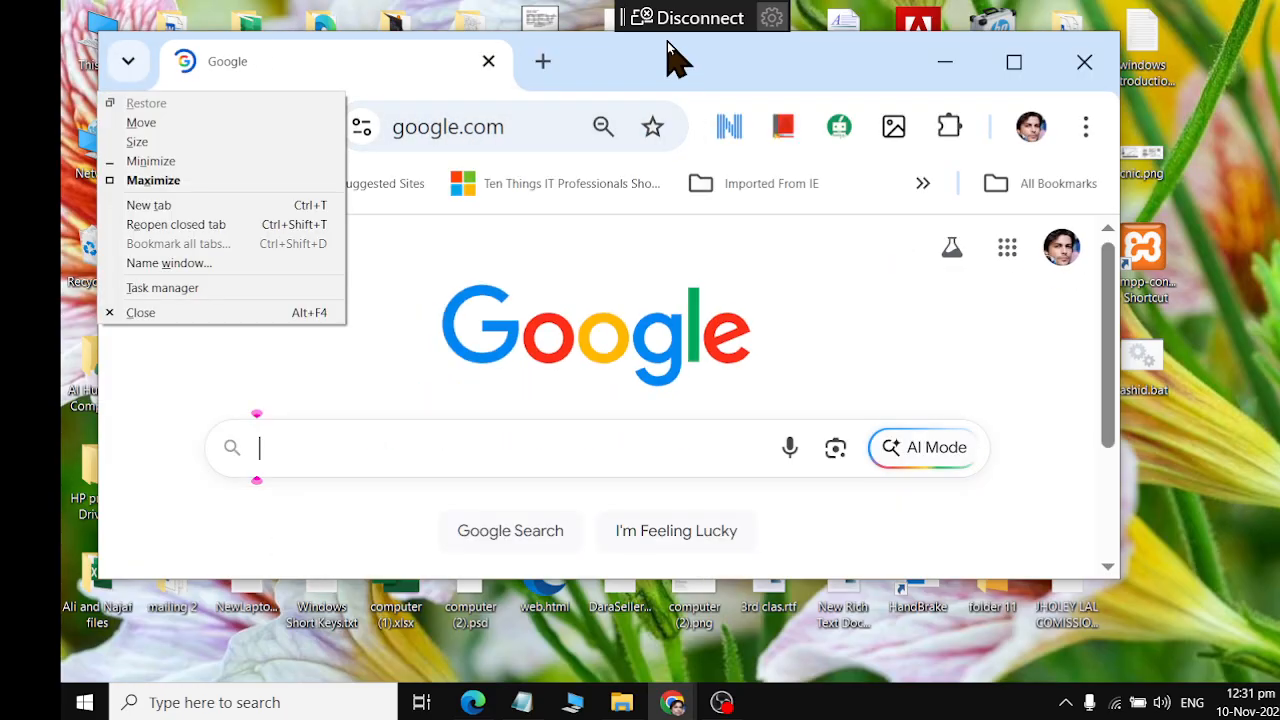
pyautogui.click(651, 60)
pyautogui.doubleClick(604, 76)
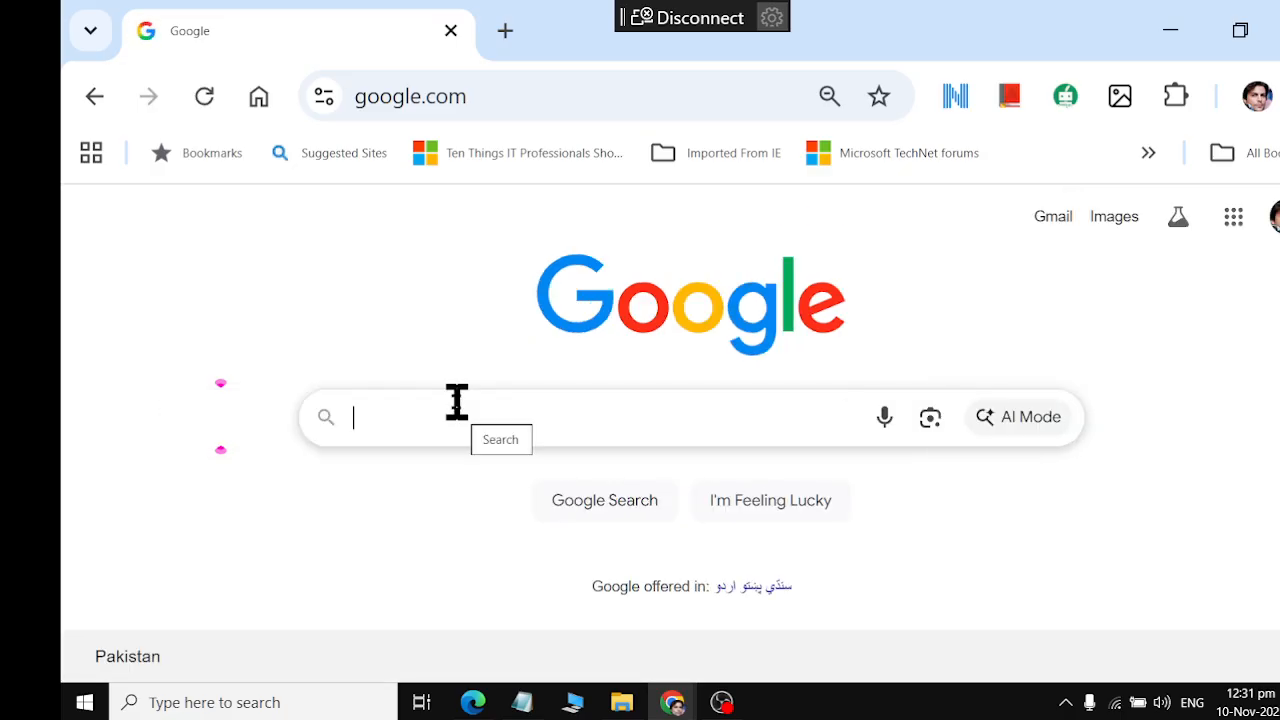
# Search Google for chatgpt, open the ChatGPT website from the results and bring its window to the front
pyautogui.click(456, 402)
pyautogui.write('chatgpt')
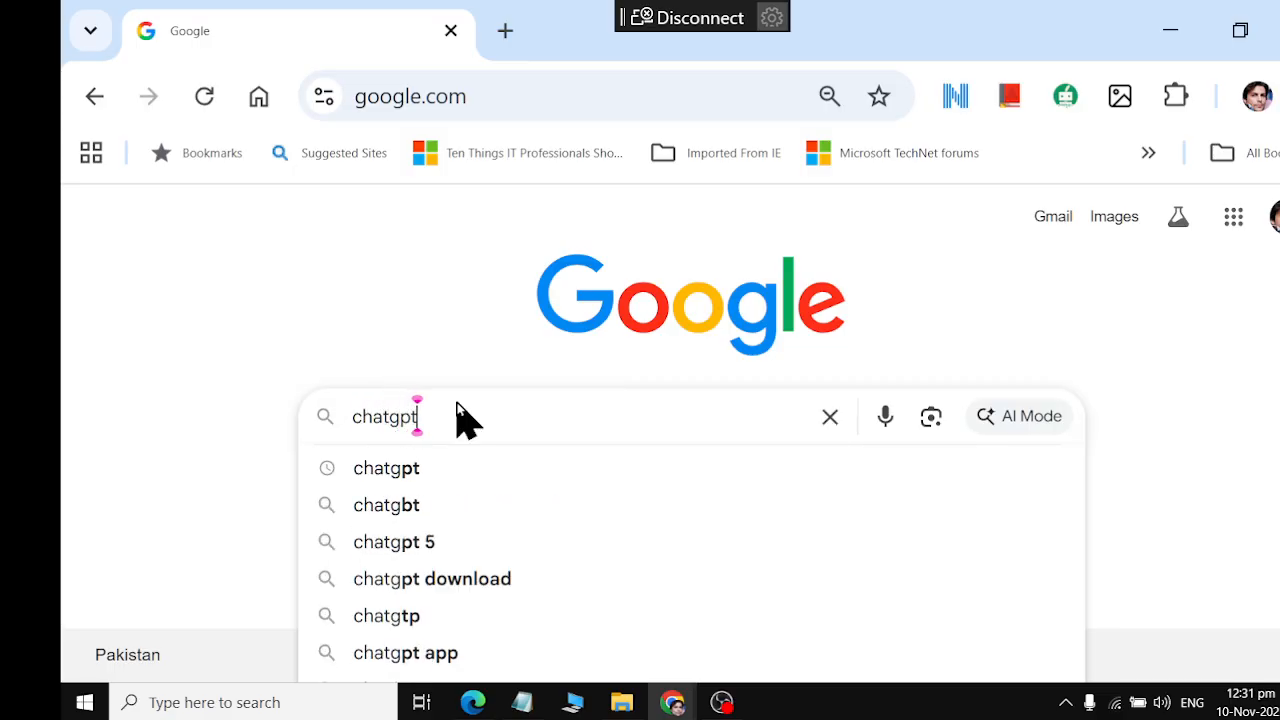
pyautogui.press('Return')
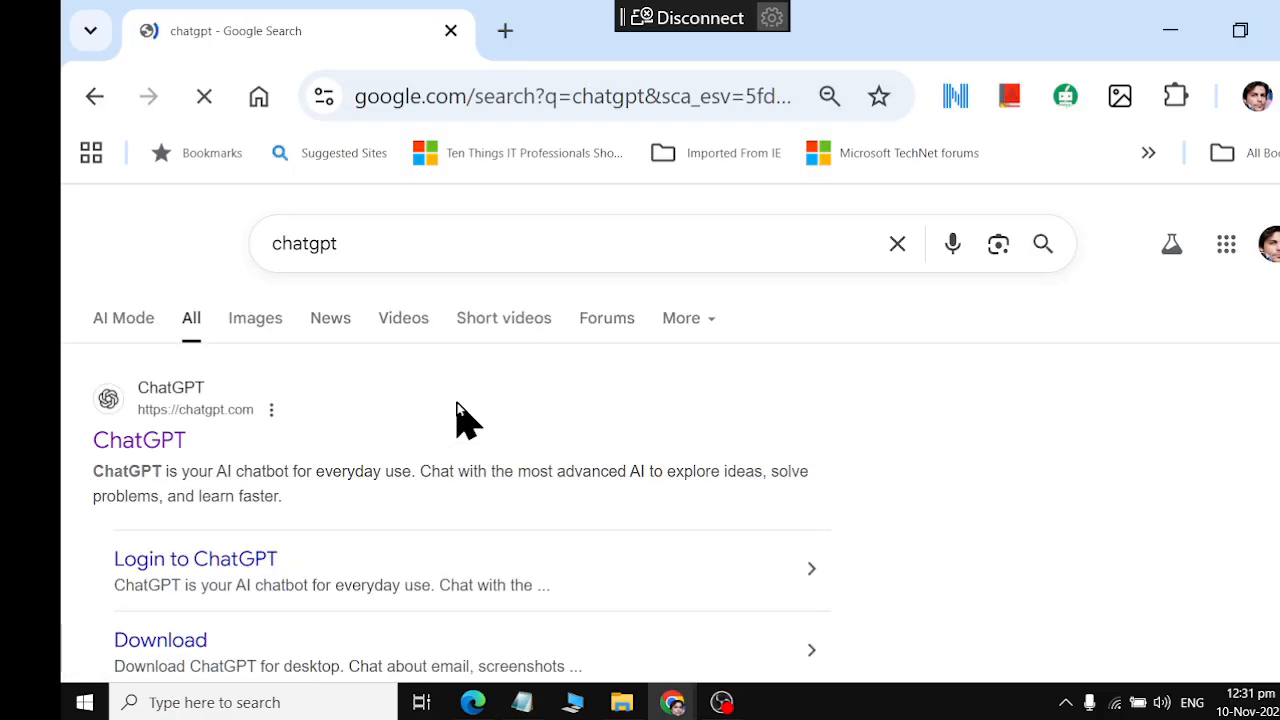
pyautogui.click(138, 441)
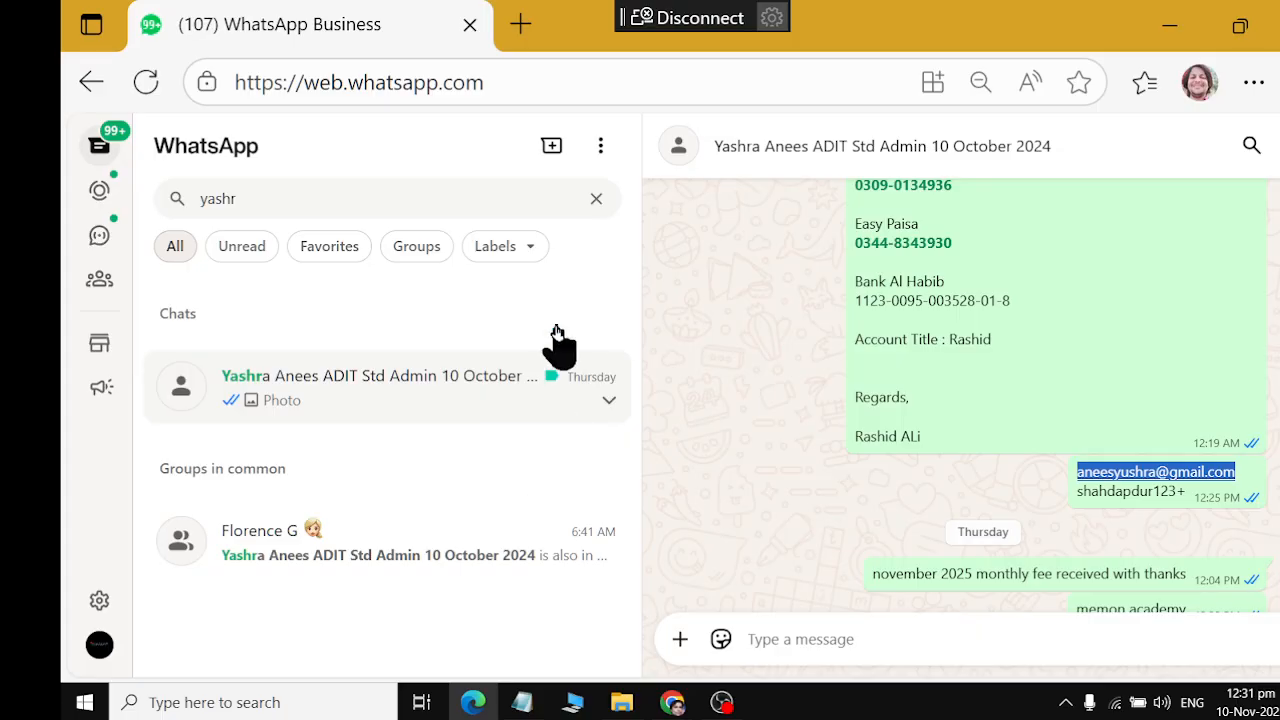
pyautogui.click(673, 703)
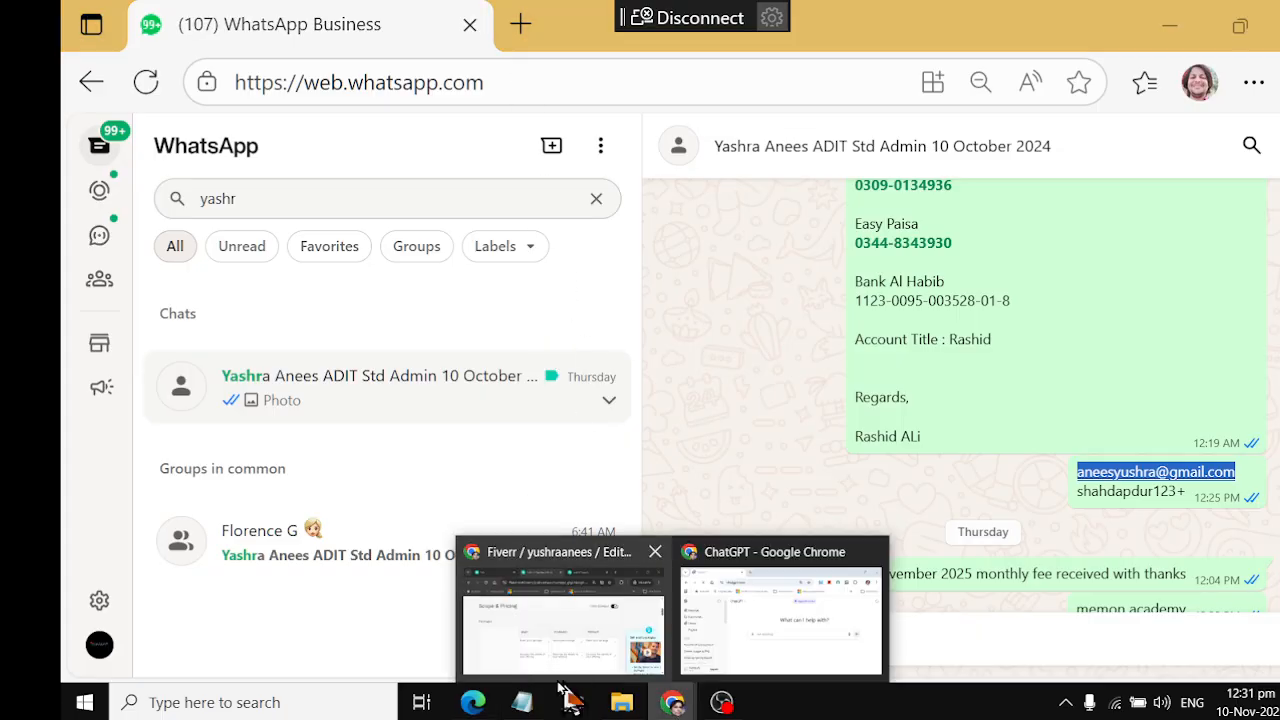
pyautogui.click(718, 632)
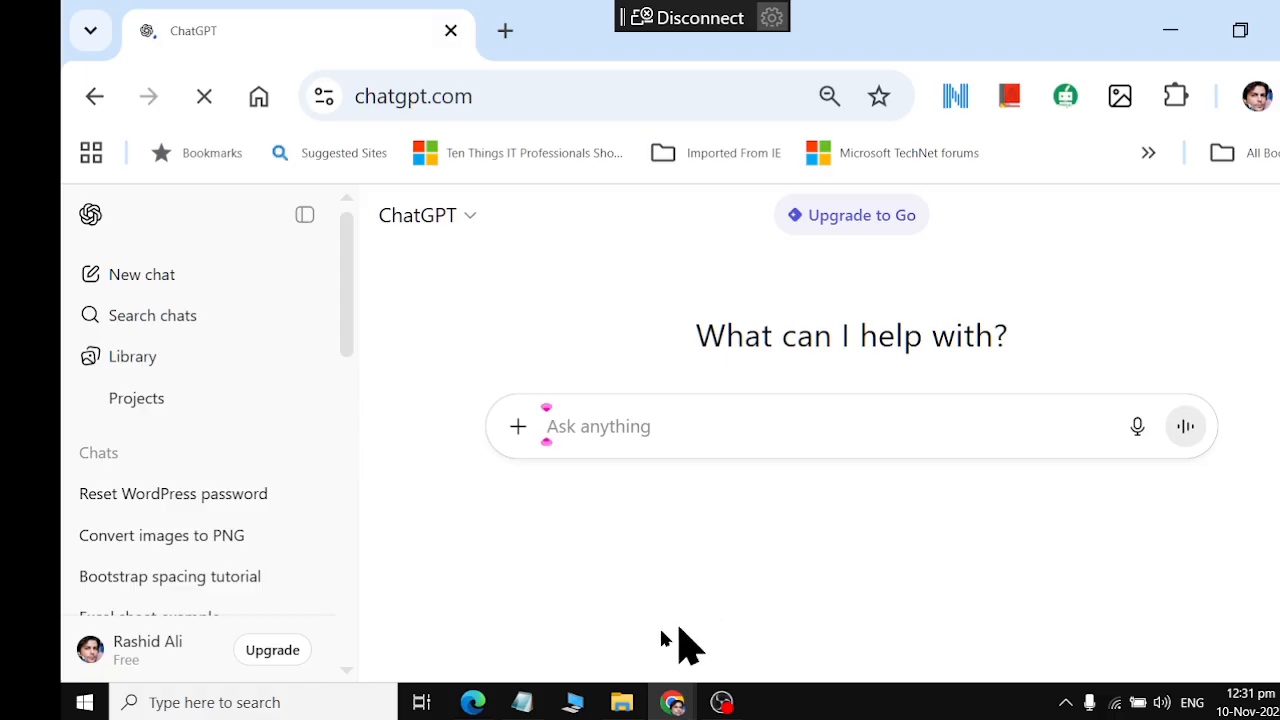
# Switch to the Fiverr window and look over the gig's Scope & Pricing page
pyautogui.moveTo(473, 702)
pyautogui.moveTo(673, 700)
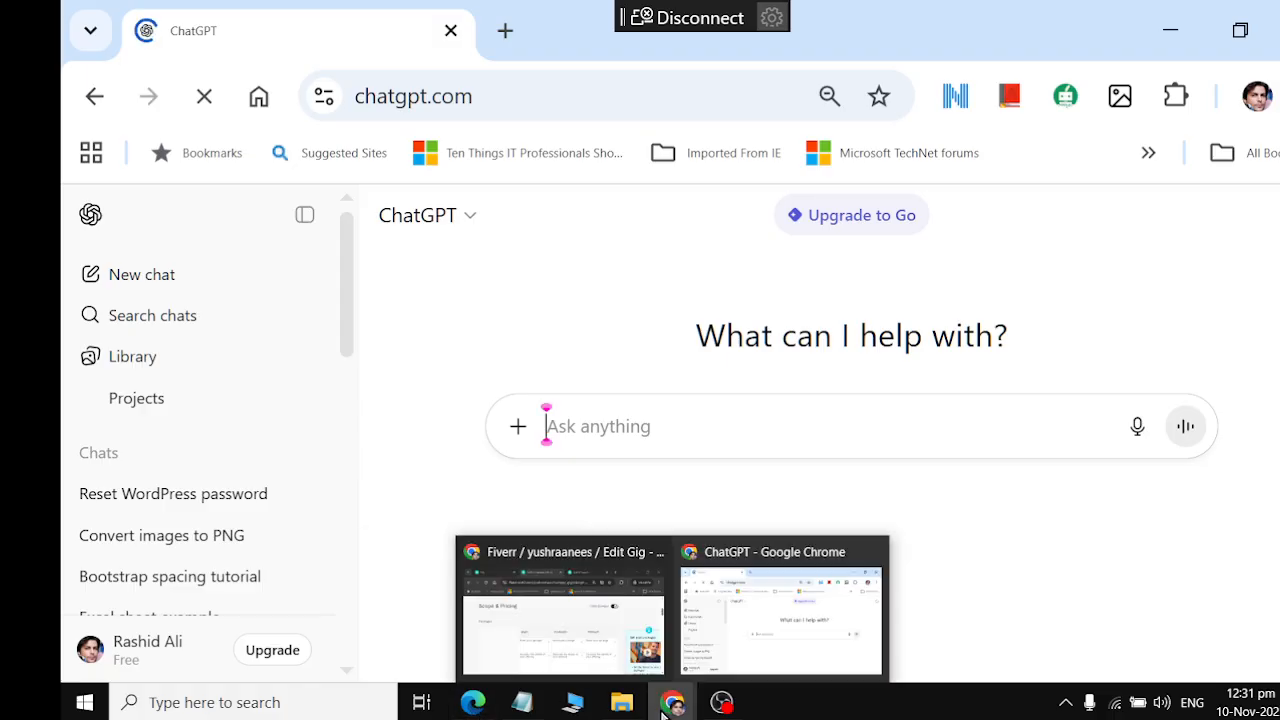
pyautogui.click(590, 628)
pyautogui.scroll(5, 531, 457)
pyautogui.scroll(-3, 535, 450)
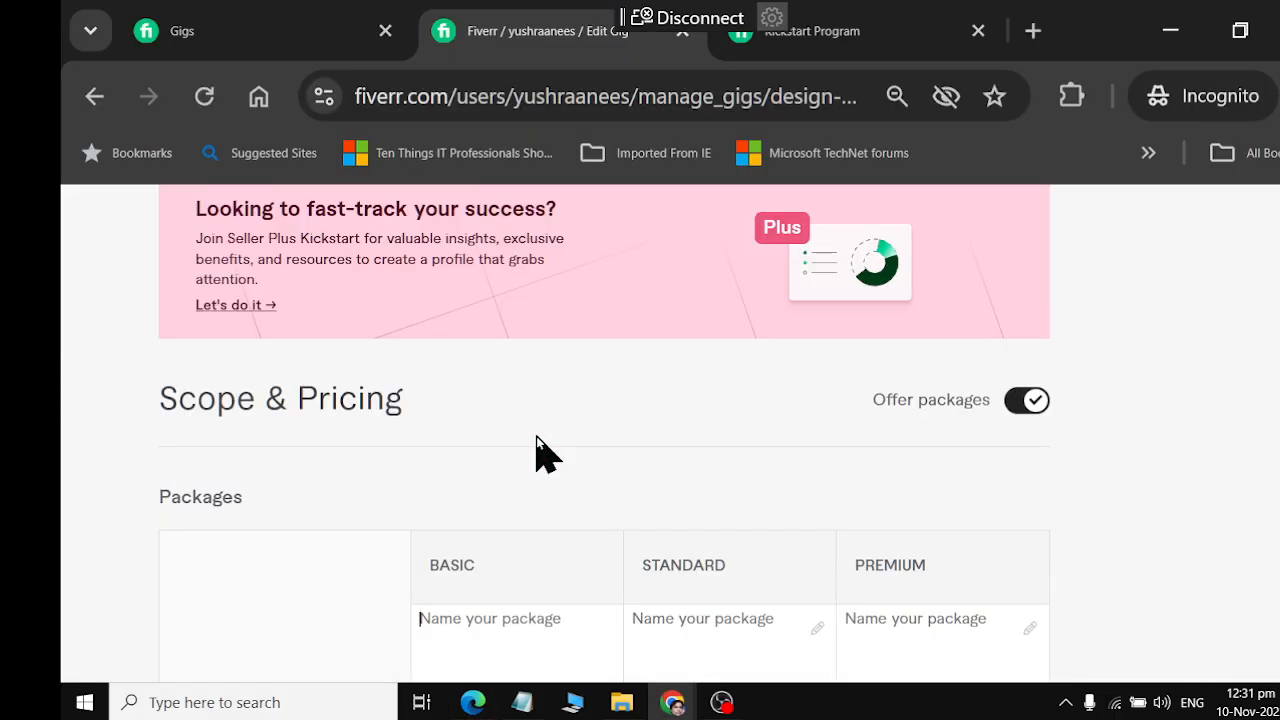
pyautogui.scroll(4, 535, 450)
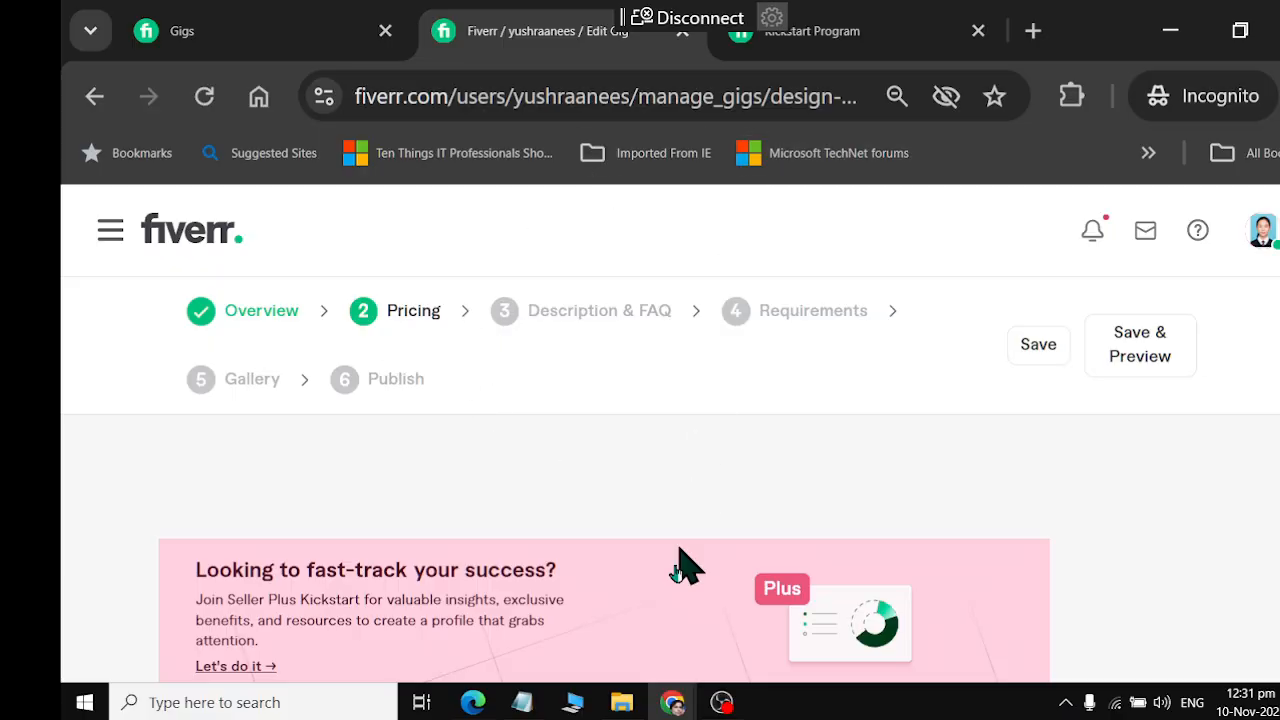
# In ChatGPT, submit the prompt "create package for pricing secntion on fiverr.. for my gig business card designer , use attractive words for customers"
pyautogui.moveTo(672, 700)
pyautogui.click(740, 655)
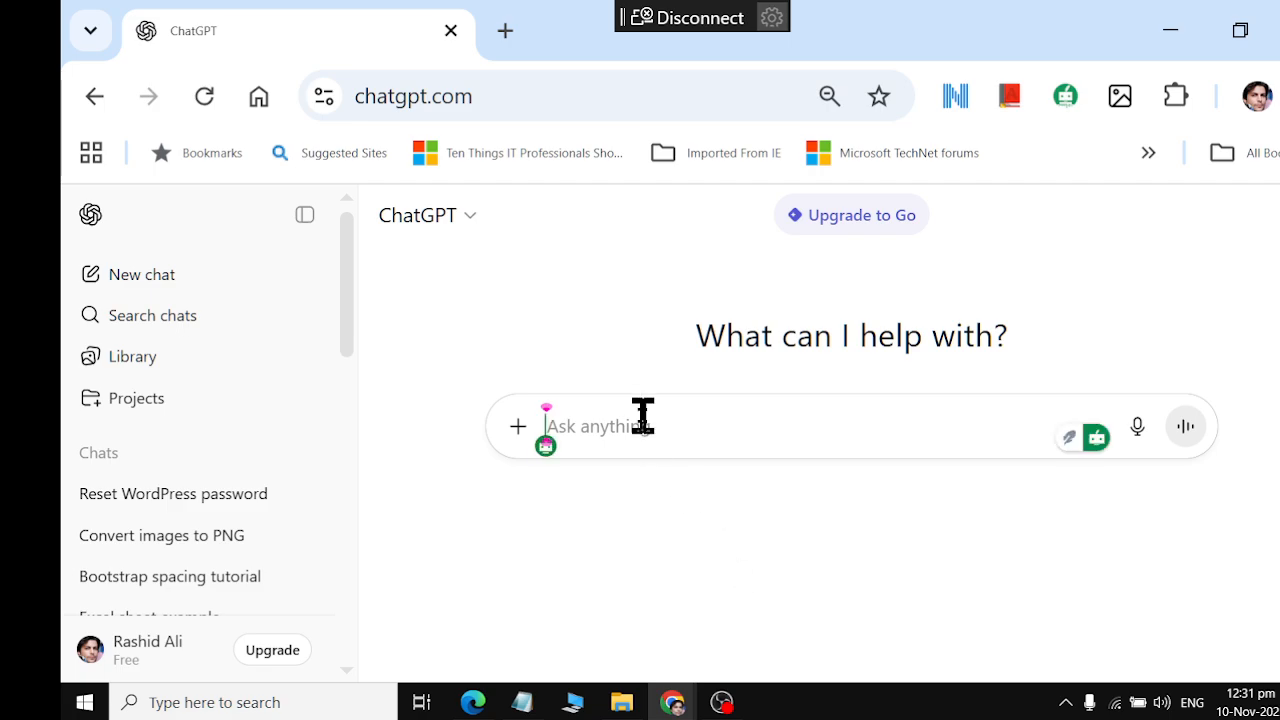
pyautogui.write('creat')
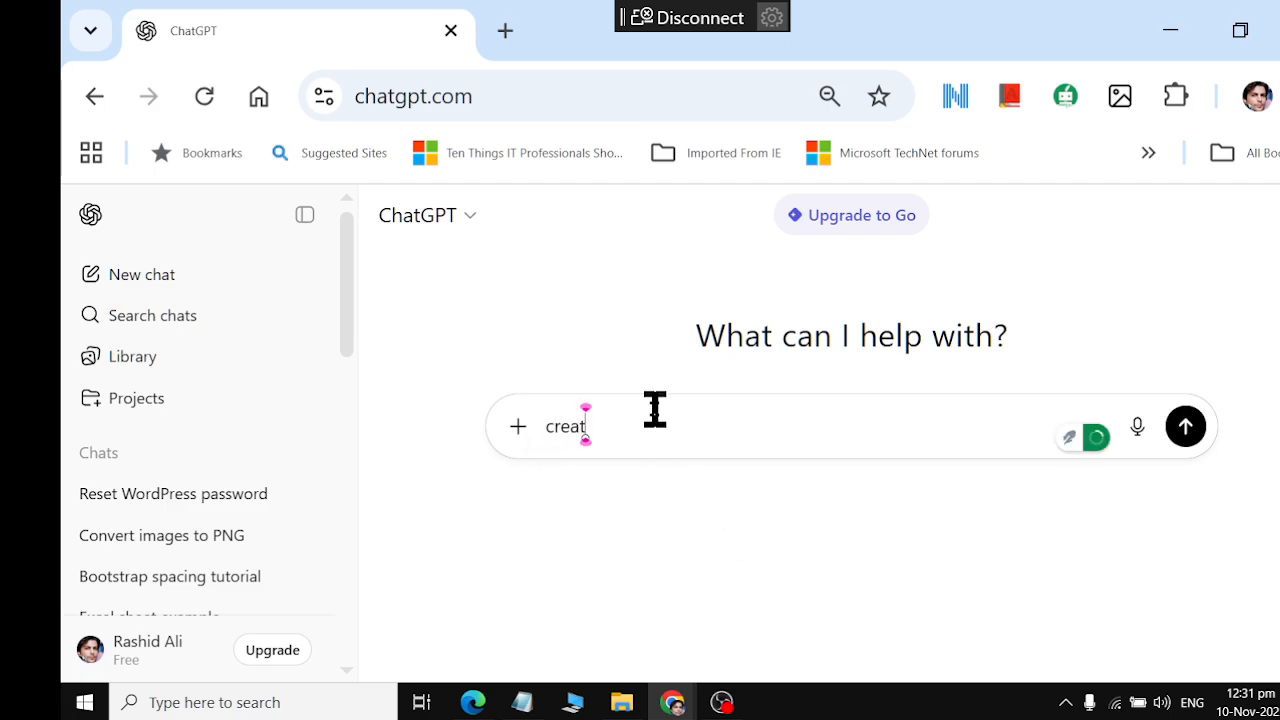
pyautogui.write('e pa')
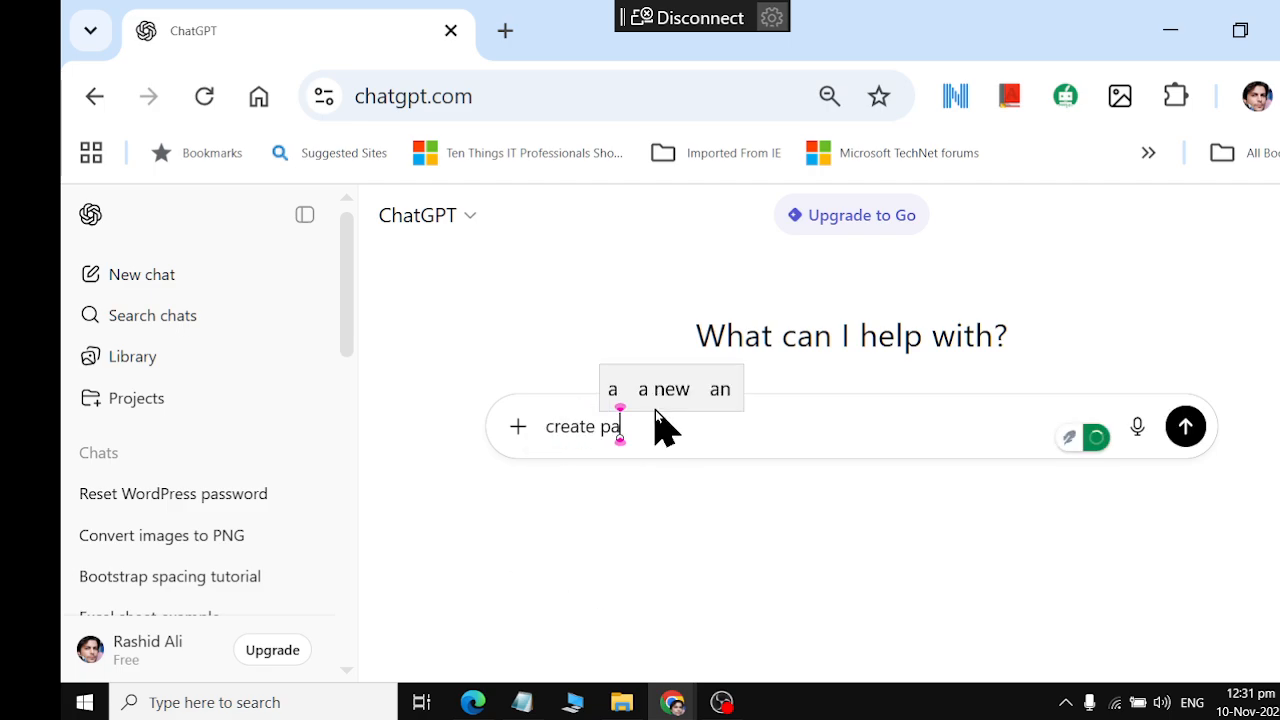
pyautogui.write('ckage for')
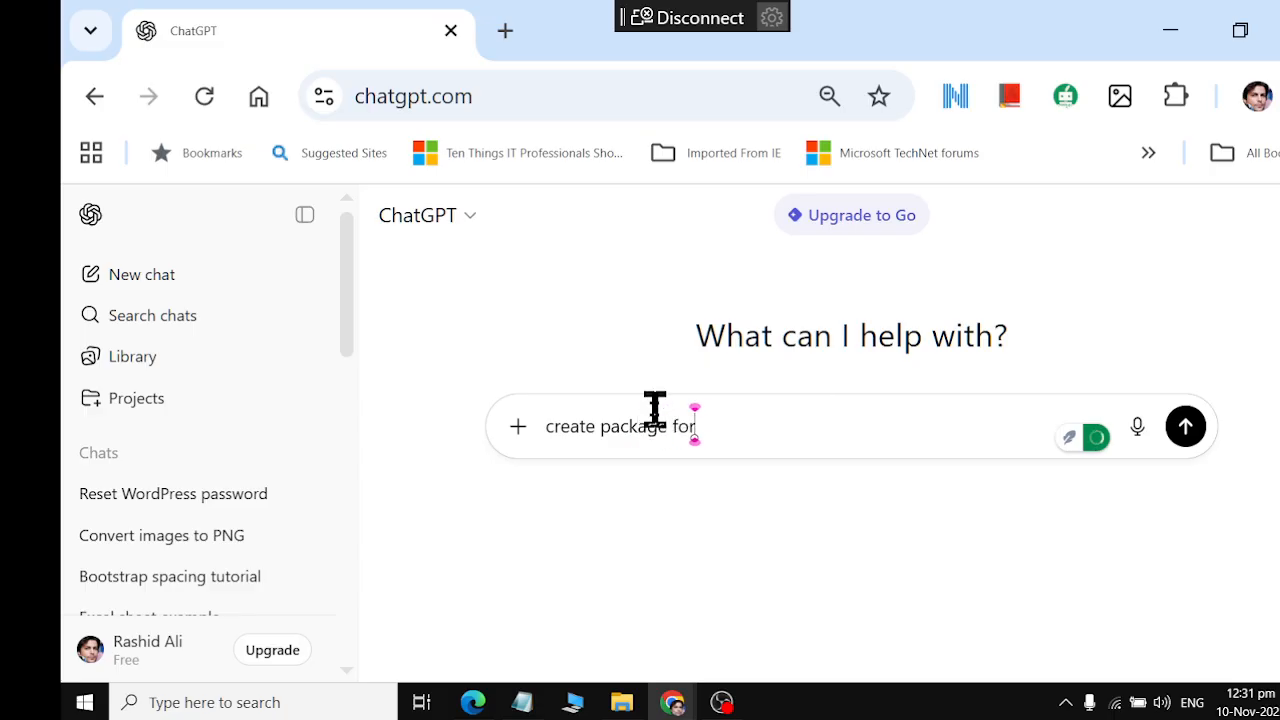
pyautogui.write(' priceing')
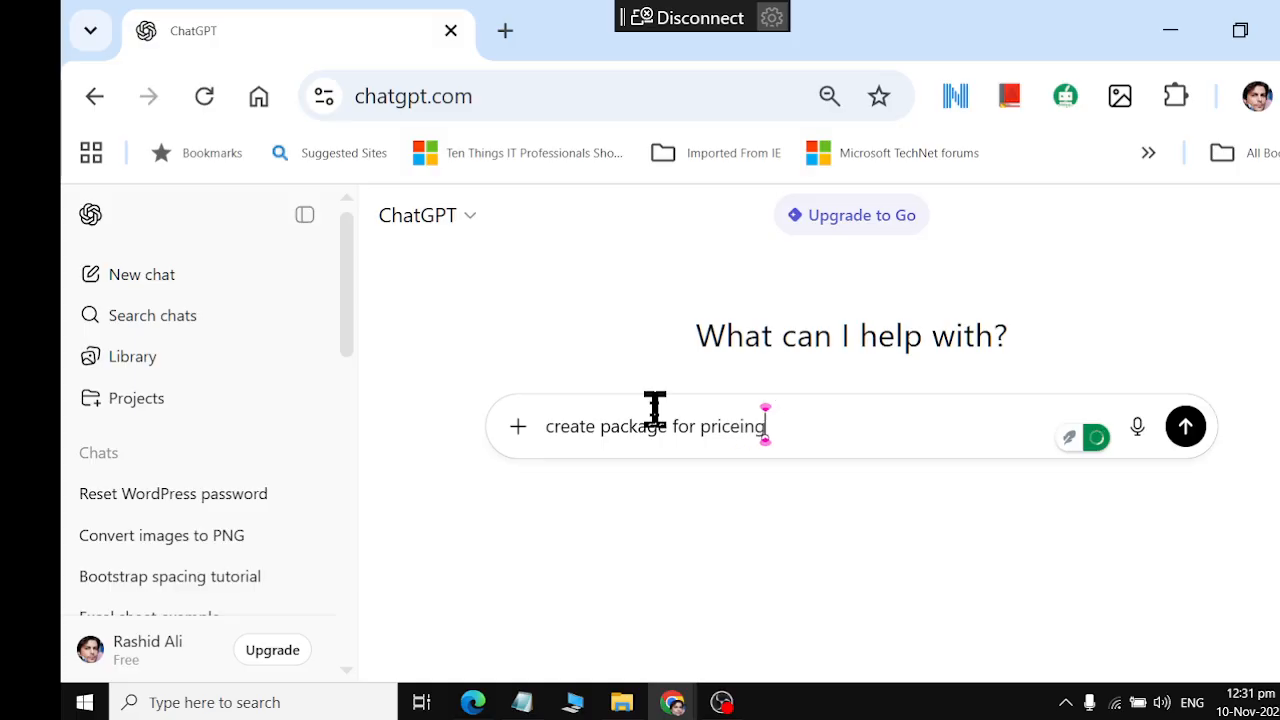
pyautogui.press('BackSpace')
pyautogui.press('BackSpace')
pyautogui.press('BackSpace')
pyautogui.press('BackSpace')
pyautogui.write('ing sec')
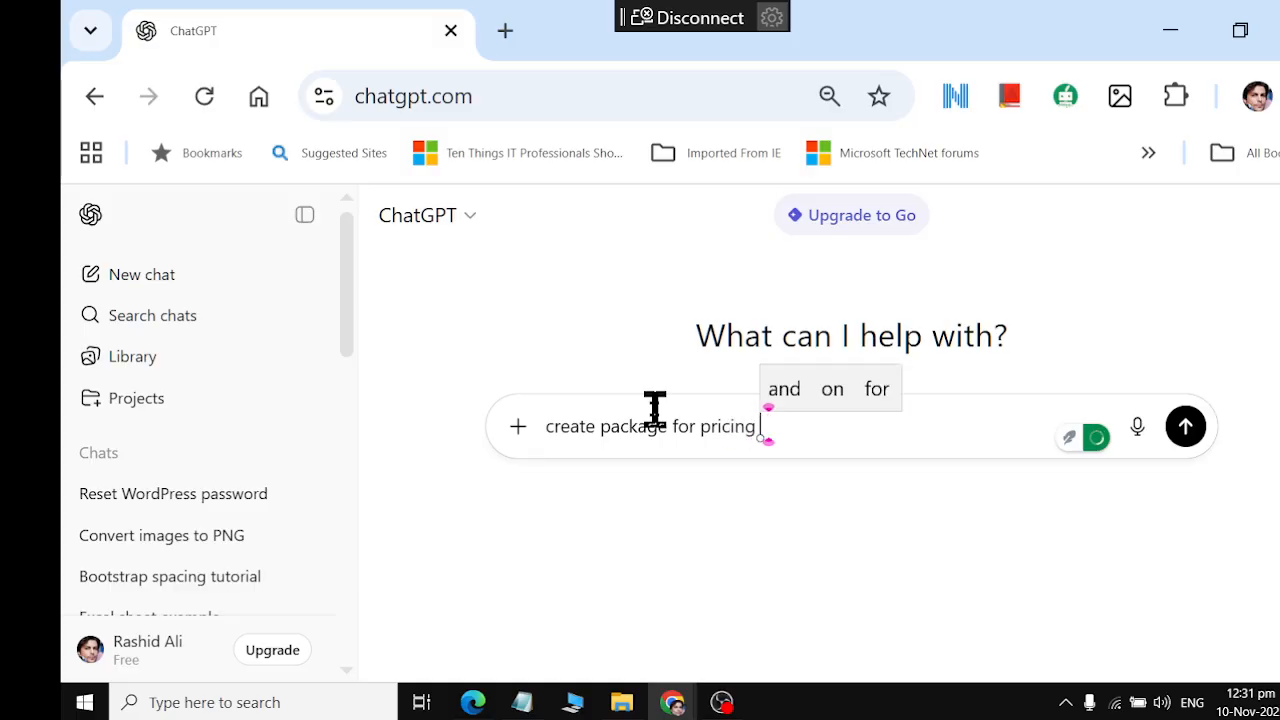
pyautogui.write('ntion o')
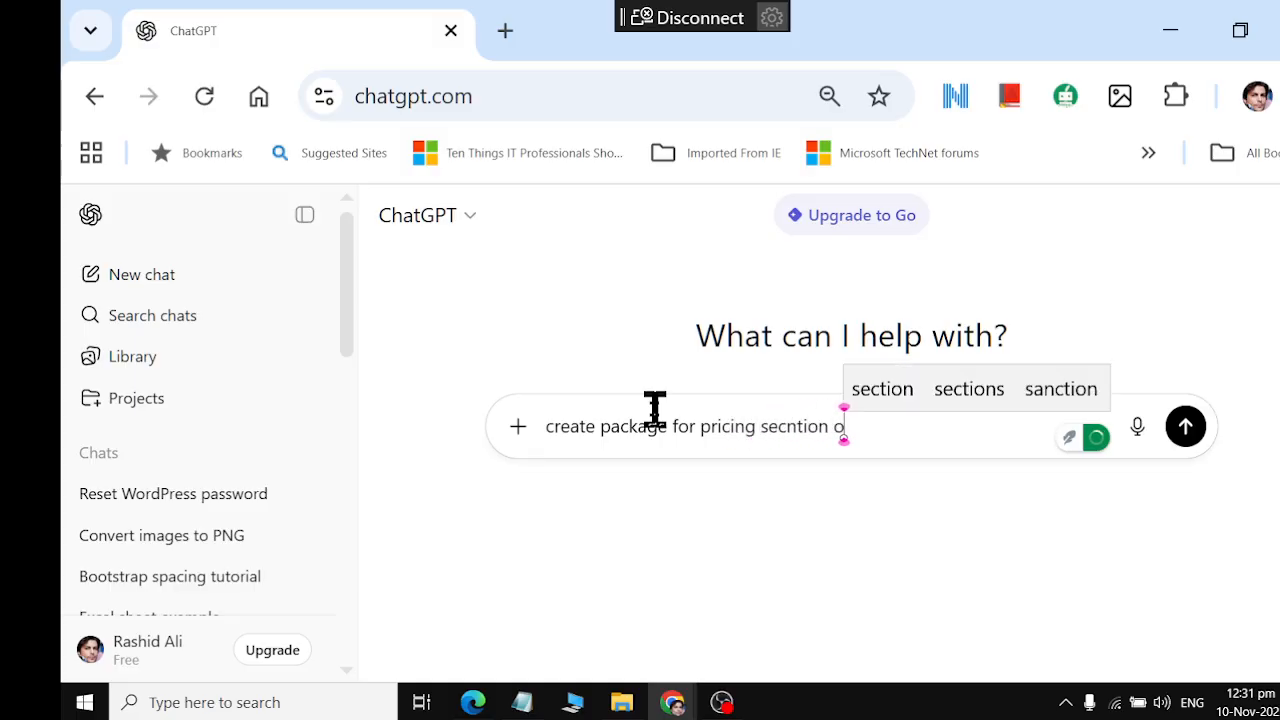
pyautogui.write('n fiver')
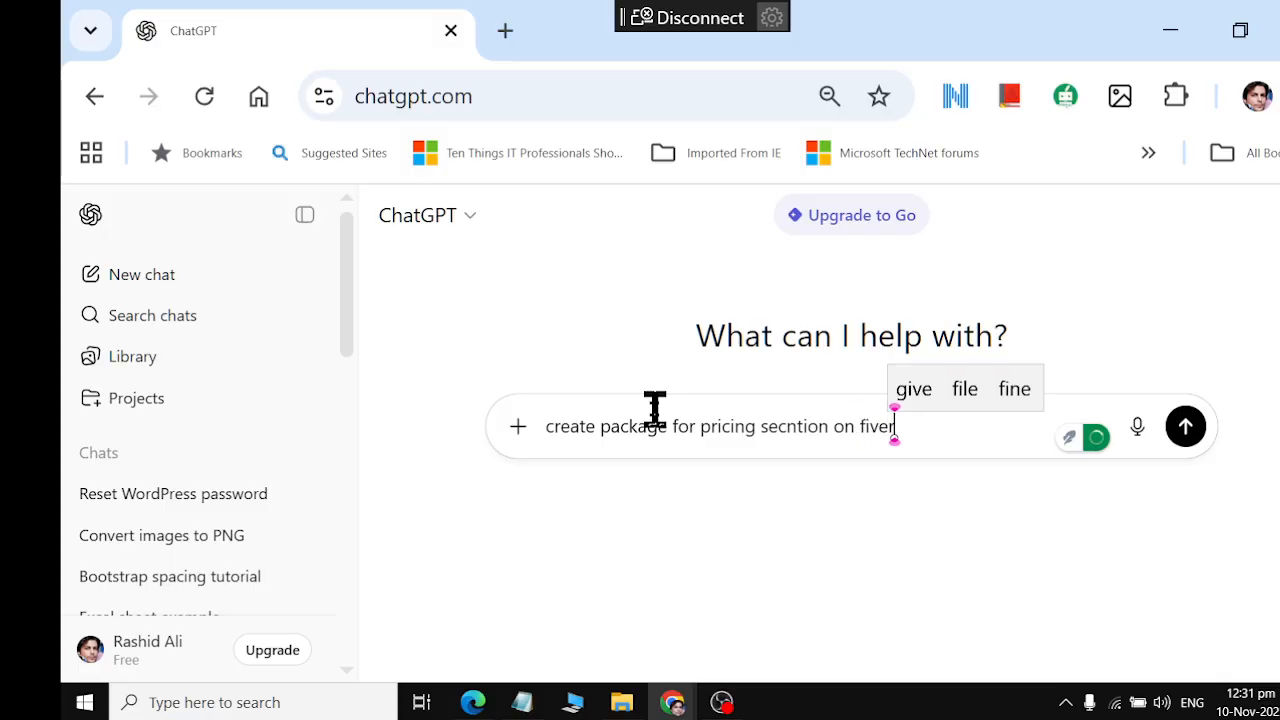
pyautogui.write('r.. ')
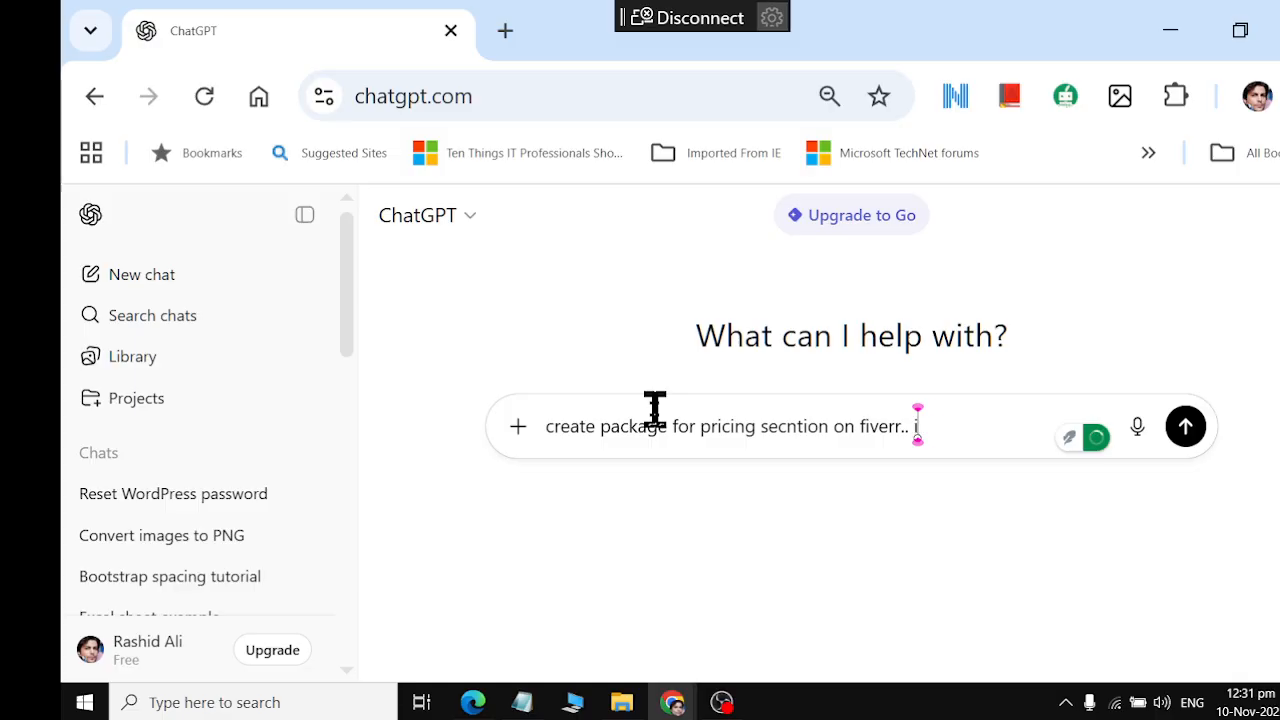
pyautogui.write('for my')
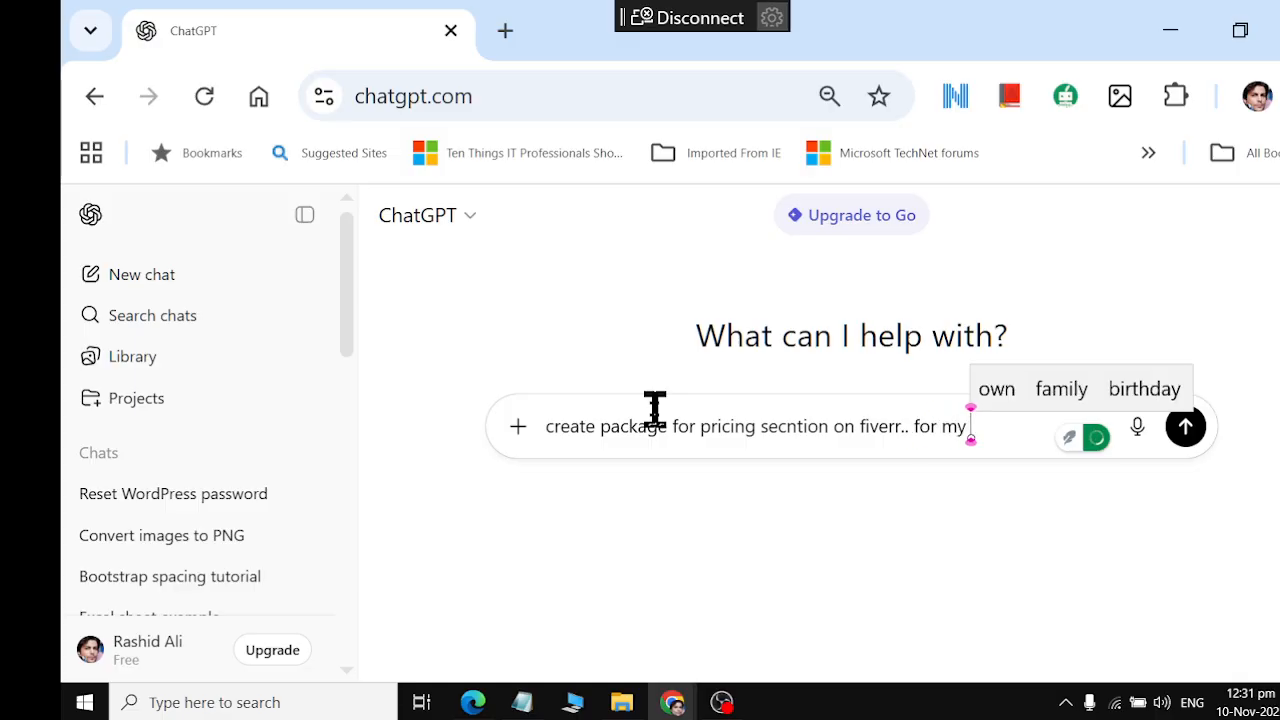
pyautogui.write(' gig busin')
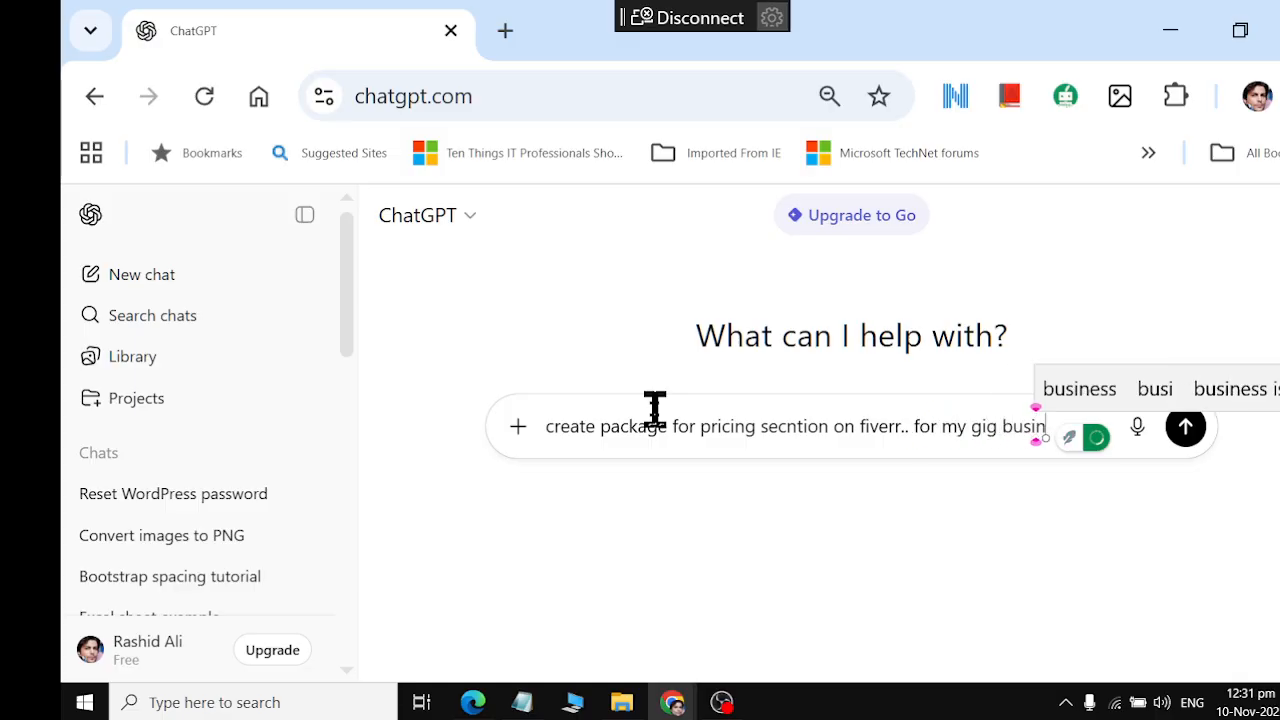
pyautogui.write('ess card design')
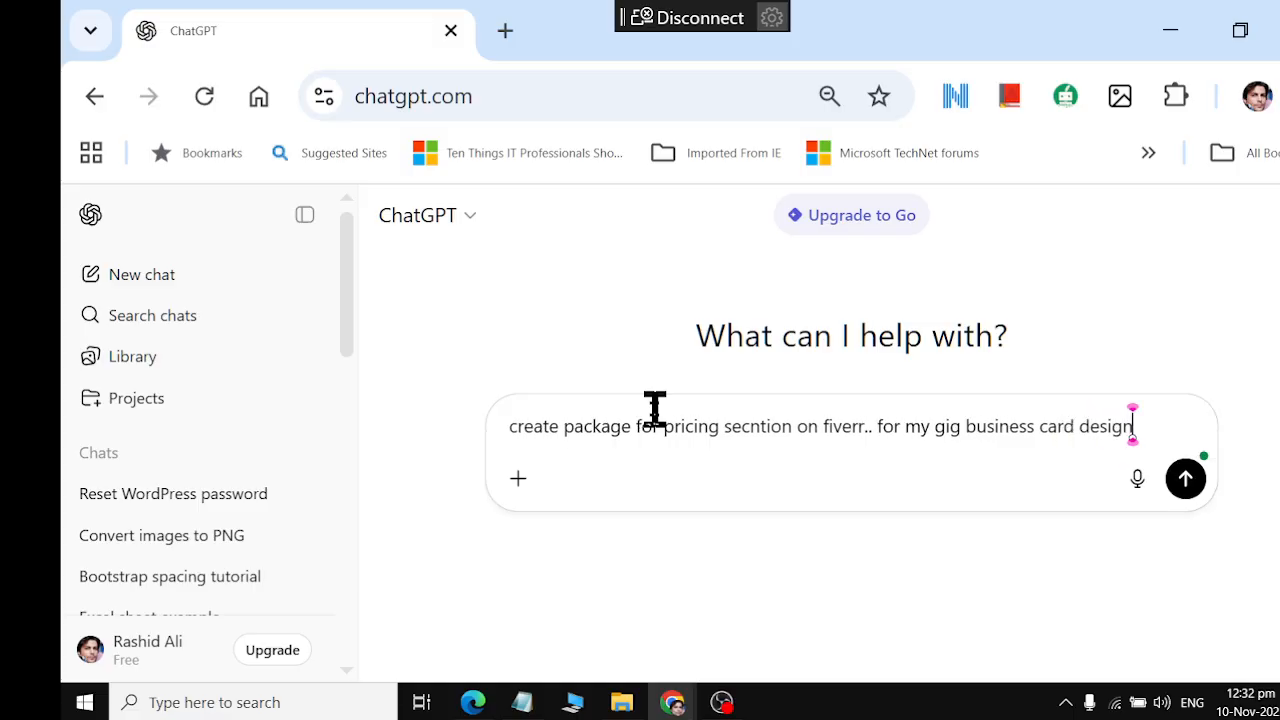
pyautogui.write('er')
pyautogui.write(' , use att')
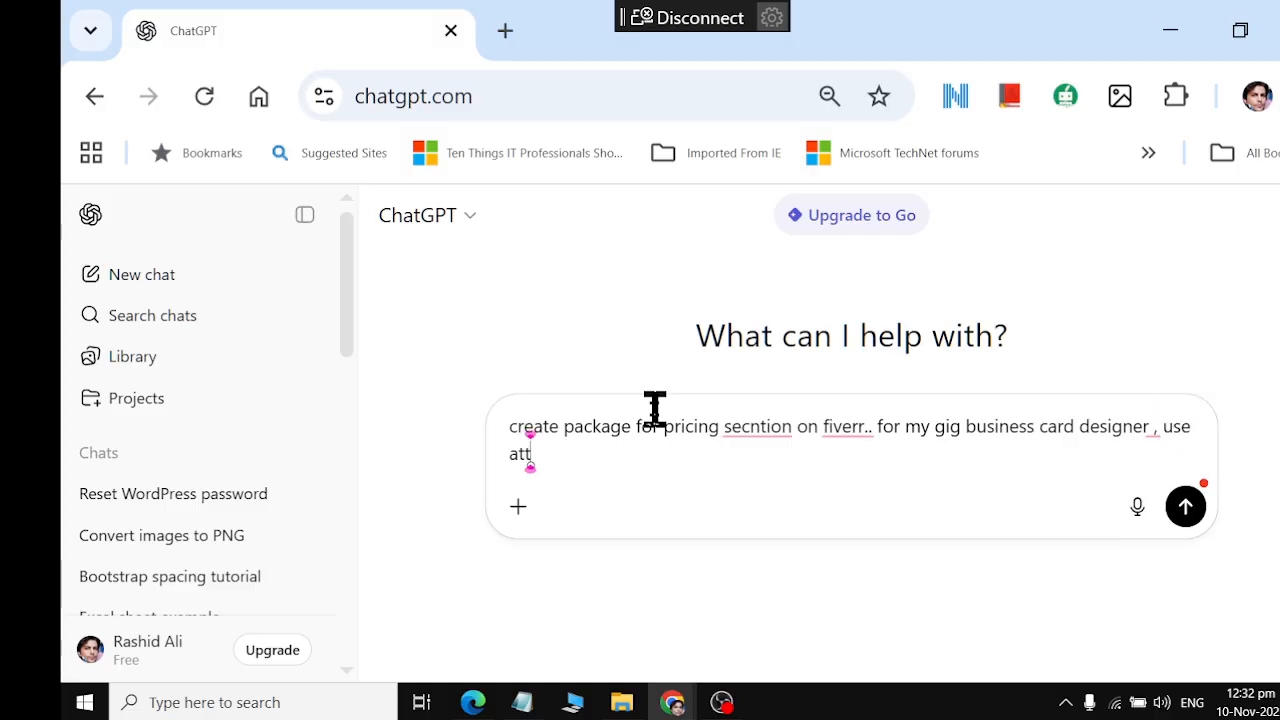
pyautogui.write('ractive words for s')
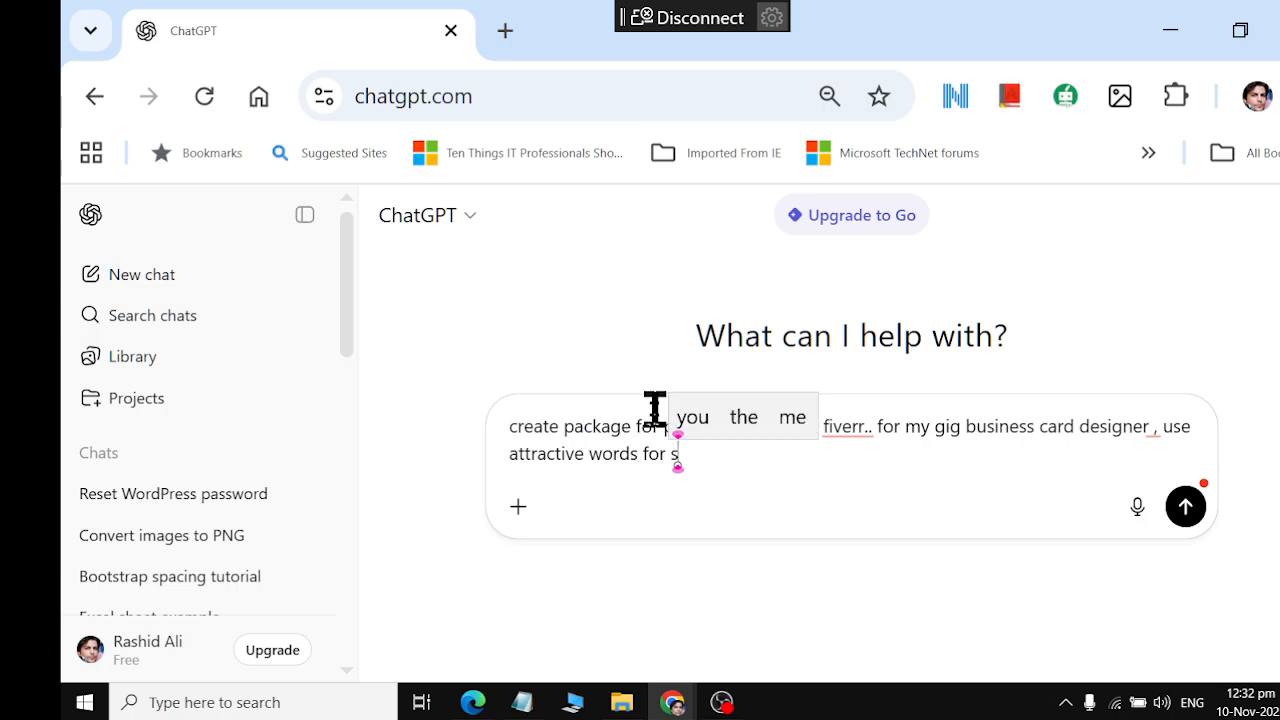
pyautogui.press('BackSpace')
pyautogui.write('customer')
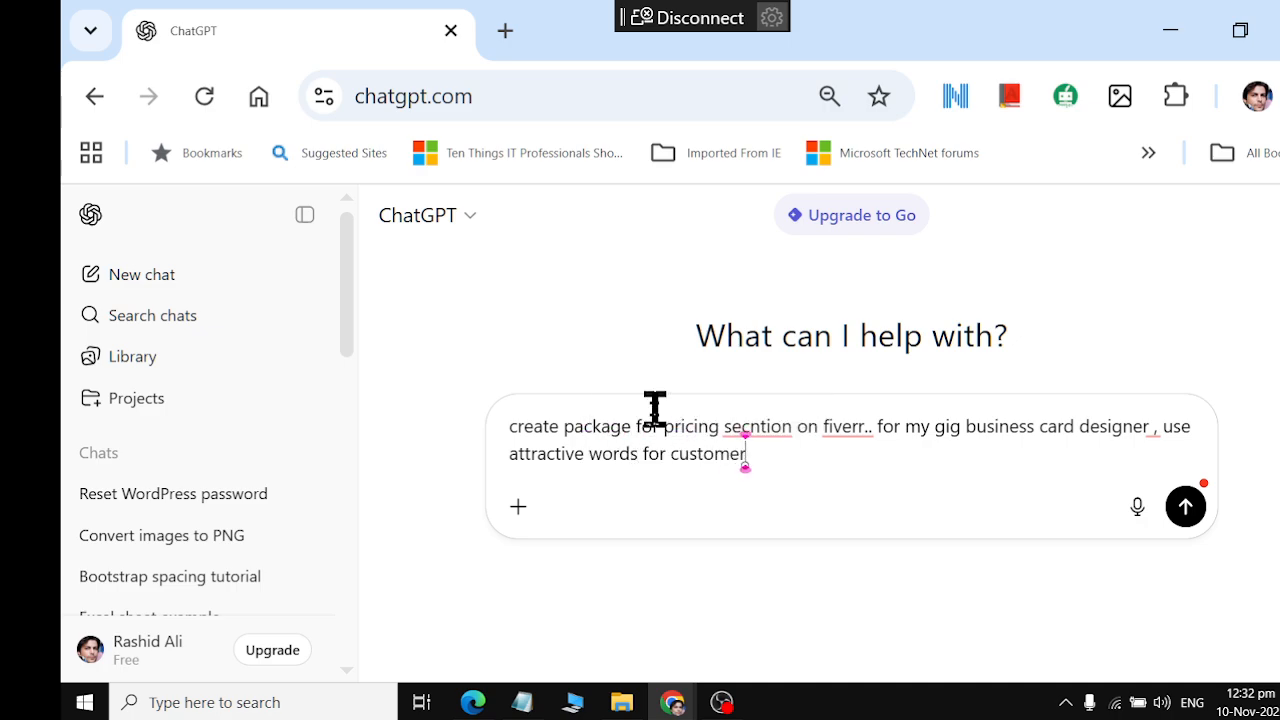
pyautogui.write('s')
pyautogui.press('Return')
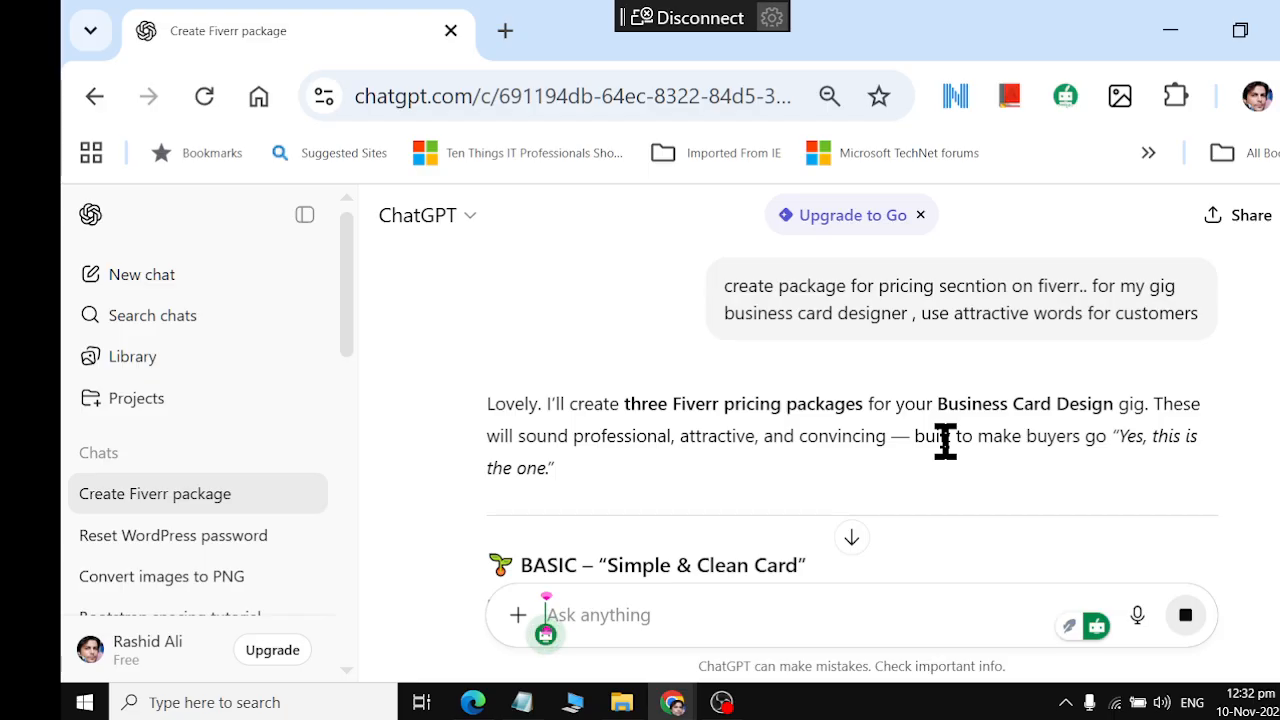
# Review the suggested Basic, Standard and Premium packages in the reply, highlighting the Basic title "Simple & Clean Card"
pyautogui.scroll(-2, 945, 445)
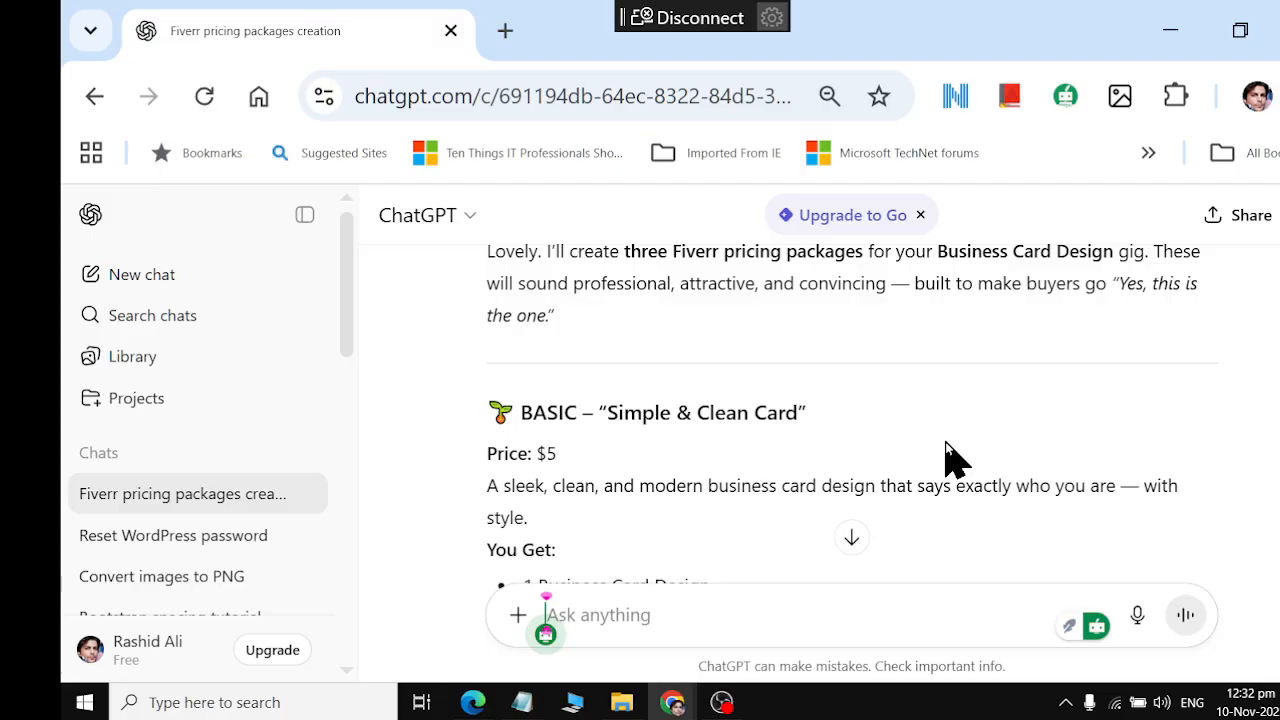
pyautogui.scroll(-2, 945, 450)
pyautogui.scroll(2, 945, 450)
pyautogui.moveTo(614, 414); pyautogui.dragTo(799, 404)
pyautogui.hotkey('ctrl', 'c')
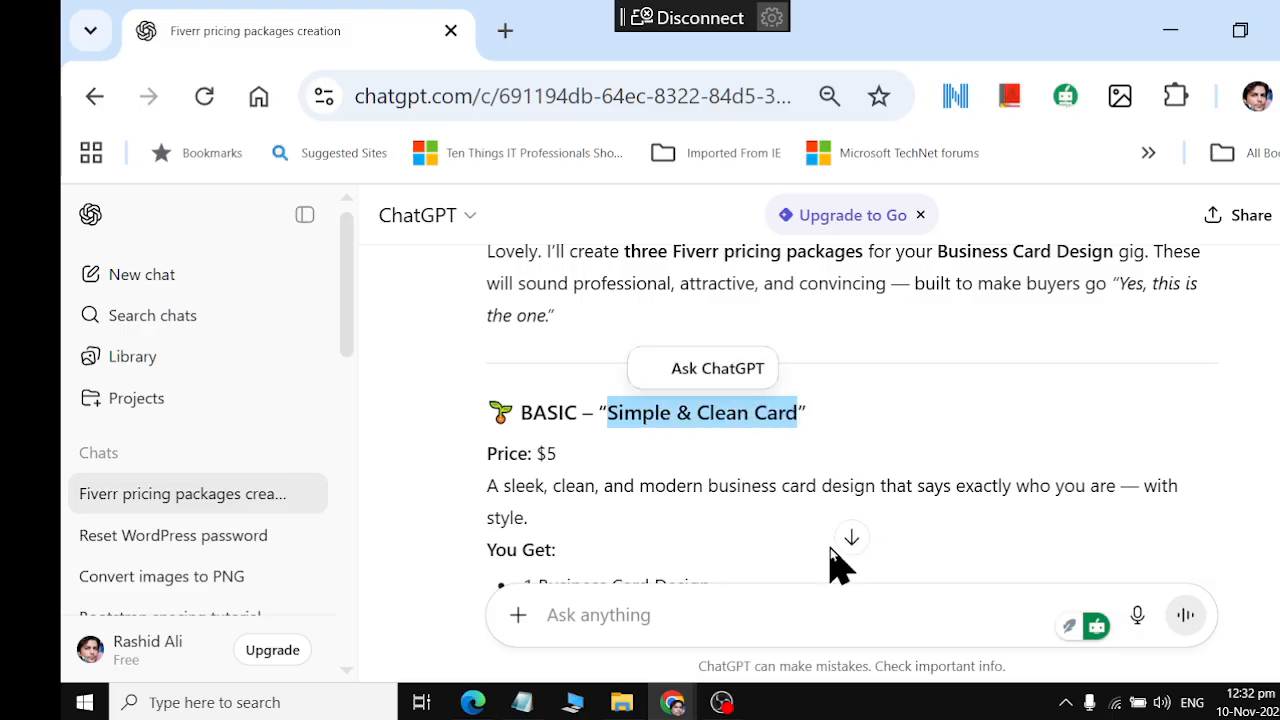
pyautogui.scroll(-3, 832, 550)
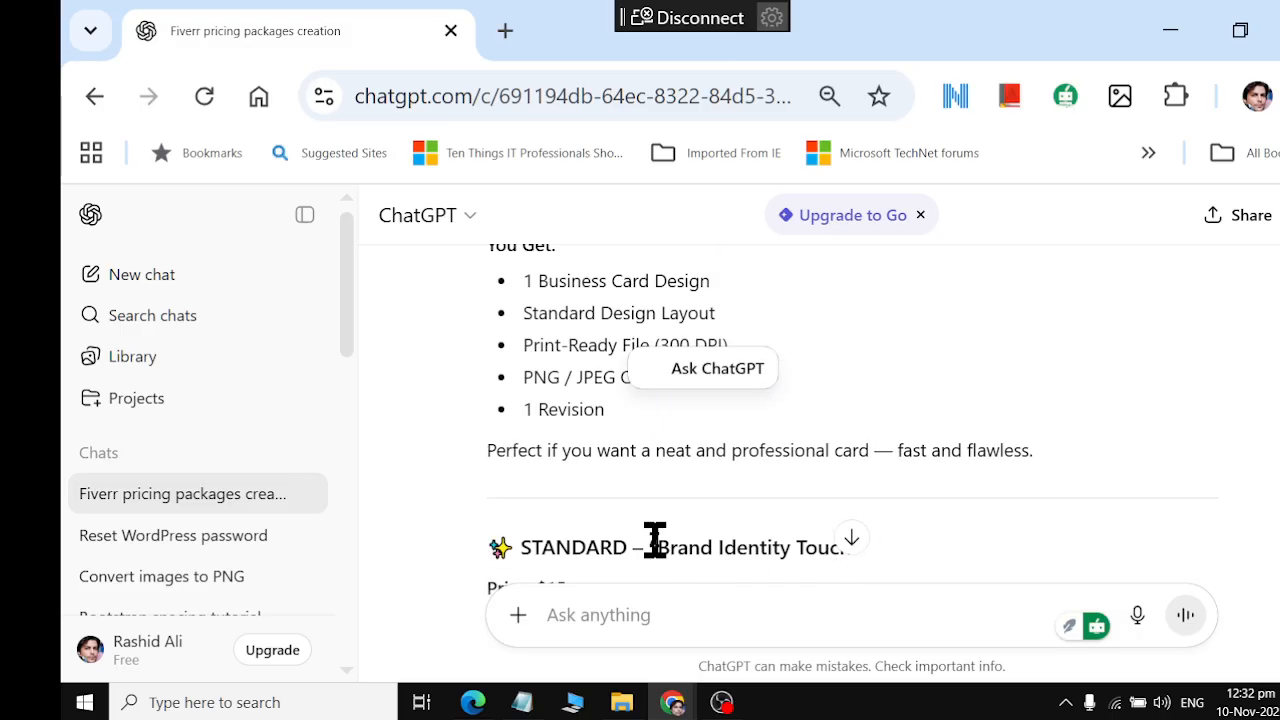
pyautogui.scroll(-6, 766, 527)
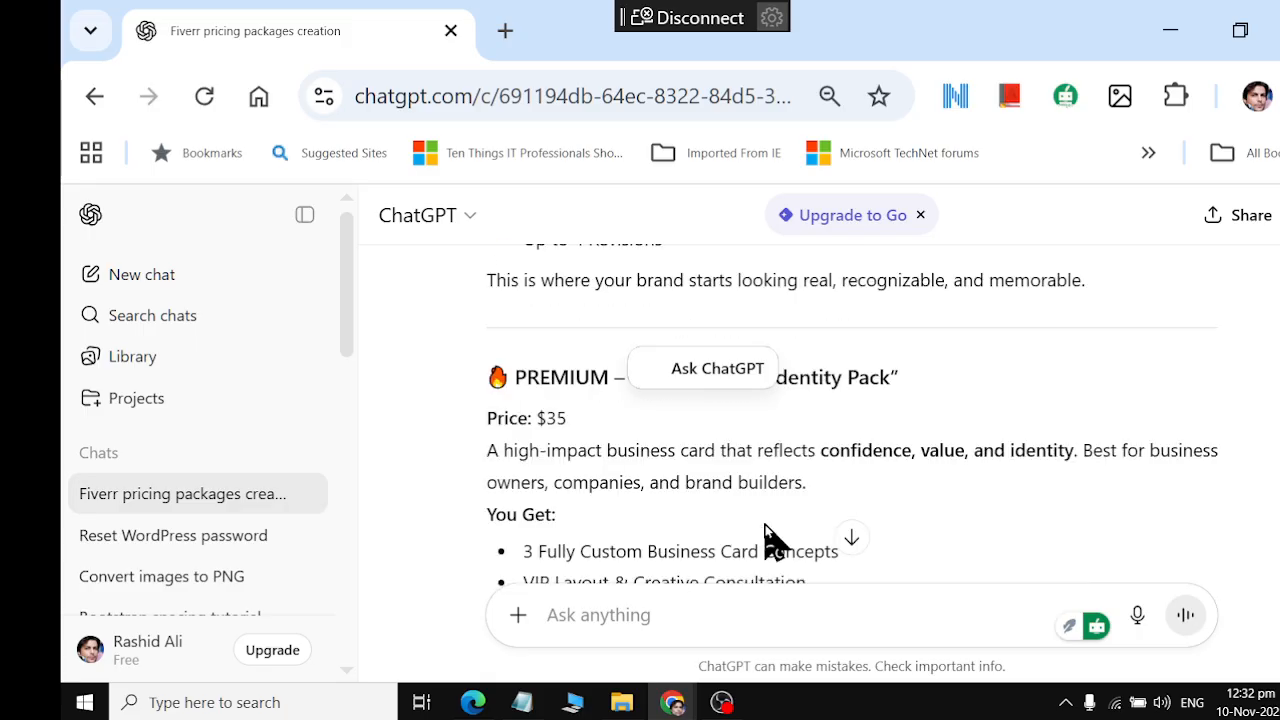
pyautogui.scroll(2, 766, 527)
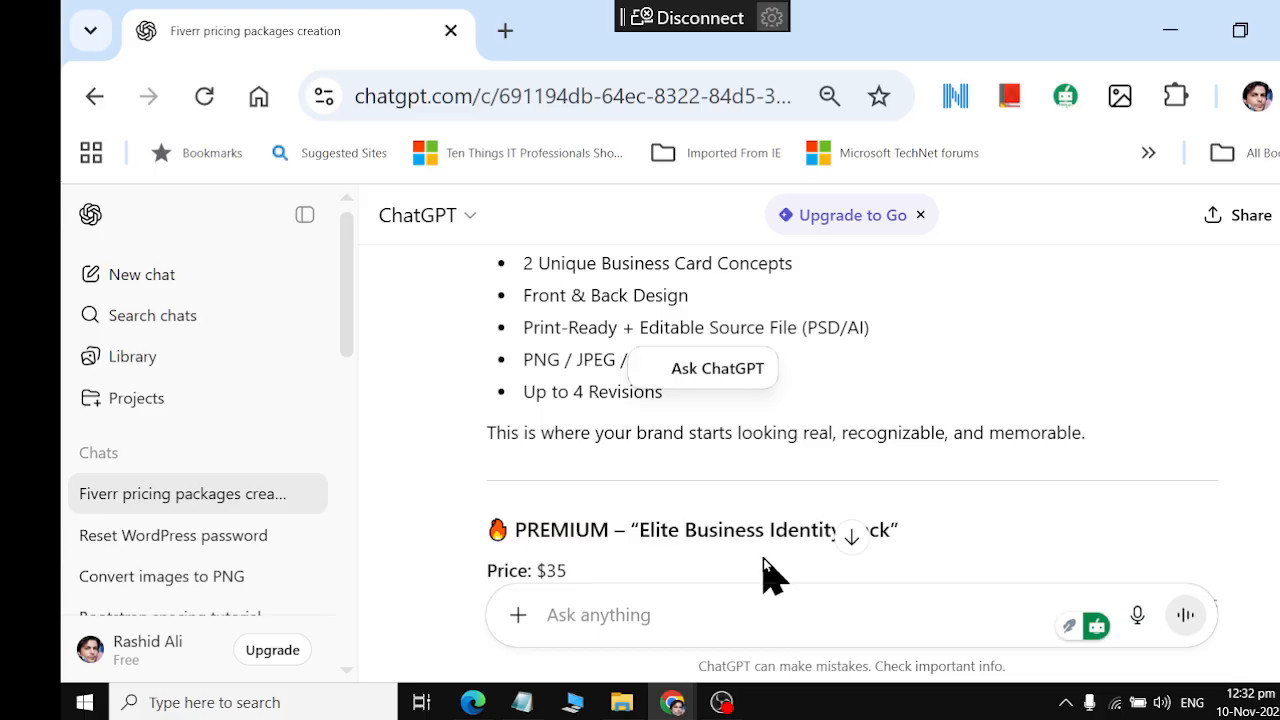
pyautogui.scroll(9, 763, 559)
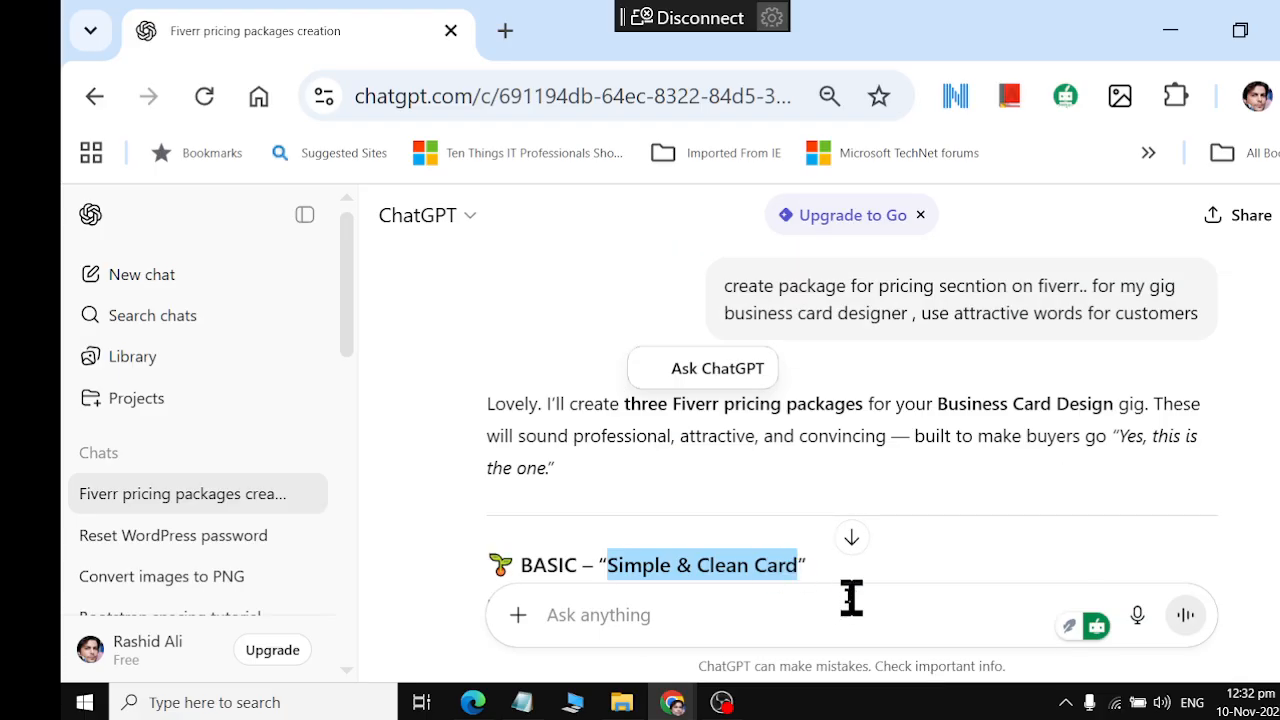
# Name the Basic package "Simple & Clean Card" on the Fiverr pricing page, using the title copied from ChatGPT
pyautogui.hotkey('alt', 'Tab')
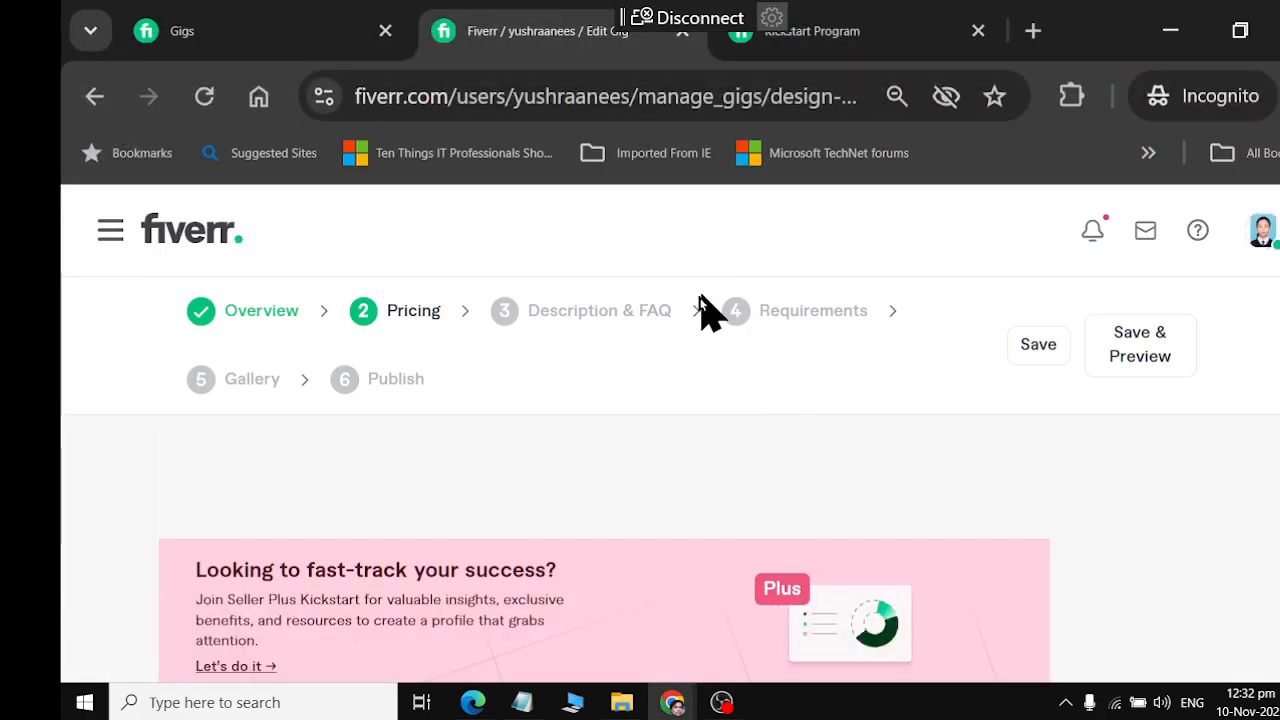
pyautogui.hotkey('alt', 'Tab')
pyautogui.hotkey('alt', 'Tab')
pyautogui.scroll(-4, 574, 409)
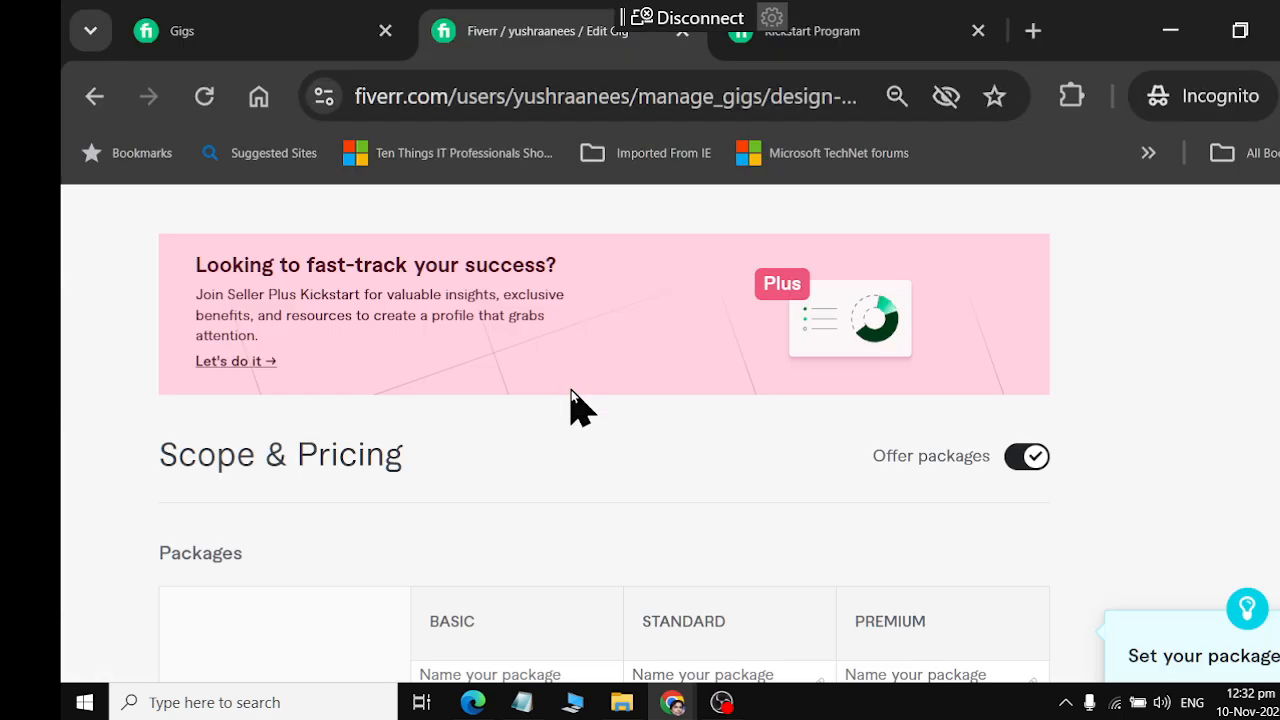
pyautogui.click(508, 534)
pyautogui.hotkey('ctrl', 'v')
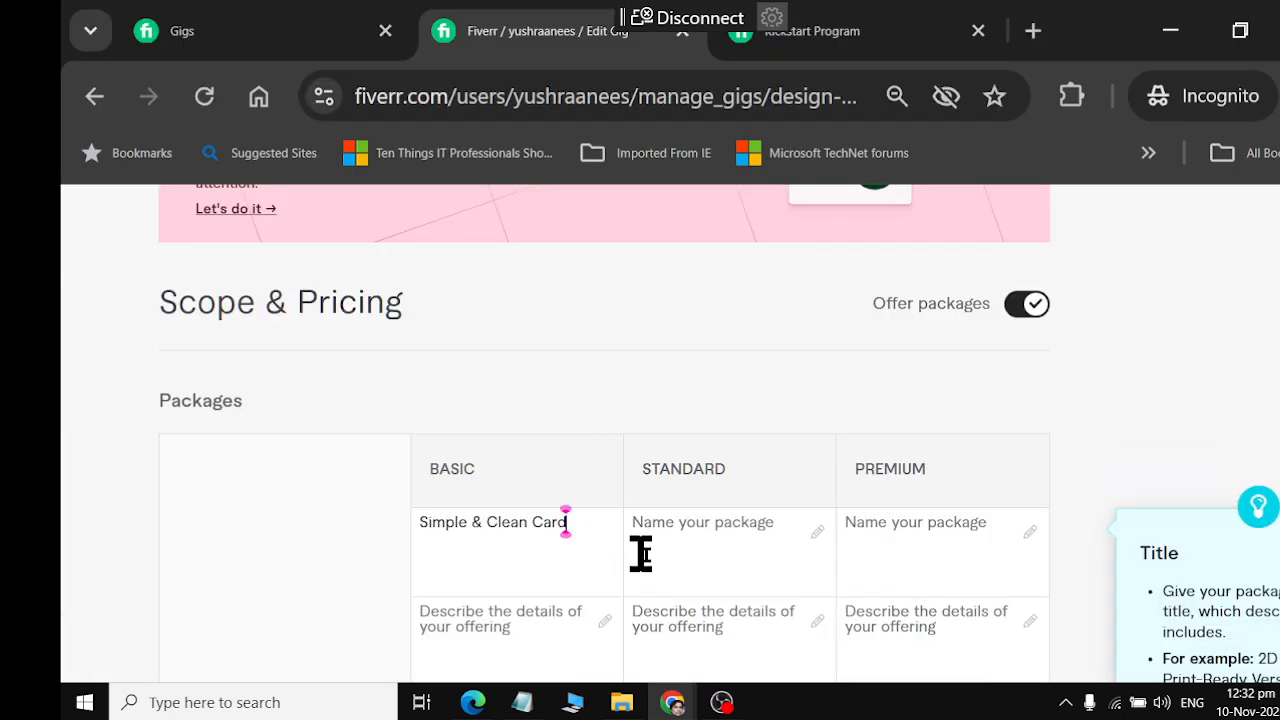
# Copy ChatGPT's Basic description, "A sleek, clean, and modern business card design that says exactly who you are — with style.", into Fiverr's Basic package description
pyautogui.click(563, 614)
pyautogui.scroll(-2, 526, 546)
pyautogui.hotkey('alt', 'Tab')
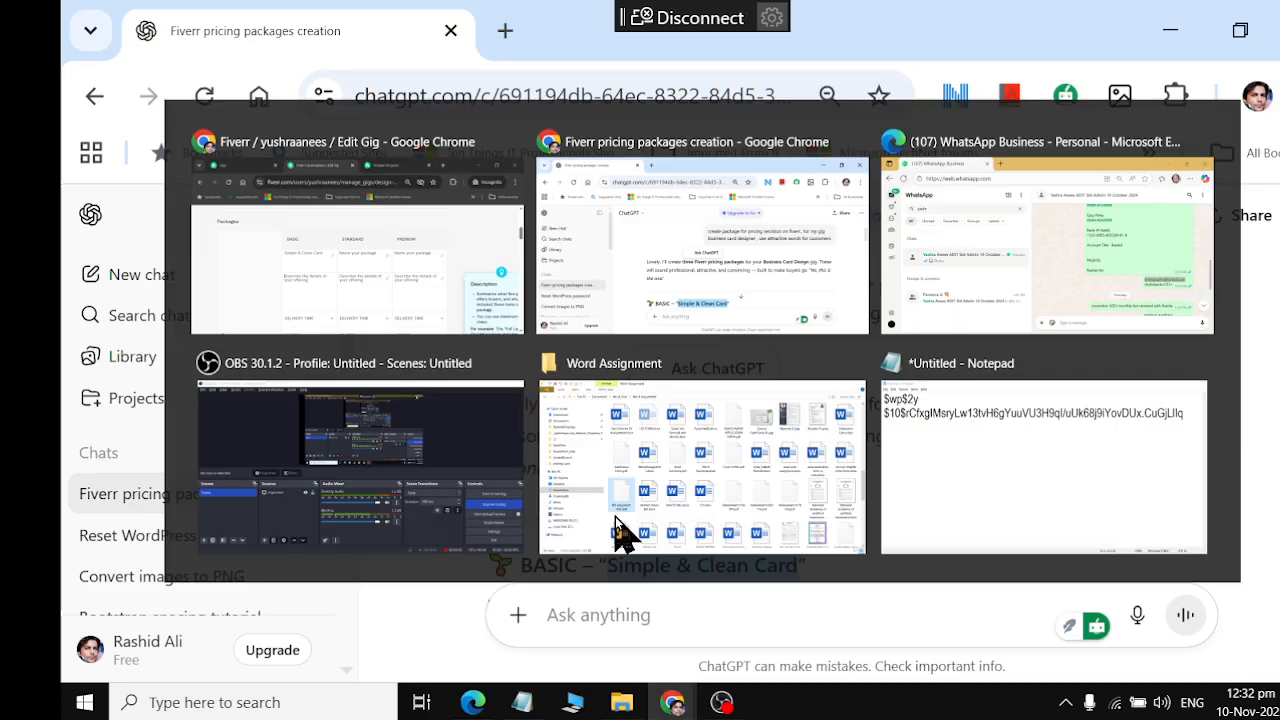
pyautogui.scroll(-3, 703, 484)
pyautogui.scroll(2, 703, 484)
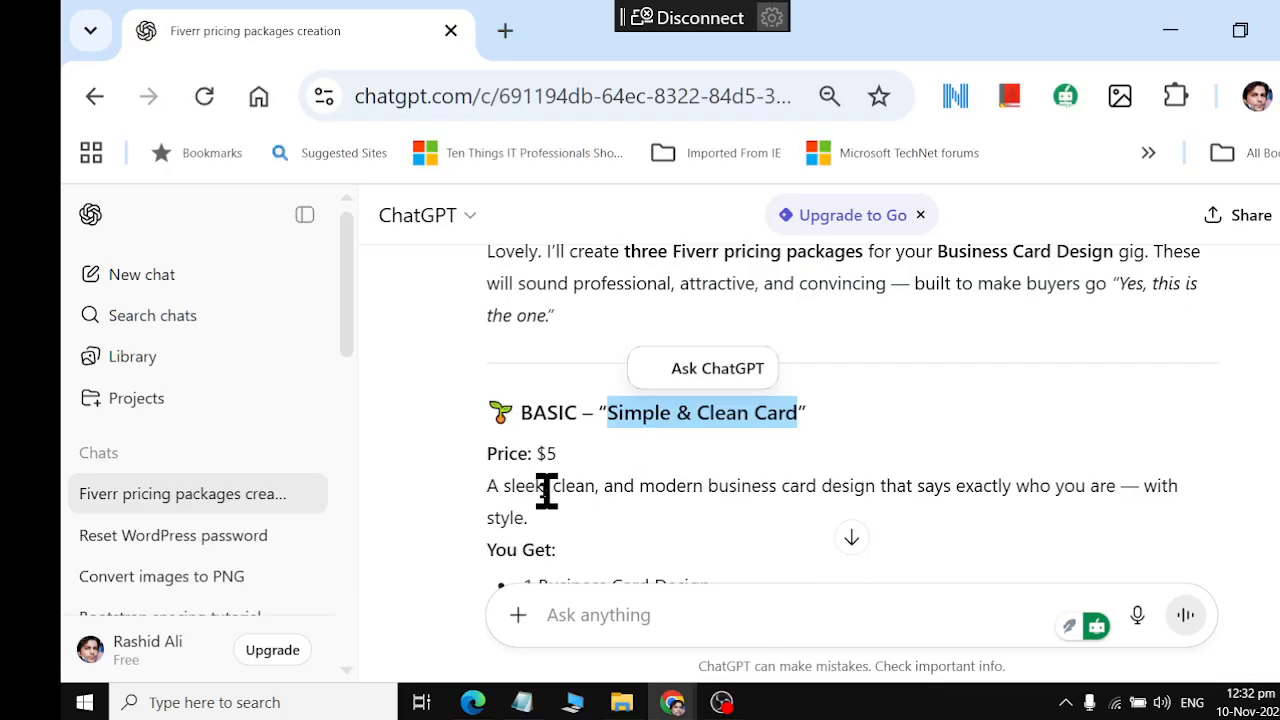
pyautogui.moveTo(486, 490); pyautogui.dragTo(561, 515)
pyautogui.hotkey('ctrl', 'c')
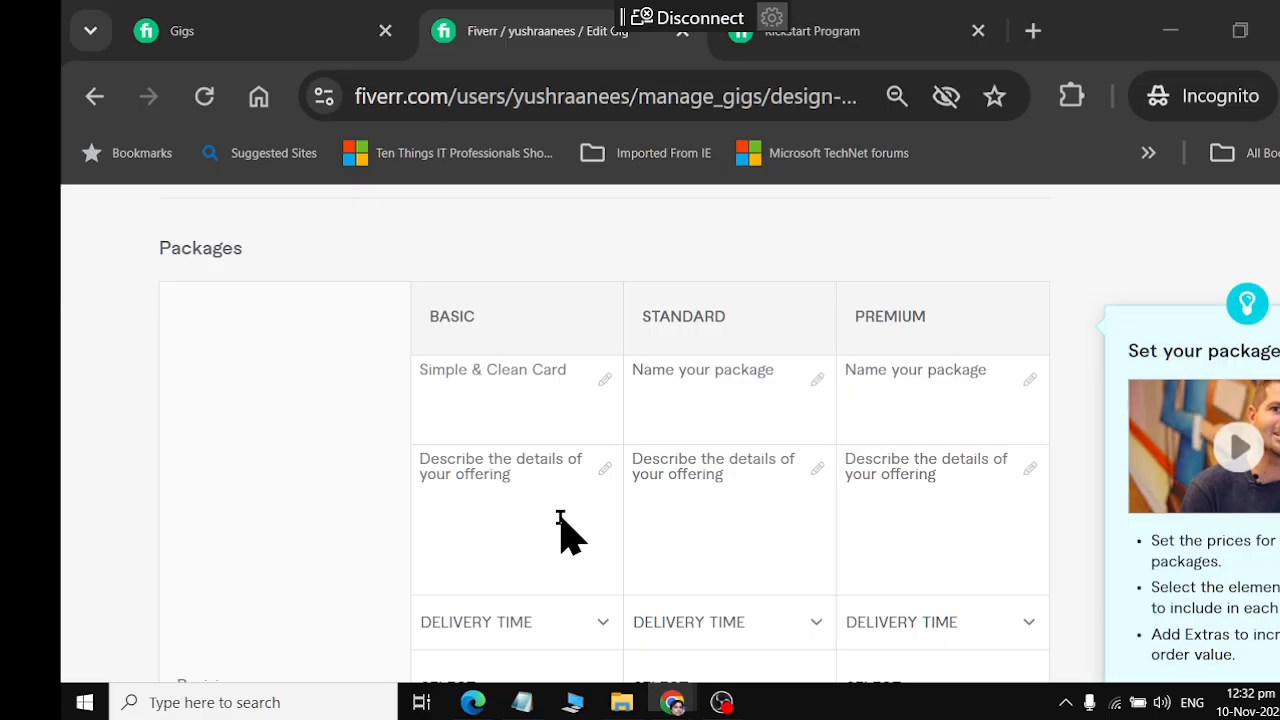
pyautogui.hotkey('alt', 'Tab')
pyautogui.hotkey('ctrl', 'v')
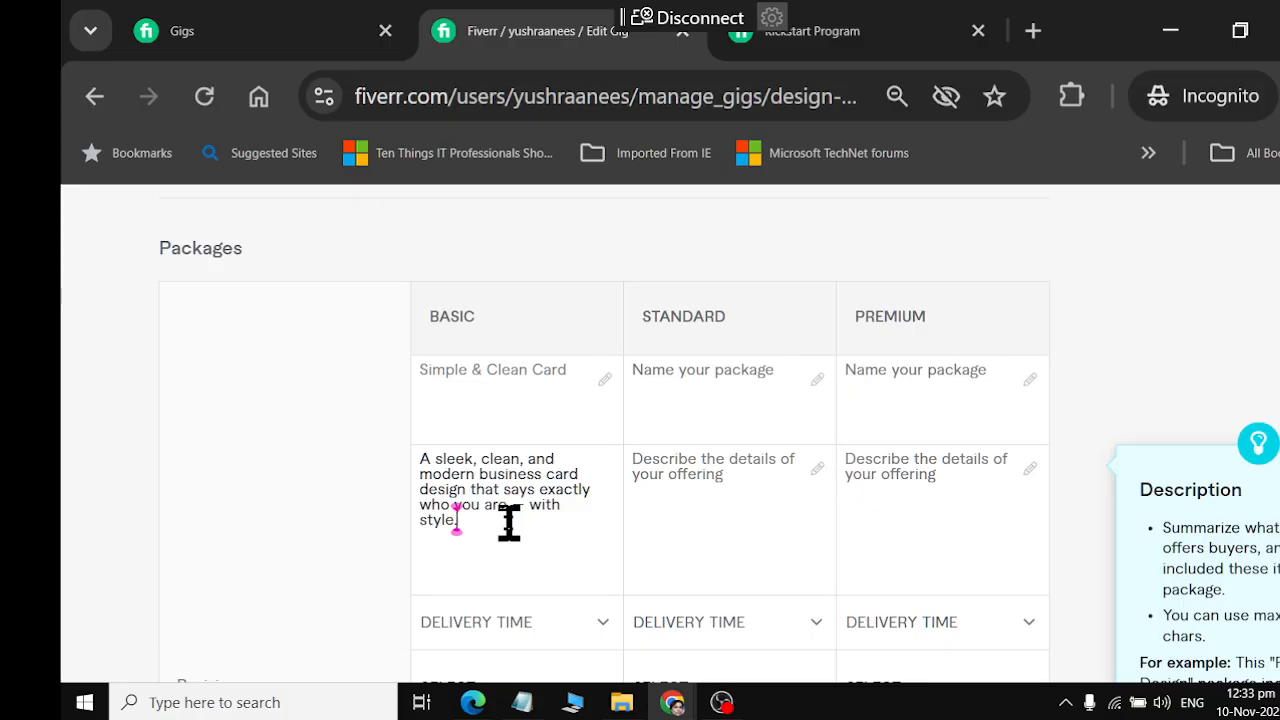
# Compare the Basic feature list in ChatGPT with the option rows of Fiverr's package table
pyautogui.hotkey('alt', 'Tab')
pyautogui.scroll(-2, 551, 523)
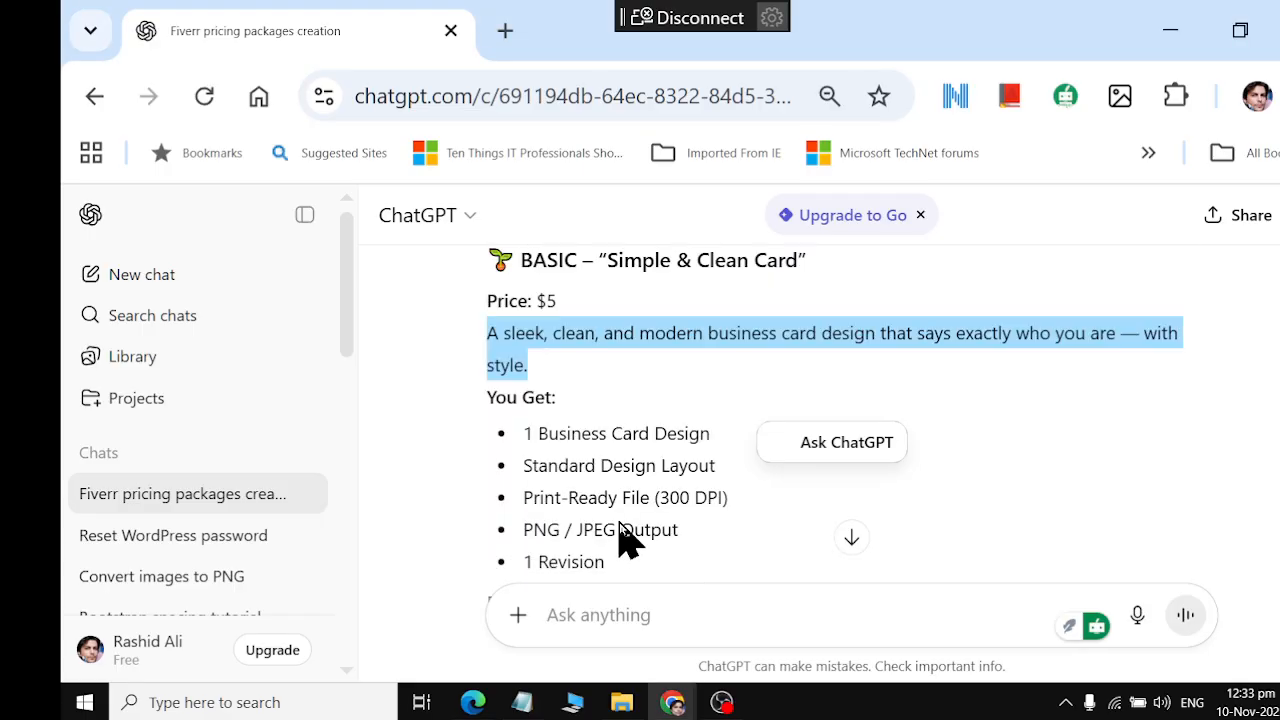
pyautogui.scroll(-3, 513, 450)
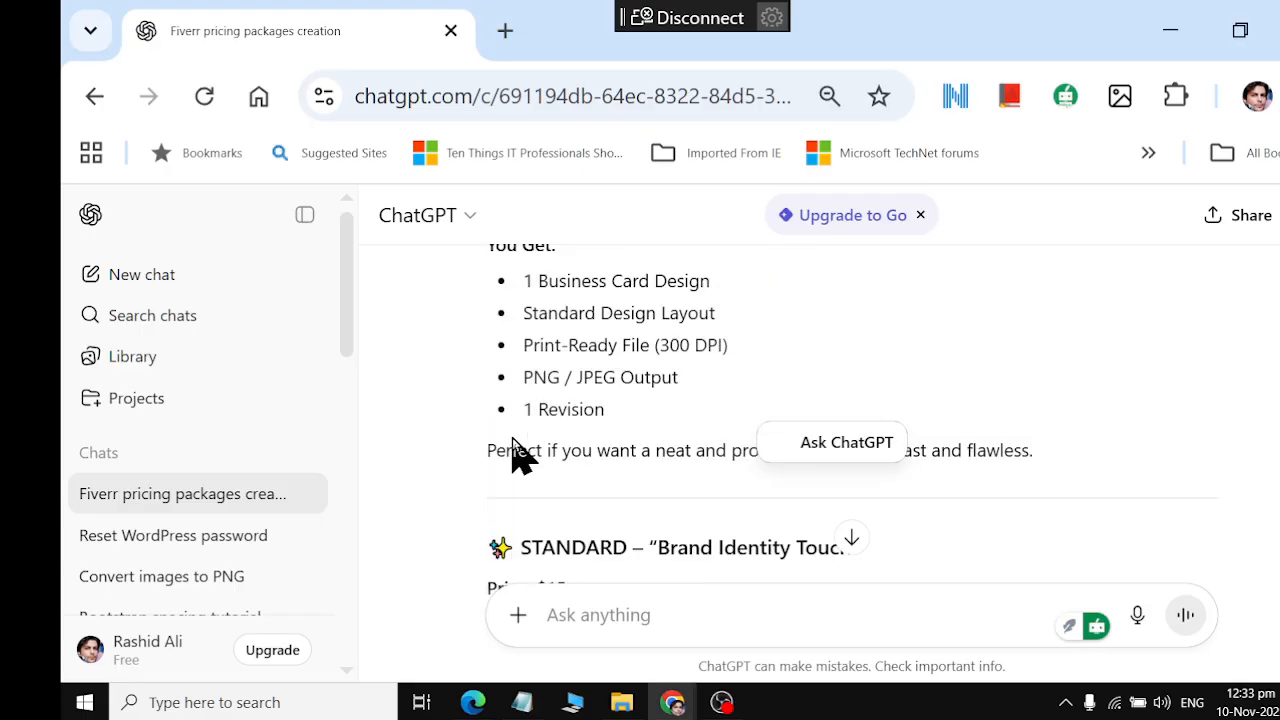
pyautogui.hotkey('alt', 'Tab')
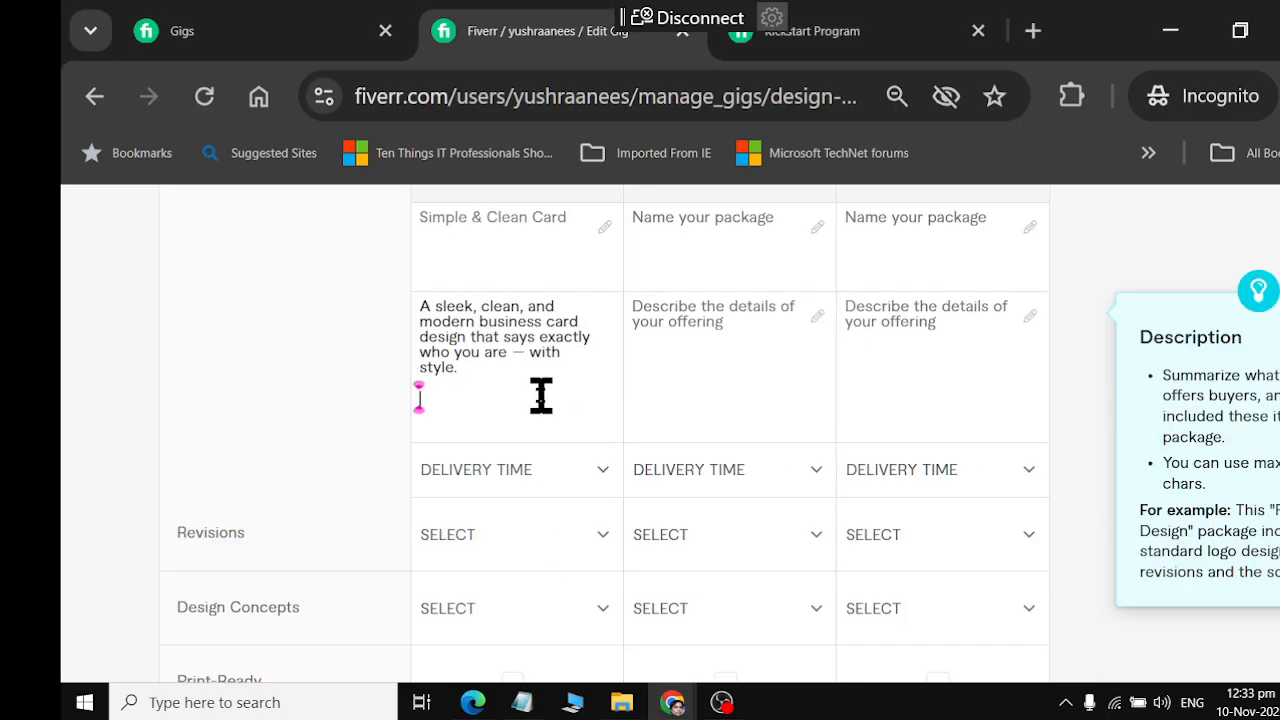
pyautogui.scroll(2, 586, 377)
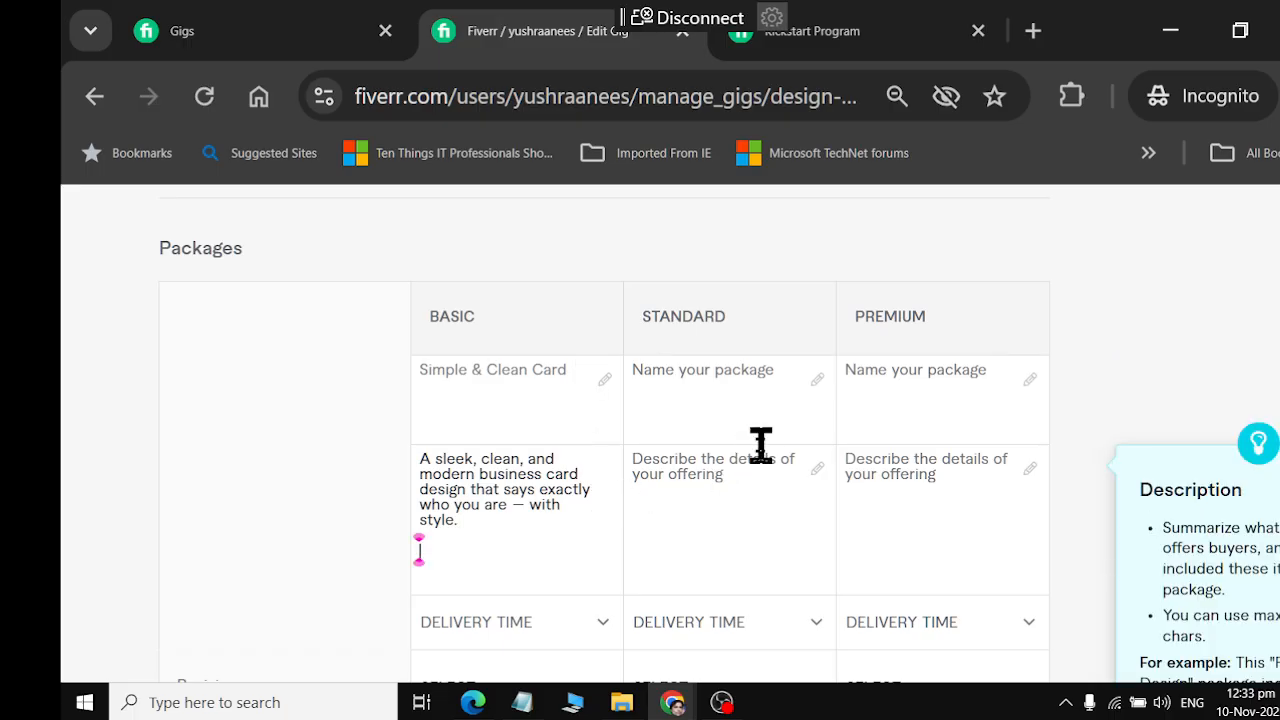
pyautogui.scroll(-3, 760, 445)
pyautogui.scroll(-3, 760, 445)
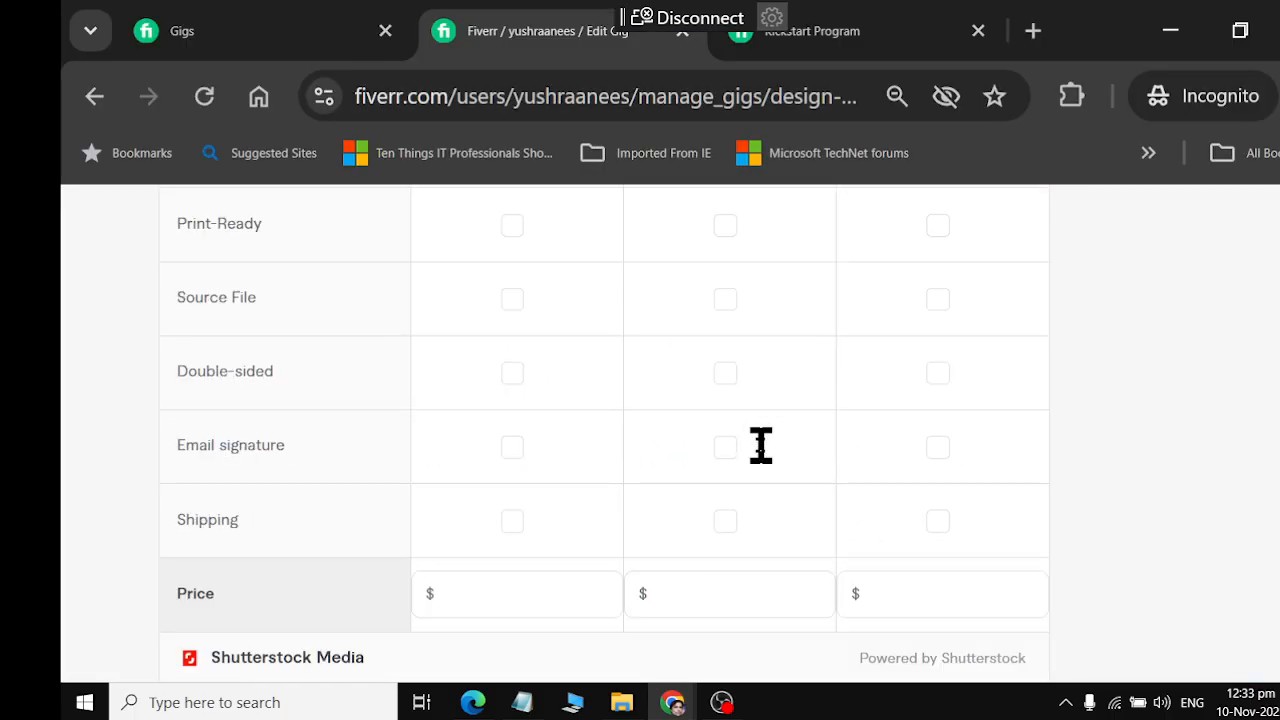
pyautogui.scroll(5, 760, 445)
# Try to append ChatGPT's Basic "You Get" feature list to the Basic description on Fiverr, and delete the pasted text
pyautogui.hotkey('alt', 'Tab')
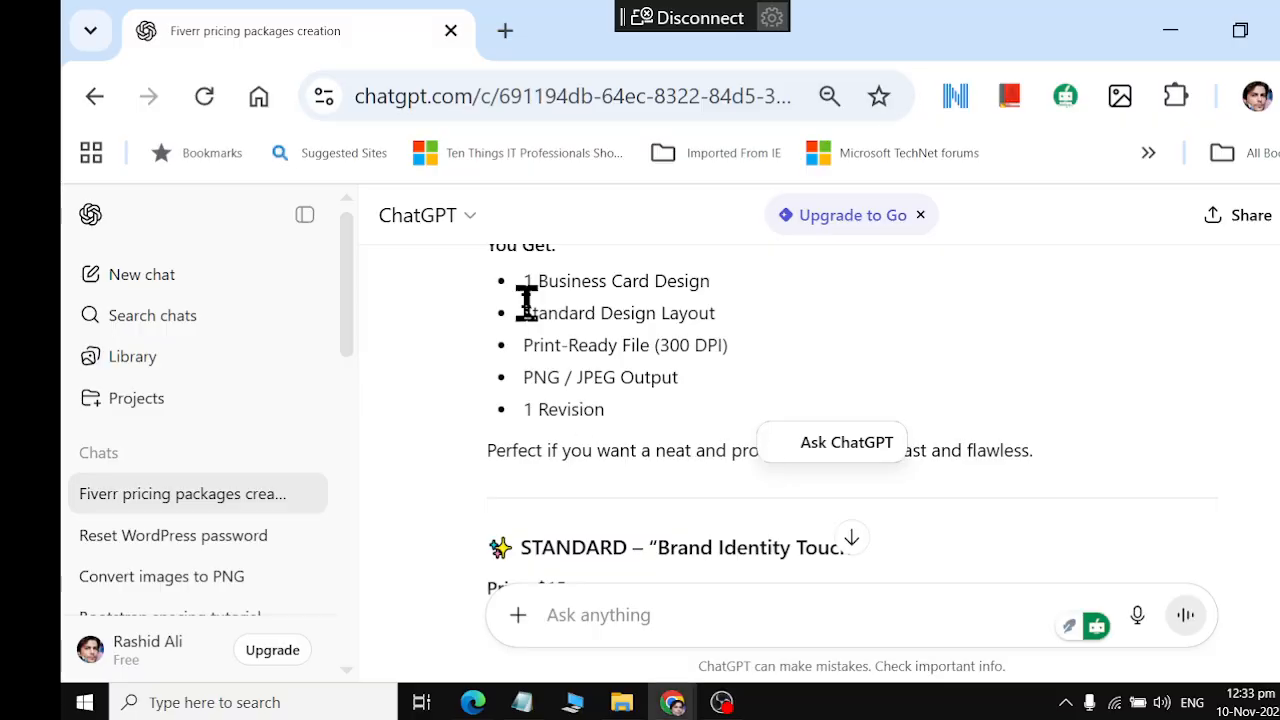
pyautogui.moveTo(520, 284); pyautogui.dragTo(651, 429)
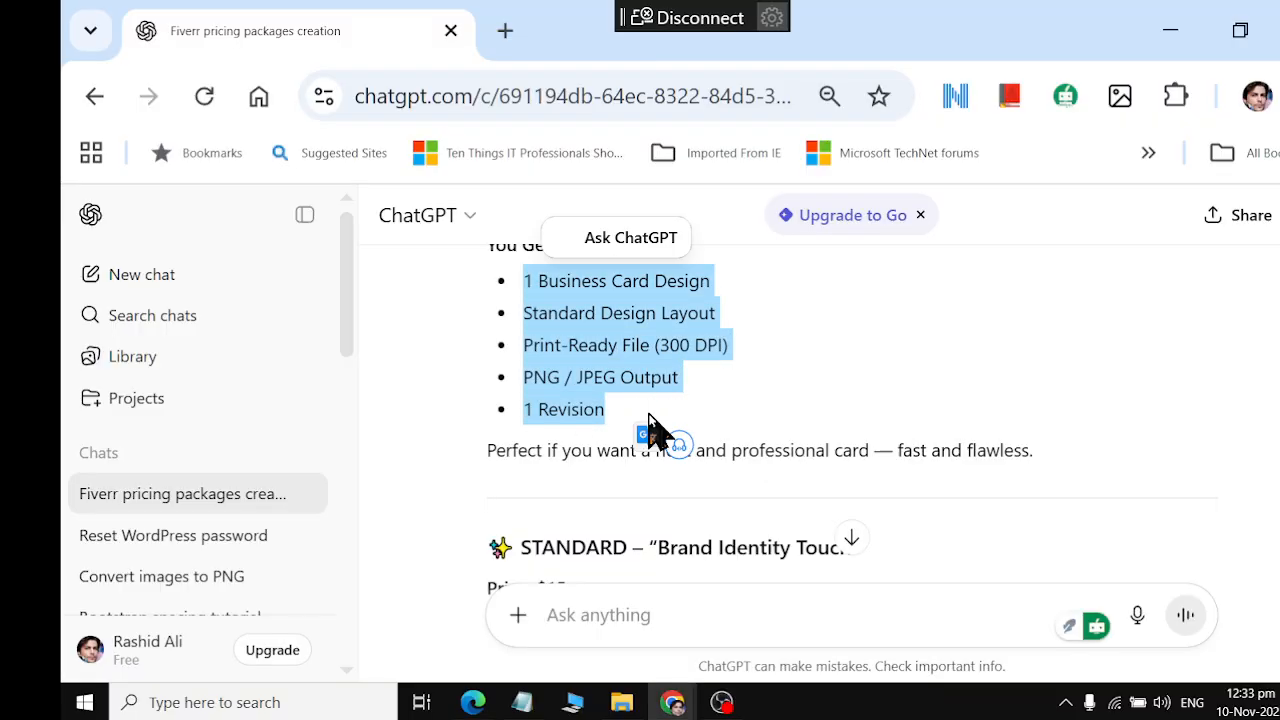
pyautogui.hotkey('alt', 'Tab')
pyautogui.write('1 Busin')
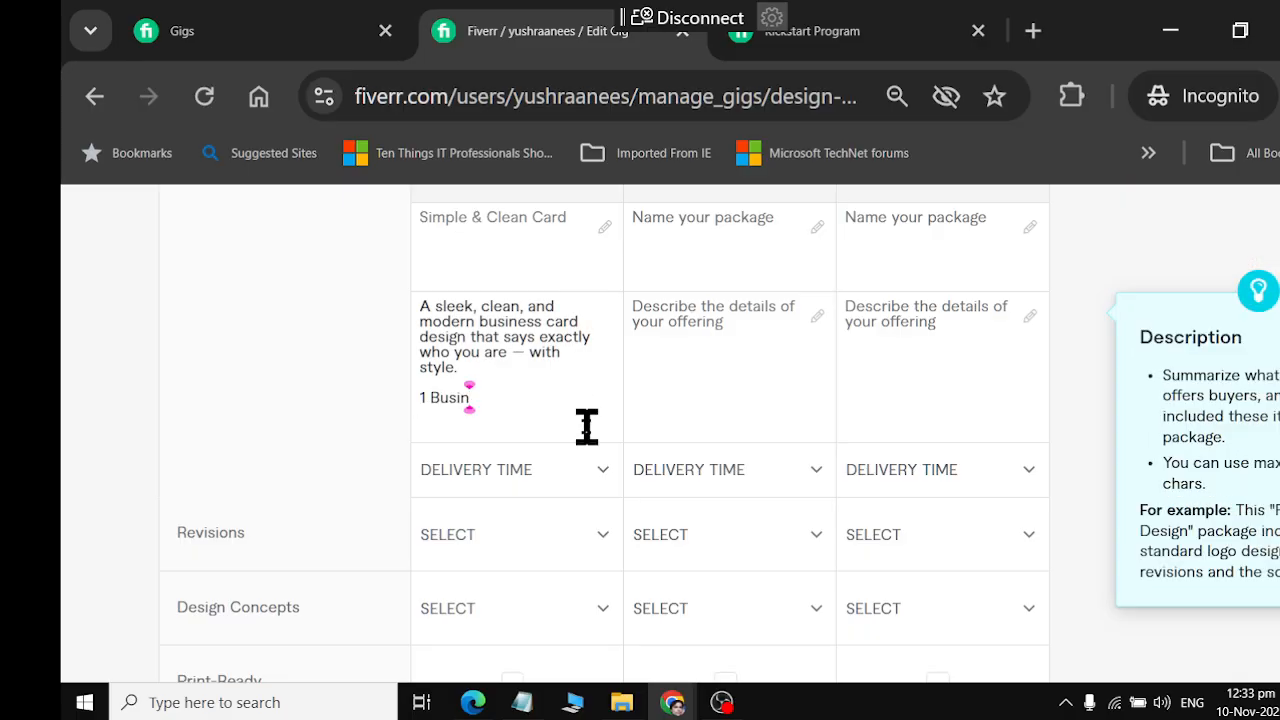
pyautogui.scroll(-3, 587, 427)
pyautogui.scroll(3, 587, 427)
pyautogui.moveTo(472, 400); pyautogui.dragTo(413, 403)
pyautogui.press('BackSpace')
# Open the Basic package's delivery time options on Fiverr and check ChatGPT's Basic package text for a turnaround time
pyautogui.click(568, 469)
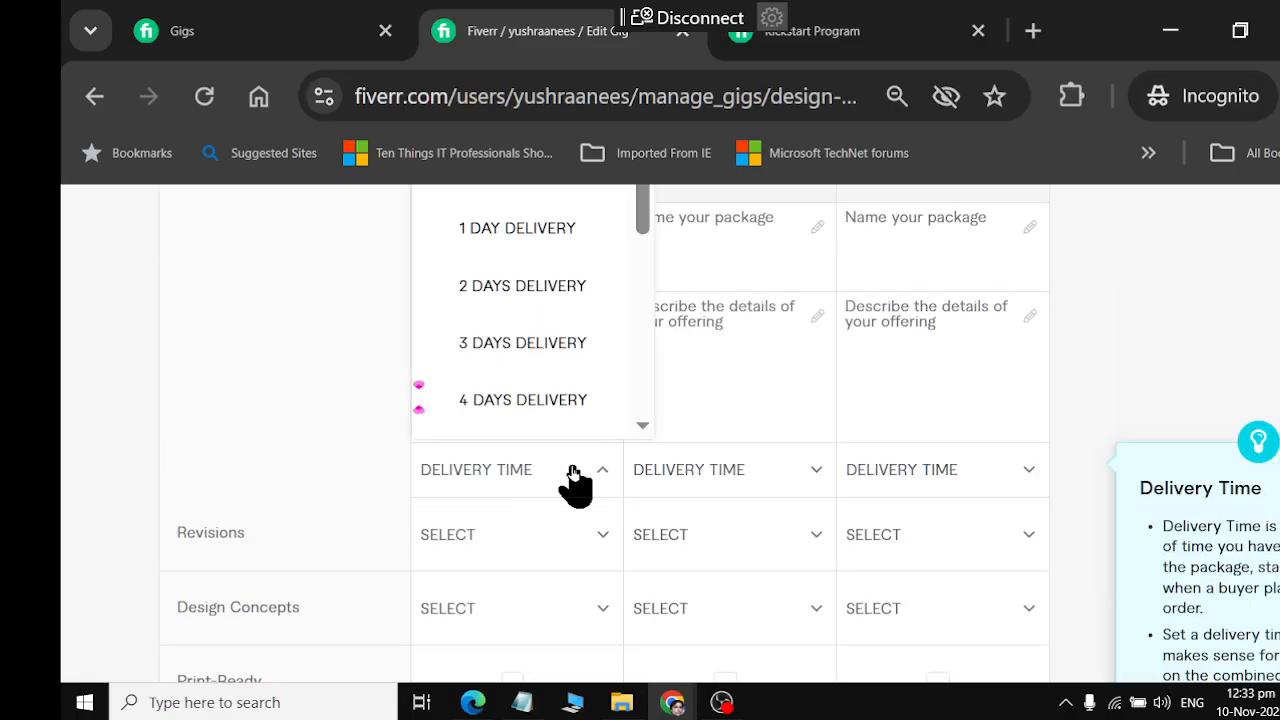
pyautogui.hotkey('alt', 'Tab')
pyautogui.click(625, 340)
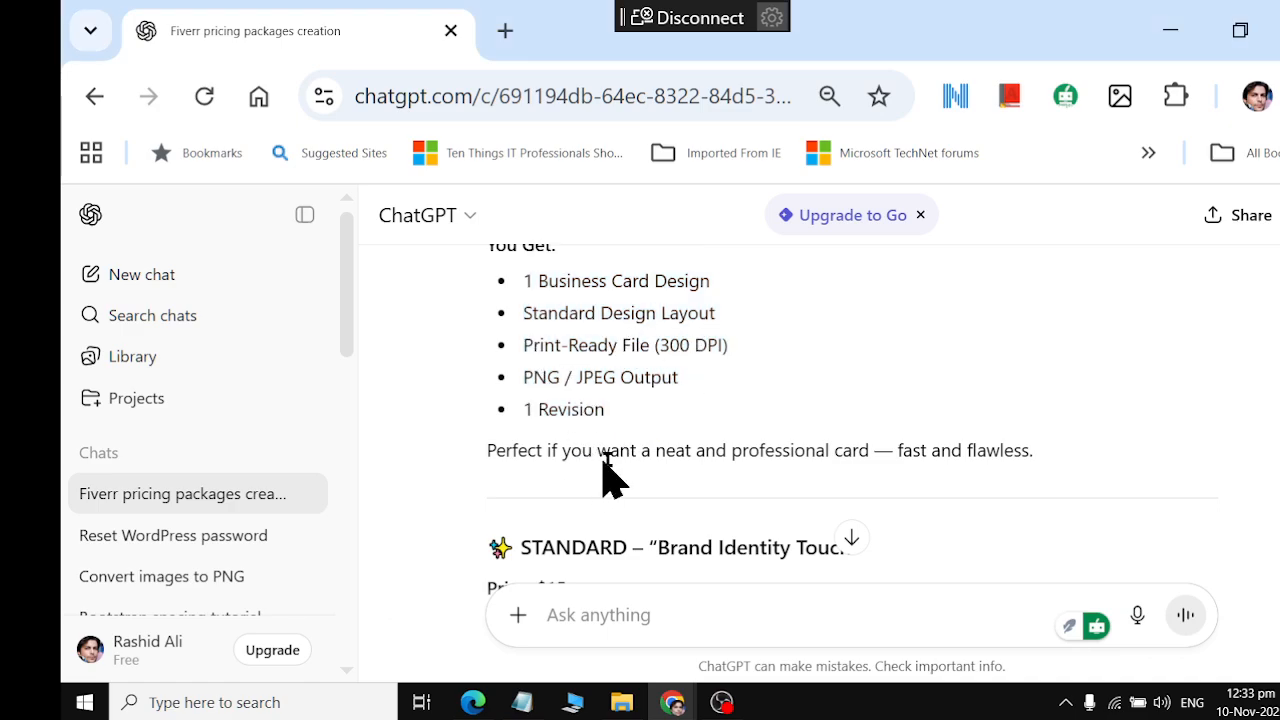
pyautogui.moveTo(655, 450); pyautogui.dragTo(1048, 452)
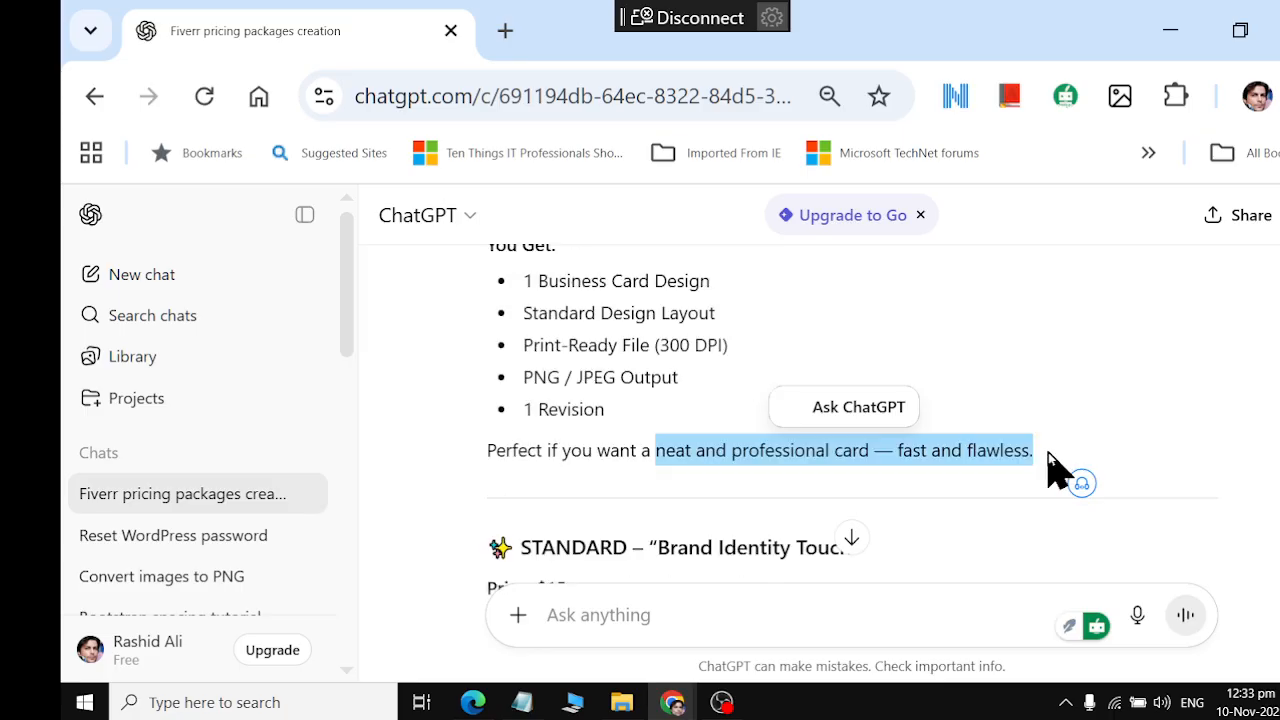
pyautogui.click(597, 364)
pyautogui.hotkey('alt', 'Tab')
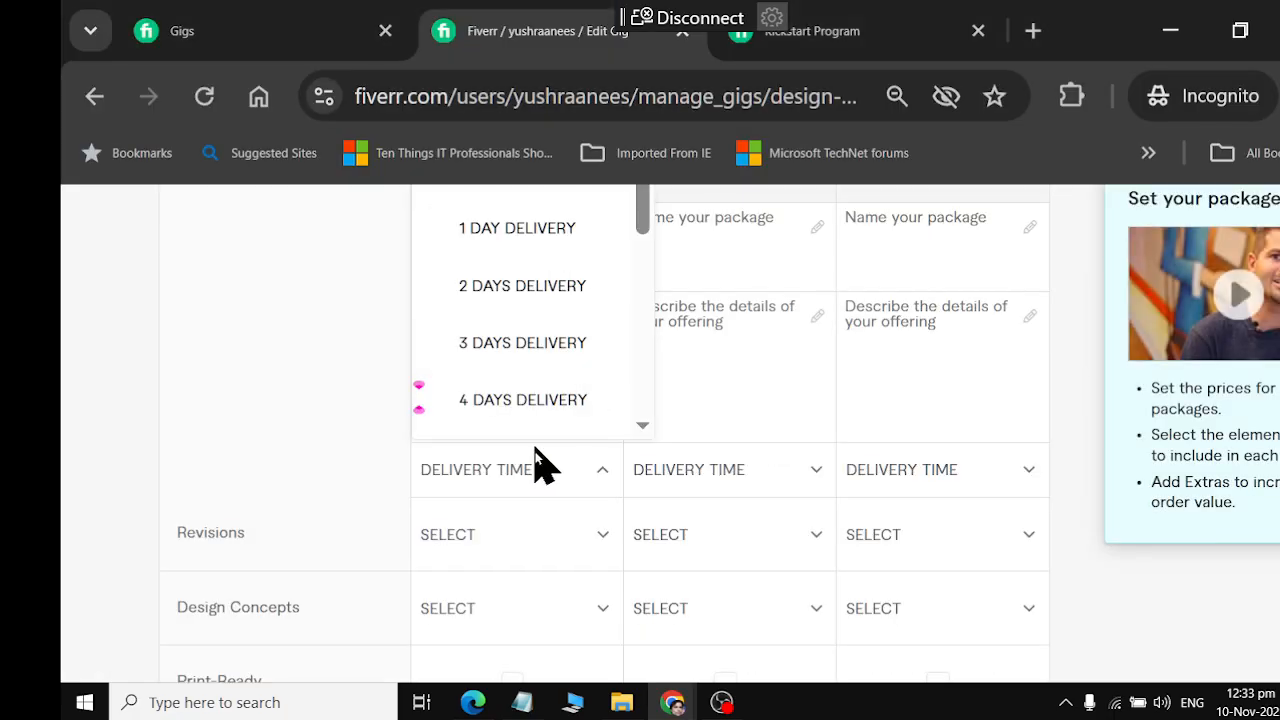
pyautogui.click(547, 485)
pyautogui.click(586, 491)
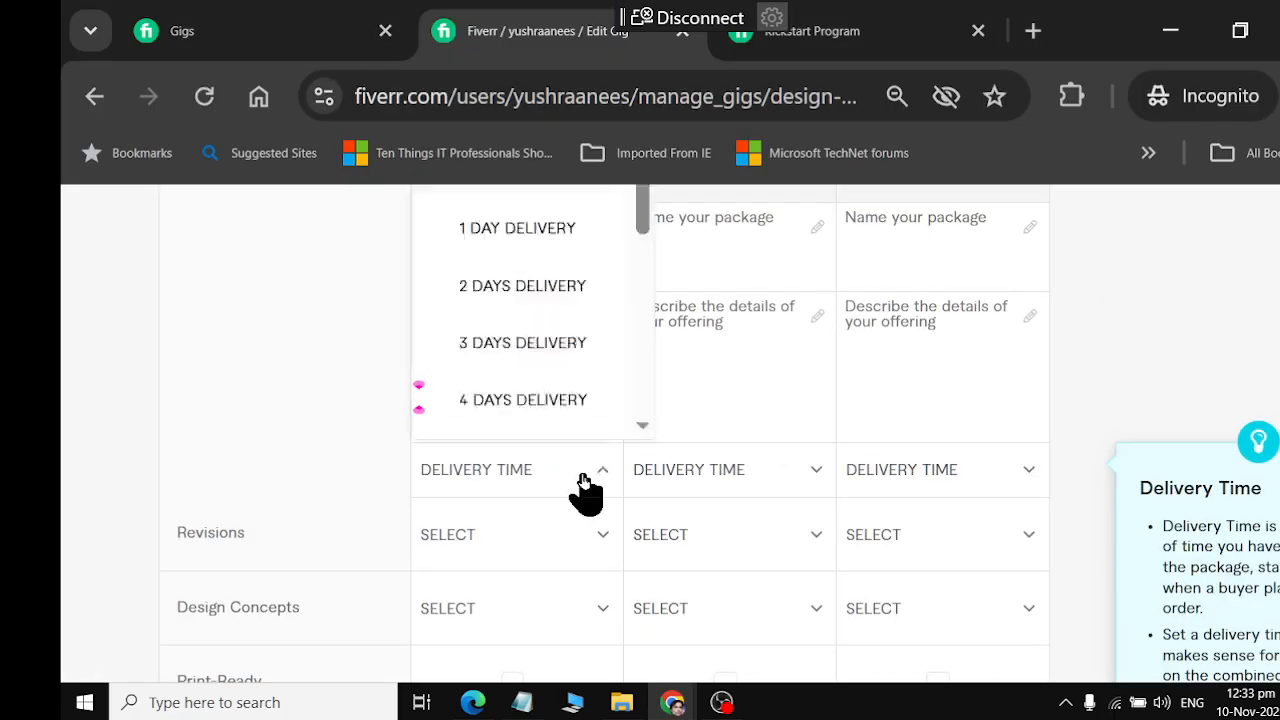
# Look through ChatGPT's Standard and Premium package suggestions, and return to the Fiverr pricing table
pyautogui.hotkey('alt', 'Tab')
pyautogui.scroll(-3, 575, 490)
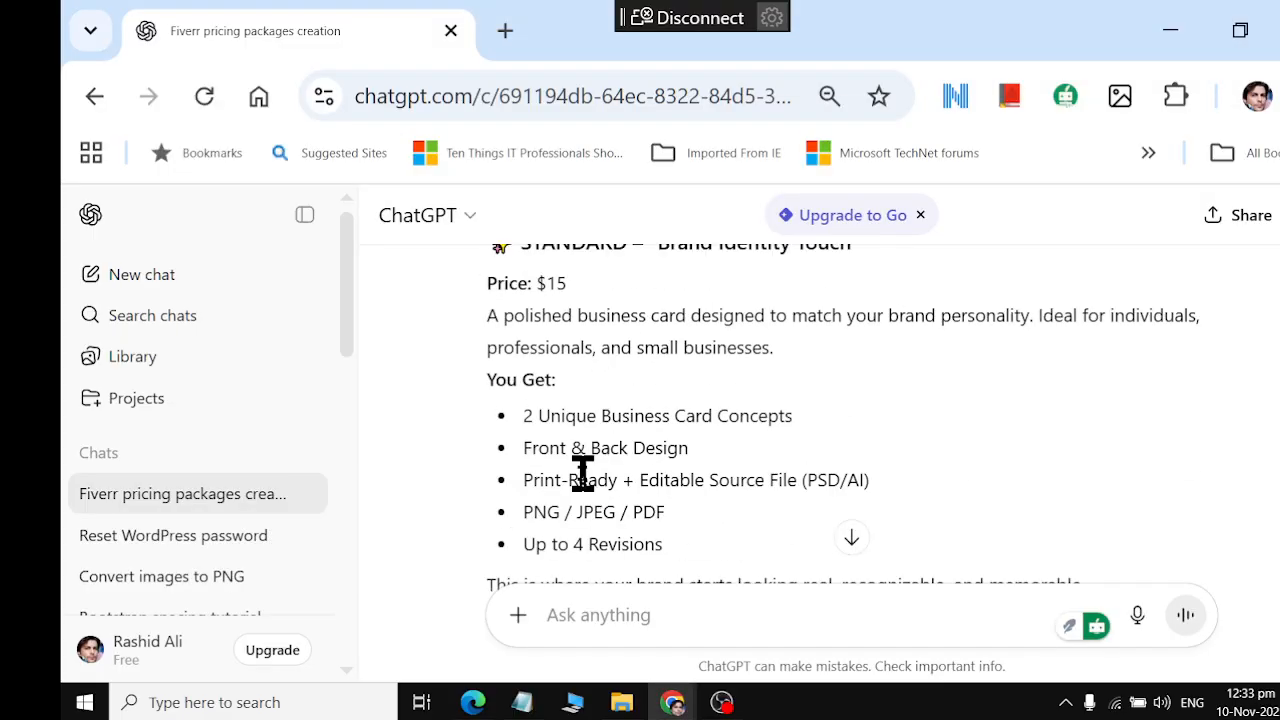
pyautogui.scroll(-2, 603, 490)
pyautogui.scroll(-2, 603, 490)
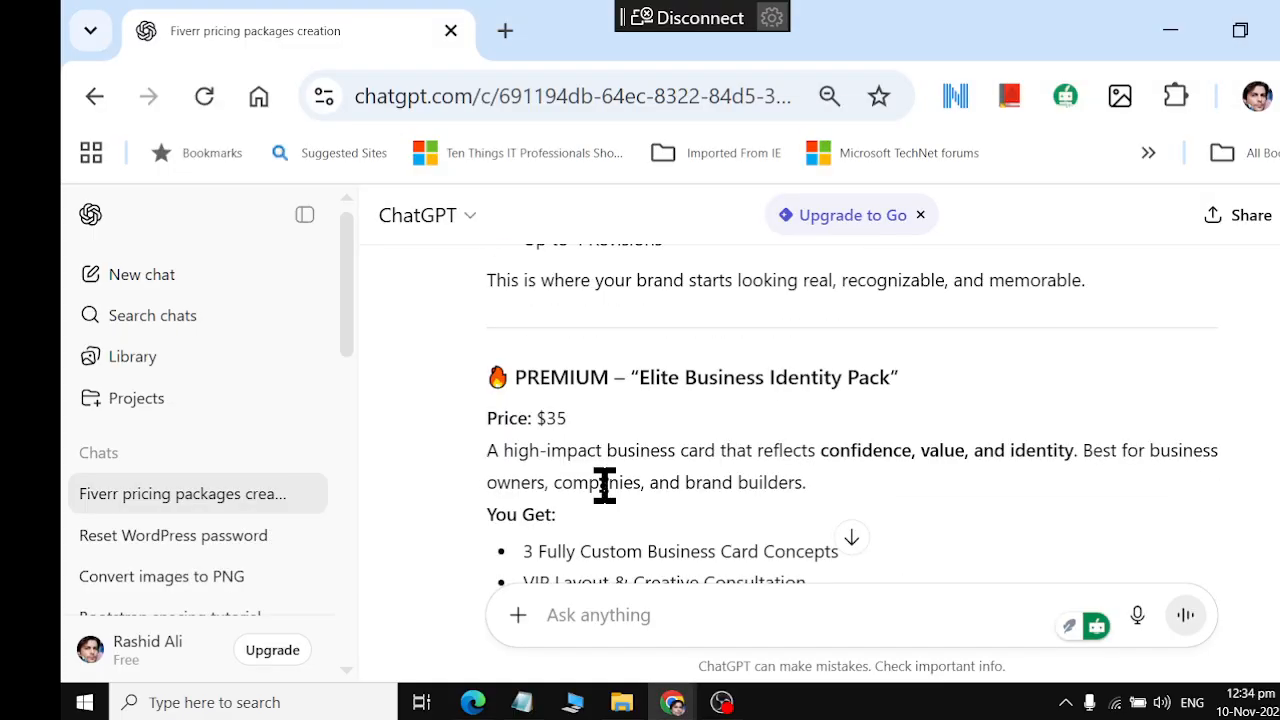
pyautogui.scroll(-3, 603, 490)
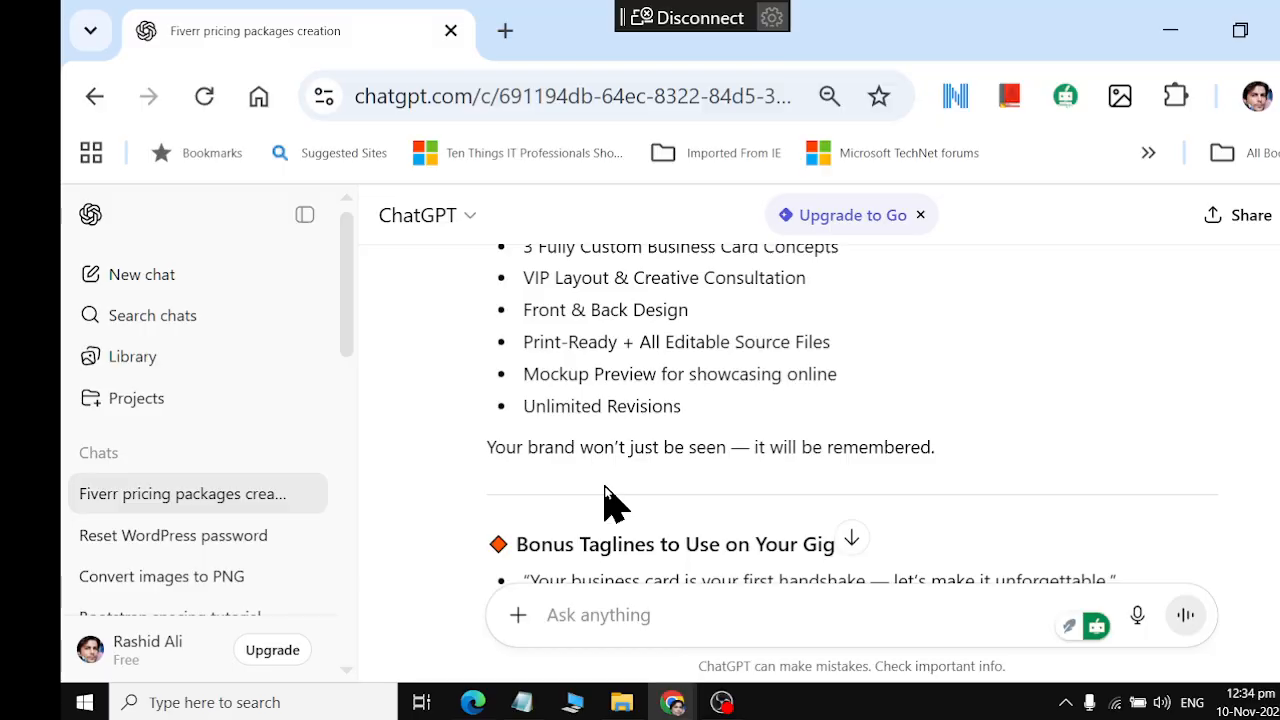
pyautogui.scroll(6, 608, 503)
pyautogui.hotkey('alt', 'Tab')
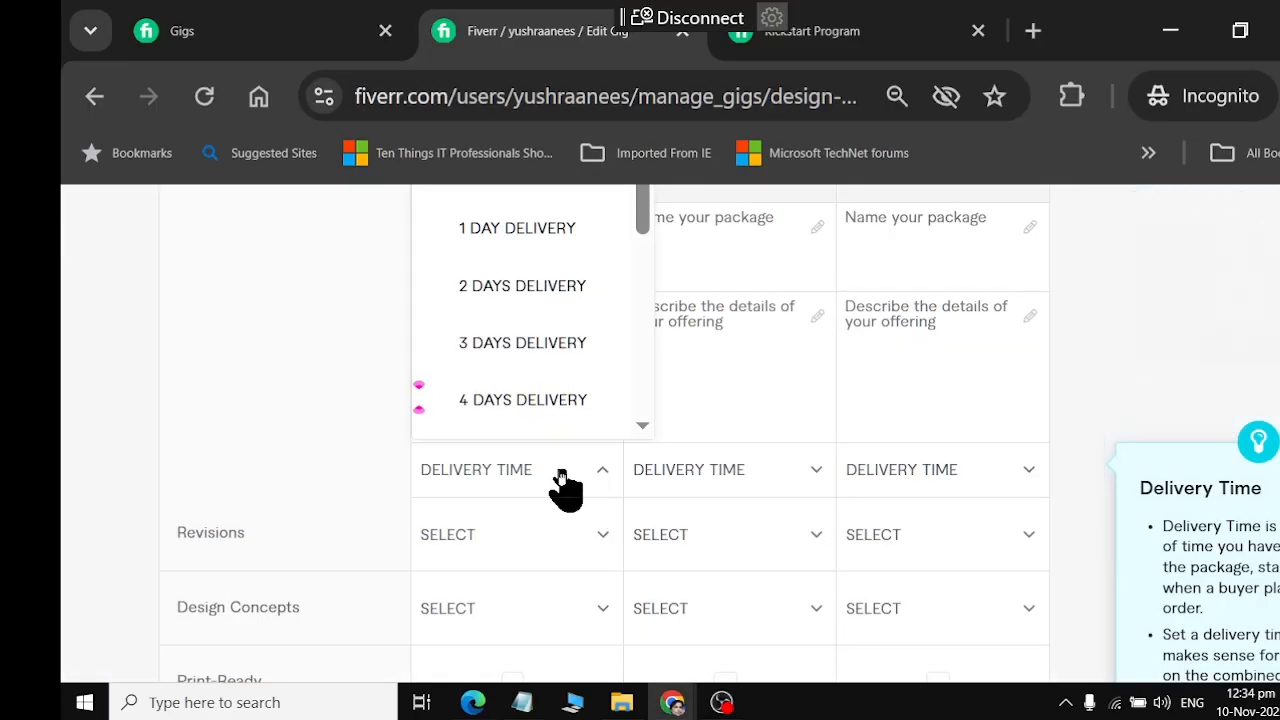
# Set the Basic package's number of revisions to 1
pyautogui.scroll(3, 566, 490)
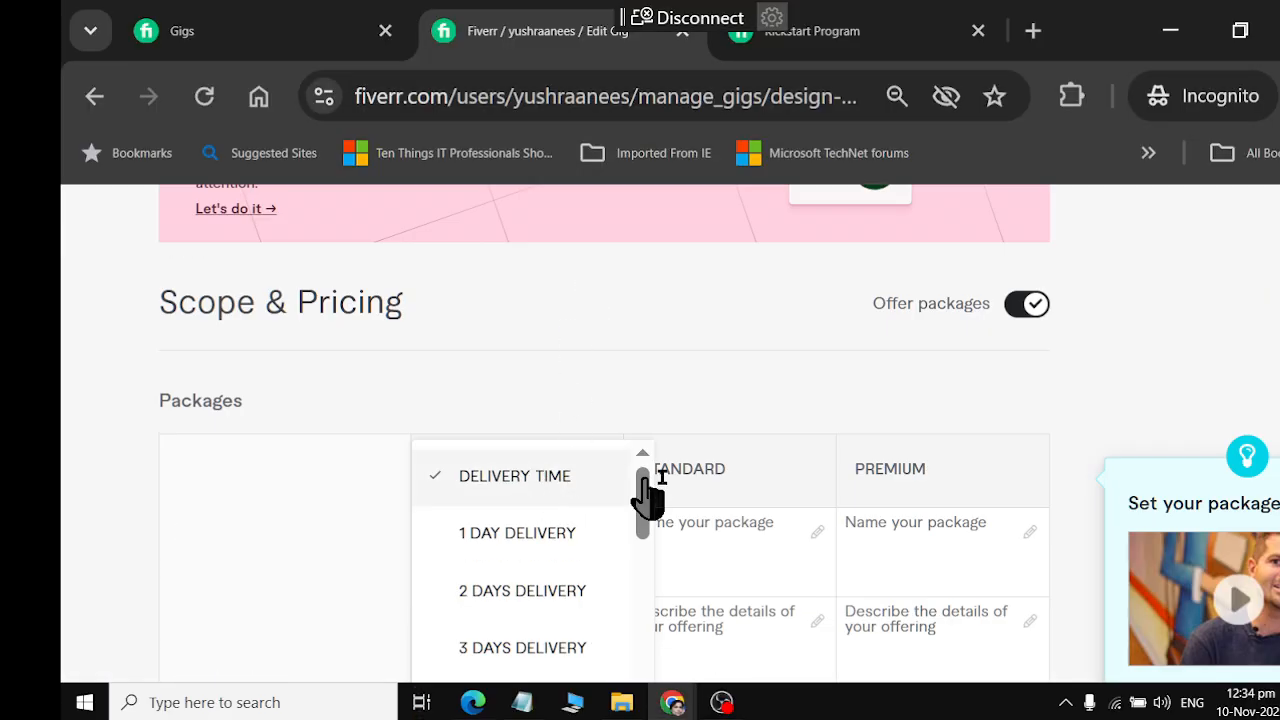
pyautogui.scroll(-3, 869, 477)
pyautogui.click(553, 552)
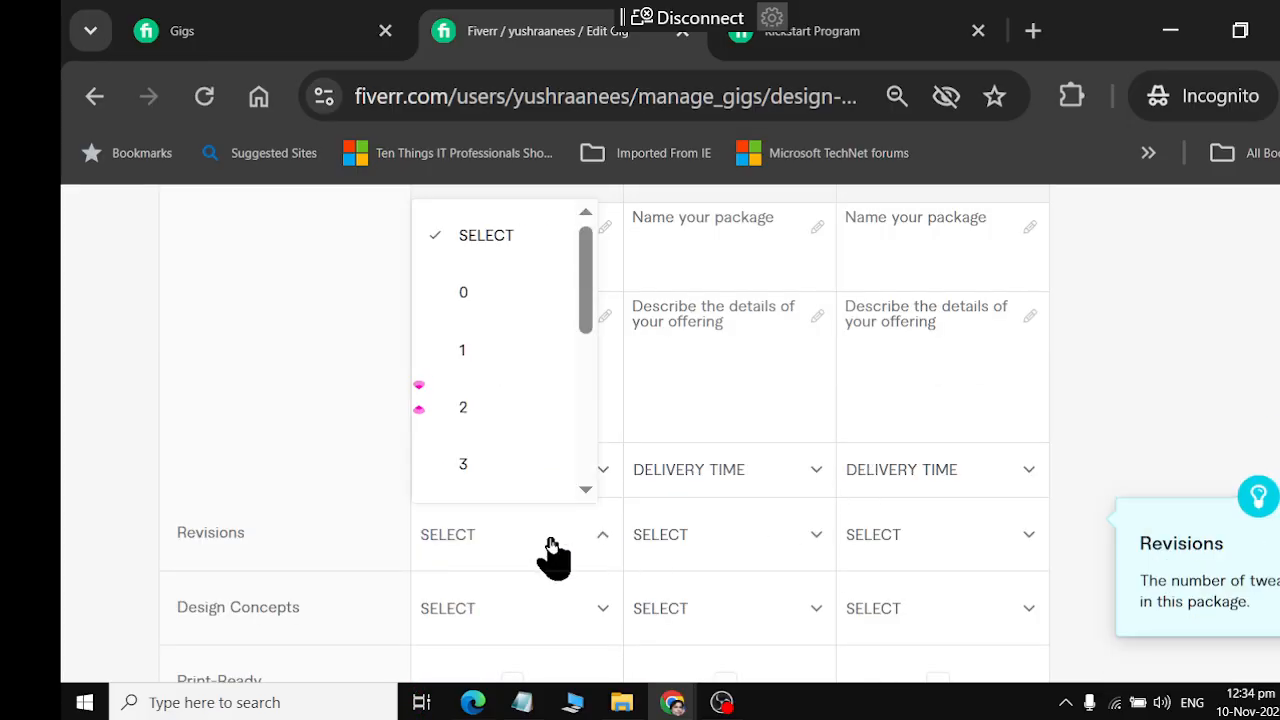
pyautogui.click(472, 352)
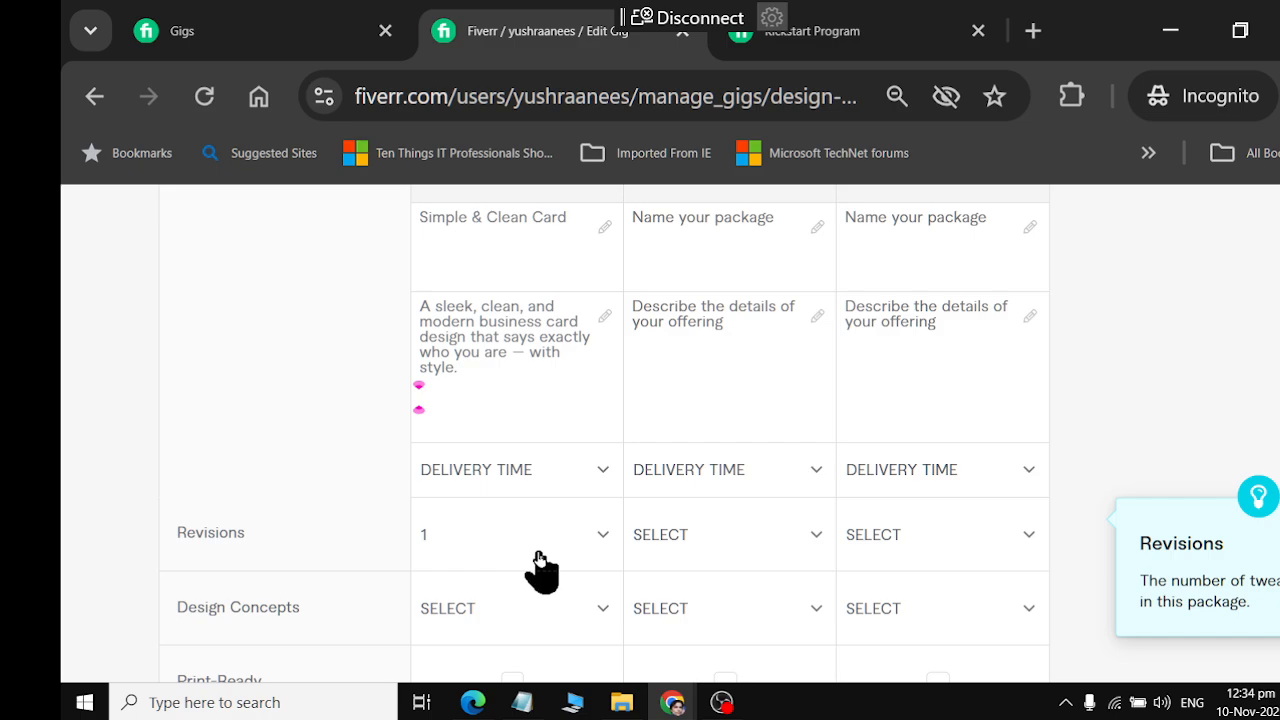
# Check the Basic feature list in ChatGPT and set the Basic package's Design Concepts to 1 on Fiverr
pyautogui.scroll(-2, 540, 570)
pyautogui.hotkey('alt', 'Tab')
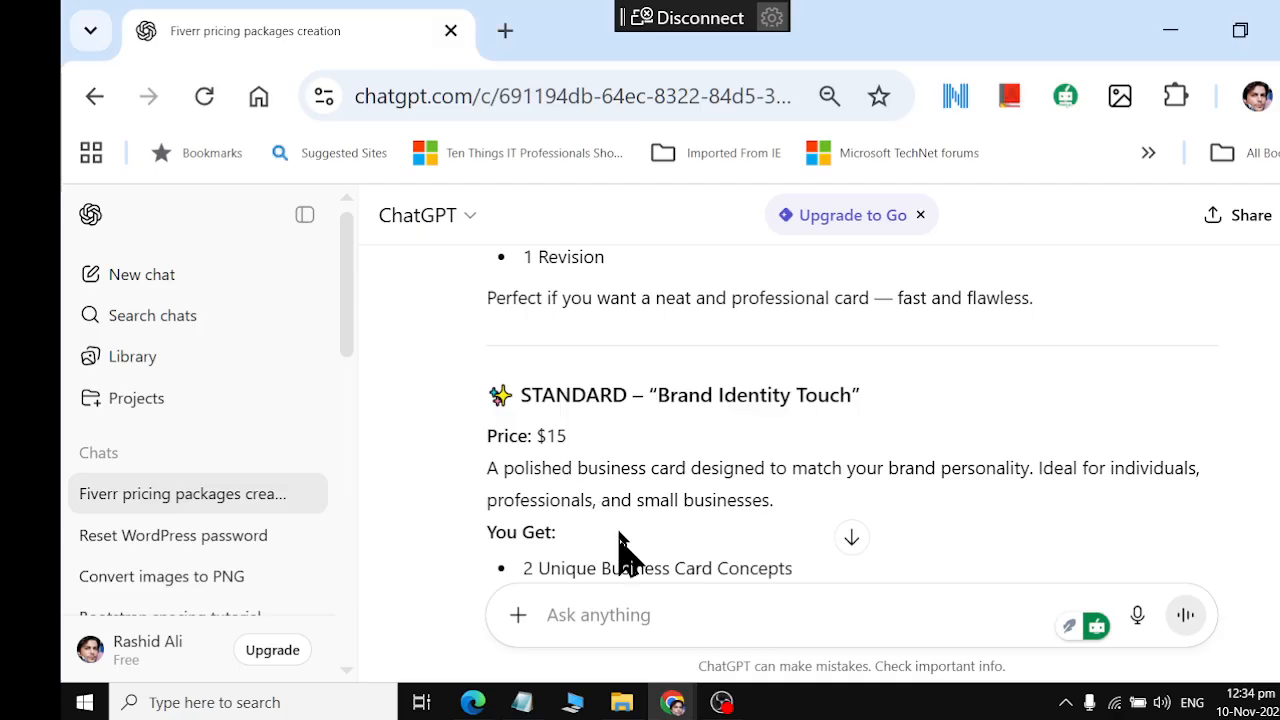
pyautogui.scroll(2, 612, 438)
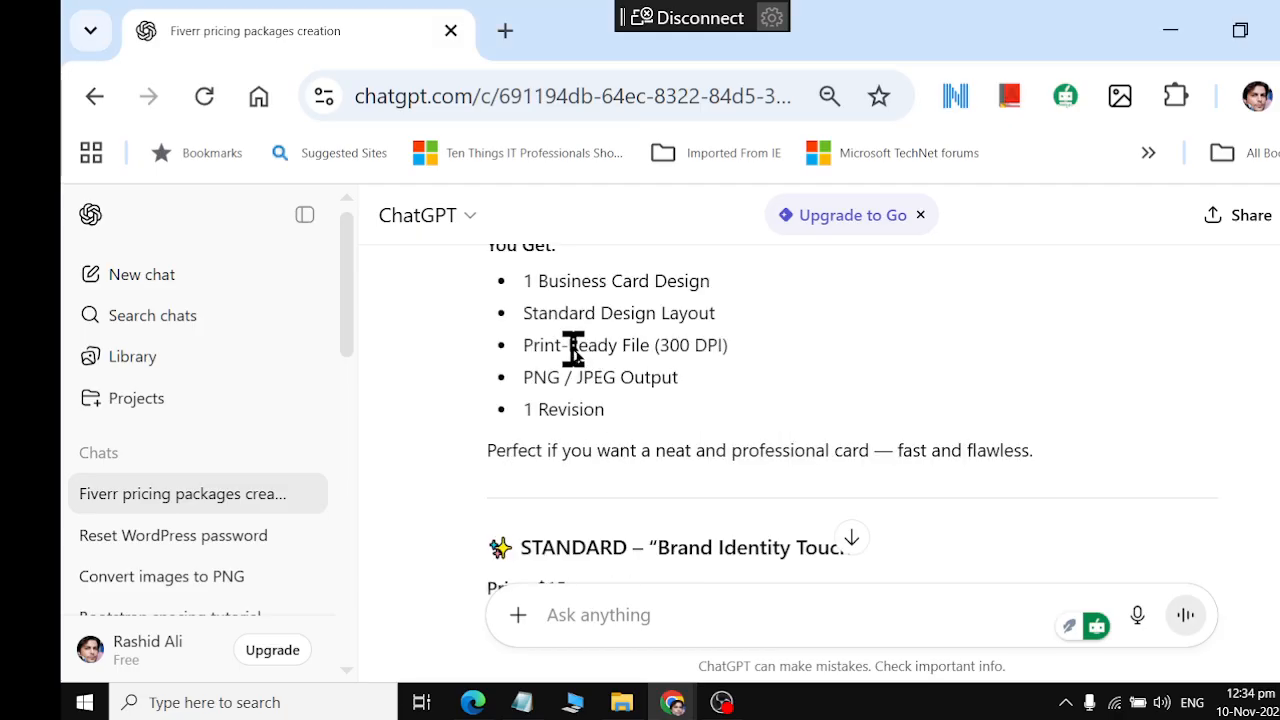
pyautogui.hotkey('alt', 'Tab')
pyautogui.click(577, 460)
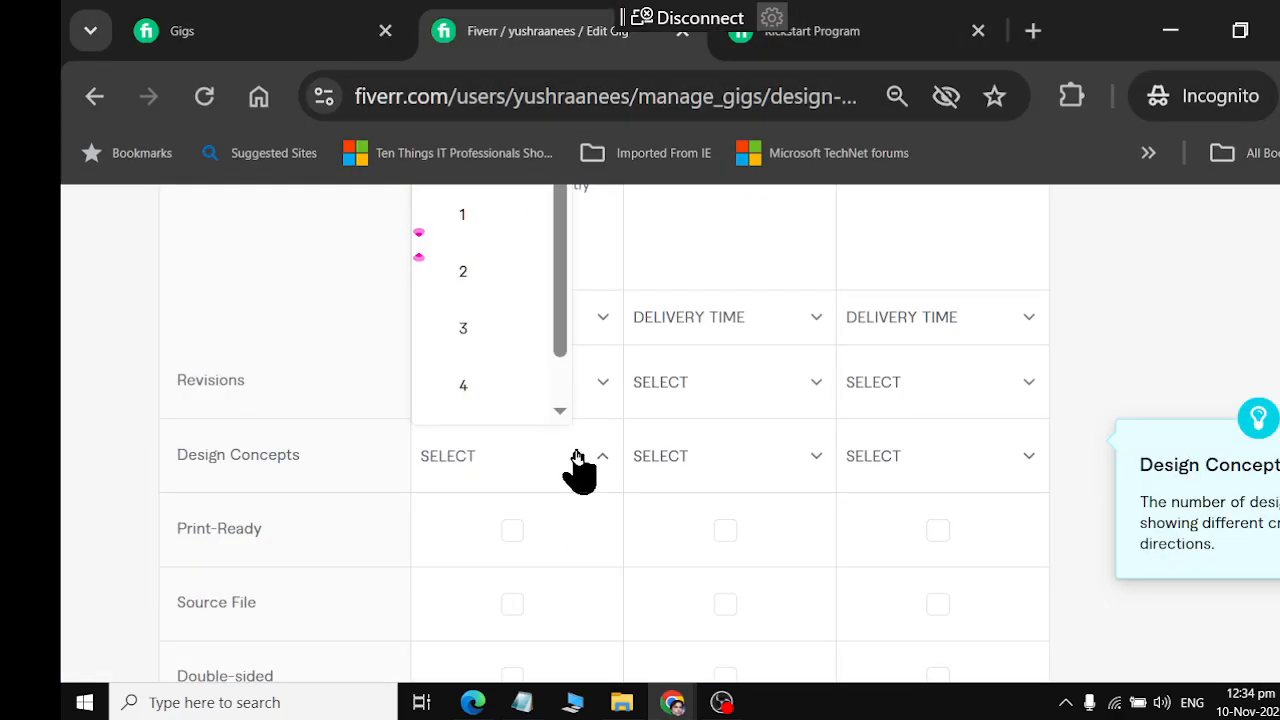
pyautogui.scroll(3, 495, 305)
pyautogui.click(503, 371)
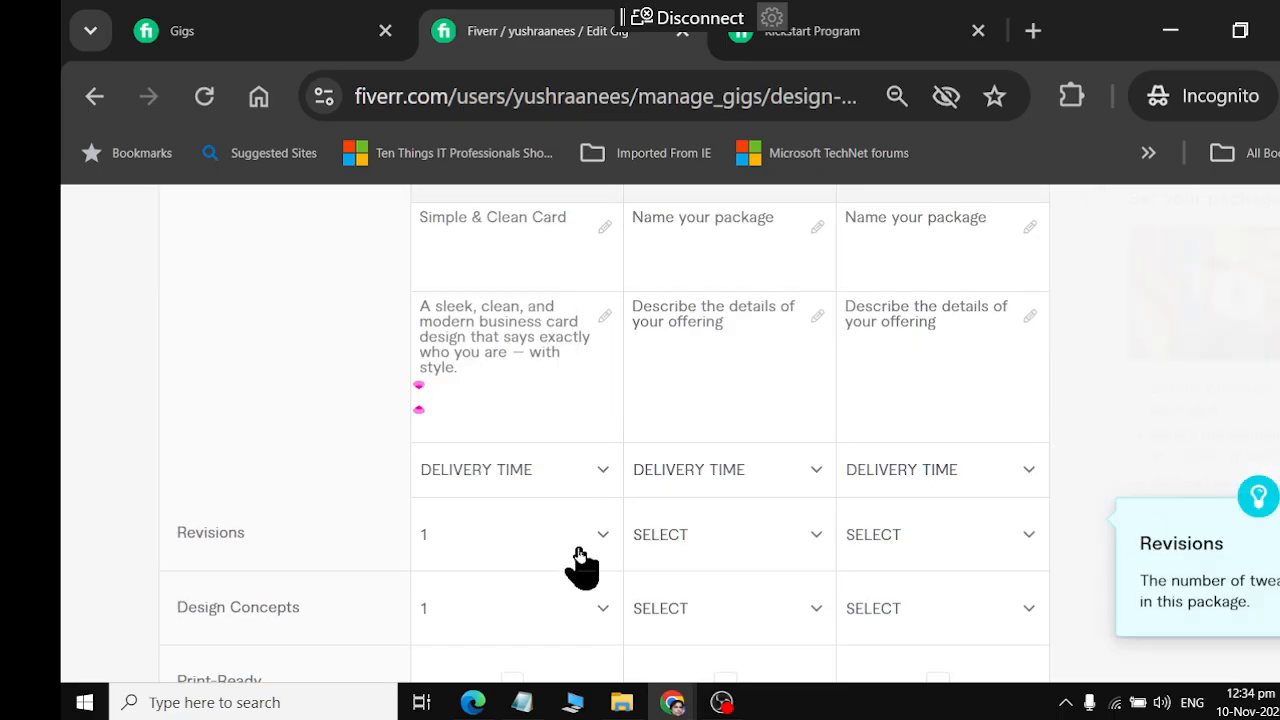
# Include Print-Ready in the Basic package and check it against ChatGPT's "Print-Ready File (300 DPI)" item
pyautogui.scroll(-2, 580, 565)
pyautogui.click(512, 530)
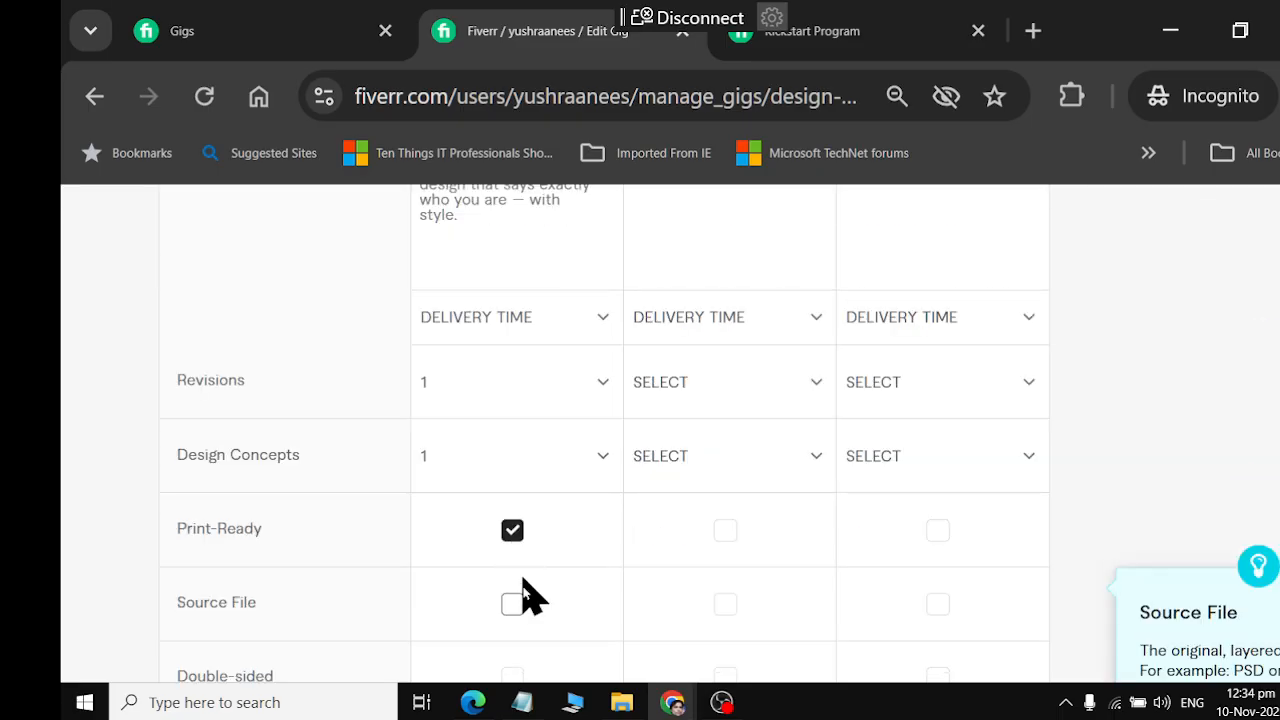
pyautogui.hotkey('alt', 'Tab')
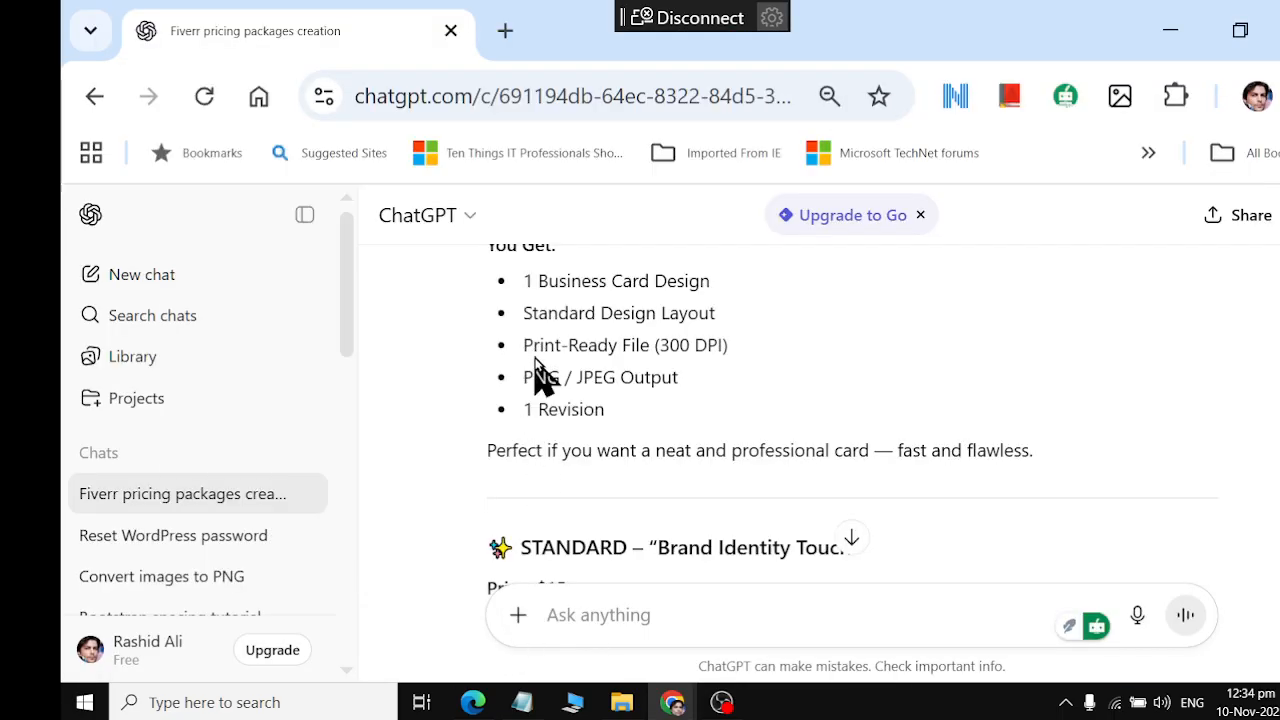
pyautogui.moveTo(524, 346); pyautogui.dragTo(750, 350)
pyautogui.hotkey('alt', 'Tab')
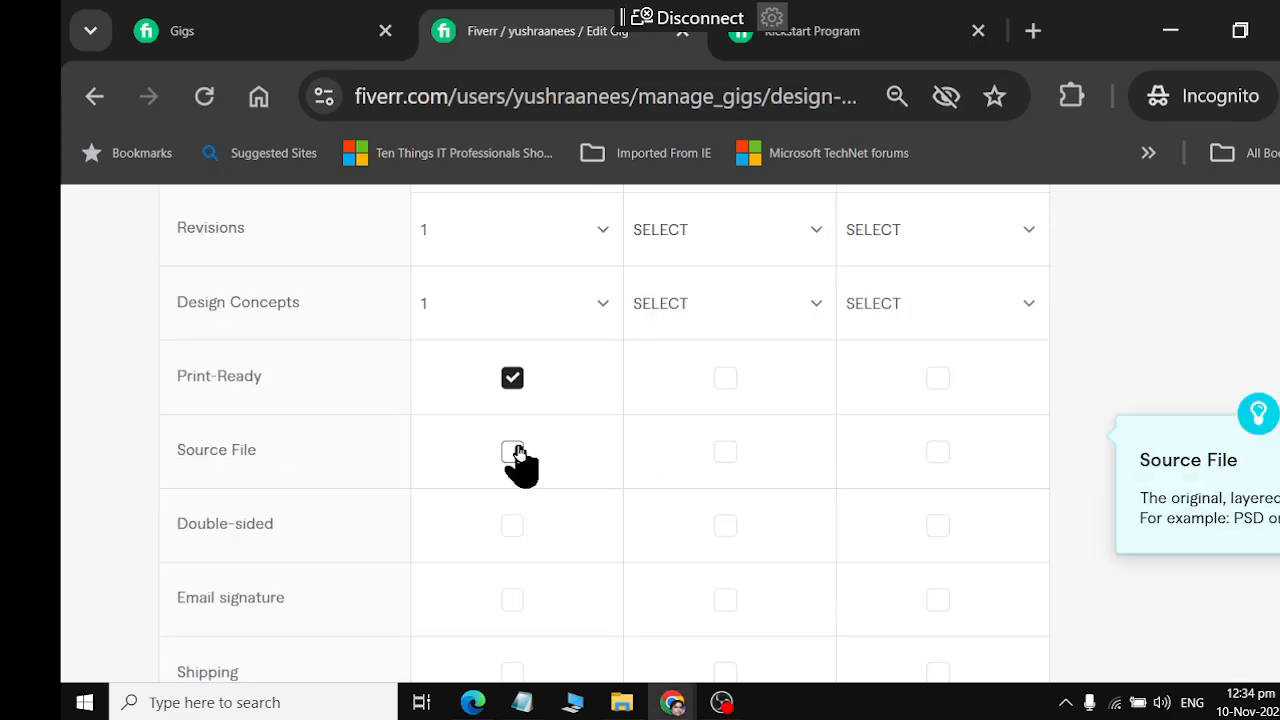
# Include Source File in Fiverr's Basic package and return to the Basic feature list in ChatGPT
pyautogui.hotkey('alt', 'Tab')
pyautogui.hotkey('alt', 'Tab')
pyautogui.click(512, 452)
pyautogui.hotkey('alt', 'Tab')
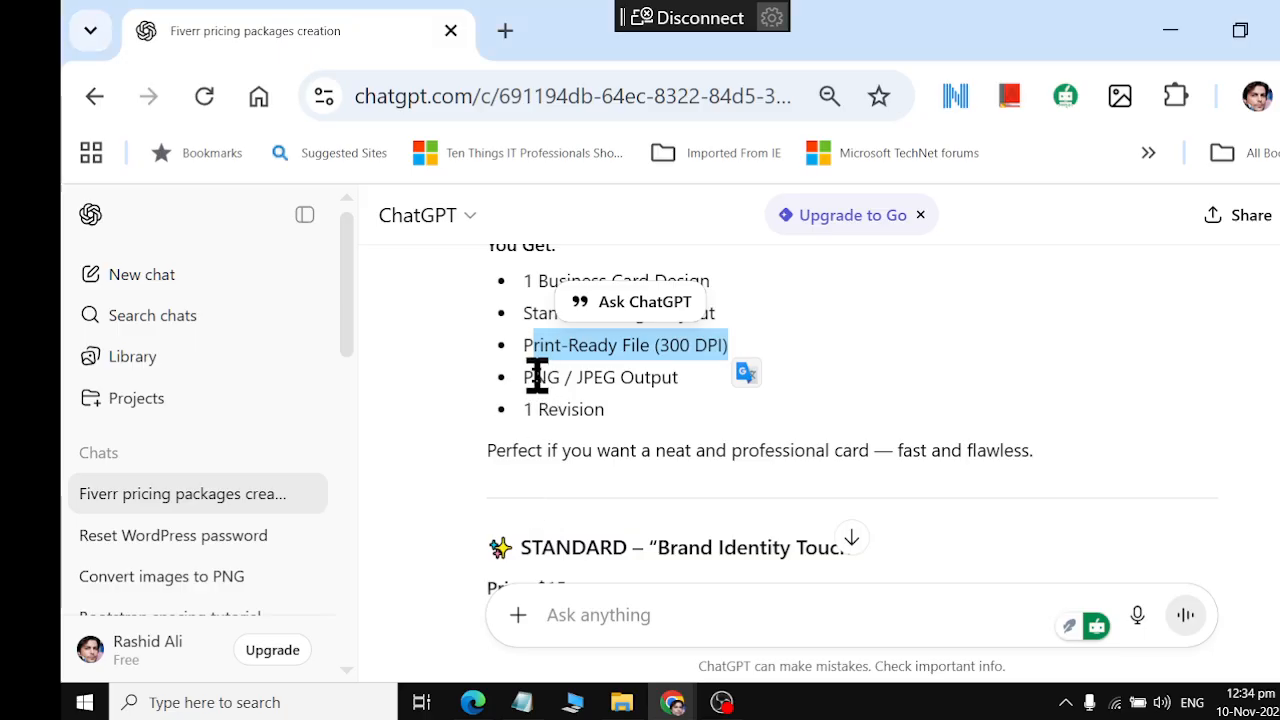
# Check the "PNG / JPEG Output" item in ChatGPT's Basic list and remove Source File from Fiverr's Basic package
pyautogui.moveTo(526, 377); pyautogui.dragTo(684, 382)
pyautogui.hotkey('alt', 'Tab')
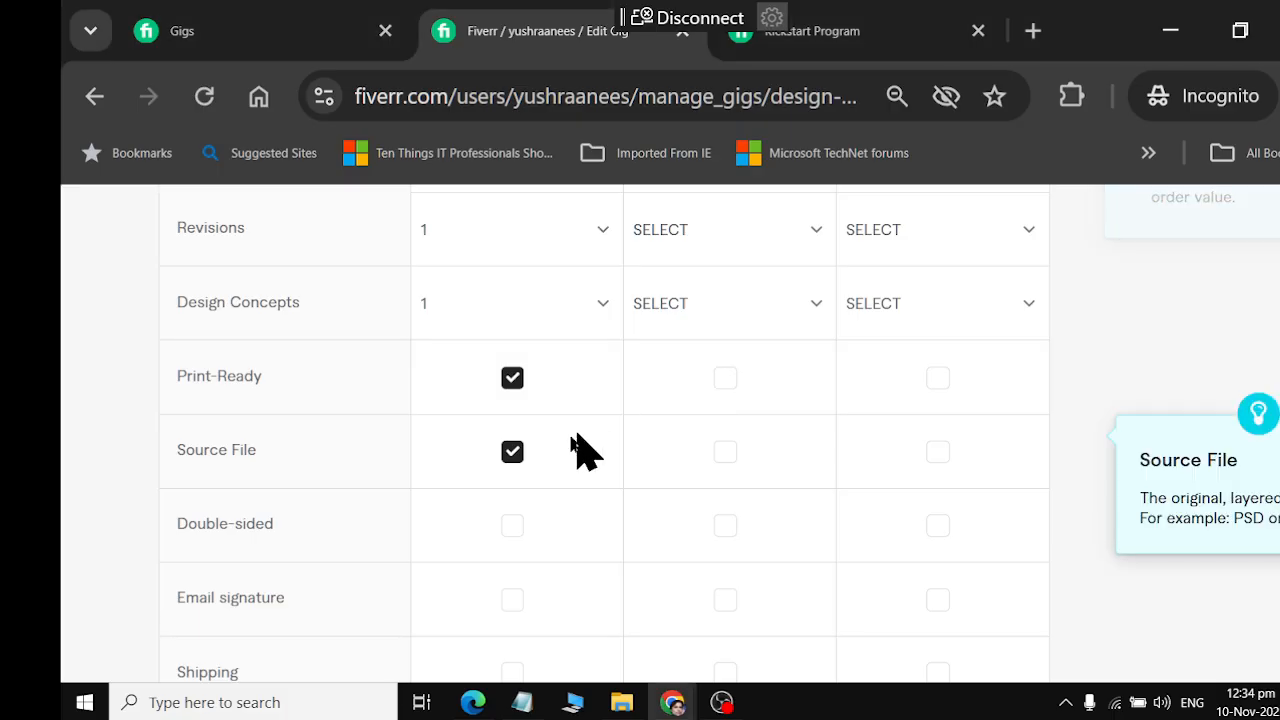
pyautogui.click(512, 452)
pyautogui.scroll(-2, 520, 540)
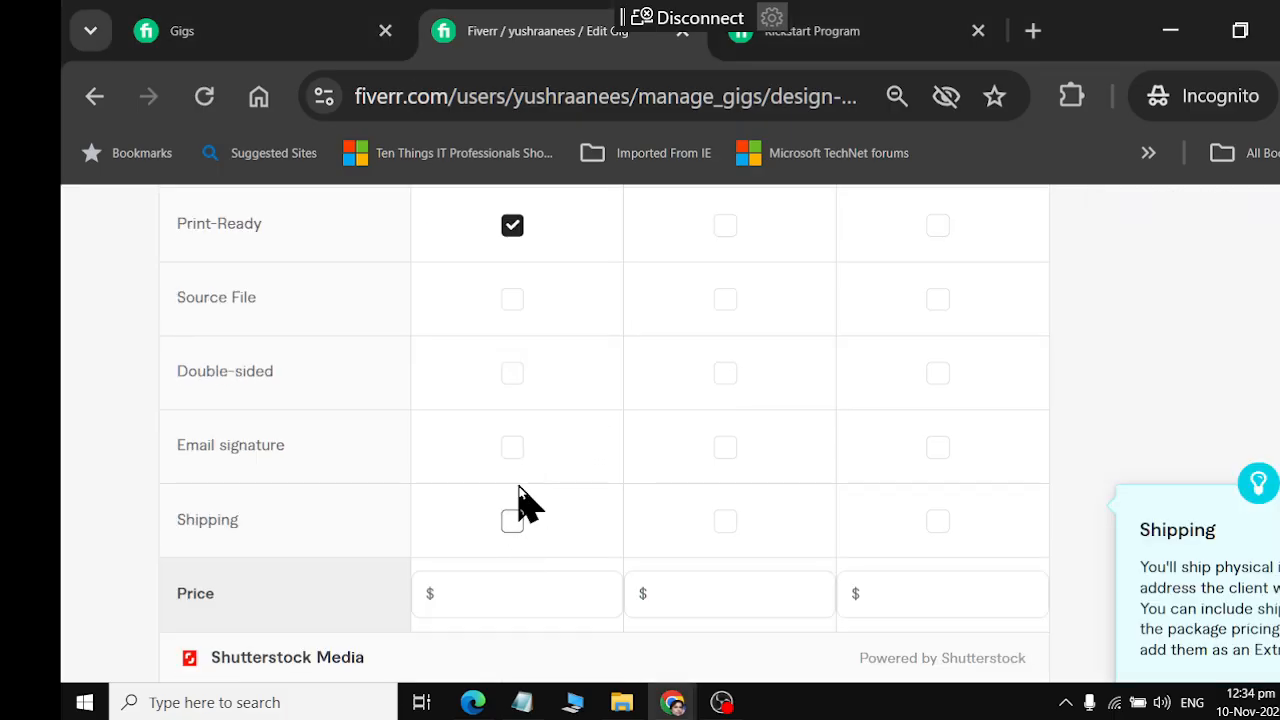
pyautogui.scroll(2, 520, 495)
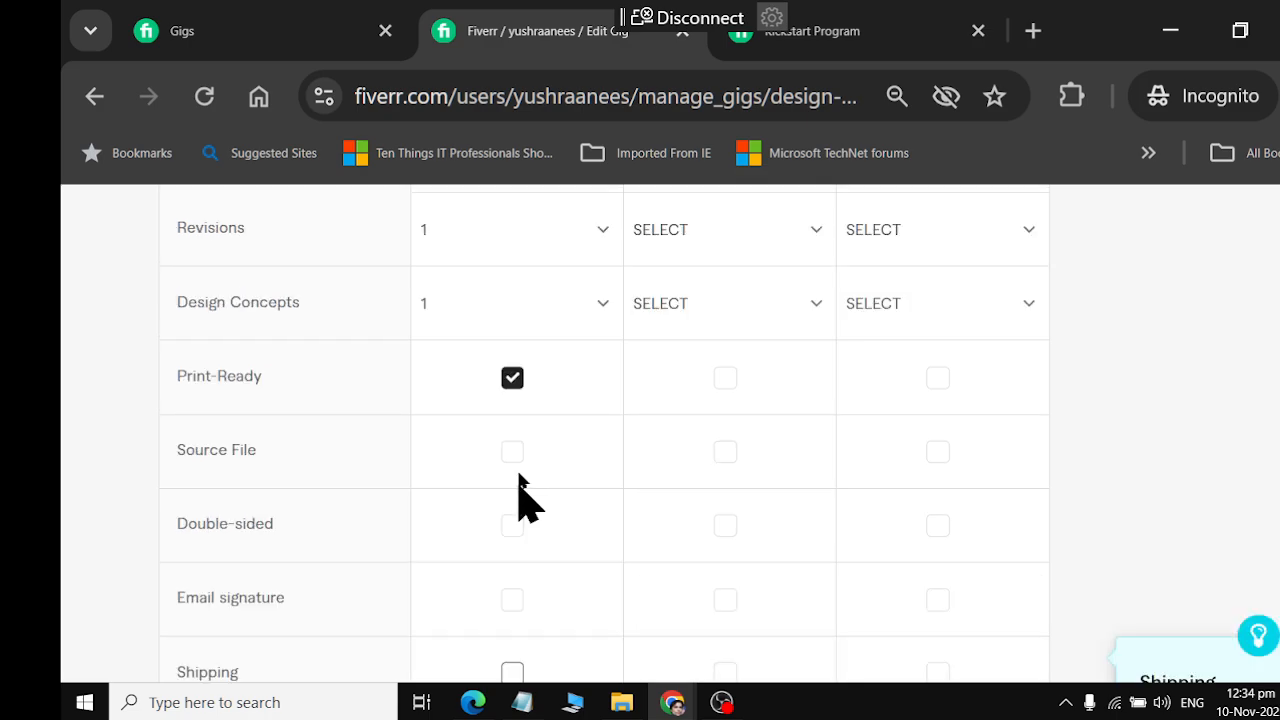
# Include Double-sided and Email signature in the Basic package, leaving Shipping out
pyautogui.click(514, 527)
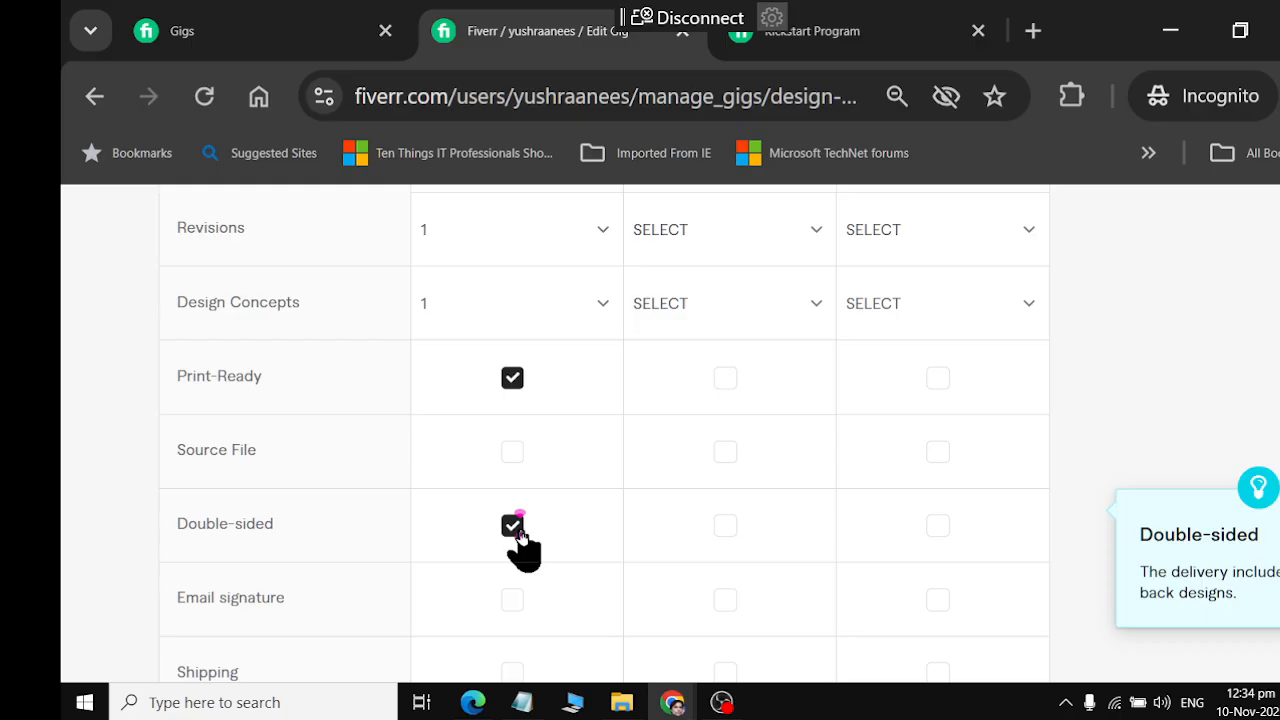
pyautogui.click(514, 527)
pyautogui.scroll(-2, 520, 540)
pyautogui.click(516, 446)
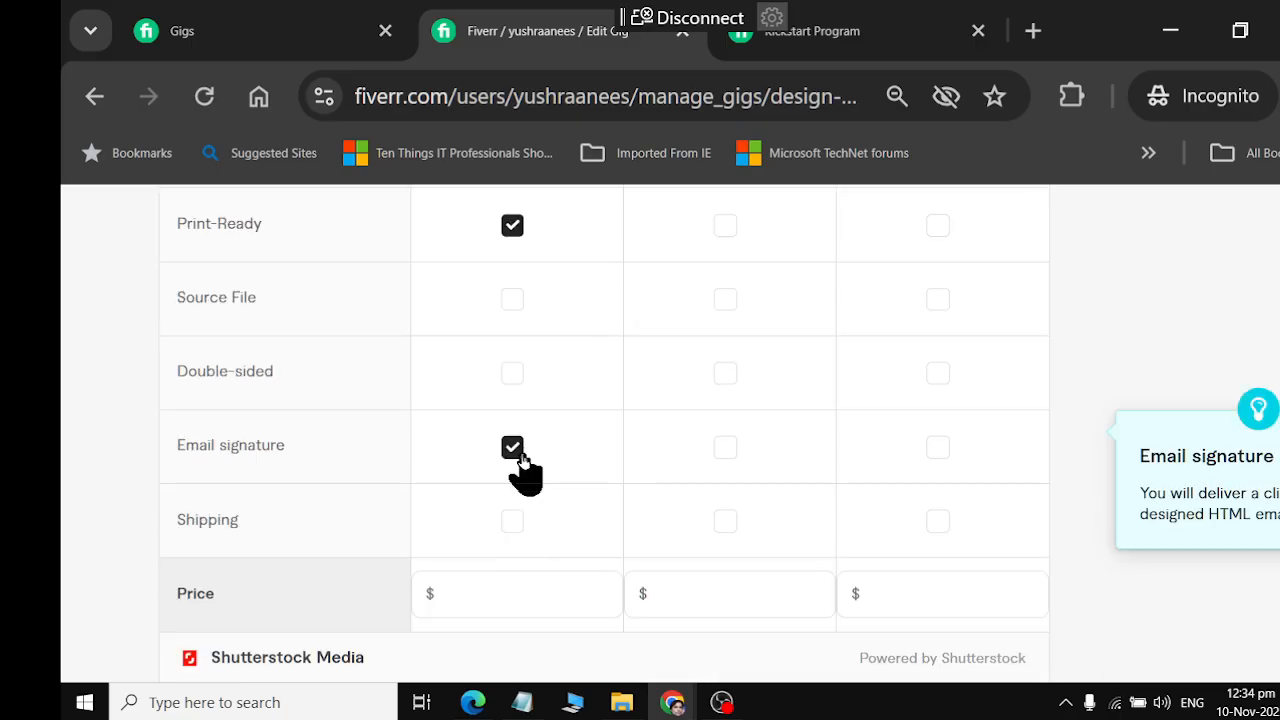
pyautogui.click(514, 378)
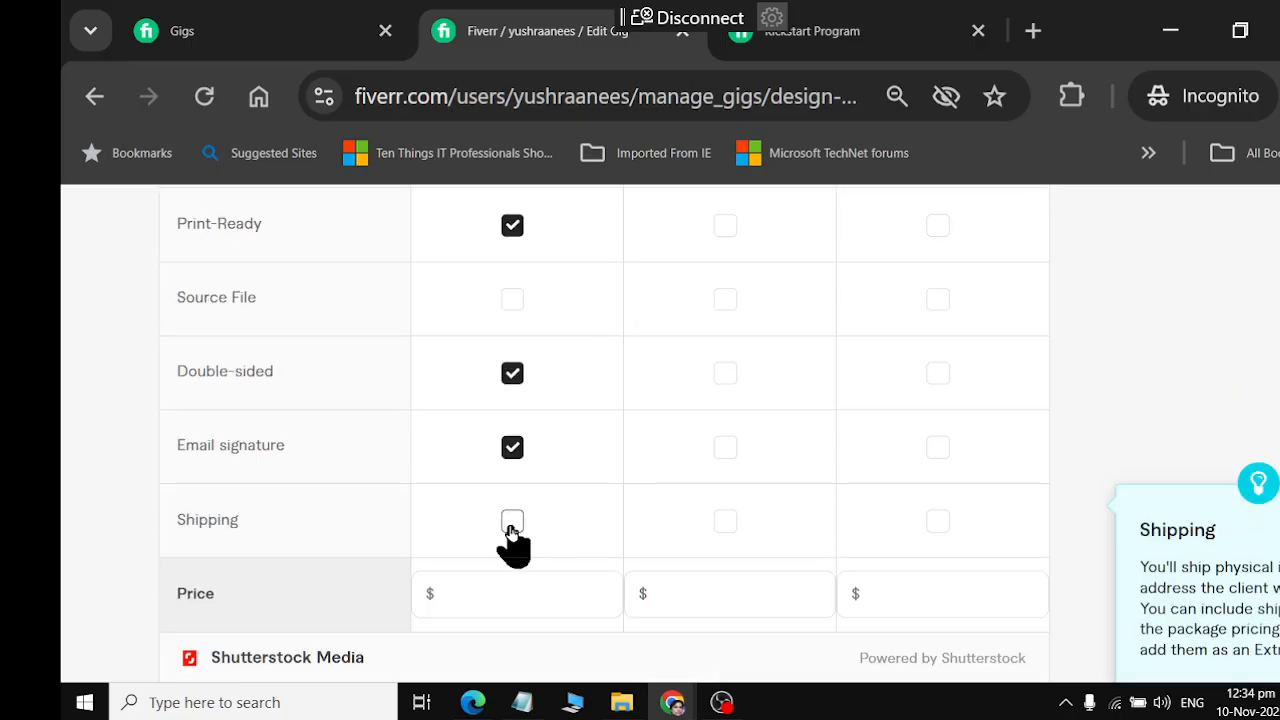
pyautogui.scroll(2, 512, 530)
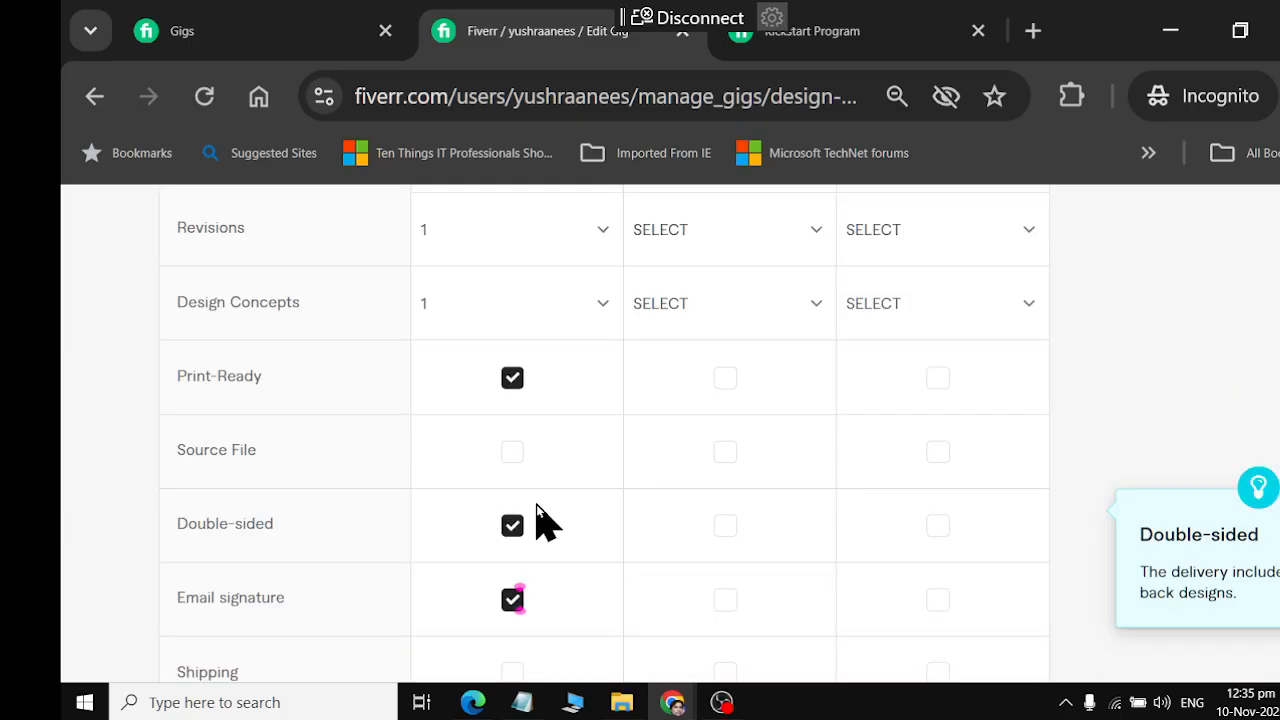
# Check the Basic package's suggested price in ChatGPT and set the Basic price on Fiverr to $5
pyautogui.hotkey('alt', 'Tab')
pyautogui.click(617, 440)
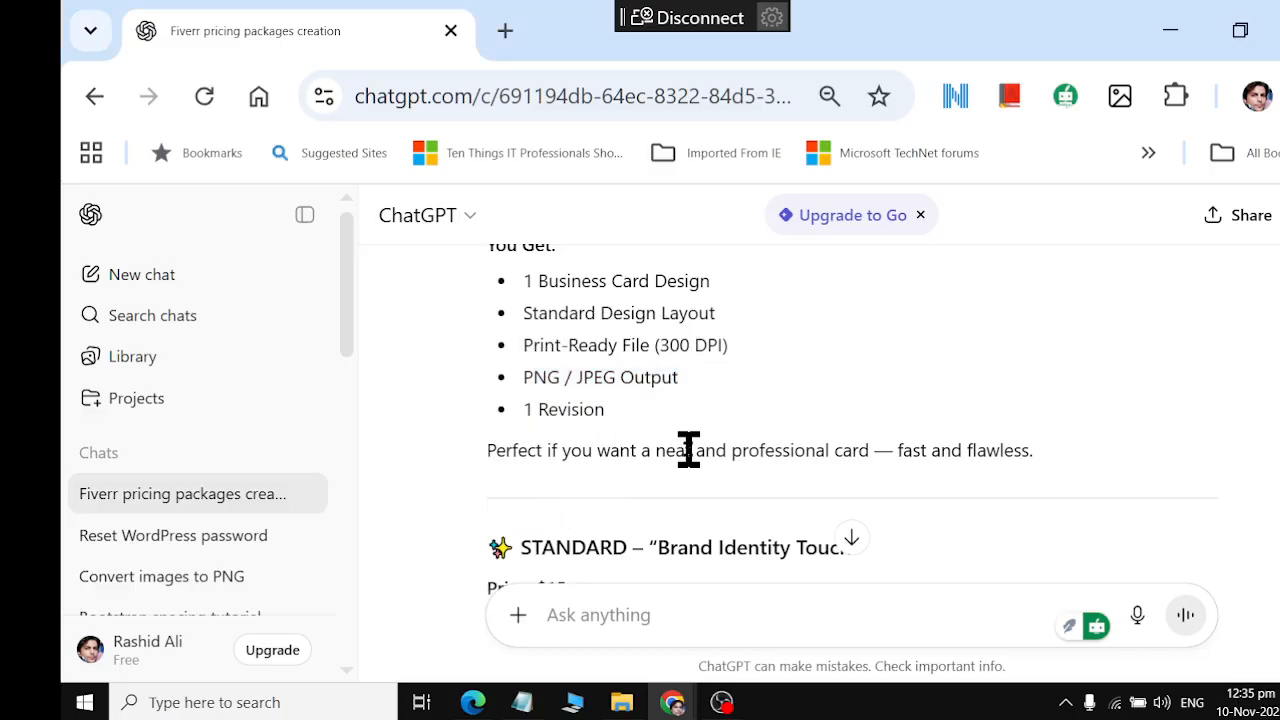
pyautogui.scroll(-2, 688, 450)
pyautogui.scroll(4, 688, 450)
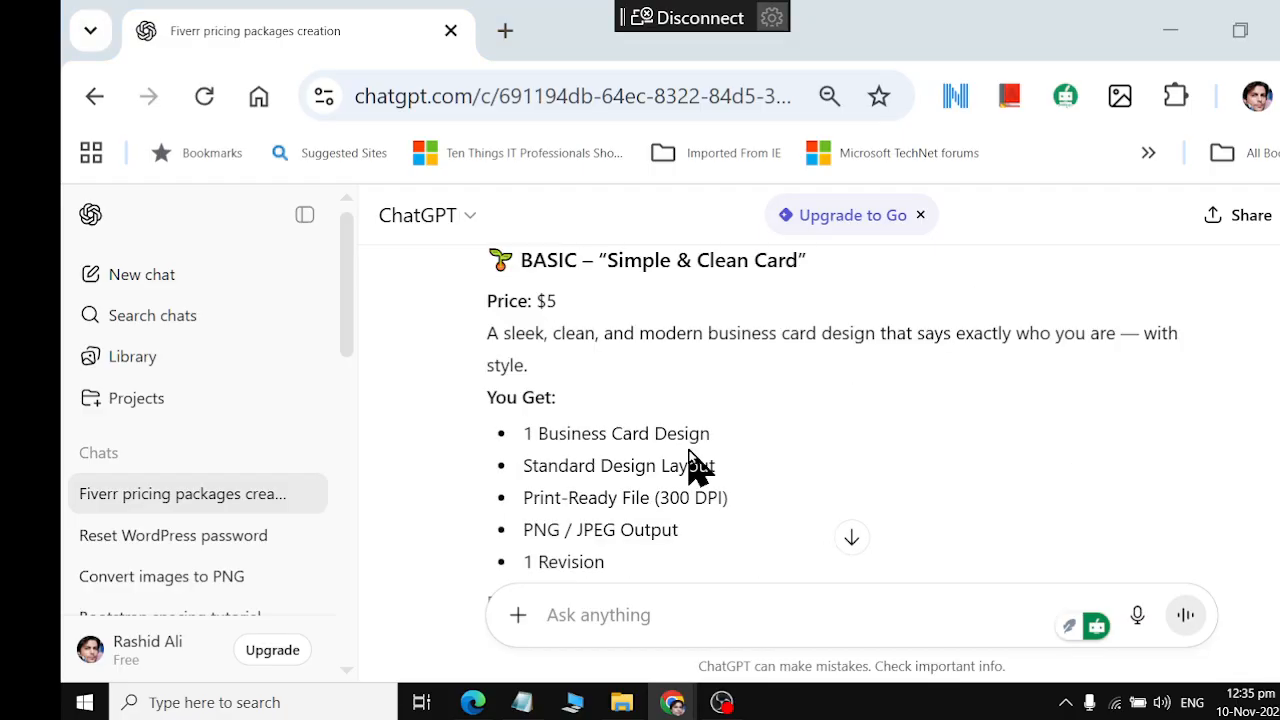
pyautogui.hotkey('alt', 'Tab')
pyautogui.scroll(-2, 689, 466)
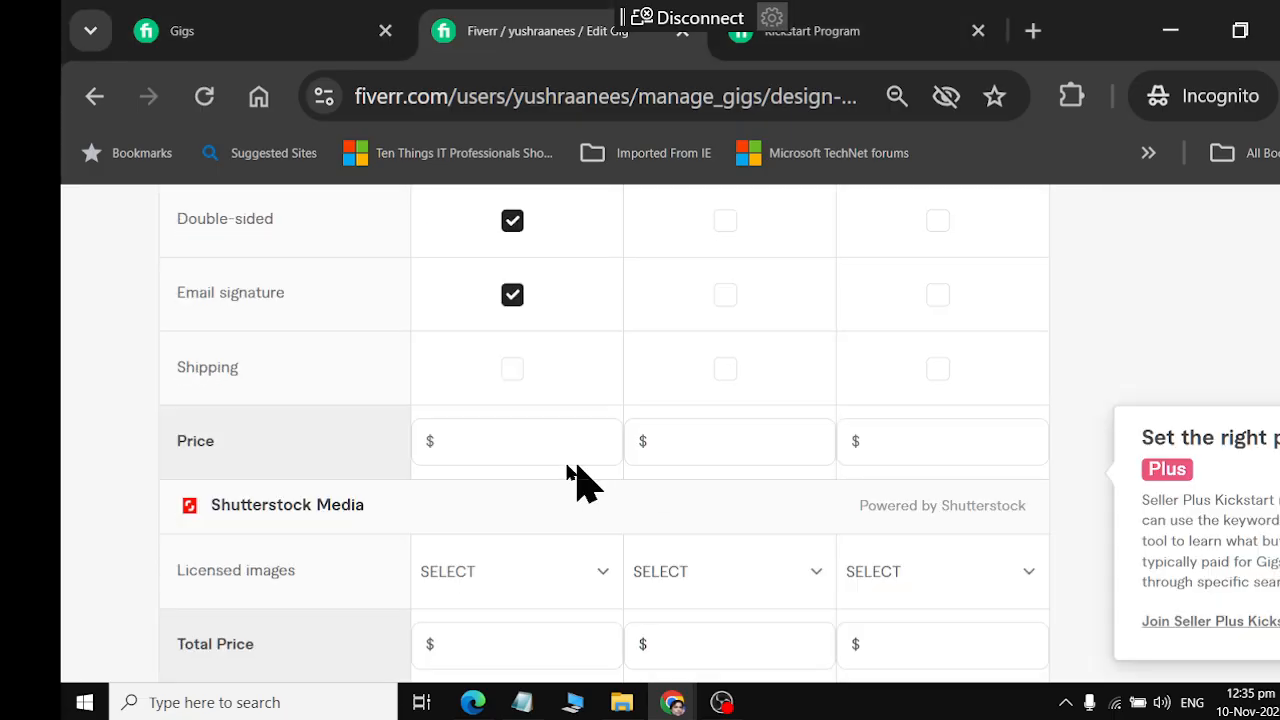
pyautogui.click(514, 444)
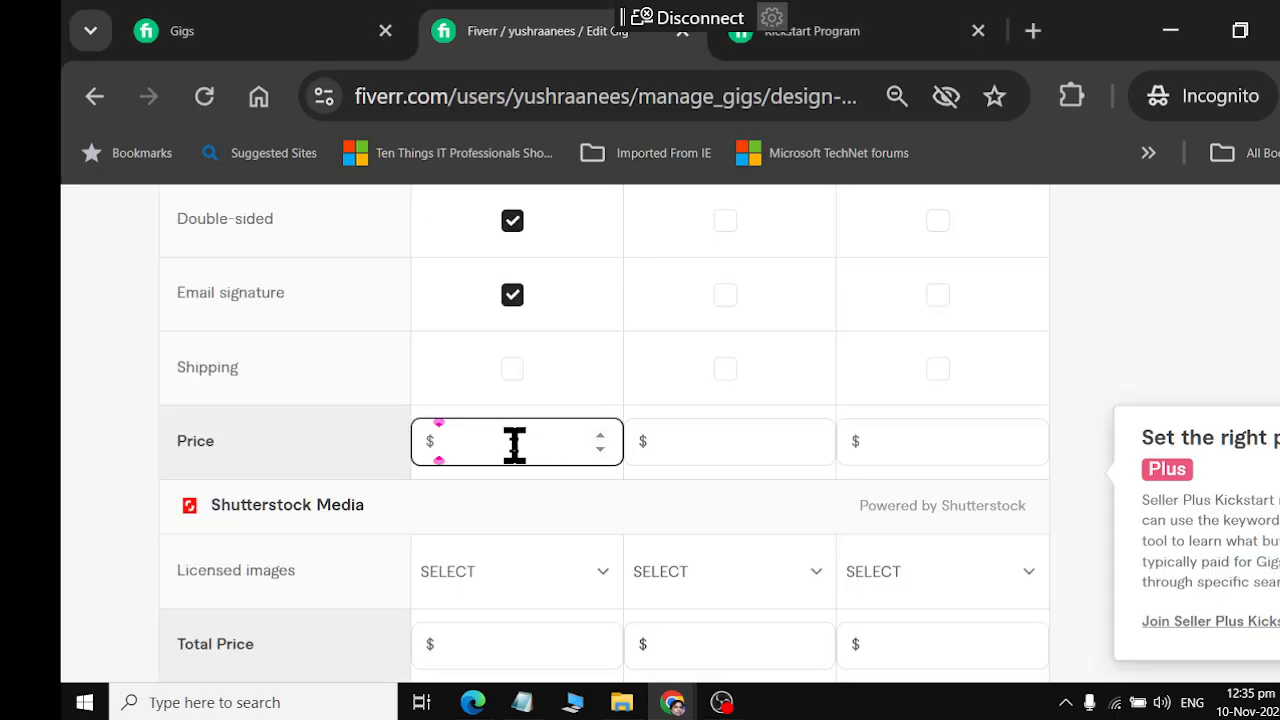
pyautogui.write('5')
pyautogui.scroll(-2, 565, 595)
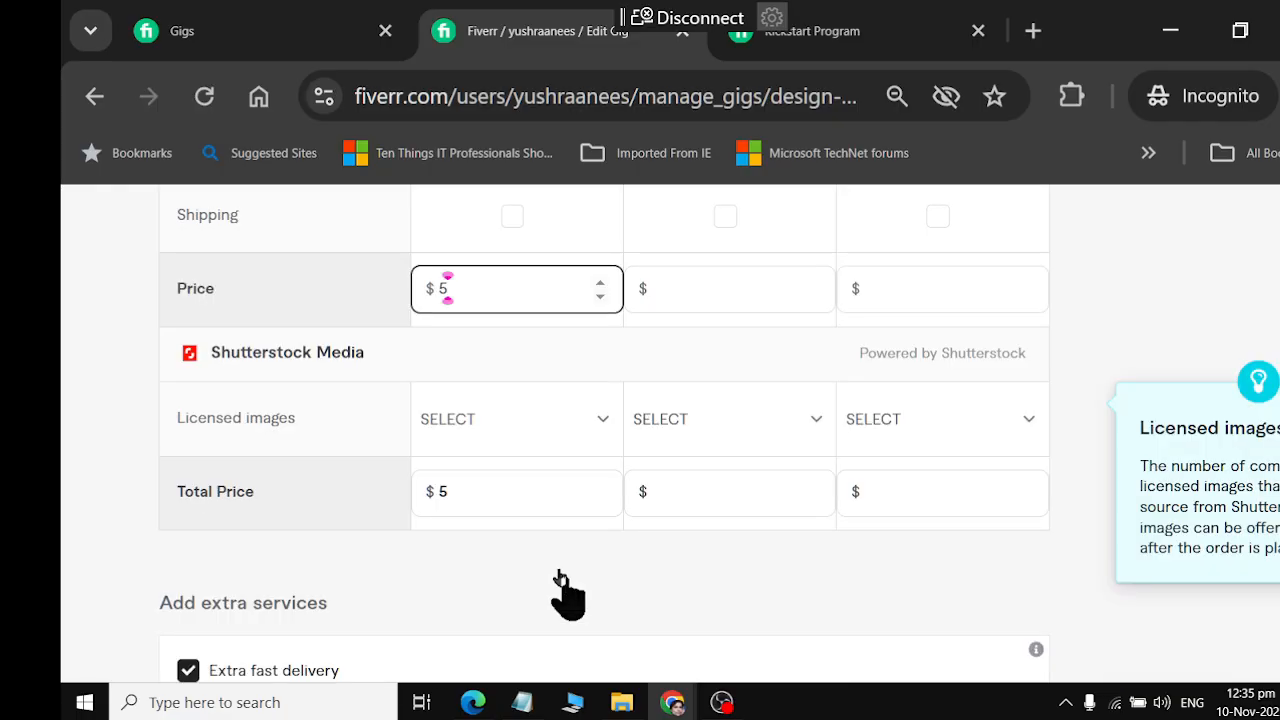
# Examine the Basic package's licensed image options, then review the package table and the extra services section
pyautogui.click(535, 437)
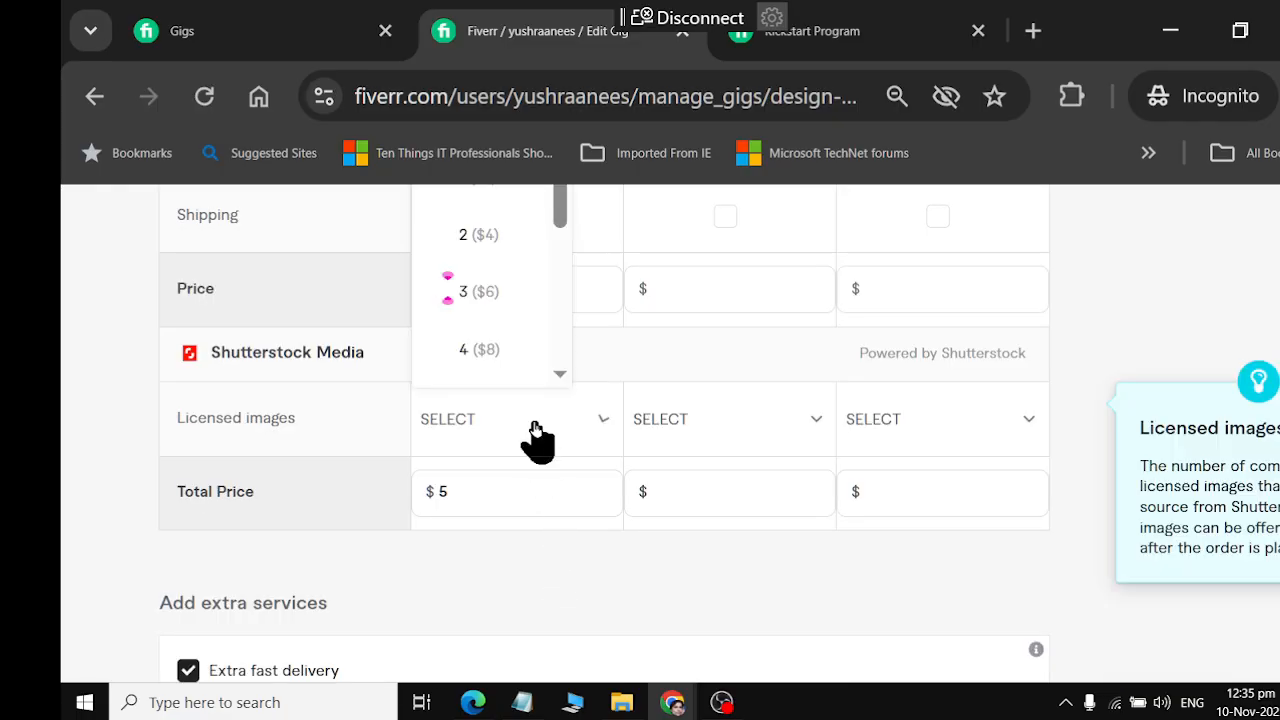
pyautogui.click(537, 503)
pyautogui.scroll(2, 537, 510)
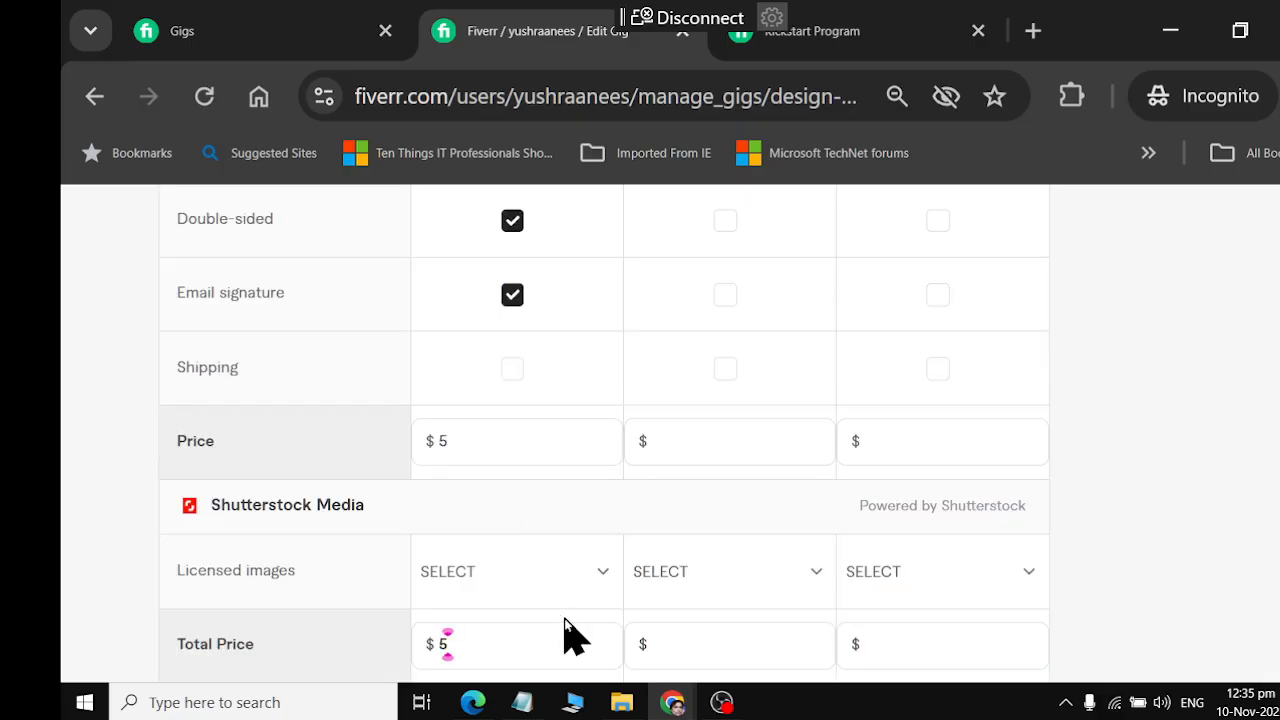
pyautogui.scroll(10, 590, 625)
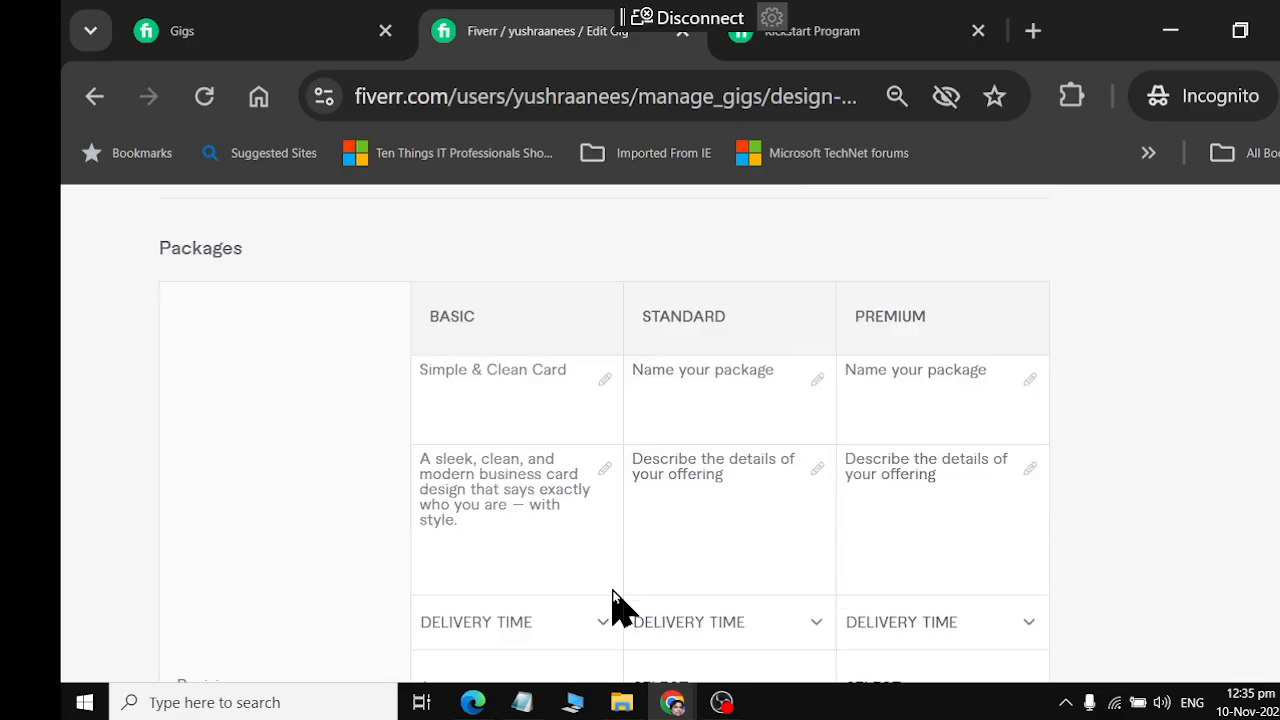
pyautogui.scroll(2, 615, 605)
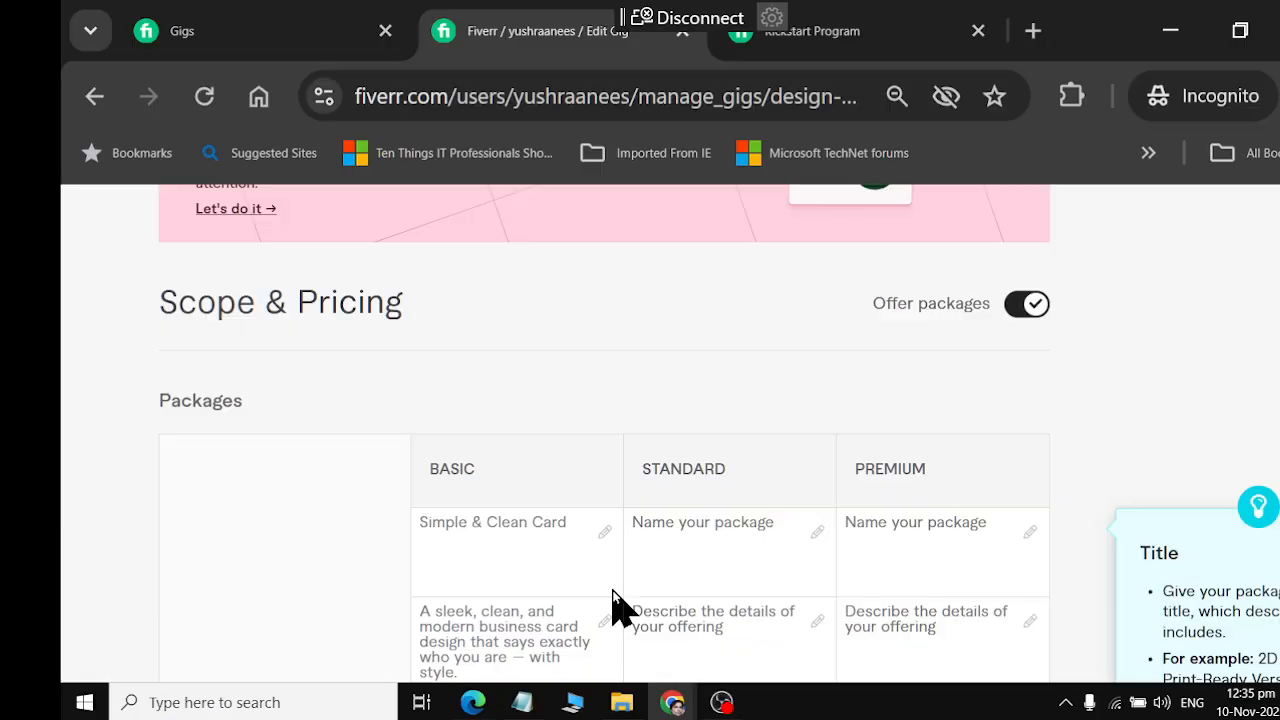
pyautogui.scroll(-13, 615, 605)
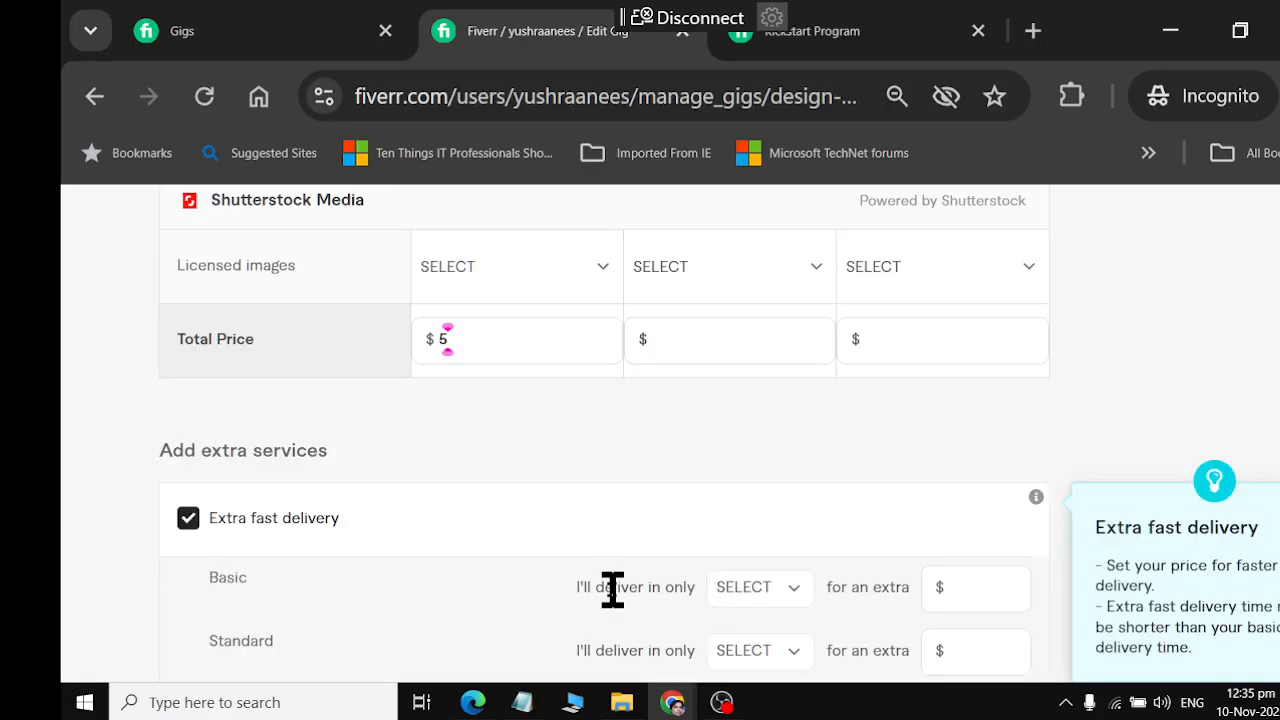
pyautogui.scroll(-2, 612, 588)
pyautogui.scroll(2, 612, 590)
pyautogui.scroll(-2, 612, 590)
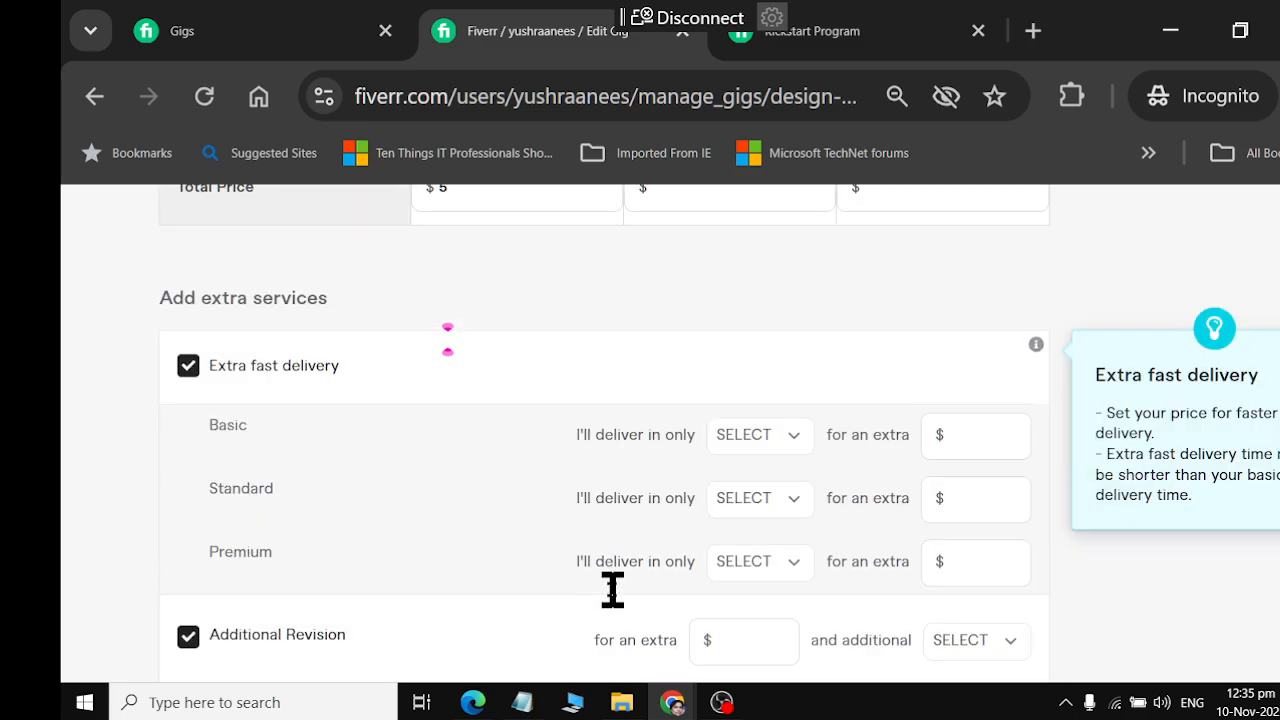
pyautogui.scroll(14, 730, 480)
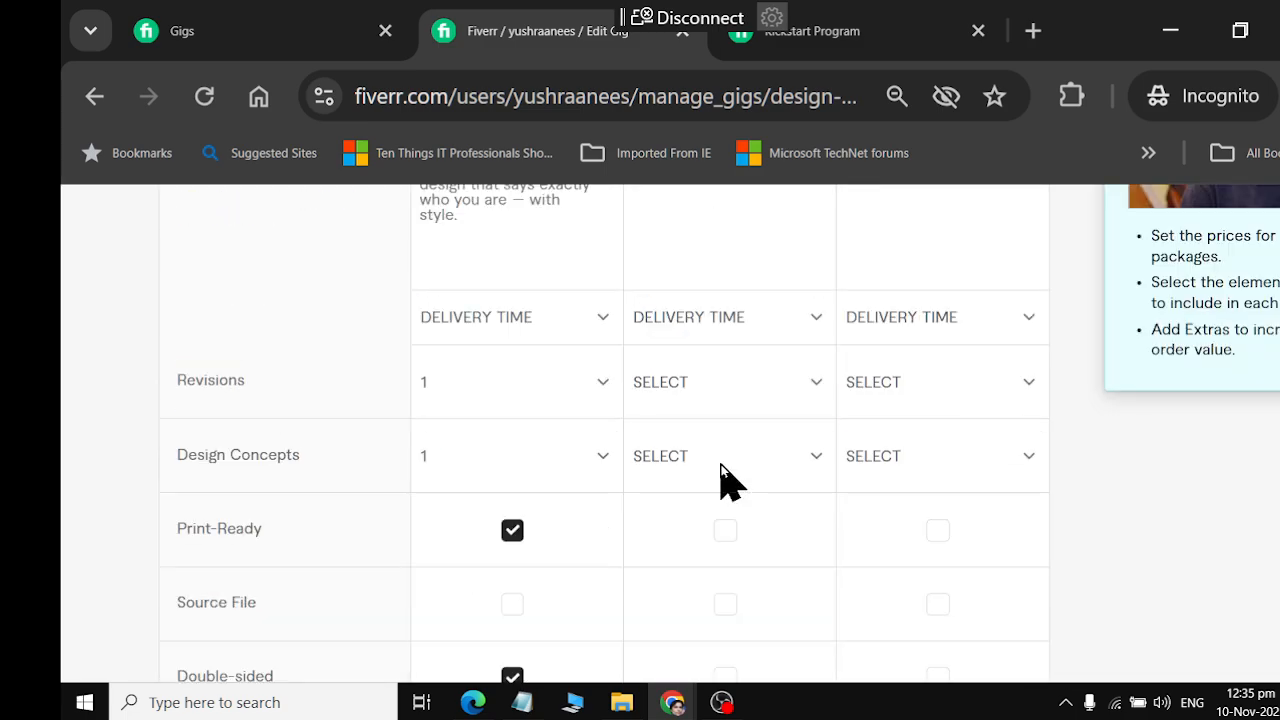
# Copy the Standard package title "Brand Identity Touch" from ChatGPT and enter it as the Standard package's name on Fiverr
pyautogui.hotkey('alt', 'Tab')
pyautogui.scroll(-3, 730, 480)
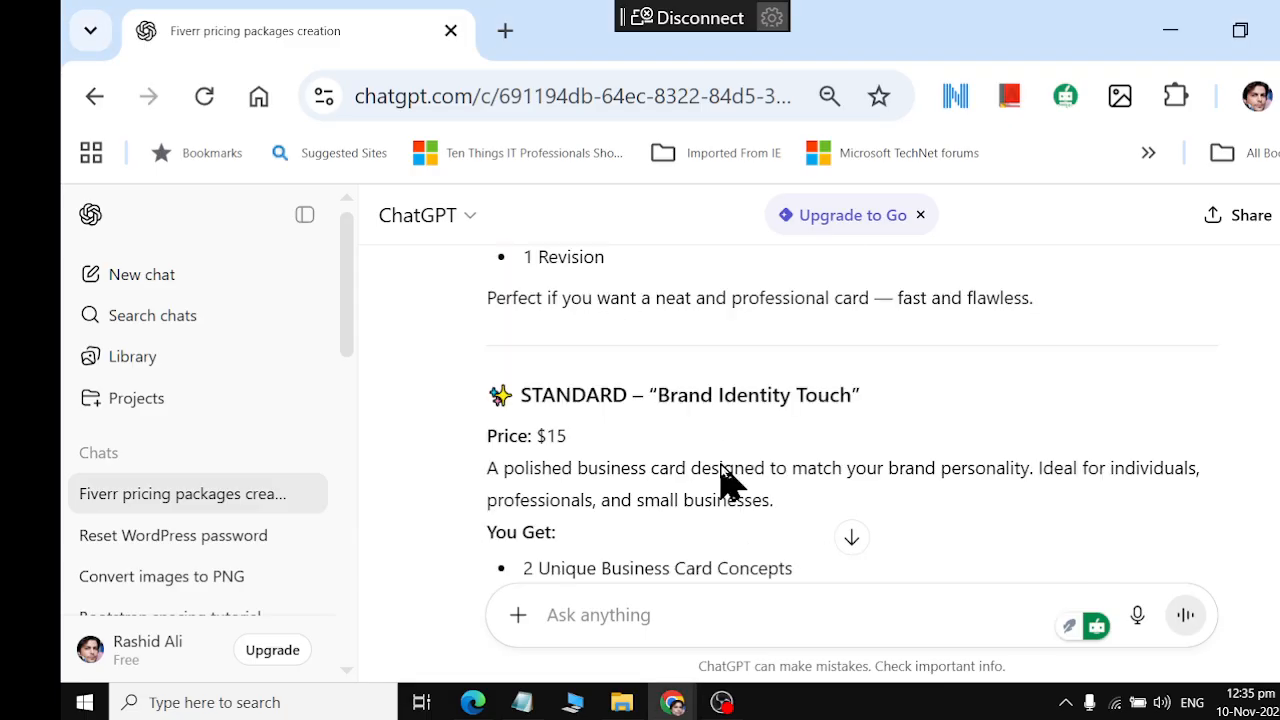
pyautogui.moveTo(663, 393); pyautogui.dragTo(851, 394)
pyautogui.hotkey('ctrl', 'c')
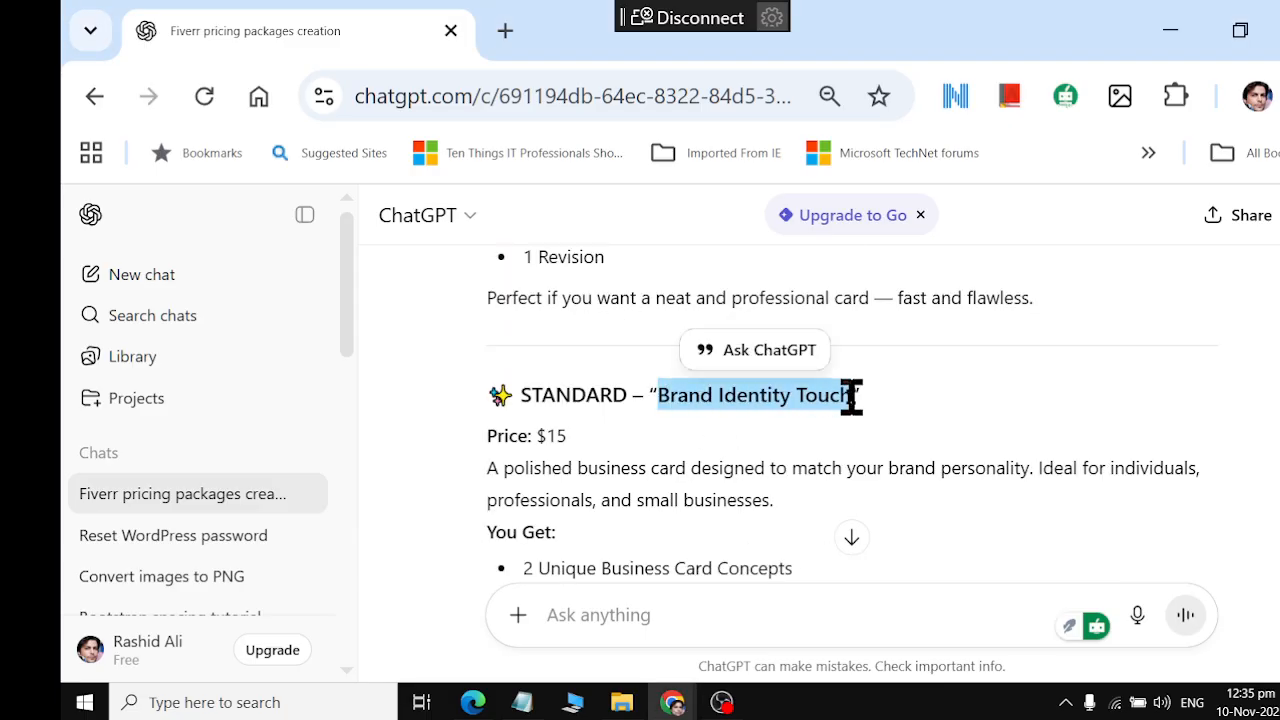
pyautogui.hotkey('alt', 'Tab')
pyautogui.click(740, 390)
pyautogui.hotkey('ctrl', 'v')
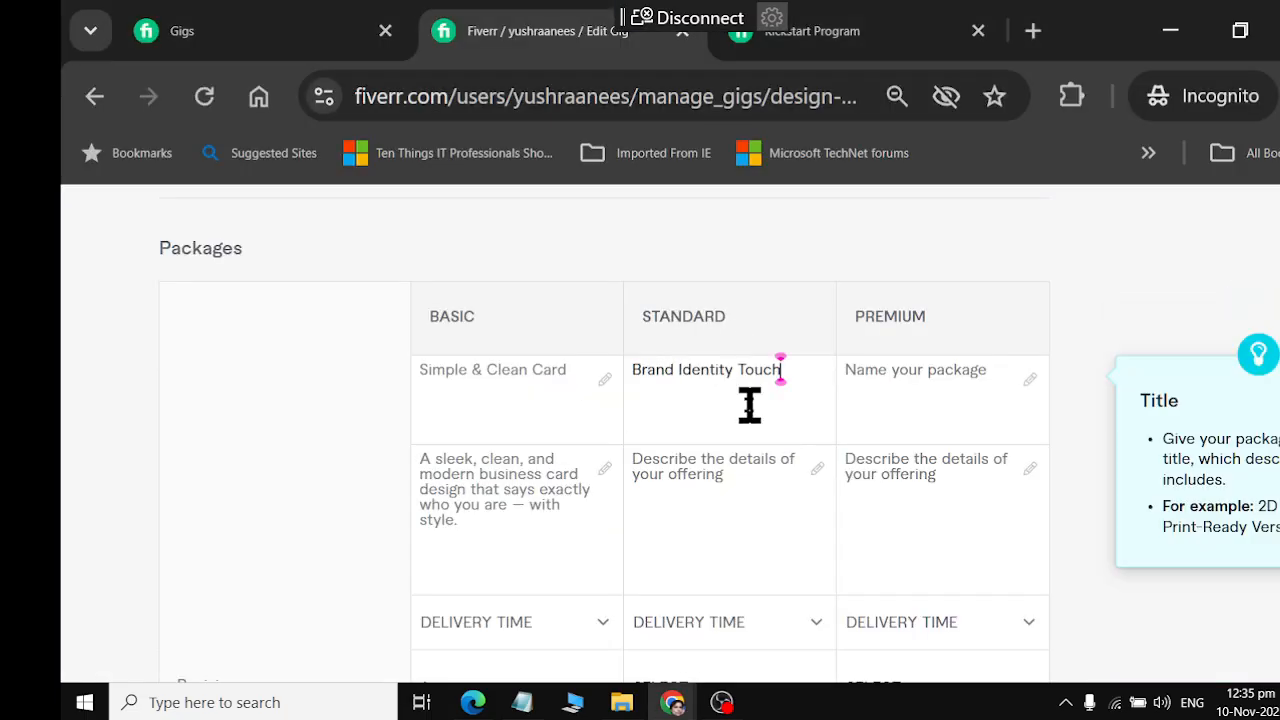
# Copy ChatGPT's Standard description beginning "A polished business card designed to match your brand personality" into Fiverr's Standard package description
pyautogui.click(729, 529)
pyautogui.hotkey('alt', 'Tab')
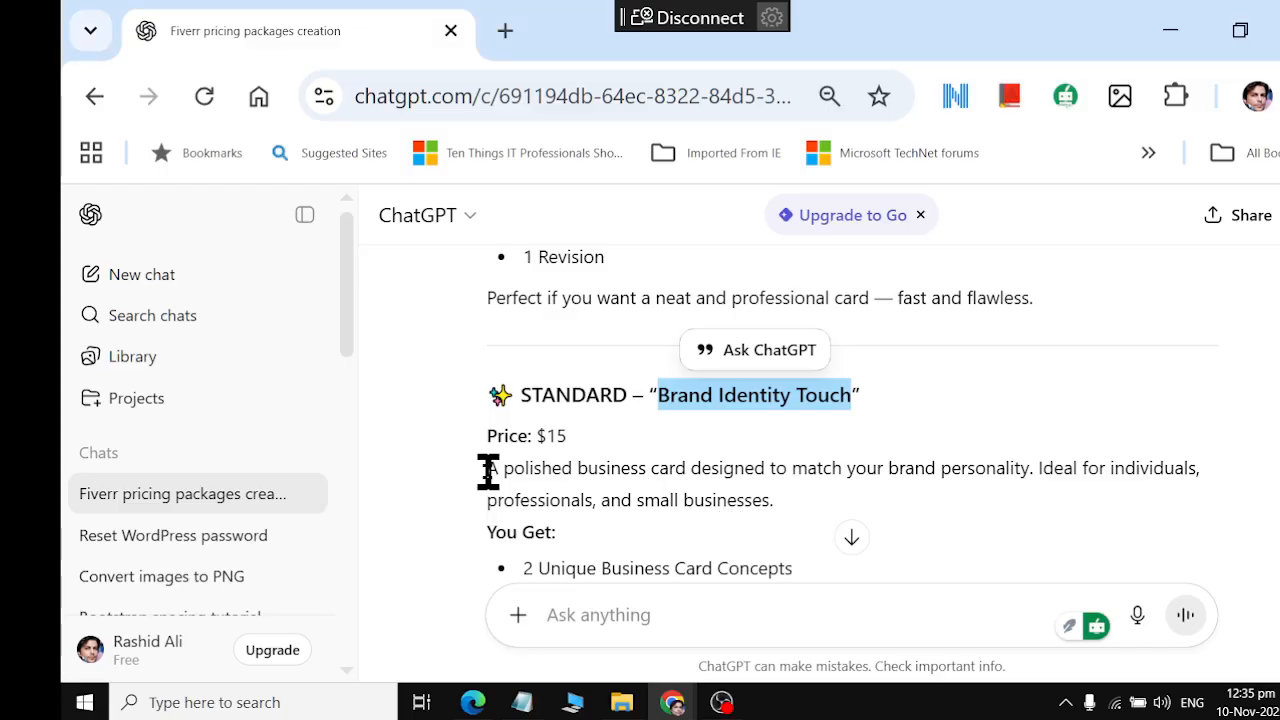
pyautogui.moveTo(487, 468); pyautogui.dragTo(812, 505)
pyautogui.hotkey('ctrl', 'c')
pyautogui.hotkey('alt', 'Tab')
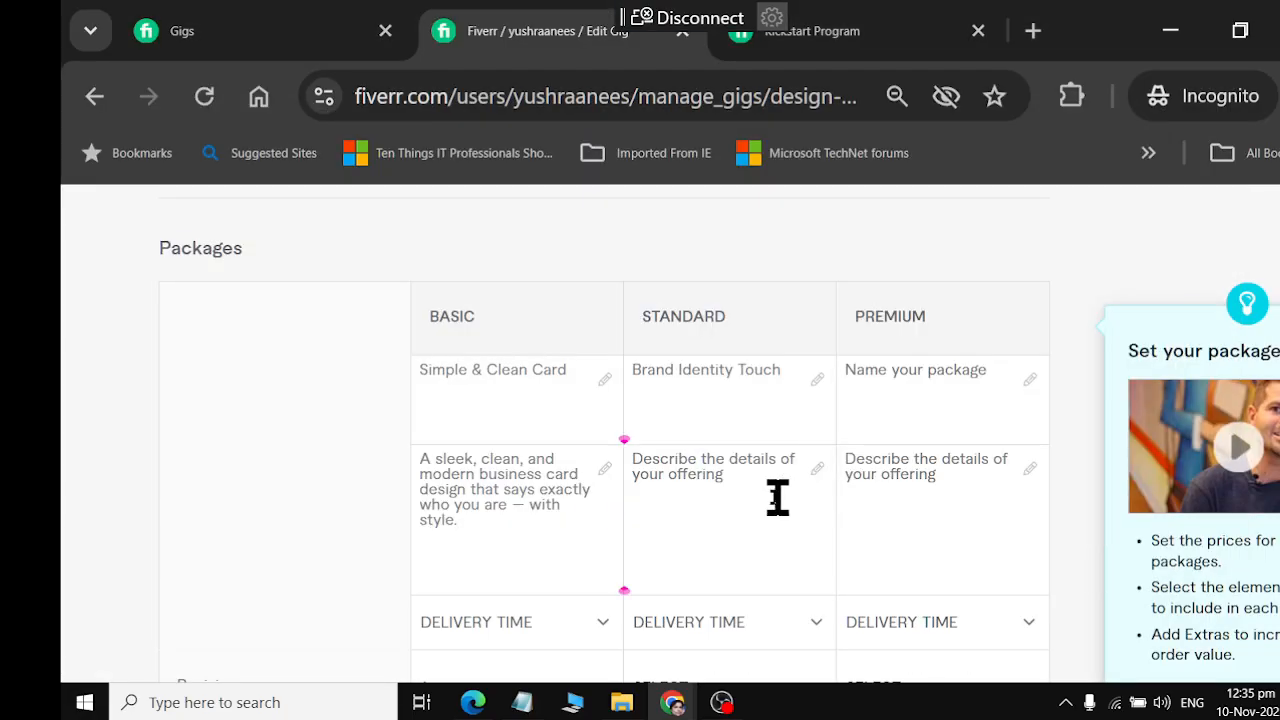
pyautogui.hotkey('ctrl', 'v')
# Check the Standard feature list in ChatGPT and set the Standard package's number of revisions to 2 on Fiverr
pyautogui.hotkey('alt', 'Tab')
pyautogui.scroll(-2, 690, 540)
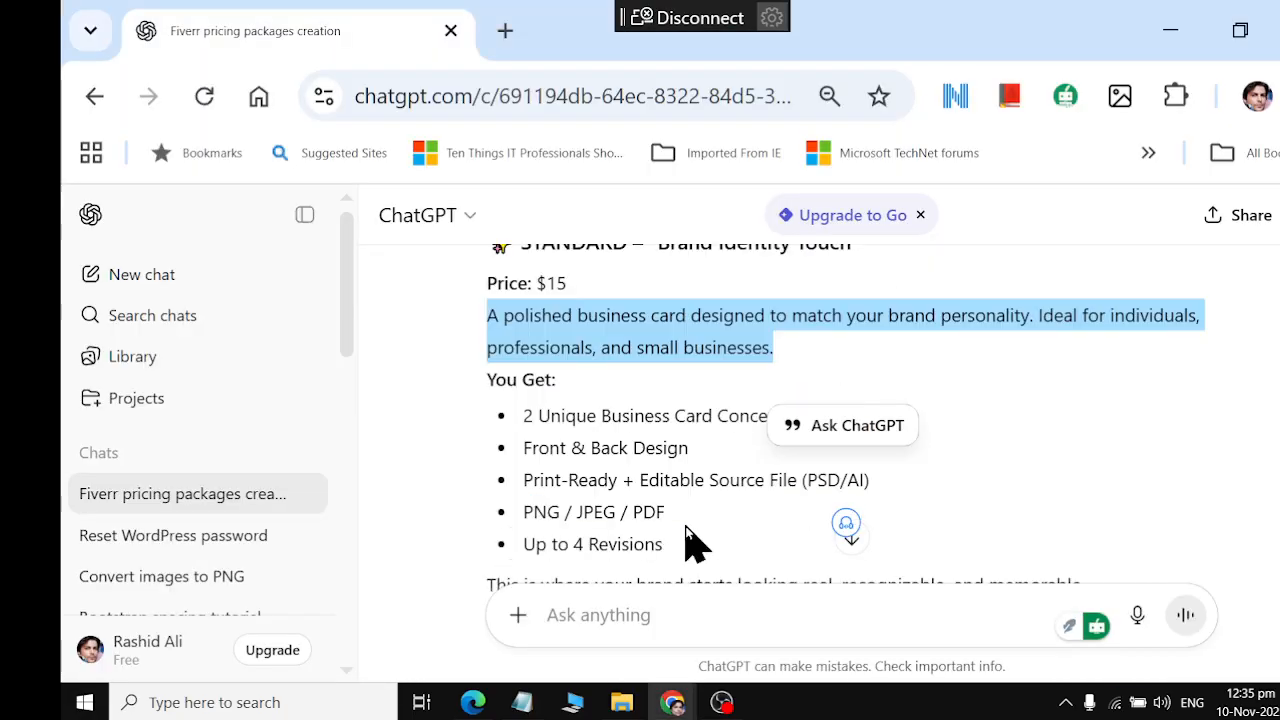
pyautogui.hotkey('alt', 'Tab')
pyautogui.scroll(-2, 700, 520)
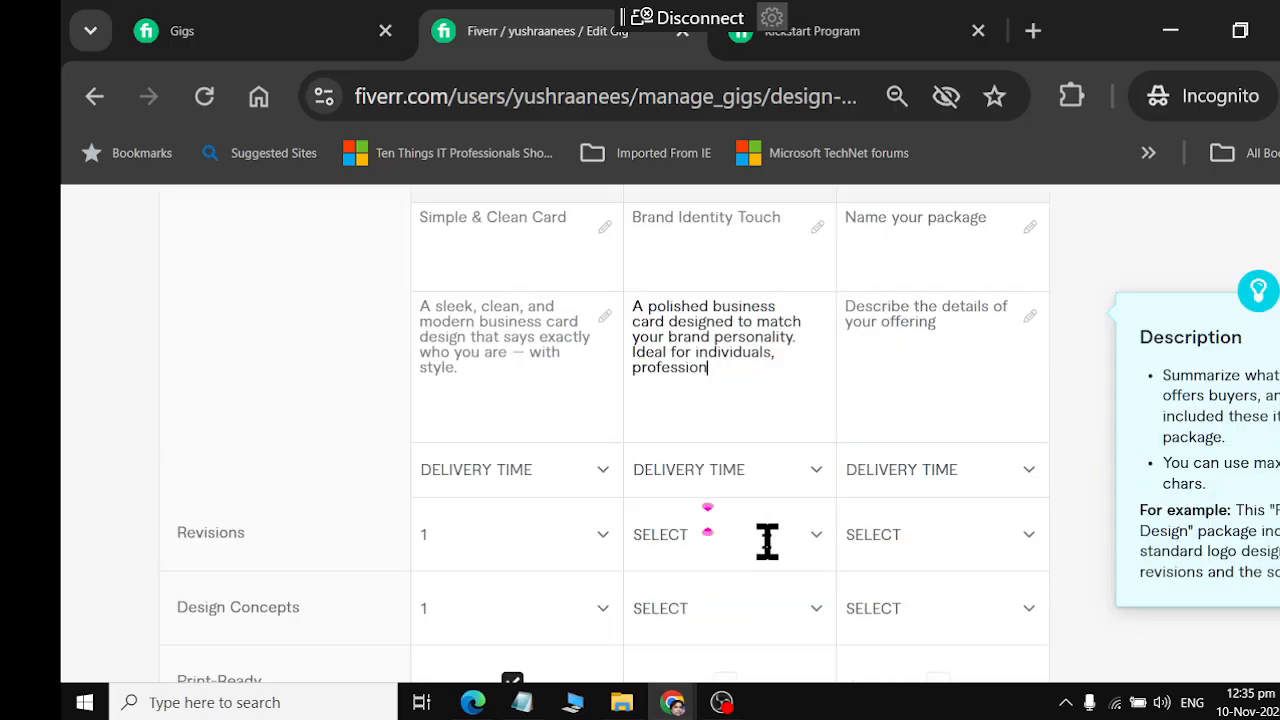
pyautogui.click(766, 476)
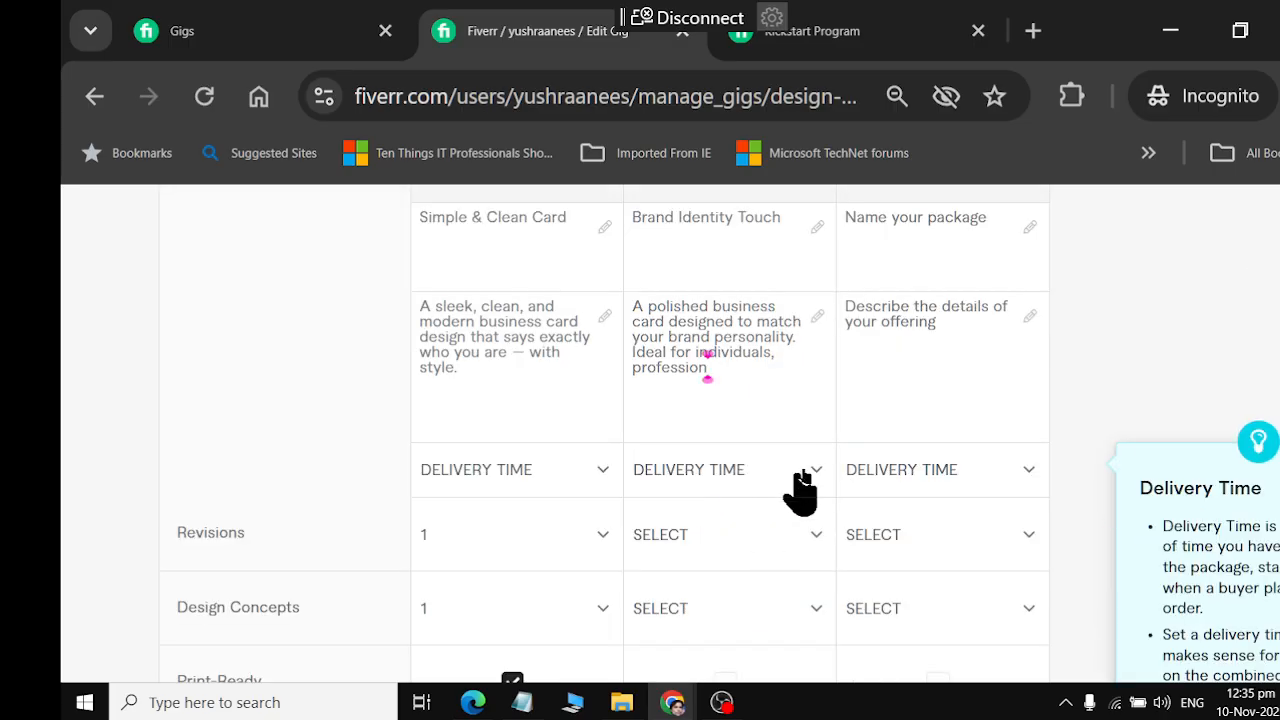
pyautogui.click(806, 474)
pyautogui.click(793, 540)
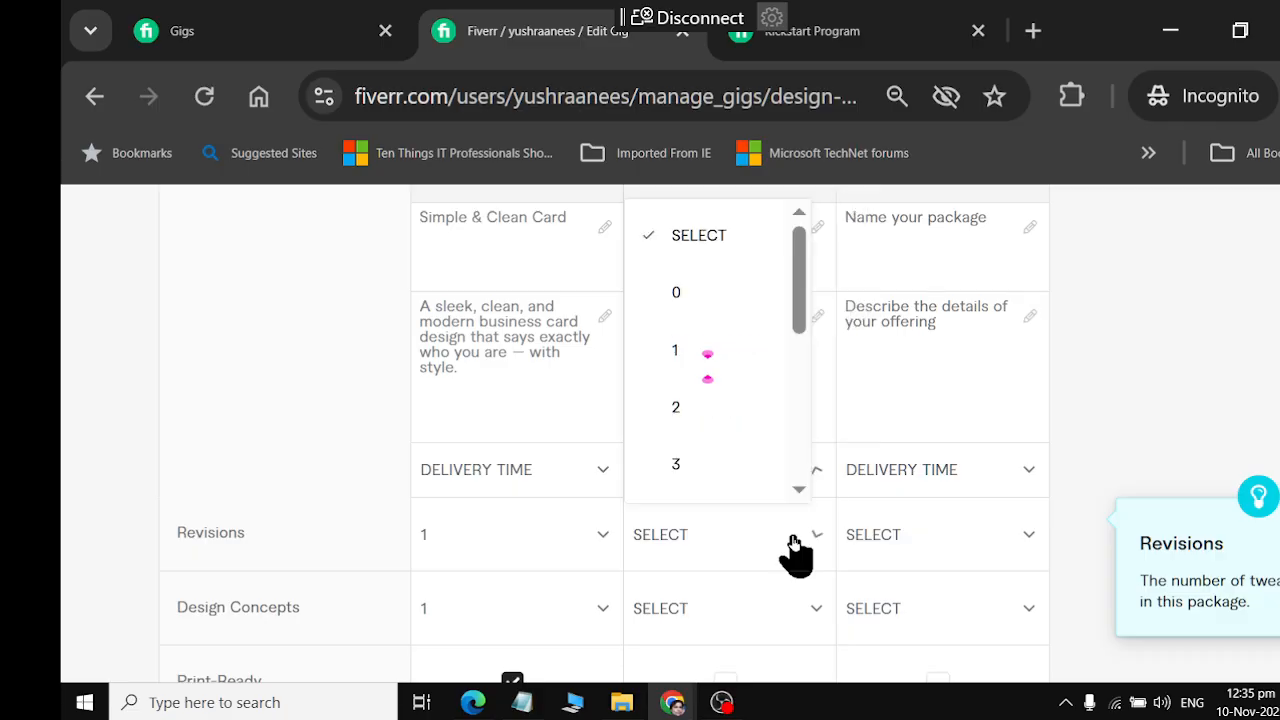
pyautogui.click(740, 410)
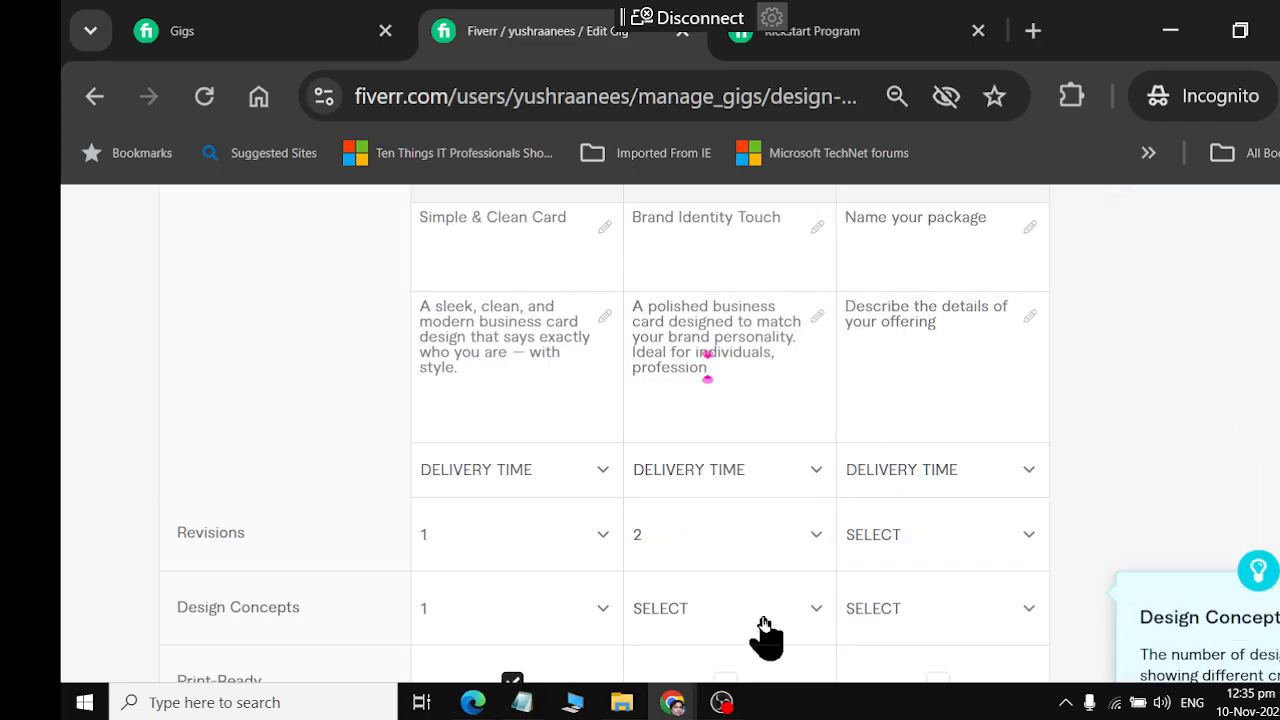
# Set the Standard package's Design Concepts to 2
pyautogui.scroll(-2, 762, 605)
pyautogui.click(768, 462)
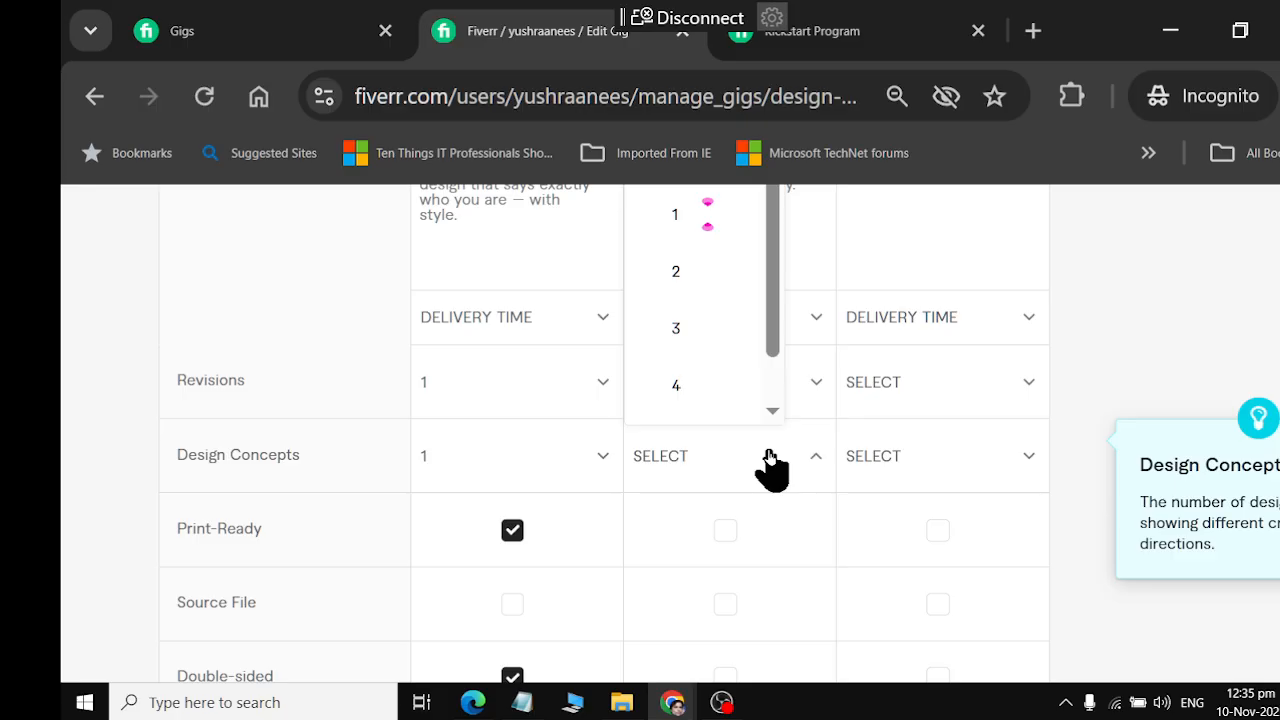
pyautogui.click(680, 278)
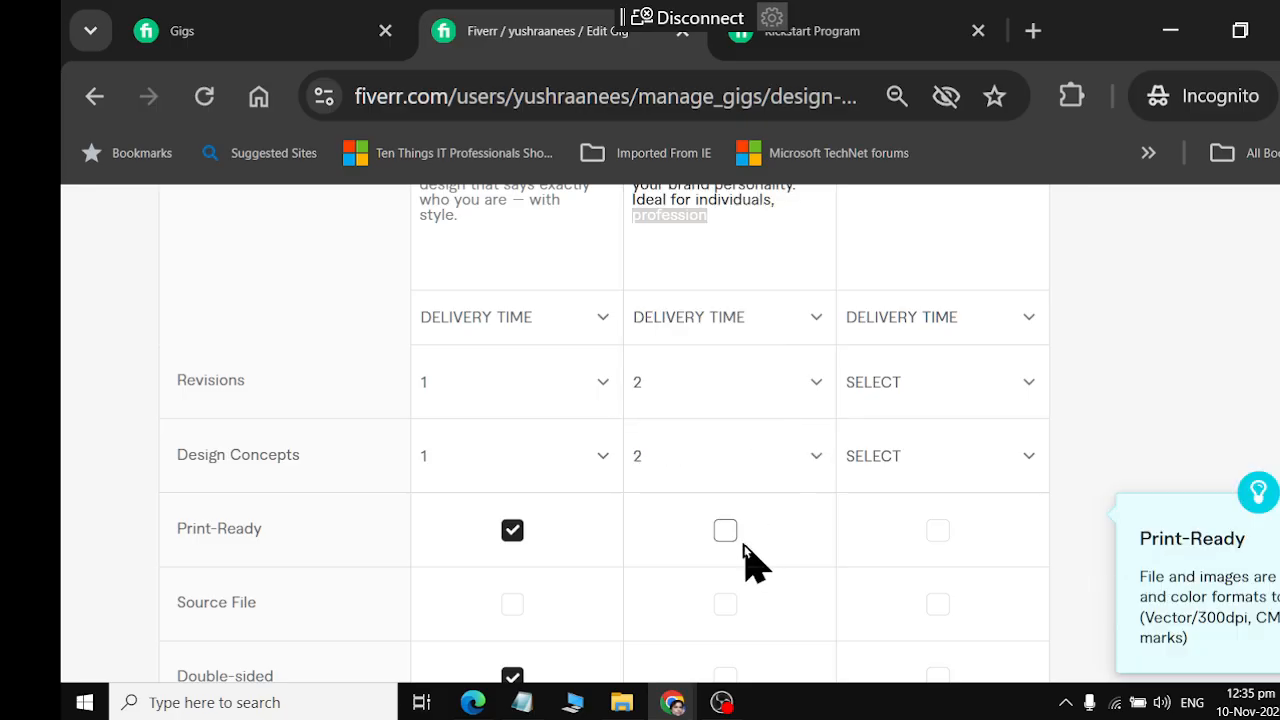
# Include Print-Ready, Source File, Double-sided and Email signature in the Standard package
pyautogui.click(725, 531)
pyautogui.scroll(-2, 728, 543)
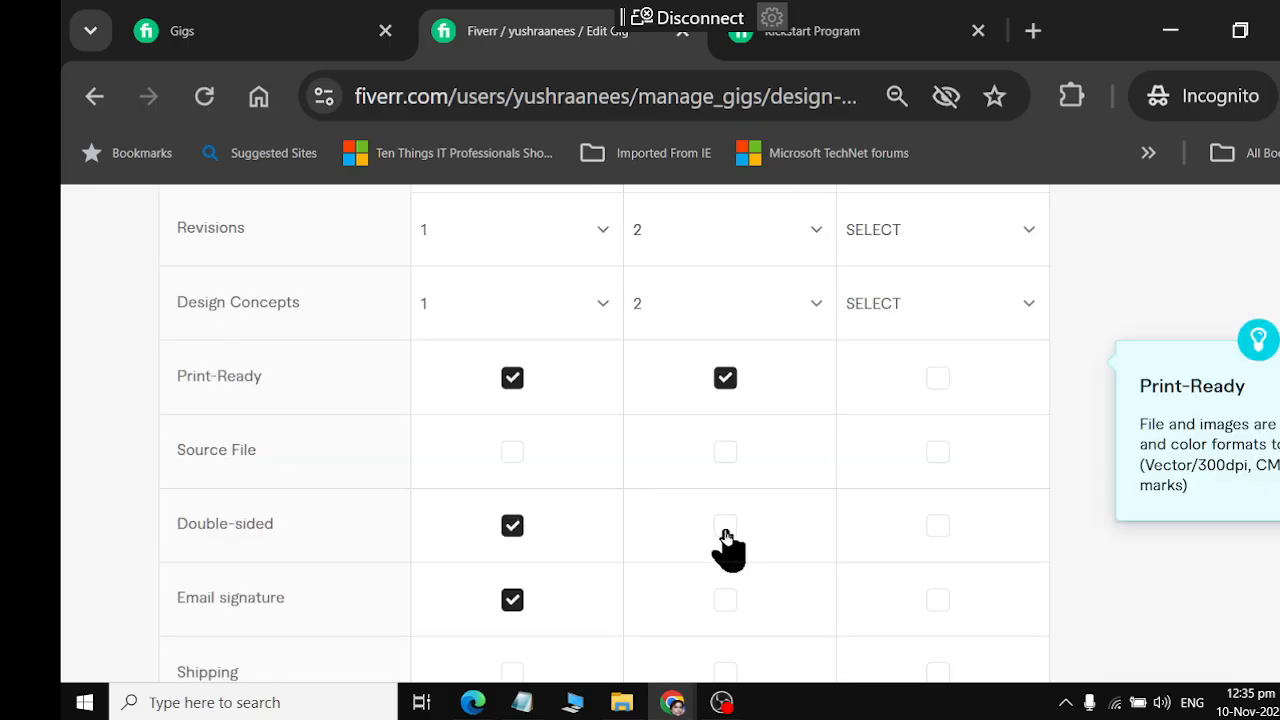
pyautogui.click(725, 453)
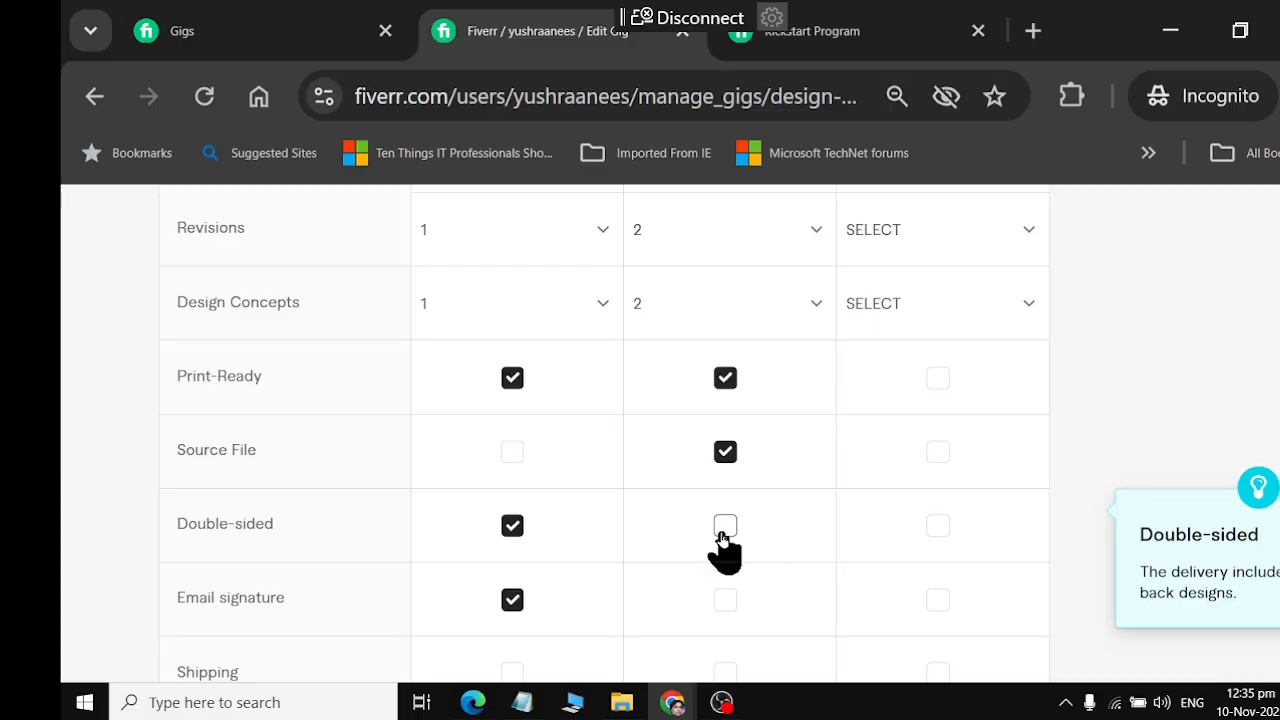
pyautogui.click(725, 530)
pyautogui.scroll(-2, 725, 540)
pyautogui.click(725, 449)
# Check the Standard package price in ChatGPT and set the Standard price on Fiverr to $15
pyautogui.click(753, 593)
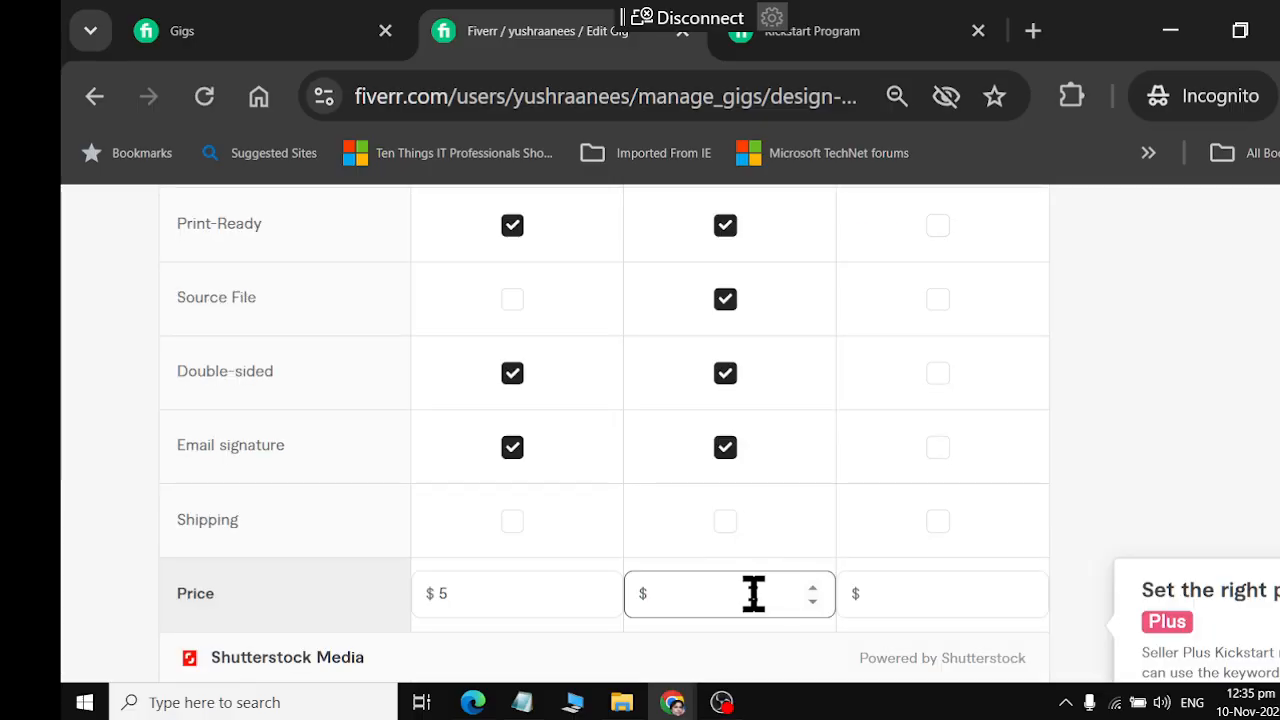
pyautogui.hotkey('alt', 'Tab')
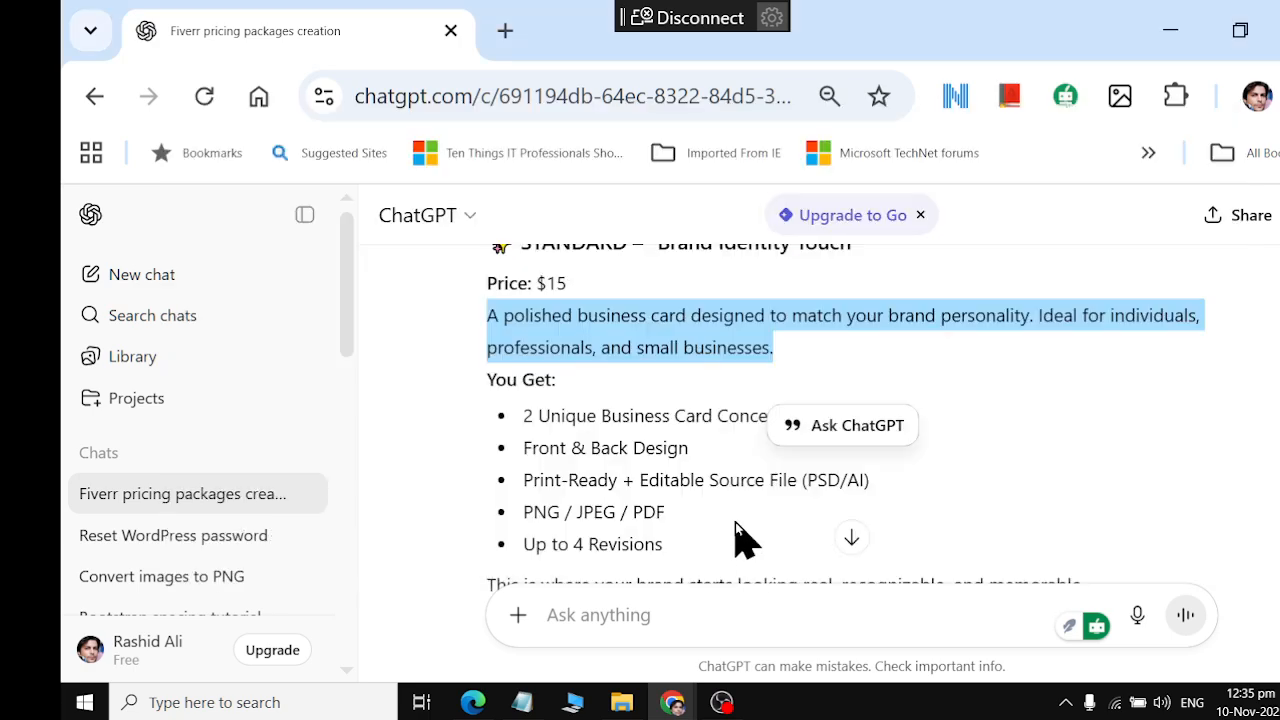
pyautogui.scroll(-3, 735, 522)
pyautogui.scroll(3, 735, 522)
pyautogui.hotkey('alt', 'Tab')
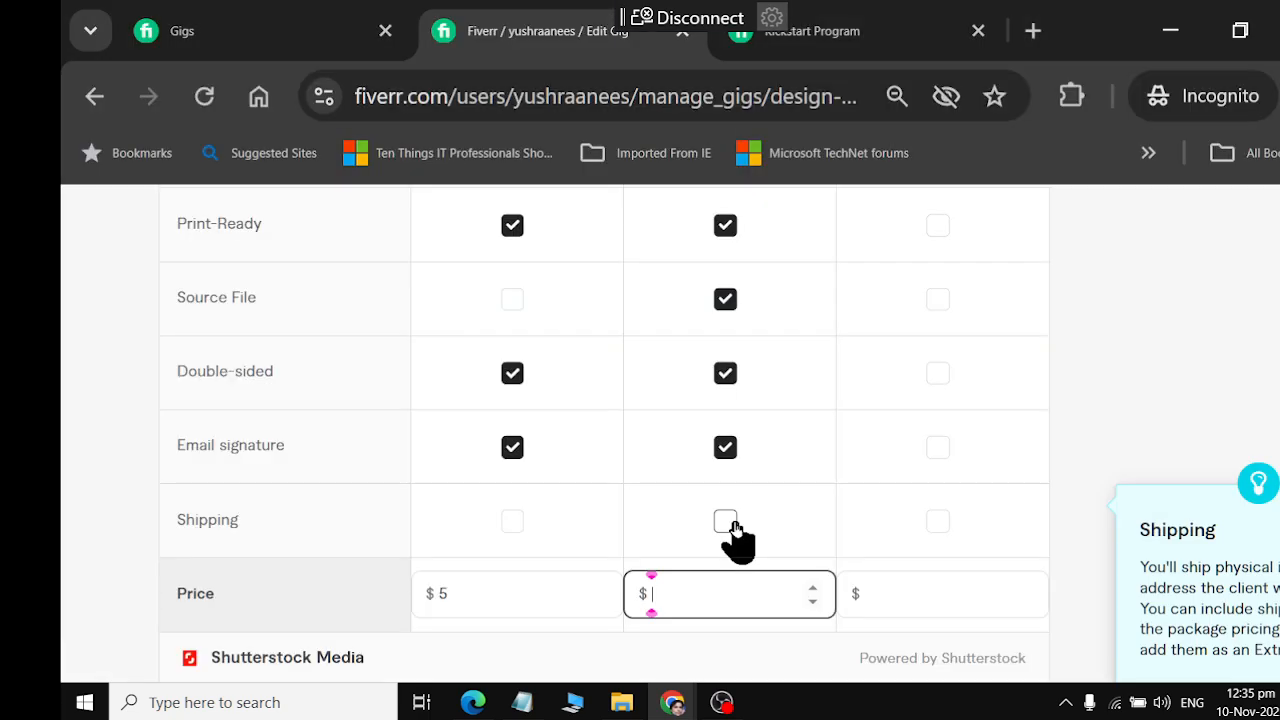
pyautogui.write('15')
# Copy ChatGPT's Premium name "Elite Business Identity Pack" into Fiverr's Premium package title
pyautogui.scroll(5, 906, 530)
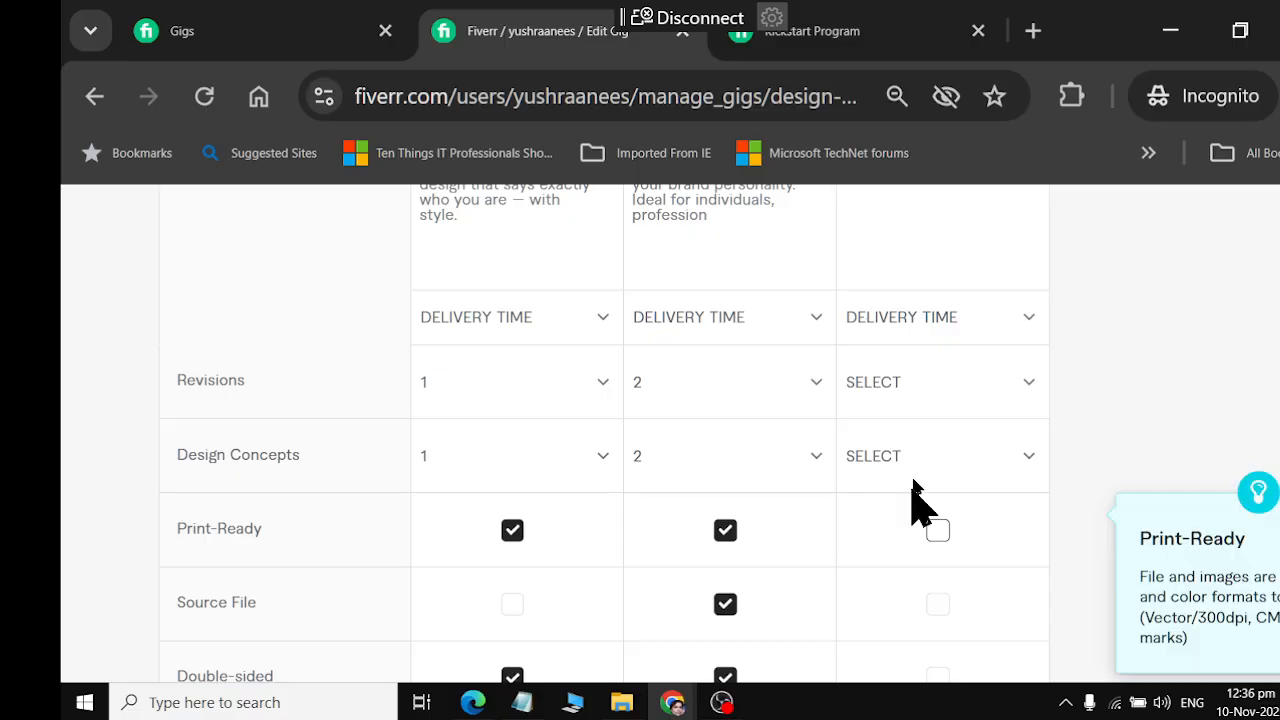
pyautogui.click(931, 249)
pyautogui.hotkey('alt', 'Tab')
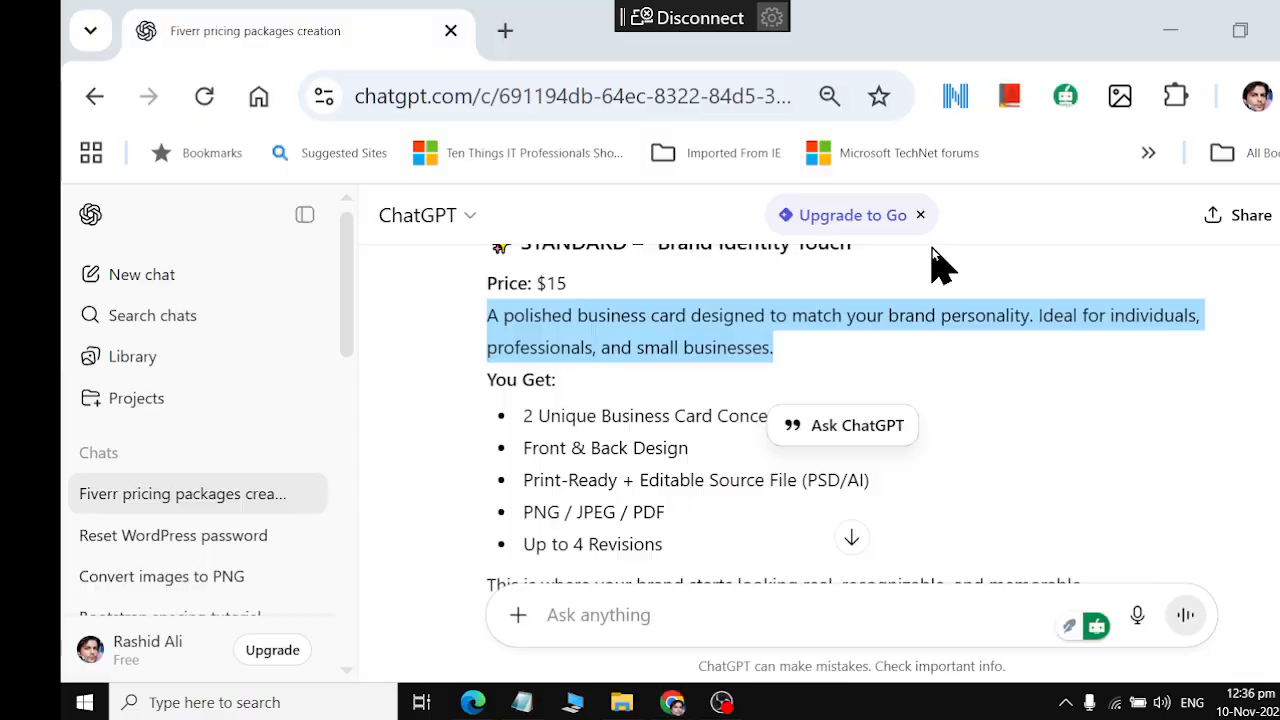
pyautogui.scroll(-3, 868, 351)
pyautogui.scroll(-2, 840, 379)
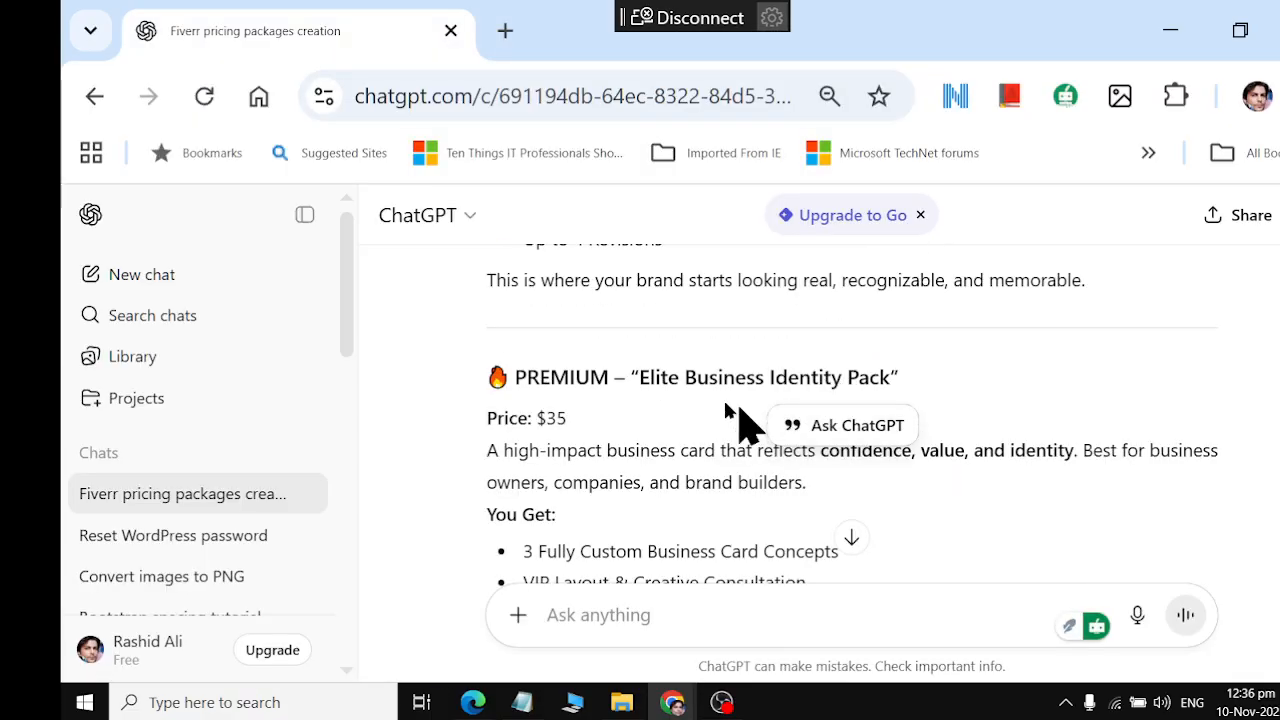
pyautogui.moveTo(636, 378); pyautogui.dragTo(900, 380)
pyautogui.hotkey('ctrl', 'c')
pyautogui.hotkey('alt', 'Tab')
pyautogui.click(894, 243)
pyautogui.hotkey('ctrl', 'v')
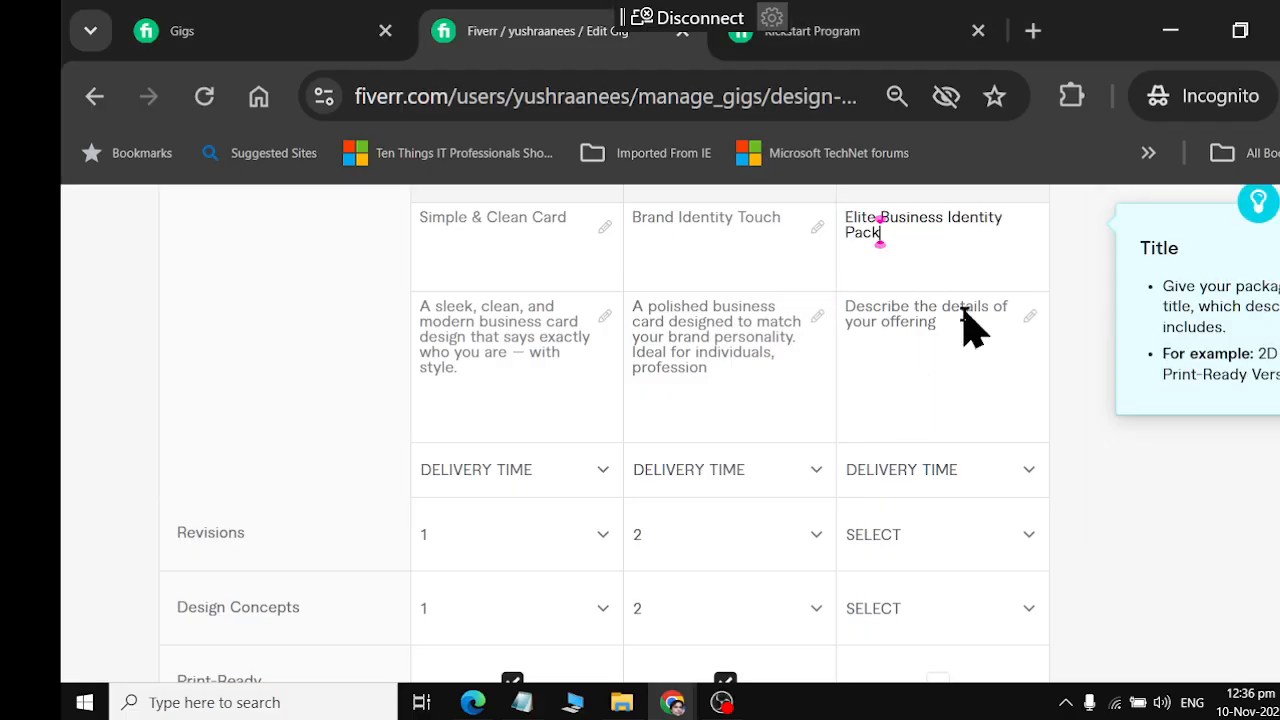
# Copy ChatGPT's Premium description beginning "A high-impact business card that reflects confidence, value, and identity" into Fiverr's Premium package description
pyautogui.click(965, 373)
pyautogui.hotkey('alt', 'Tab')
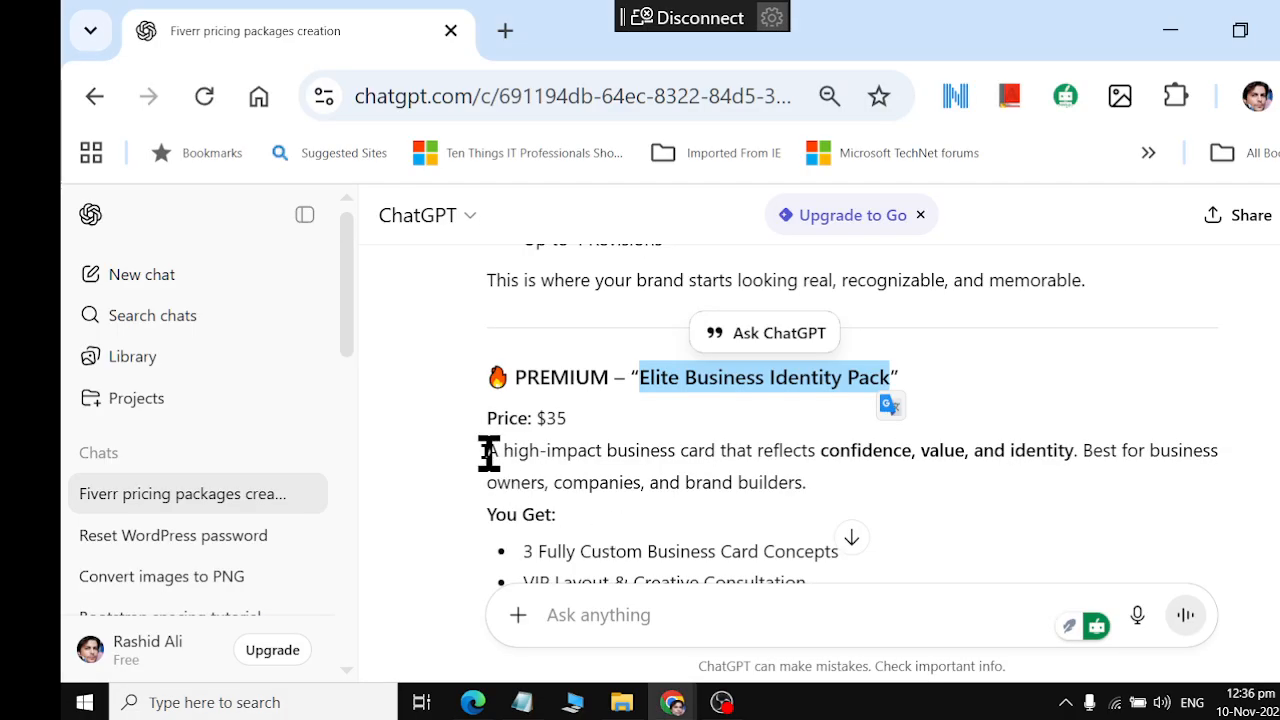
pyautogui.moveTo(487, 451); pyautogui.dragTo(840, 490)
pyautogui.hotkey('ctrl', 'c')
pyautogui.hotkey('alt', 'Tab')
pyautogui.click(891, 354)
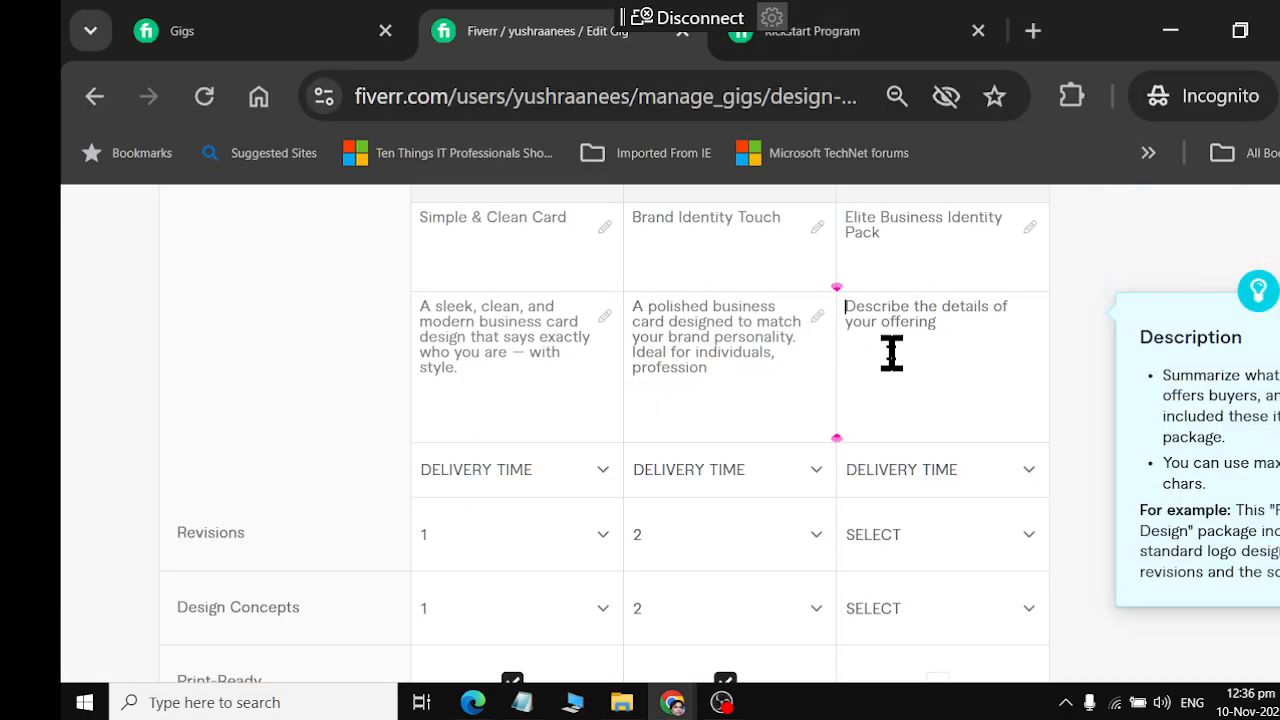
pyautogui.hotkey('ctrl', 'v')
pyautogui.hotkey('alt', 'Tab')
pyautogui.hotkey('alt', 'Tab')
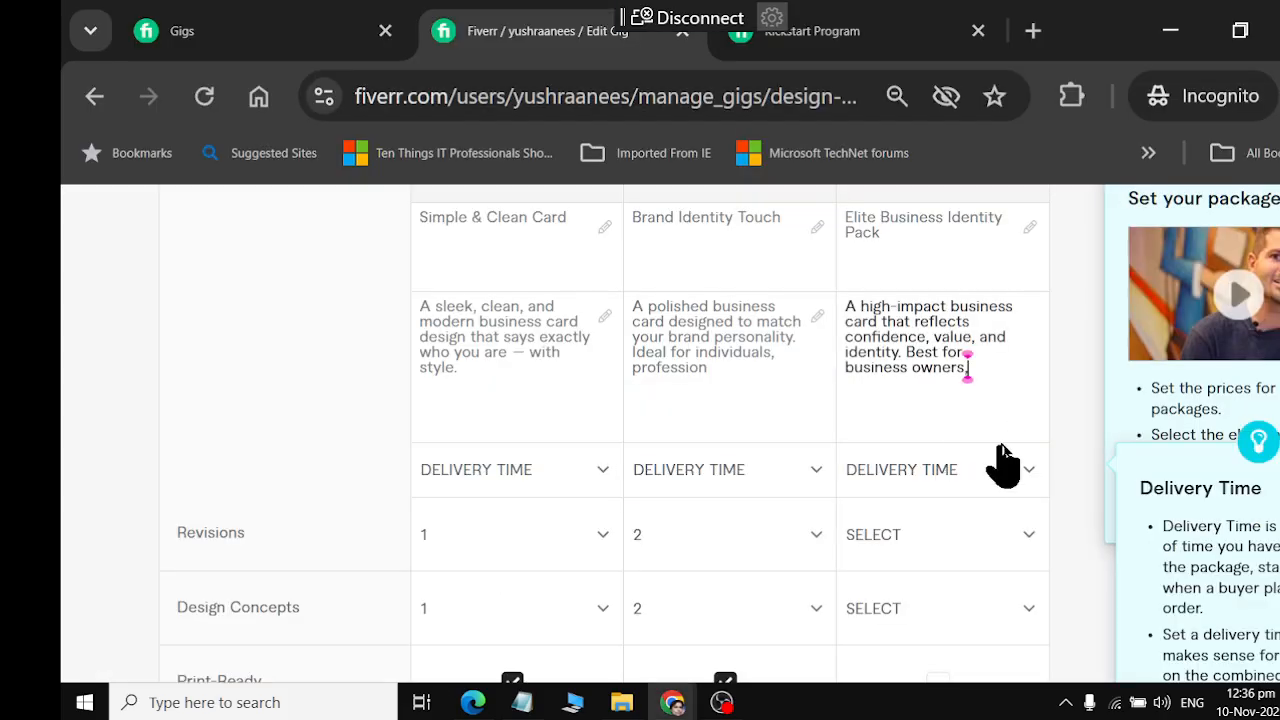
# Set the Premium package's delivery time to 5 days and its number of revisions to 5
pyautogui.click(1020, 478)
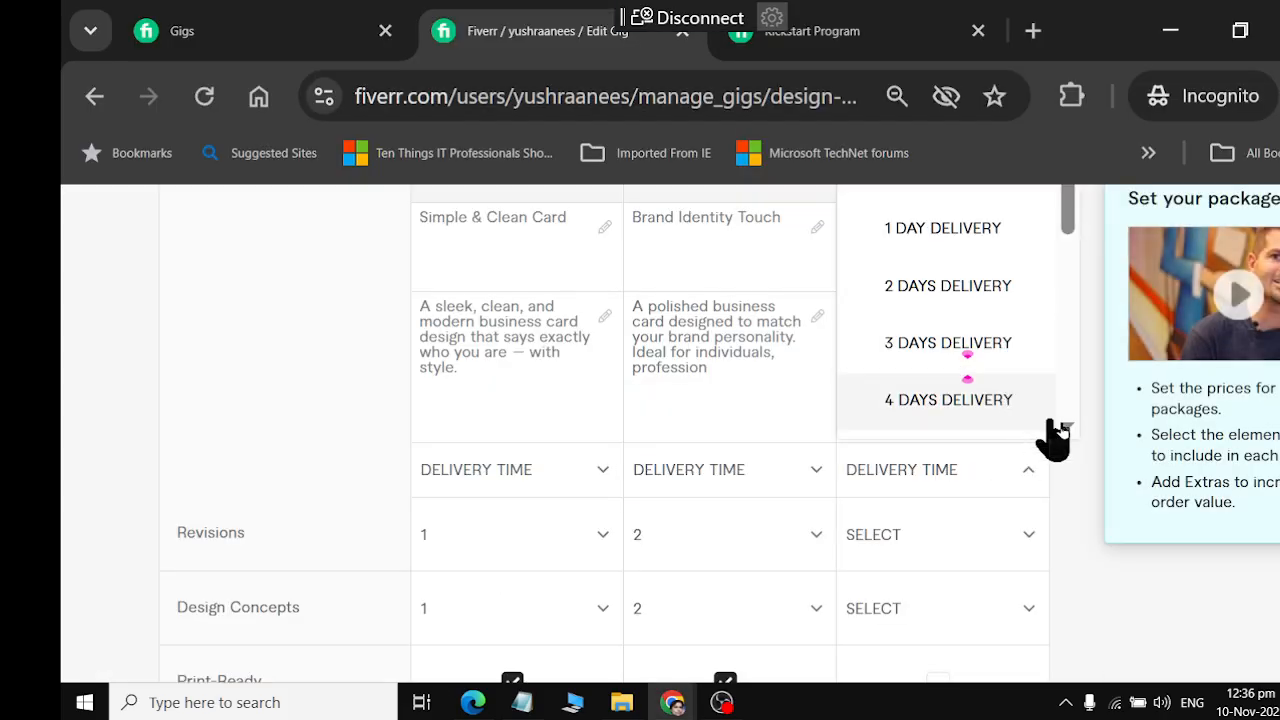
pyautogui.scroll(-1, 1050, 434)
pyautogui.click(995, 398)
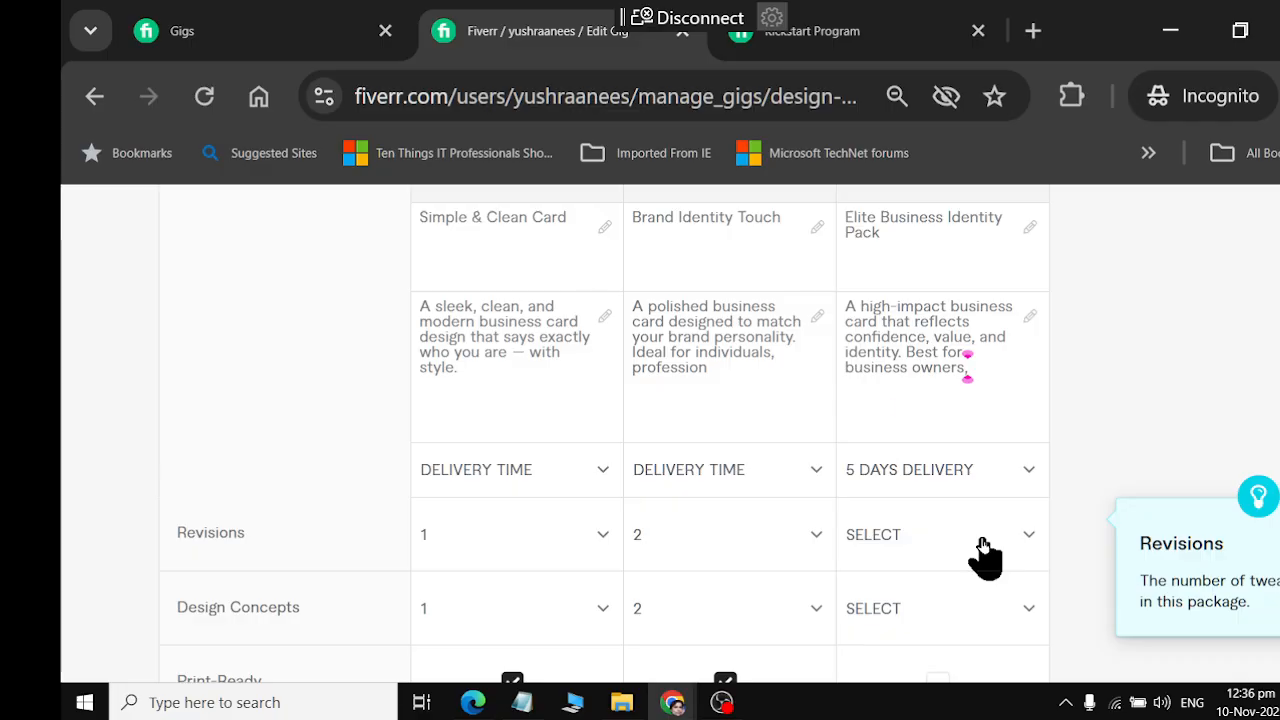
pyautogui.click(982, 538)
pyautogui.scroll(-3, 955, 480)
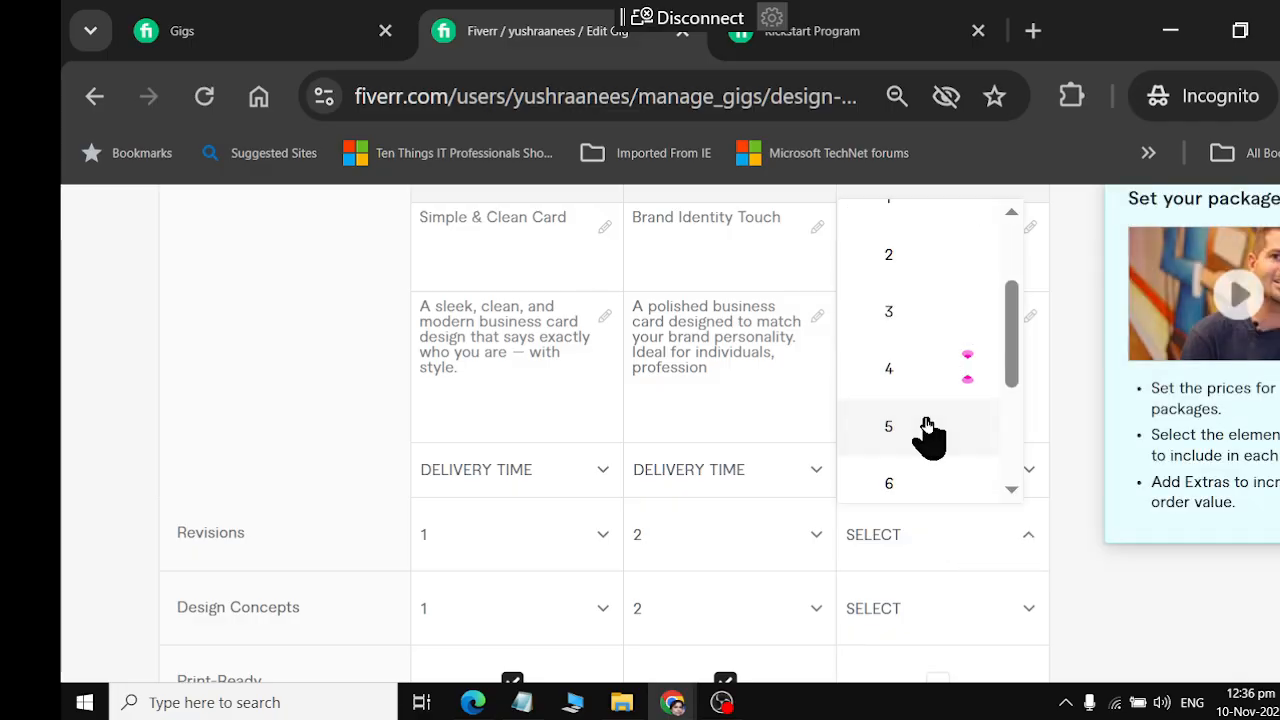
pyautogui.click(929, 432)
# Set the Premium package's Design Concepts to 5
pyautogui.scroll(-1, 968, 603)
pyautogui.click(925, 456)
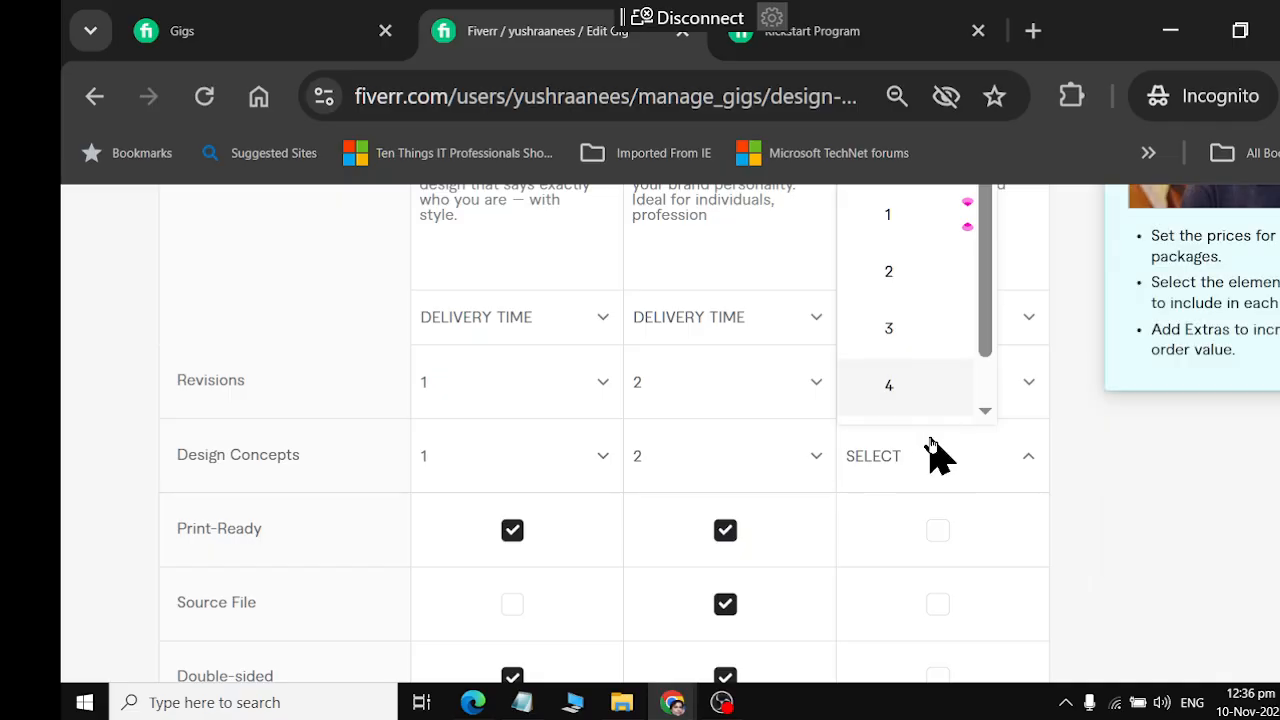
pyautogui.click(945, 480)
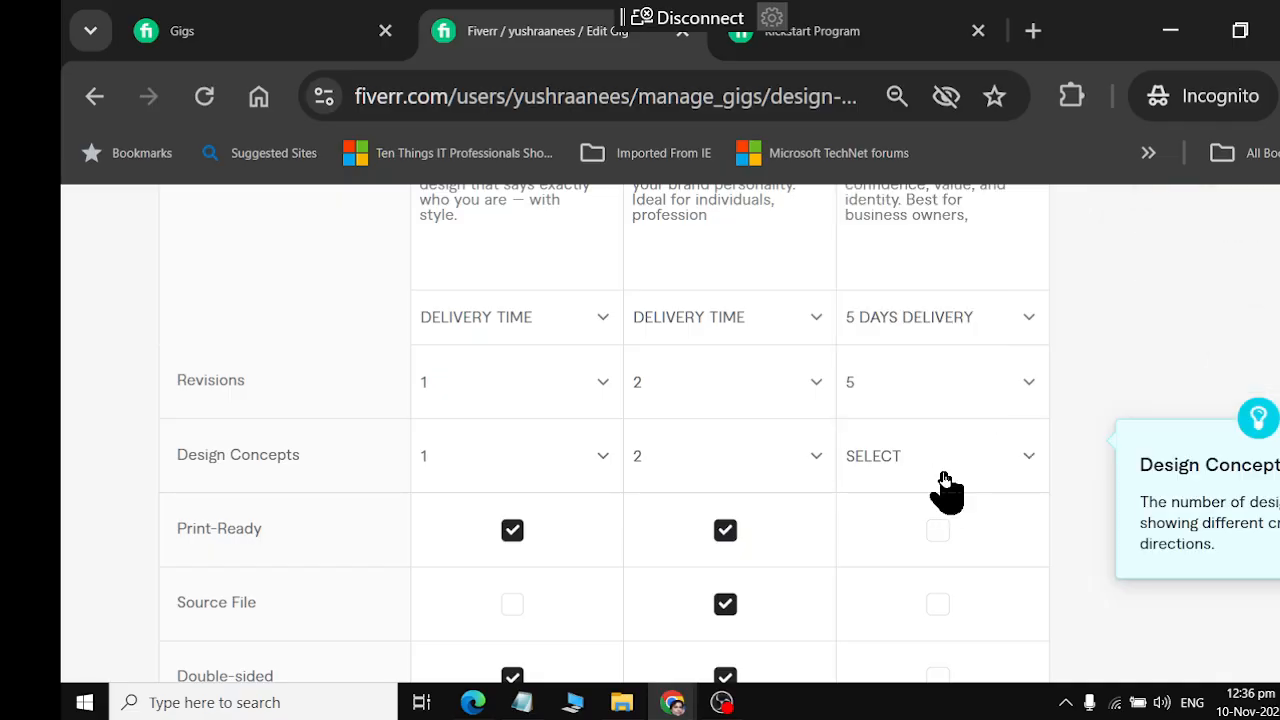
pyautogui.click(945, 470)
pyautogui.scroll(-1, 929, 400)
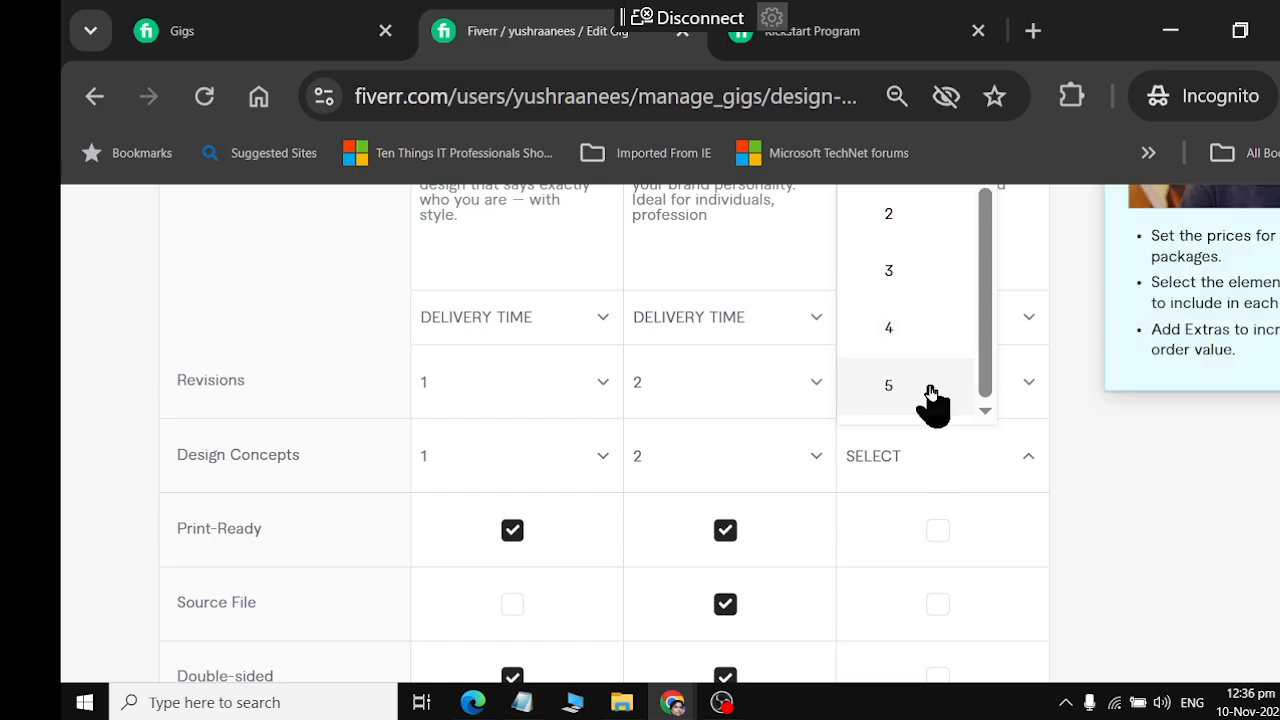
pyautogui.click(932, 396)
# Change the Premium package's number of revisions to Unlimited
pyautogui.click(937, 390)
pyautogui.scroll(-2, 966, 314)
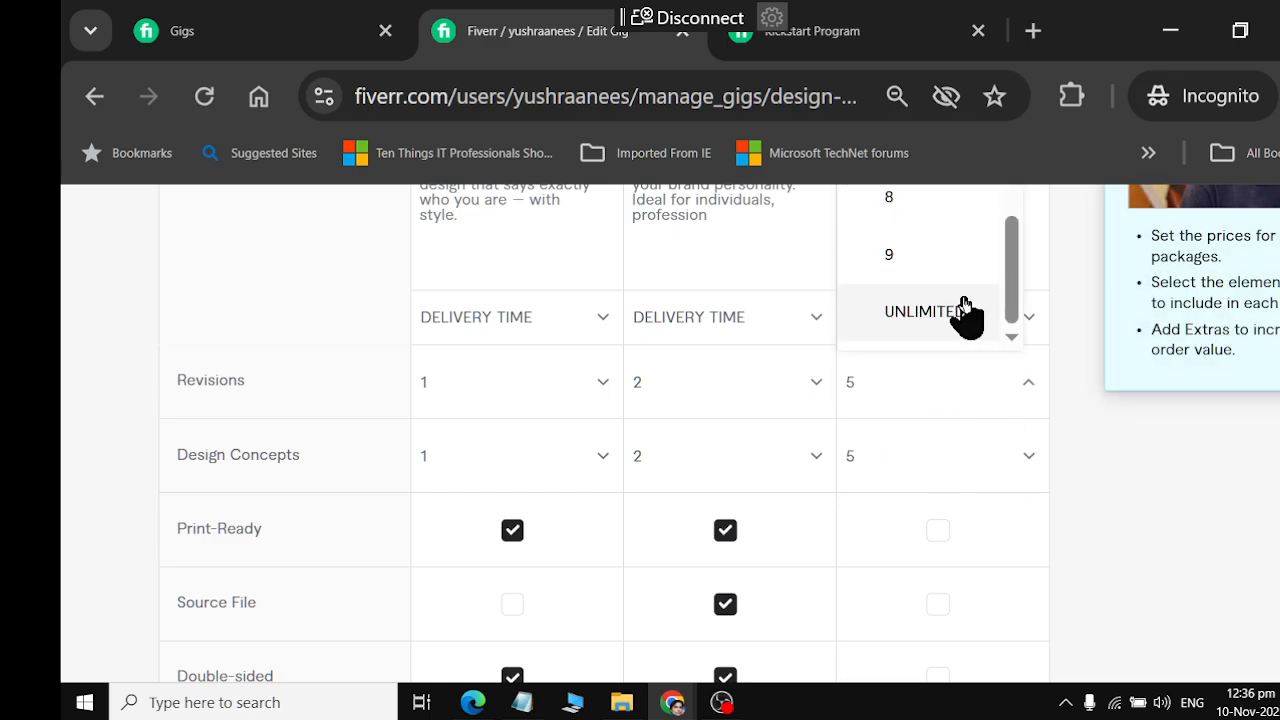
pyautogui.click(966, 314)
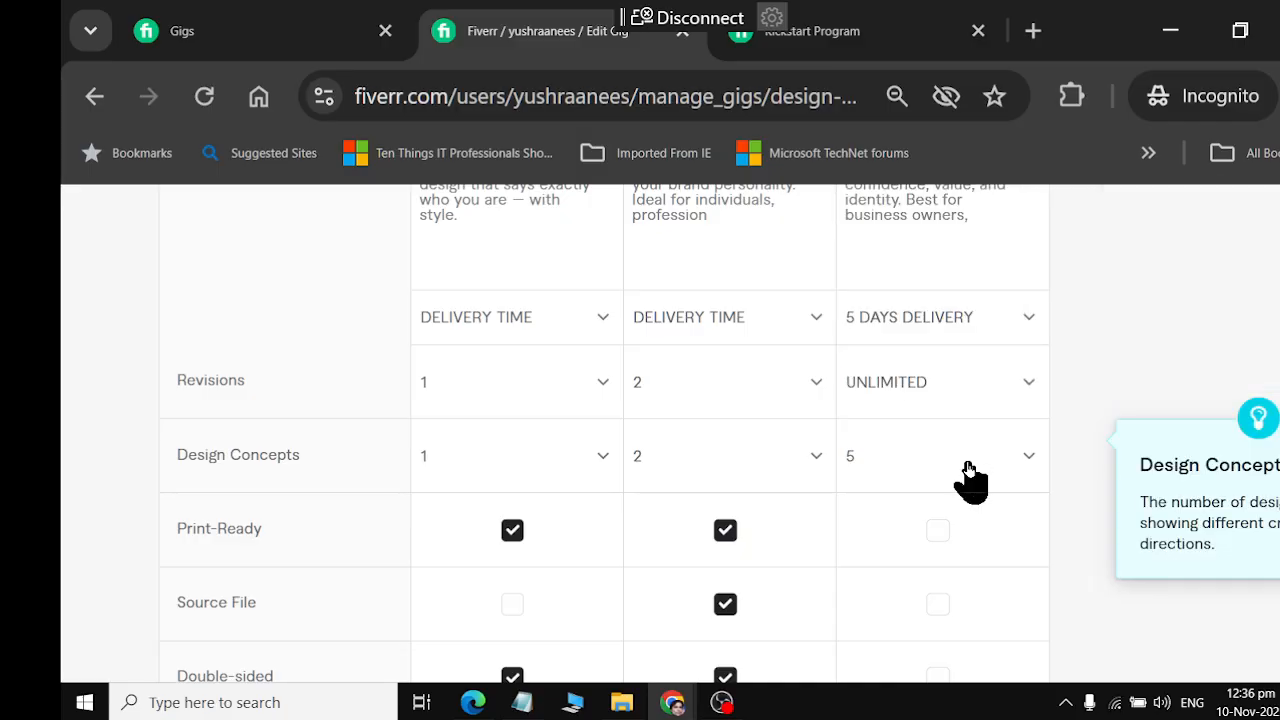
# Include Print-Ready, Source File, Double-sided and Email signature in the Premium package
pyautogui.click(939, 535)
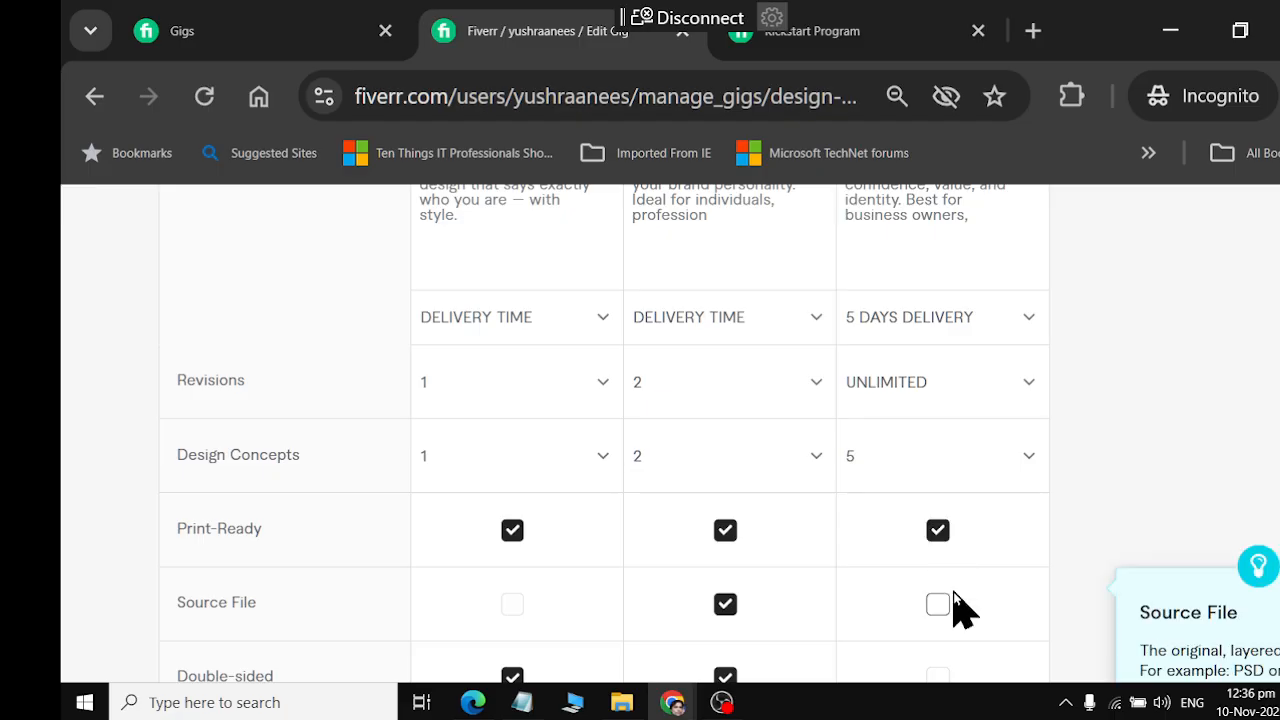
pyautogui.click(939, 604)
pyautogui.scroll(-1, 949, 560)
pyautogui.click(946, 532)
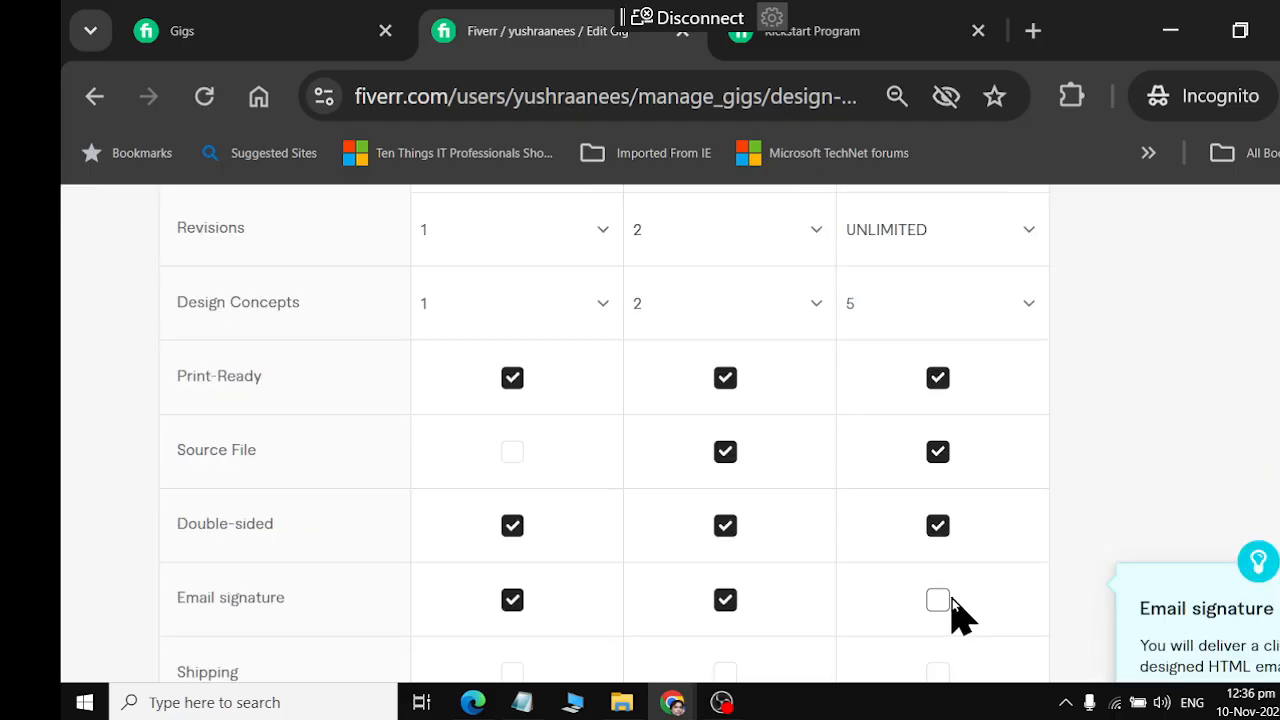
pyautogui.click(952, 598)
# Set the Premium package's price to $35
pyautogui.scroll(-1, 952, 598)
pyautogui.click(497, 594)
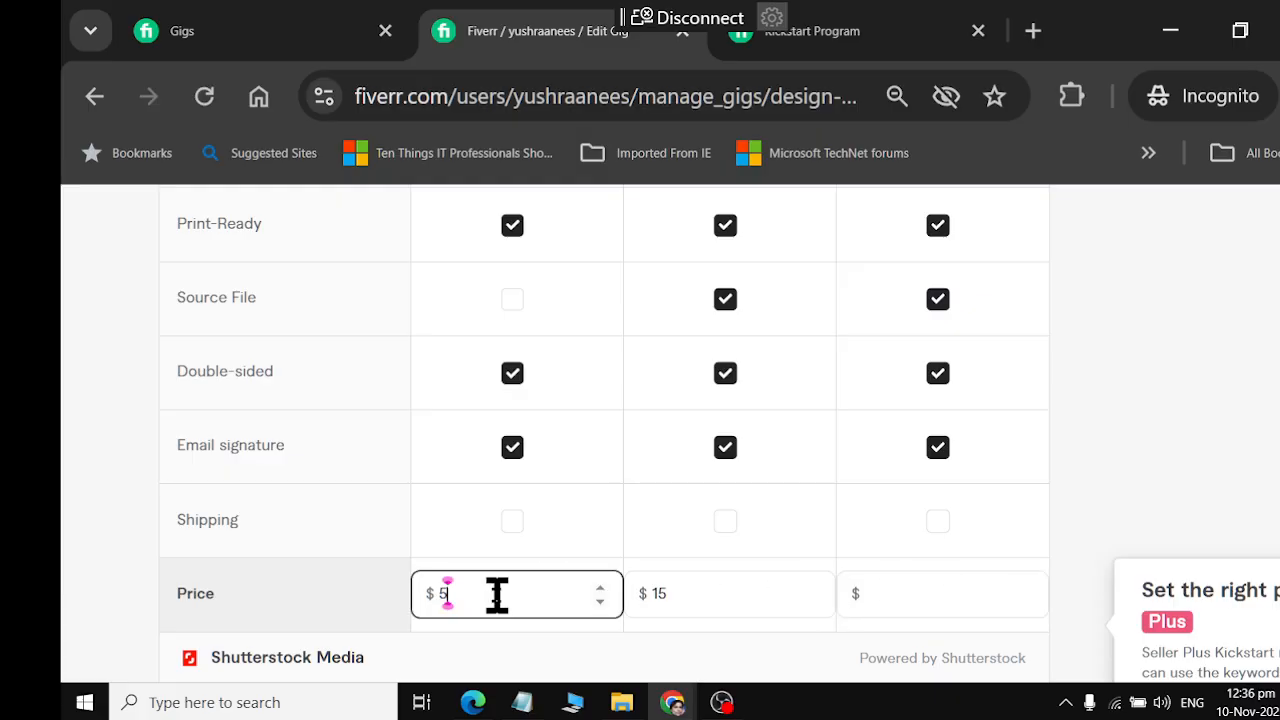
pyautogui.click(888, 594)
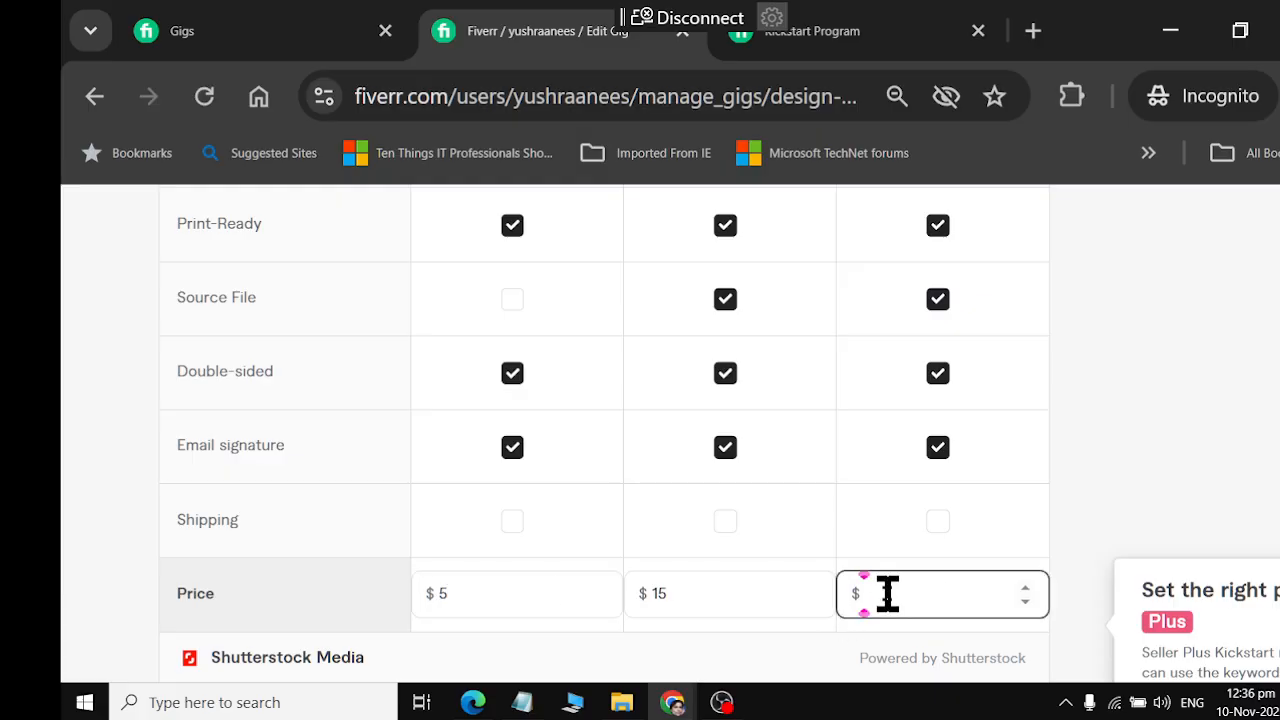
pyautogui.write('35')
# Review the filled-in packages table and set the Premium package's delivery time to 2 days
pyautogui.scroll(7, 634, 491)
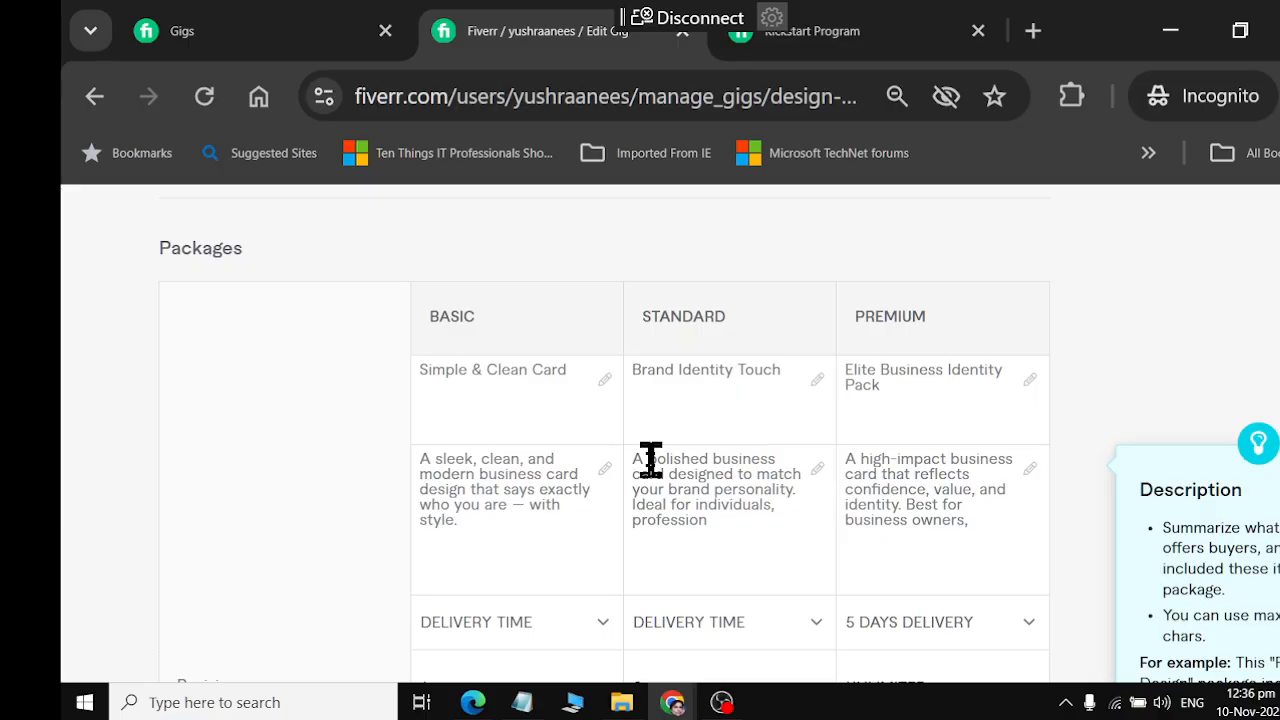
pyautogui.scroll(-10, 651, 460)
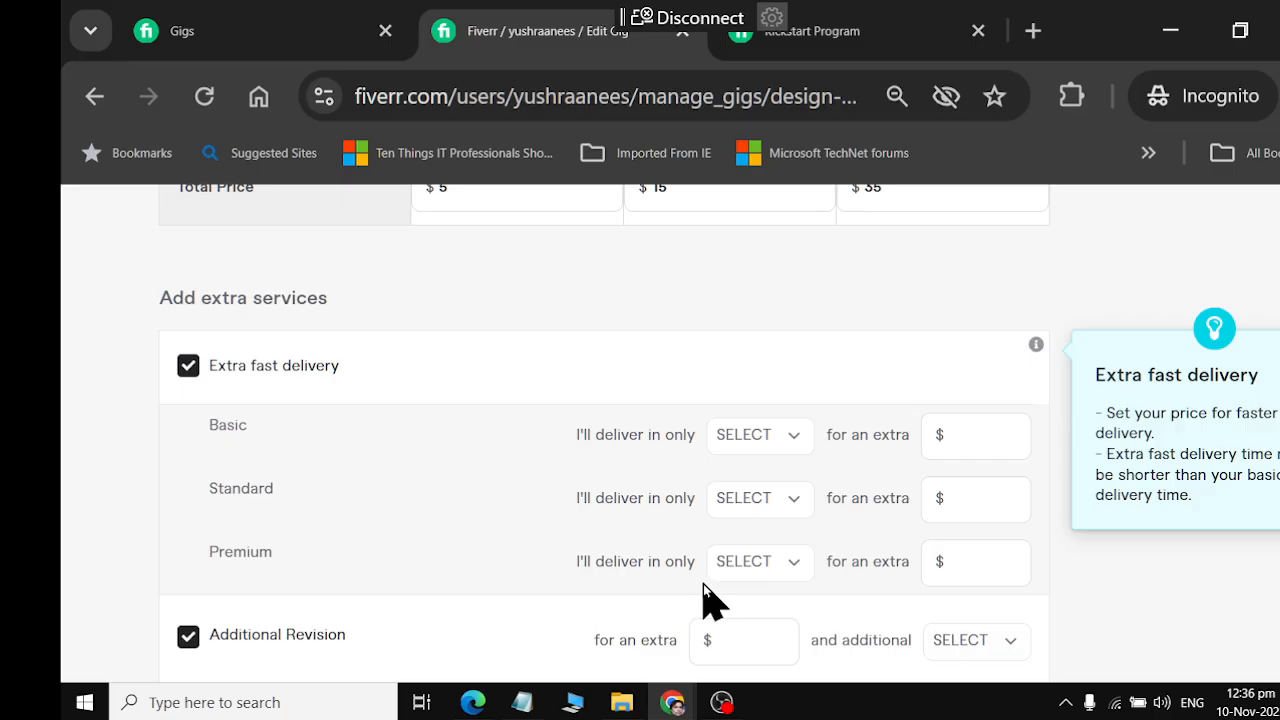
pyautogui.scroll(7, 728, 600)
pyautogui.scroll(5, 731, 600)
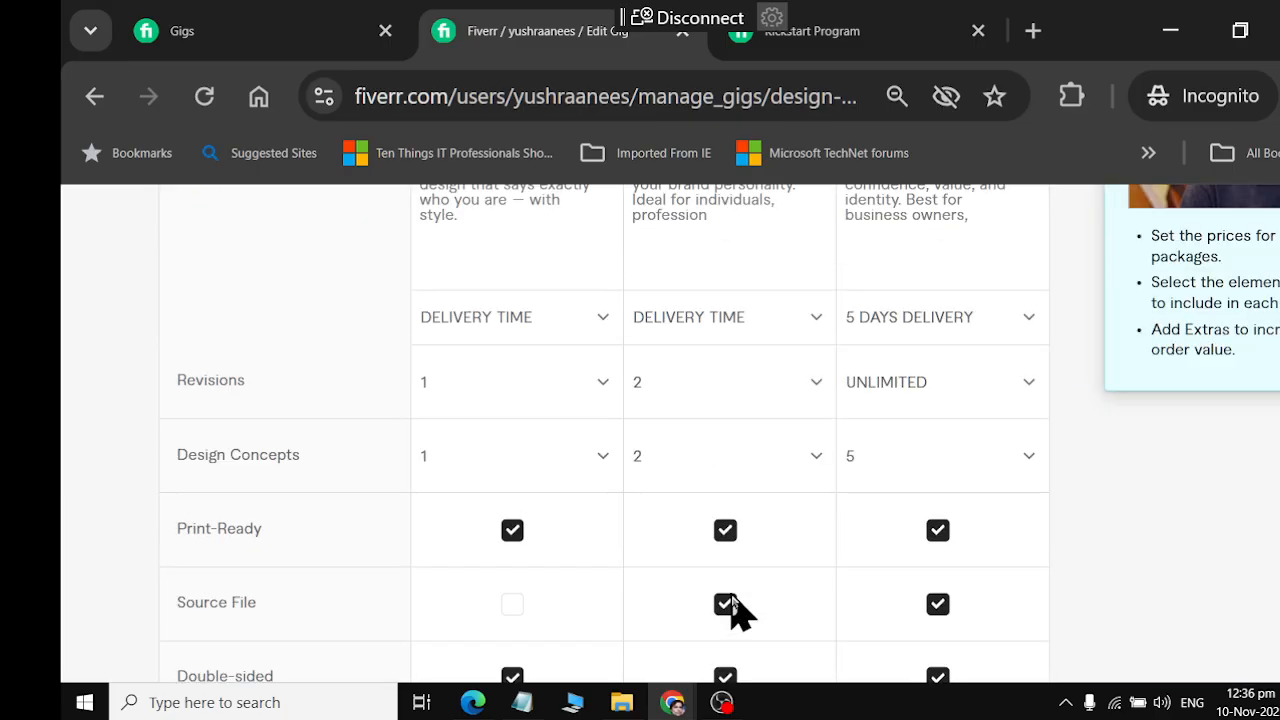
pyautogui.scroll(-2, 768, 589)
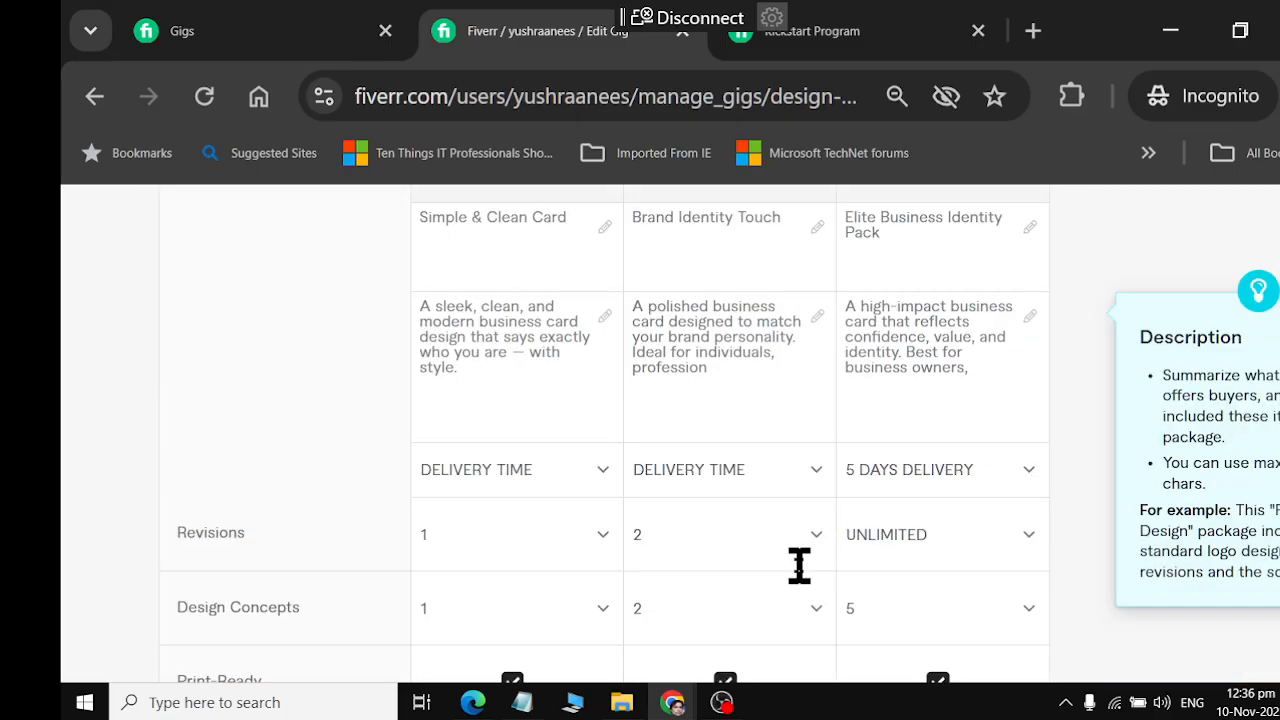
pyautogui.click(972, 482)
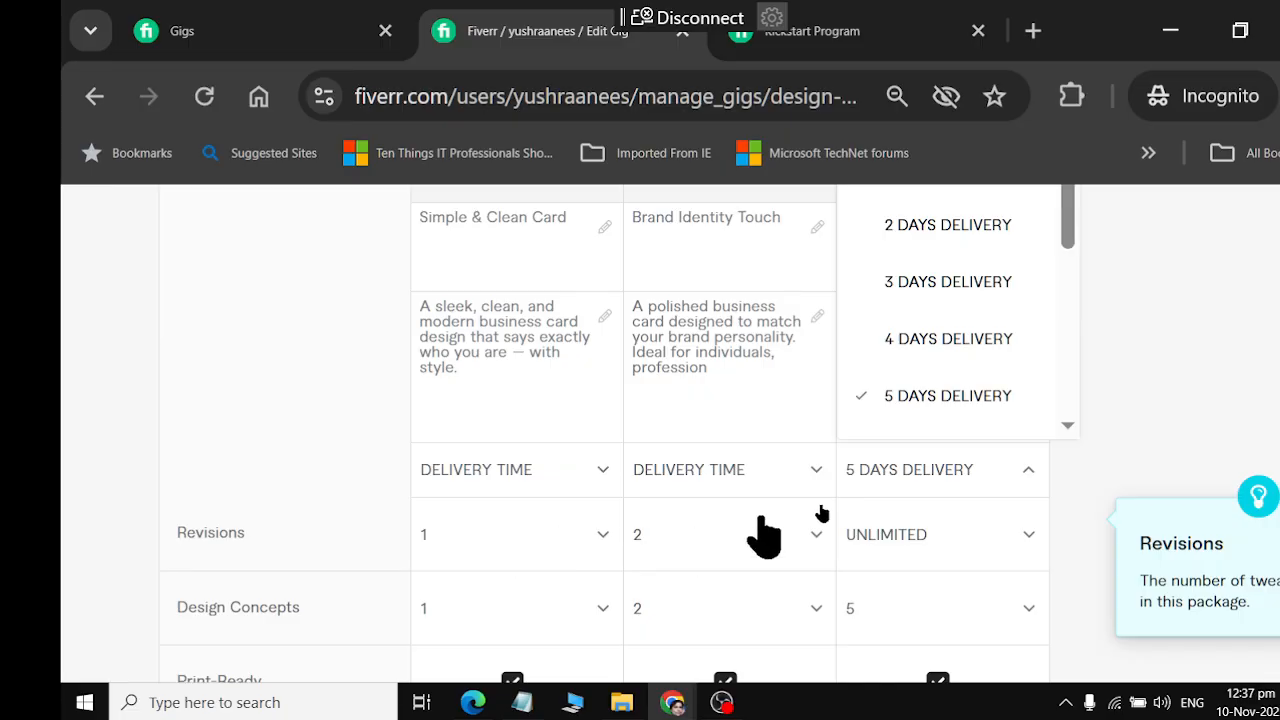
pyautogui.click(934, 250)
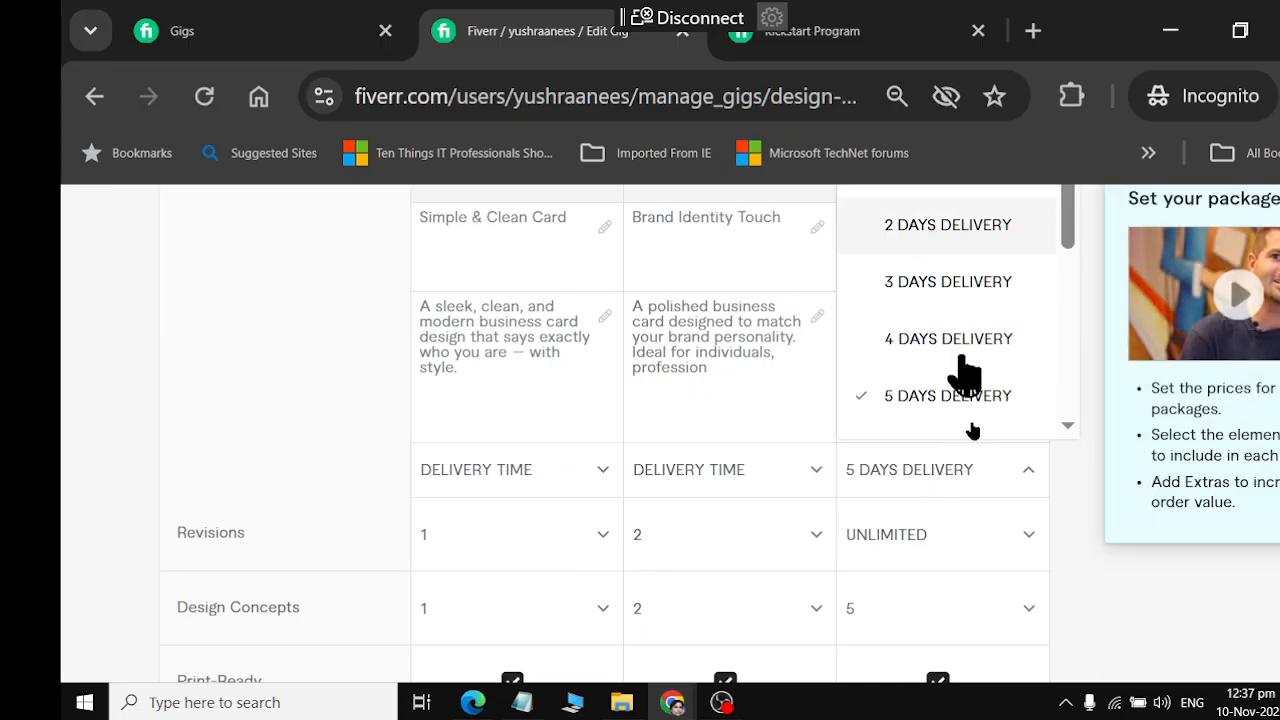
# Review the packages table from the package titles to the total prices, and the extra services section beneath it
pyautogui.scroll(2, 1015, 538)
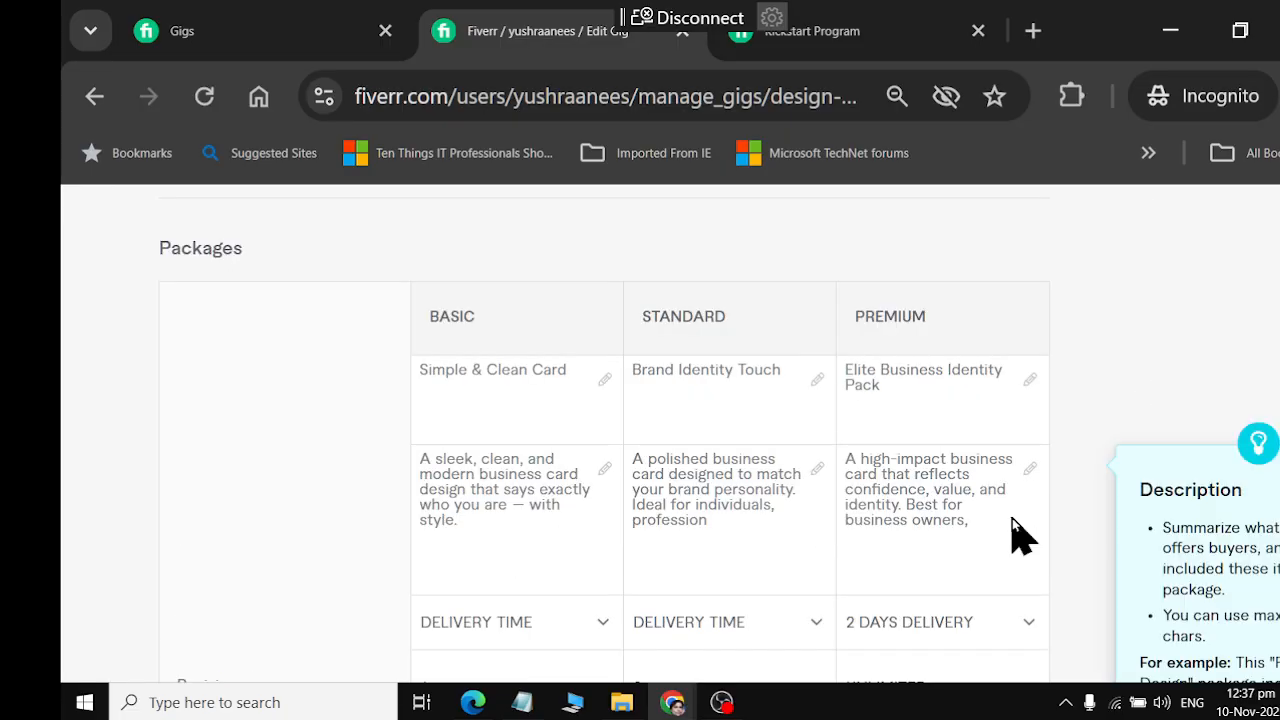
pyautogui.scroll(-2, 1012, 520)
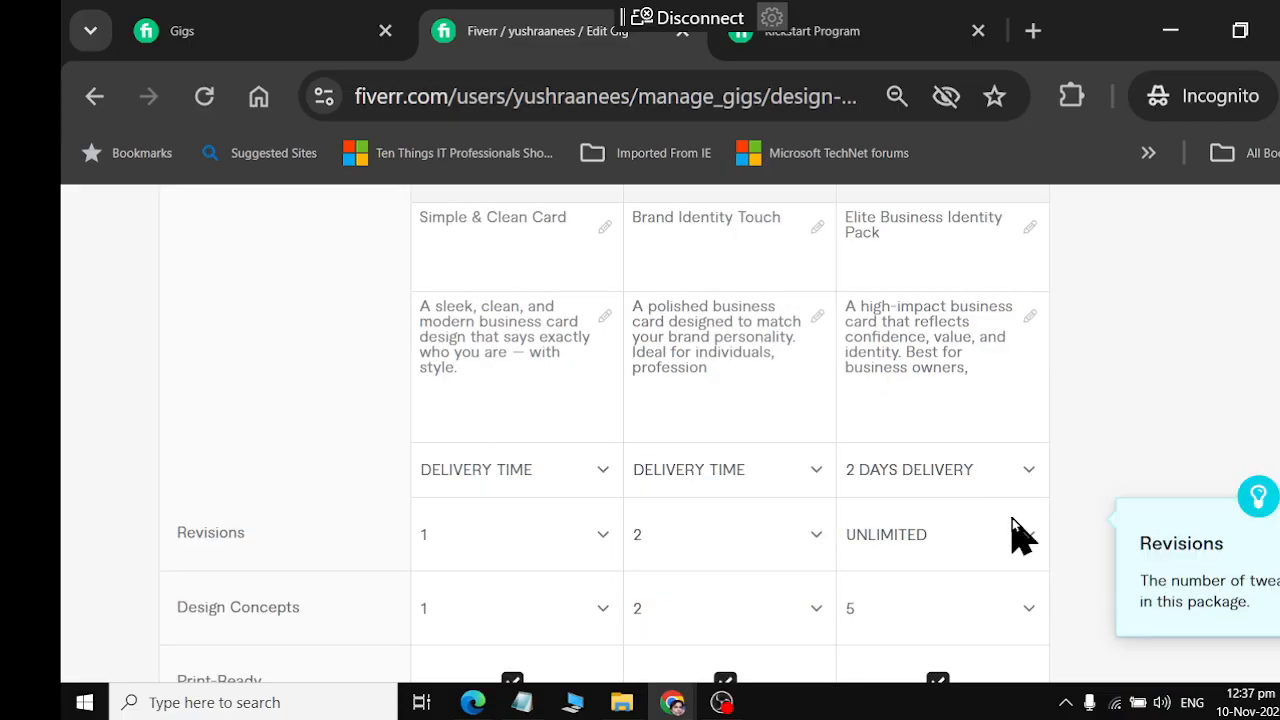
pyautogui.scroll(-3, 1012, 520)
pyautogui.scroll(-5, 1013, 530)
pyautogui.scroll(2, 1013, 530)
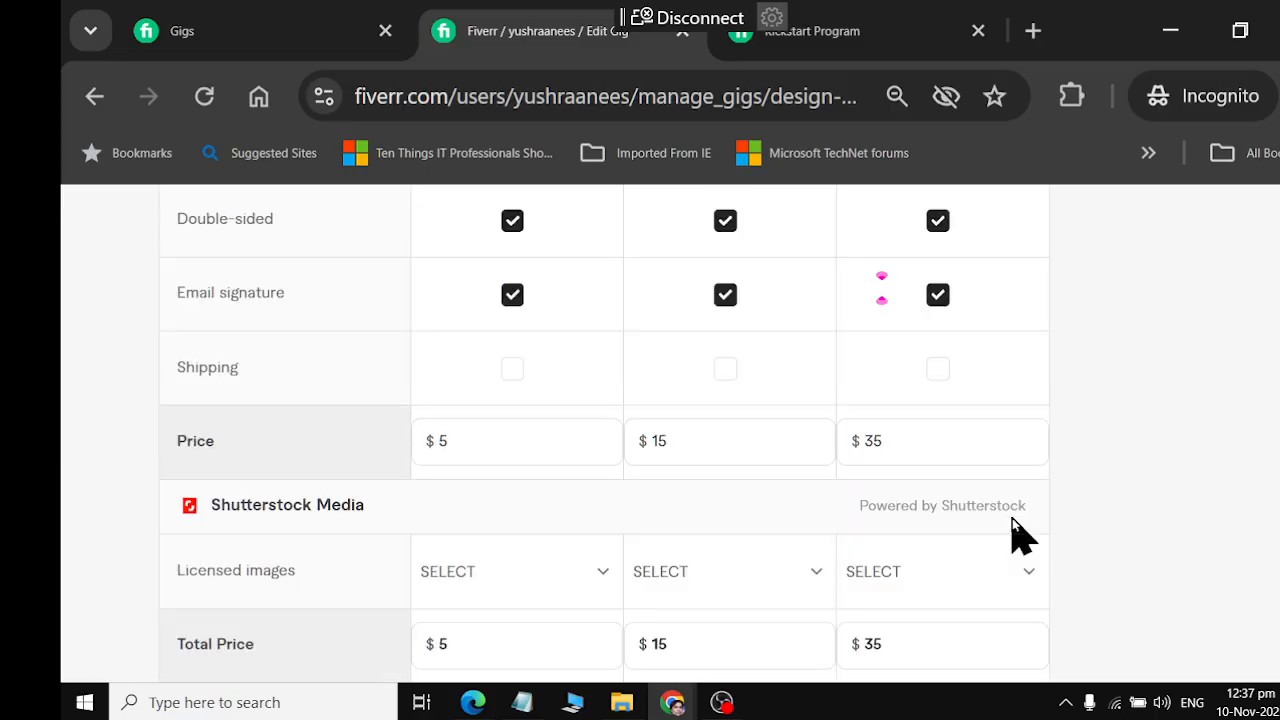
pyautogui.scroll(-2, 1012, 518)
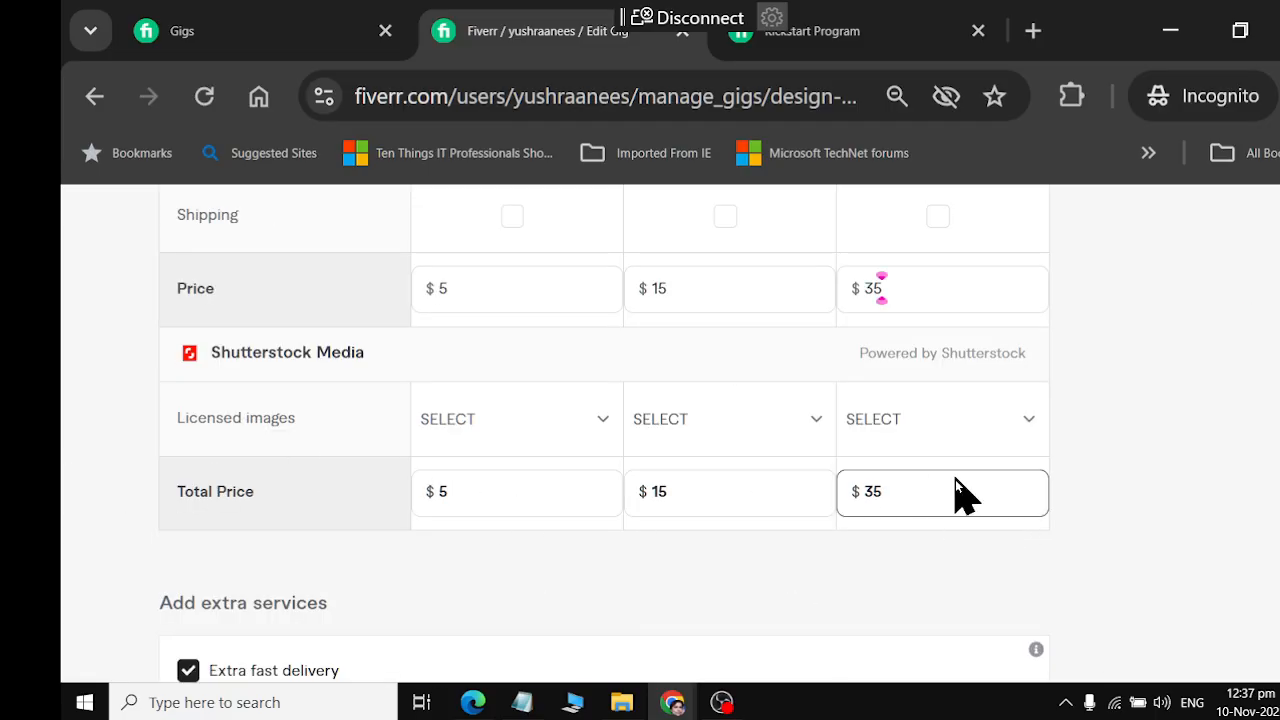
pyautogui.scroll(-2, 881, 492)
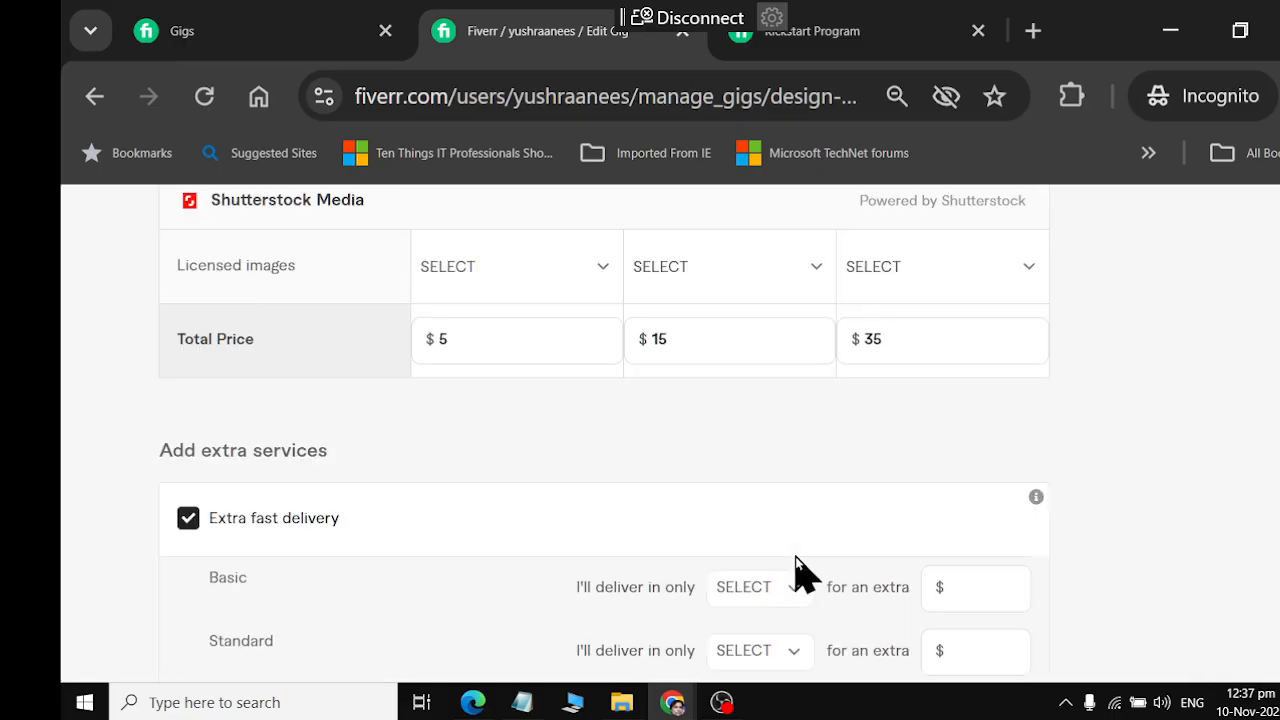
pyautogui.scroll(-2, 803, 573)
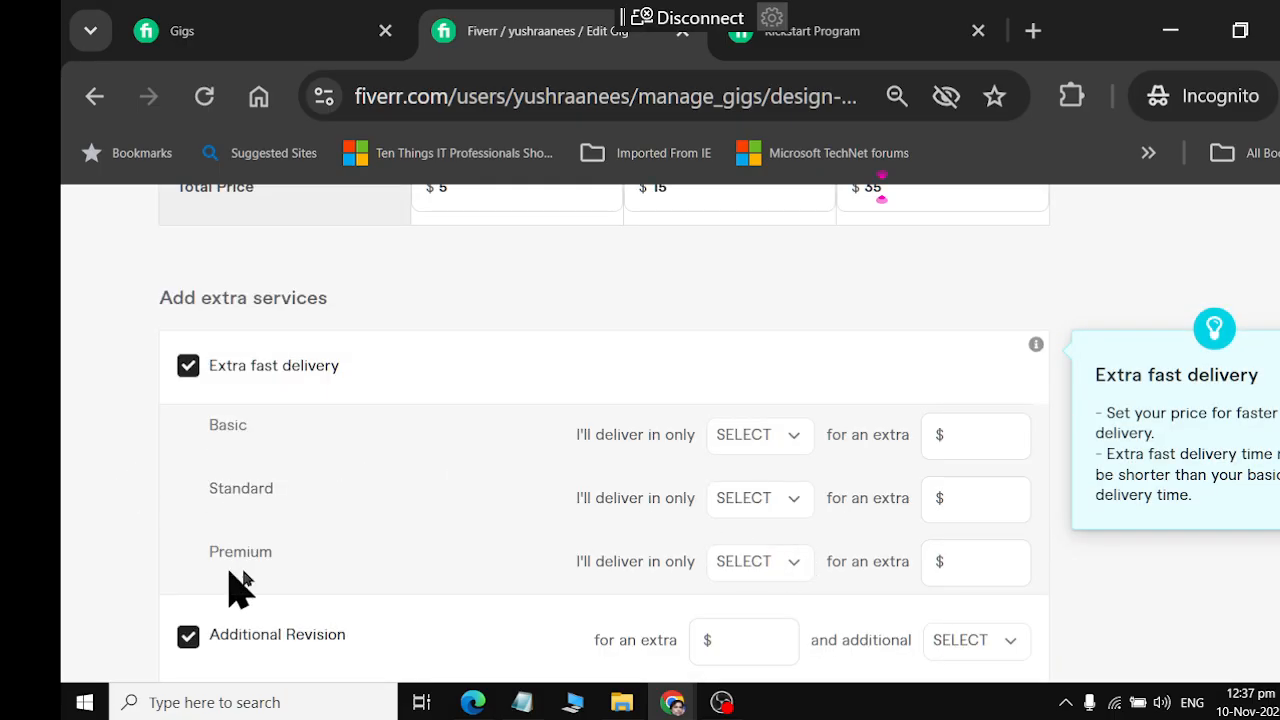
# Set the Basic package's extra fast delivery to 1 day for an extra $10
pyautogui.click(795, 440)
pyautogui.scroll(2, 826, 326)
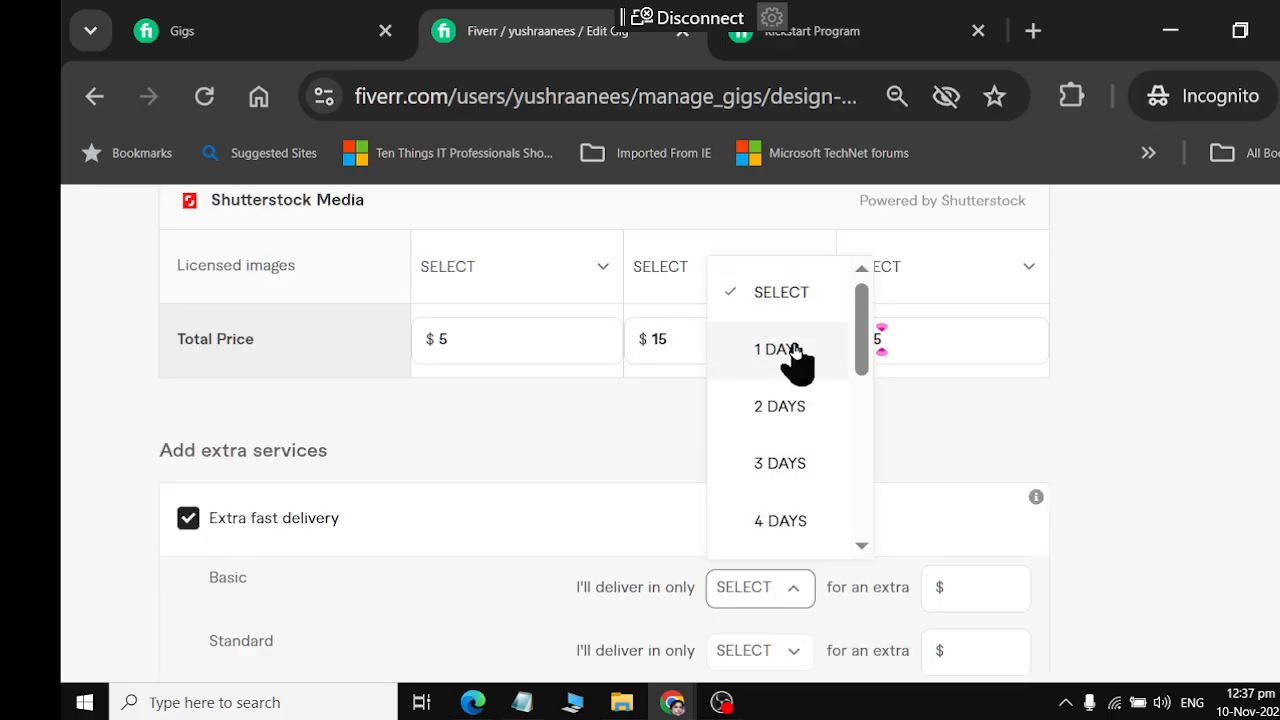
pyautogui.click(795, 350)
pyautogui.click(986, 587)
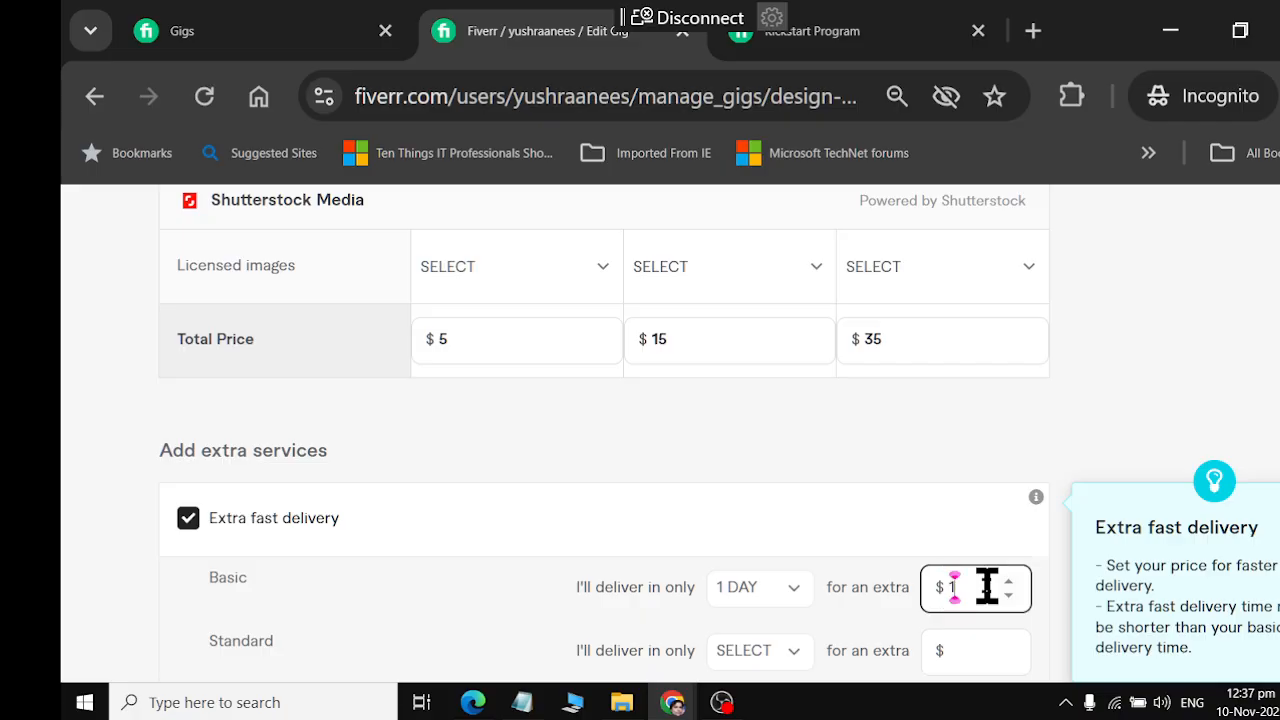
# Set the Standard package's extra fast delivery to 1 day for an extra $20
pyautogui.click(779, 656)
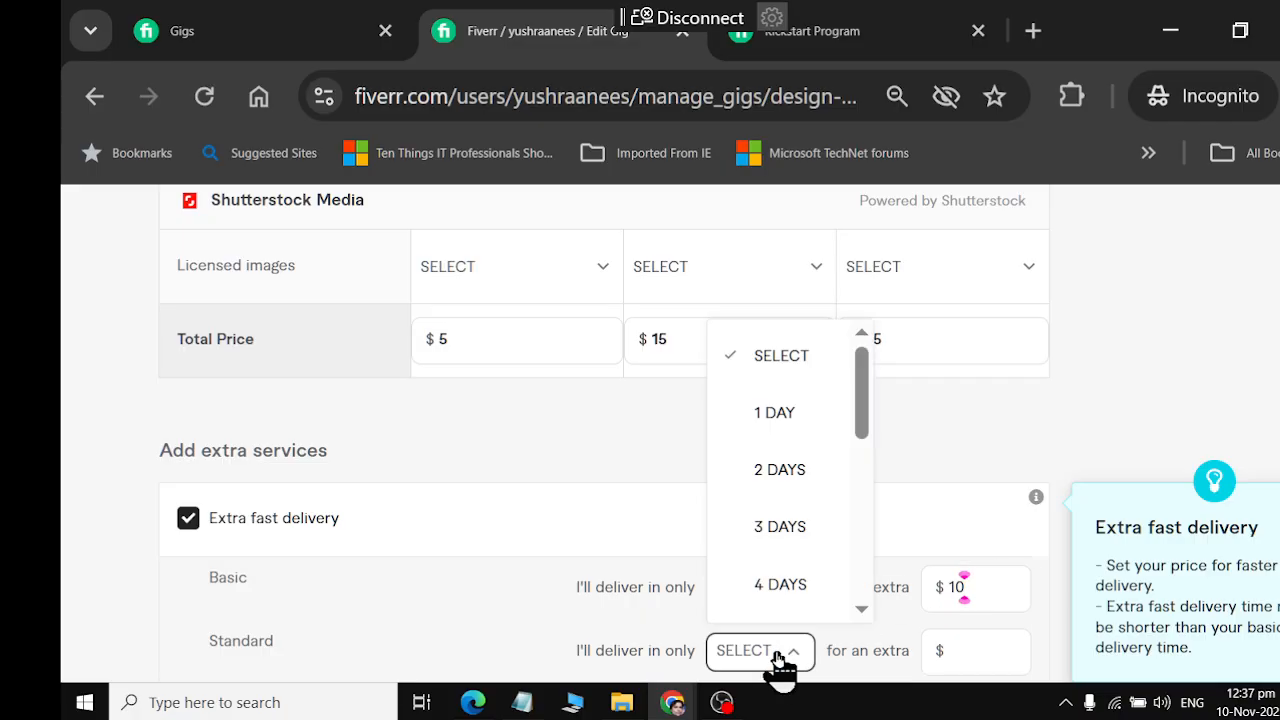
pyautogui.click(986, 652)
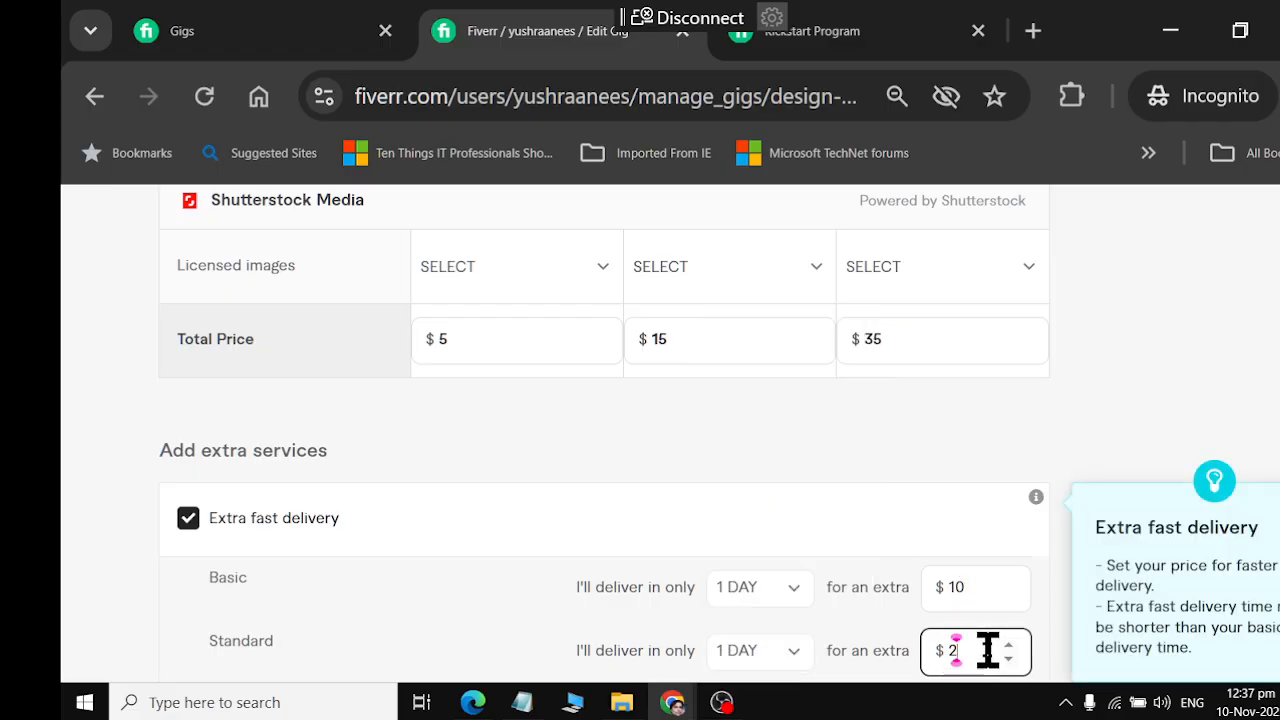
pyautogui.scroll(-2, 745, 515)
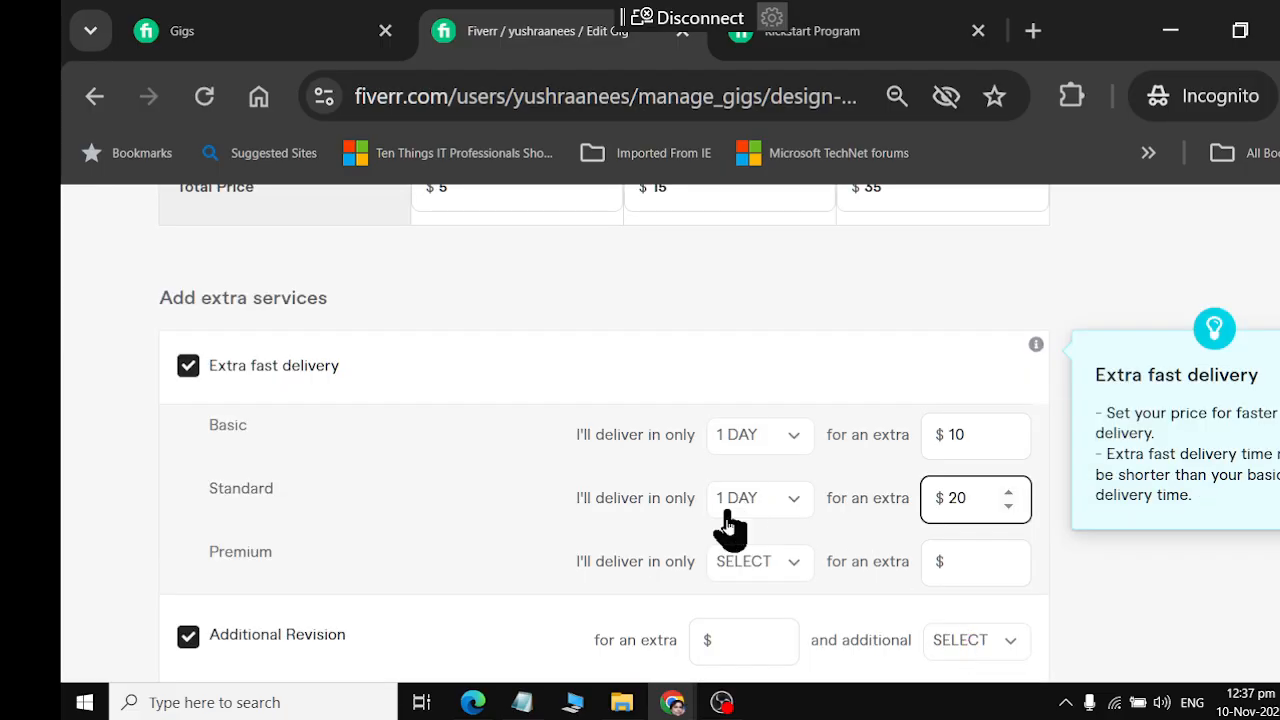
# Set the Premium package's extra fast delivery to 1 day for an extra $50
pyautogui.click(766, 568)
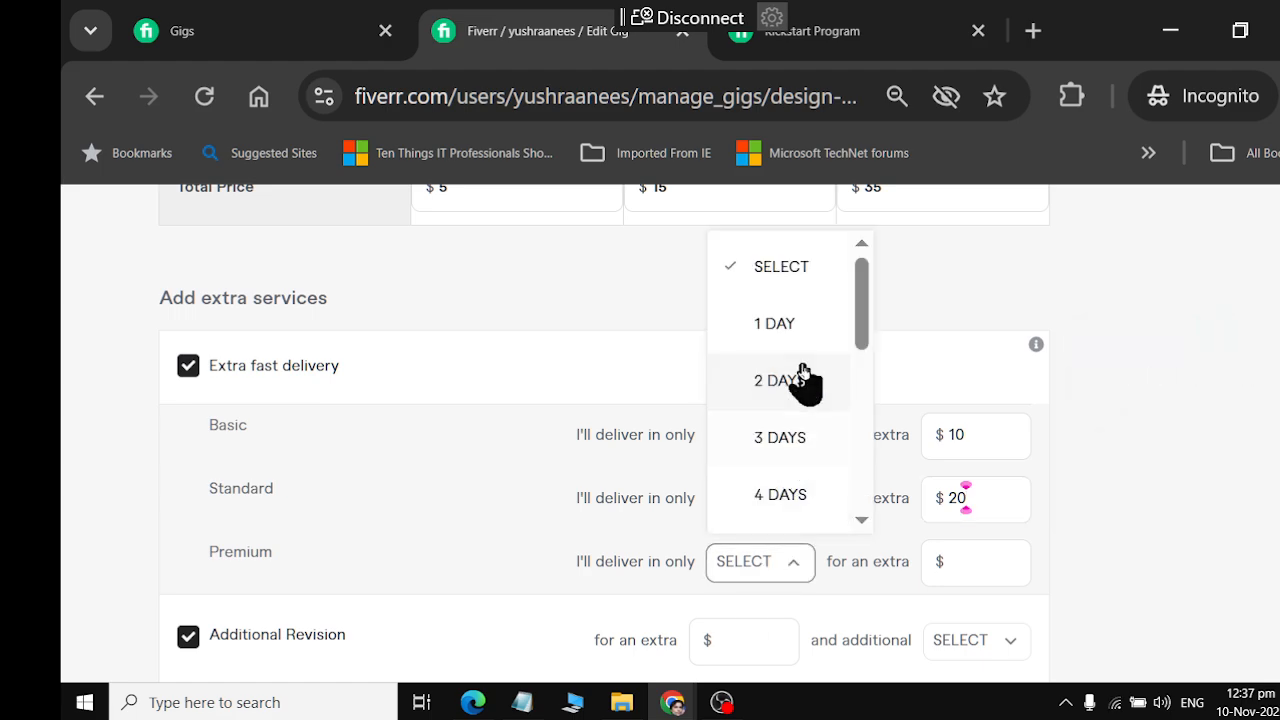
pyautogui.click(790, 324)
pyautogui.click(972, 563)
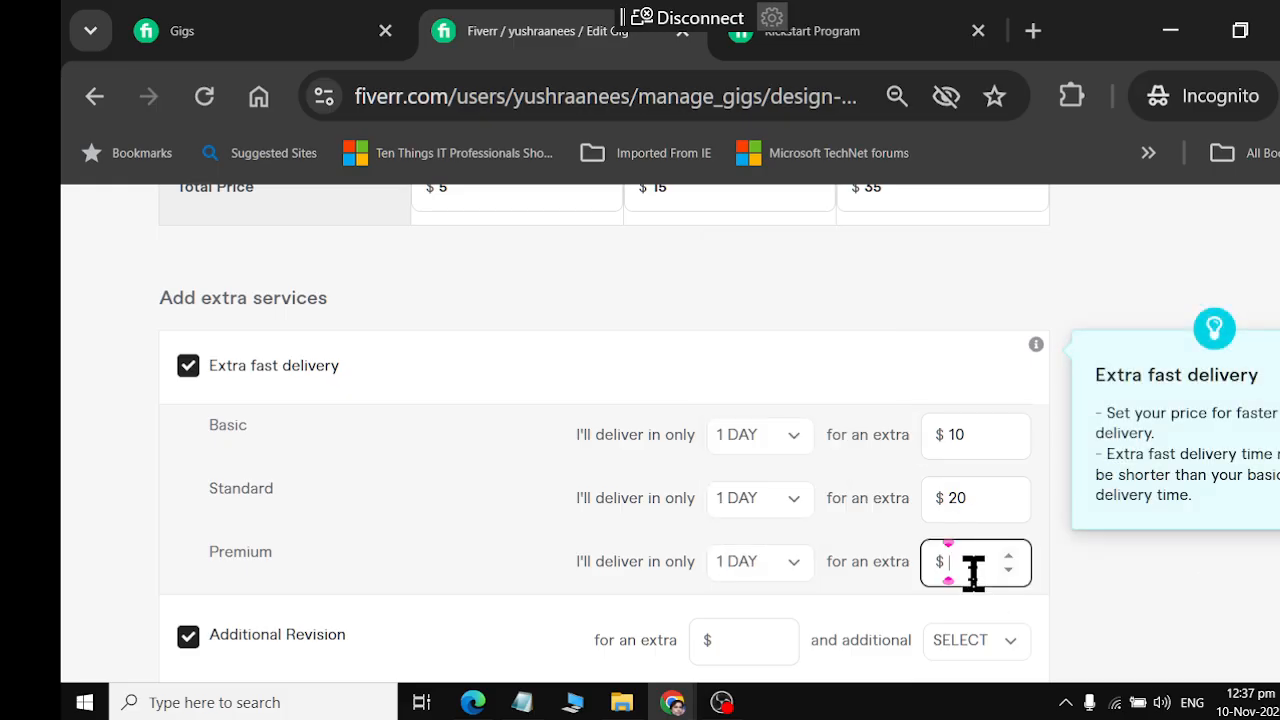
pyautogui.write('50')
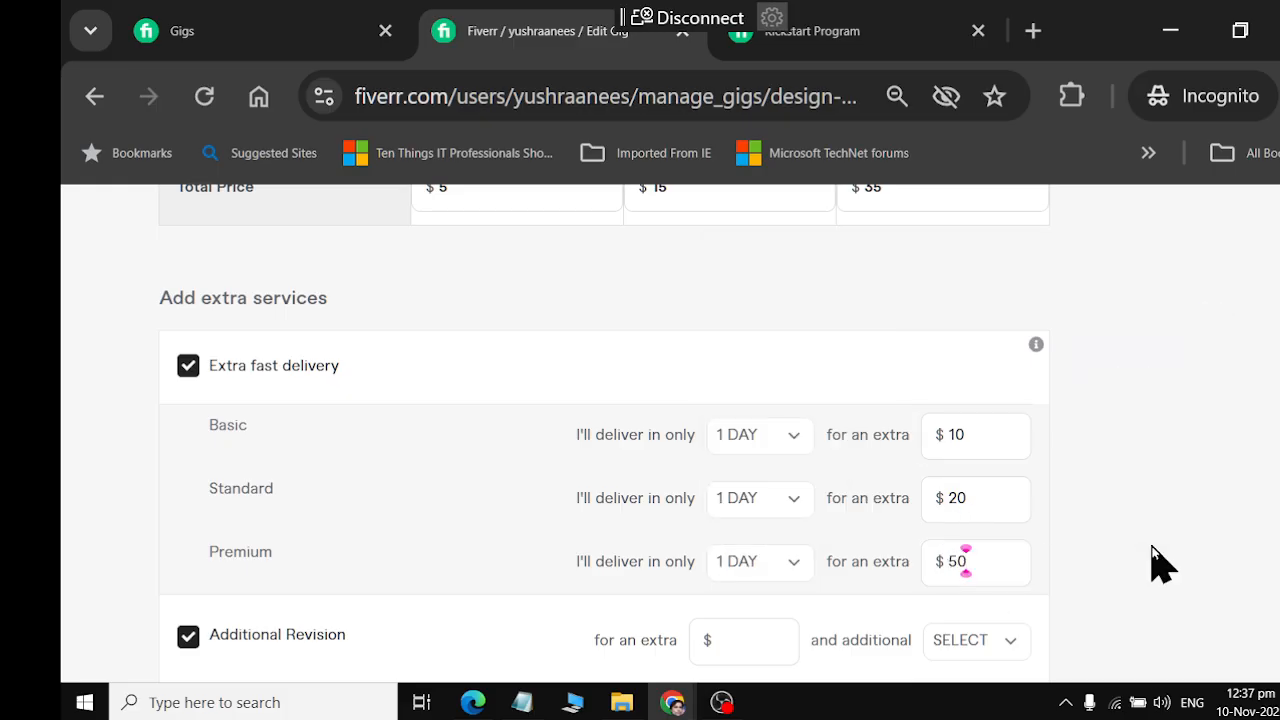
# Price the Additional Revision extra at $5 with 1 additional day
pyautogui.scroll(-2, 943, 480)
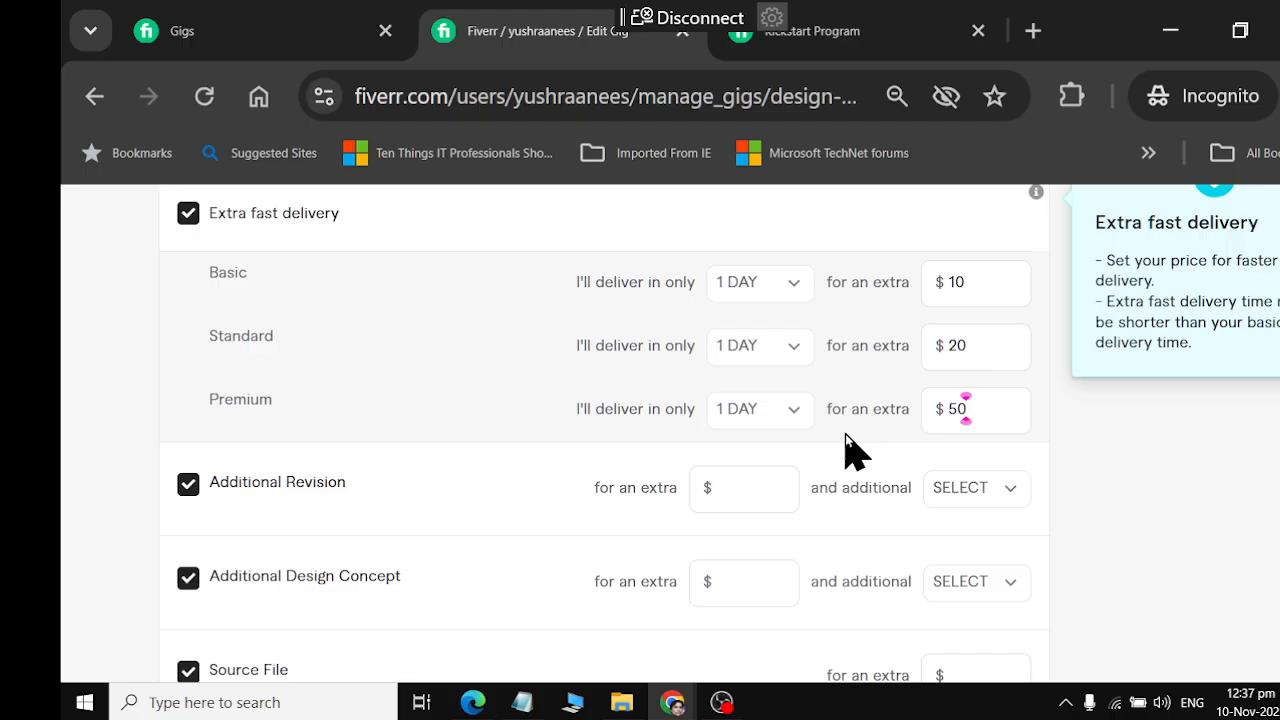
pyautogui.click(734, 482)
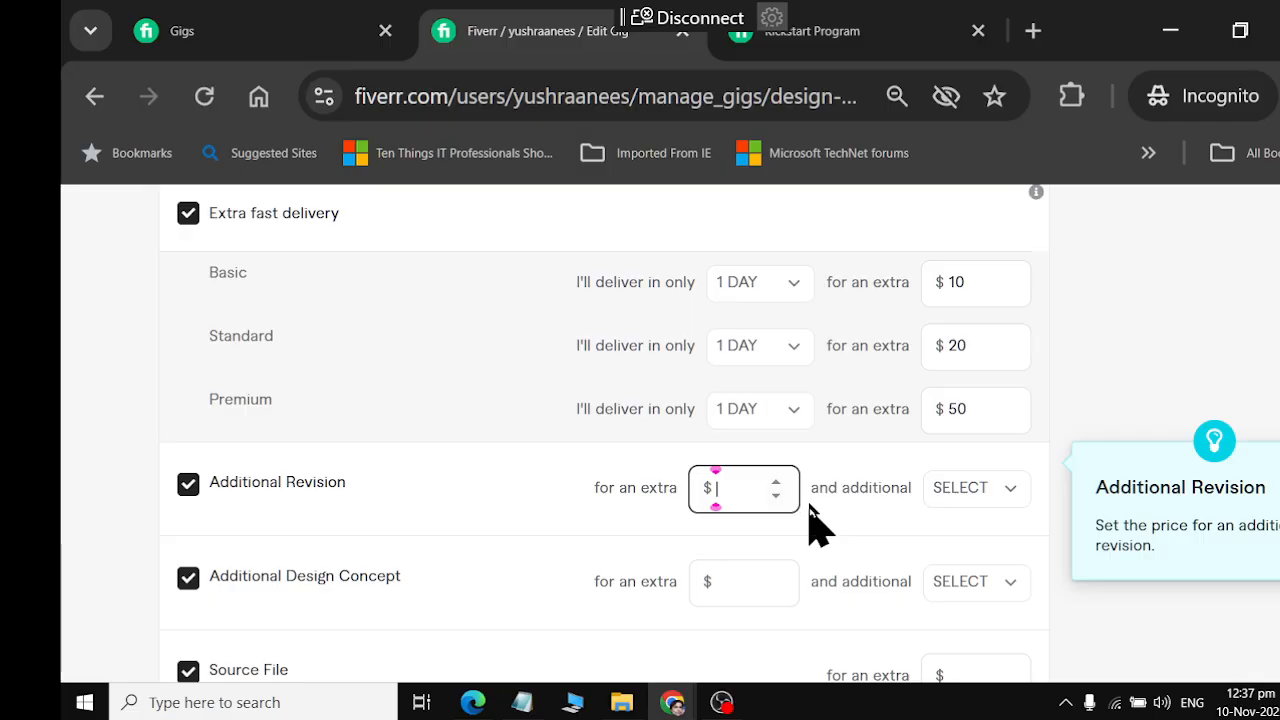
pyautogui.write('5')
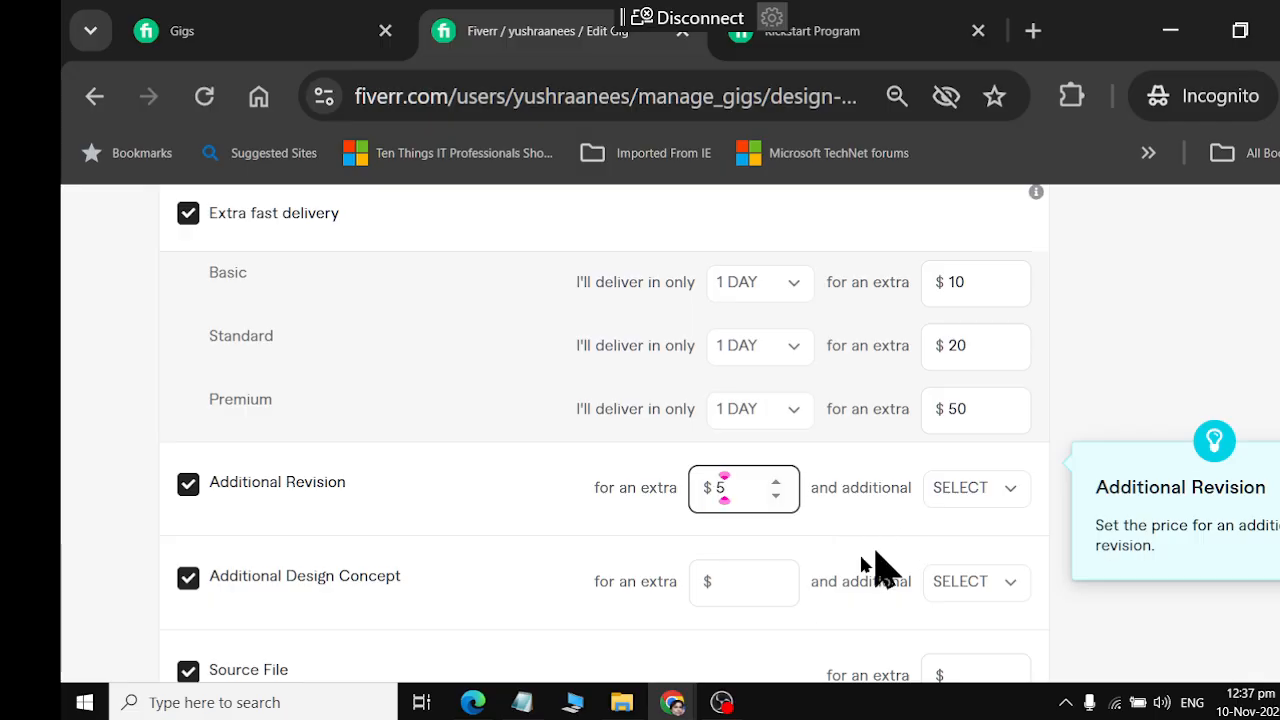
pyautogui.click(994, 494)
pyautogui.click(1002, 258)
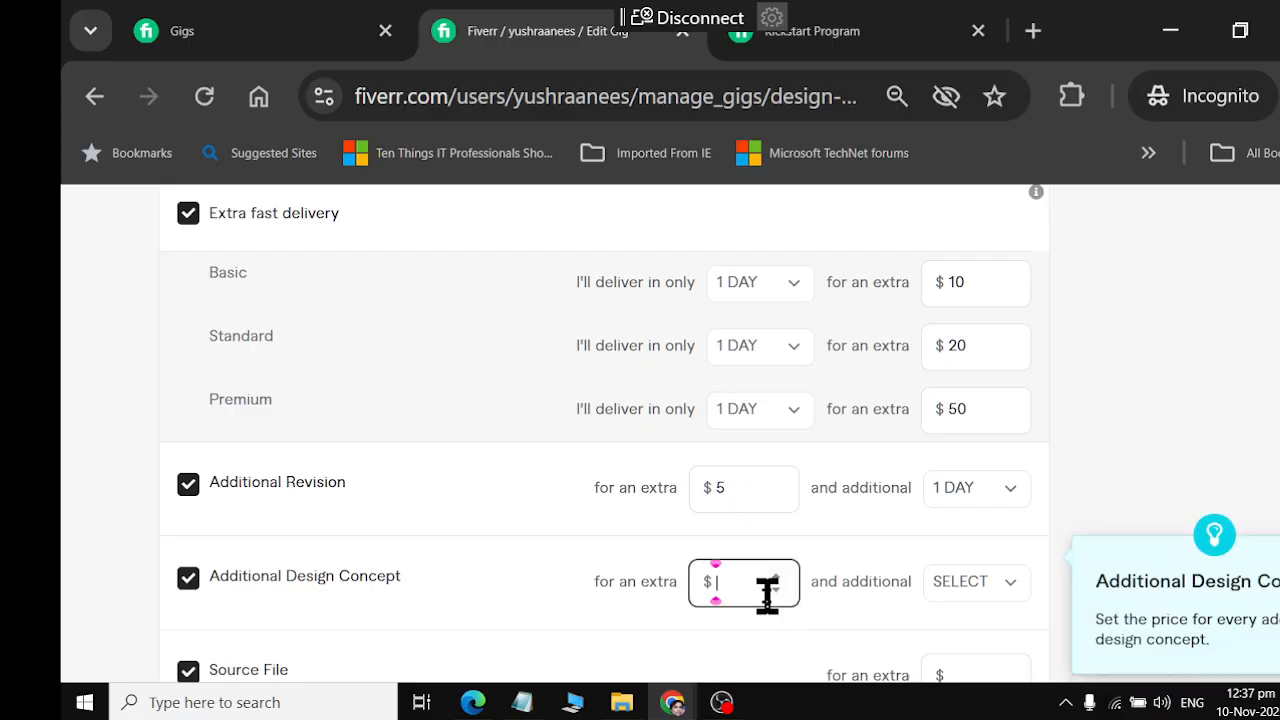
# Price the Additional Design Concept extra at $5 with 1 additional day
pyautogui.write('5')
pyautogui.scroll(-2, 785, 550)
pyautogui.click(965, 440)
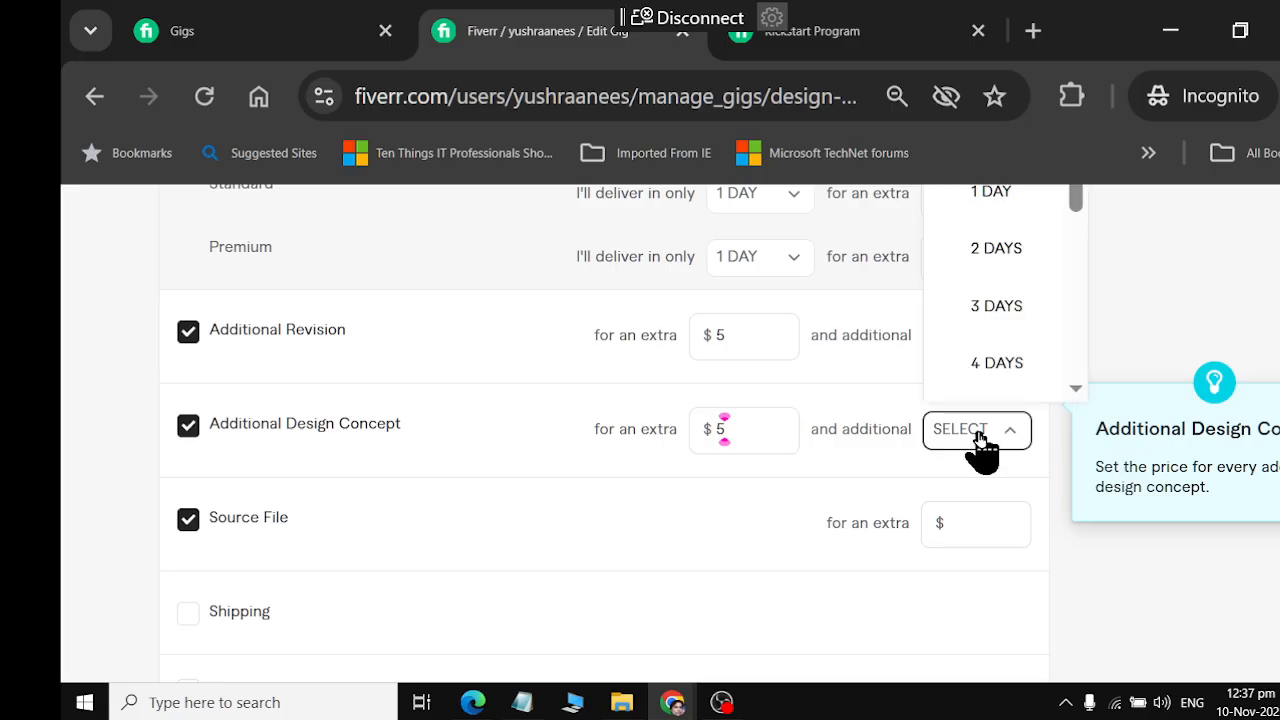
pyautogui.click(1014, 202)
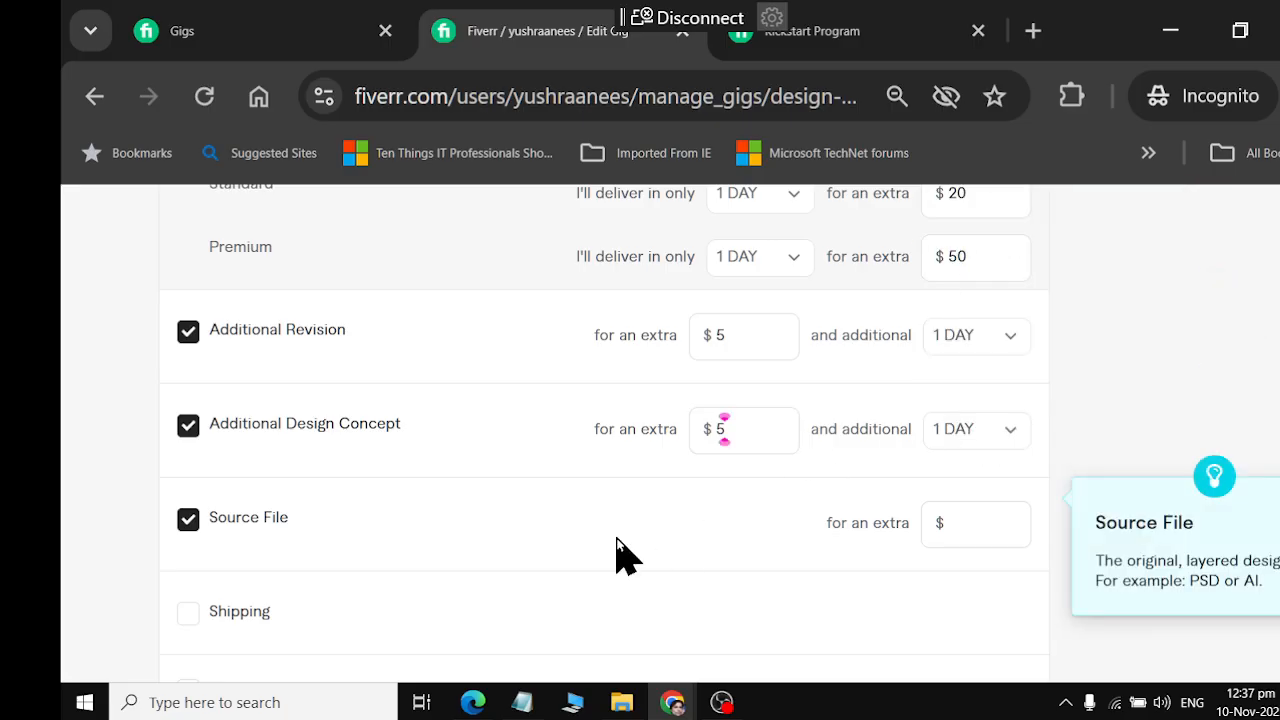
# Set the Source File extra's price to $5
pyautogui.click(968, 520)
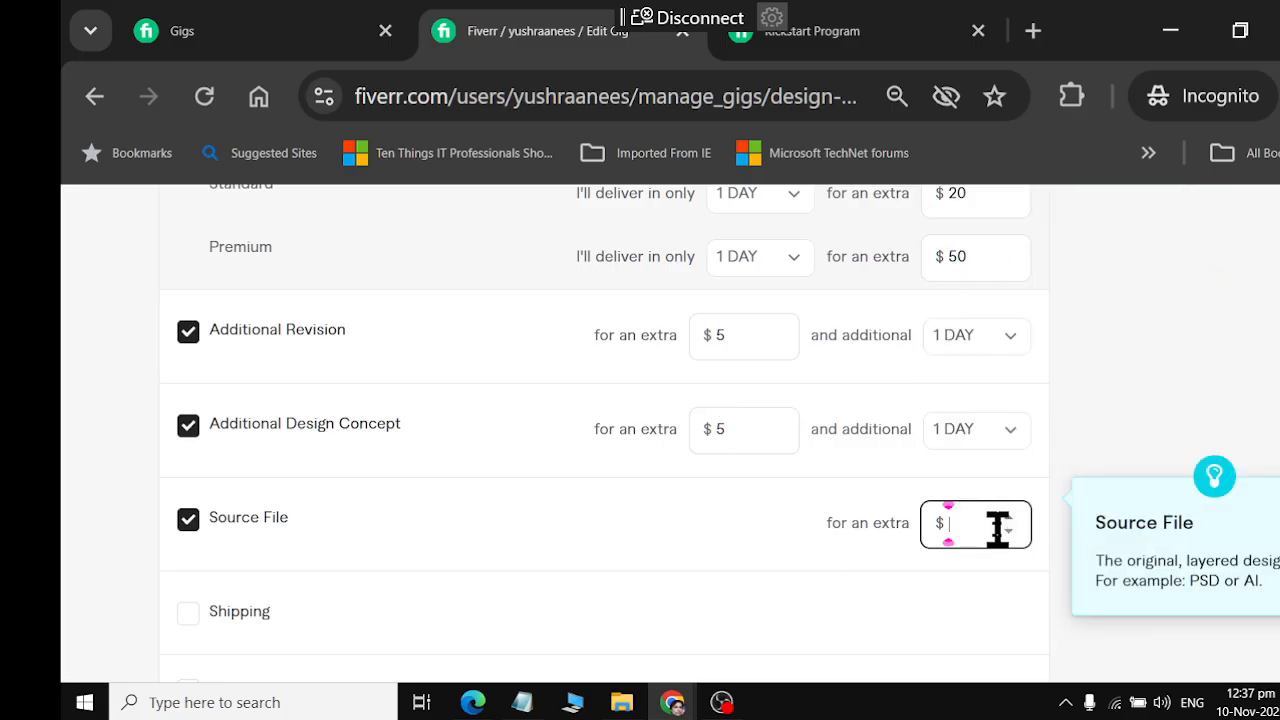
pyautogui.scroll(-2, 555, 535)
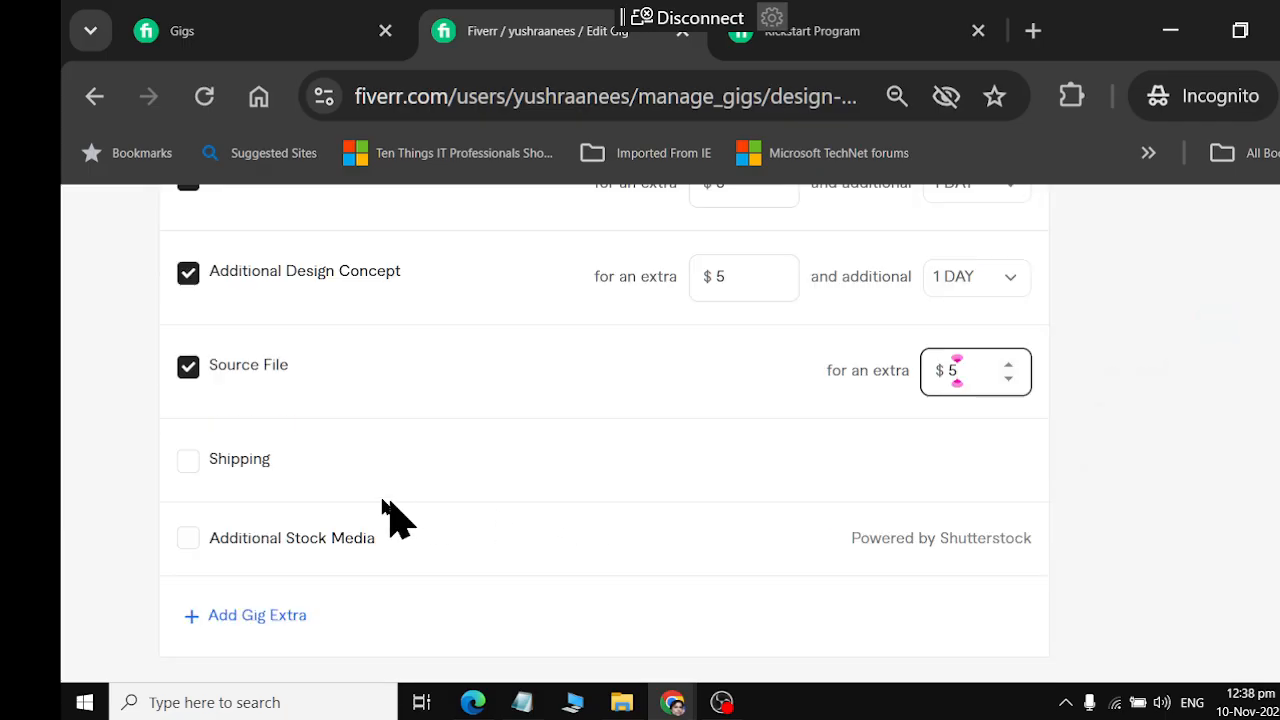
pyautogui.scroll(-2, 313, 512)
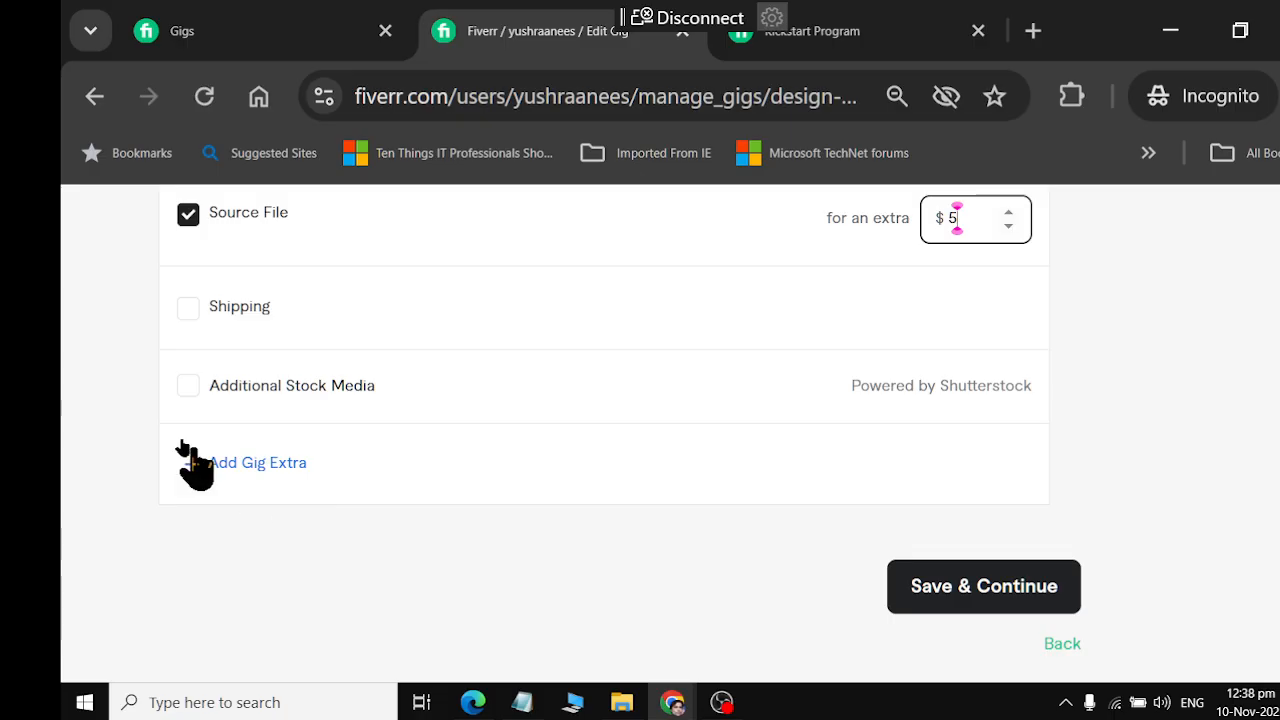
# Look over the packages and extra services once more and try to save the page and continue
pyautogui.scroll(10, 833, 582)
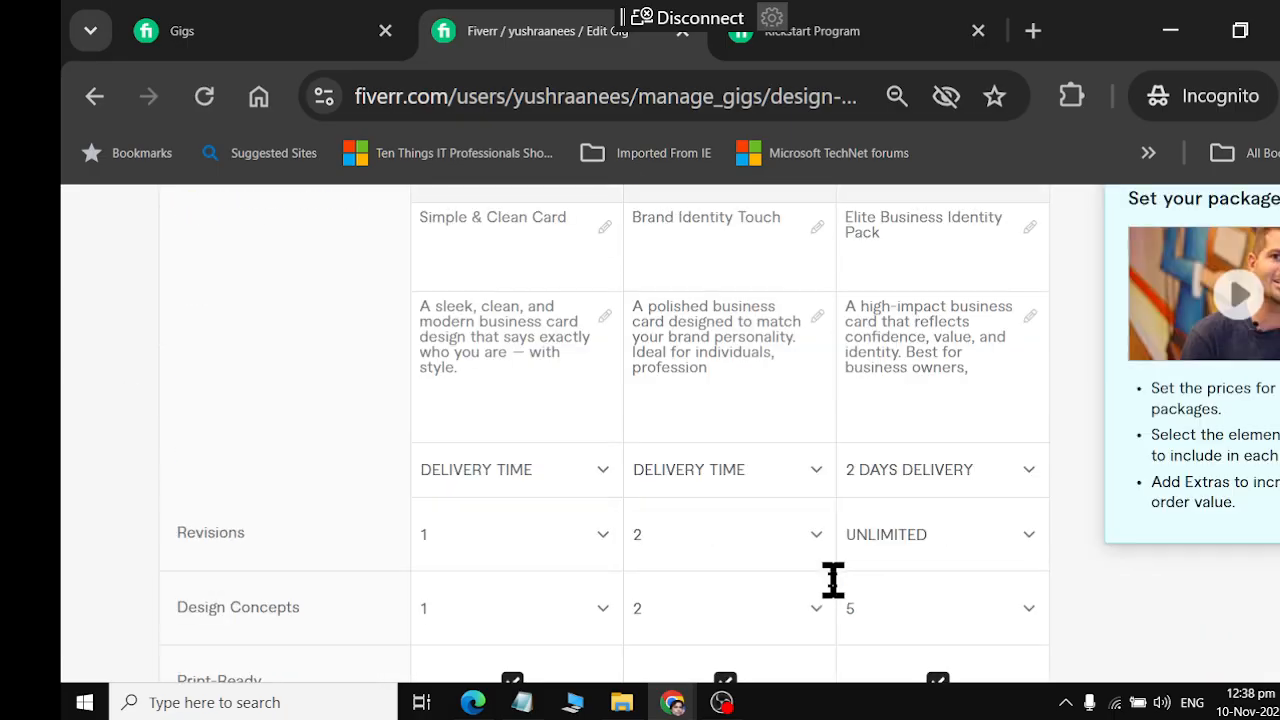
pyautogui.scroll(-8, 833, 580)
pyautogui.scroll(-10, 833, 580)
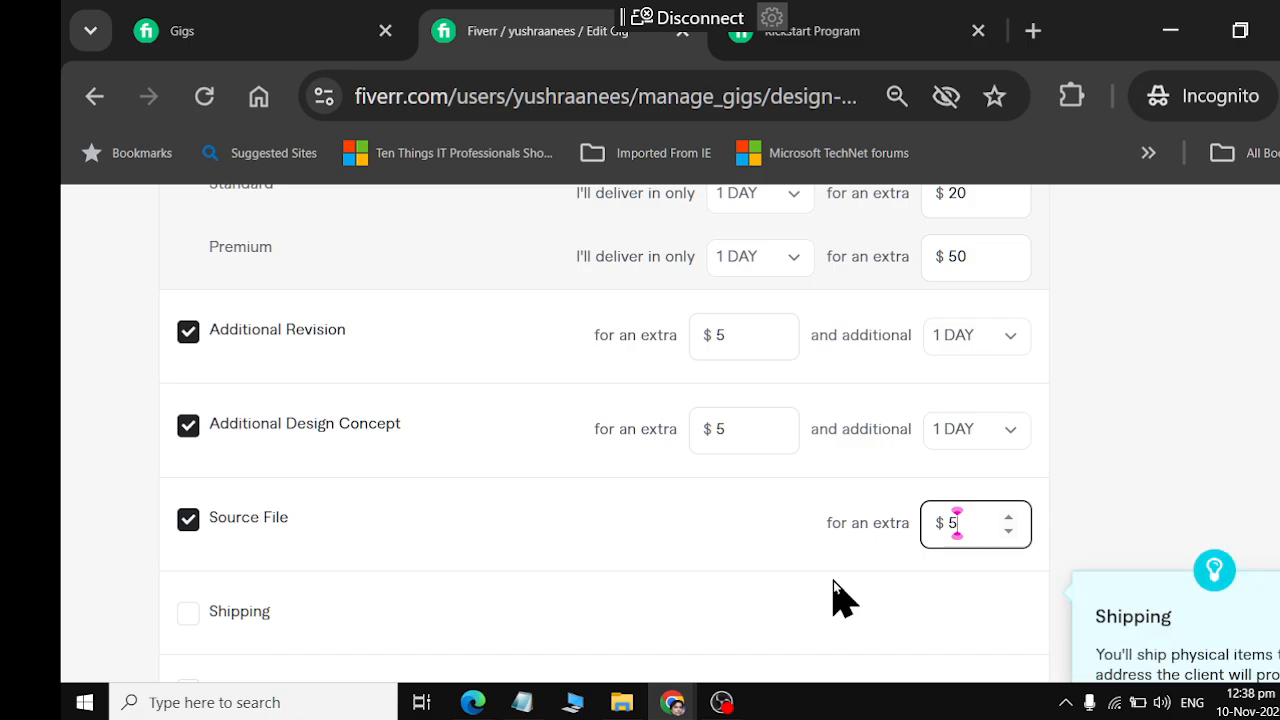
pyautogui.scroll(-4, 945, 590)
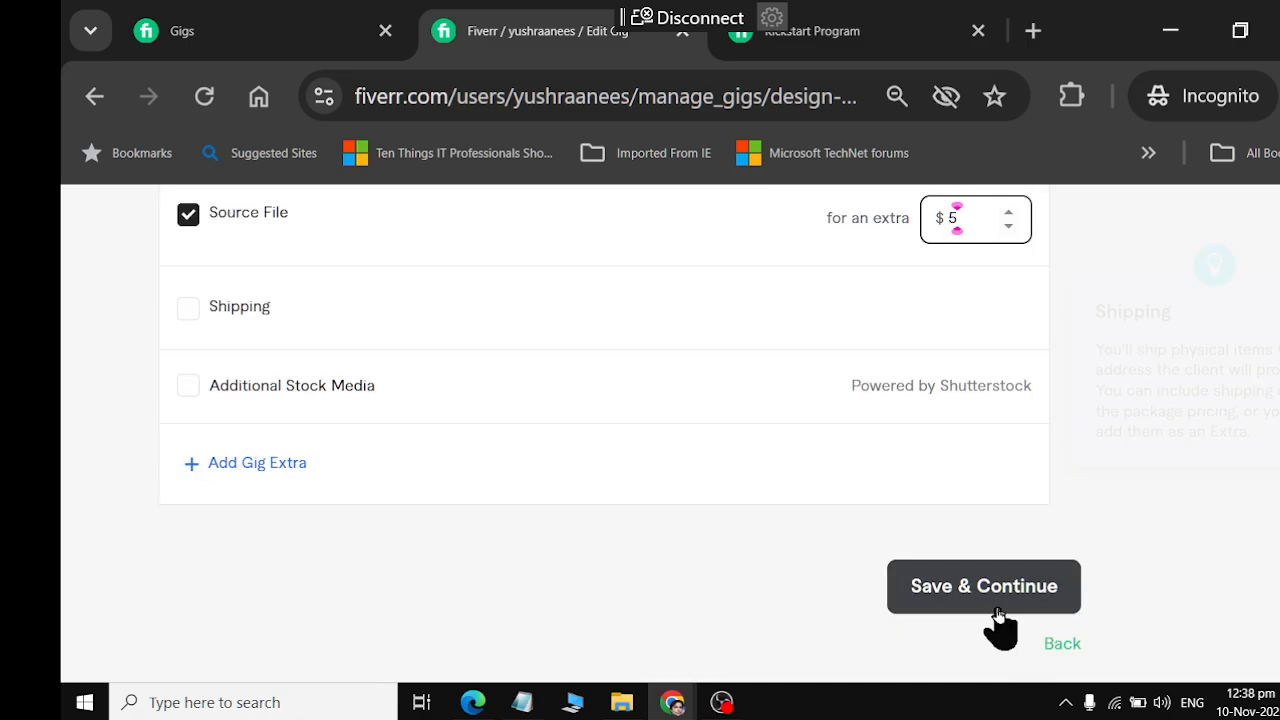
pyautogui.click(996, 606)
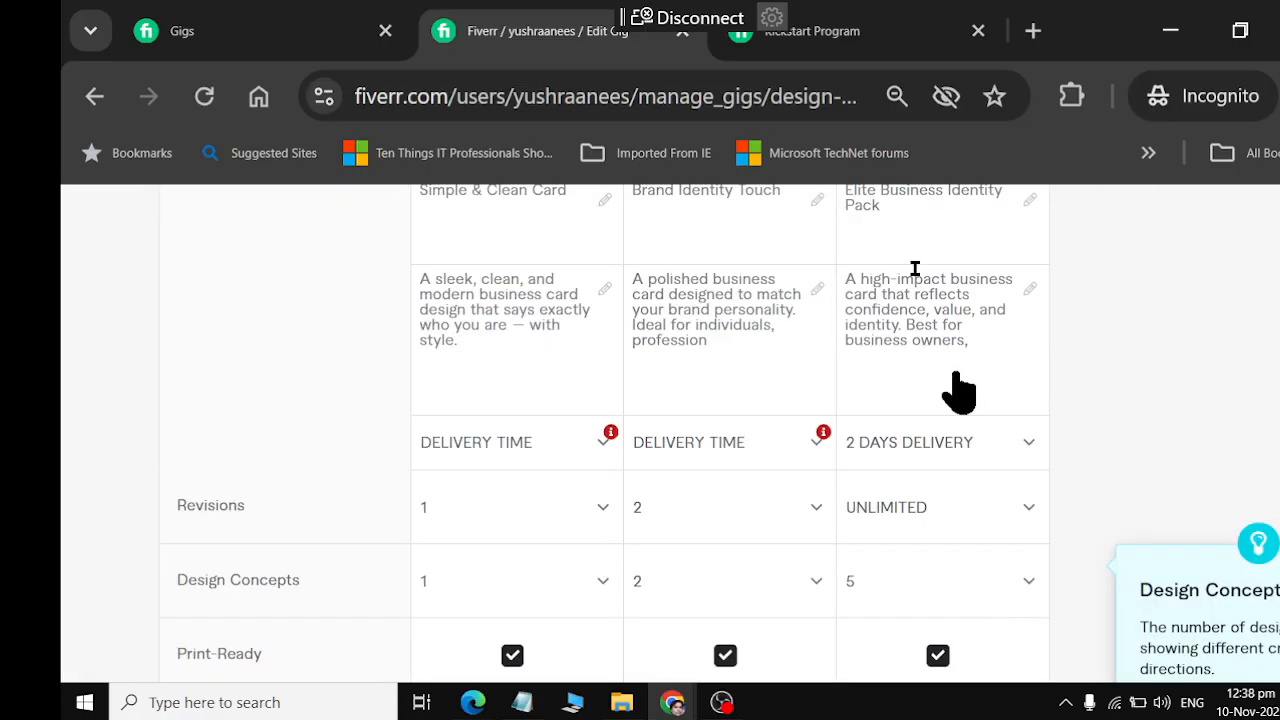
# Set the Standard and Basic packages' delivery times to 1 day and try to save the page again
pyautogui.click(765, 465)
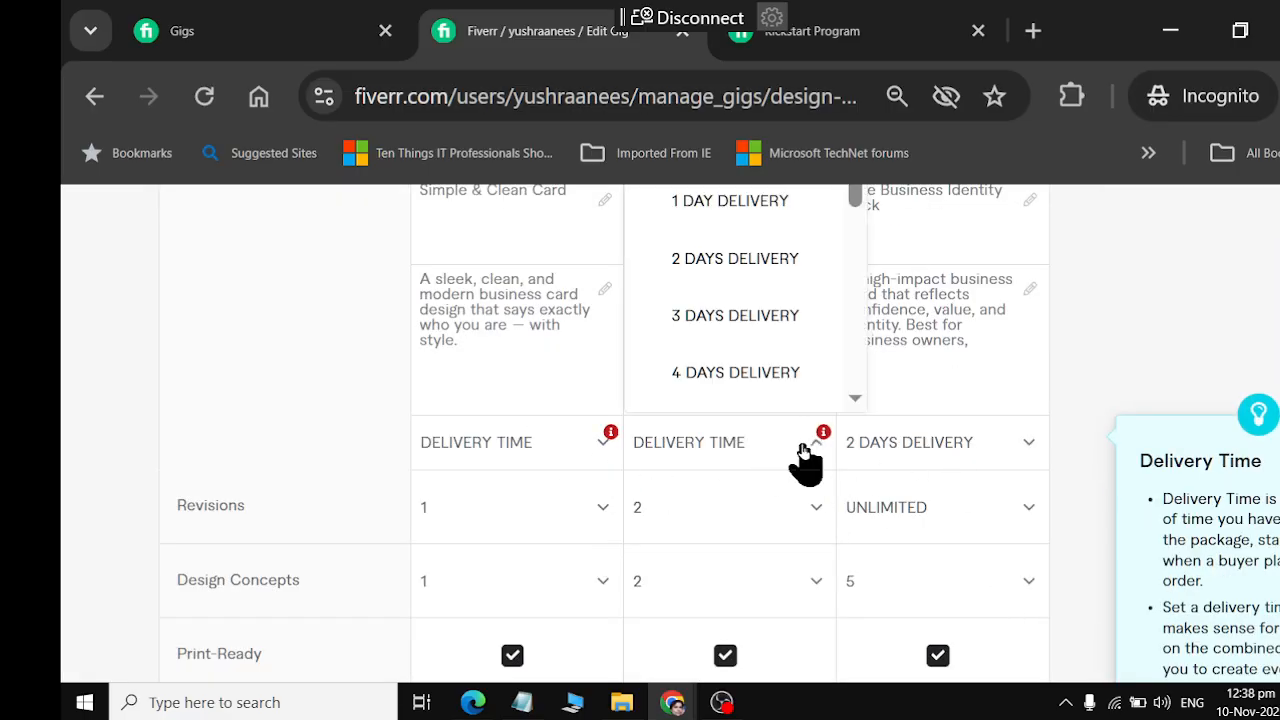
pyautogui.scroll(2, 750, 335)
pyautogui.click(776, 360)
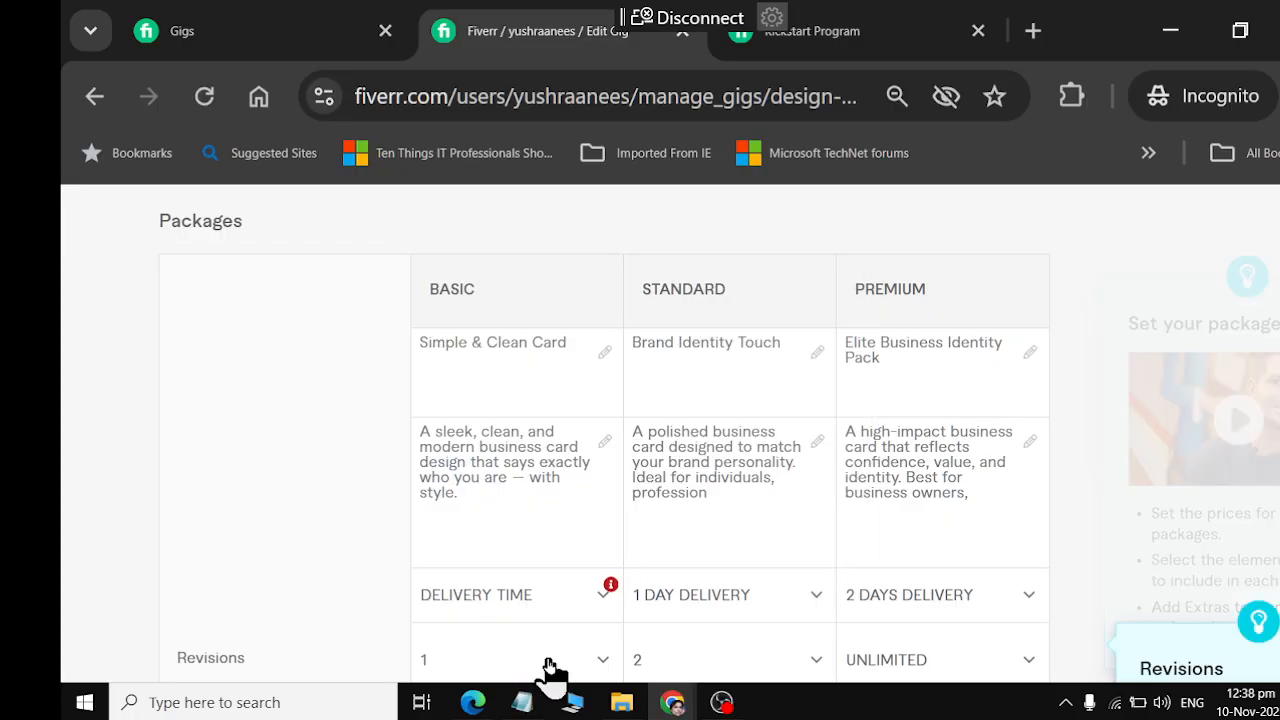
pyautogui.click(540, 606)
pyautogui.click(545, 354)
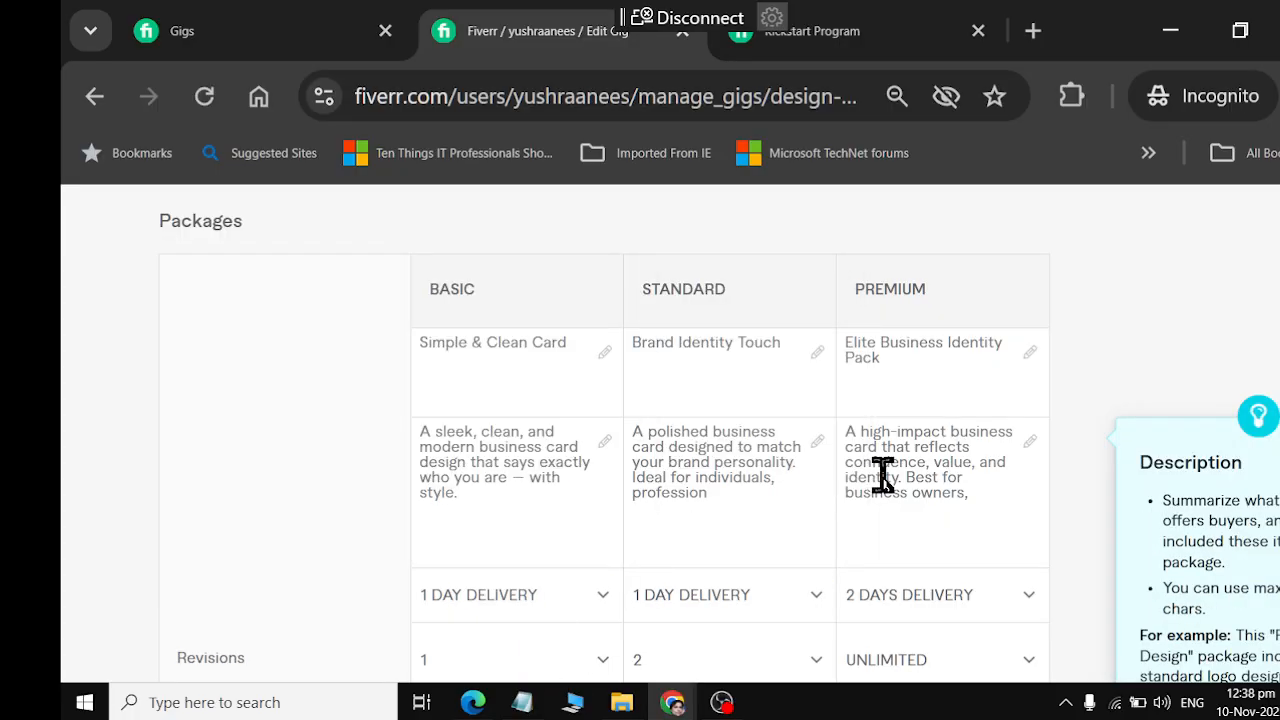
pyautogui.scroll(-15, 888, 485)
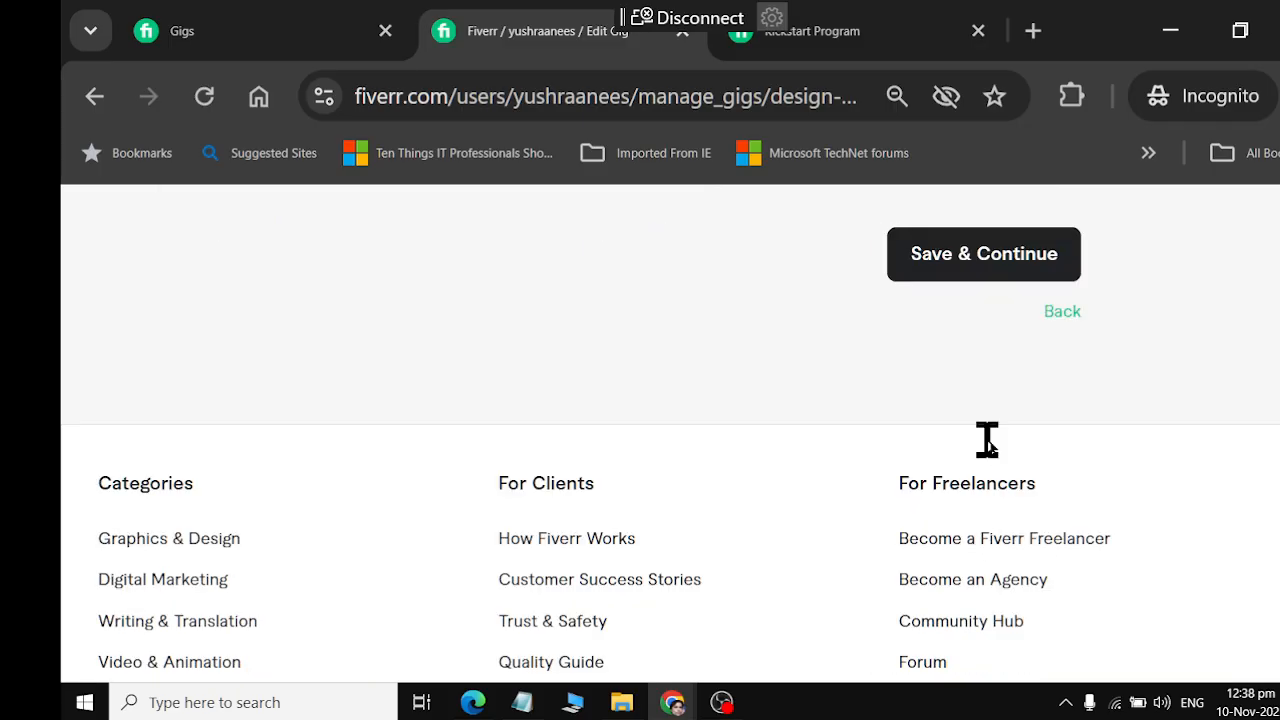
pyautogui.click(951, 286)
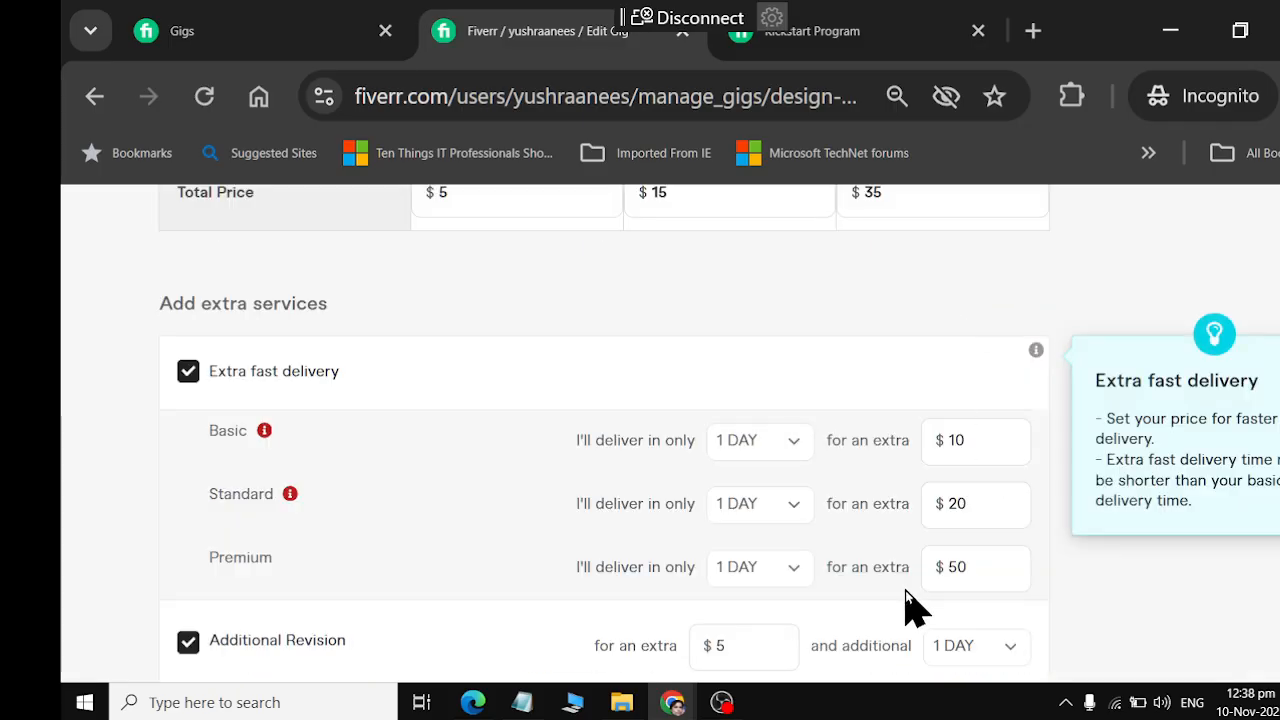
# Check the Basic package's extra fast delivery time options and read the Extra fast delivery tip
pyautogui.click(760, 443)
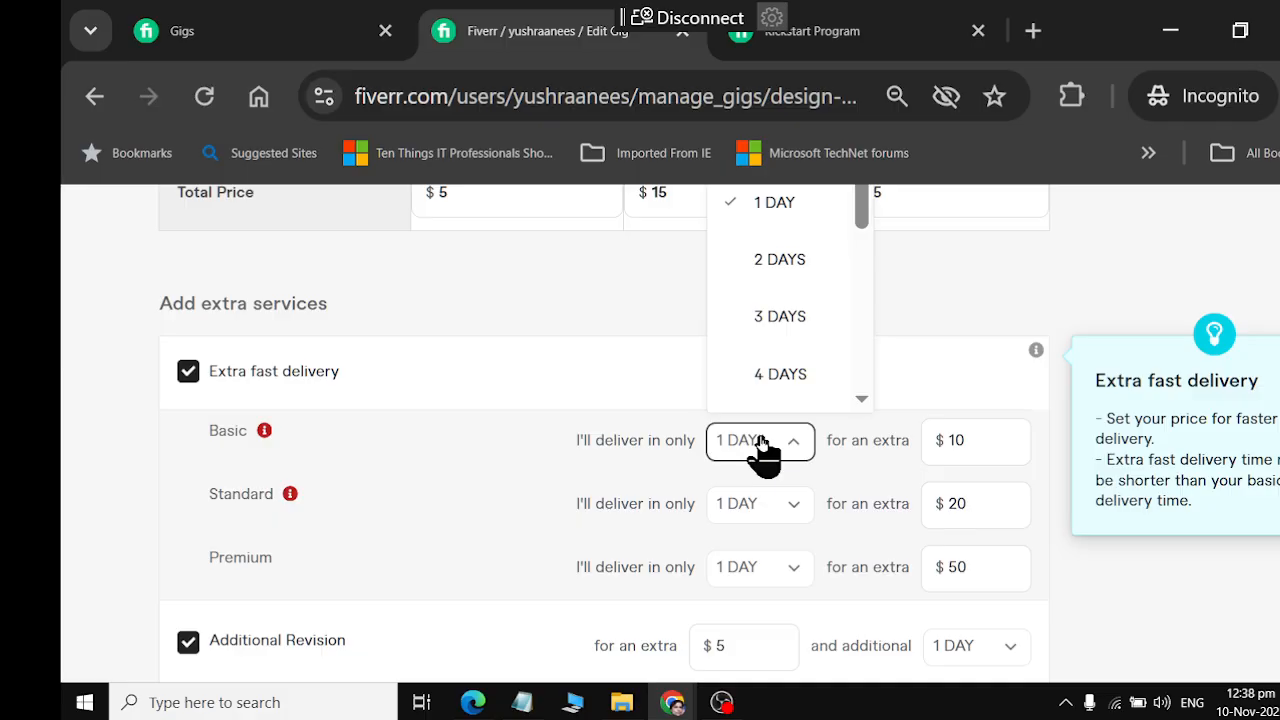
pyautogui.click(760, 443)
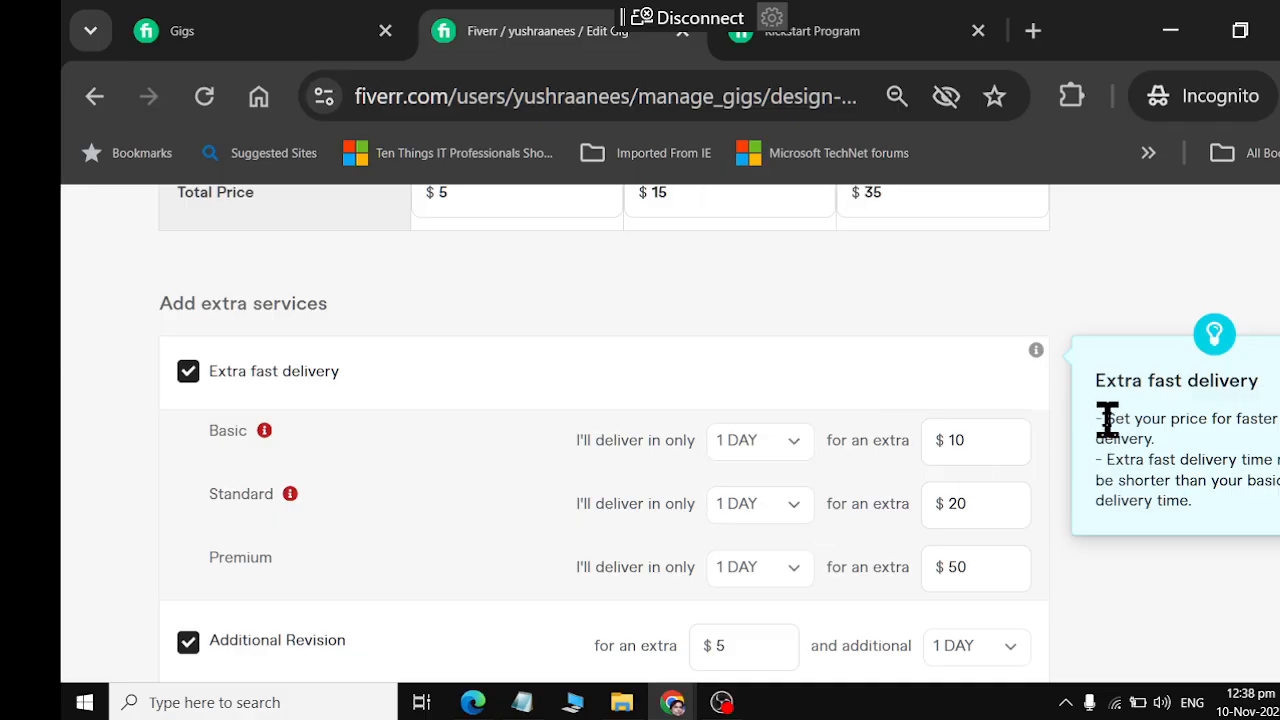
pyautogui.moveTo(1107, 420); pyautogui.dragTo(1279, 485)
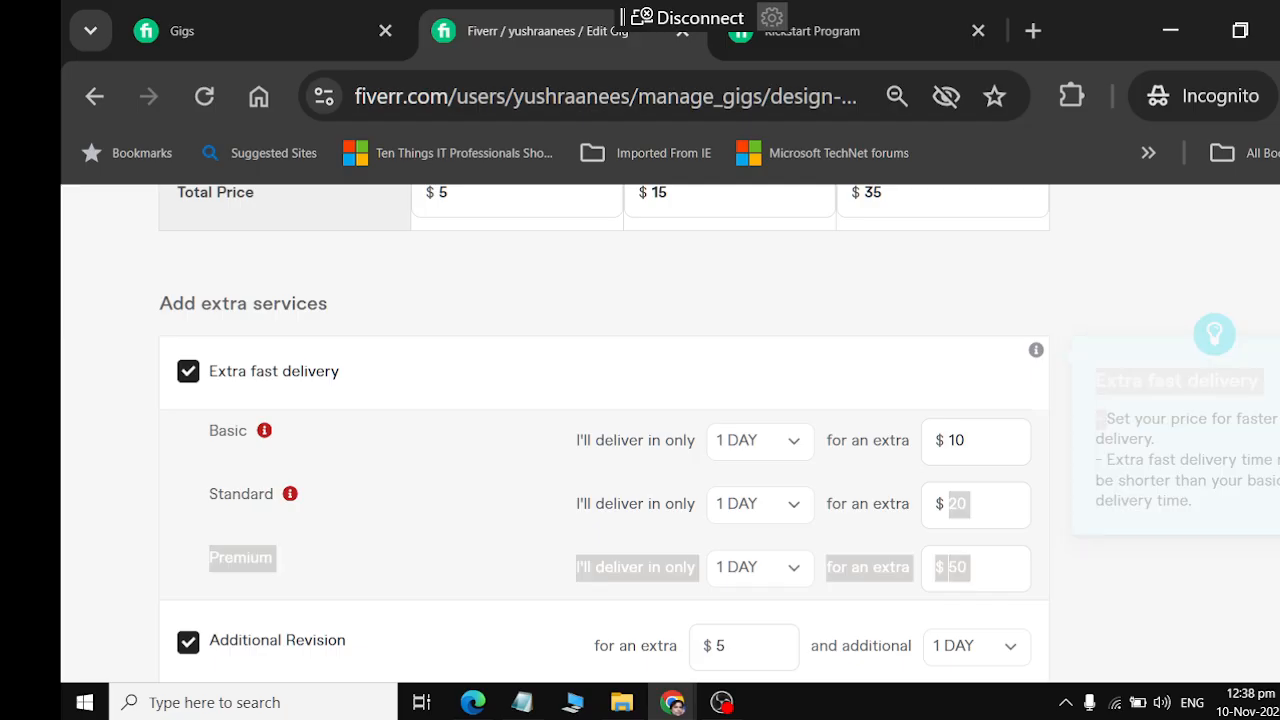
# Set the delivery times of the Basic, Standard and Premium packages to 2 days
pyautogui.click(964, 440)
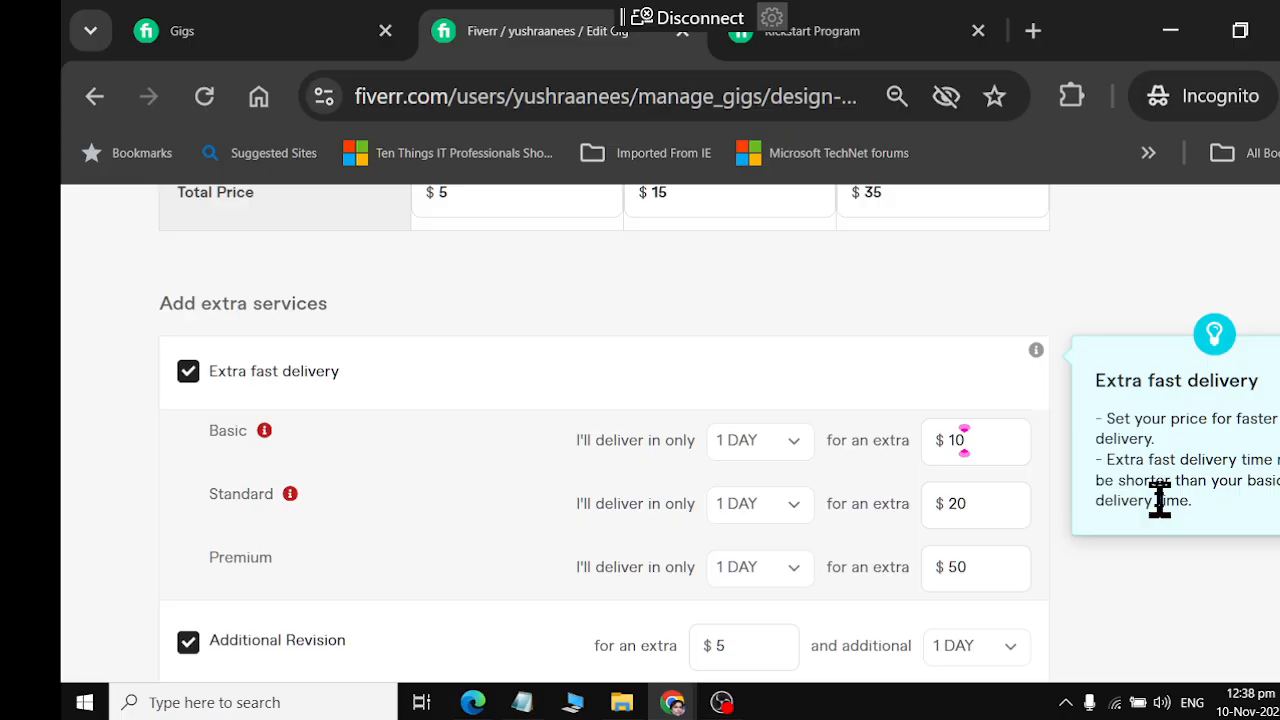
pyautogui.click(740, 445)
pyautogui.scroll(3, 820, 290)
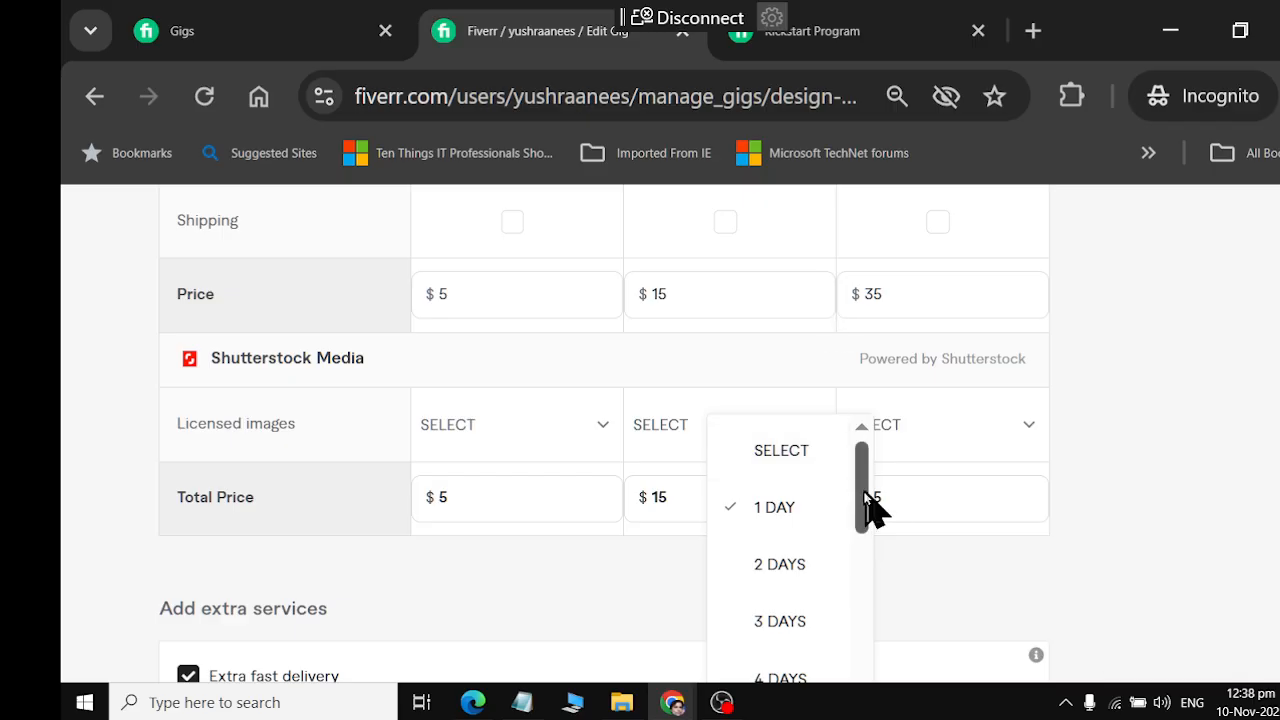
pyautogui.scroll(-5, 823, 518)
pyautogui.scroll(-2, 823, 530)
pyautogui.scroll(7, 1180, 514)
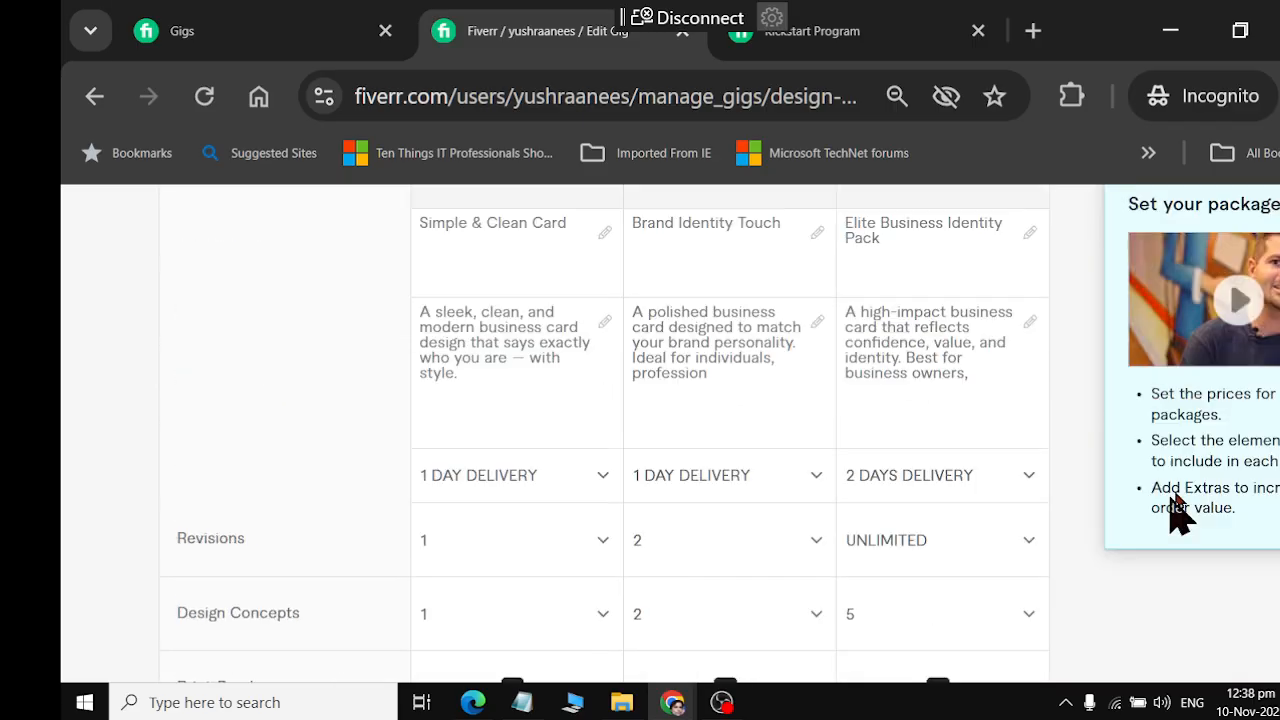
pyautogui.scroll(-1, 575, 434)
pyautogui.click(581, 489)
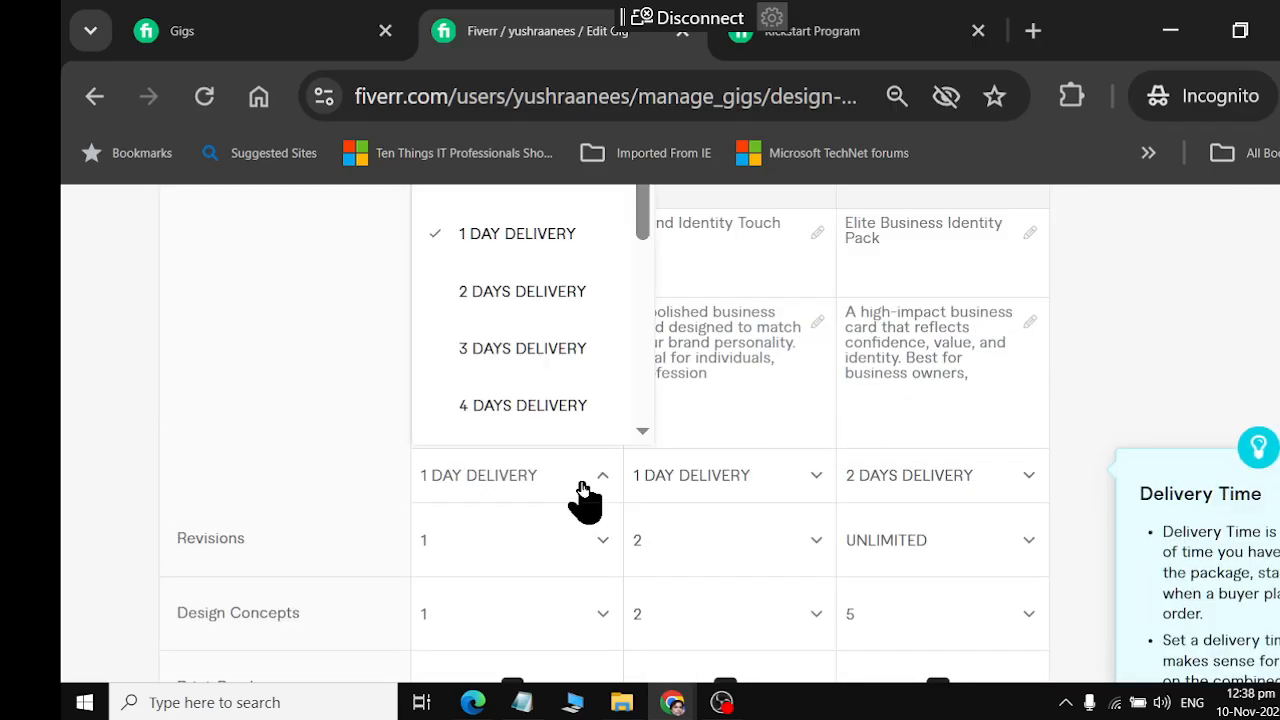
pyautogui.click(536, 302)
pyautogui.click(786, 491)
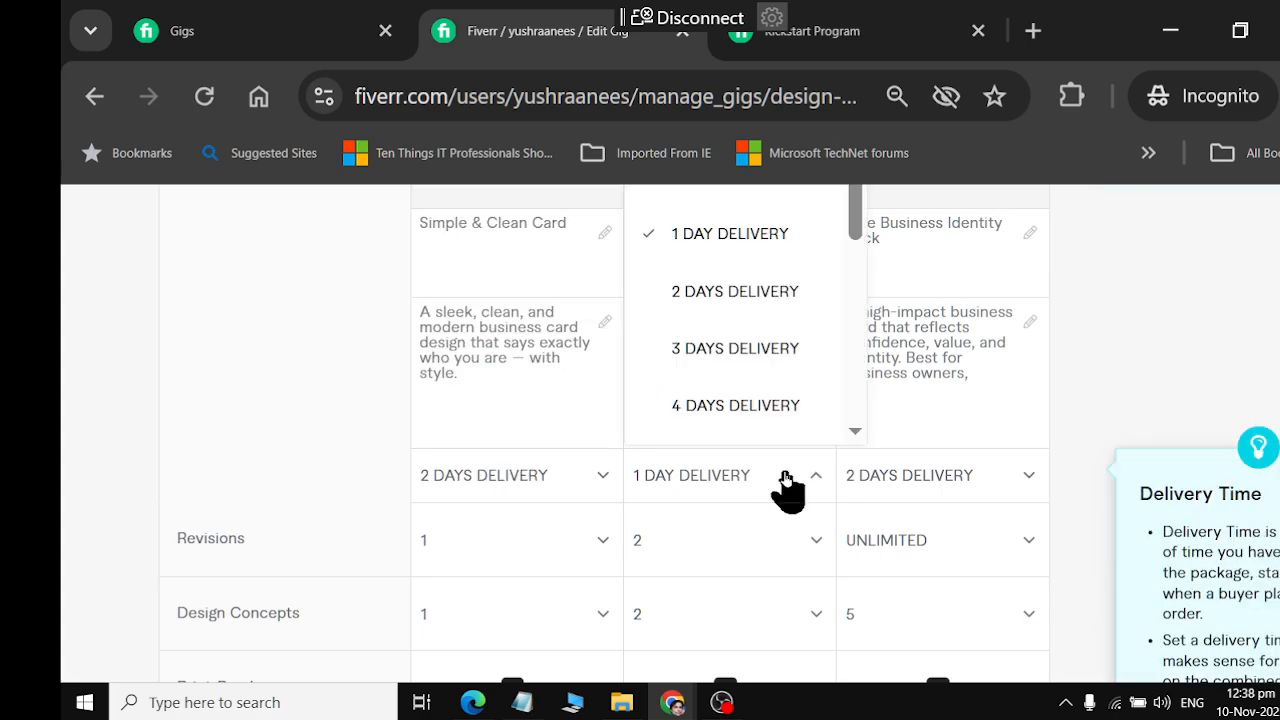
pyautogui.click(749, 289)
pyautogui.click(932, 485)
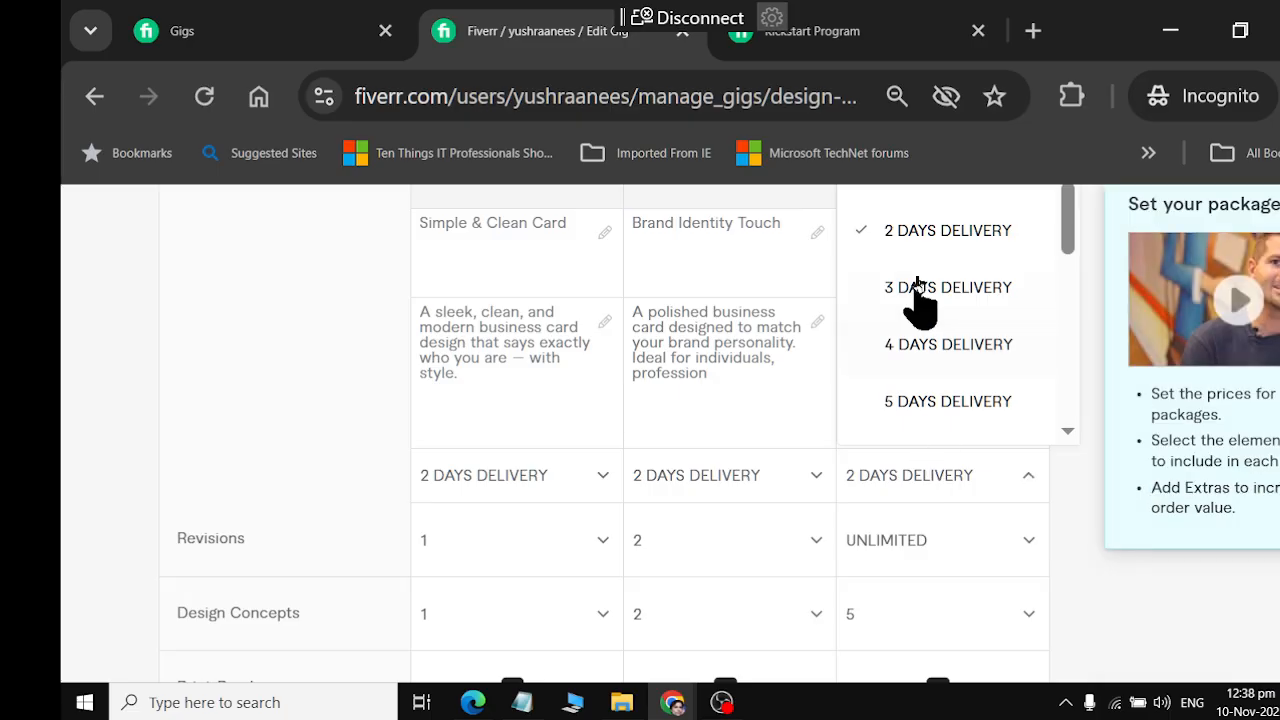
pyautogui.click(915, 232)
# Check the Basic package's extra fast delivery time options, and save the pricing section to continue to Description & FAQ
pyautogui.scroll(-3, 907, 550)
pyautogui.scroll(-5, 880, 570)
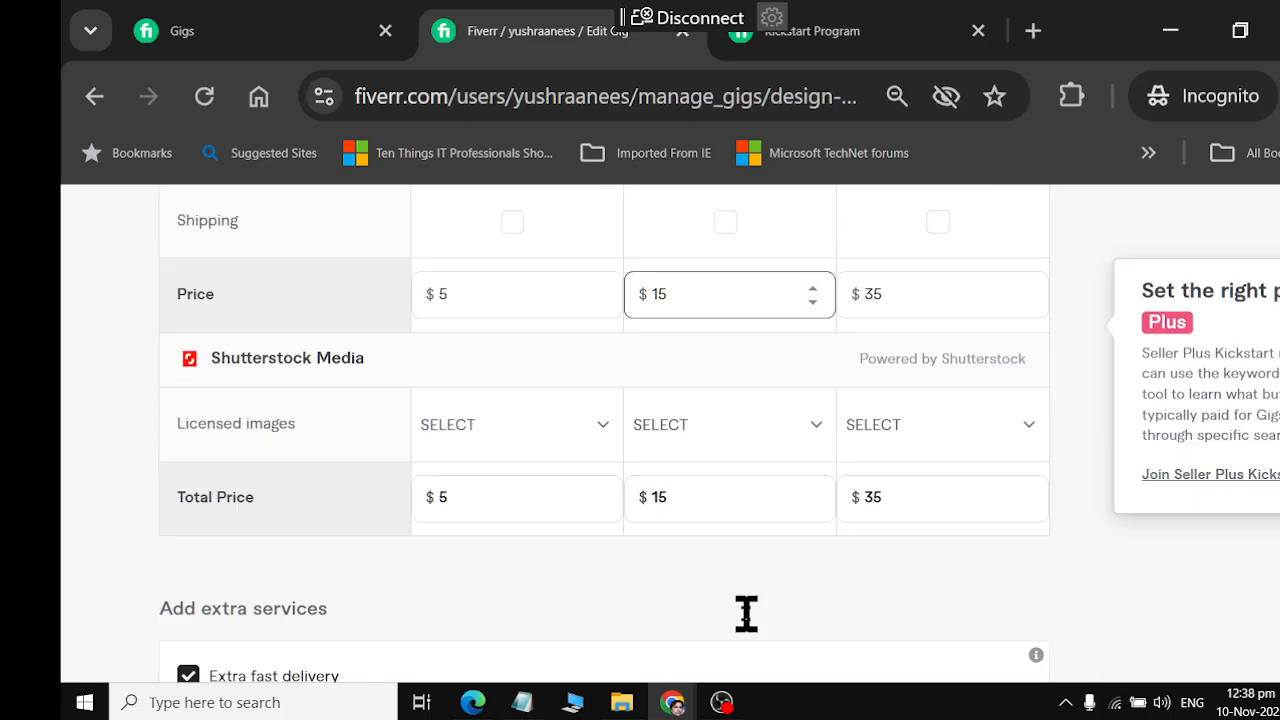
pyautogui.scroll(-3, 785, 460)
pyautogui.click(755, 450)
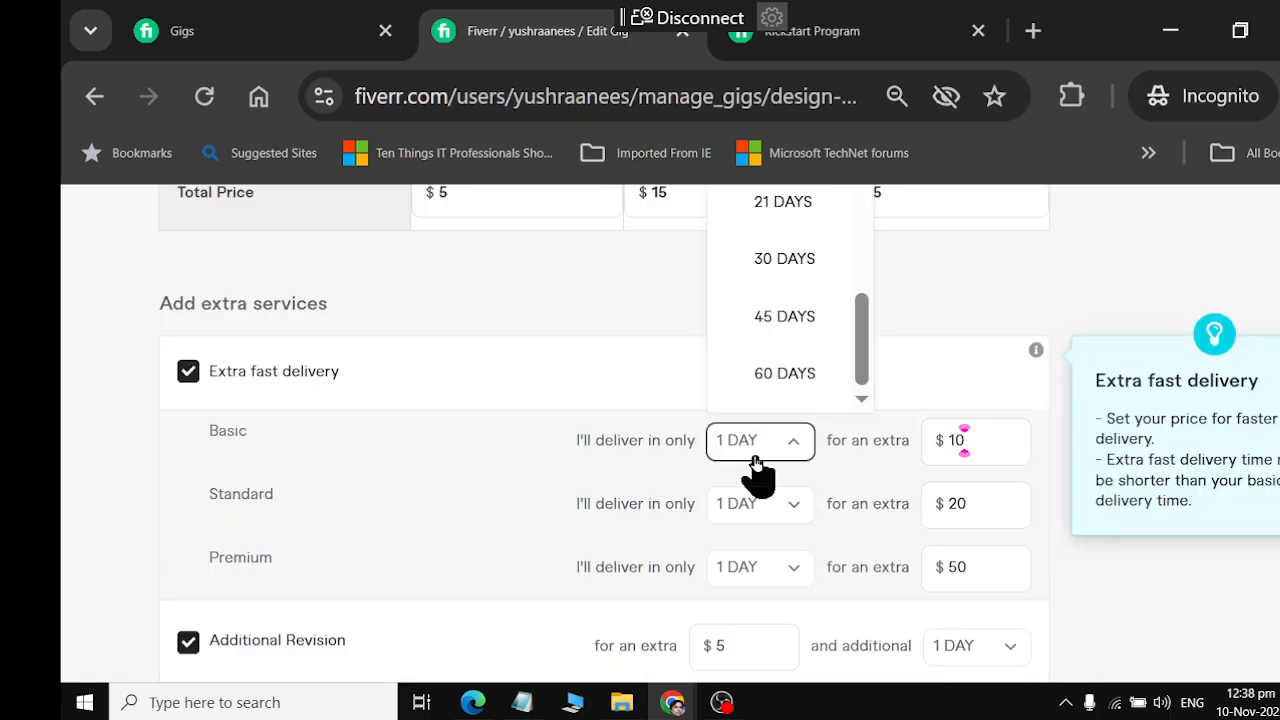
pyautogui.click(755, 450)
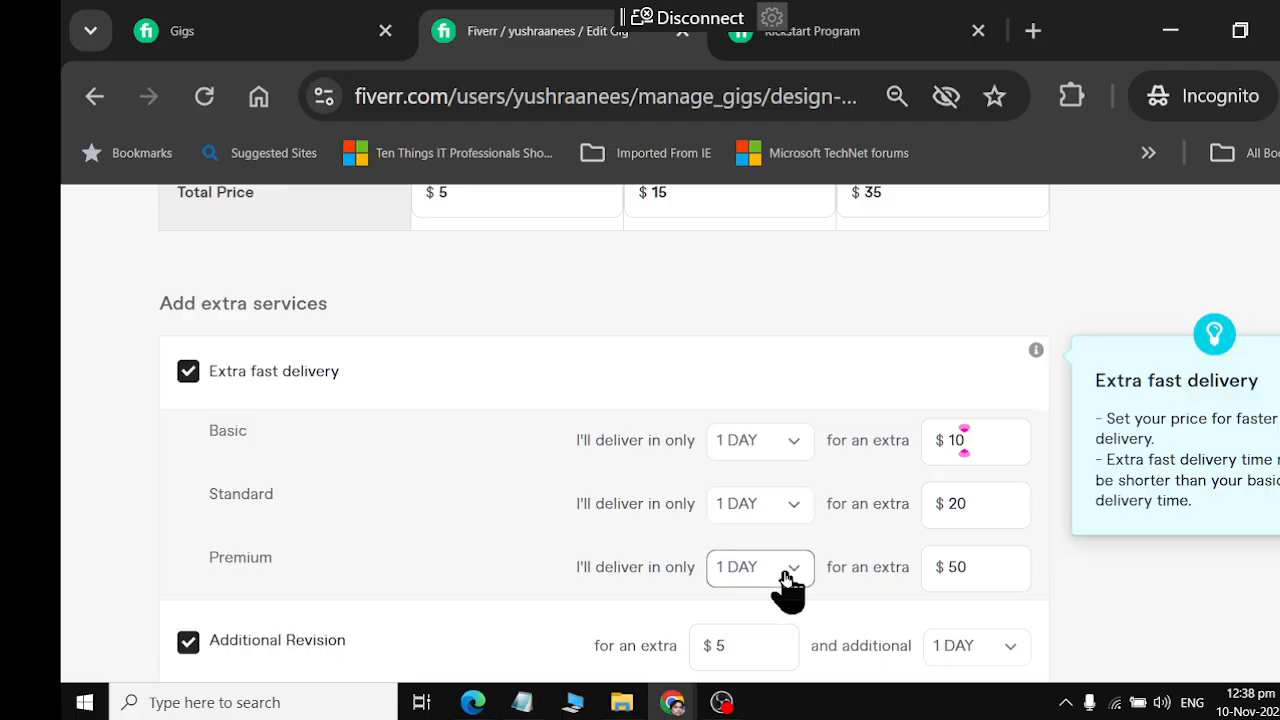
pyautogui.scroll(-6, 789, 586)
pyautogui.click(950, 588)
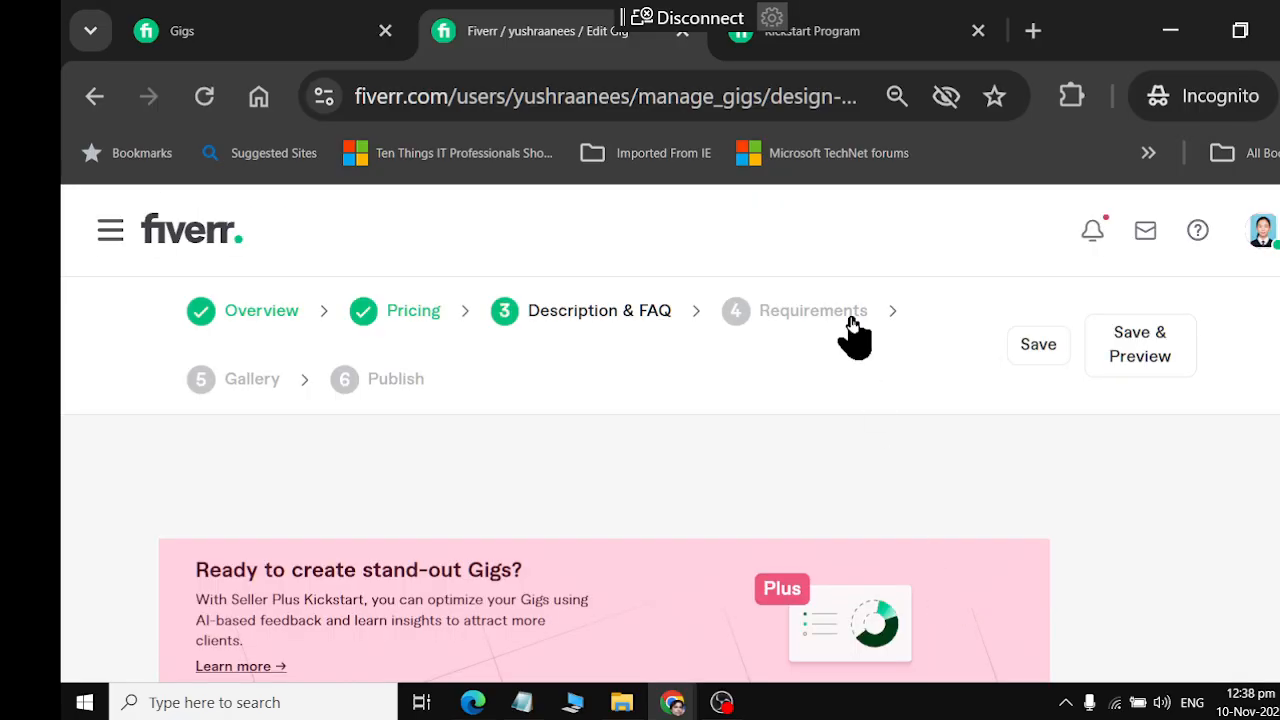
# Look over the Description & FAQ page, including the gig description field and the Frequently Asked Questions section
pyautogui.scroll(-4, 852, 330)
pyautogui.scroll(-2, 852, 330)
pyautogui.scroll(6, 852, 330)
pyautogui.scroll(-6, 852, 330)
pyautogui.scroll(6, 852, 330)
pyautogui.scroll(-8, 852, 330)
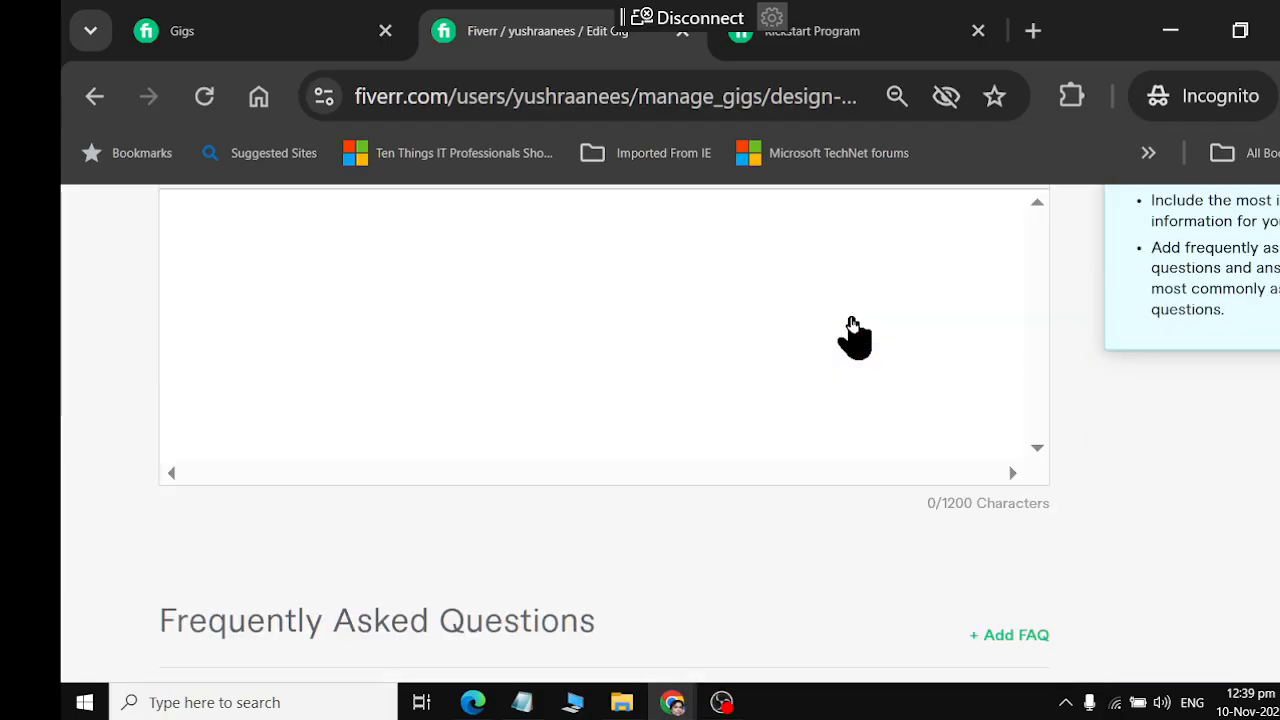
pyautogui.scroll(2, 852, 330)
pyautogui.scroll(-5, 852, 330)
pyautogui.scroll(5, 852, 330)
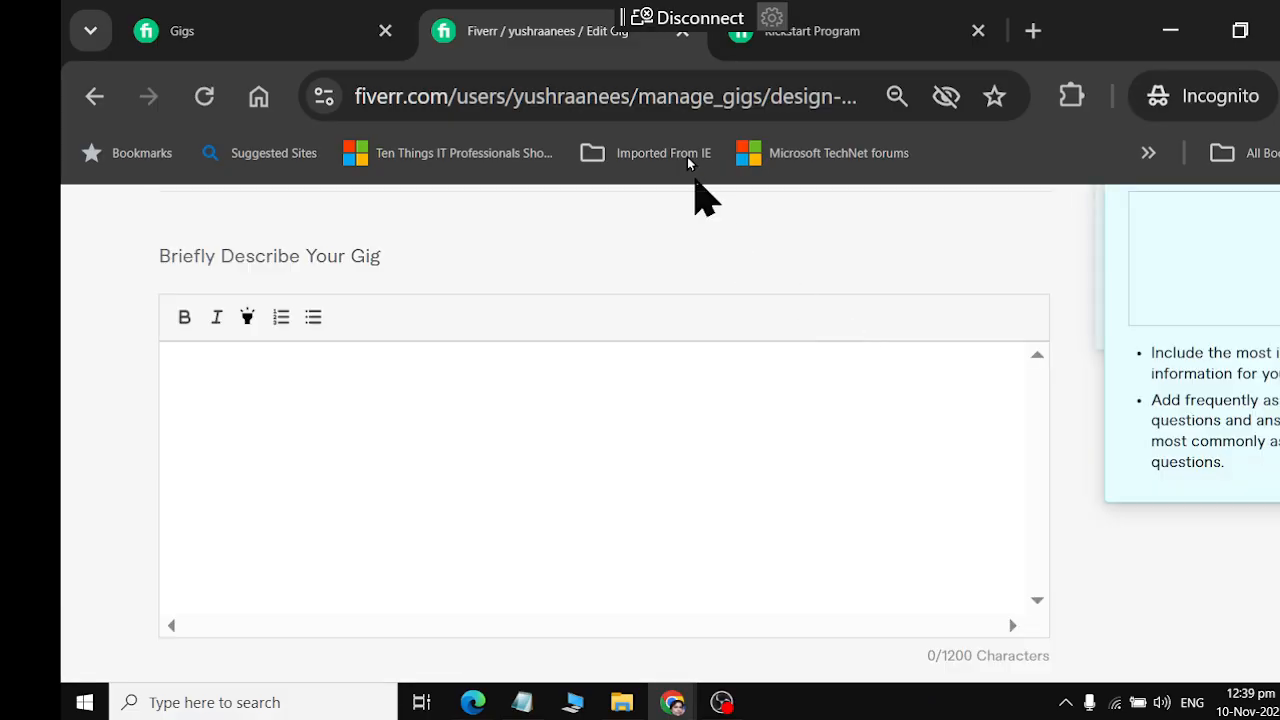
# Switch to the ChatGPT pricing packages chat, check the end of its last reply and return to the Fiverr gig page
pyautogui.moveTo(673, 705)
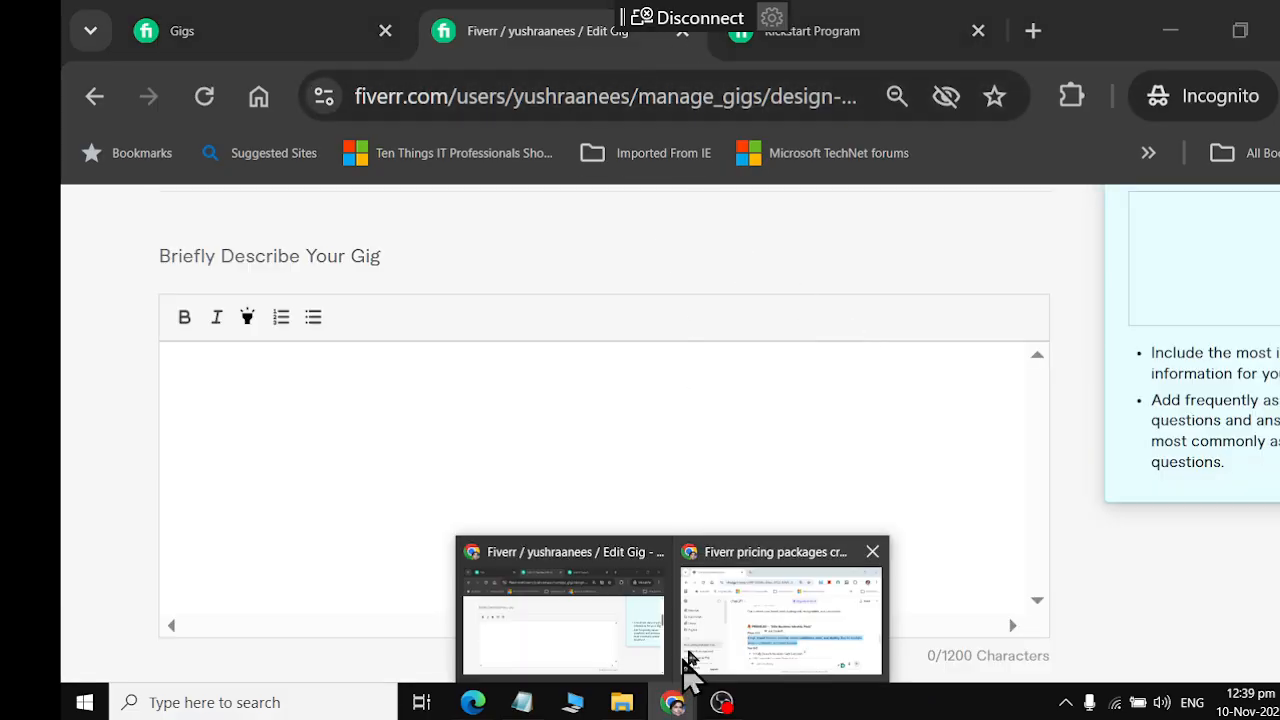
pyautogui.click(745, 610)
pyautogui.scroll(-2, 720, 550)
pyautogui.scroll(-5, 715, 540)
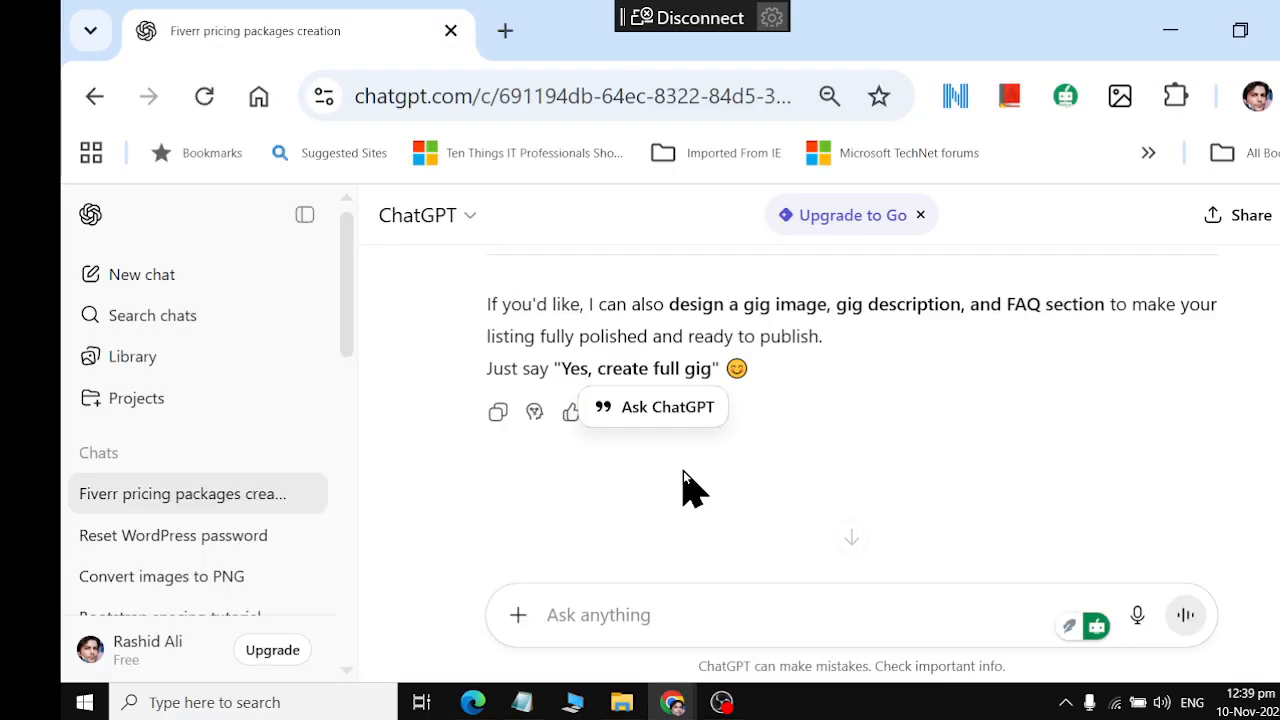
pyautogui.click(610, 617)
pyautogui.click(518, 703)
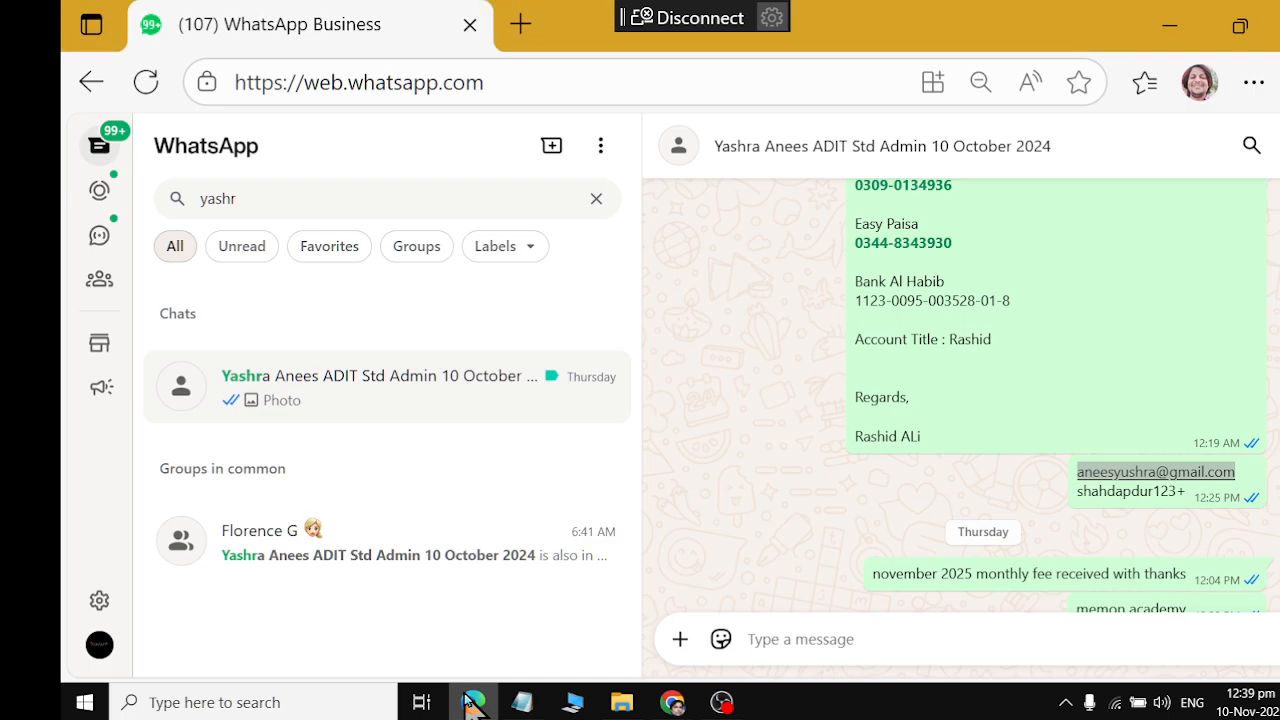
pyautogui.moveTo(680, 705)
pyautogui.click(580, 655)
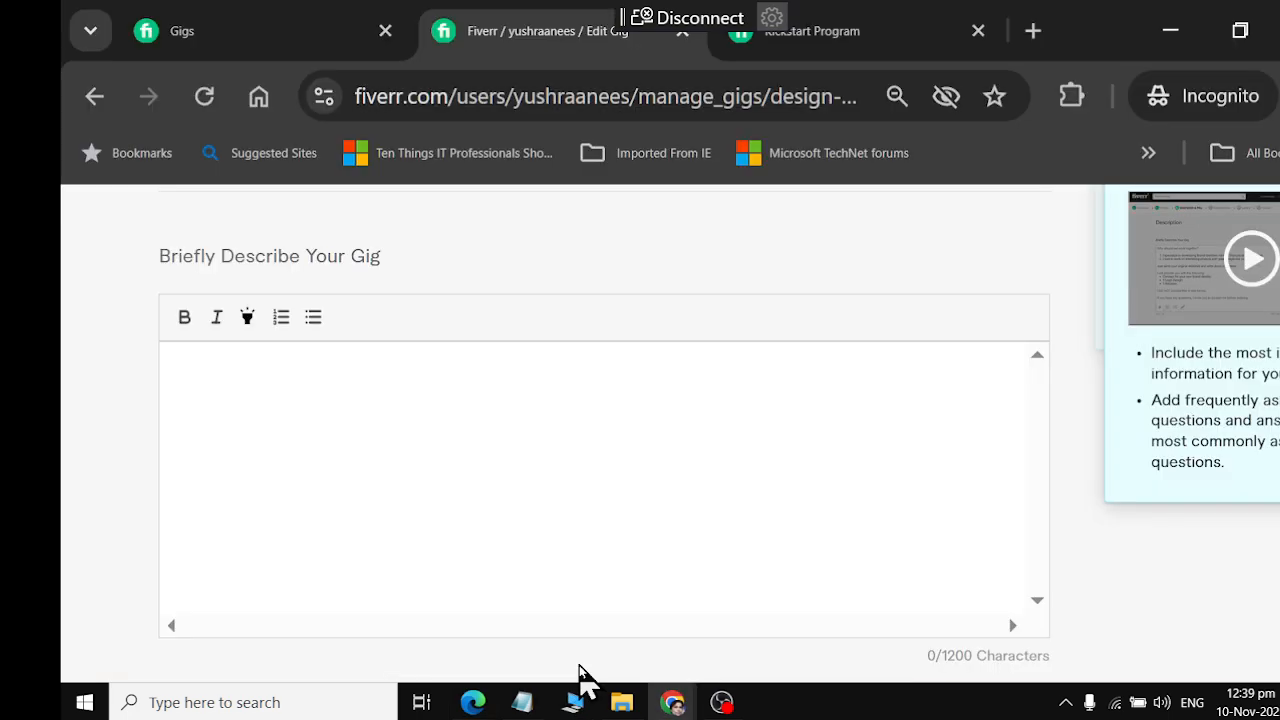
# Review what the Briefly Describe Your Gig field and the buyer questions and answers section ask for
pyautogui.scroll(2, 443, 366)
pyautogui.moveTo(168, 416); pyautogui.dragTo(394, 418)
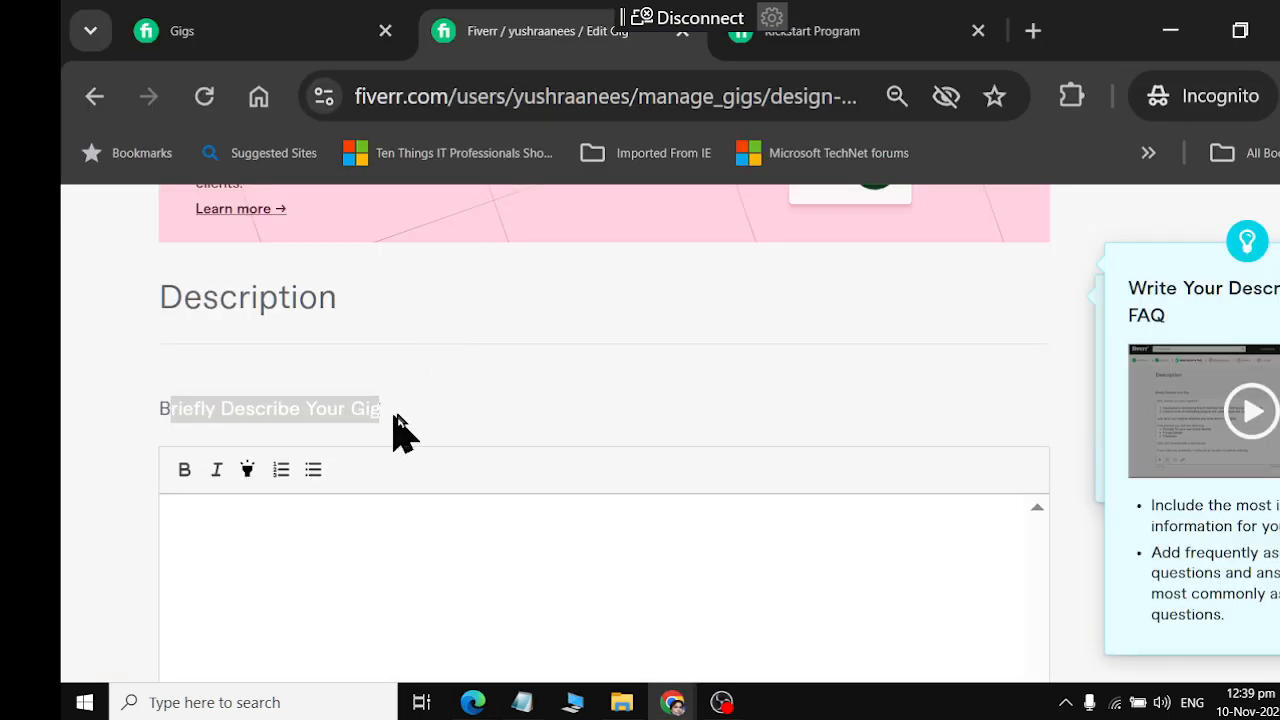
pyautogui.scroll(3, 397, 425)
pyautogui.scroll(-9, 397, 425)
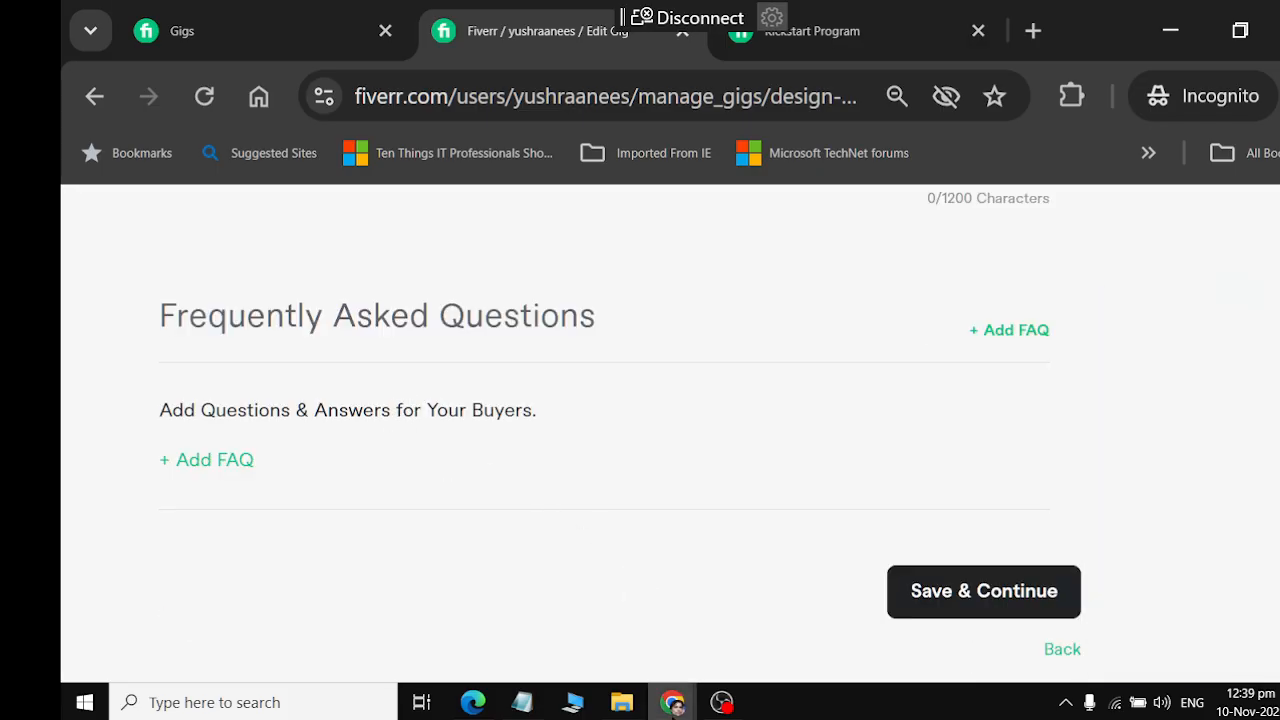
# Ask ChatGPT to "write a breif description for my GIG, and Create FAQ that Make Easy to Reach Customer to Me.., use Human Language"
pyautogui.moveTo(672, 702)
pyautogui.click(714, 600)
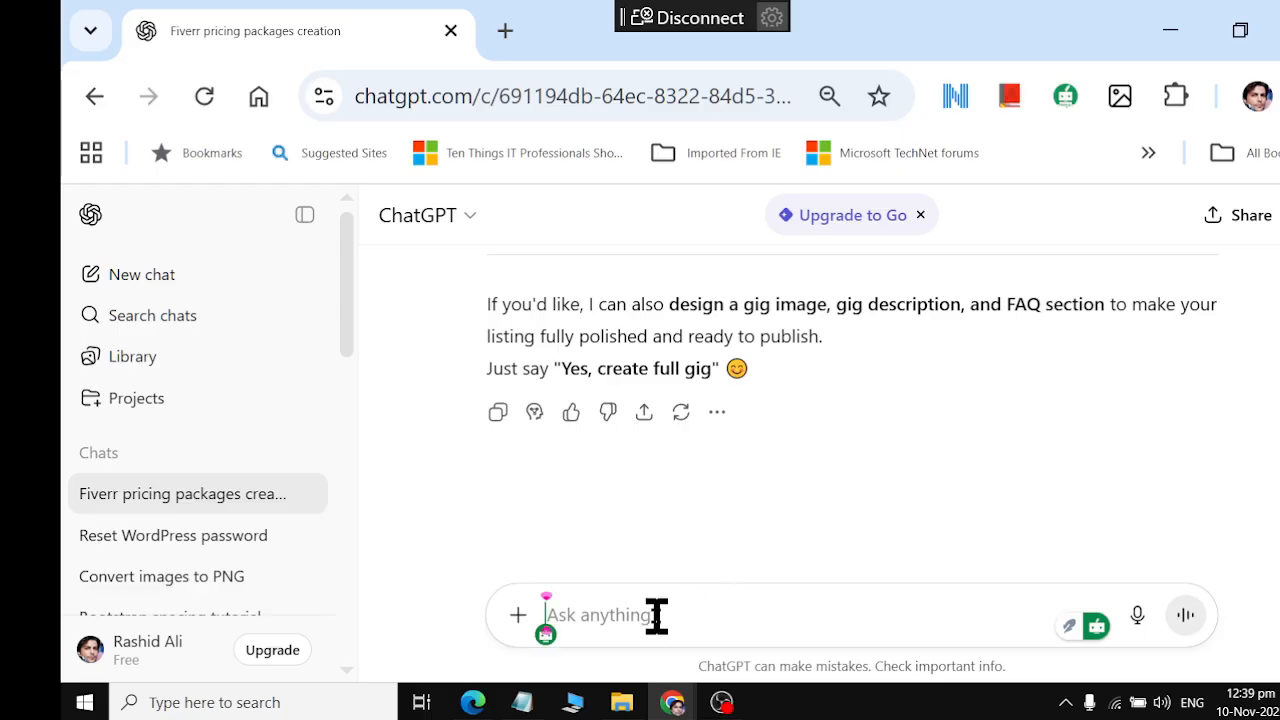
pyautogui.write('ww')
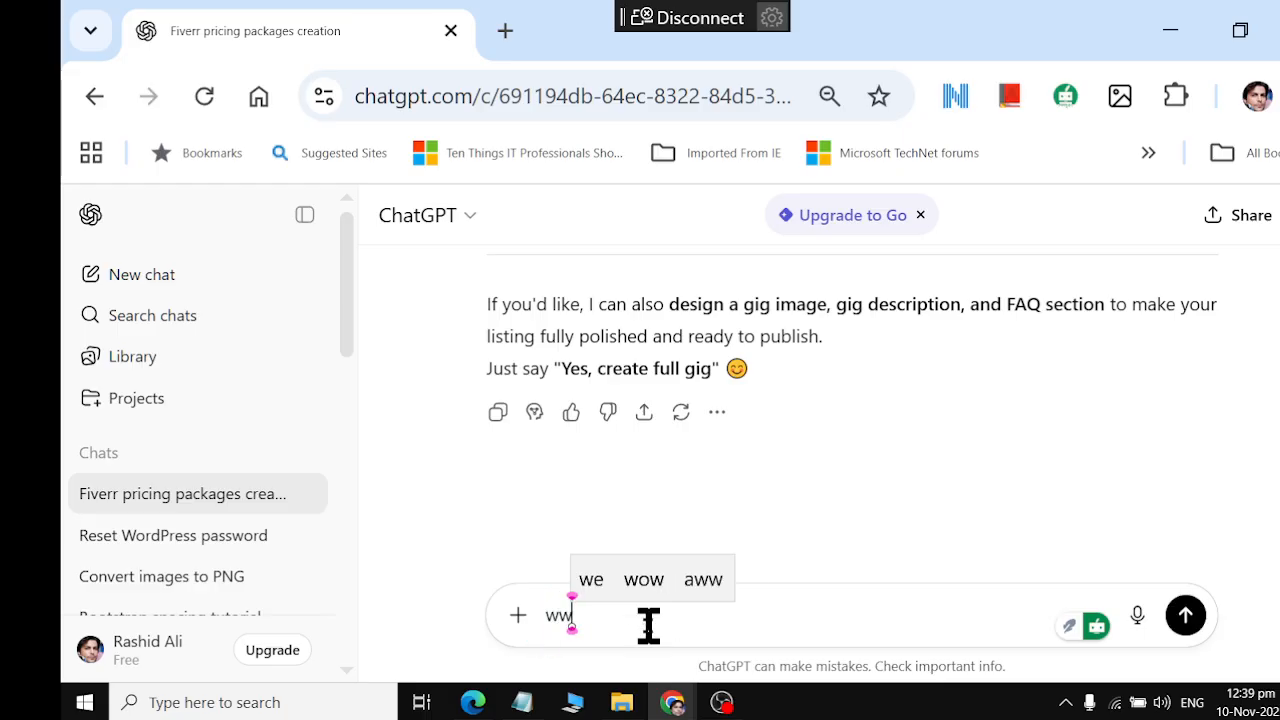
pyautogui.press('BackSpace')
pyautogui.write('rite a b')
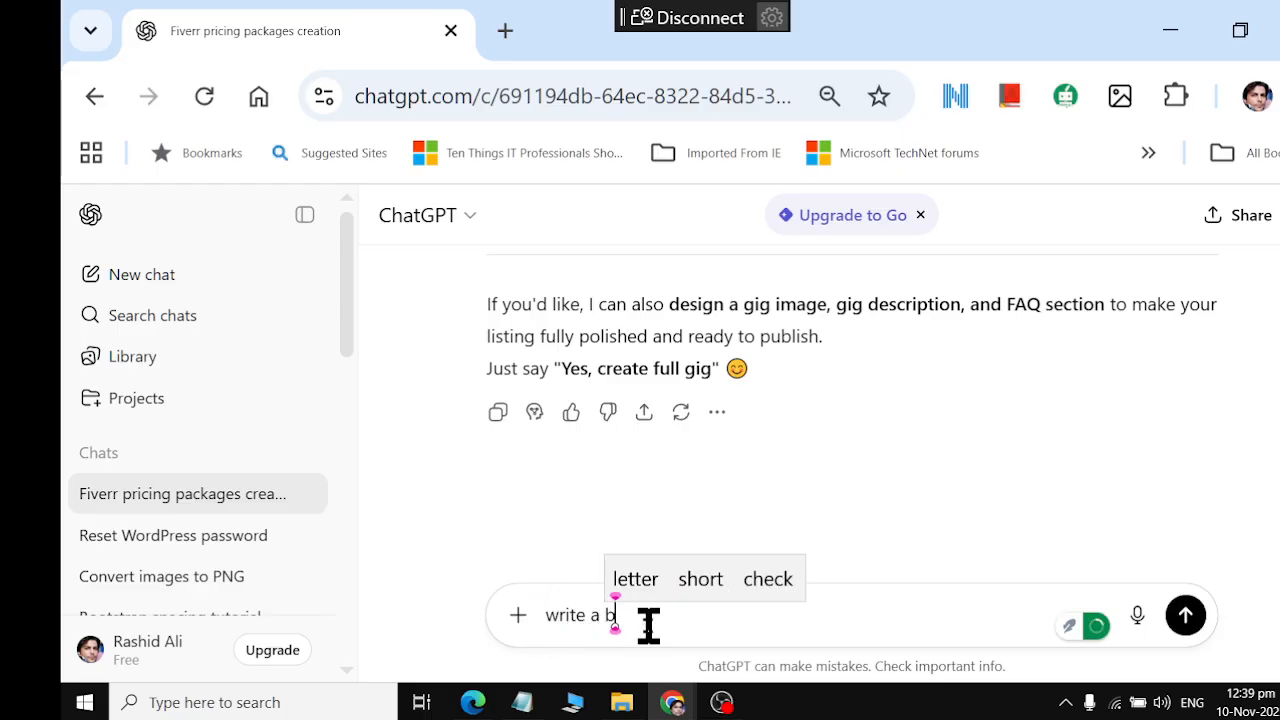
pyautogui.write('reif descrip')
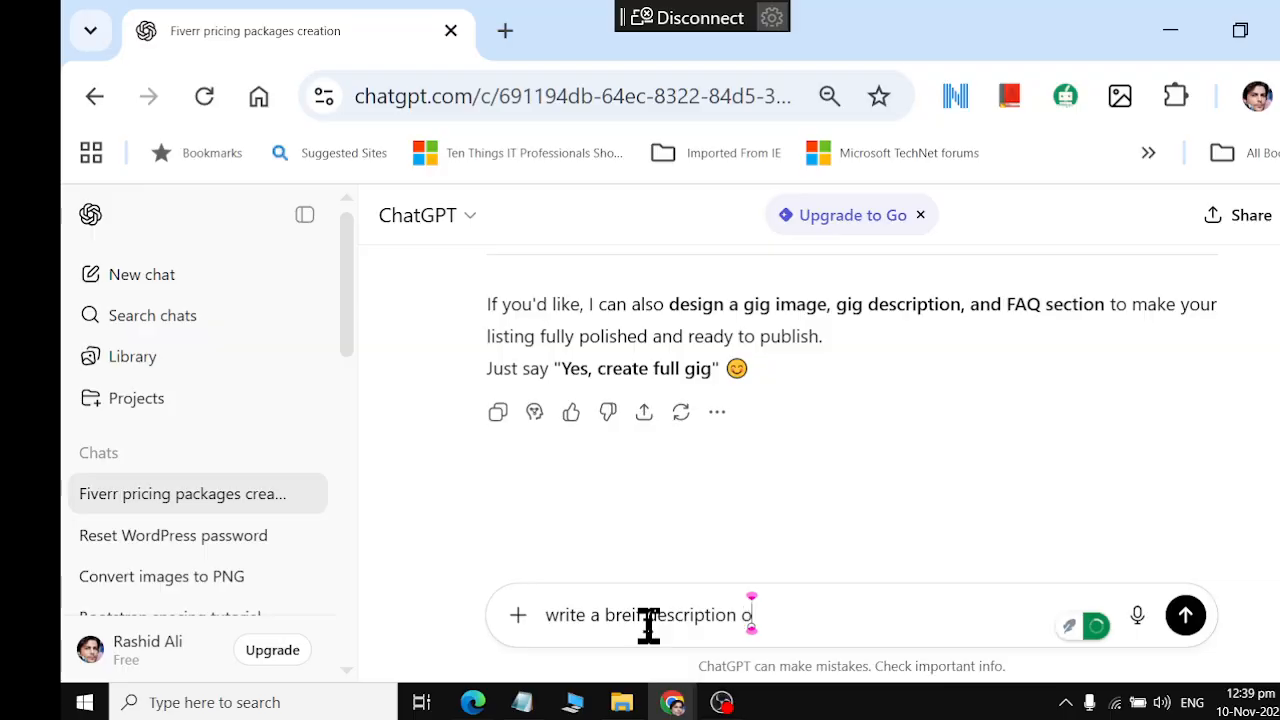
pyautogui.write('tion for my GIG')
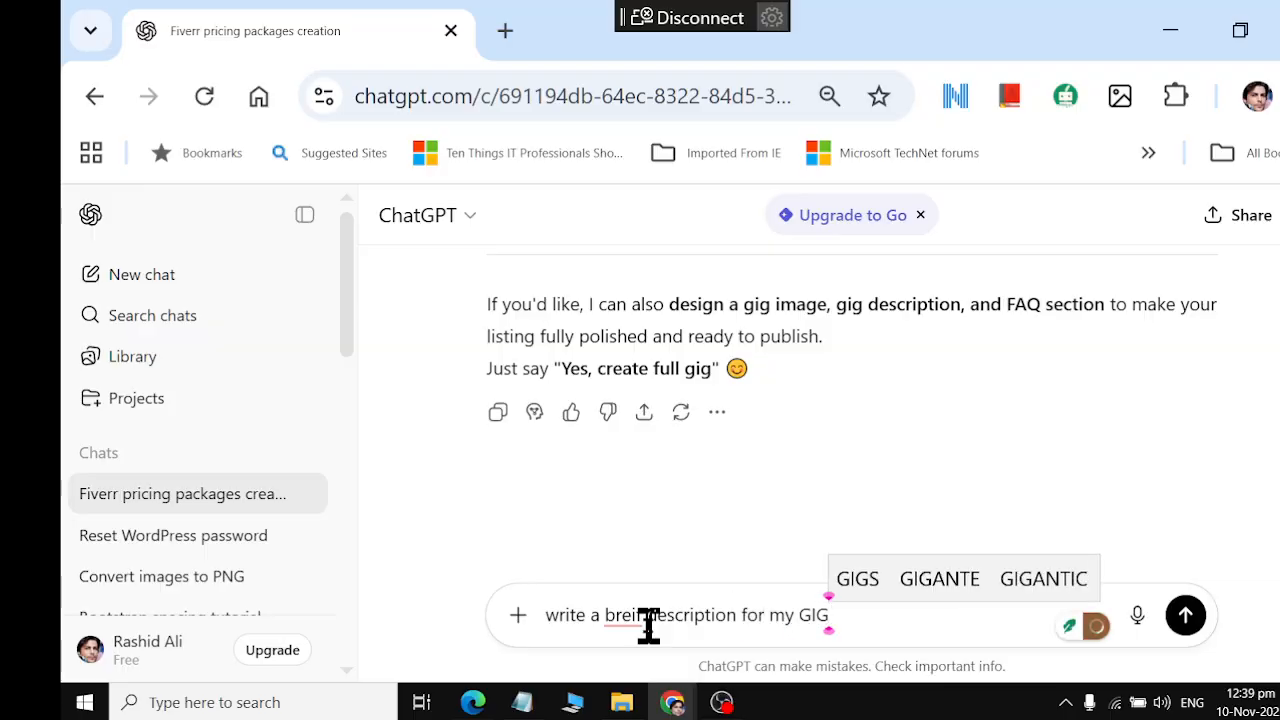
pyautogui.write('  and Create')
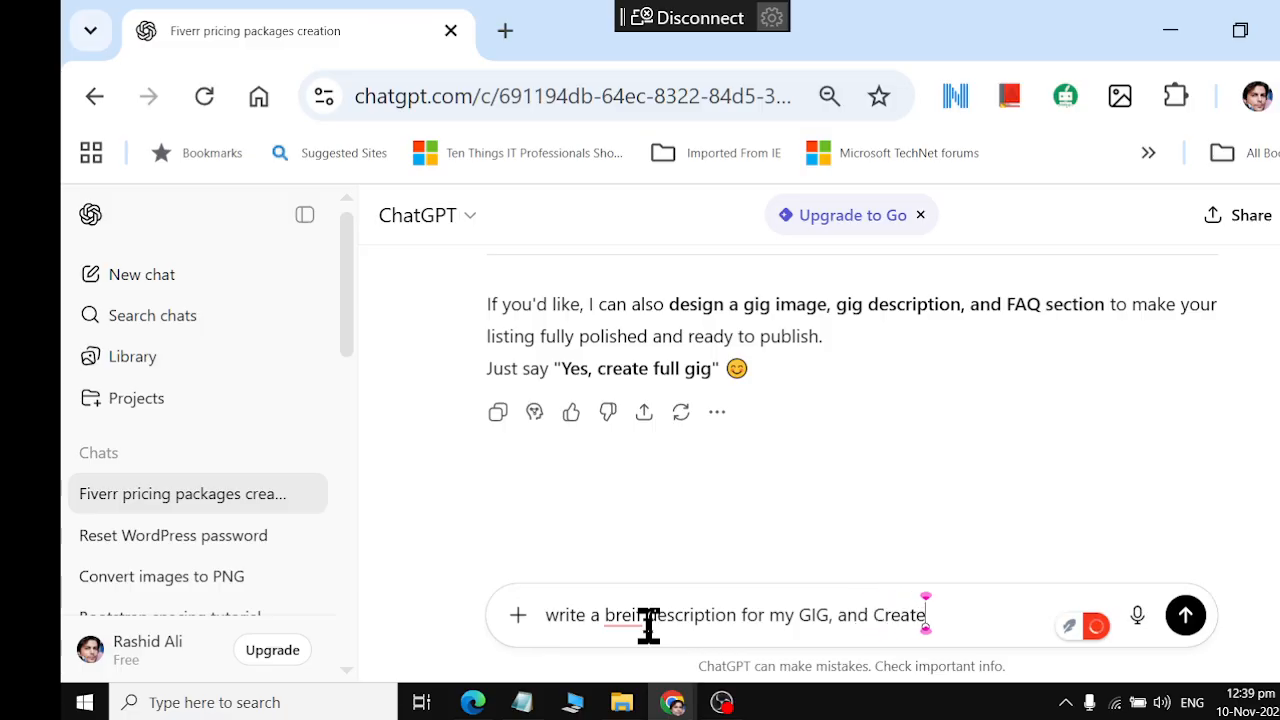
pyautogui.write(' FAQ tha')
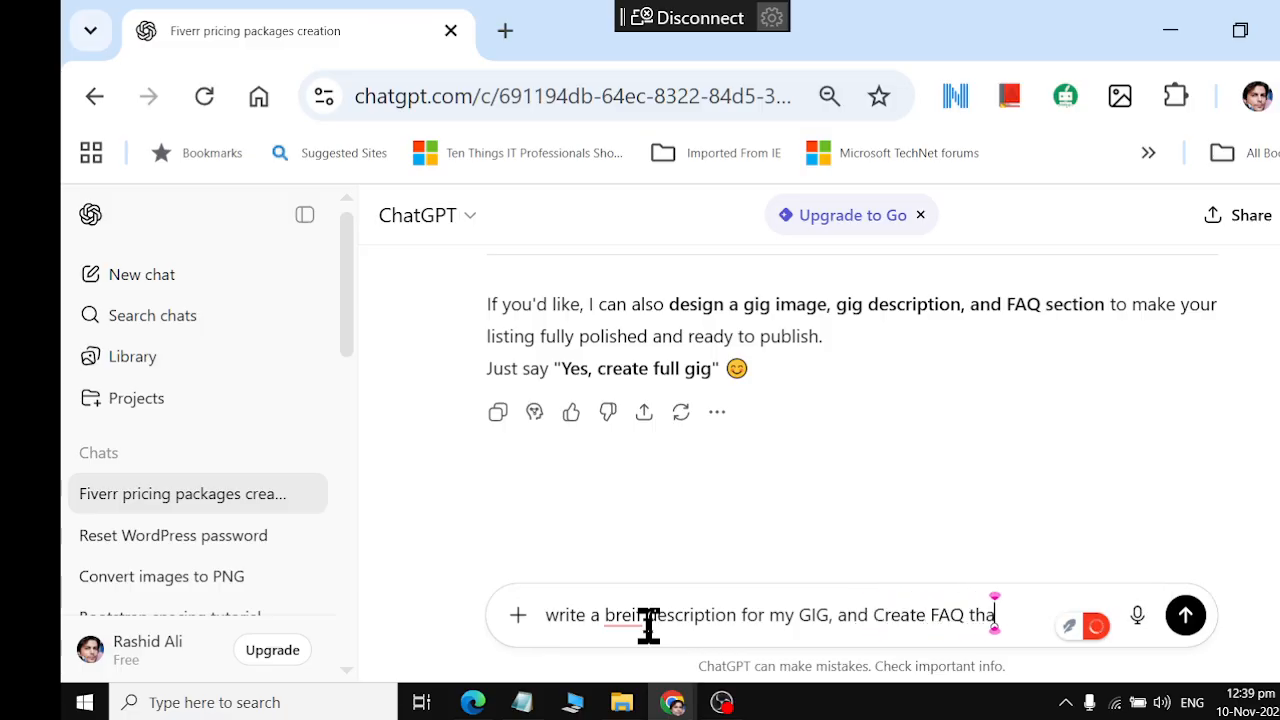
pyautogui.write('t Mak')
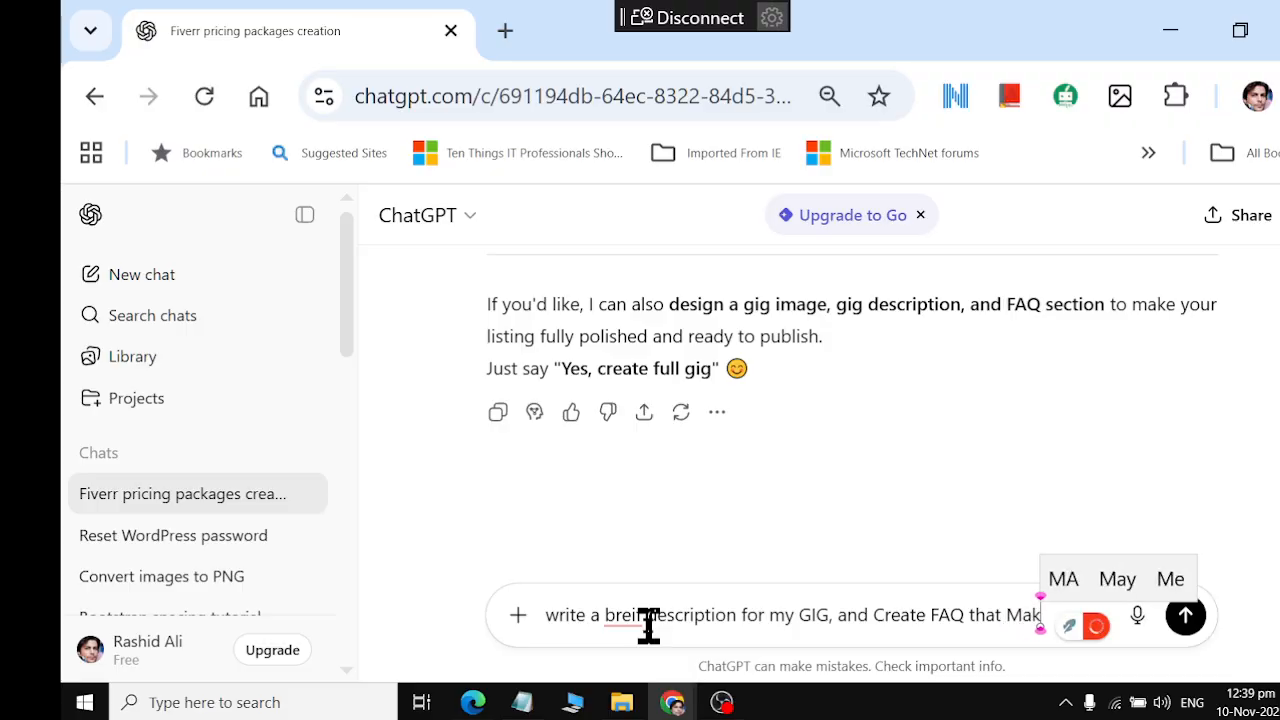
pyautogui.write('e Ea')
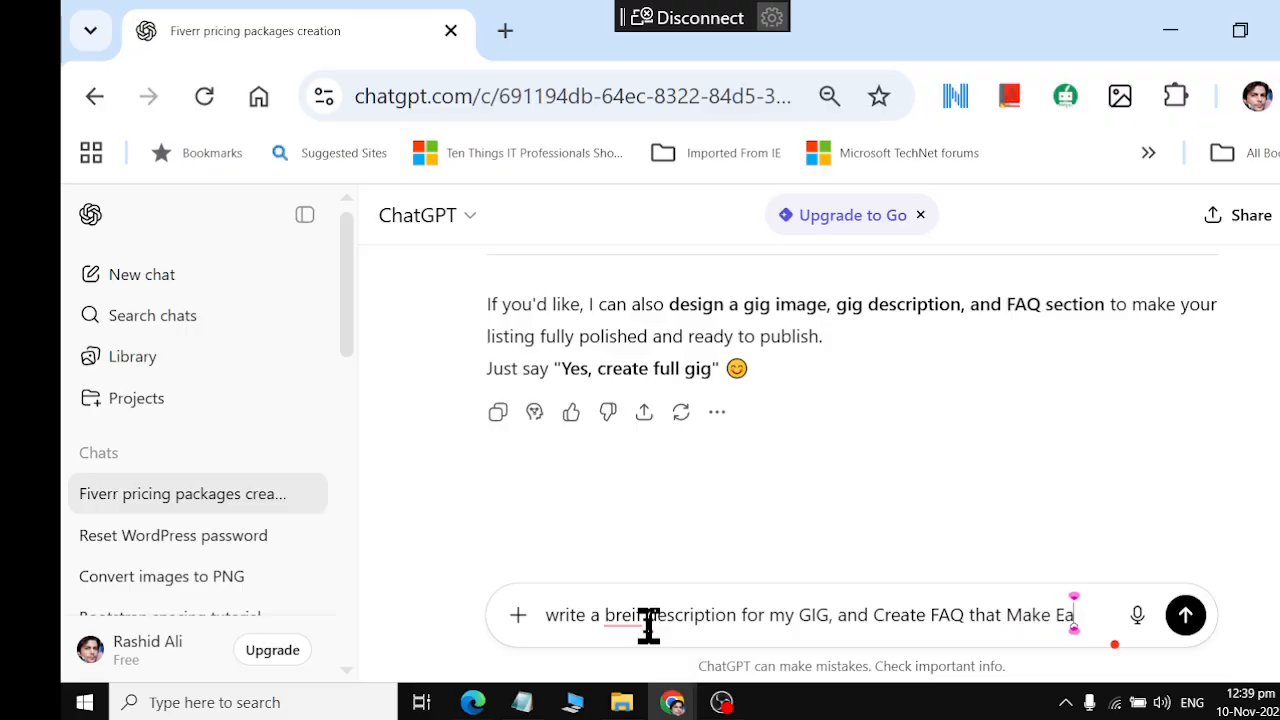
pyautogui.write('sy to Reach')
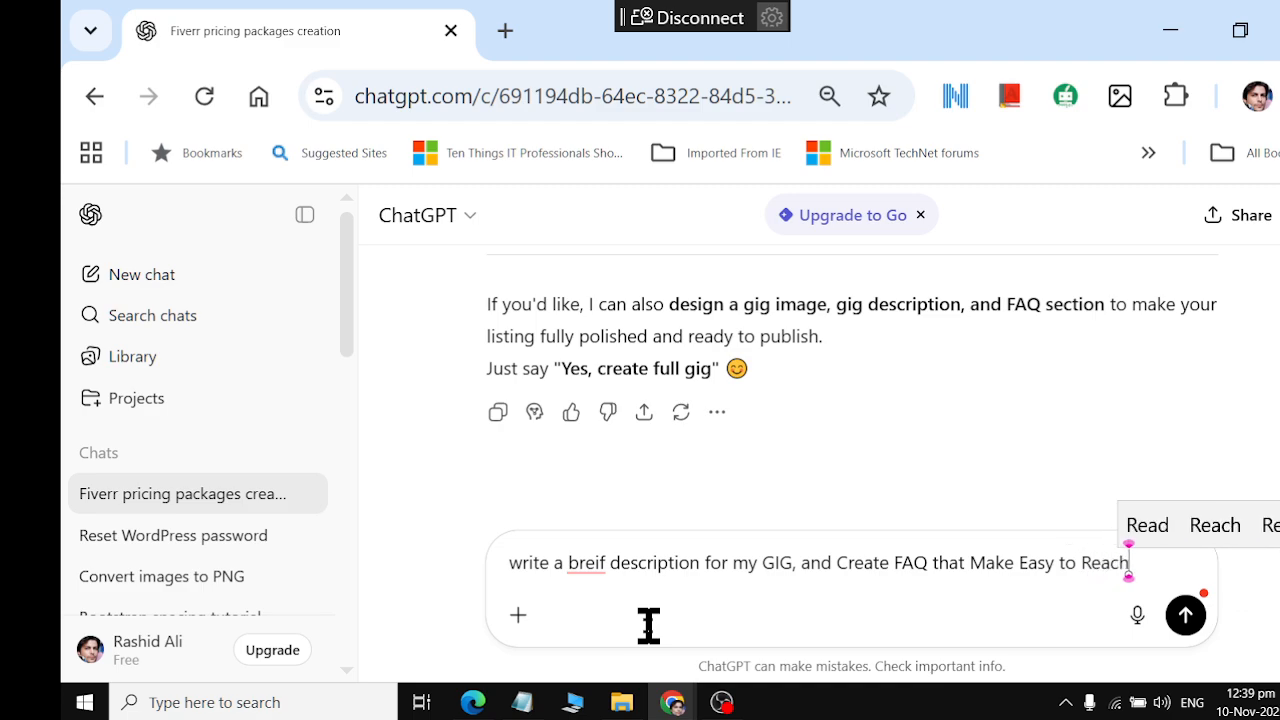
pyautogui.write(' Customer to Me')
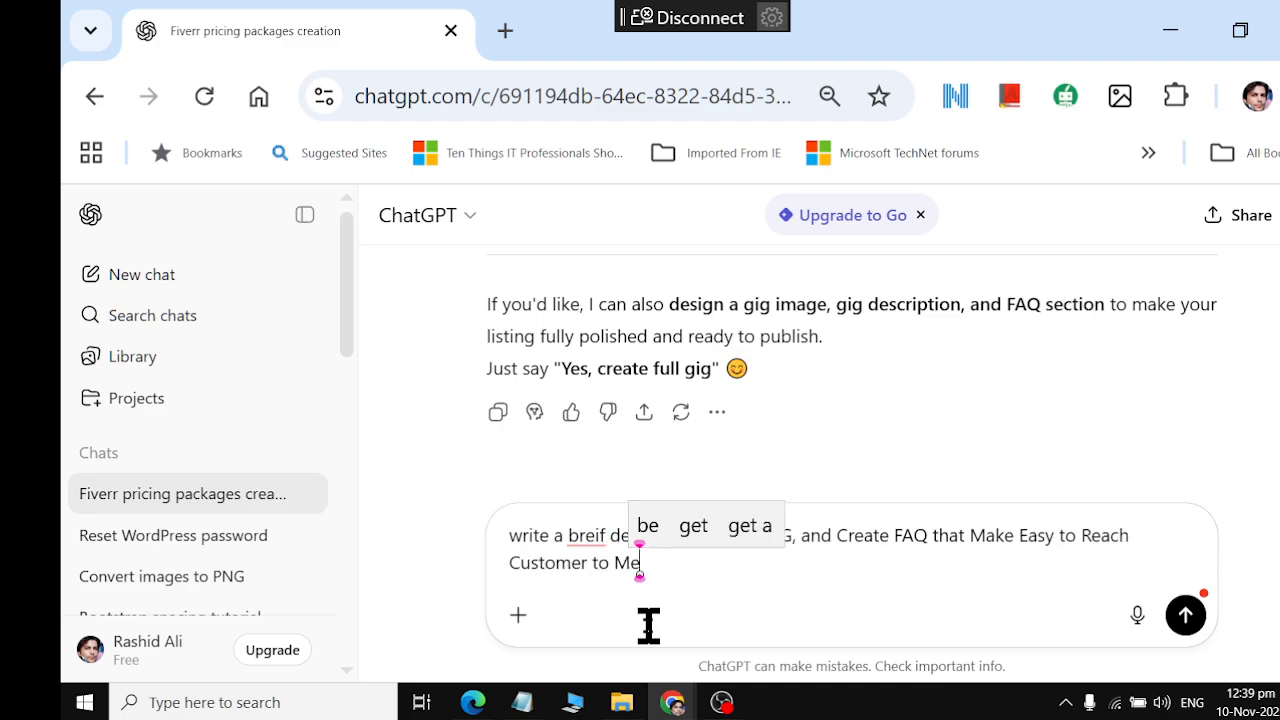
pyautogui.write('.., us')
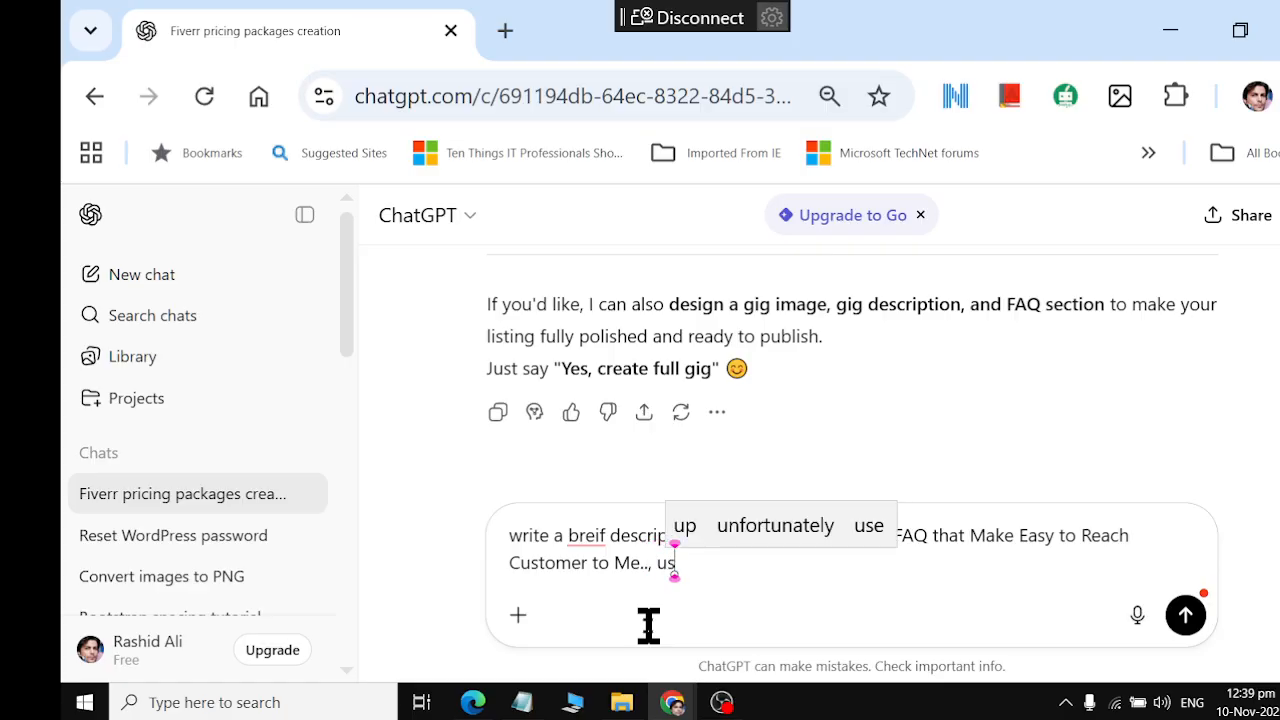
pyautogui.write('e Human ')
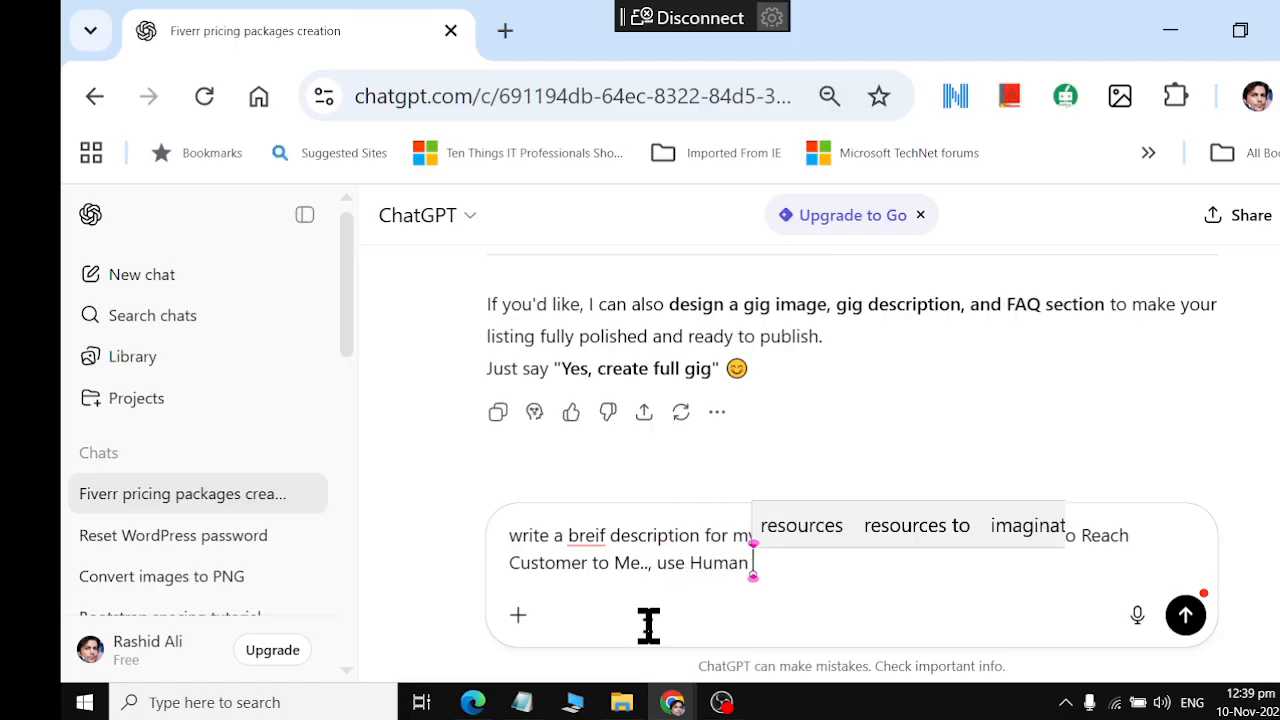
pyautogui.write('Languag')
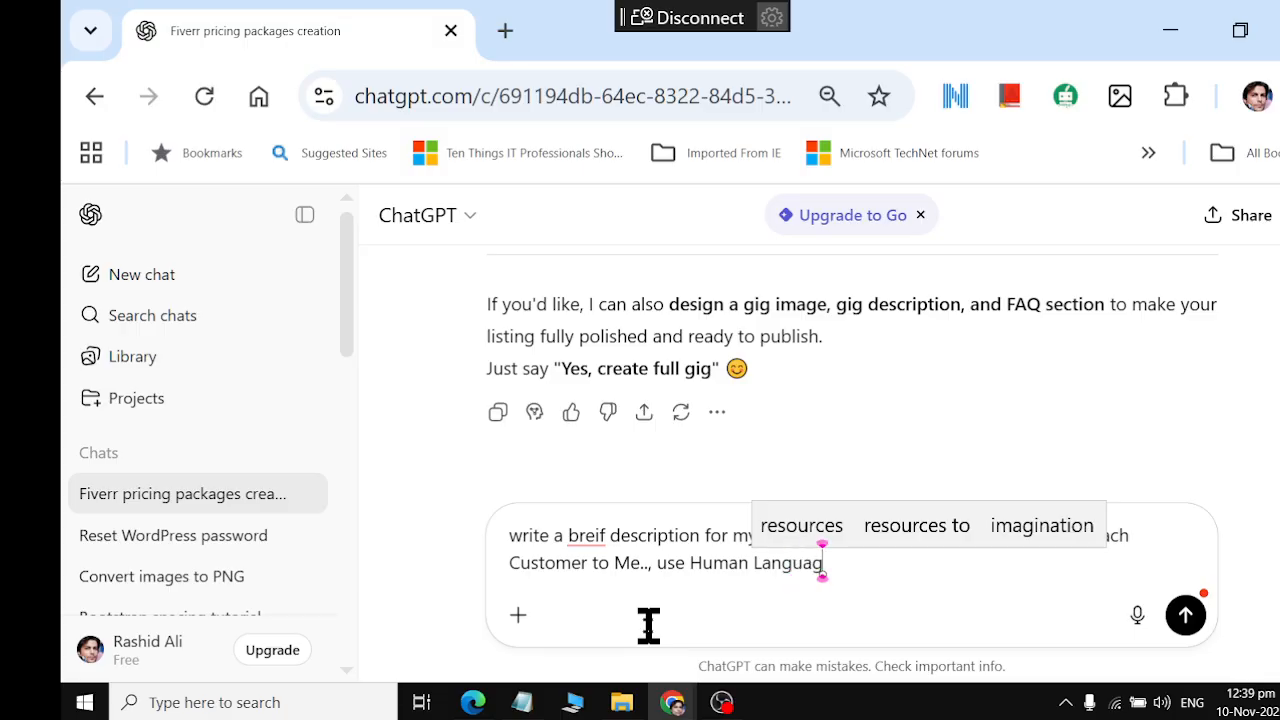
pyautogui.write('e')
pyautogui.press('Return')
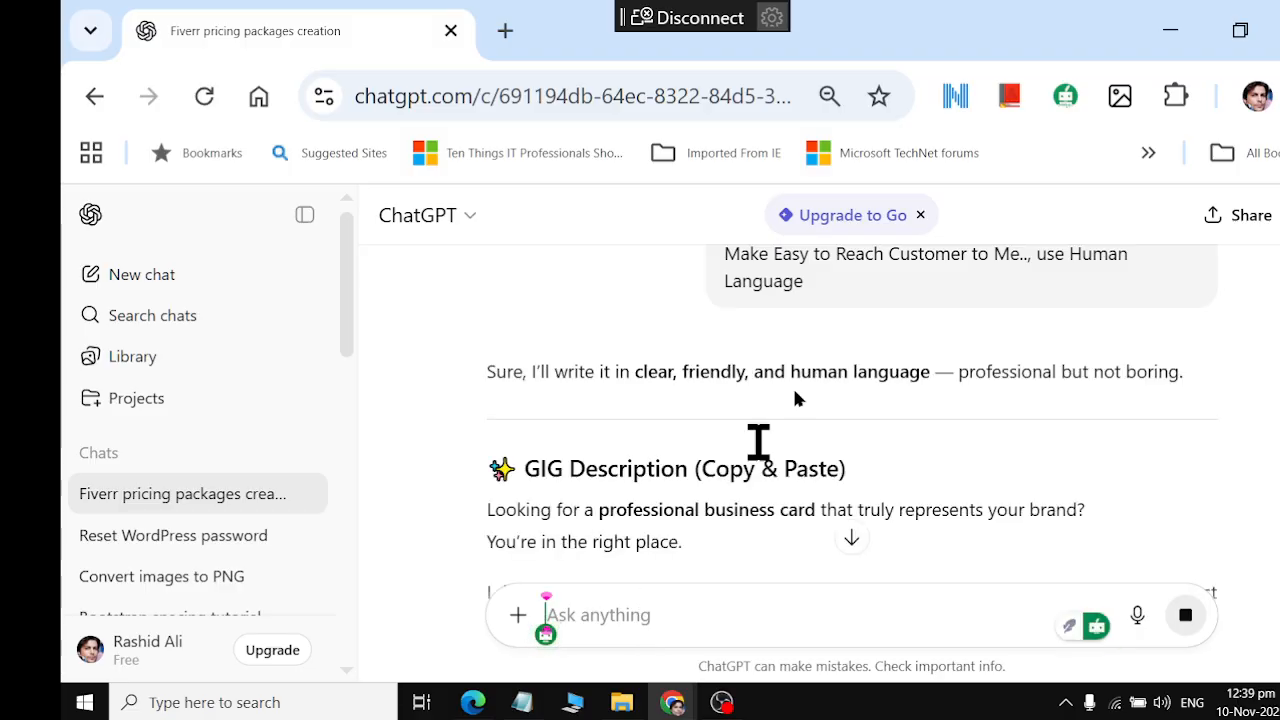
# Copy the GIG Description text in ChatGPT's reply, from "Looking for a professional business card" through "professional and impressive."
pyautogui.scroll(-2, 960, 430)
pyautogui.scroll(-2, 960, 432)
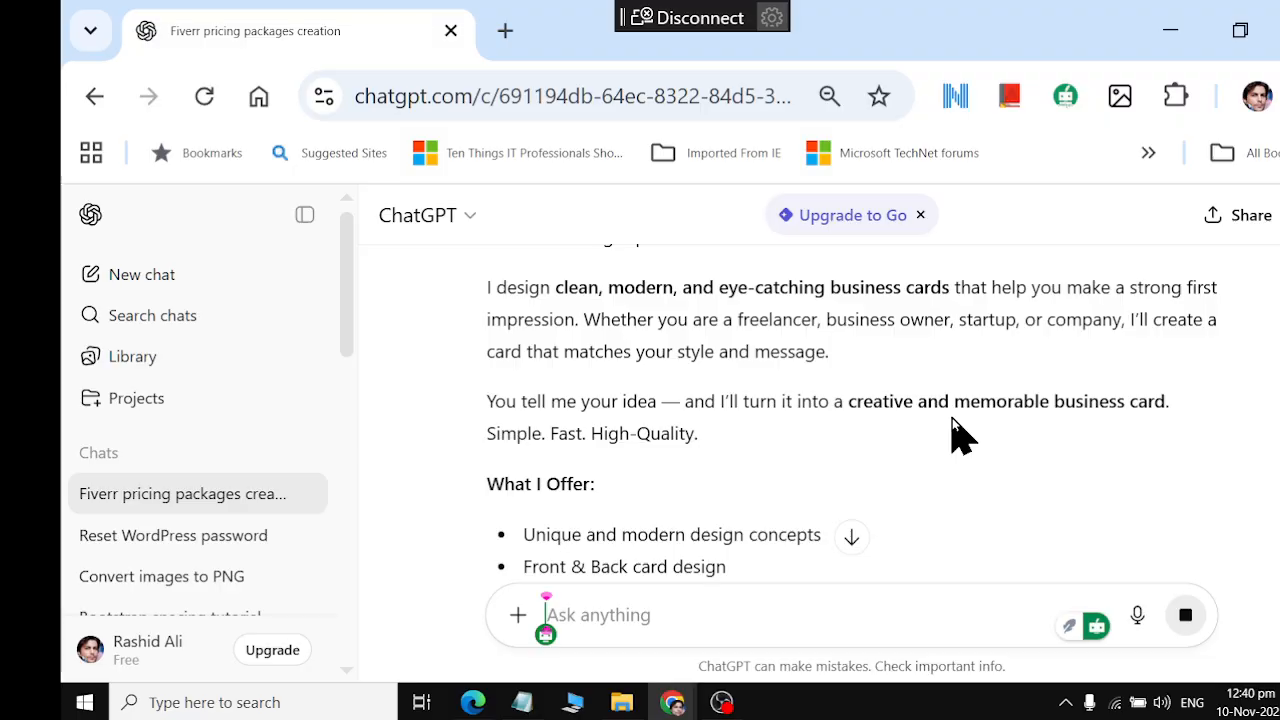
pyautogui.scroll(2, 960, 432)
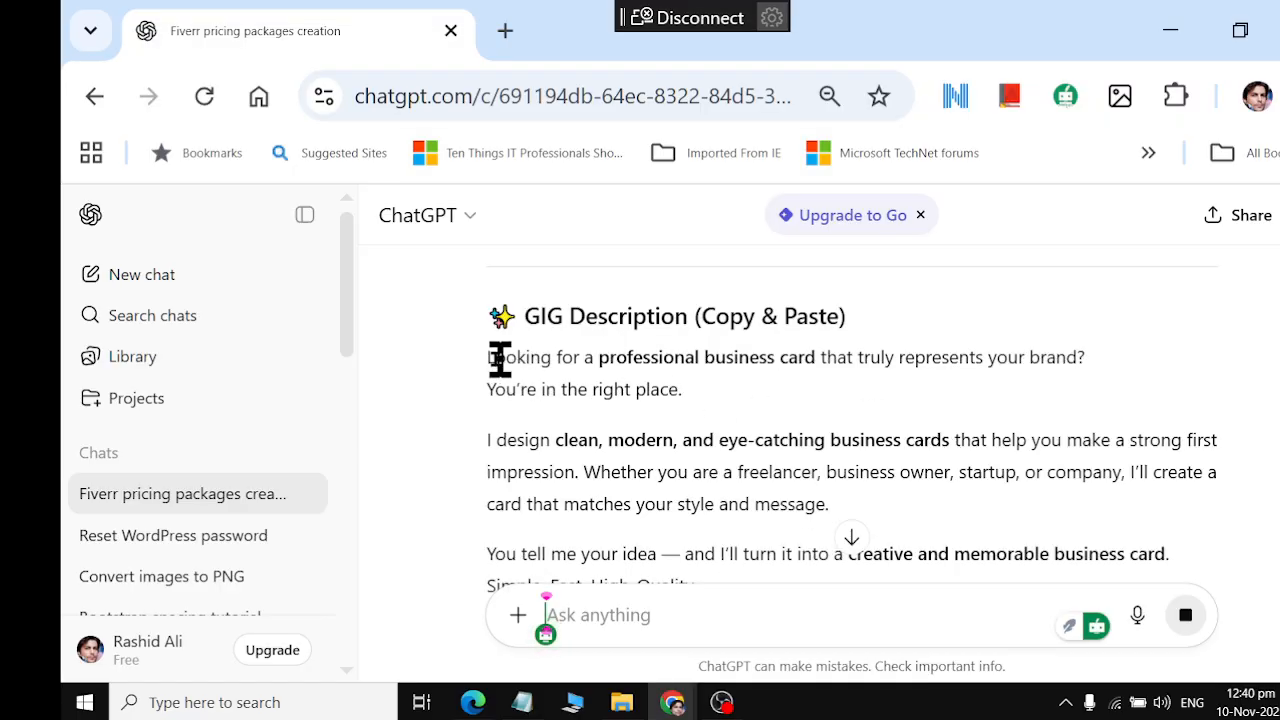
pyautogui.moveTo(486, 357); pyautogui.dragTo(1152, 550)
pyautogui.scroll(-1, 1066, 431)
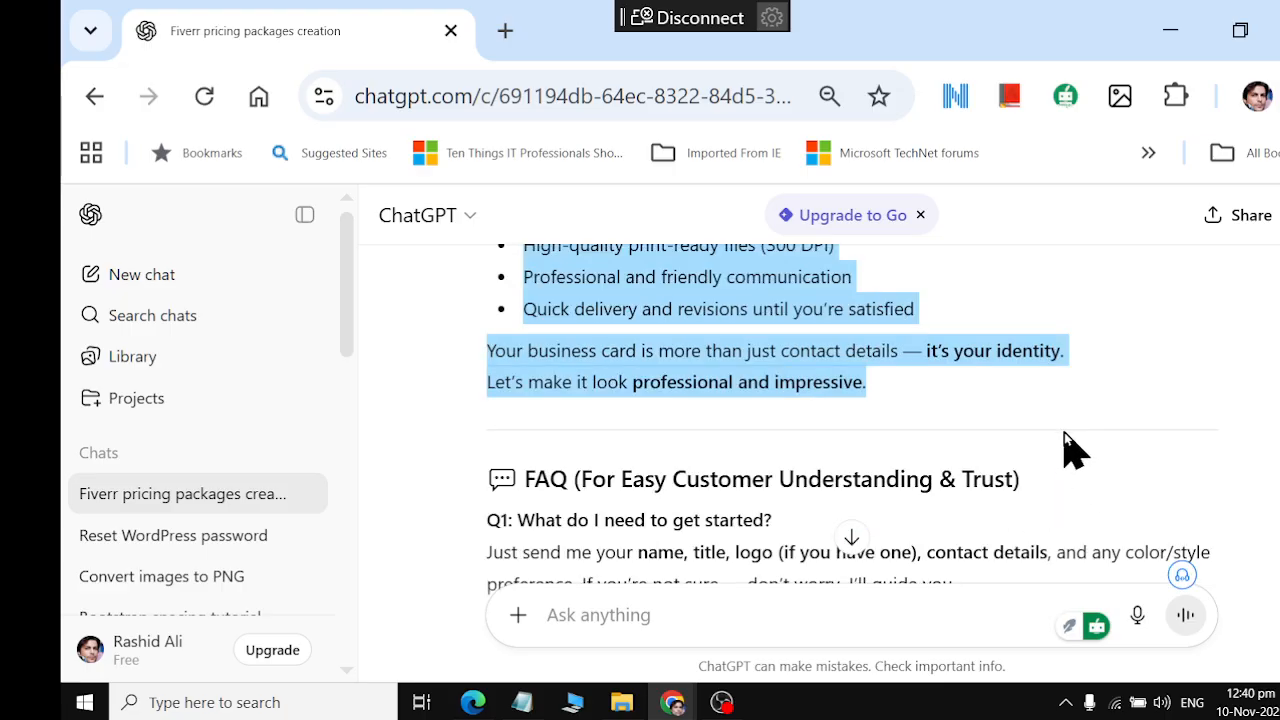
# Switch to the Fiverr gig page and paste the copied description into the Briefly Describe Your Gig field
pyautogui.hotkey('alt', 'Tab')
pyautogui.scroll(3, 568, 308)
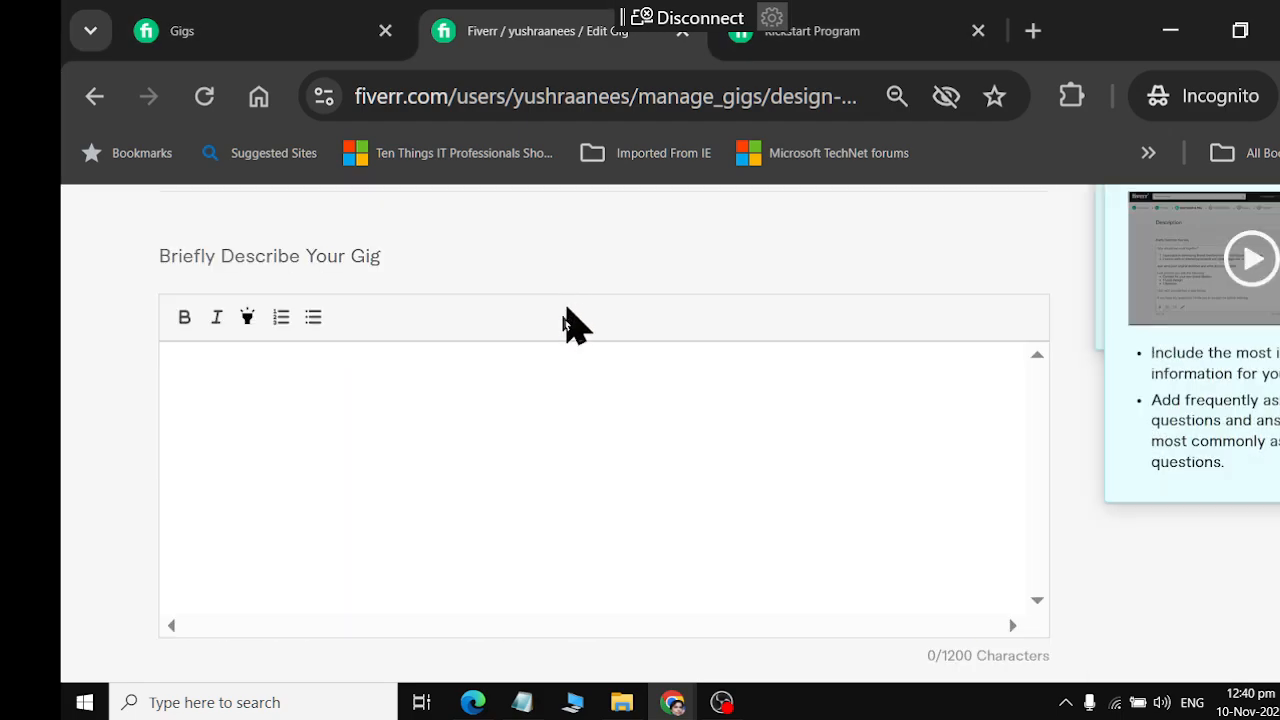
pyautogui.click(520, 414)
pyautogui.write('Looking for a professional business card that truly represents your brand? Youre in the right place. I design clean, modern, and eye-catching business cards that help you make a strong first impression. Whether you are a freelancer, business owner, startup, or company, Ill create a card that matches your style and message. You tell me your idea and Ill turn it into a creative and memorable business card. Simple. Fast. High-Quality. What I Offer: Unique and modern design concepts Front & Back card design High-quality print-ready files (300 DPI) Professional and friendly communication Quick delivery and revisions until youre satisfied Your business card is more than just contact details its your identity. Lets make it look professional and impressive.')
pyautogui.scroll(5, 520, 423)
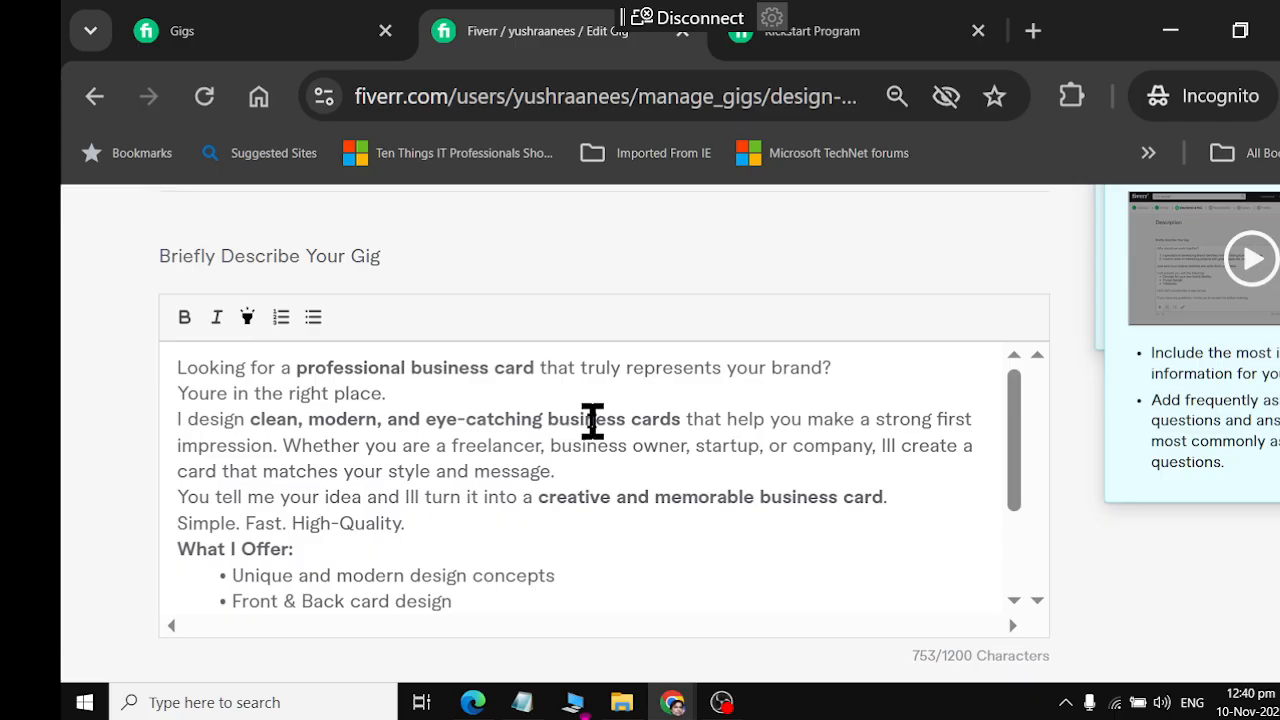
# Make the description's second line, "Youre in the right place.", bold and indent it
pyautogui.click(189, 391)
pyautogui.hotkey('ctrl', 'shift', 'Right')
pyautogui.press('Left')
pyautogui.hotkey('ctrl', 'shift', 'Right')
pyautogui.hotkey('ctrl', 'shift', 'Right')
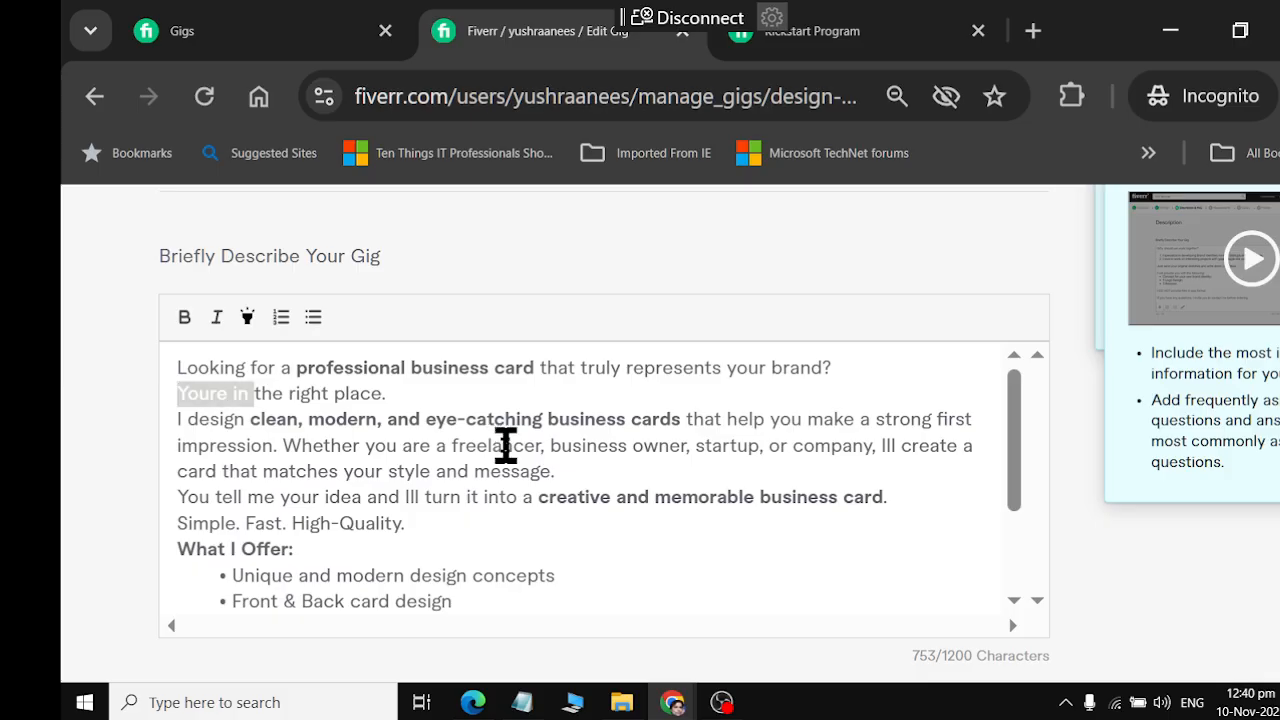
pyautogui.hotkey('ctrl', 'shift', 'Right')
pyautogui.hotkey('ctrl', 'shift', 'Right')
pyautogui.hotkey('ctrl', 'shift', 'Right')
pyautogui.click(184, 317)
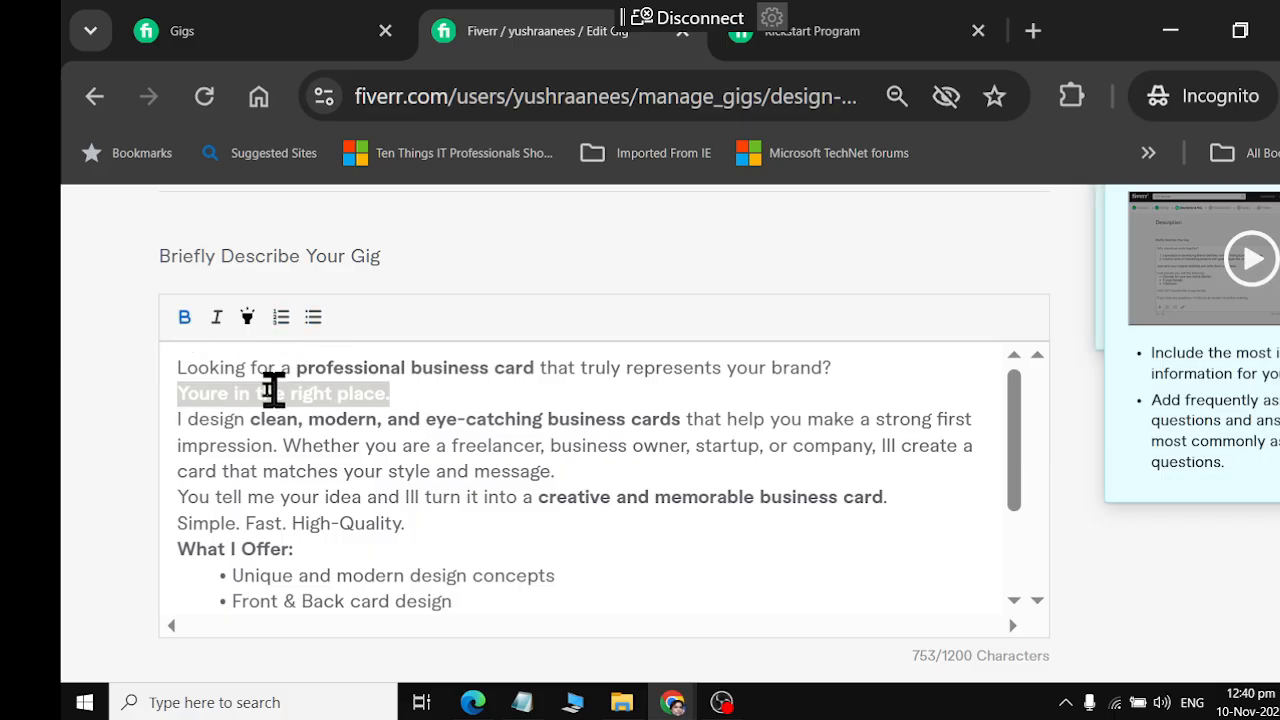
pyautogui.click(187, 393)
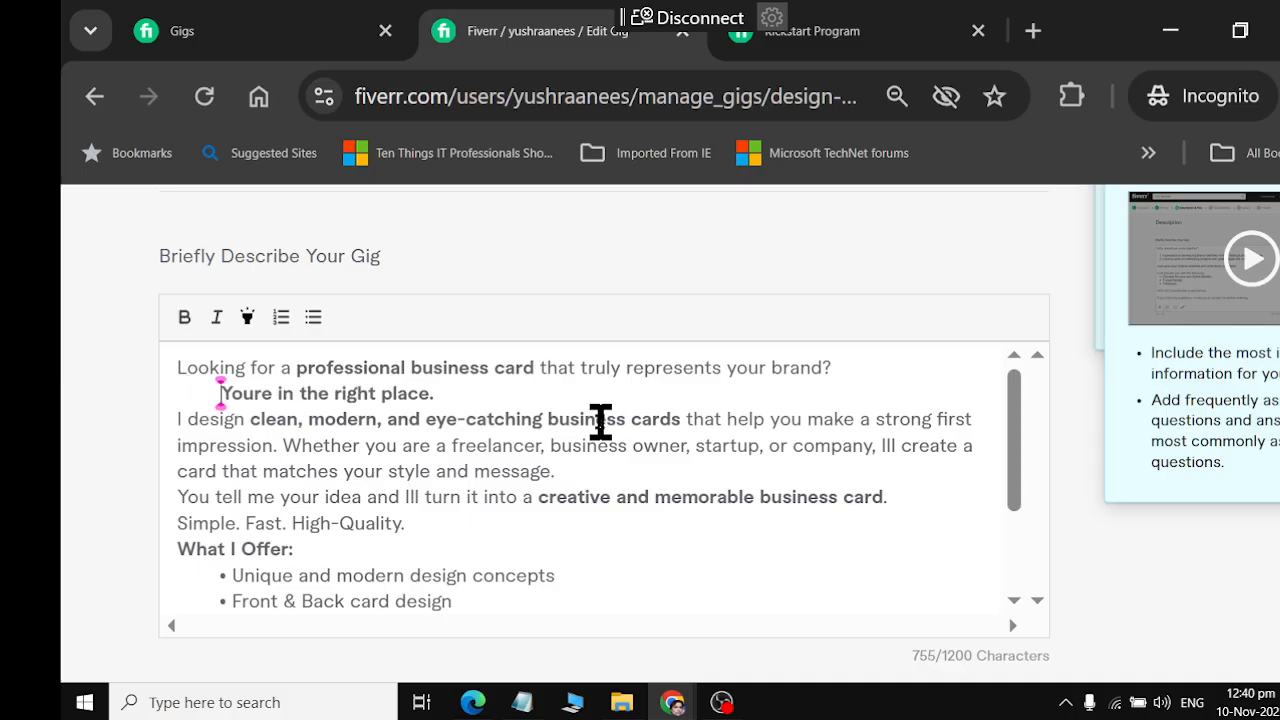
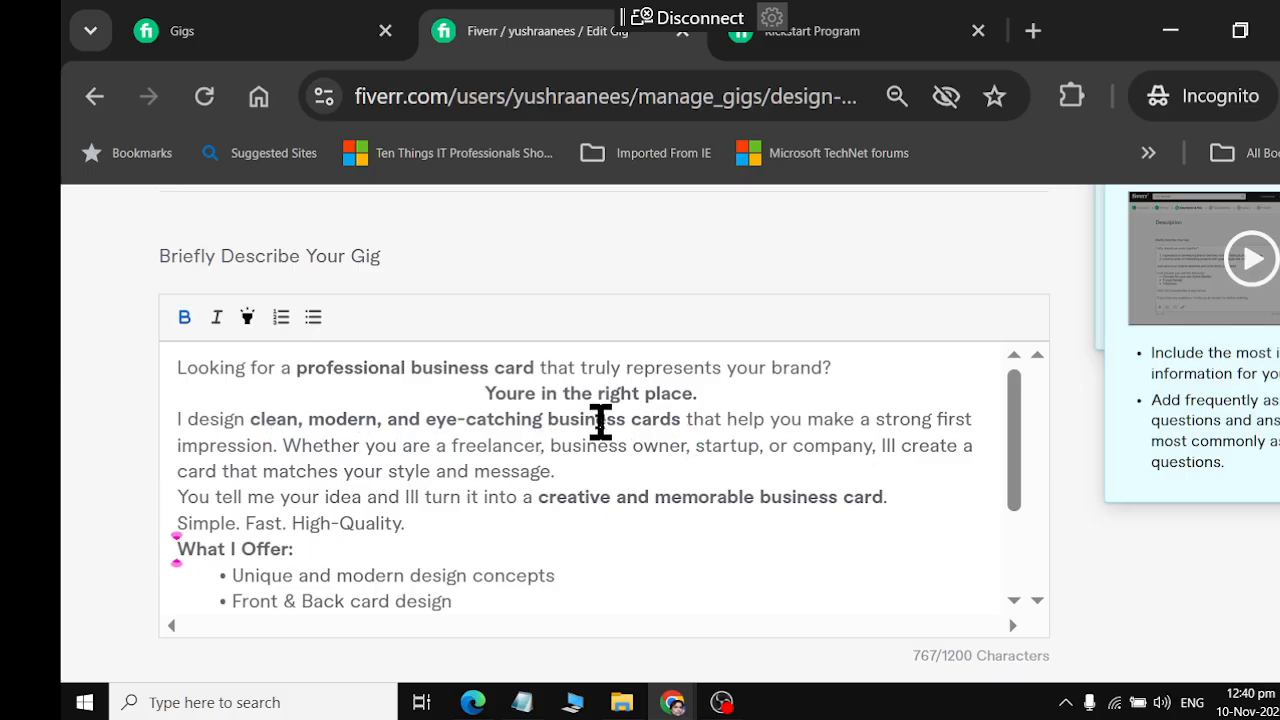
# Replace "What I" with "my" in the description's "What I Offer:" heading and insert a blank line above it
pyautogui.hotkey('ctrl', 'shift', 'Right')
pyautogui.hotkey('ctrl', 'shift', 'Right')
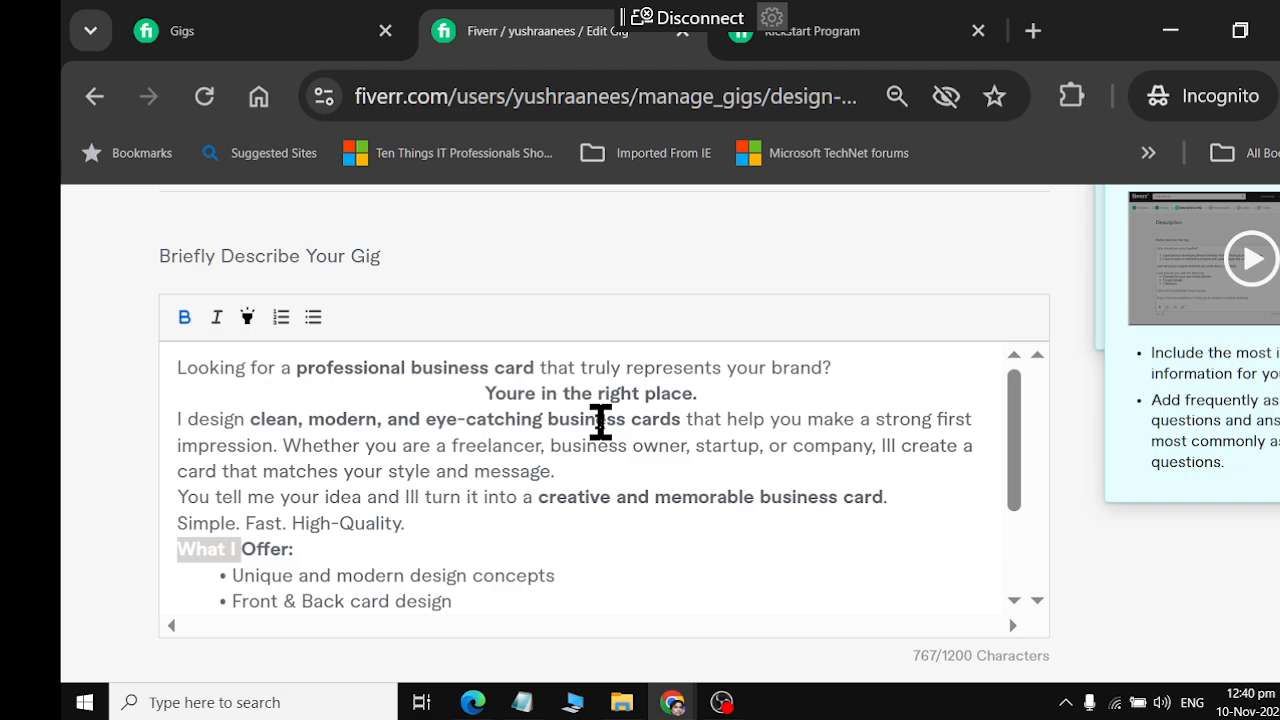
pyautogui.write('my')
pyautogui.press('Return')
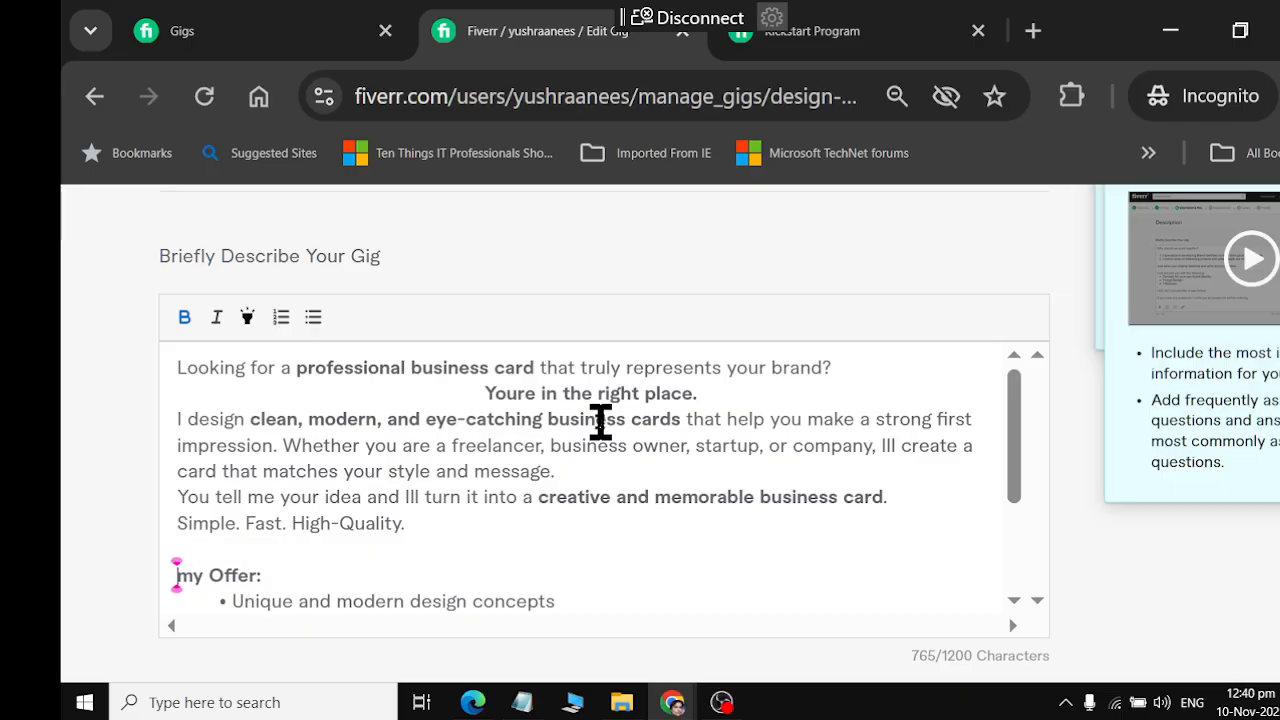
# Add an empty bullet line below "Quick delivery and revisions until youre satisfied" in the description
pyautogui.press('Down')
pyautogui.press('Down')
pyautogui.press('Down')
pyautogui.press('Down')
pyautogui.press('Down')
pyautogui.press('Down')
pyautogui.press('Down')
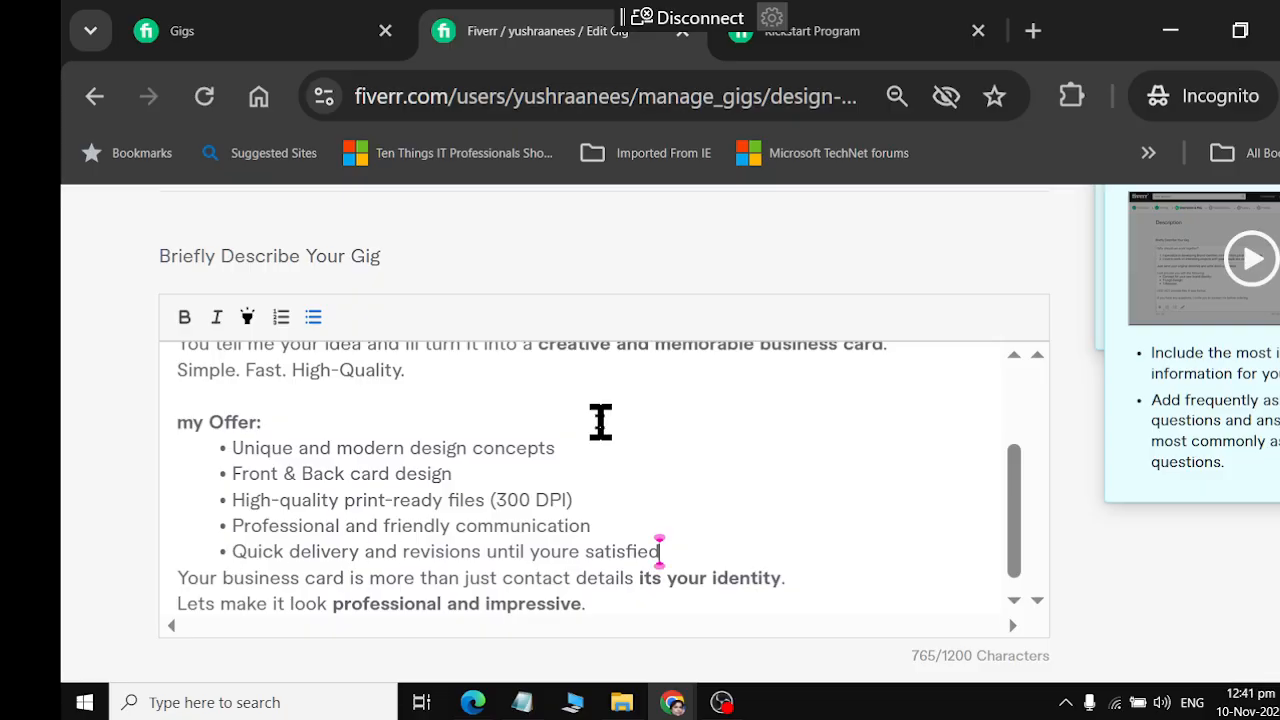
pyautogui.press('Return')
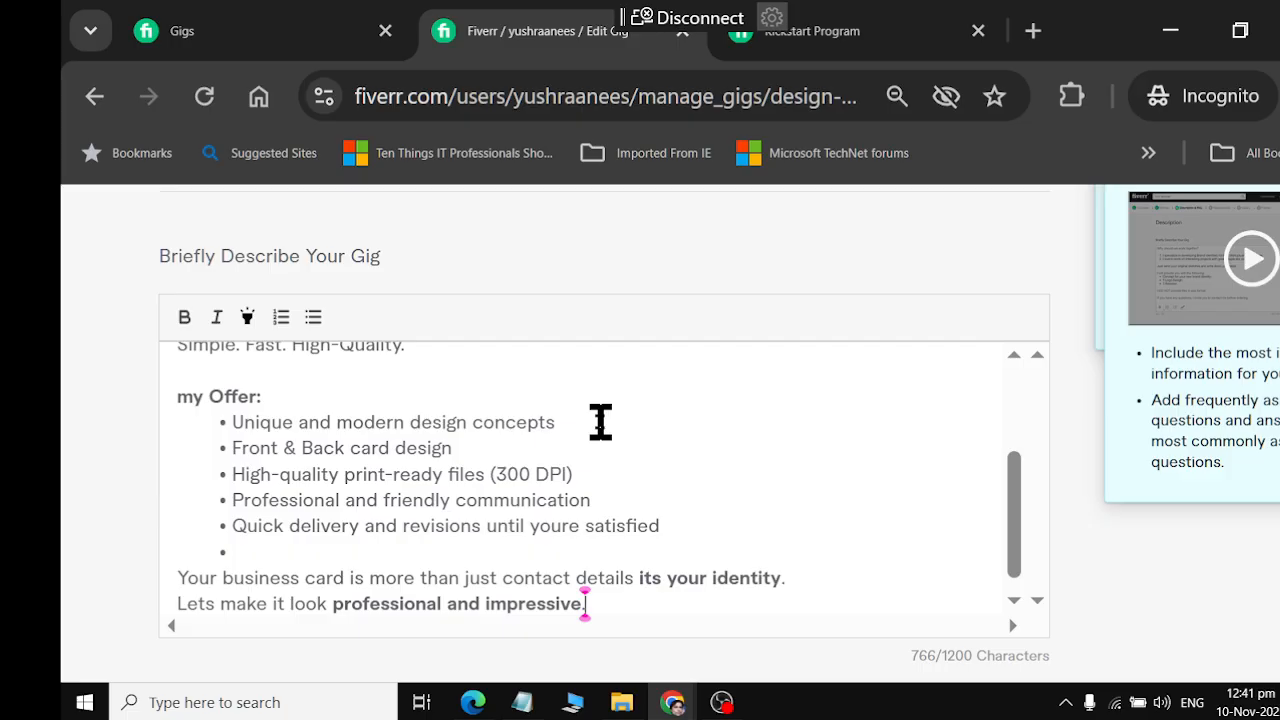
# Start a new FAQ entry and fill its question with "What do I need to get started?" copied from ChatGPT's Q1
pyautogui.scroll(-3, 600, 421)
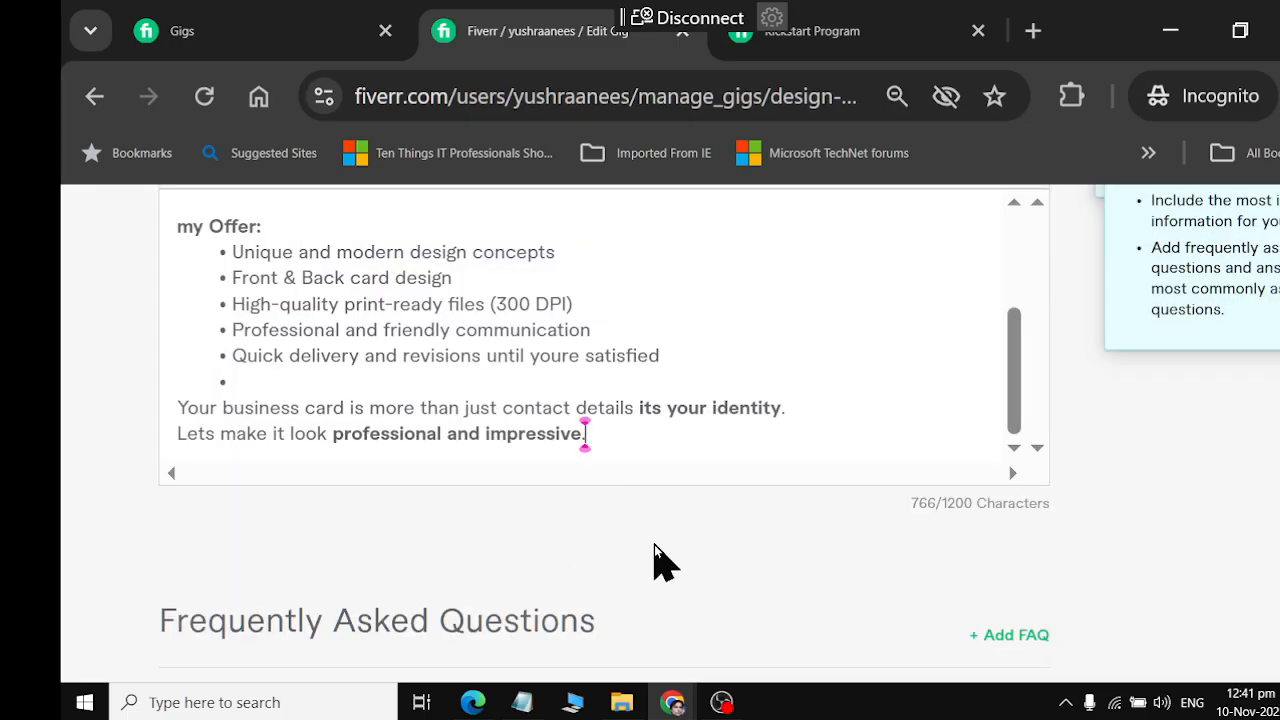
pyautogui.scroll(-2, 654, 544)
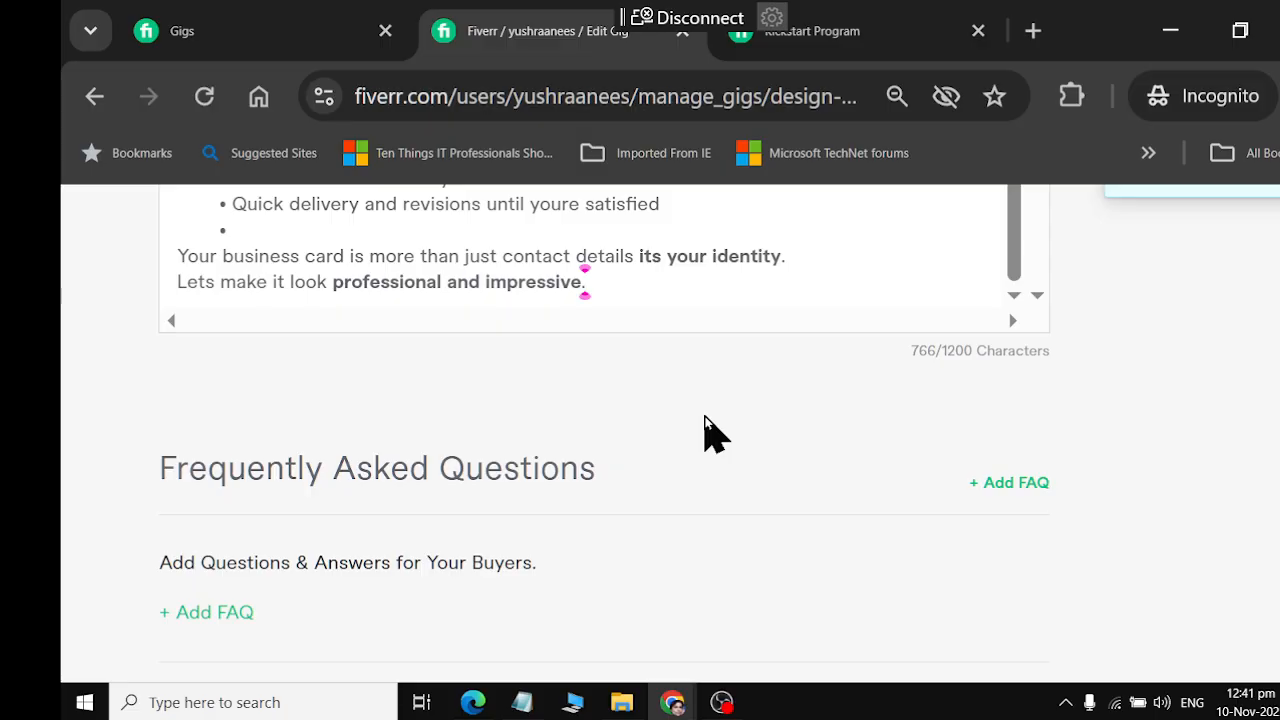
pyautogui.scroll(2, 709, 434)
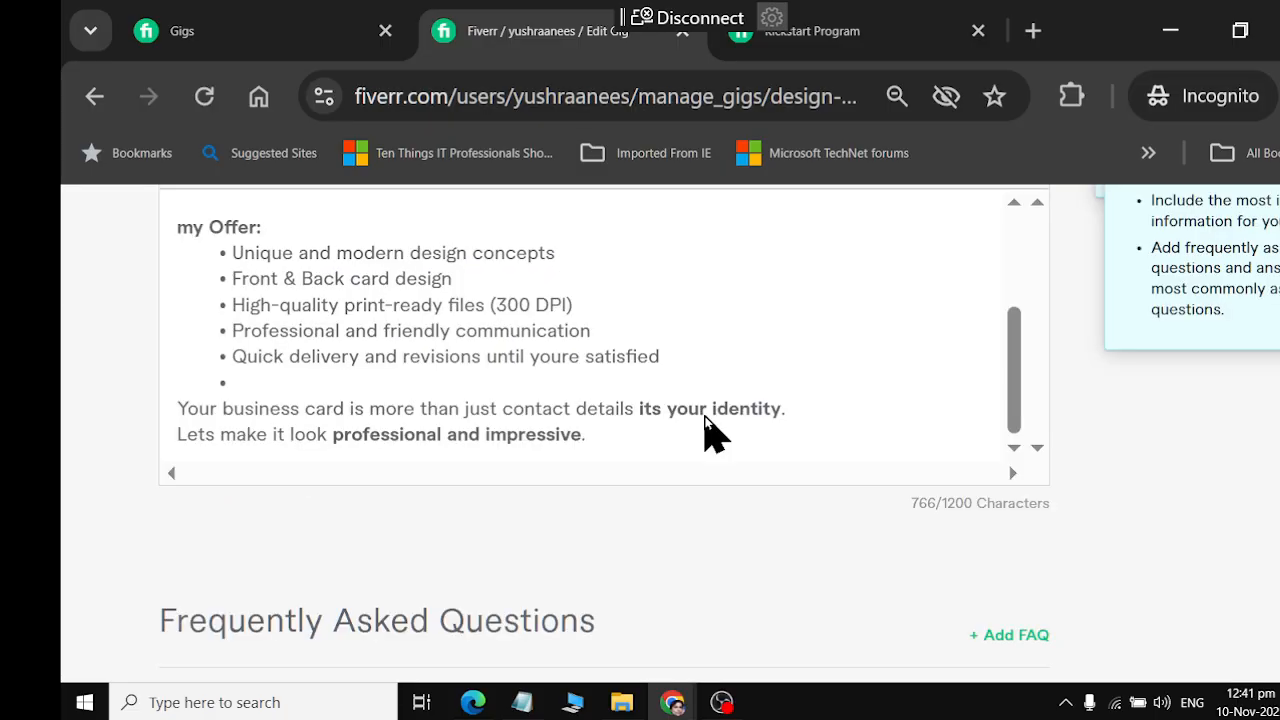
pyautogui.scroll(-3, 706, 434)
pyautogui.click(245, 460)
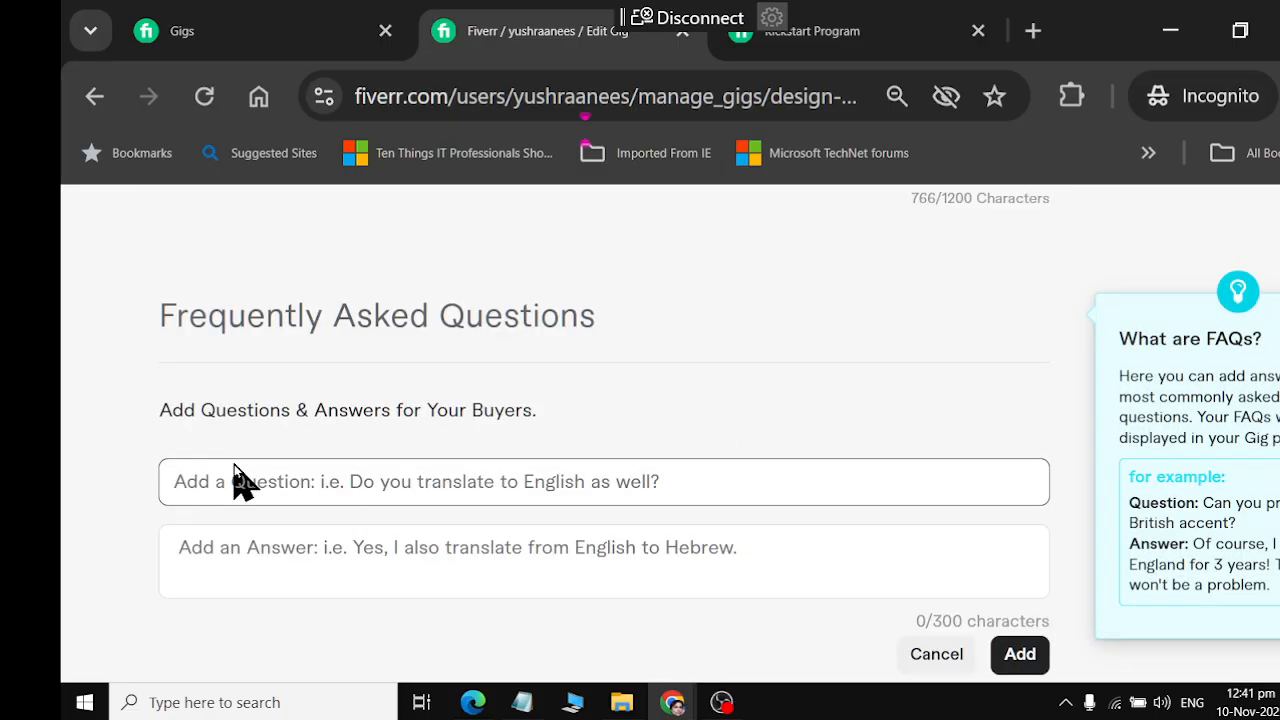
pyautogui.hotkey('alt', 'Tab')
pyautogui.scroll(-2, 735, 305)
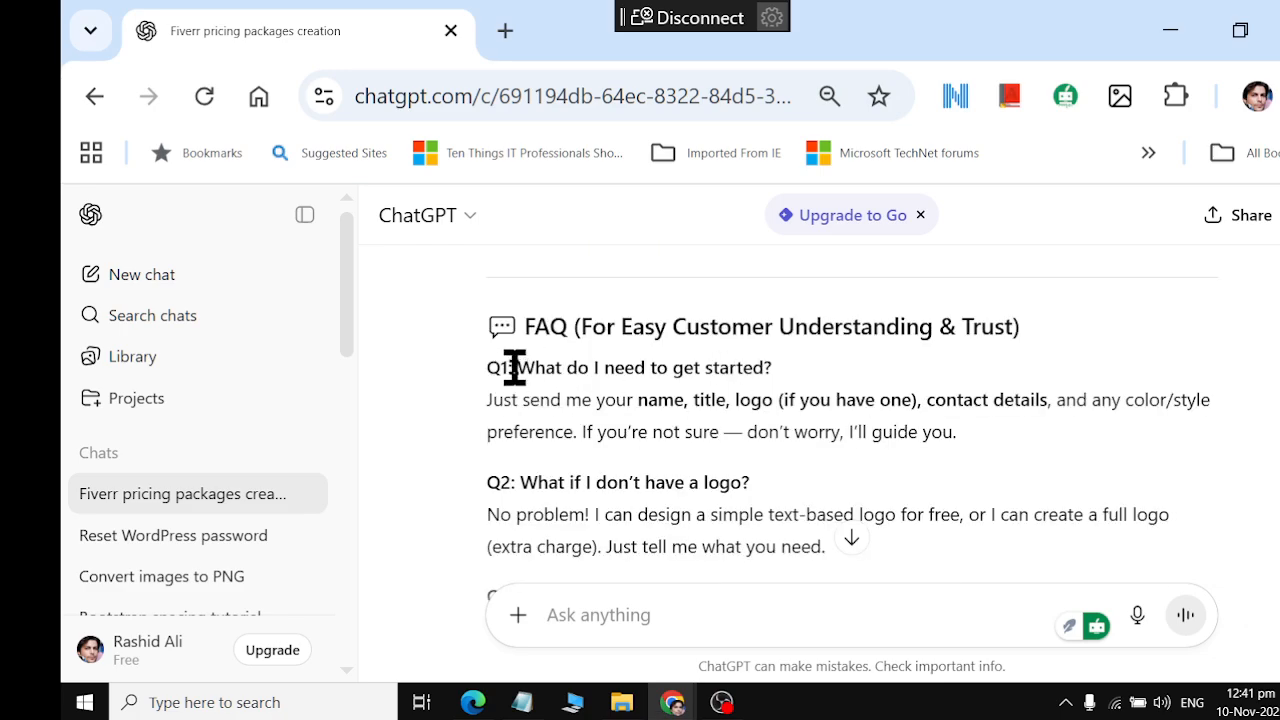
pyautogui.moveTo(506, 368); pyautogui.dragTo(809, 374)
pyautogui.hotkey('ctrl', 'c')
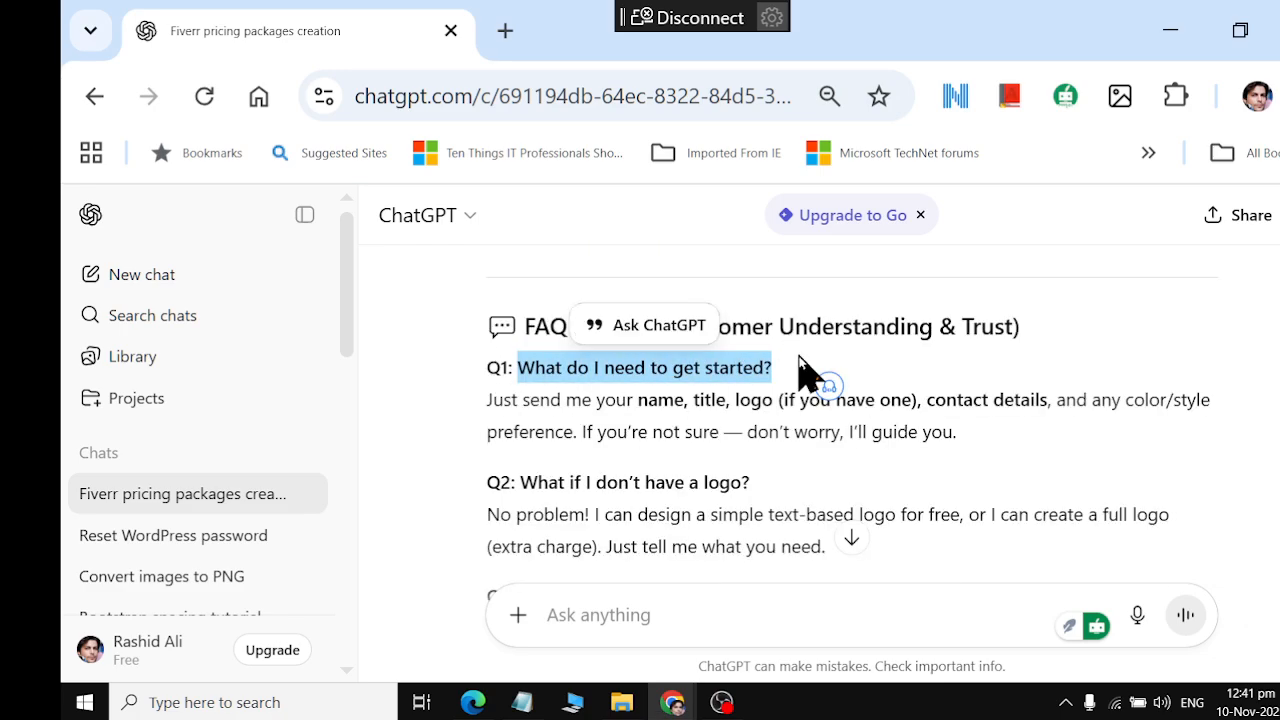
pyautogui.hotkey('alt', 'Tab')
pyautogui.click(390, 490)
pyautogui.hotkey('ctrl', 'v')
# Copy the Q1 answer, "Just send me your name, title, logo...", from ChatGPT into the Fiverr FAQ answer and add the entry
pyautogui.hotkey('alt', 'Tab')
pyautogui.moveTo(487, 400); pyautogui.dragTo(950, 425)
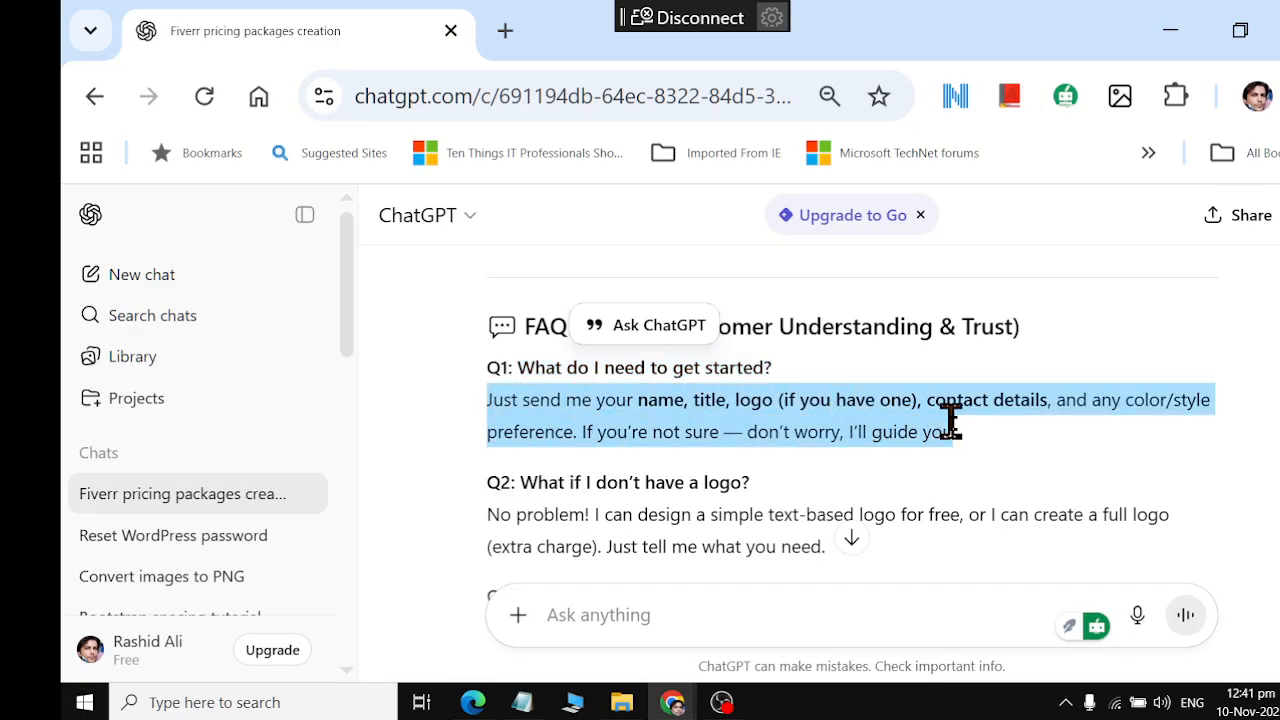
pyautogui.hotkey('ctrl', 'c')
pyautogui.hotkey('alt', 'Tab')
pyautogui.click(427, 548)
pyautogui.hotkey('ctrl', 'v')
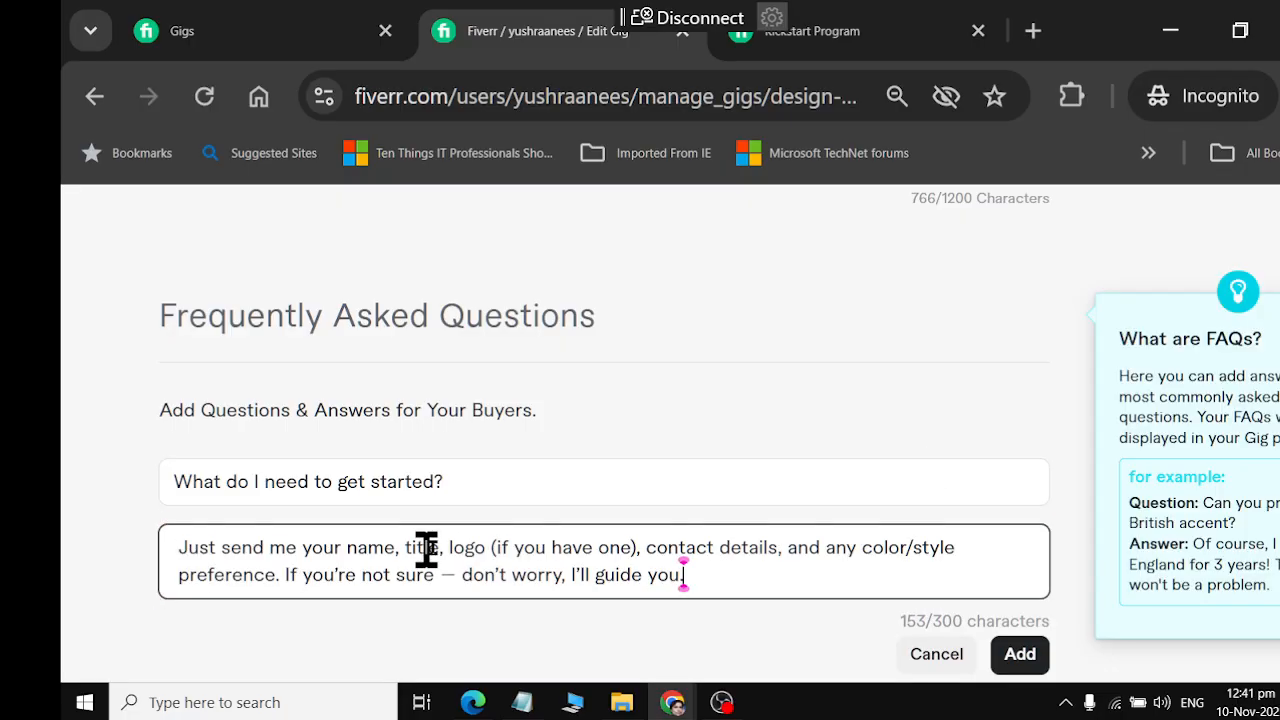
pyautogui.click(1020, 658)
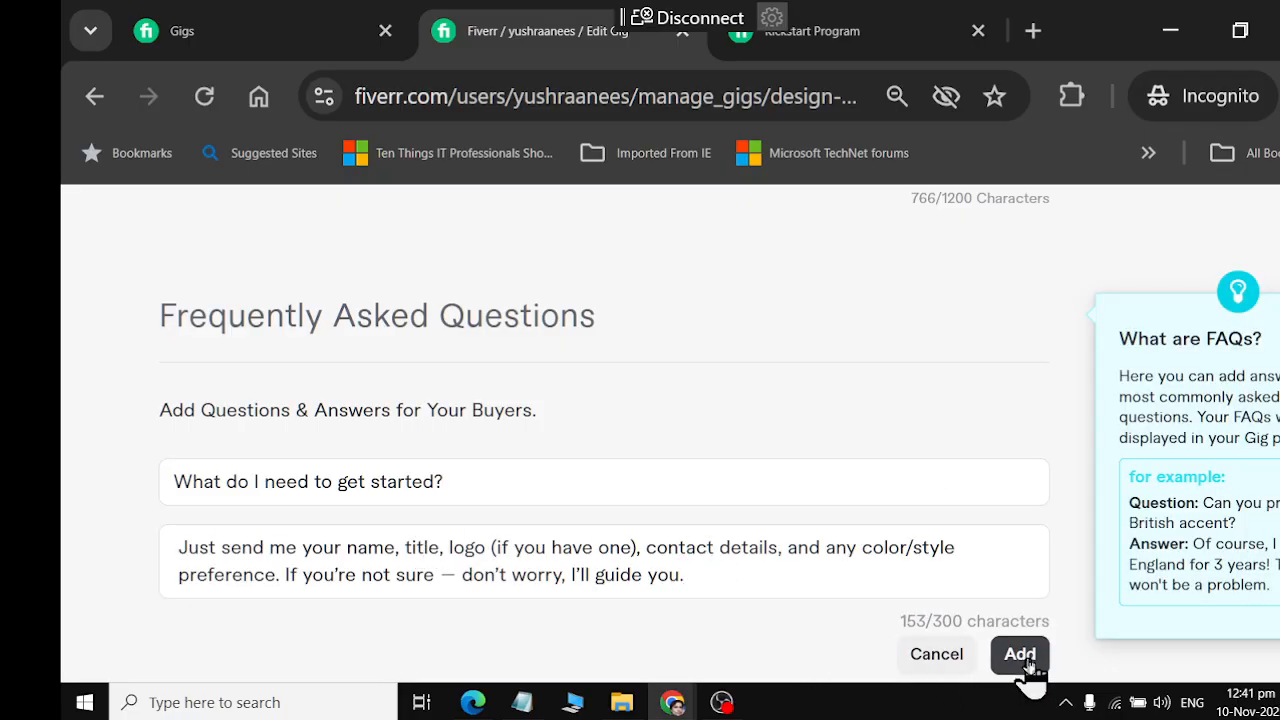
# Switch to ChatGPT and copy the Q2 question, "What if I don't have a logo?"
pyautogui.hotkey('alt', 'Tab')
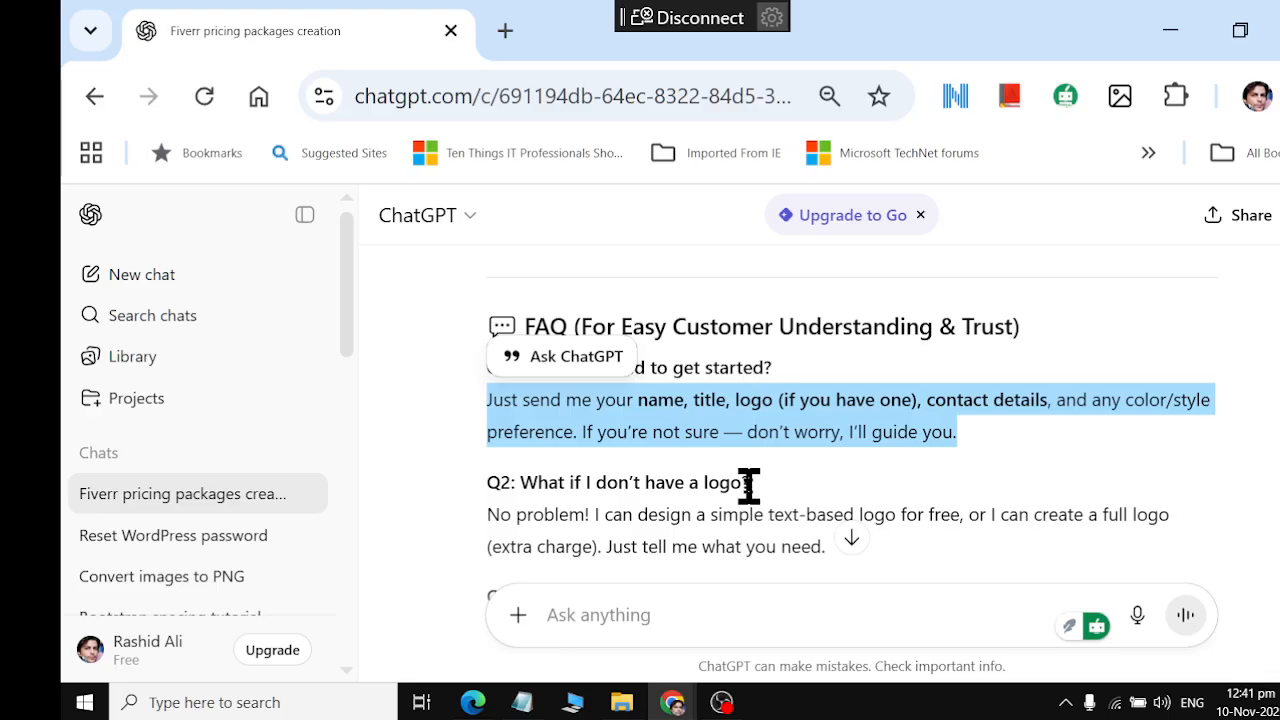
pyautogui.moveTo(533, 480); pyautogui.dragTo(760, 495)
pyautogui.click(535, 476)
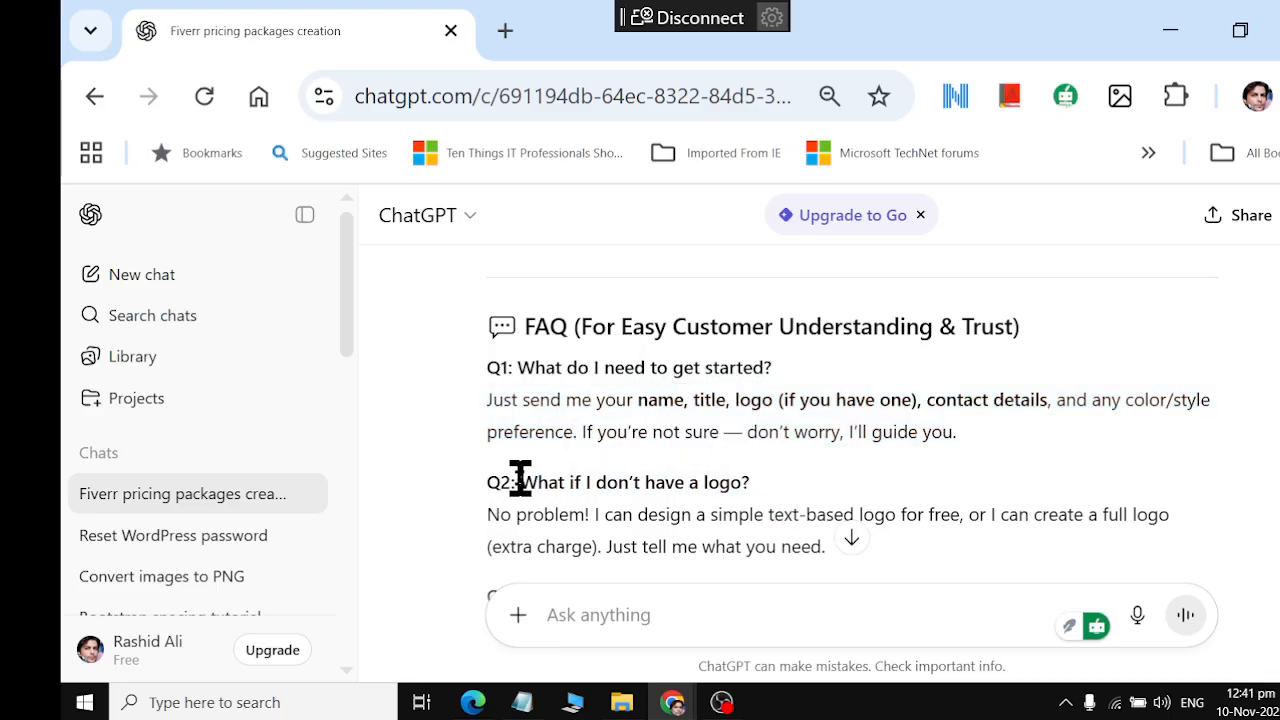
pyautogui.moveTo(520, 480); pyautogui.dragTo(794, 491)
pyautogui.scroll(-5, 737, 480)
pyautogui.hotkey('alt', 'Tab')
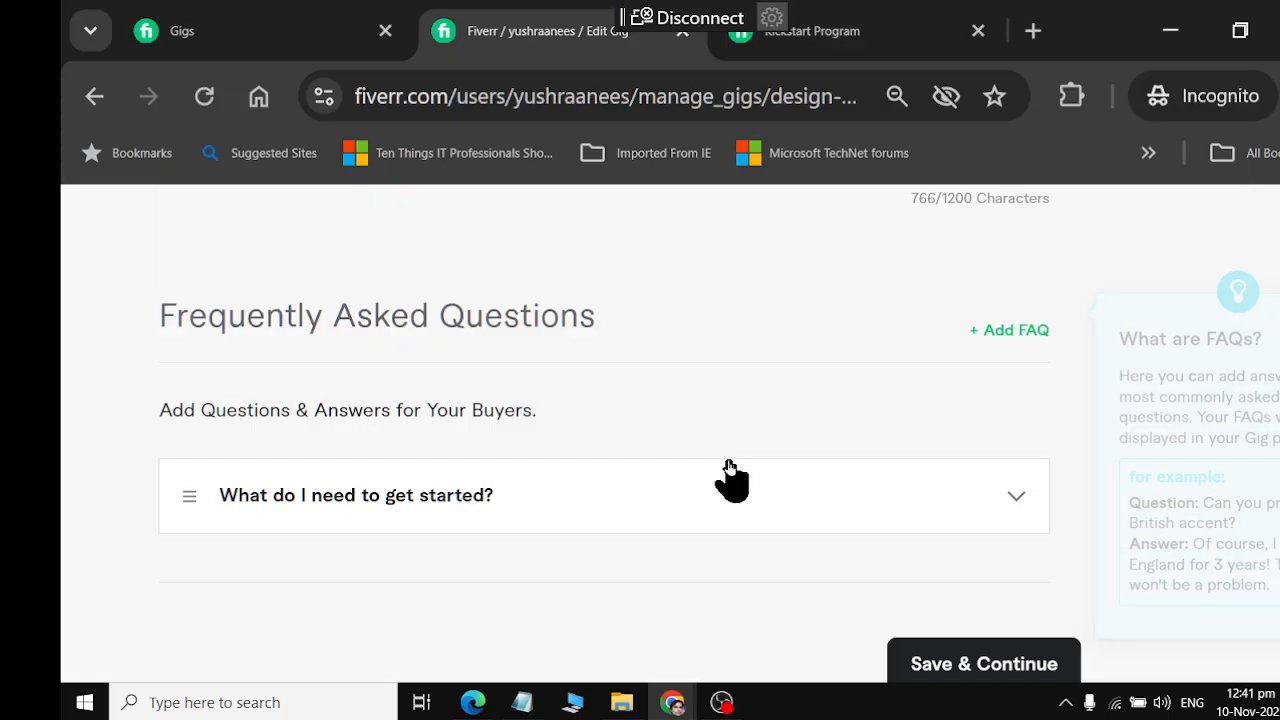
pyautogui.hotkey('alt', 'Tab')
pyautogui.scroll(5, 731, 470)
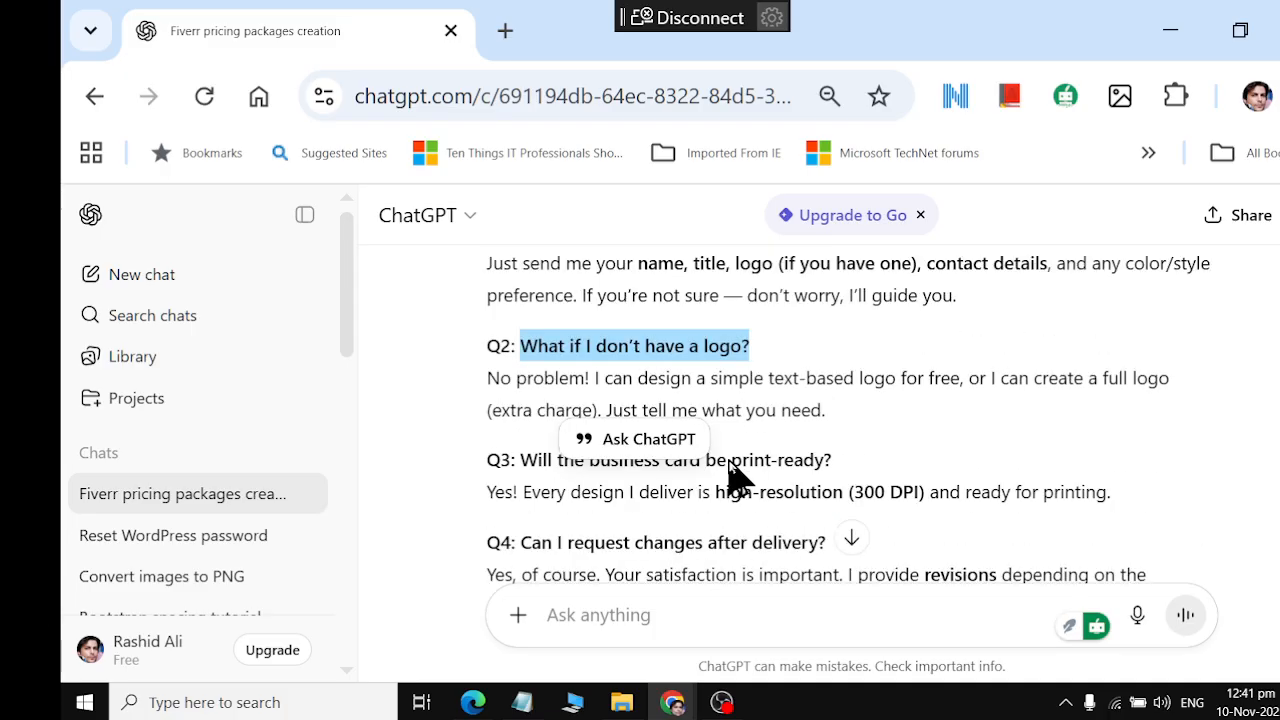
# Return to the Fiverr gig page, start another FAQ entry and paste "What if I don't have a logo?" as its question
pyautogui.hotkey('alt', 'Tab')
pyautogui.scroll(-2, 530, 525)
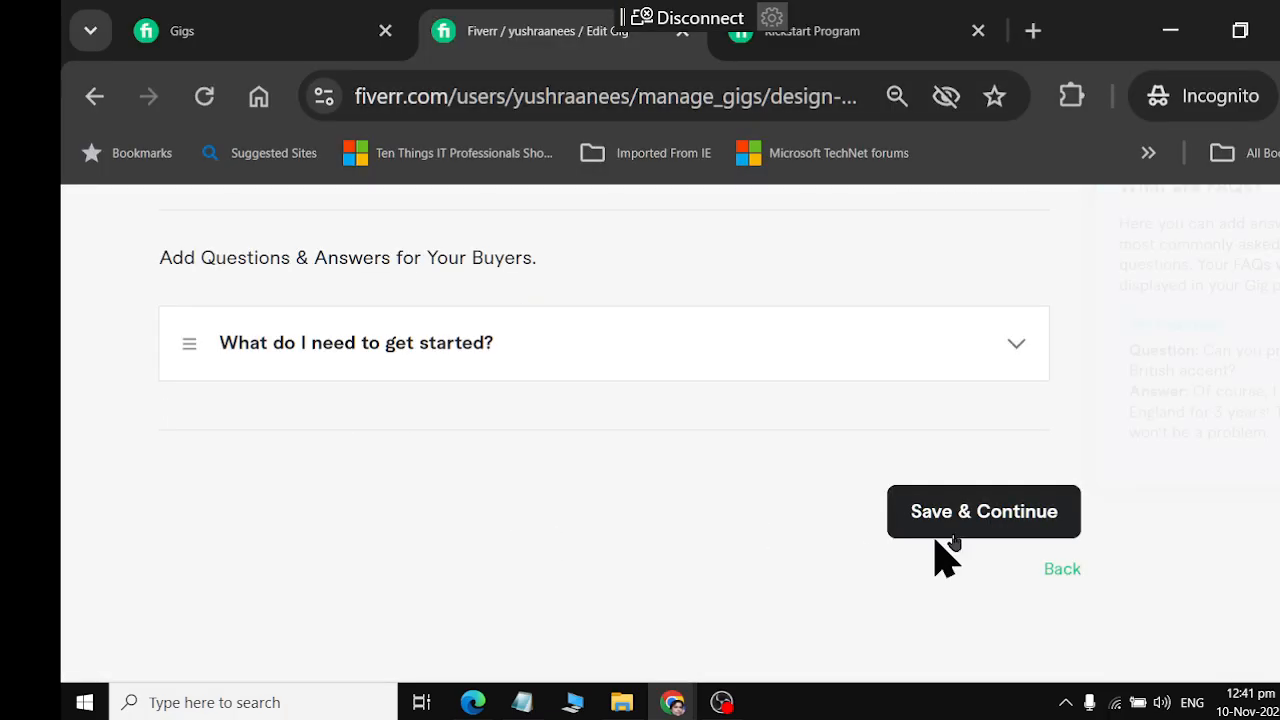
pyautogui.scroll(3, 814, 543)
pyautogui.scroll(2, 814, 543)
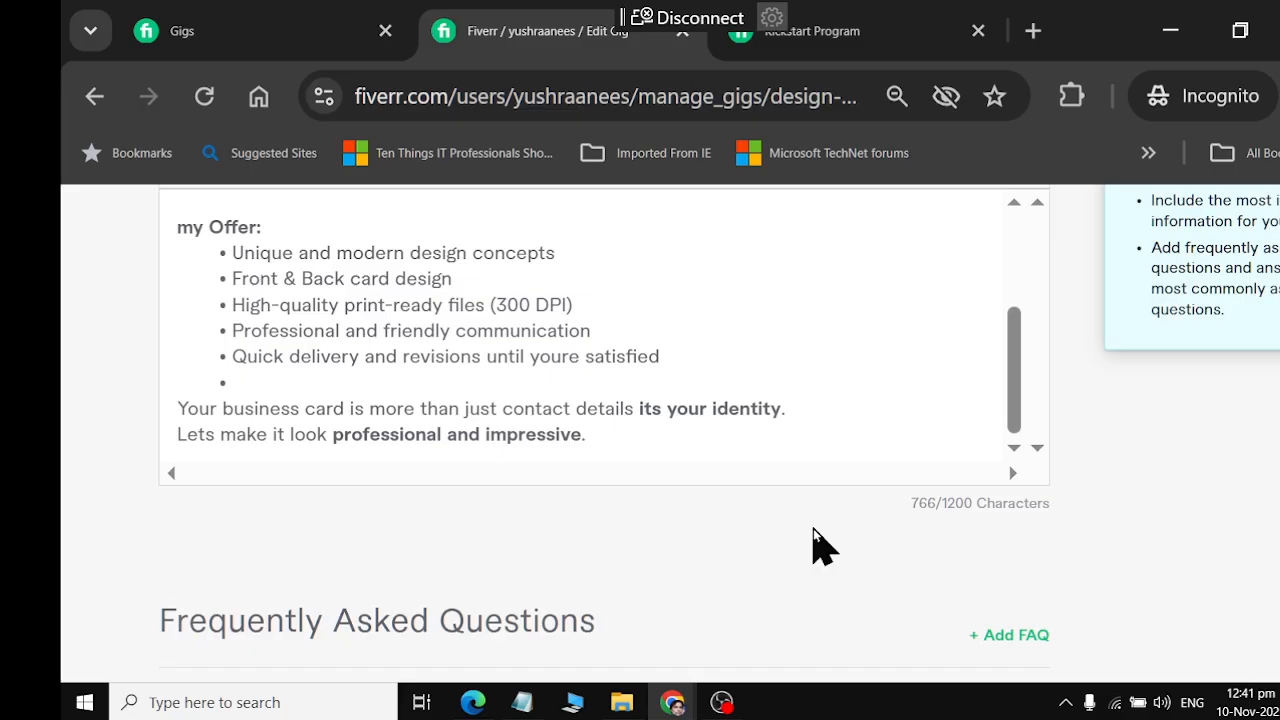
pyautogui.scroll(-2, 909, 520)
pyautogui.scroll(-2, 930, 500)
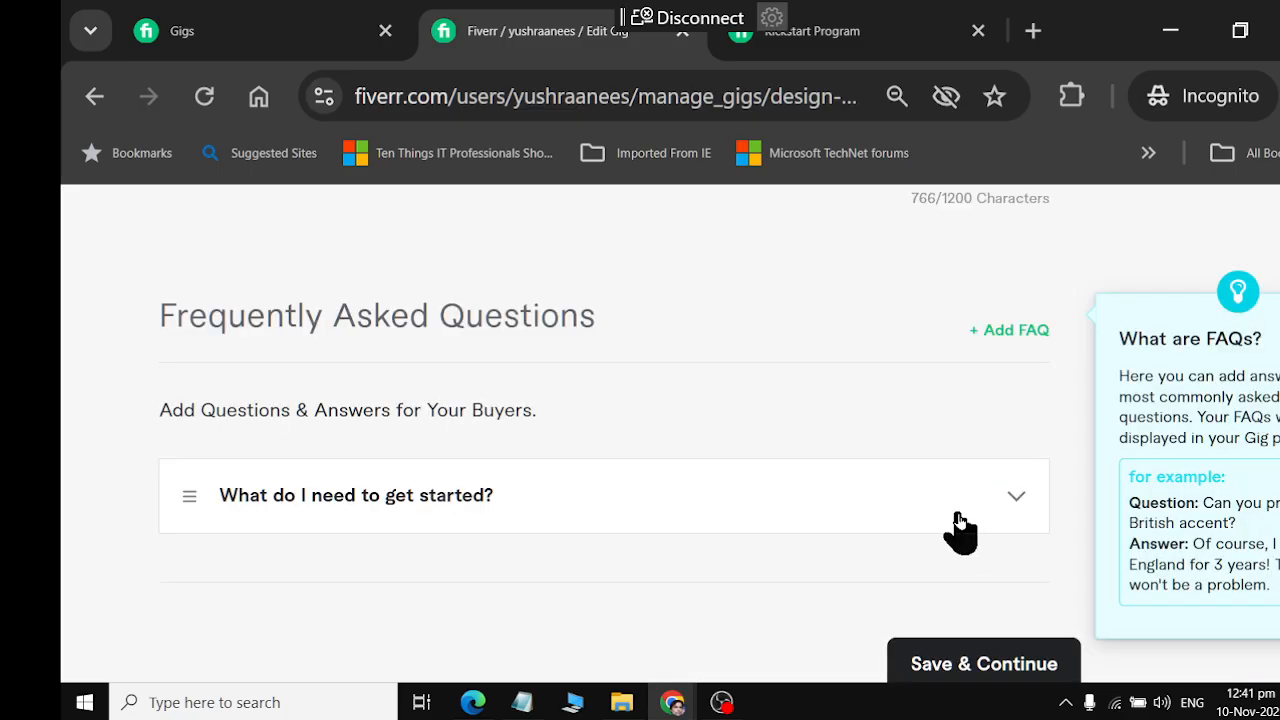
pyautogui.click(1018, 331)
pyautogui.click(491, 474)
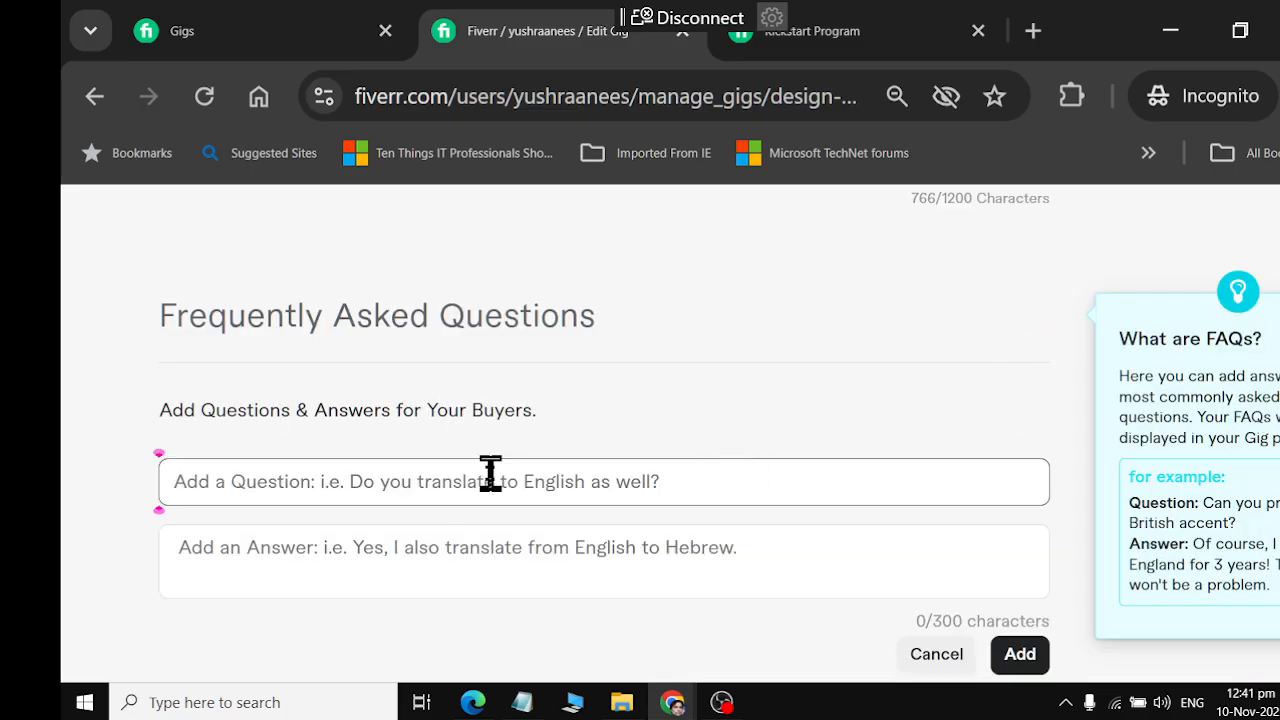
pyautogui.hotkey('ctrl', 'v')
# Copy the Q2 answer, "No problem! I can design a simple text-based logo...", from ChatGPT into the Fiverr FAQ answer and add the entry
pyautogui.hotkey('alt', 'Tab')
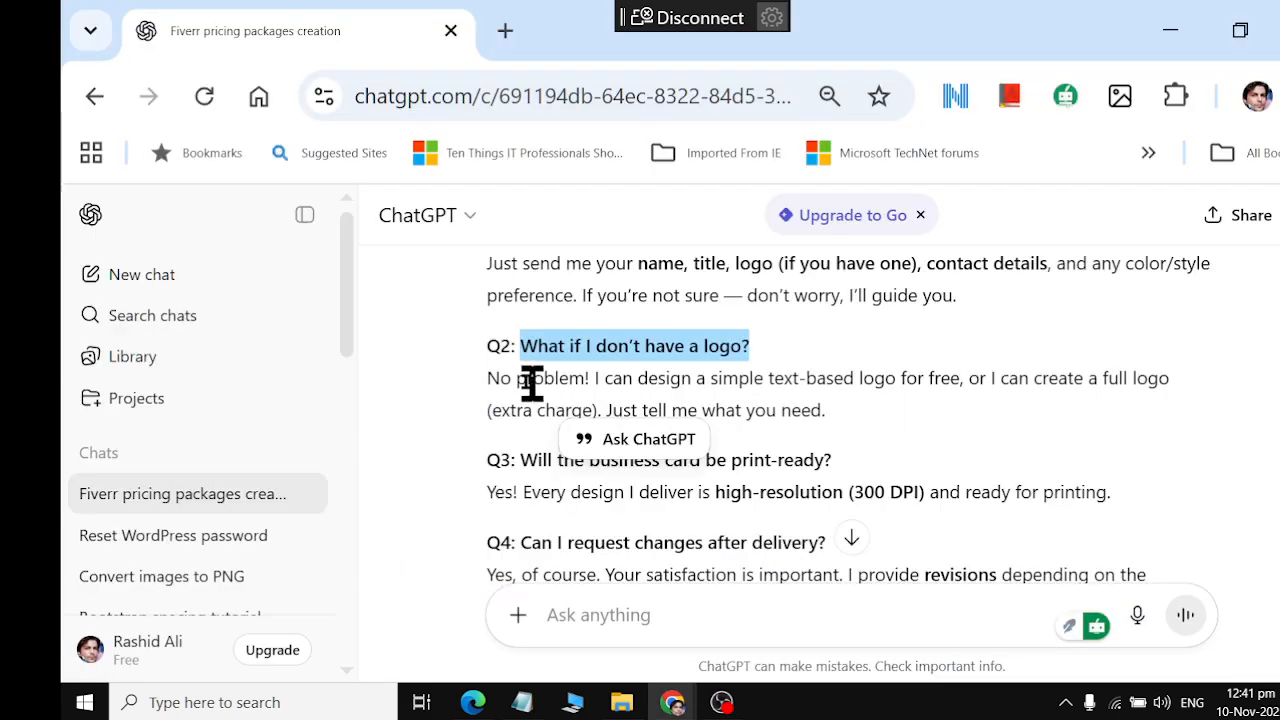
pyautogui.moveTo(491, 386); pyautogui.dragTo(843, 428)
pyautogui.hotkey('ctrl', 'c')
pyautogui.hotkey('alt', 'Tab')
pyautogui.click(414, 551)
pyautogui.hotkey('ctrl', 'v')
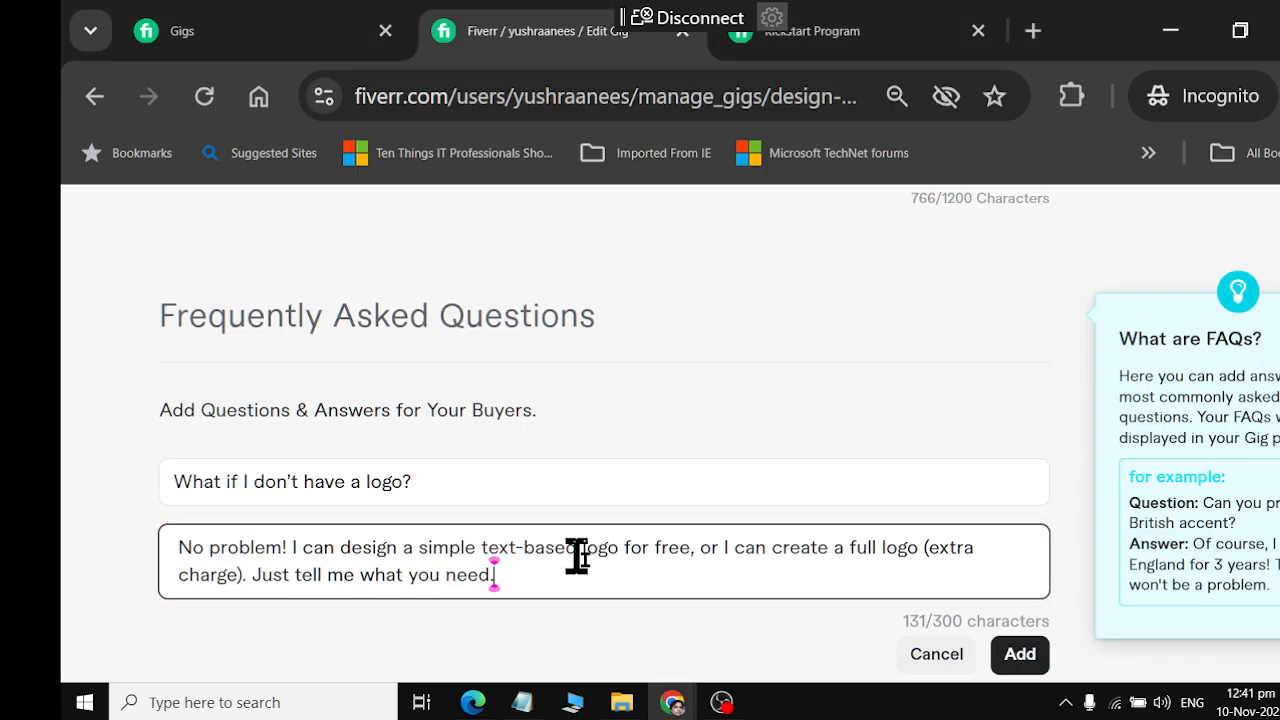
pyautogui.moveTo(340, 551); pyautogui.dragTo(995, 535)
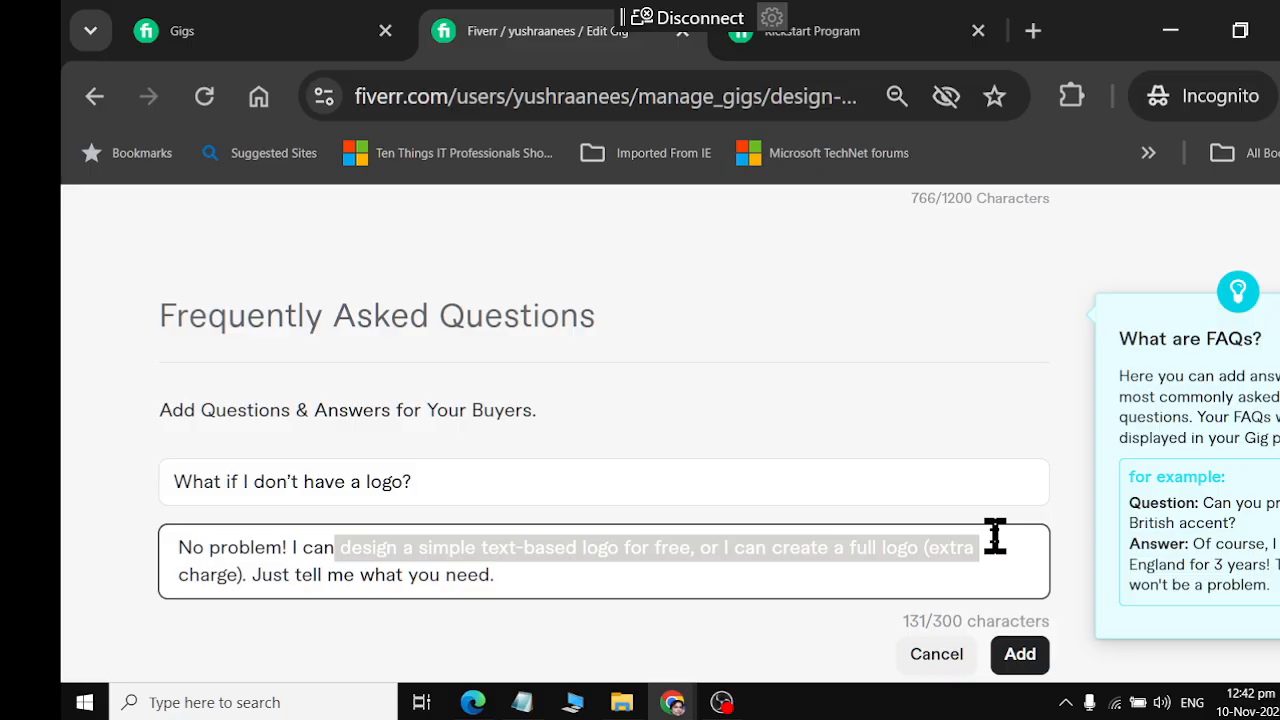
pyautogui.moveTo(1009, 546); pyautogui.dragTo(964, 568)
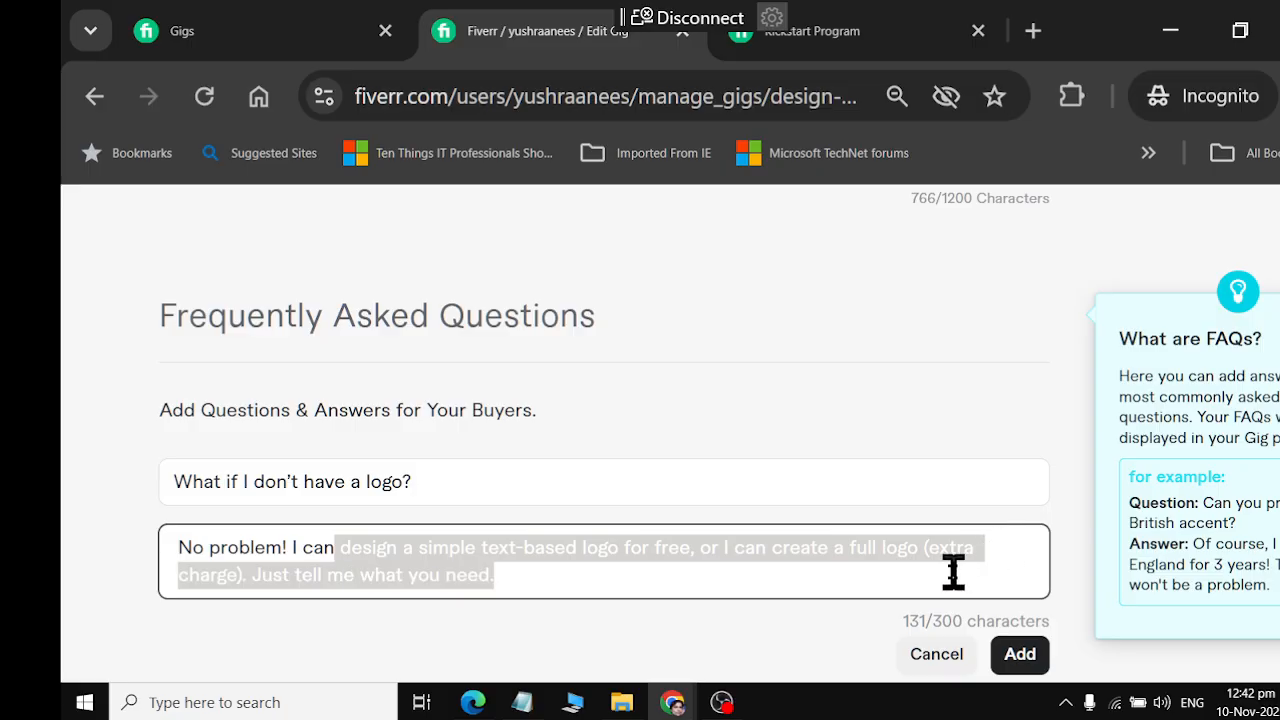
pyautogui.click(953, 572)
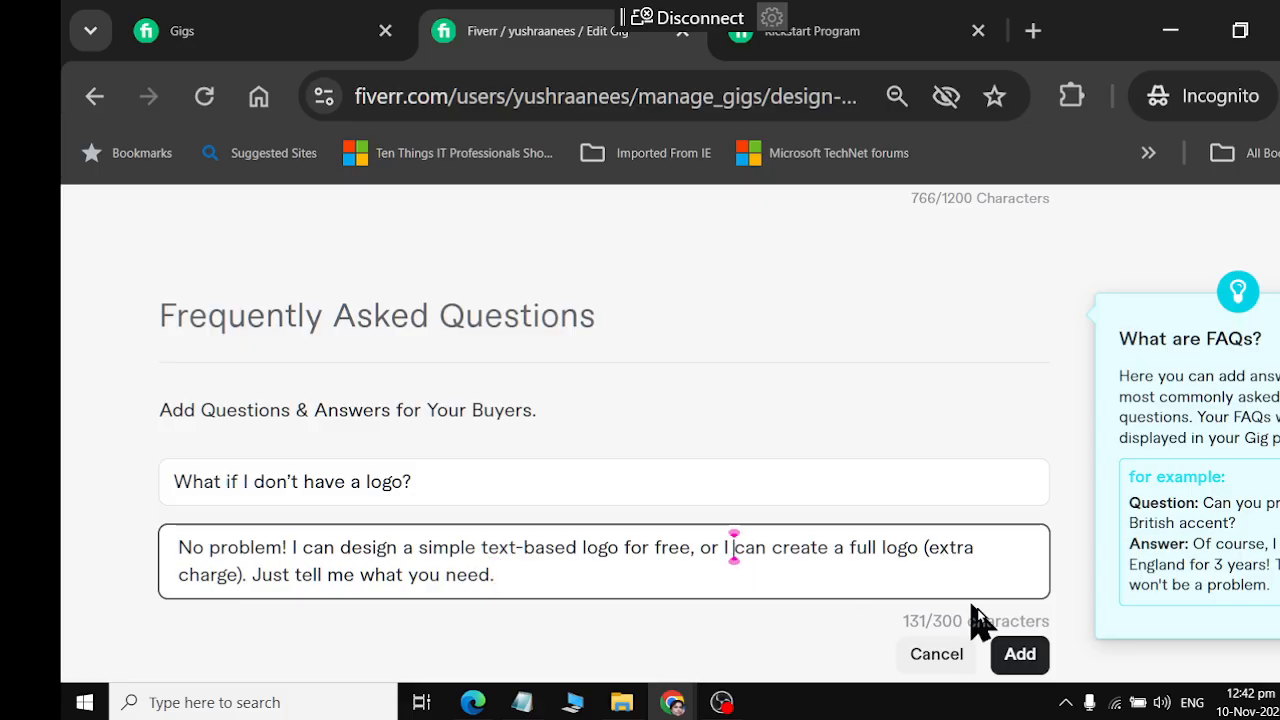
pyautogui.click(1016, 653)
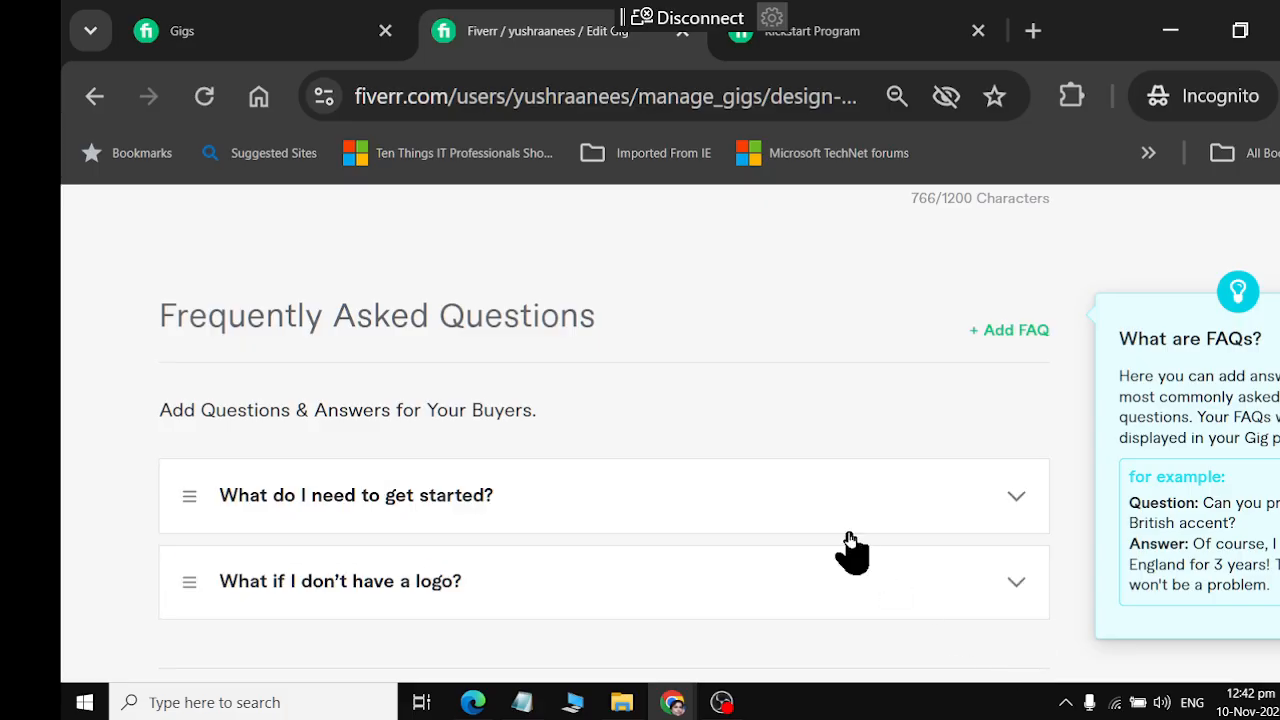
# Copy ChatGPT's Q3 question, "Will the business card be print-ready?", and paste it as the question of a new Fiverr FAQ entry
pyautogui.hotkey('alt', 'Tab')
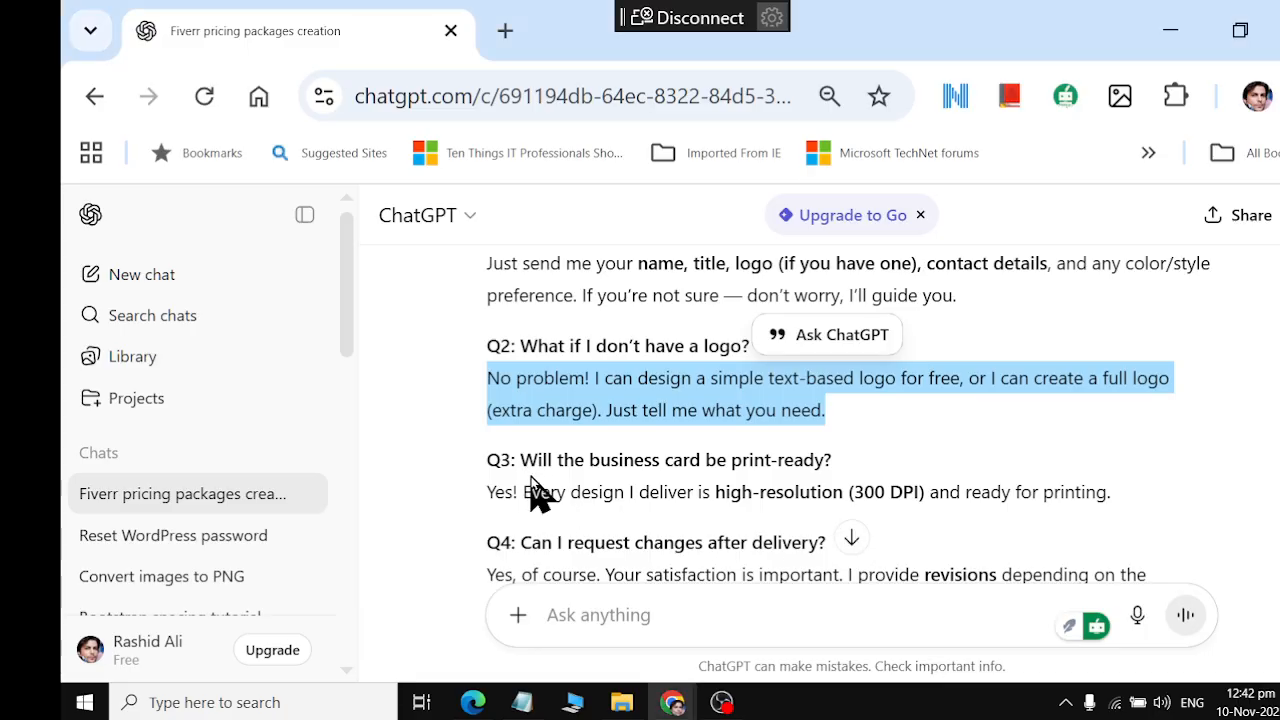
pyautogui.moveTo(524, 455); pyautogui.dragTo(860, 455)
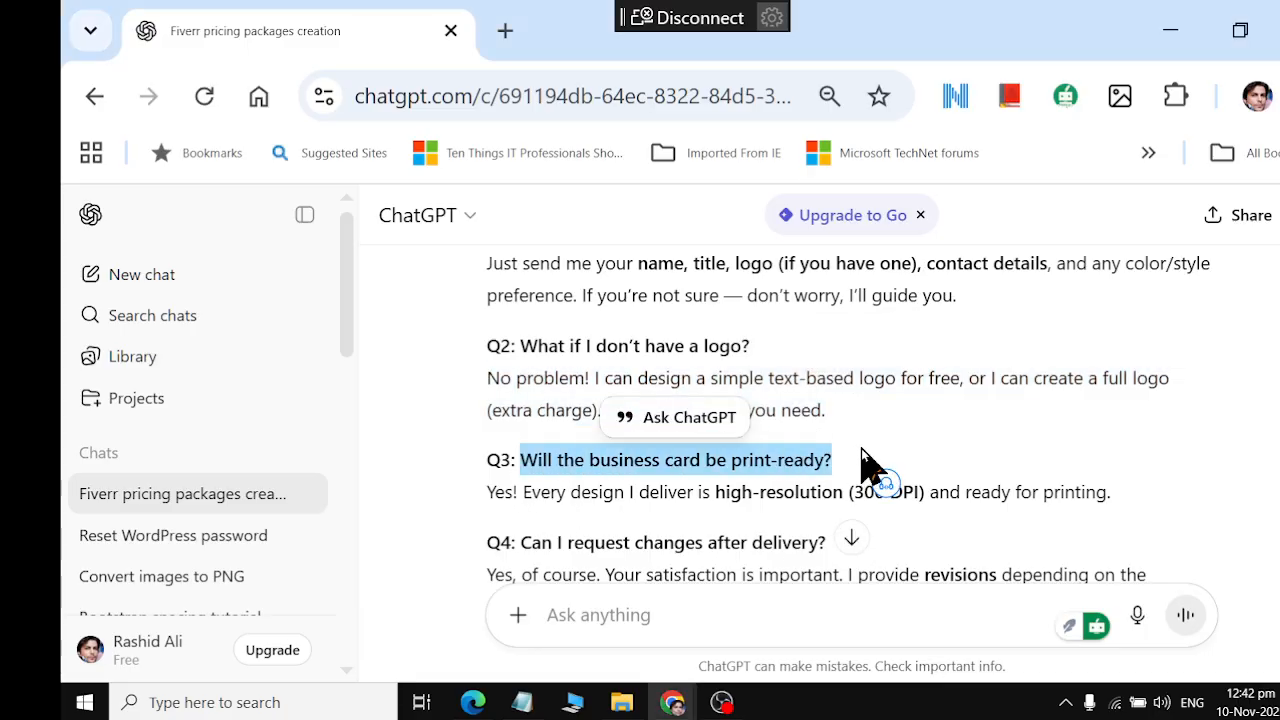
pyautogui.hotkey('alt', 'Tab')
pyautogui.scroll(-2, 851, 523)
pyautogui.scroll(2, 880, 500)
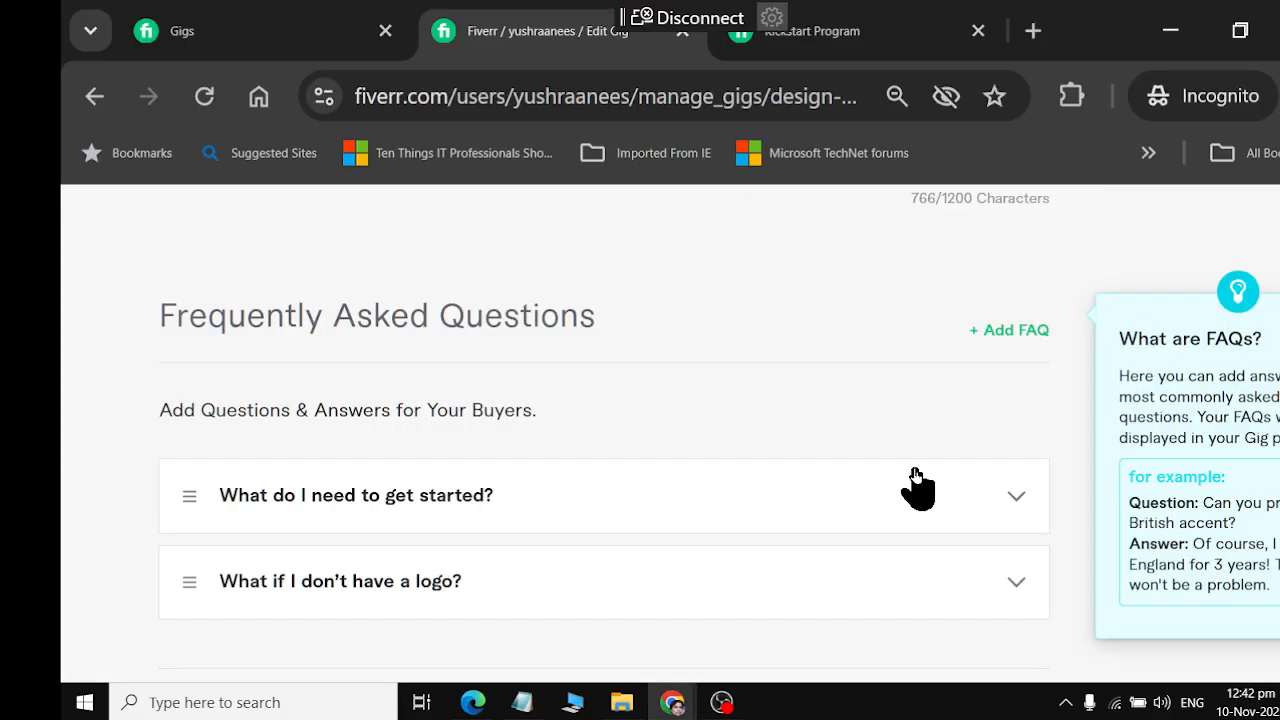
pyautogui.click(1025, 340)
pyautogui.click(526, 477)
pyautogui.hotkey('ctrl', 'v')
# Copy the Q3 answer about high-resolution (300 DPI) designs from ChatGPT into the Fiverr FAQ answer and add the entry
pyautogui.hotkey('alt', 'Tab')
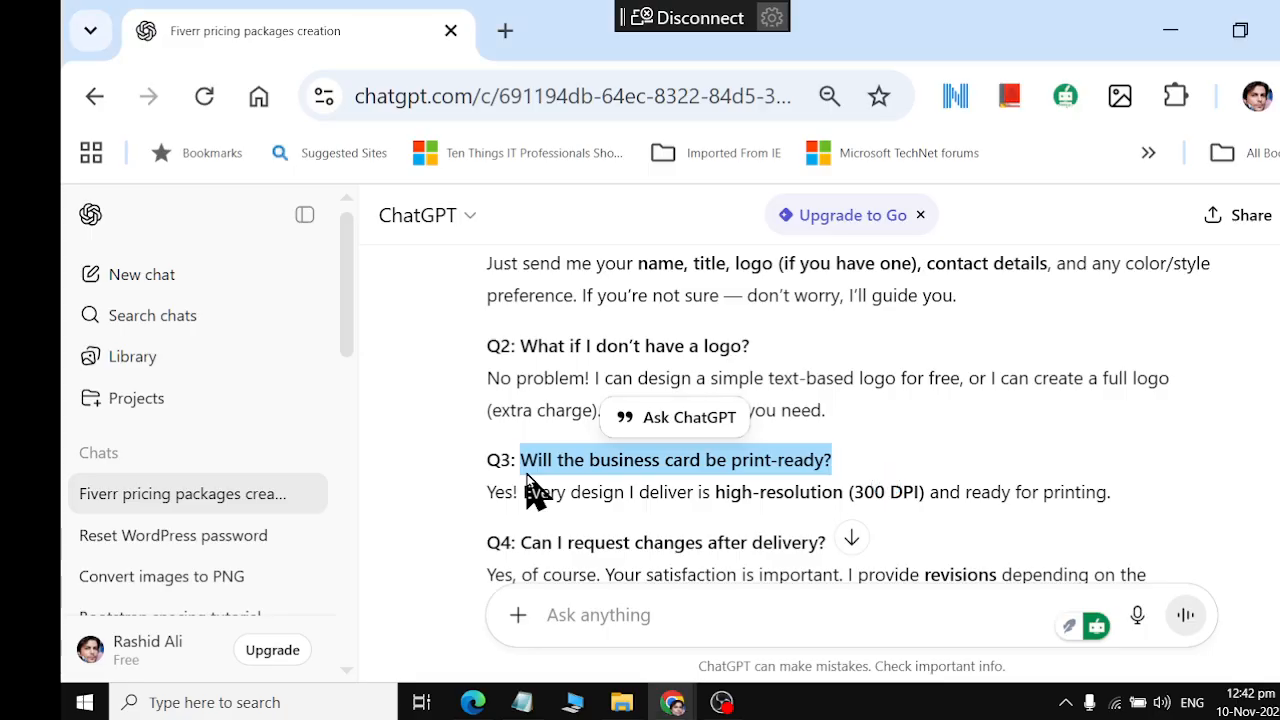
pyautogui.moveTo(491, 492); pyautogui.dragTo(1120, 510)
pyautogui.hotkey('ctrl', 'c')
pyautogui.hotkey('alt', 'Tab')
pyautogui.click(491, 546)
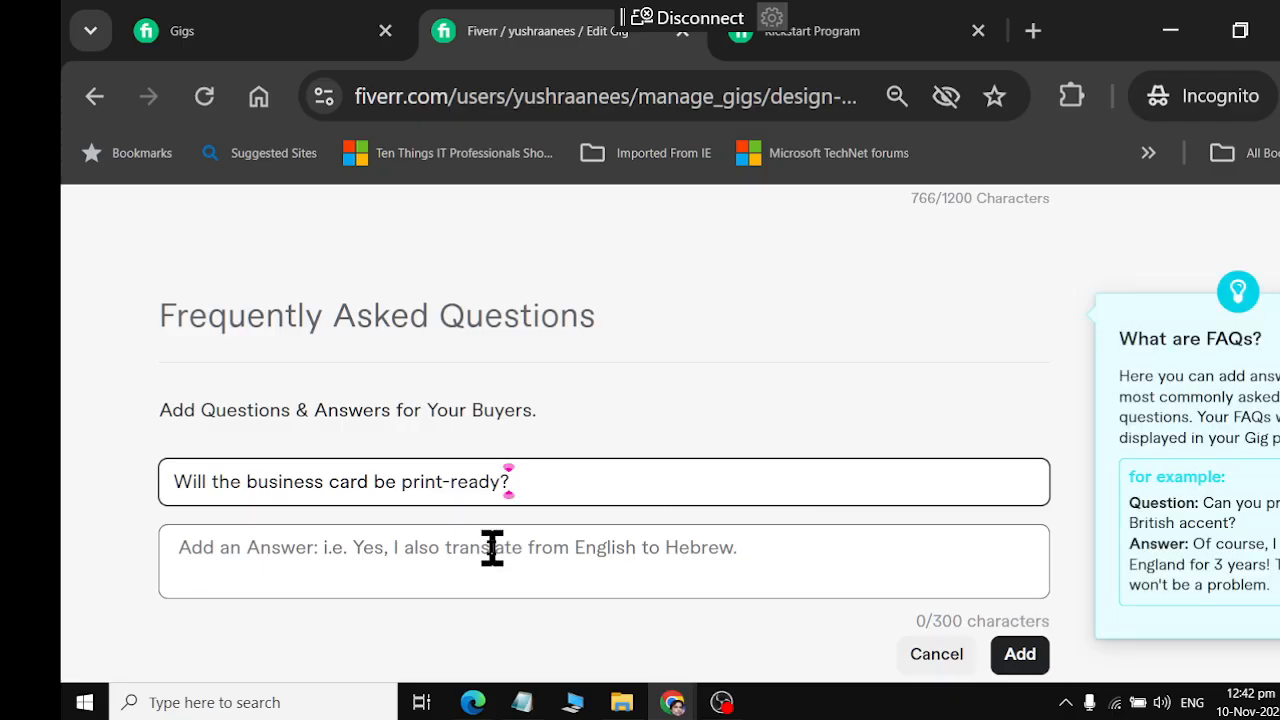
pyautogui.hotkey('ctrl', 'v')
pyautogui.click(1018, 656)
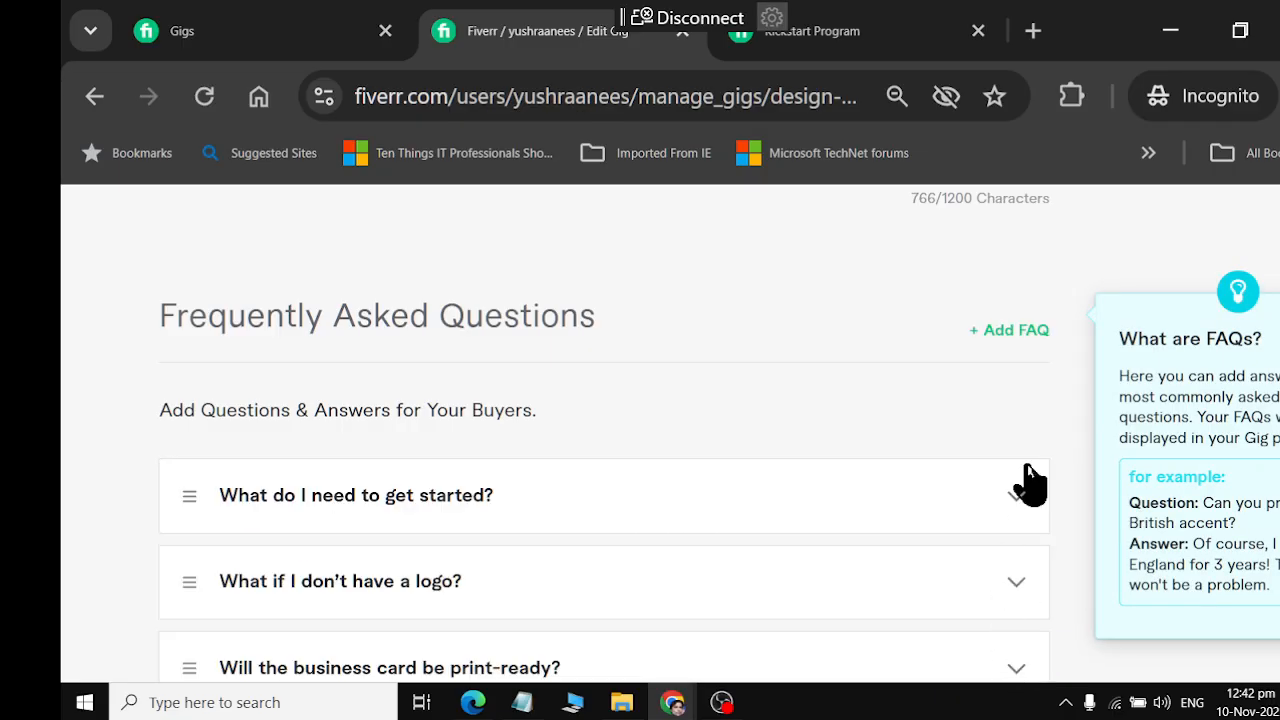
# Start a new Fiverr FAQ entry and paste ChatGPT's Q4 question, "Can I request changes after delivery?", as its question
pyautogui.click(1020, 334)
pyautogui.hotkey('alt', 'Tab')
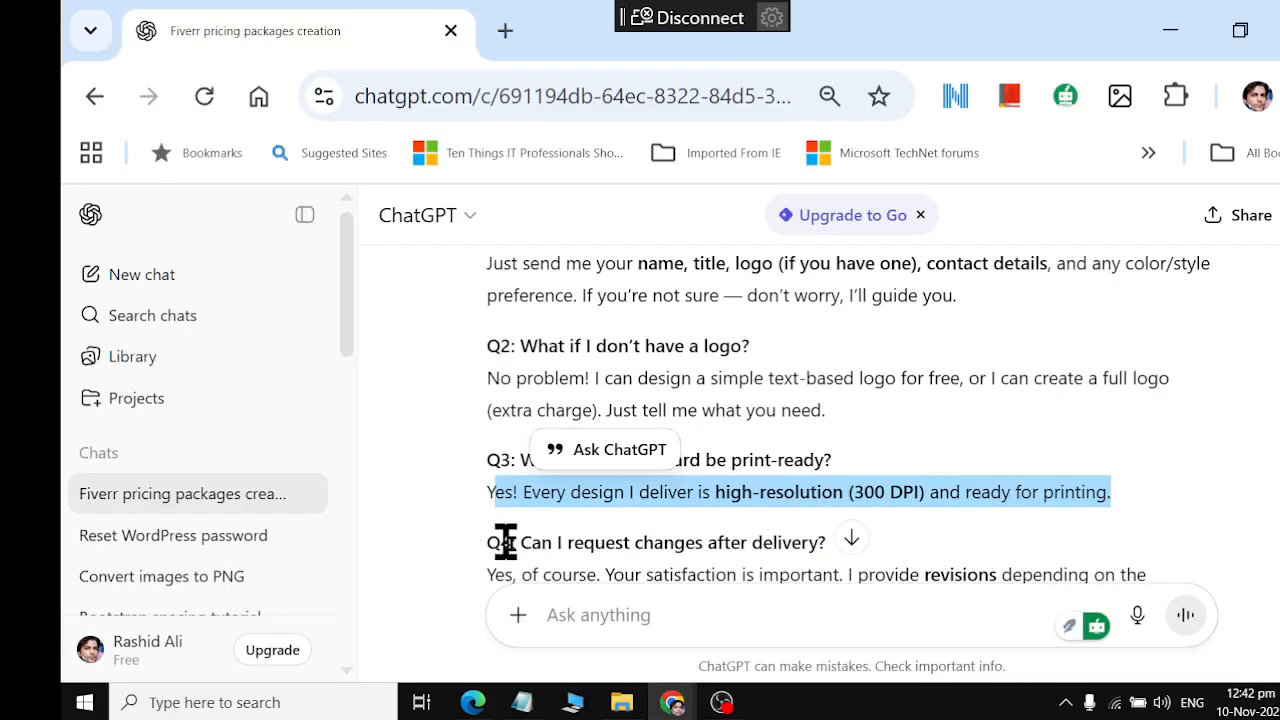
pyautogui.moveTo(518, 542); pyautogui.dragTo(810, 547)
pyautogui.hotkey('ctrl', 'c')
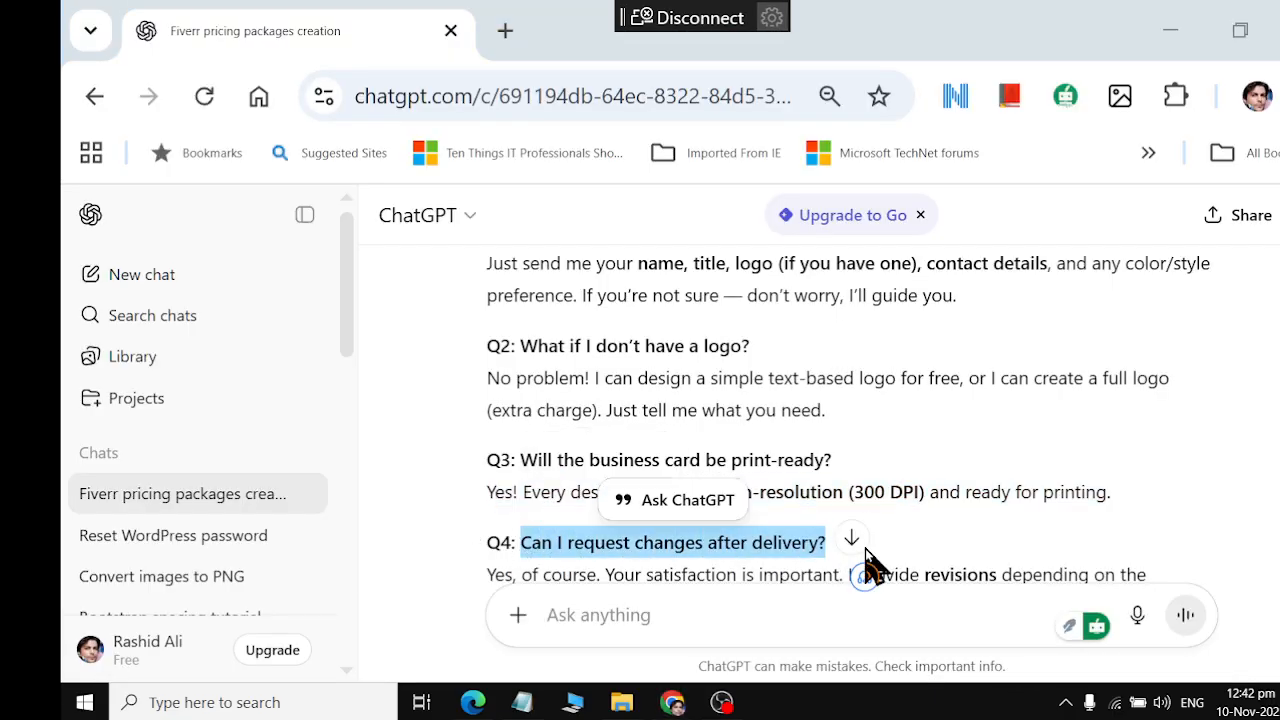
pyautogui.hotkey('alt', 'Tab')
pyautogui.hotkey('ctrl', 'v')
# Copy the Q4 answer about revisions depending on the package from ChatGPT into the Fiverr FAQ answer and add the entry
pyautogui.hotkey('alt', 'Tab')
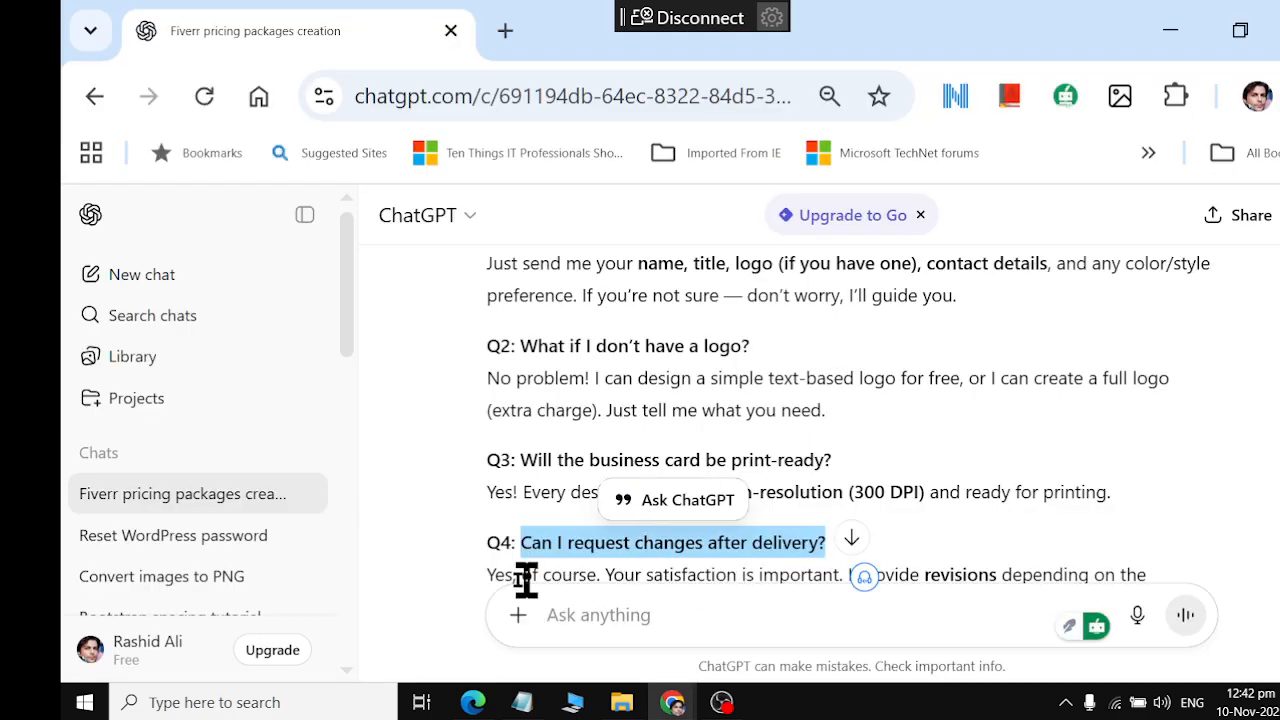
pyautogui.scroll(-2, 484, 570)
pyautogui.moveTo(491, 423); pyautogui.dragTo(722, 470)
pyautogui.hotkey('ctrl', 'c')
pyautogui.hotkey('alt', 'Tab')
pyautogui.click(466, 558)
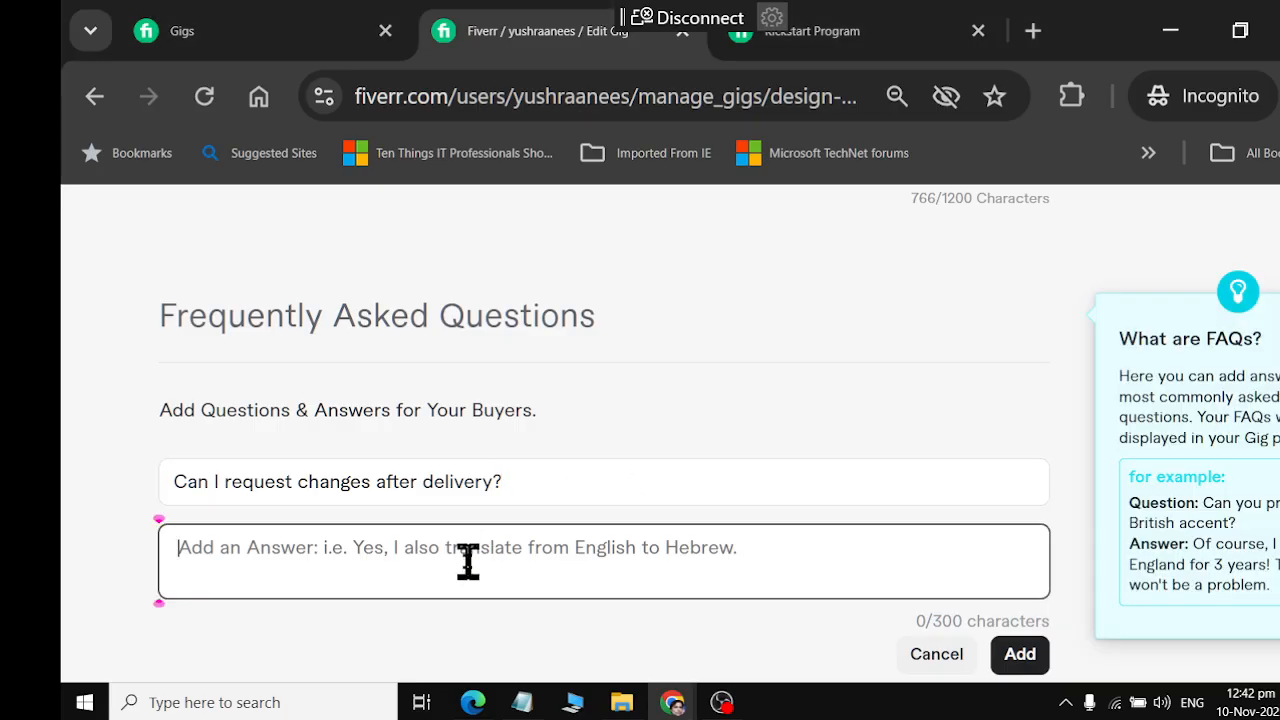
pyautogui.hotkey('ctrl', 'v')
pyautogui.click(1018, 653)
# Copy ChatGPT's Q5 question, "Which file formats will I receive?", and paste it as the question of a new Fiverr FAQ entry
pyautogui.hotkey('alt', 'Tab')
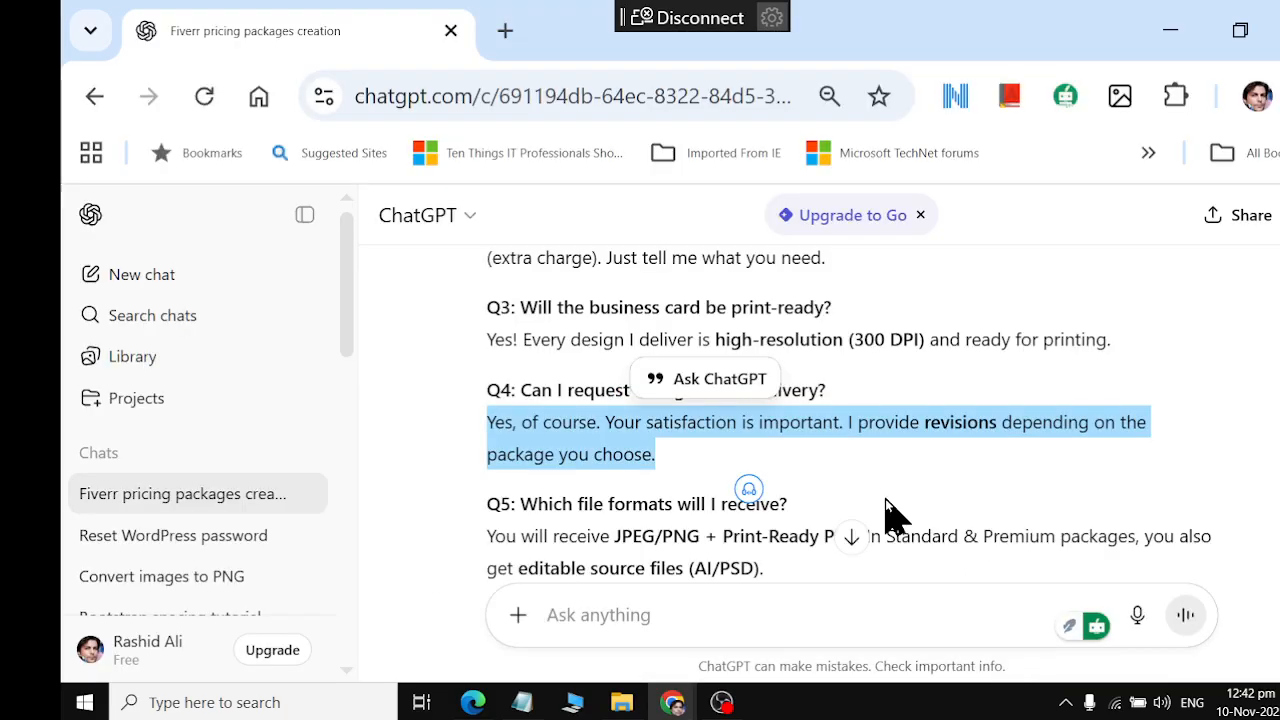
pyautogui.scroll(-2, 888, 514)
pyautogui.moveTo(520, 351); pyautogui.dragTo(829, 351)
pyautogui.hotkey('ctrl', 'c')
pyautogui.hotkey('alt', 'Tab')
pyautogui.scroll(-2, 830, 420)
pyautogui.scroll(3, 960, 400)
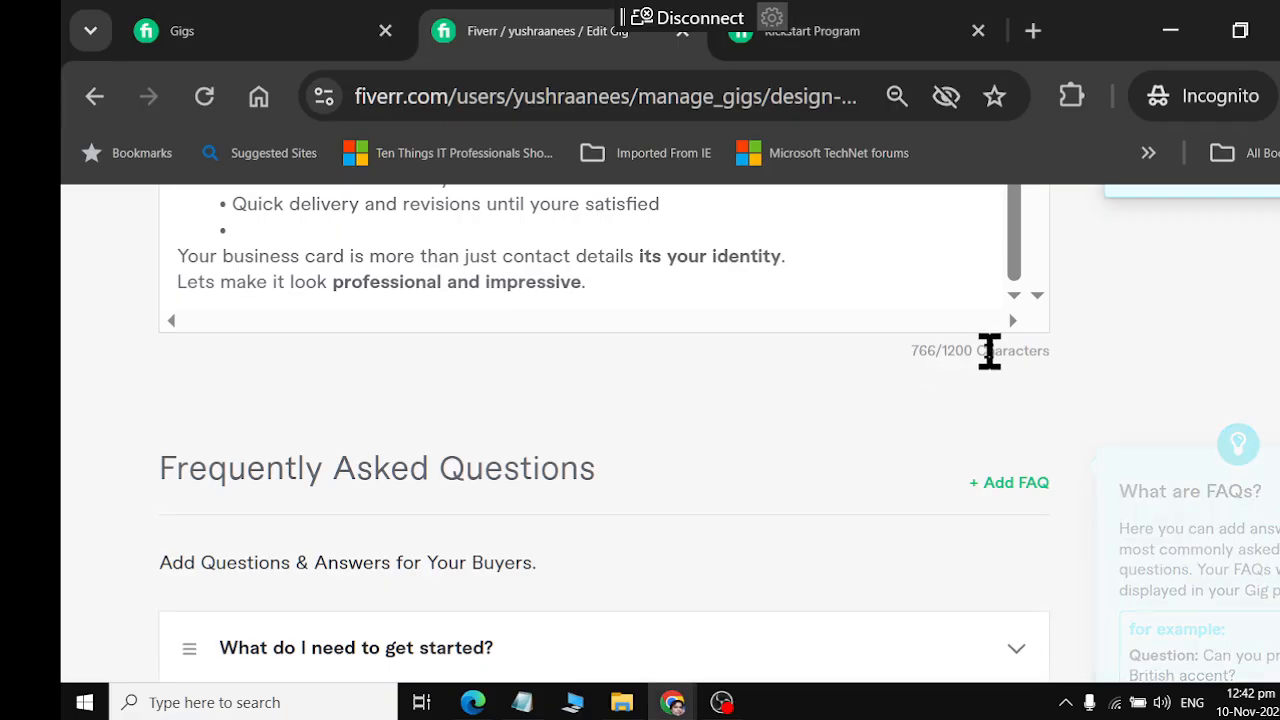
pyautogui.click(1020, 485)
pyautogui.scroll(-4, 897, 478)
pyautogui.click(514, 337)
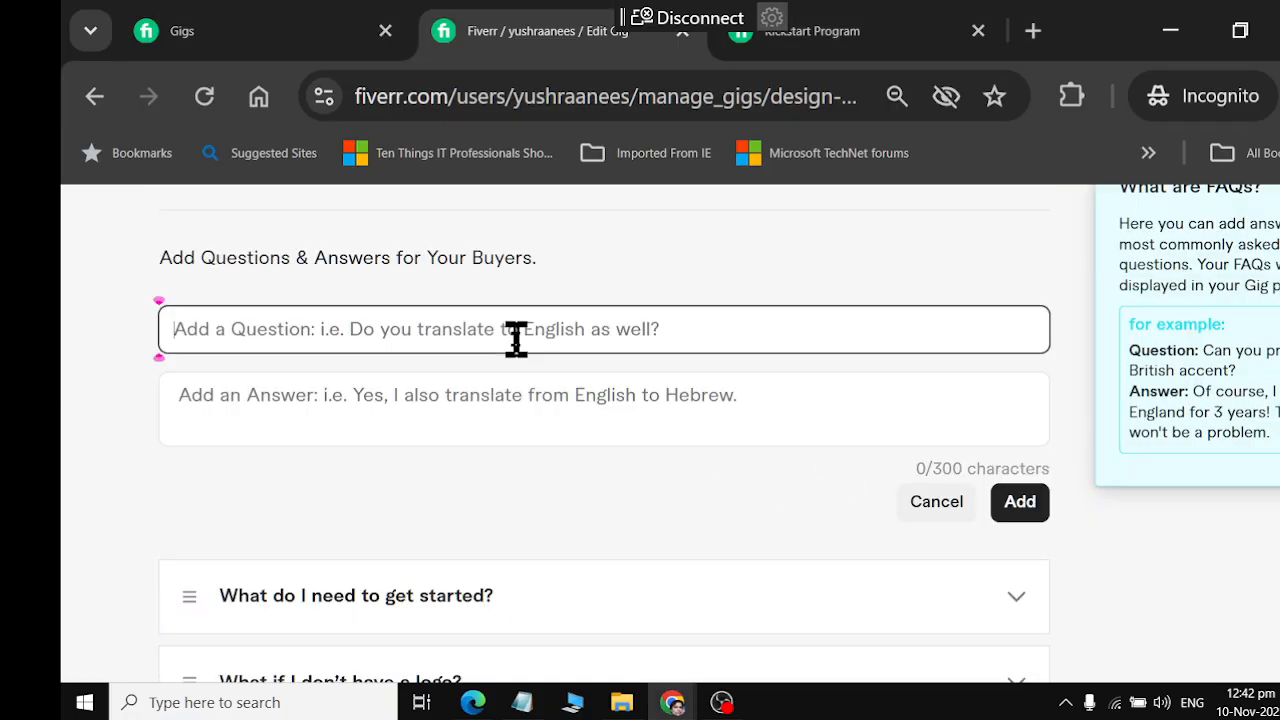
pyautogui.hotkey('ctrl', 'v')
# Copy the Q5 answer about JPEG/PNG, print-ready PDF and editable source files from ChatGPT into the Fiverr FAQ answer and add the entry
pyautogui.hotkey('alt', 'Tab')
pyautogui.moveTo(487, 384); pyautogui.dragTo(800, 418)
pyautogui.hotkey('ctrl', 'c')
pyautogui.hotkey('alt', 'Tab')
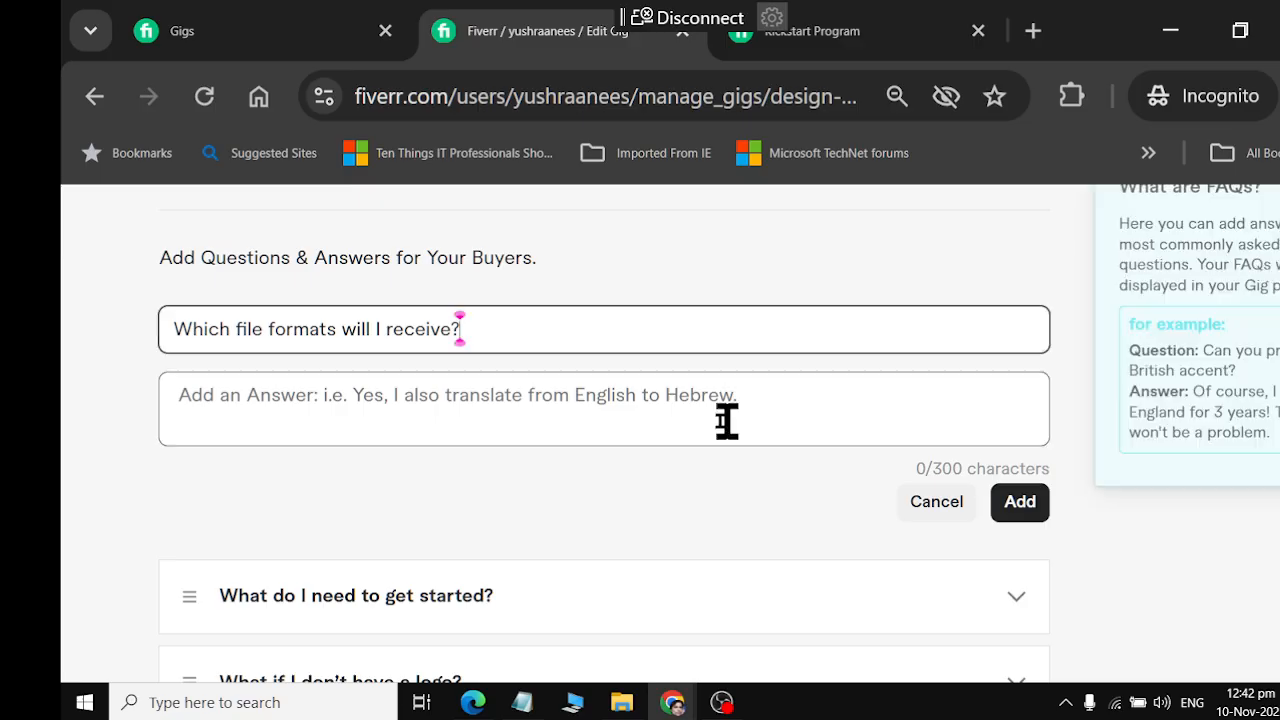
pyautogui.click(520, 389)
pyautogui.hotkey('ctrl', 'v')
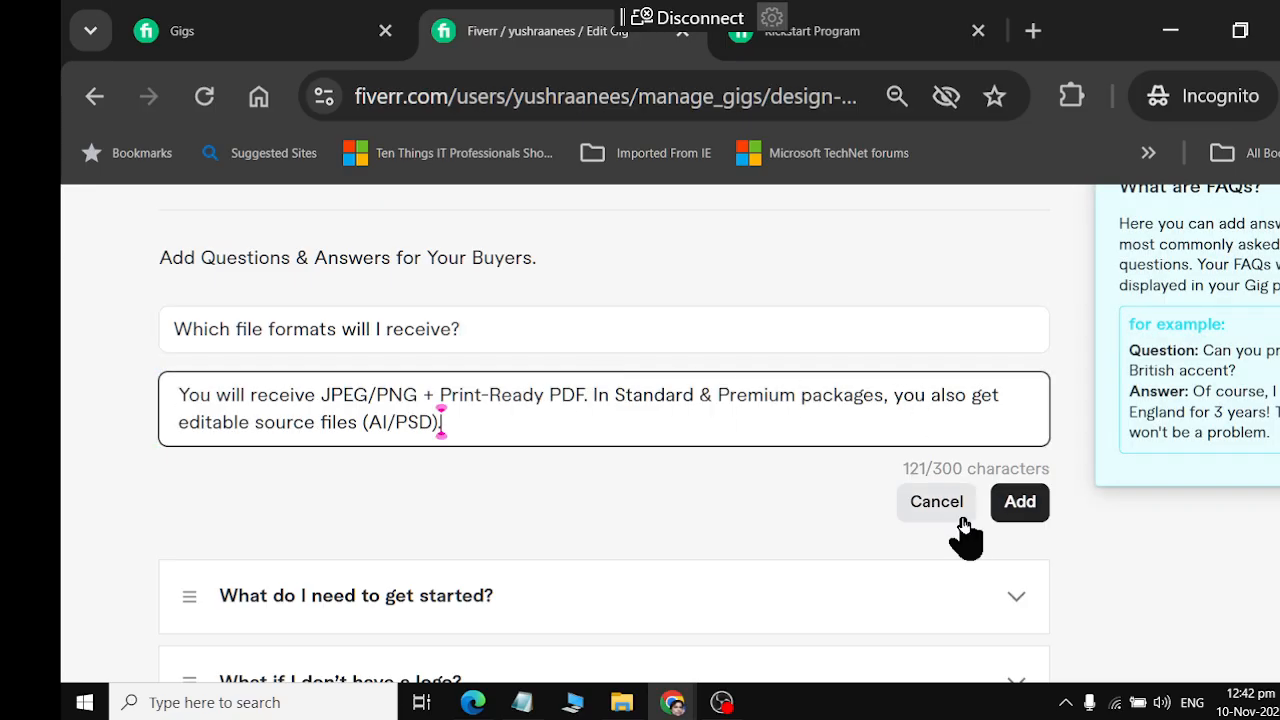
pyautogui.click(1022, 503)
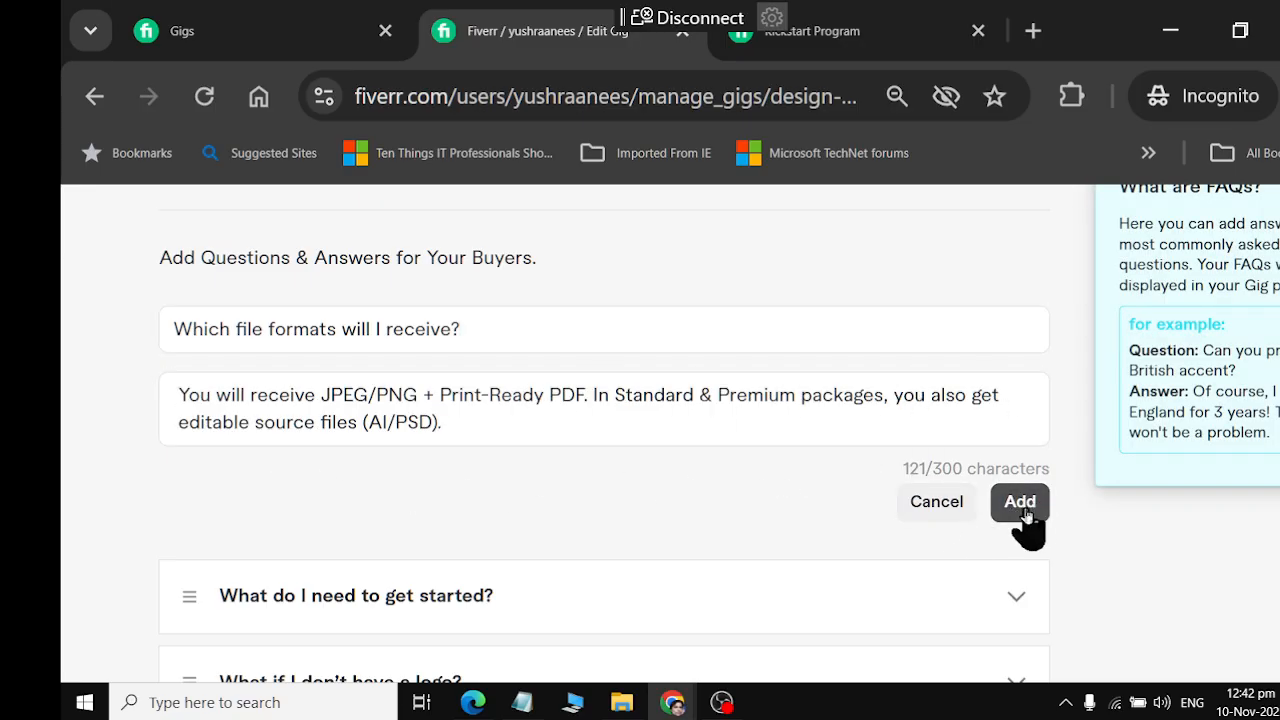
# Copy ChatGPT's Q6 question, "Can you match my brand colors or style?", and paste it as the question of a new Fiverr FAQ entry
pyautogui.hotkey('alt', 'Tab')
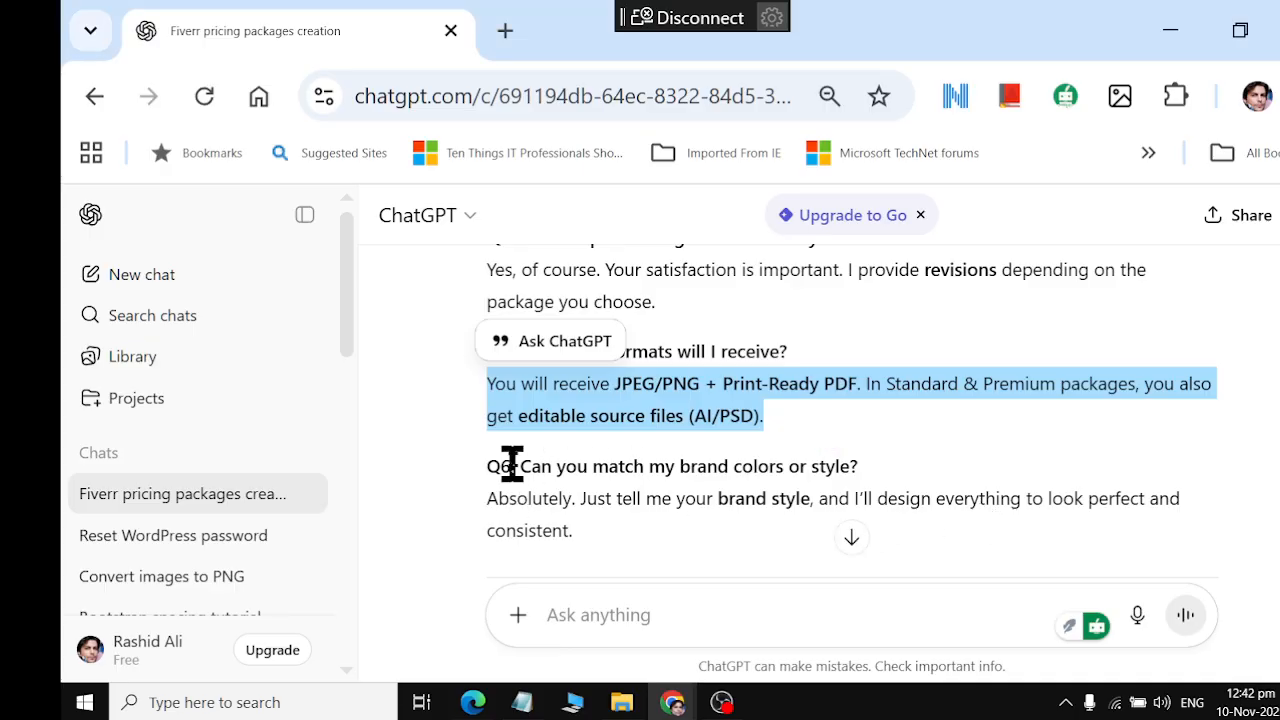
pyautogui.moveTo(518, 460); pyautogui.dragTo(861, 468)
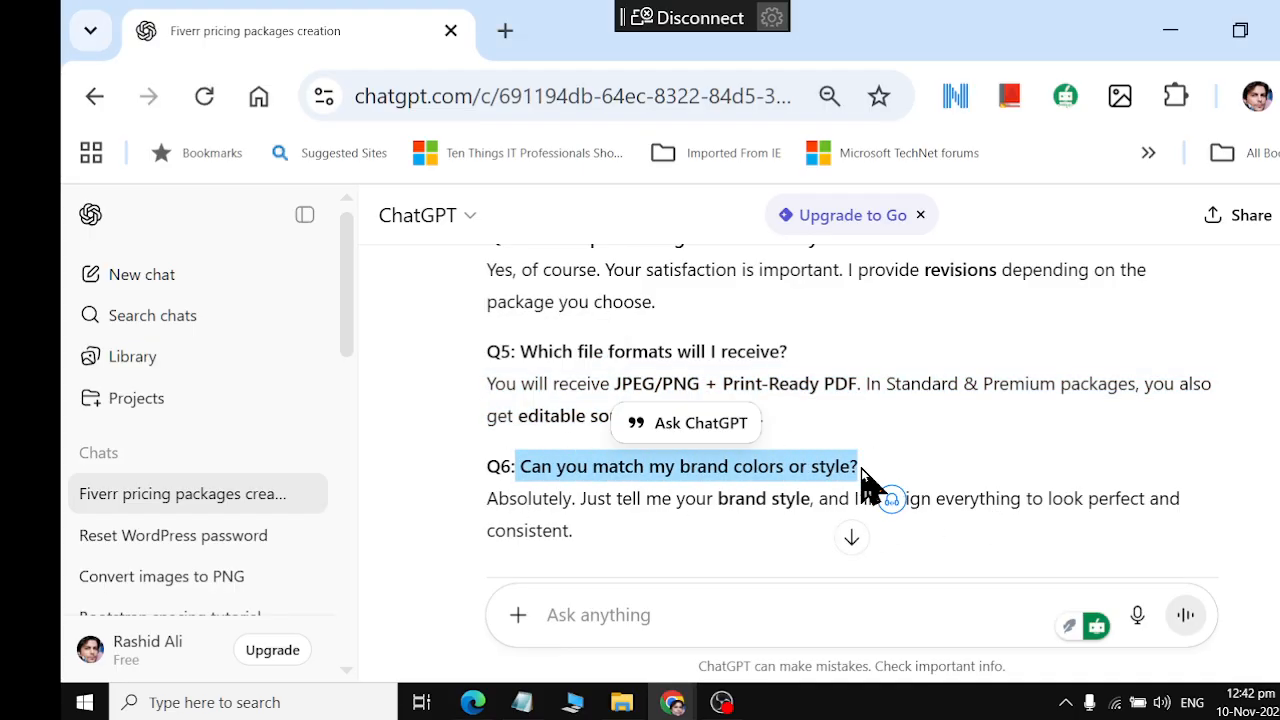
pyautogui.hotkey('alt', 'Tab')
pyautogui.scroll(3, 871, 286)
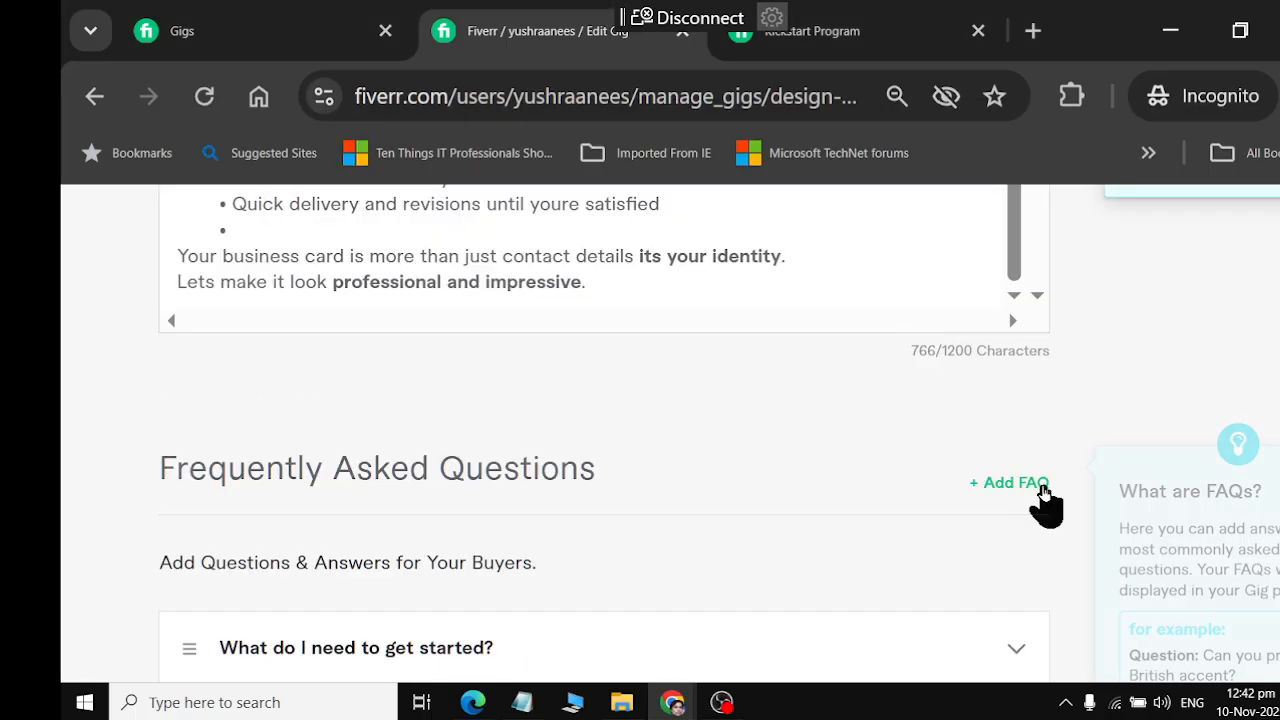
pyautogui.click(1035, 487)
pyautogui.scroll(-2, 522, 568)
pyautogui.click(480, 480)
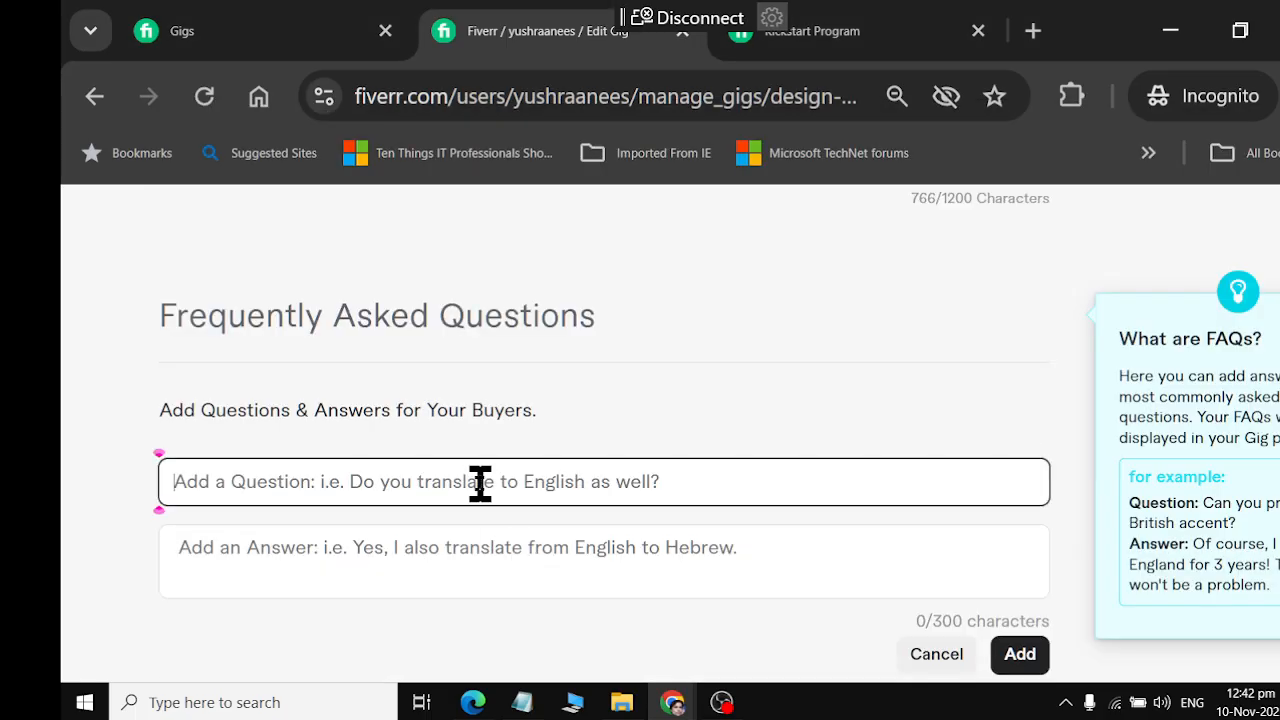
pyautogui.hotkey('ctrl', 'v')
# Copy the Q6 answer, "Absolutely. Just tell me your brand style...", from ChatGPT into the Fiverr FAQ answer and add the entry
pyautogui.click(490, 568)
pyautogui.hotkey('alt', 'Tab')
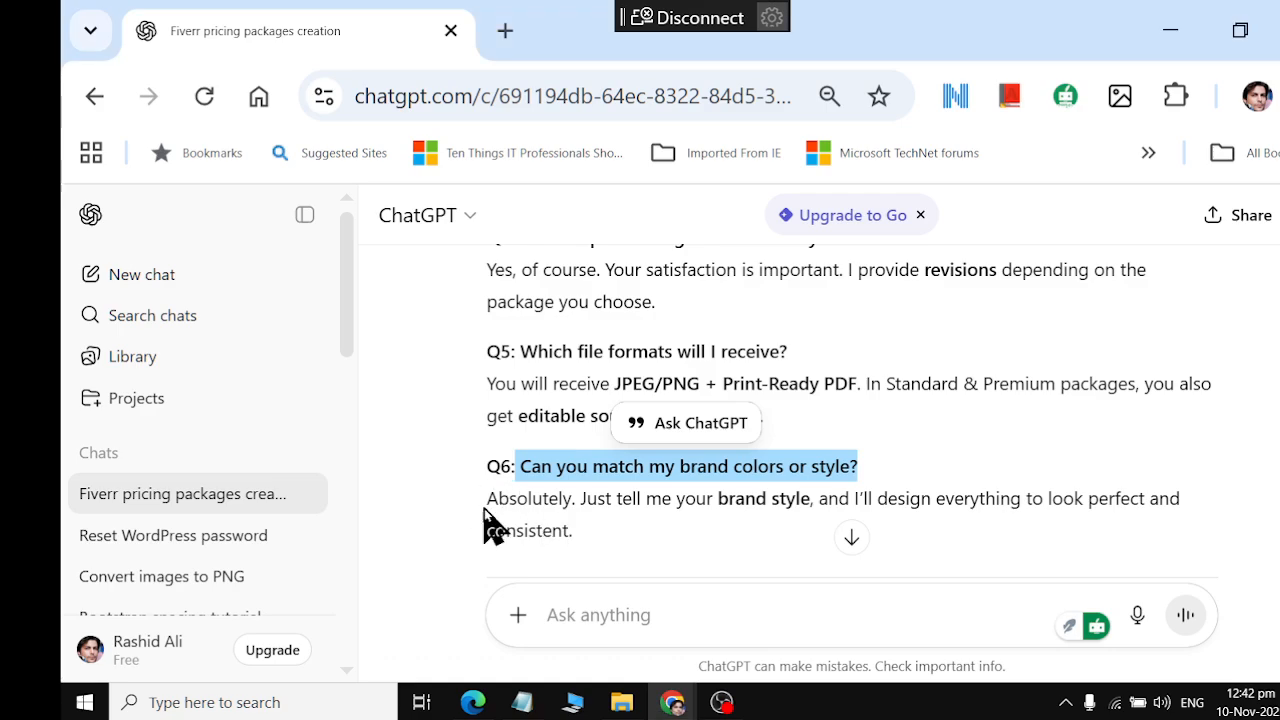
pyautogui.moveTo(484, 508); pyautogui.dragTo(603, 543)
pyautogui.hotkey('alt', 'Tab')
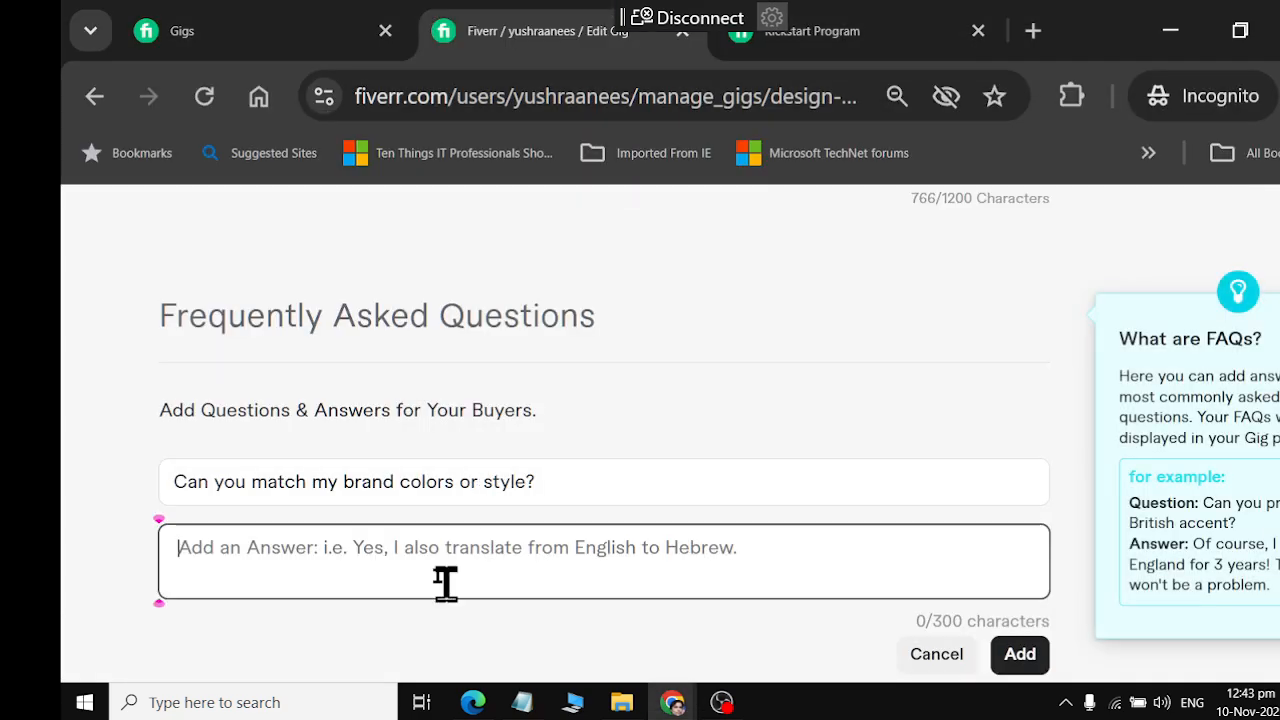
pyautogui.hotkey('ctrl', 'v')
pyautogui.click(995, 645)
pyautogui.scroll(-6, 826, 489)
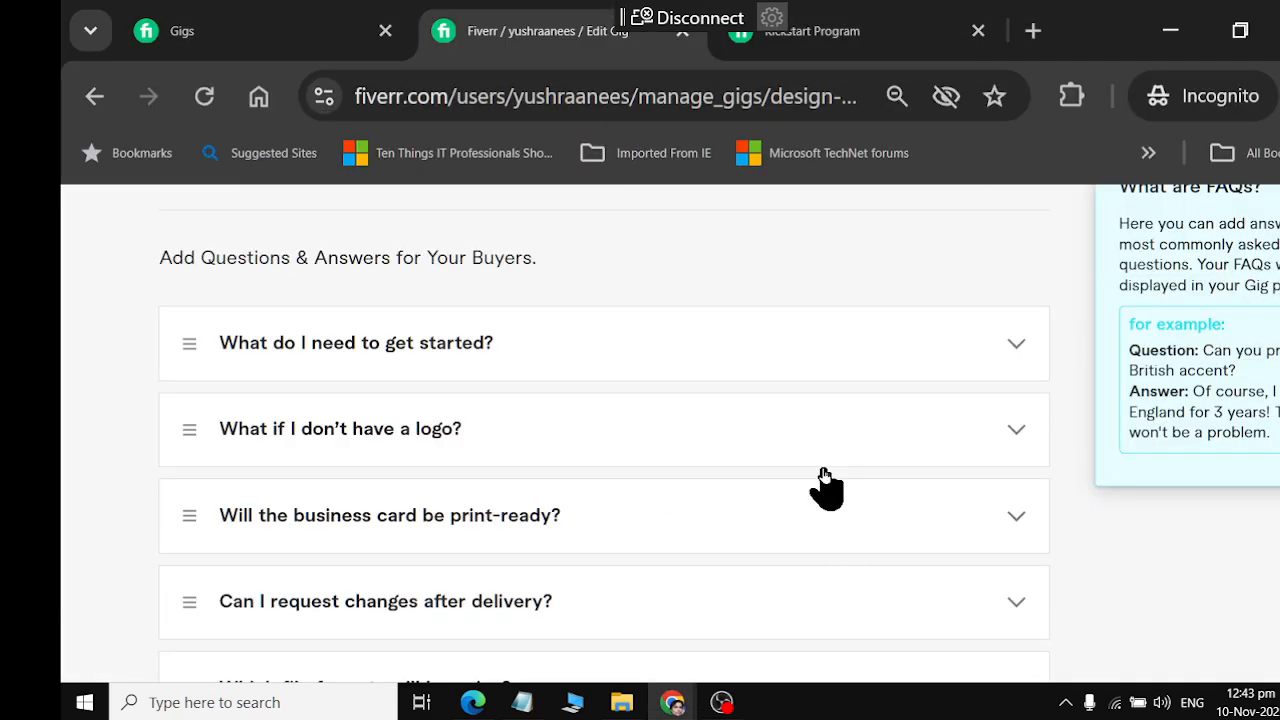
# Return to ChatGPT, review its offer to design gig image banners, and send the prompt "make gig images"
pyautogui.hotkey('alt', 'Tab')
pyautogui.scroll(-3, 825, 480)
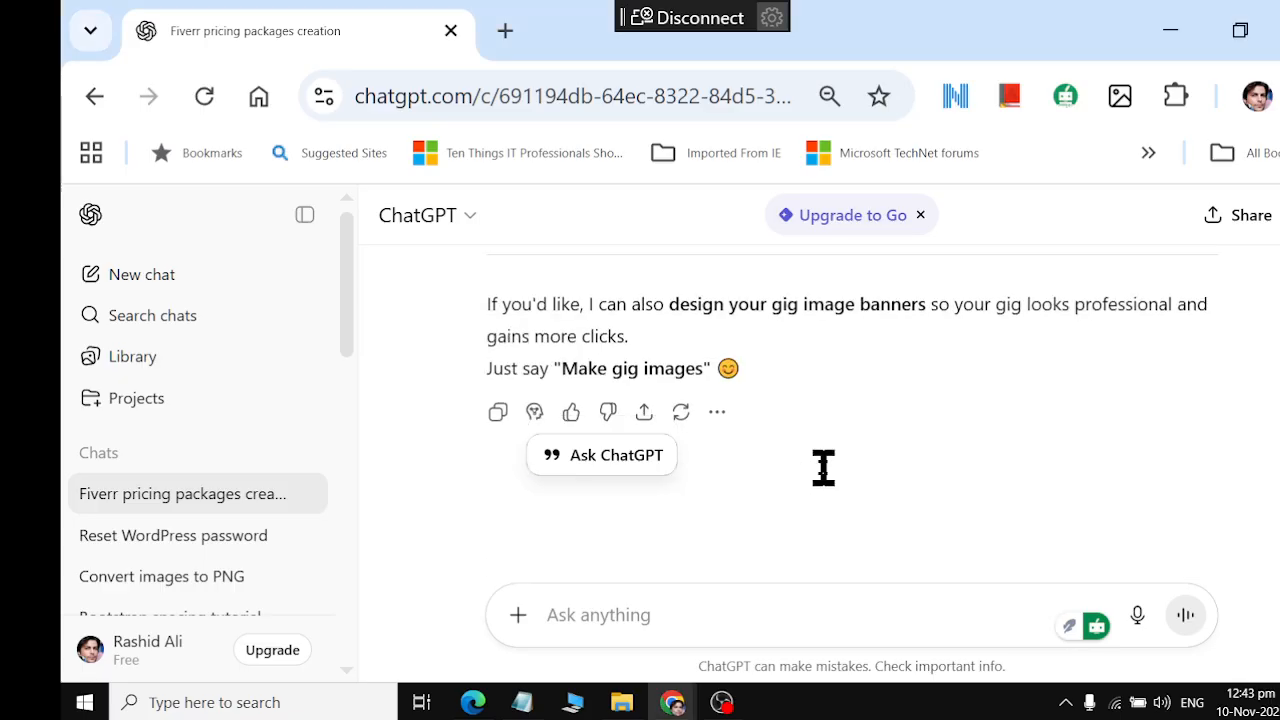
pyautogui.scroll(2, 823, 468)
pyautogui.click(878, 495)
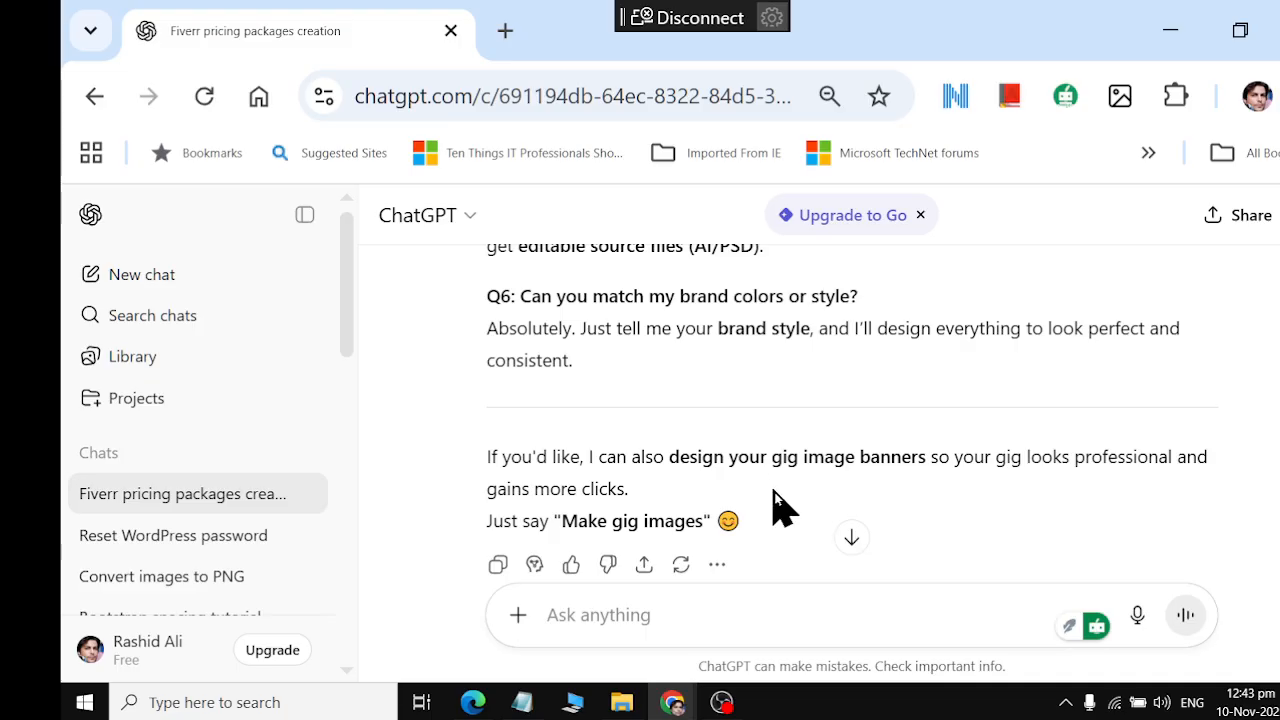
pyautogui.moveTo(492, 460); pyautogui.dragTo(1218, 476)
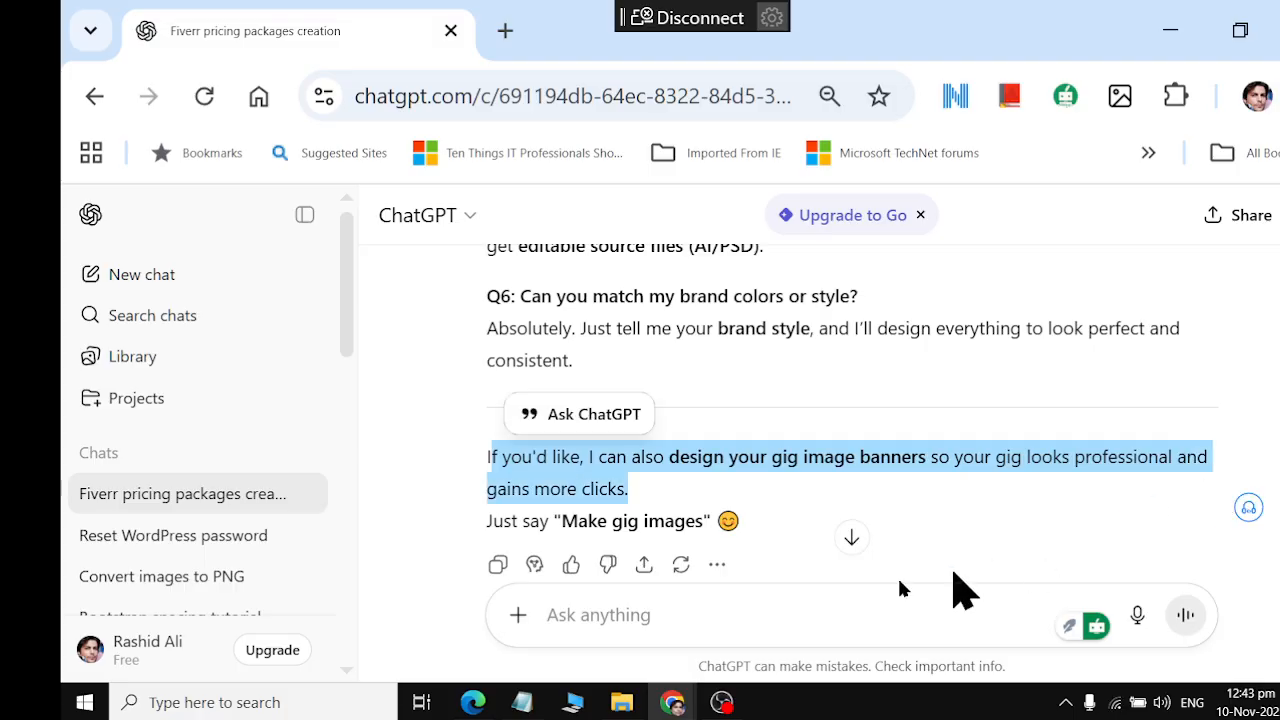
pyautogui.click(608, 628)
pyautogui.write('make')
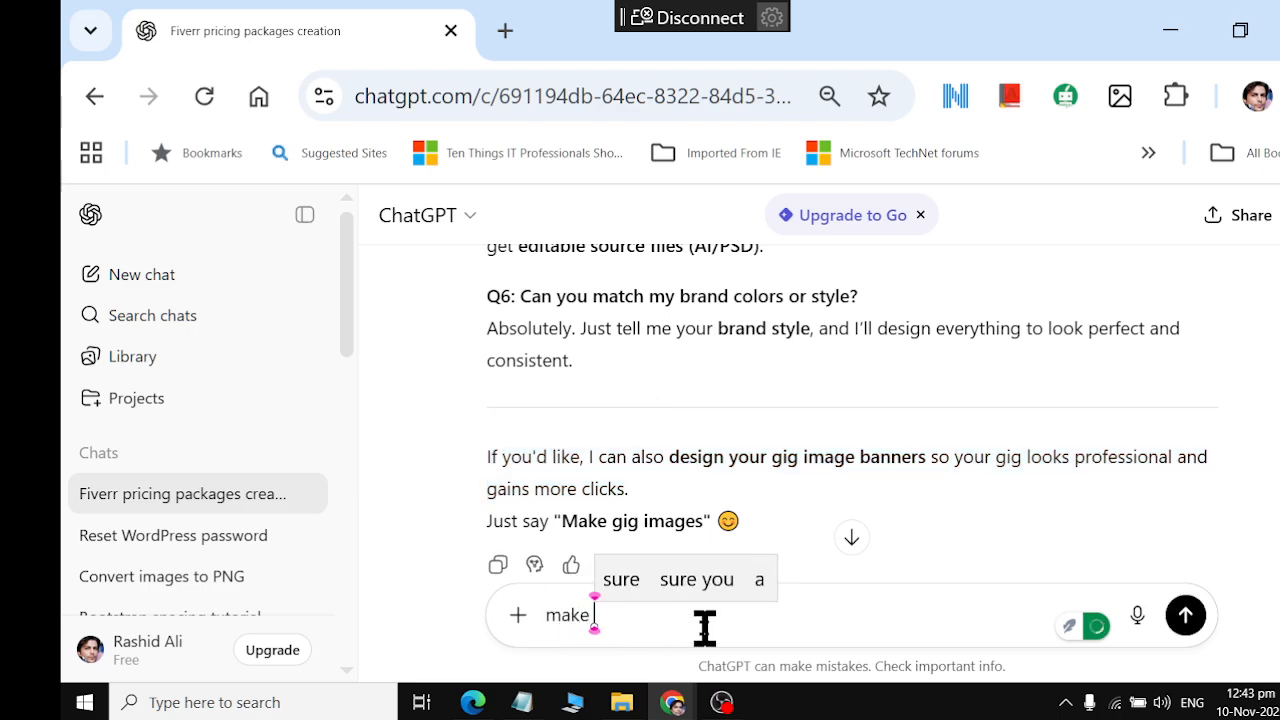
pyautogui.write(' gig images')
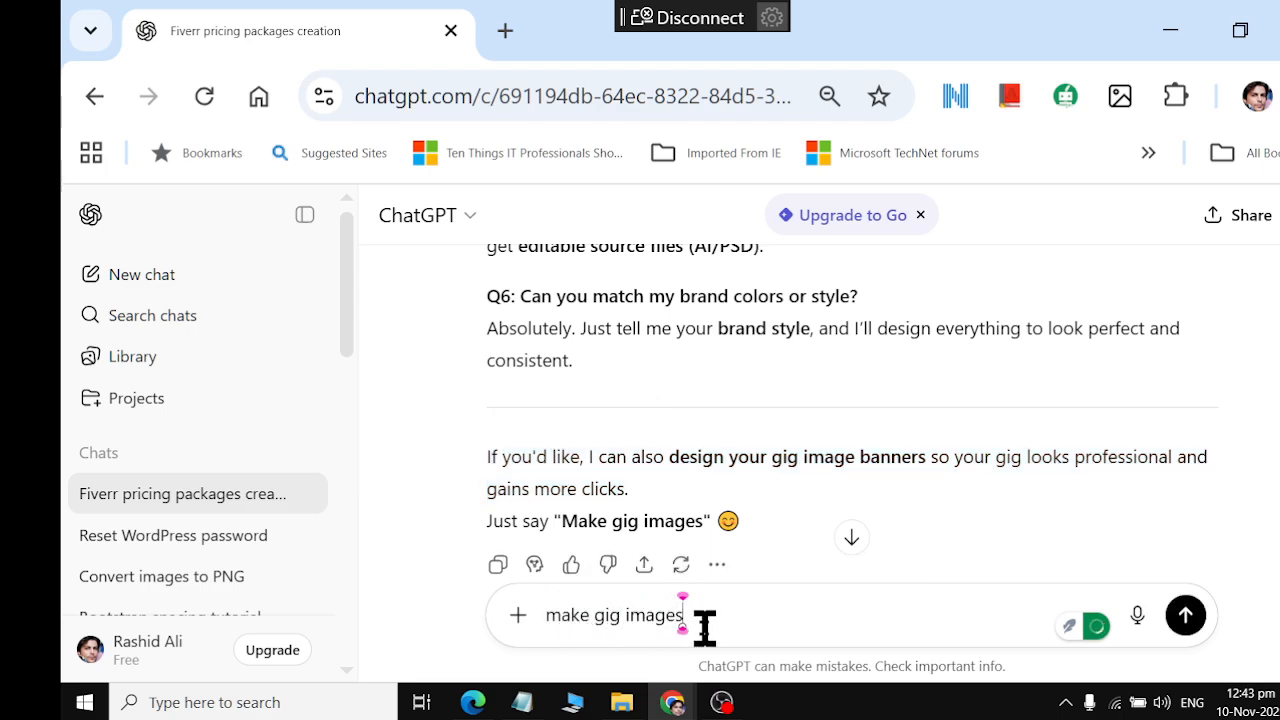
pyautogui.press('Return')
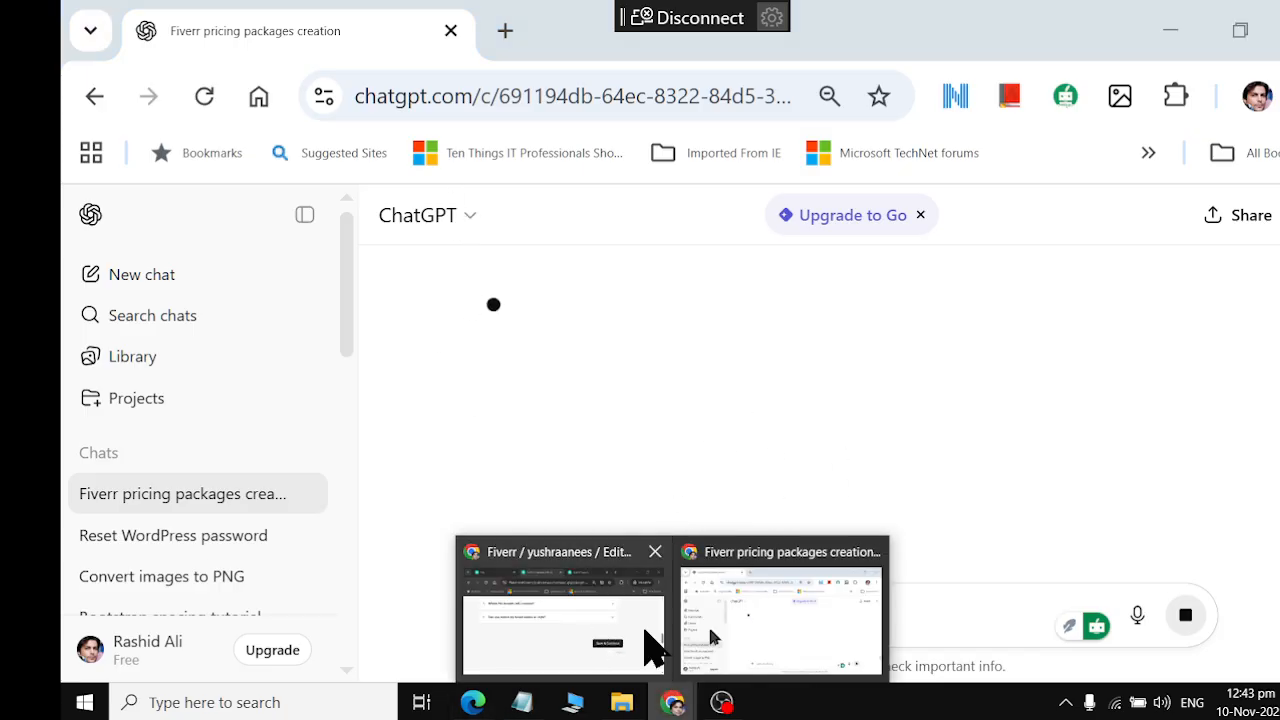
# Switch to the Fiverr gig editor and look through its Pricing stage and the open Kickstart Program page
pyautogui.moveTo(672, 702)
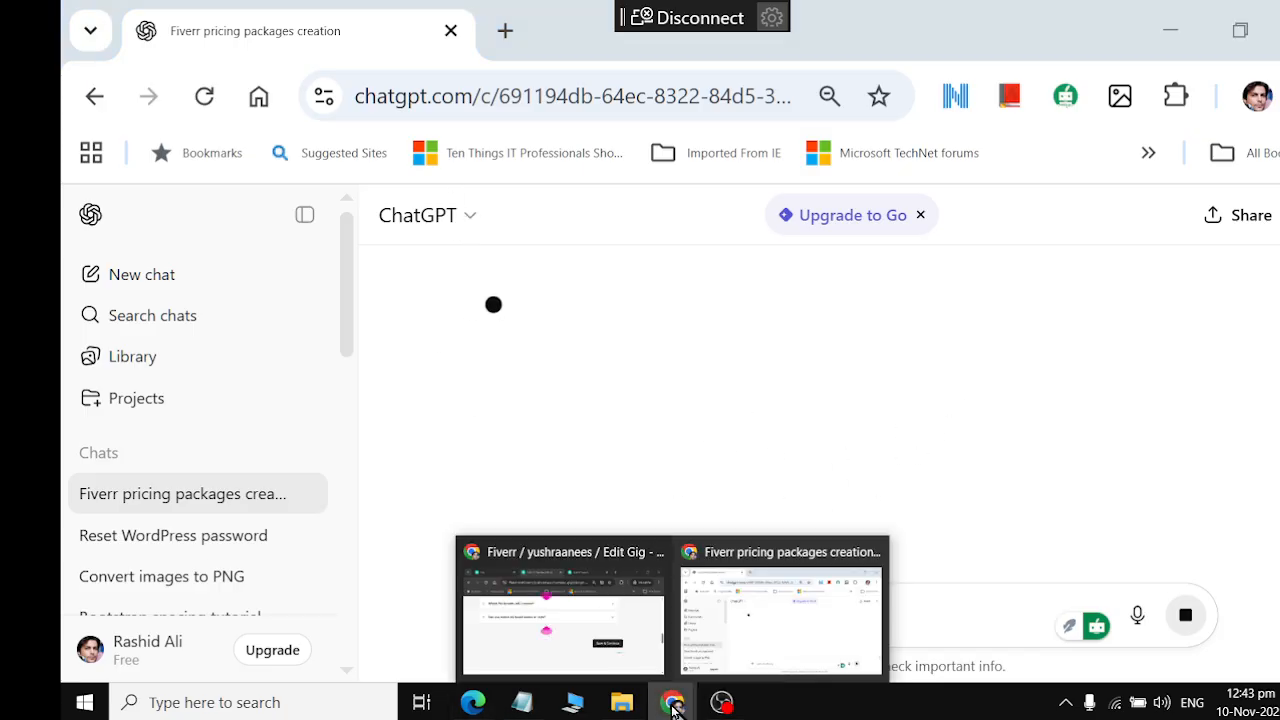
pyautogui.click(606, 643)
pyautogui.scroll(15, 674, 400)
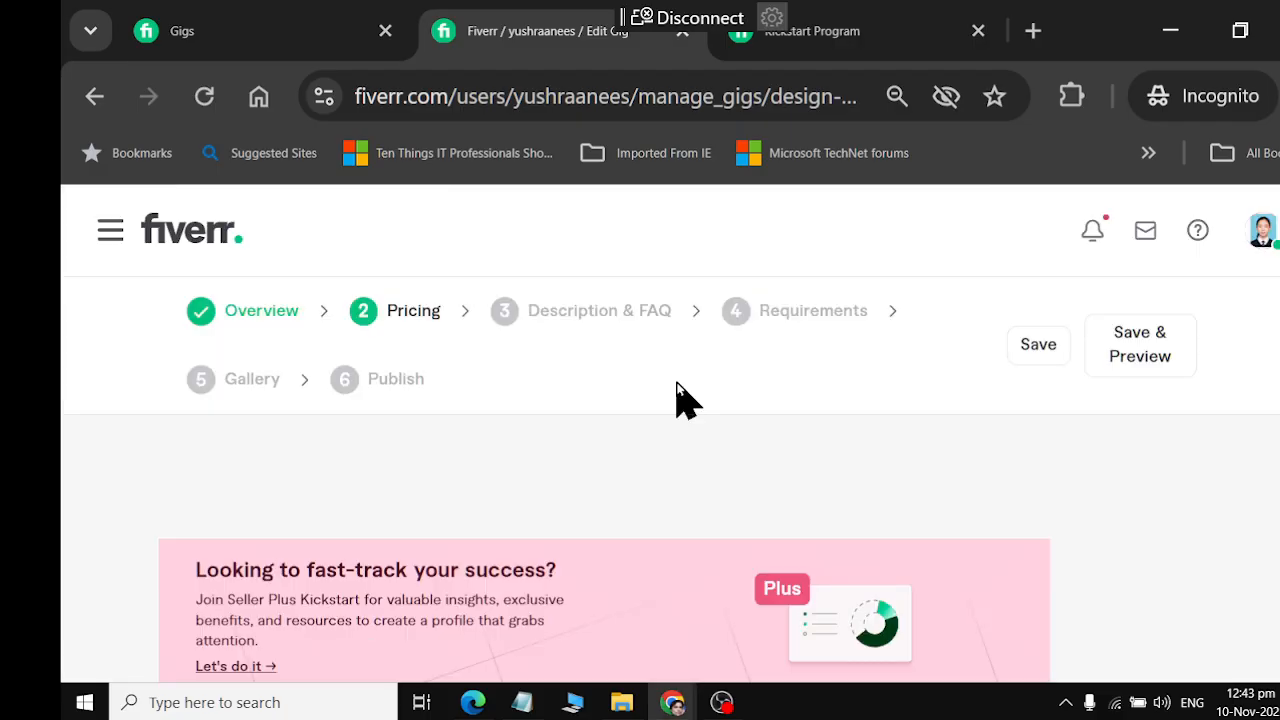
pyautogui.scroll(-7, 676, 390)
pyautogui.scroll(5, 676, 390)
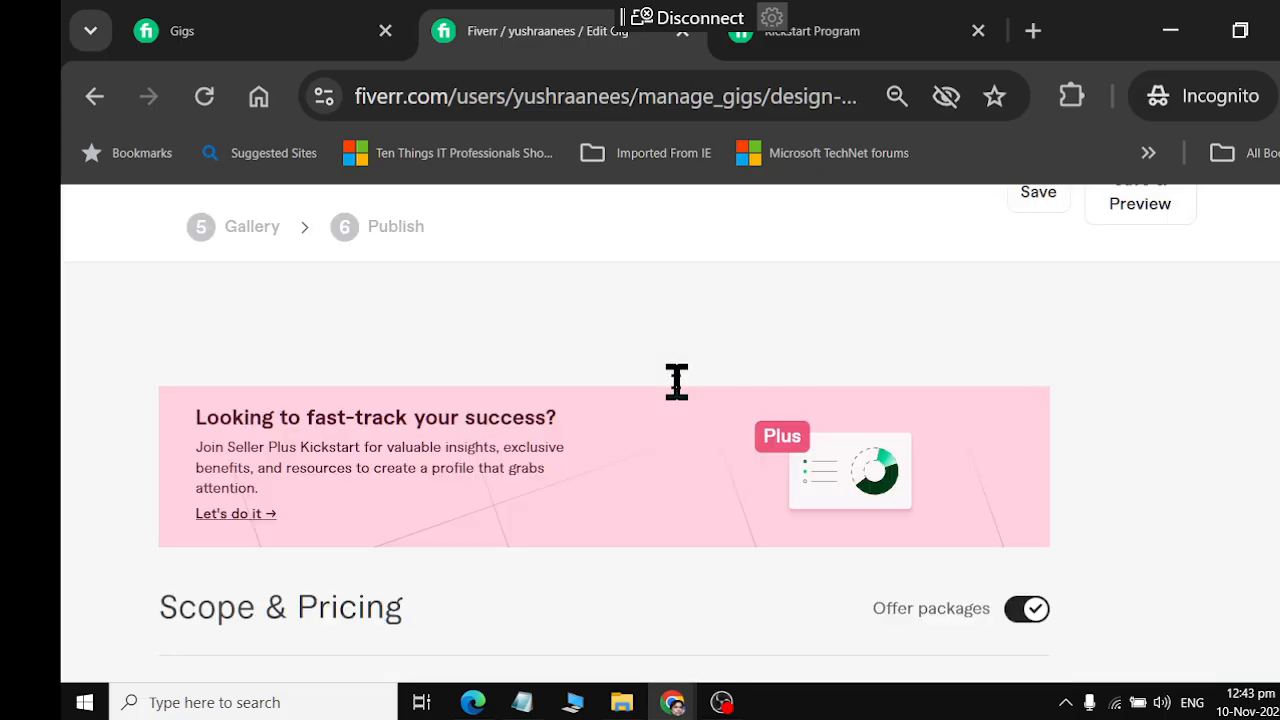
pyautogui.scroll(2, 677, 381)
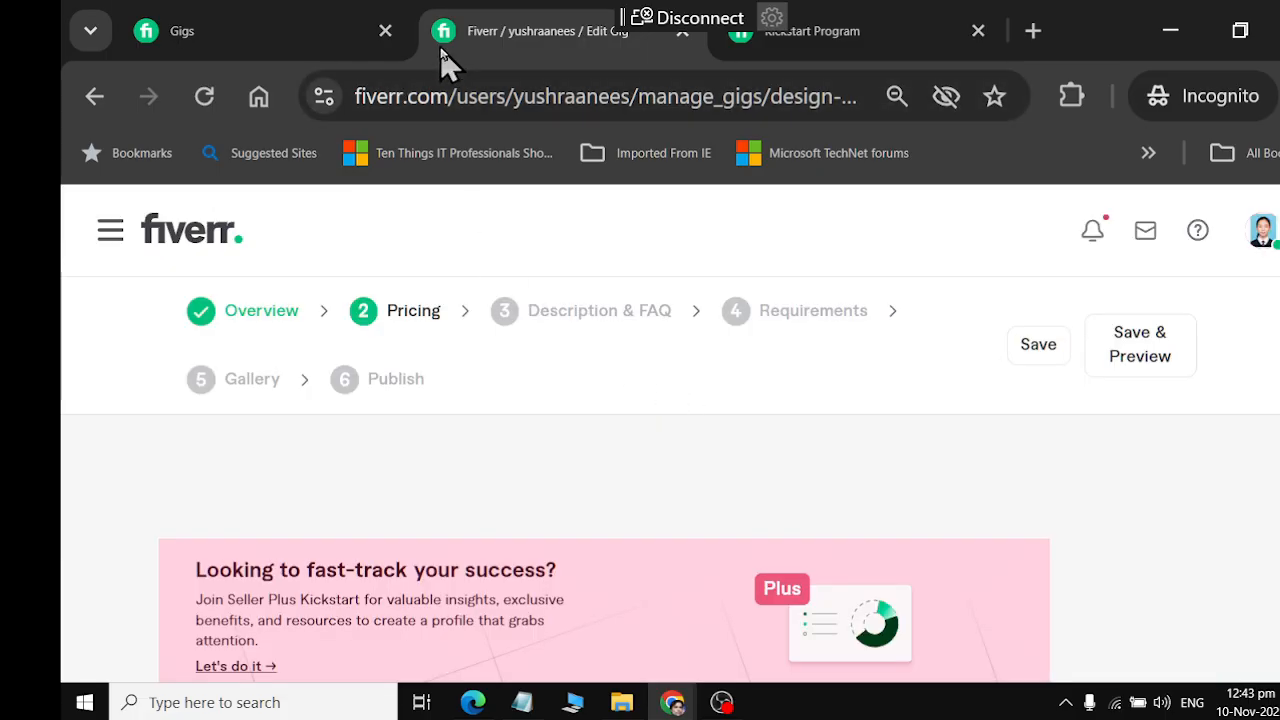
pyautogui.click(812, 40)
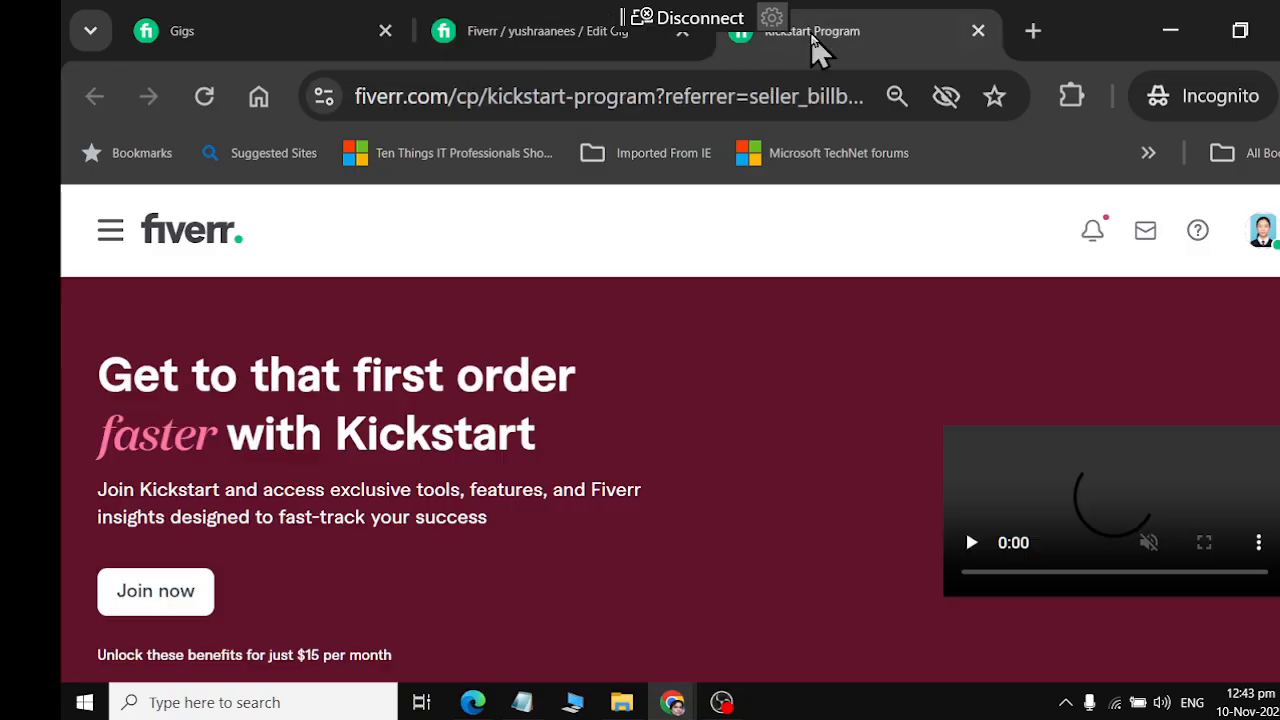
pyautogui.click(555, 36)
pyautogui.scroll(-7, 600, 409)
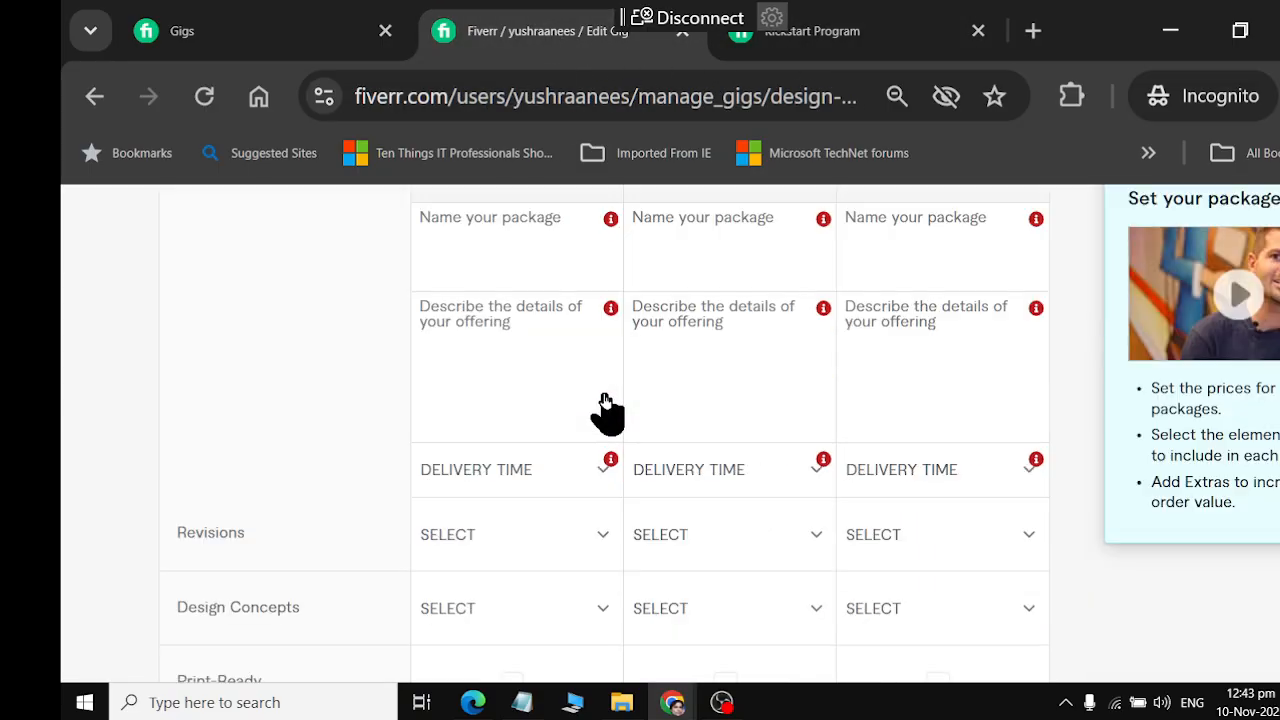
pyautogui.moveTo(604, 392)
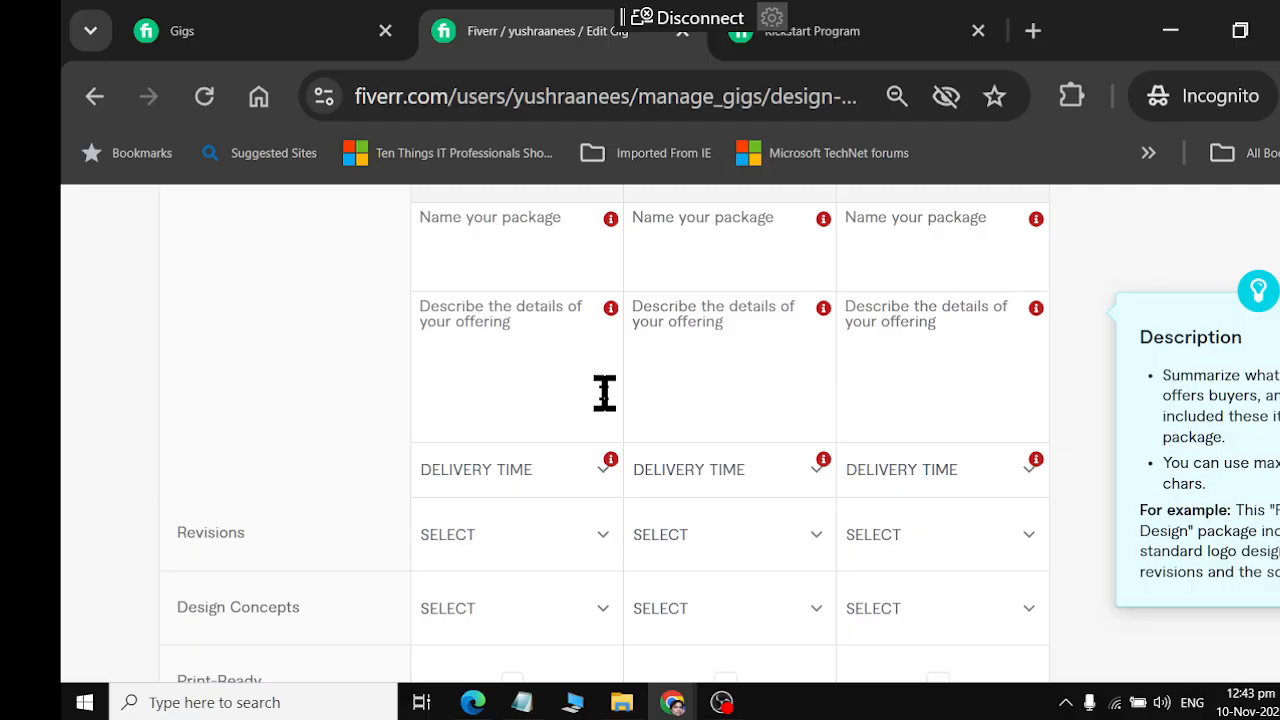
pyautogui.scroll(7, 604, 392)
# Check the list of draft gigs, and examine the gig's package prices and extra services in the editor's Pricing stage
pyautogui.click(180, 45)
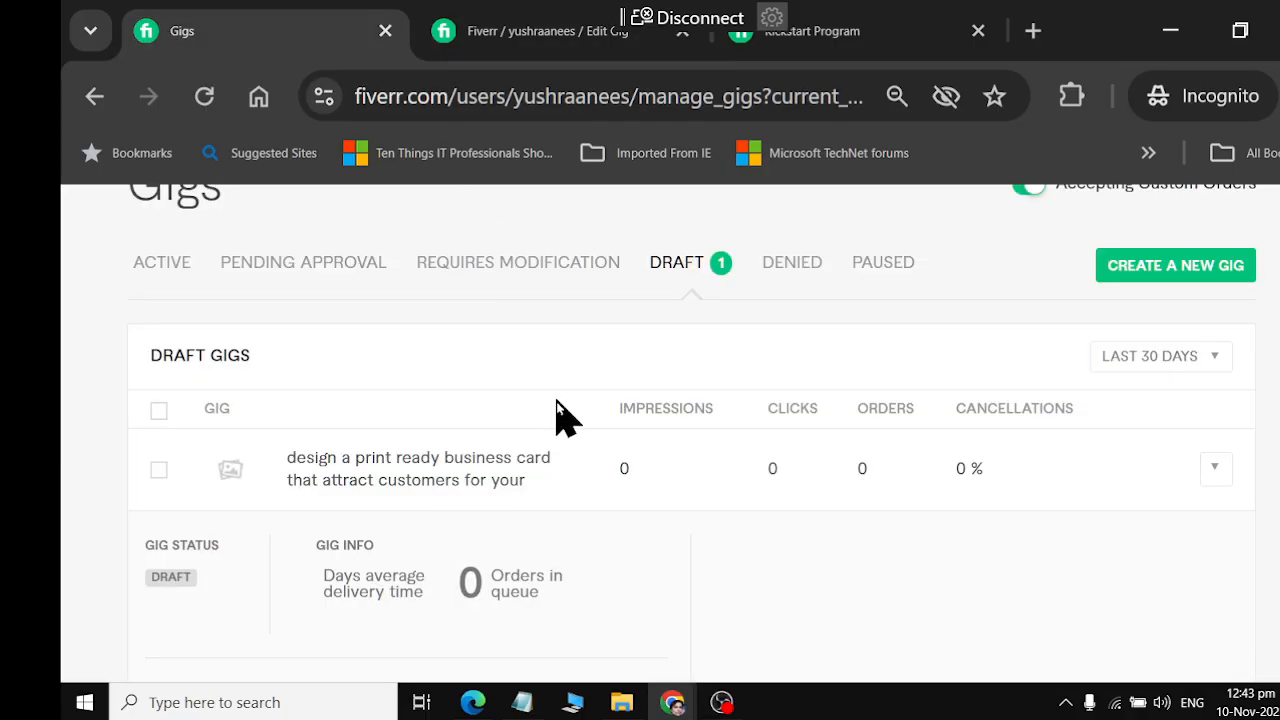
pyautogui.scroll(-5, 558, 405)
pyautogui.scroll(7, 550, 390)
pyautogui.click(505, 38)
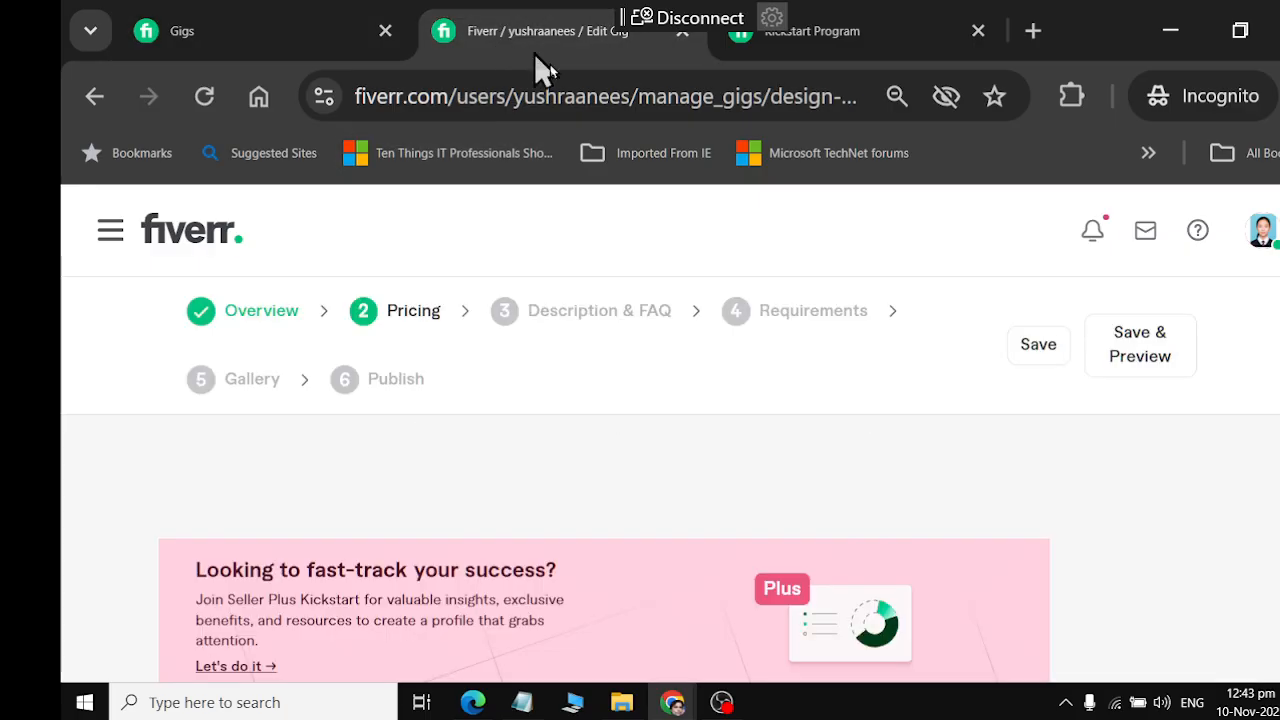
pyautogui.scroll(-20, 757, 377)
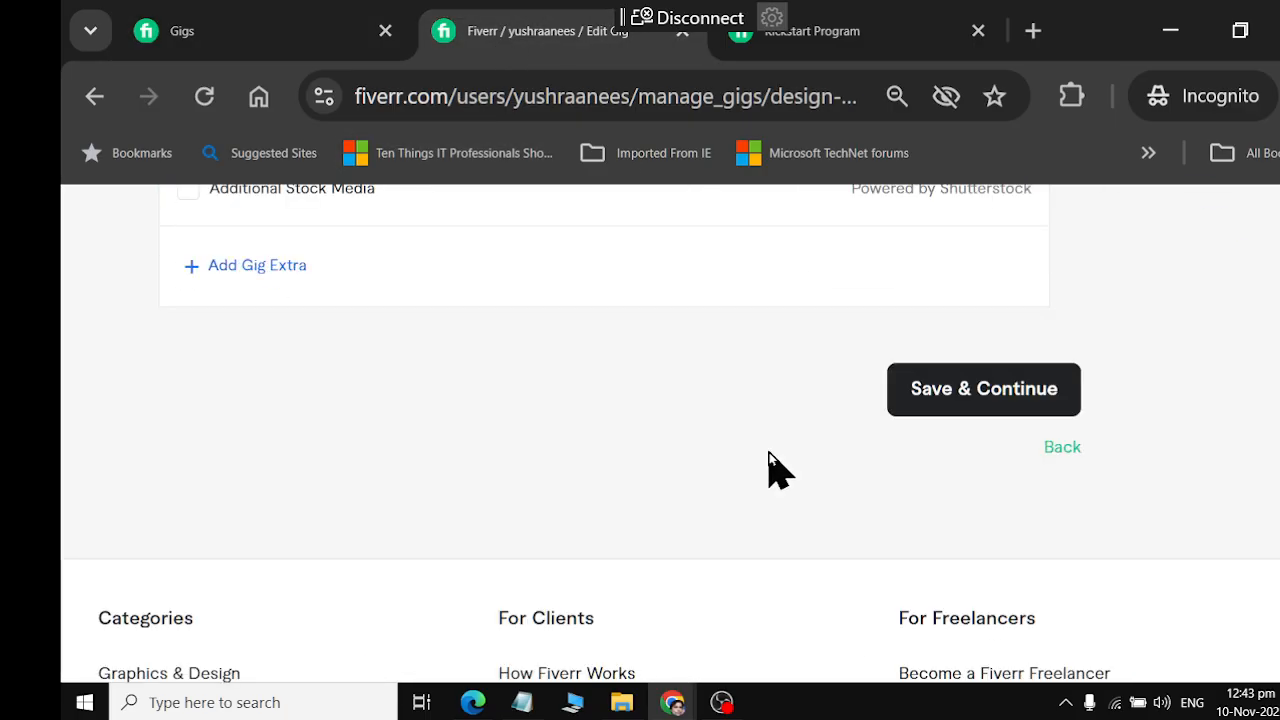
pyautogui.scroll(-2, 768, 455)
pyautogui.scroll(5, 780, 495)
pyautogui.scroll(8, 780, 495)
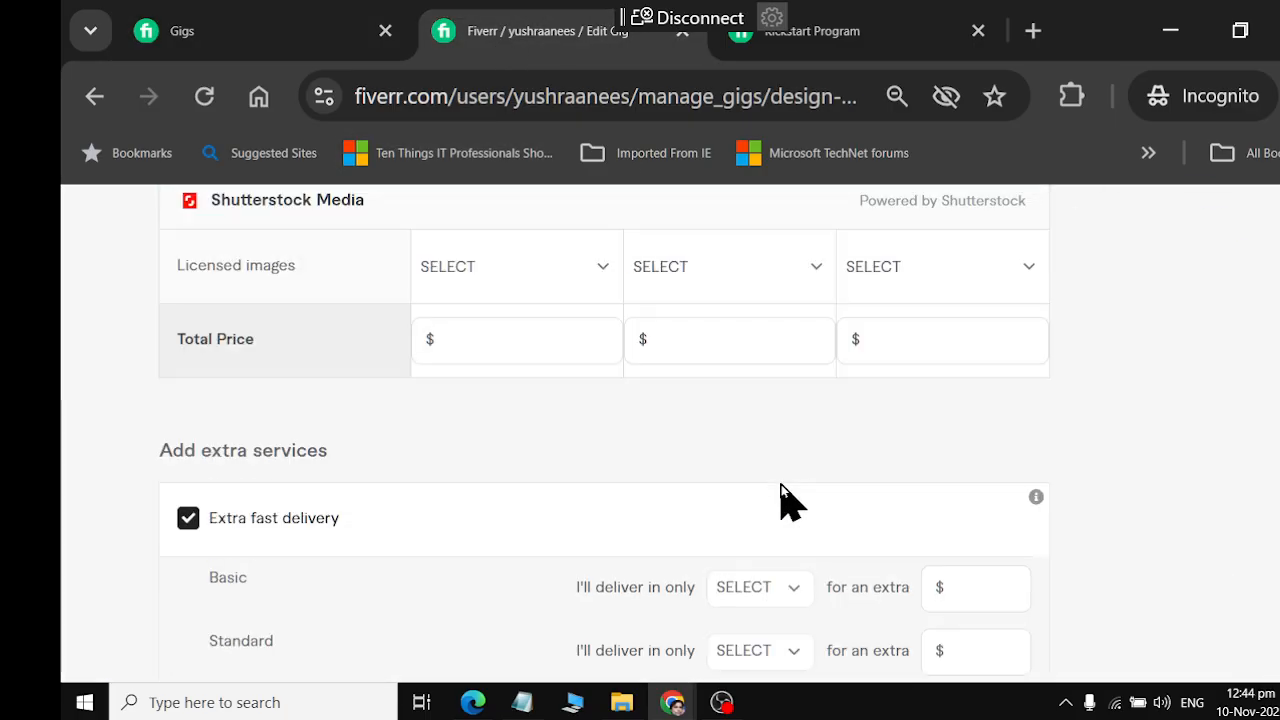
pyautogui.scroll(10, 780, 495)
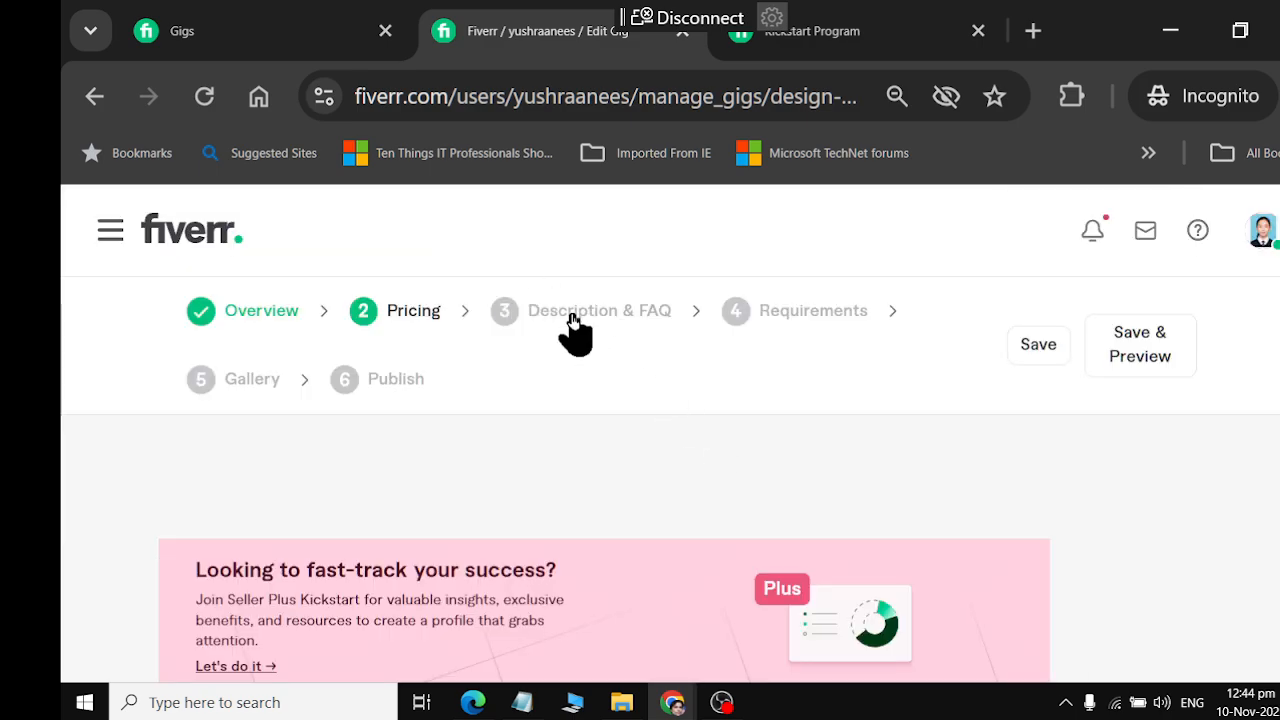
# Review the gig's existing FAQ entries, and examine the package fields, included features and extra services in the Pricing stage
pyautogui.click(573, 318)
pyautogui.scroll(-12, 688, 400)
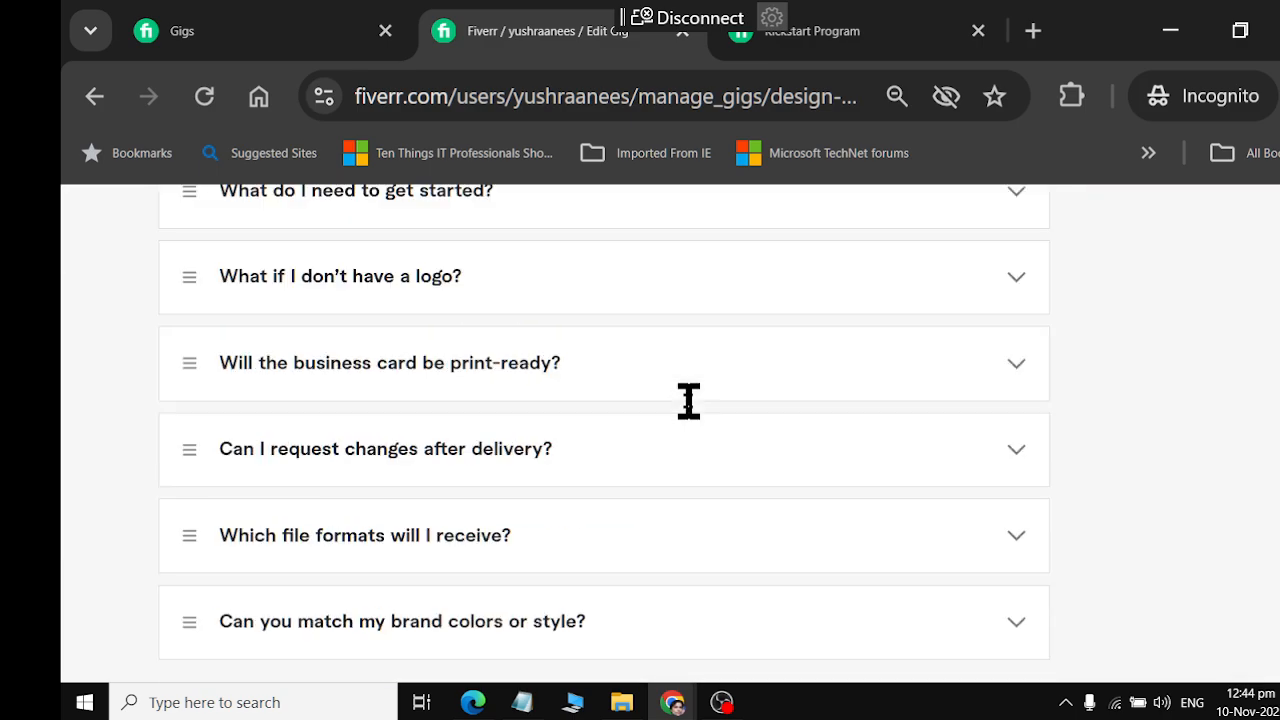
pyautogui.scroll(-5, 688, 400)
pyautogui.click(957, 345)
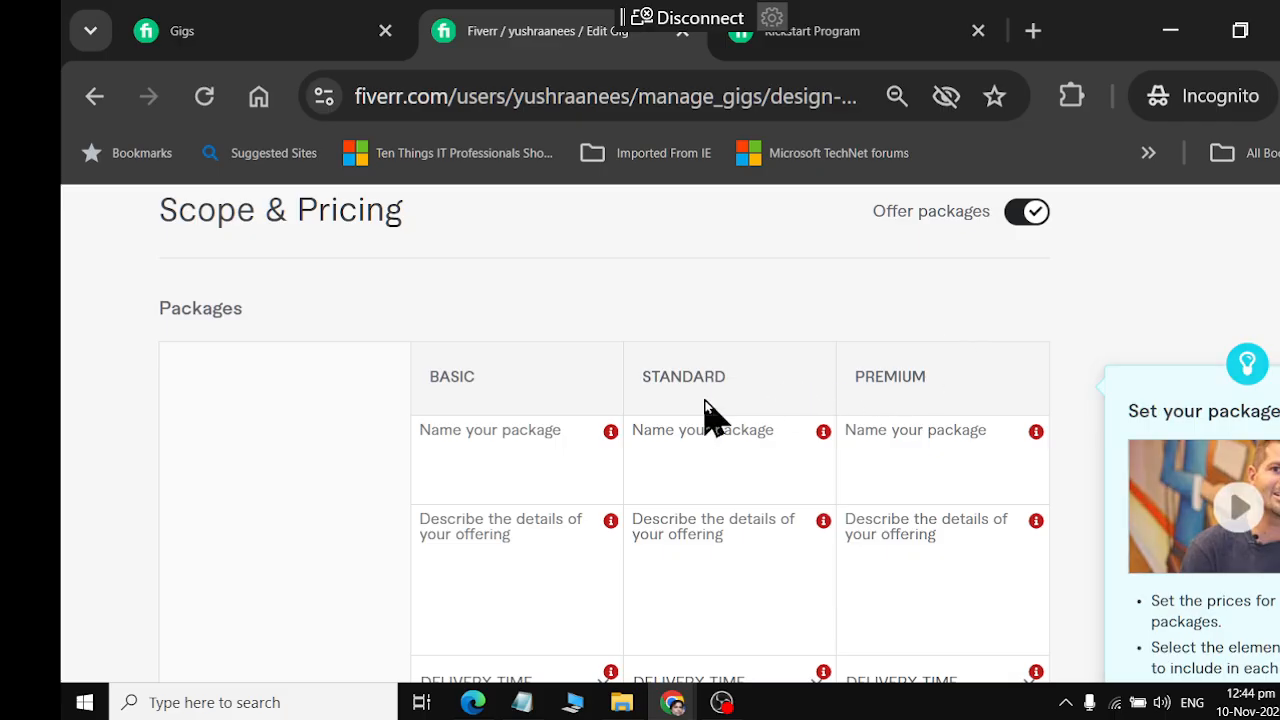
pyautogui.scroll(5, 578, 493)
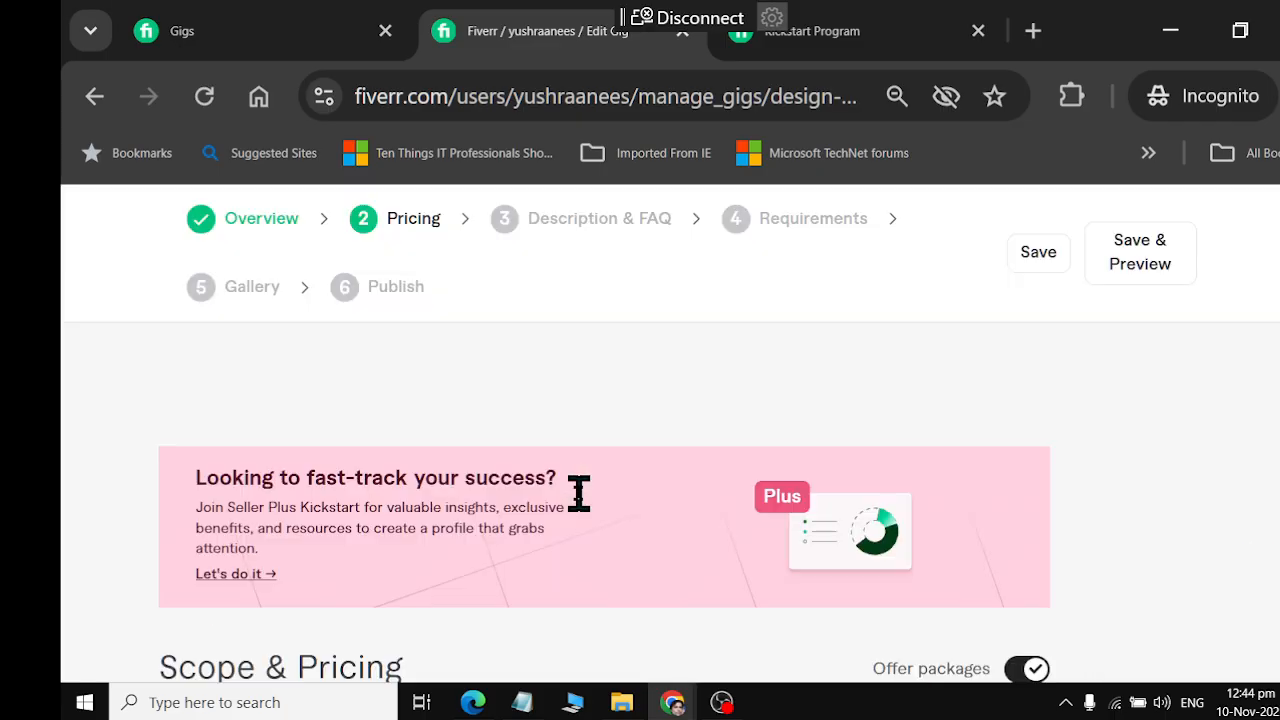
pyautogui.scroll(-10, 578, 493)
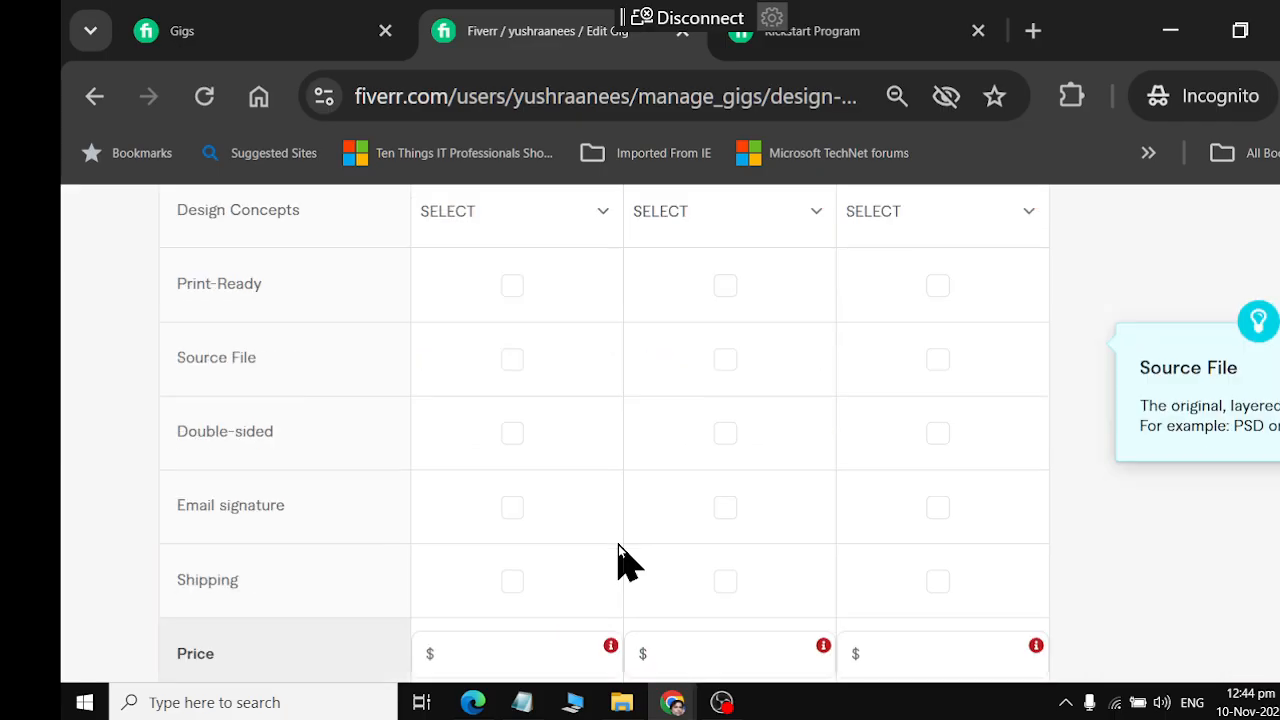
pyautogui.scroll(-10, 618, 544)
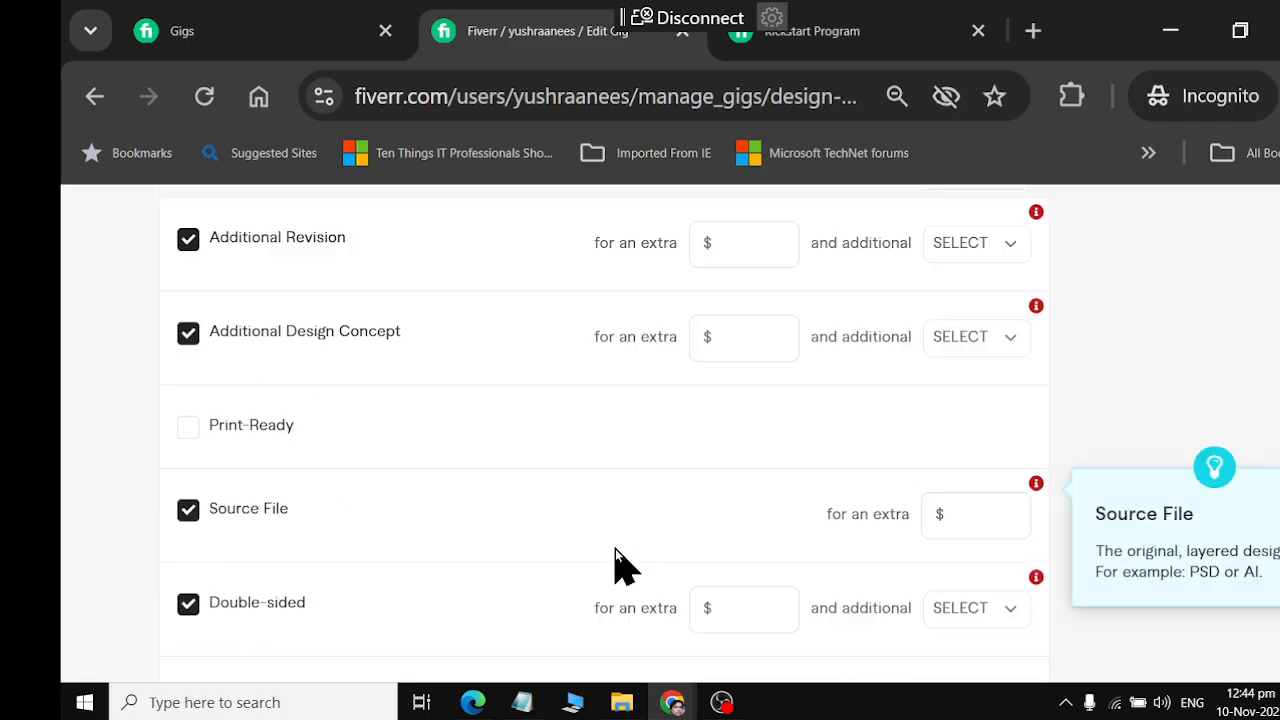
pyautogui.scroll(-6, 615, 548)
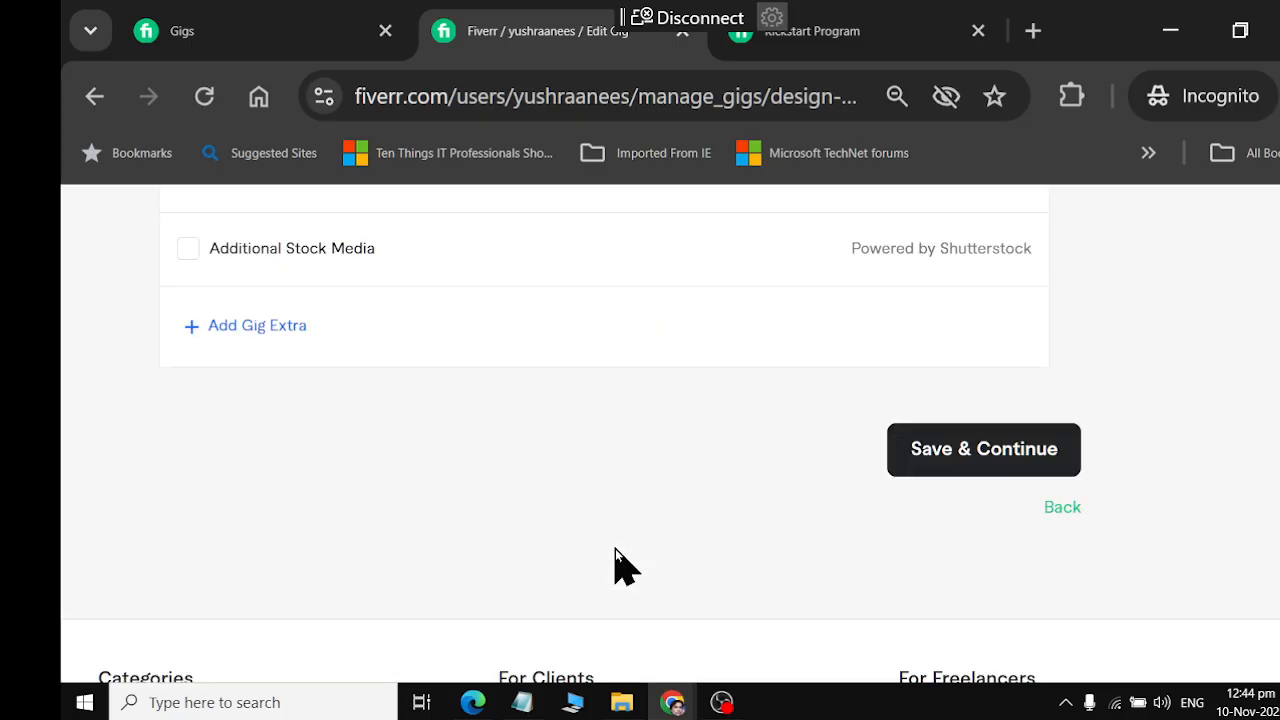
pyautogui.scroll(15, 615, 548)
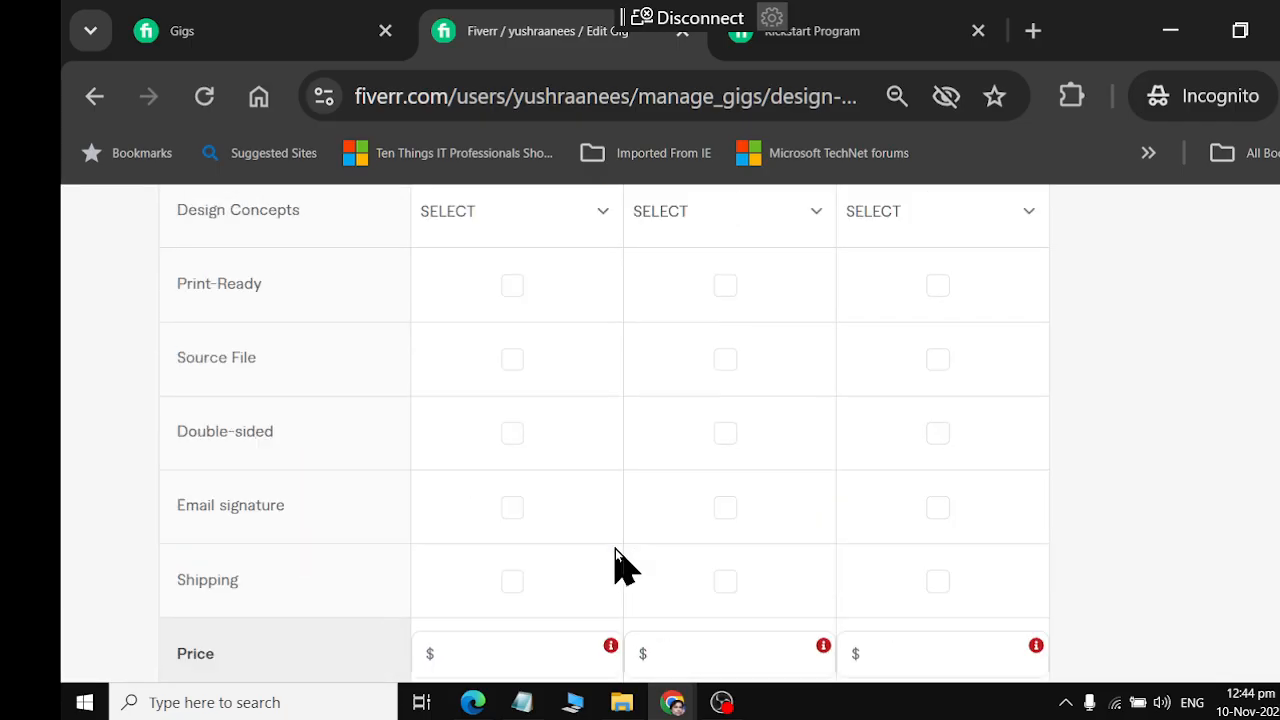
pyautogui.scroll(3, 615, 548)
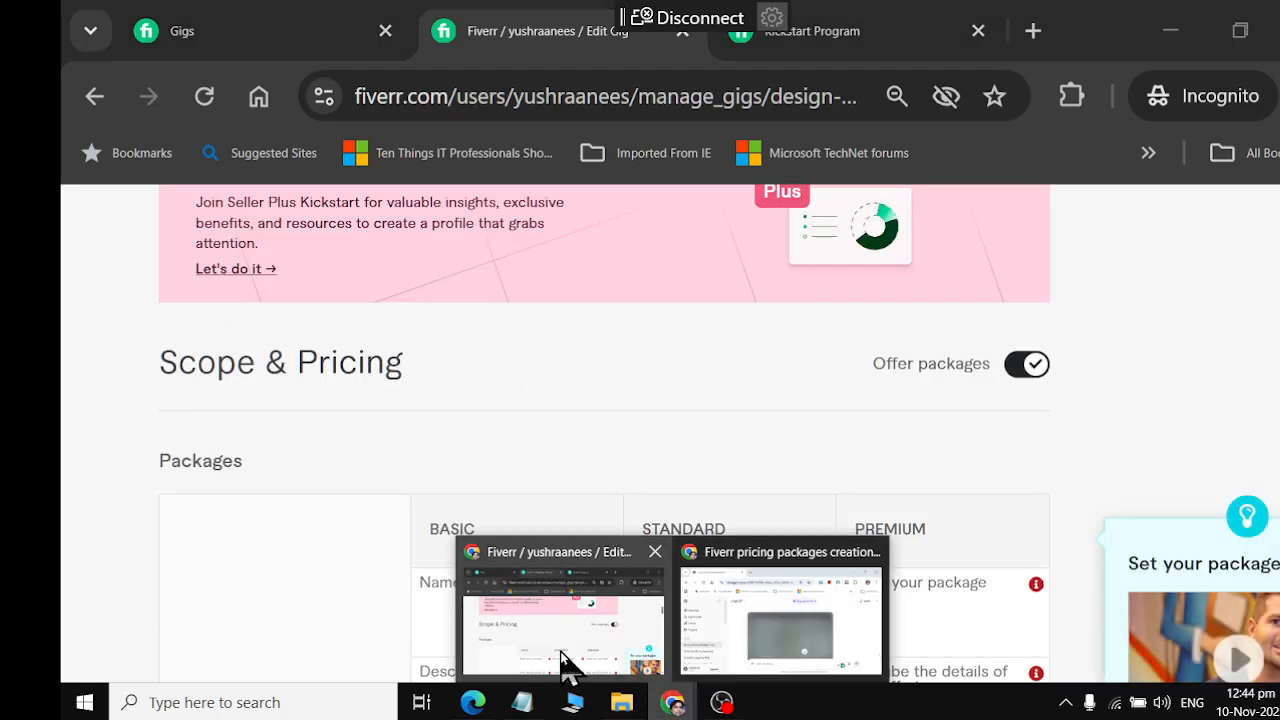
# Find the Basic pricing package in ChatGPT and copy its name, "Simple & Clean Card", into the Basic package's name in the Fiverr gig editor
pyautogui.moveTo(672, 702)
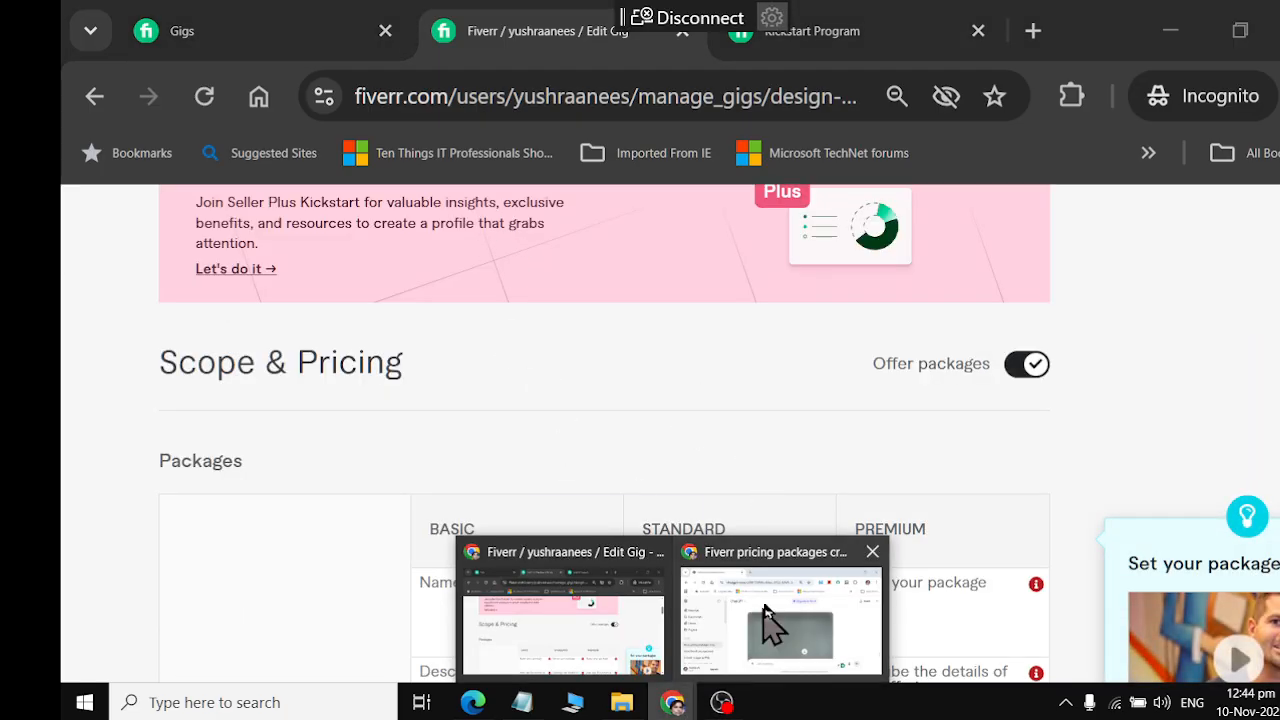
pyautogui.click(766, 614)
pyautogui.scroll(15, 650, 410)
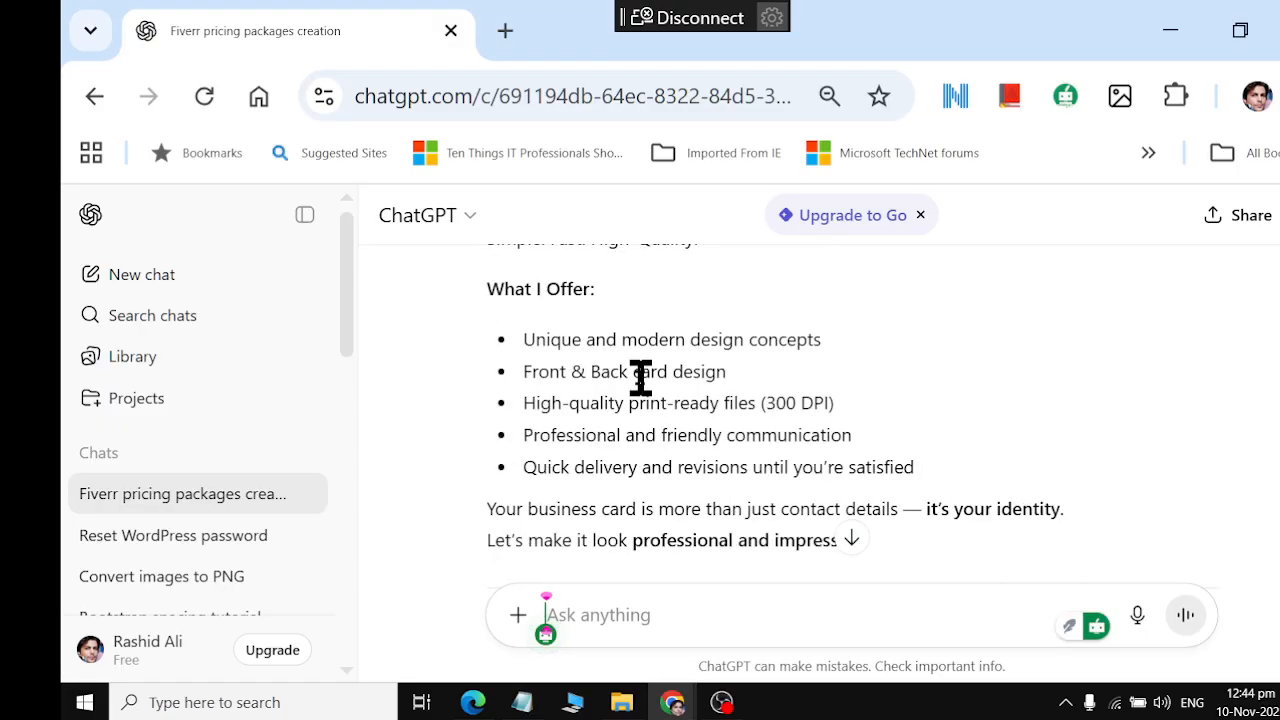
pyautogui.scroll(15, 640, 378)
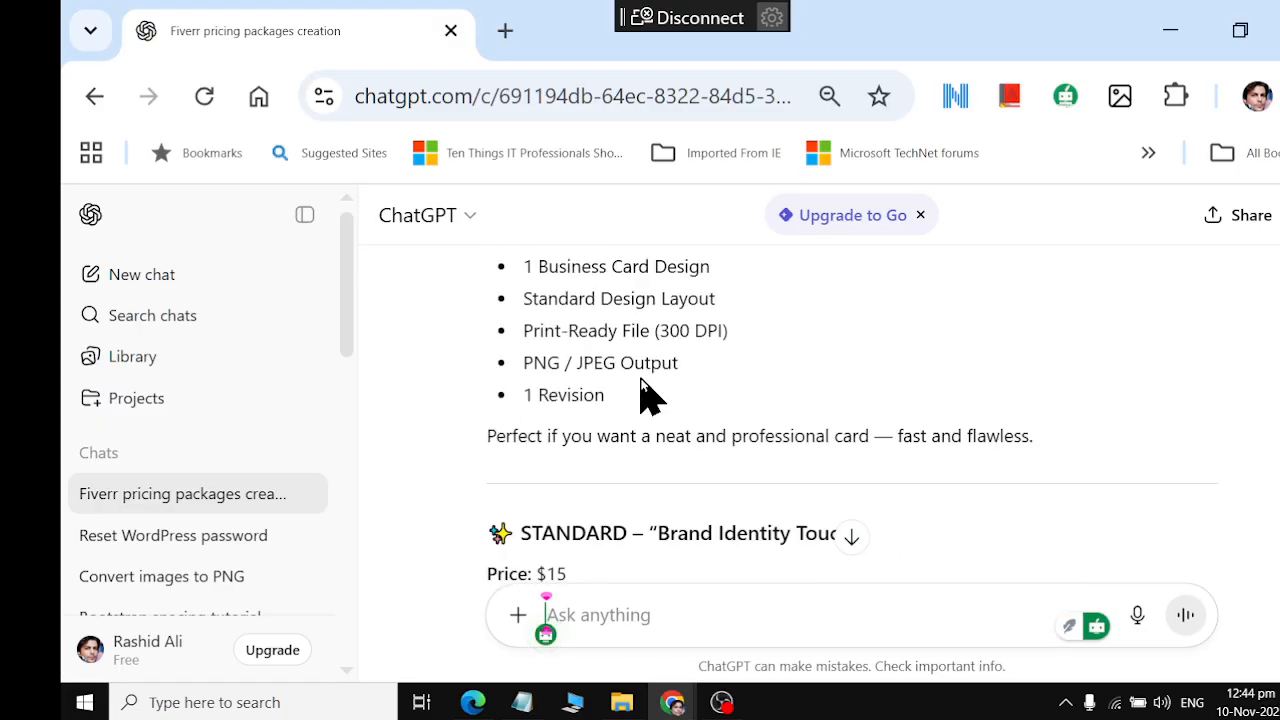
pyautogui.scroll(-2, 646, 394)
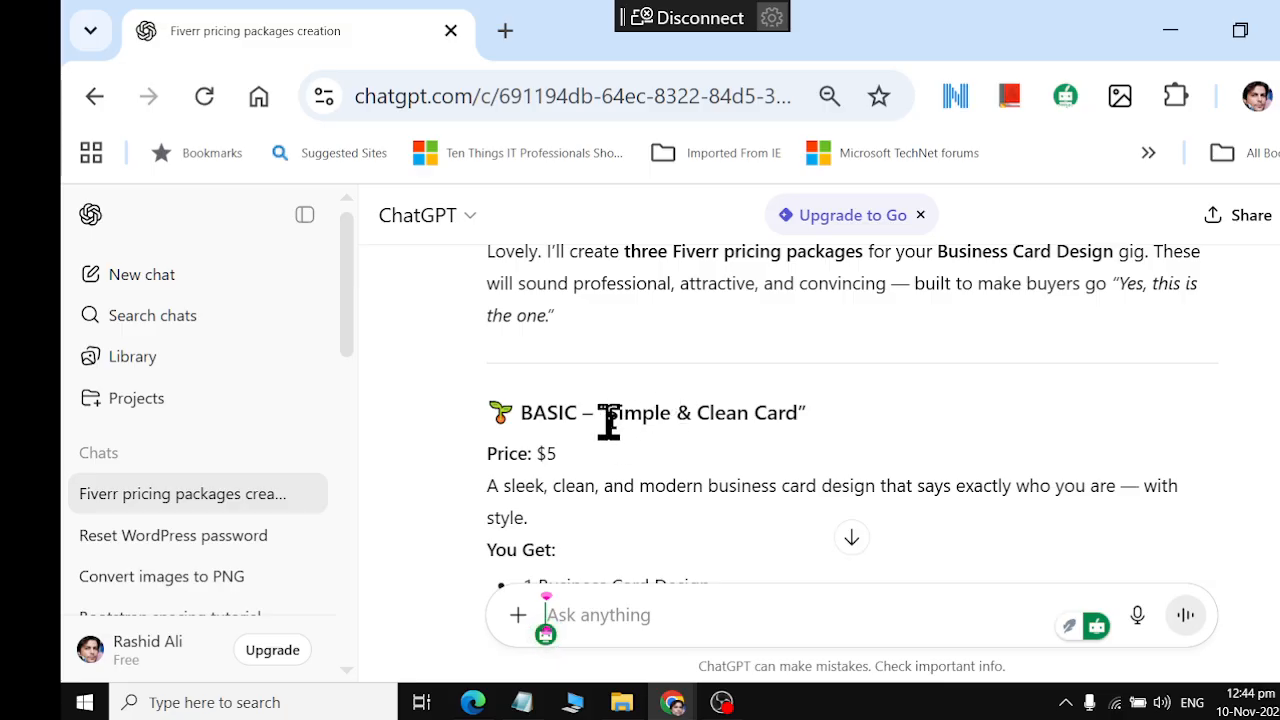
pyautogui.moveTo(608, 412); pyautogui.dragTo(751, 409)
pyautogui.click(628, 420)
pyautogui.moveTo(612, 414); pyautogui.dragTo(800, 413)
pyautogui.hotkey('alt', 'Tab')
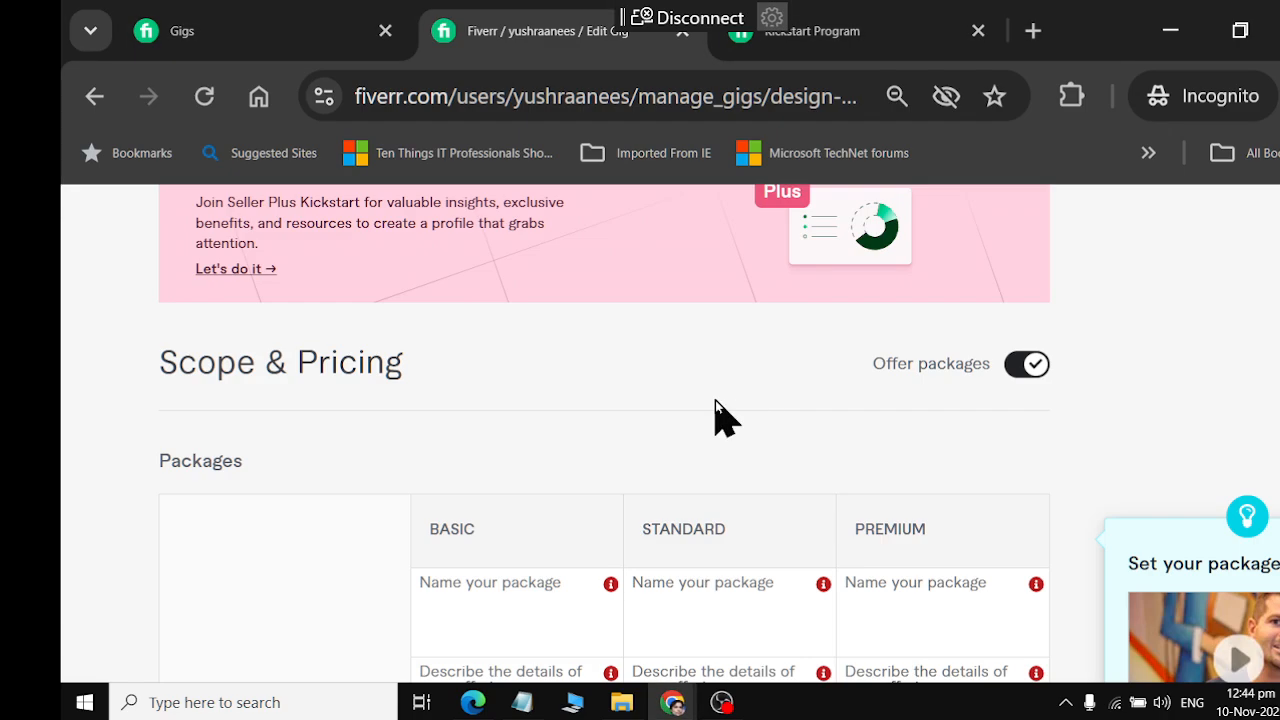
pyautogui.scroll(5, 714, 420)
pyautogui.scroll(-2, 714, 420)
pyautogui.scroll(-2, 712, 418)
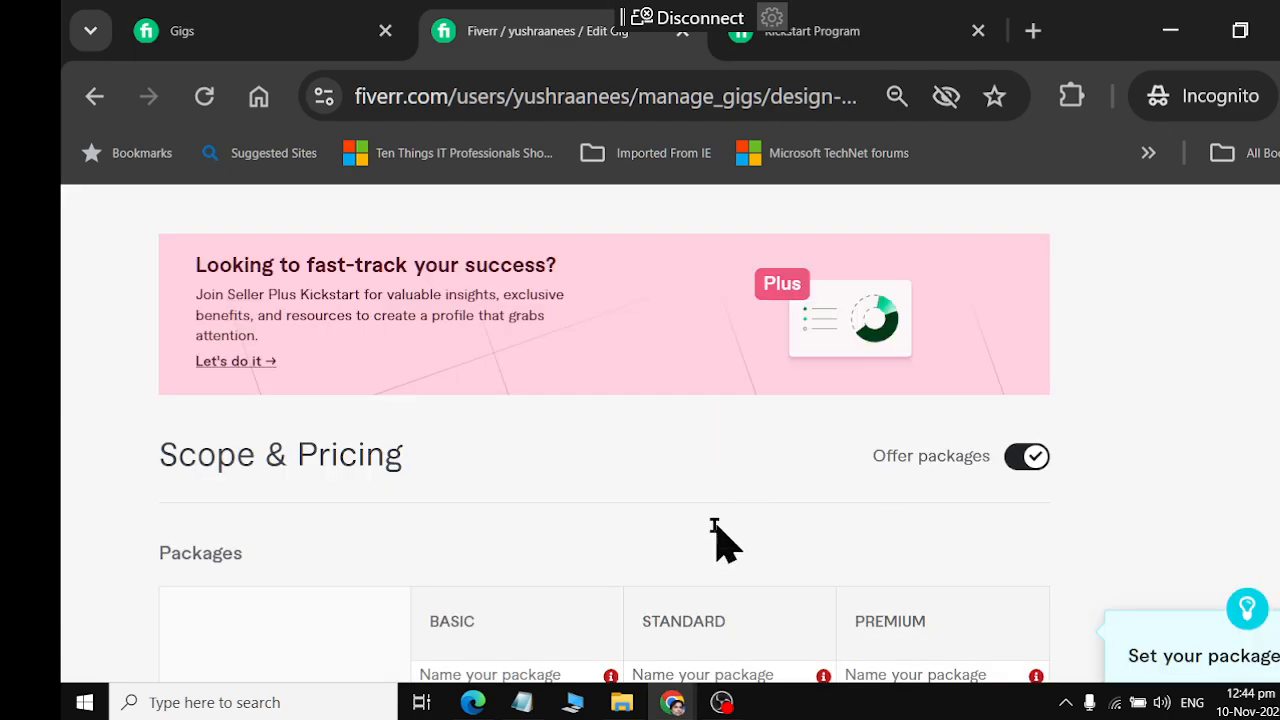
pyautogui.scroll(-2, 714, 540)
pyautogui.click(565, 540)
# Copy the Basic description, "A sleek, clean, and modern business card design...", from ChatGPT into the Basic package's description in Fiverr
pyautogui.hotkey('alt', 'Tab')
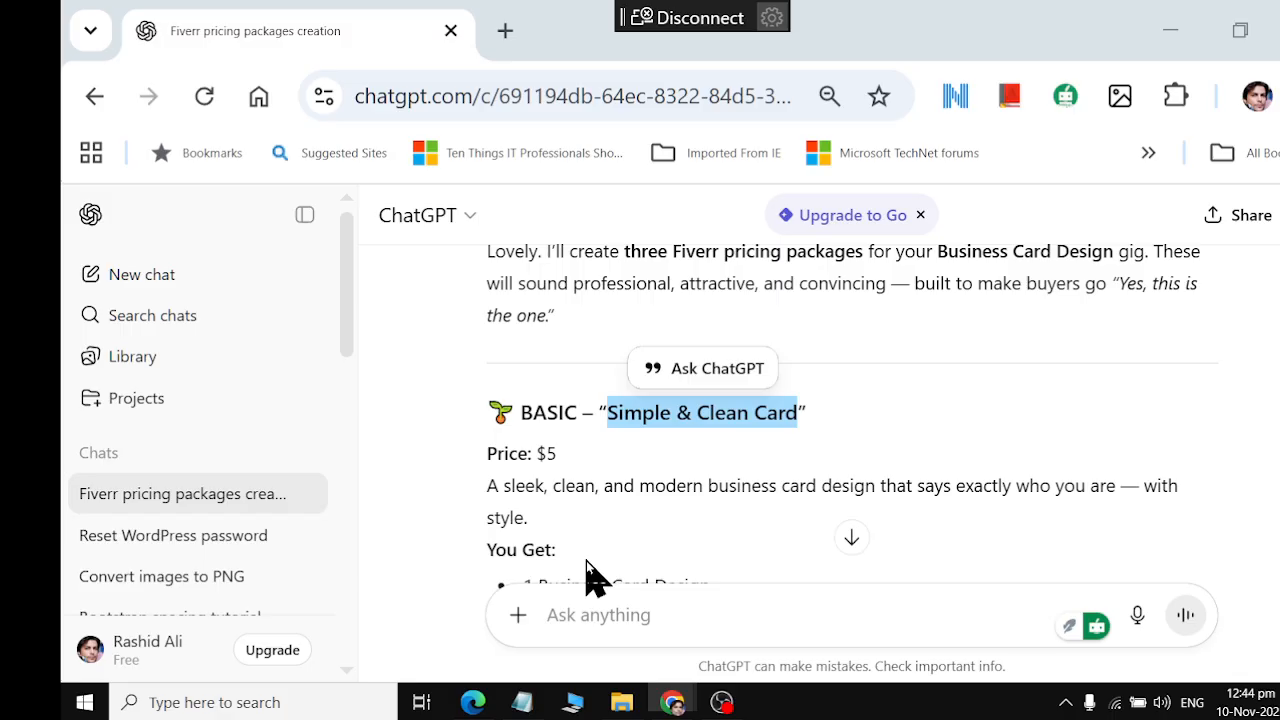
pyautogui.moveTo(487, 485); pyautogui.dragTo(543, 523)
pyautogui.hotkey('ctrl', 'c')
pyautogui.hotkey('alt', 'Tab')
pyautogui.click(529, 618)
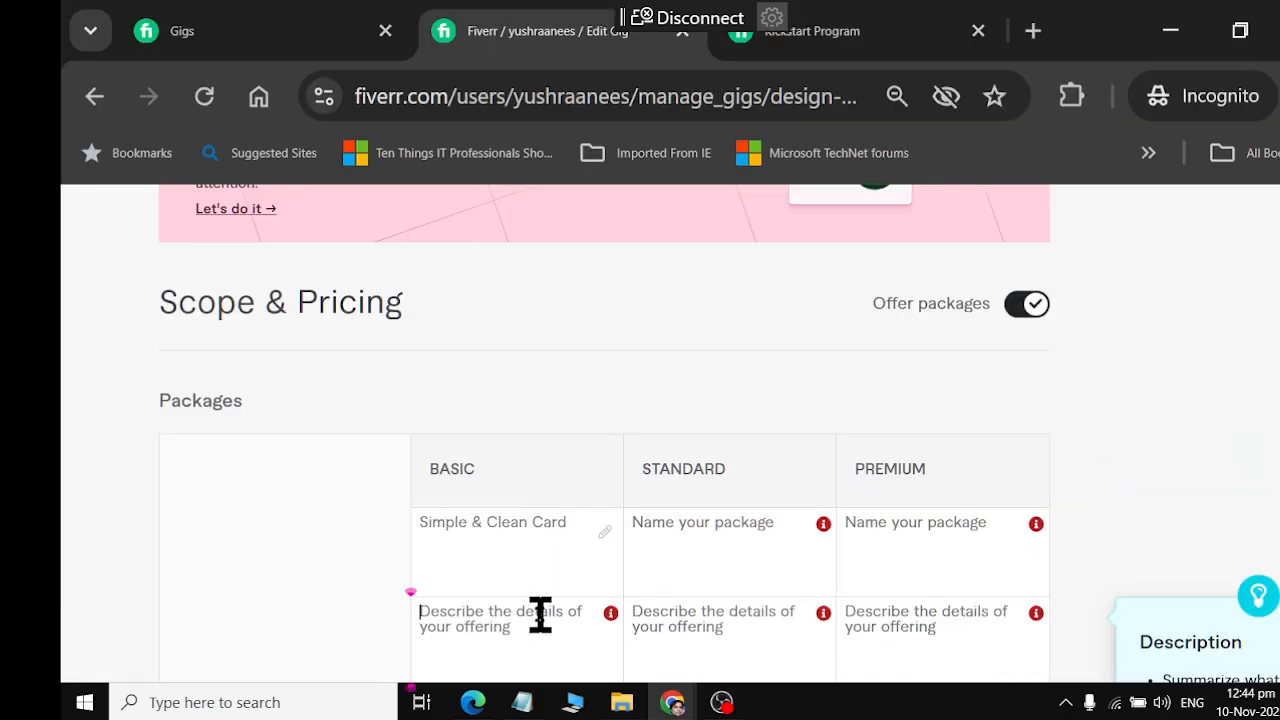
pyautogui.hotkey('ctrl', 'v')
# Set the Basic package to 2 days delivery, 2 revisions and 2 design concepts
pyautogui.scroll(-3, 545, 580)
pyautogui.click(523, 480)
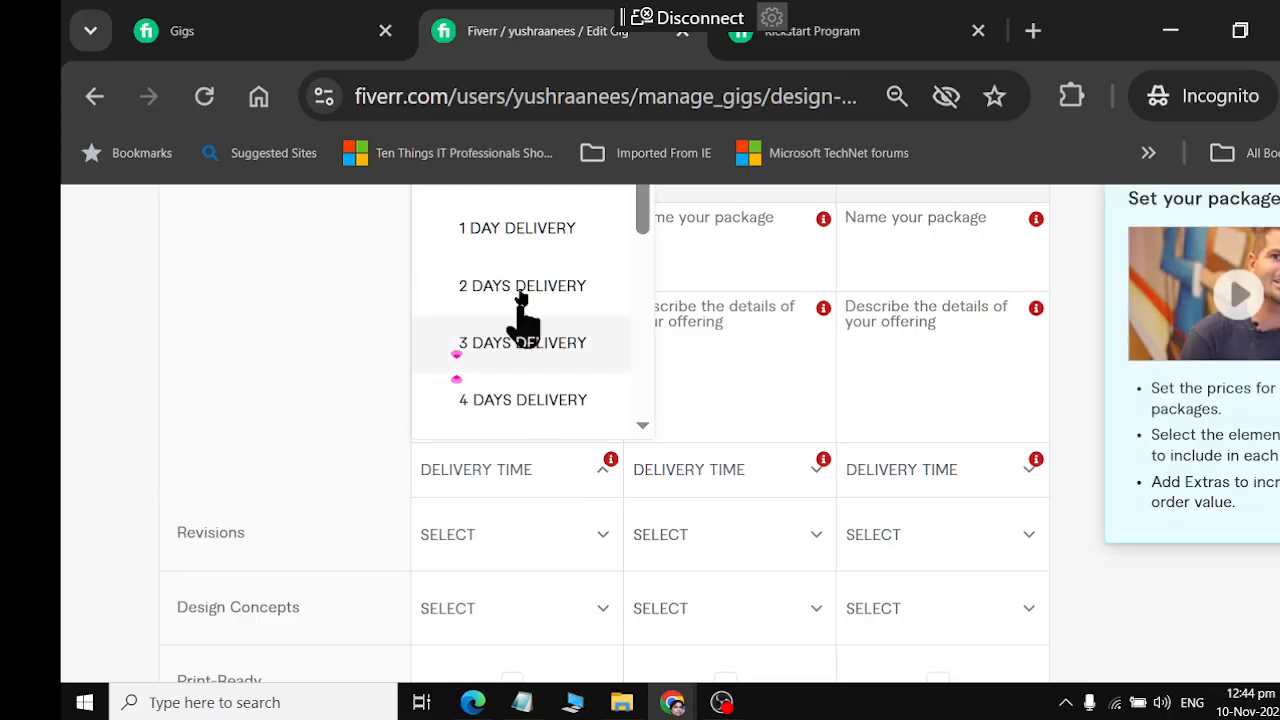
pyautogui.click(509, 538)
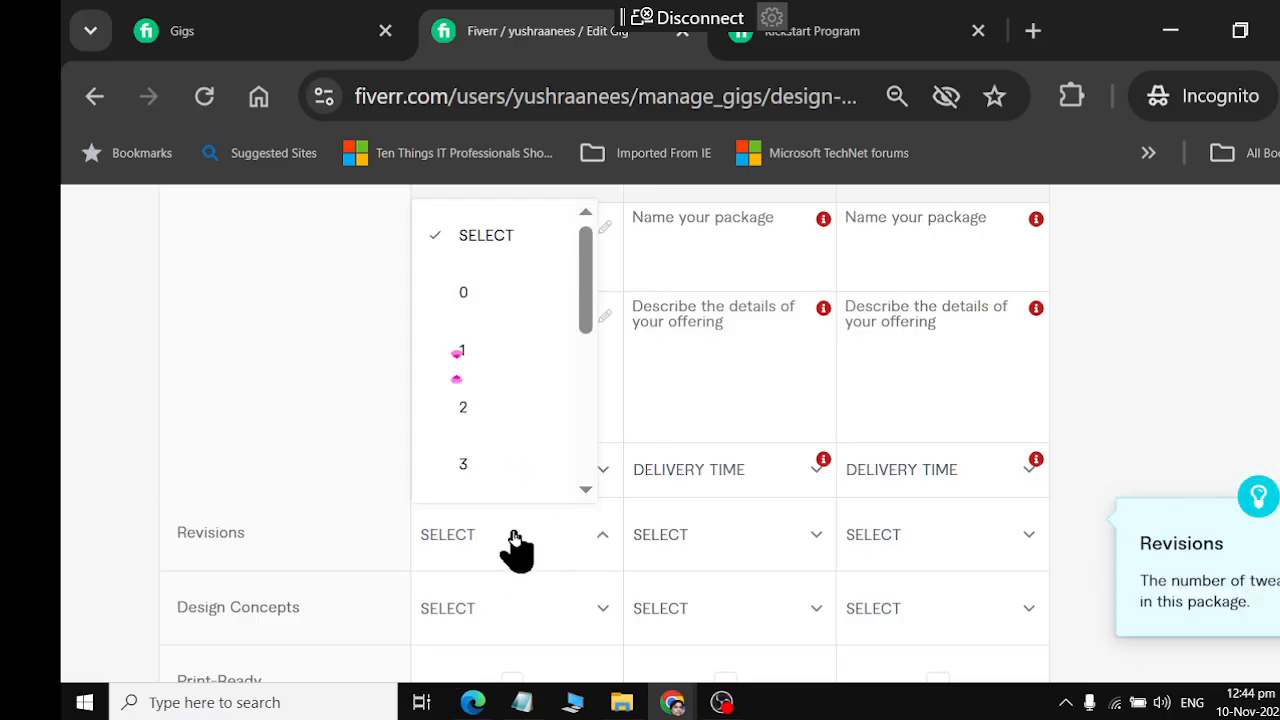
pyautogui.click(468, 350)
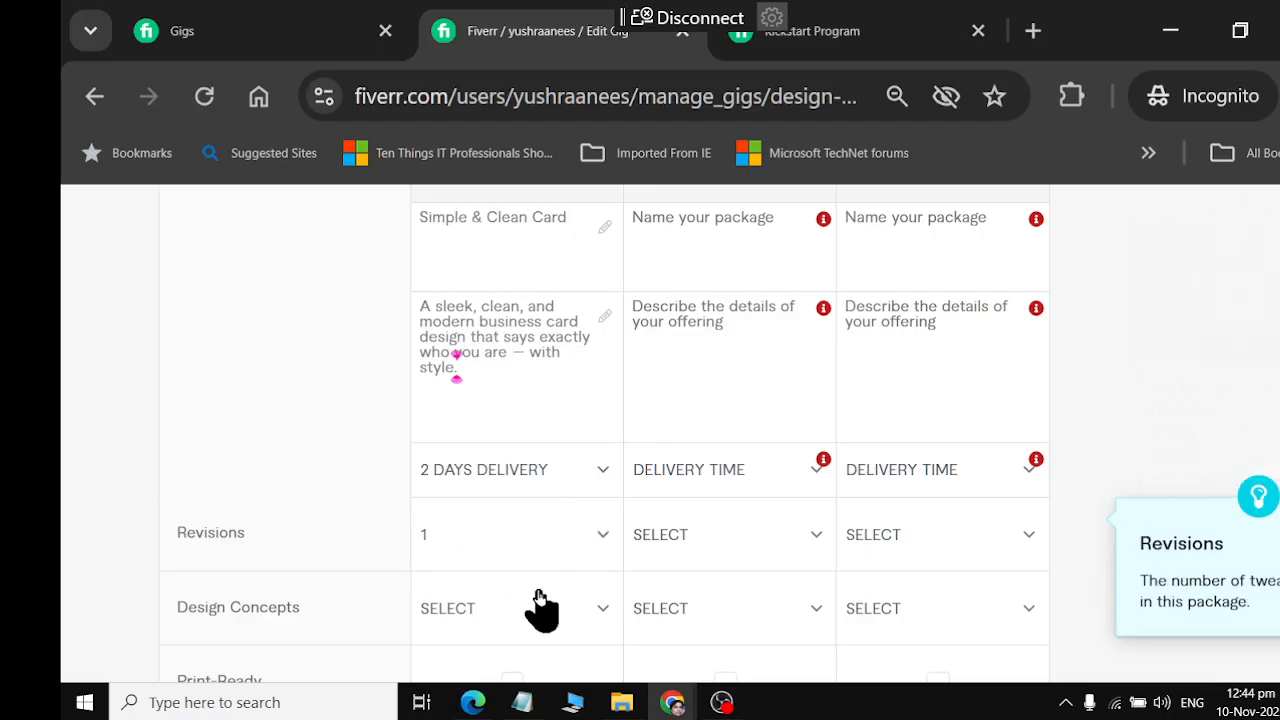
pyautogui.click(516, 540)
pyautogui.click(521, 541)
pyautogui.click(512, 540)
pyautogui.click(472, 402)
pyautogui.click(513, 620)
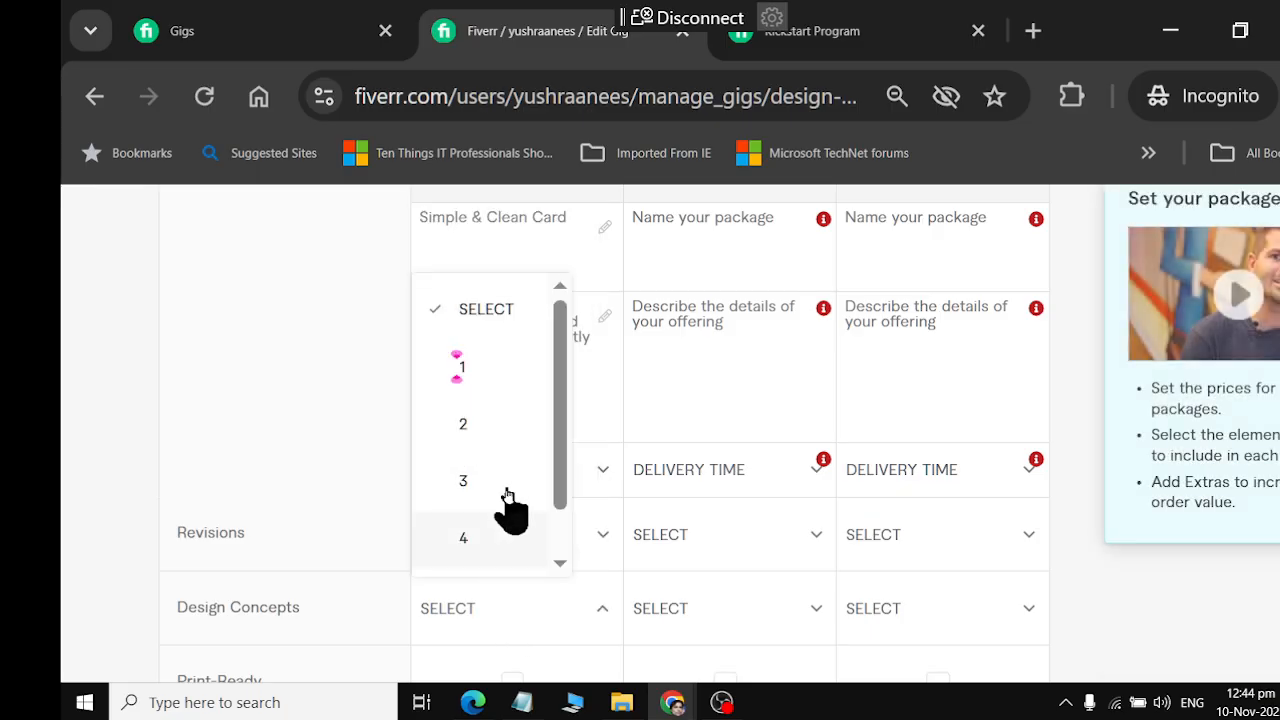
pyautogui.click(490, 430)
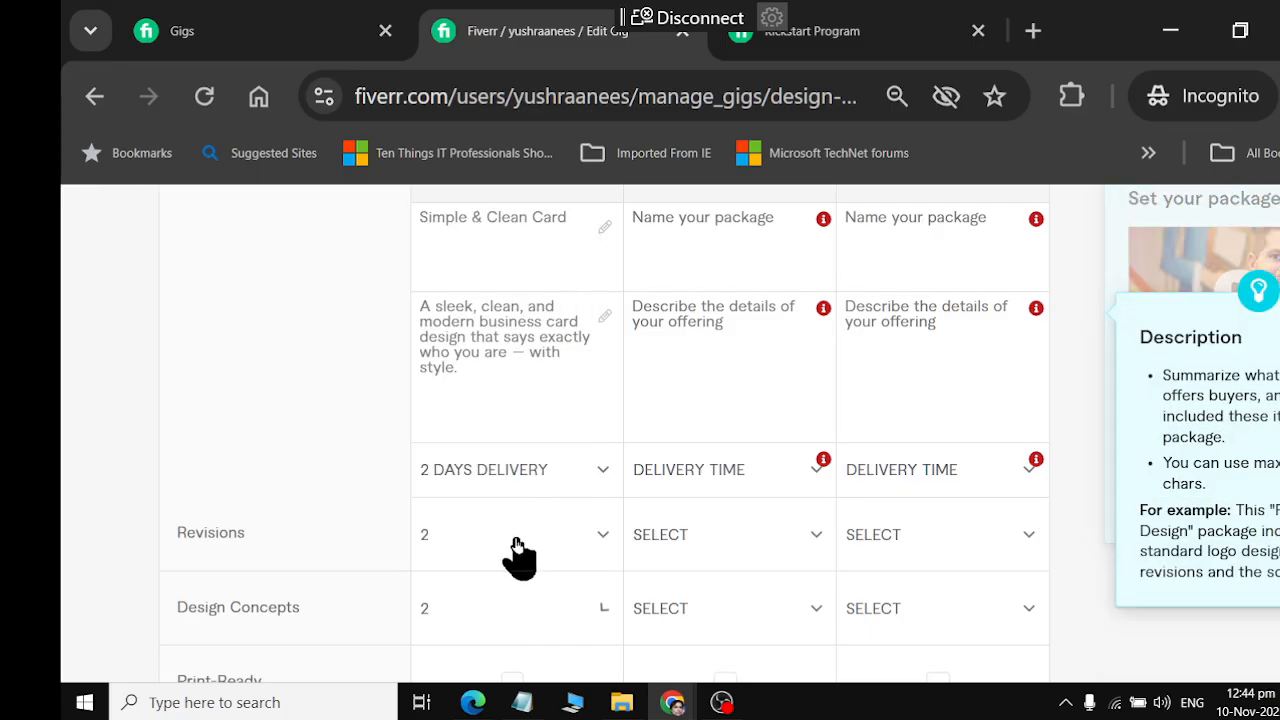
# Include Print-Ready, Double-sided and Email signature in the Basic package and set its price to $5
pyautogui.scroll(-2, 514, 557)
pyautogui.click(513, 532)
pyautogui.scroll(-2, 520, 560)
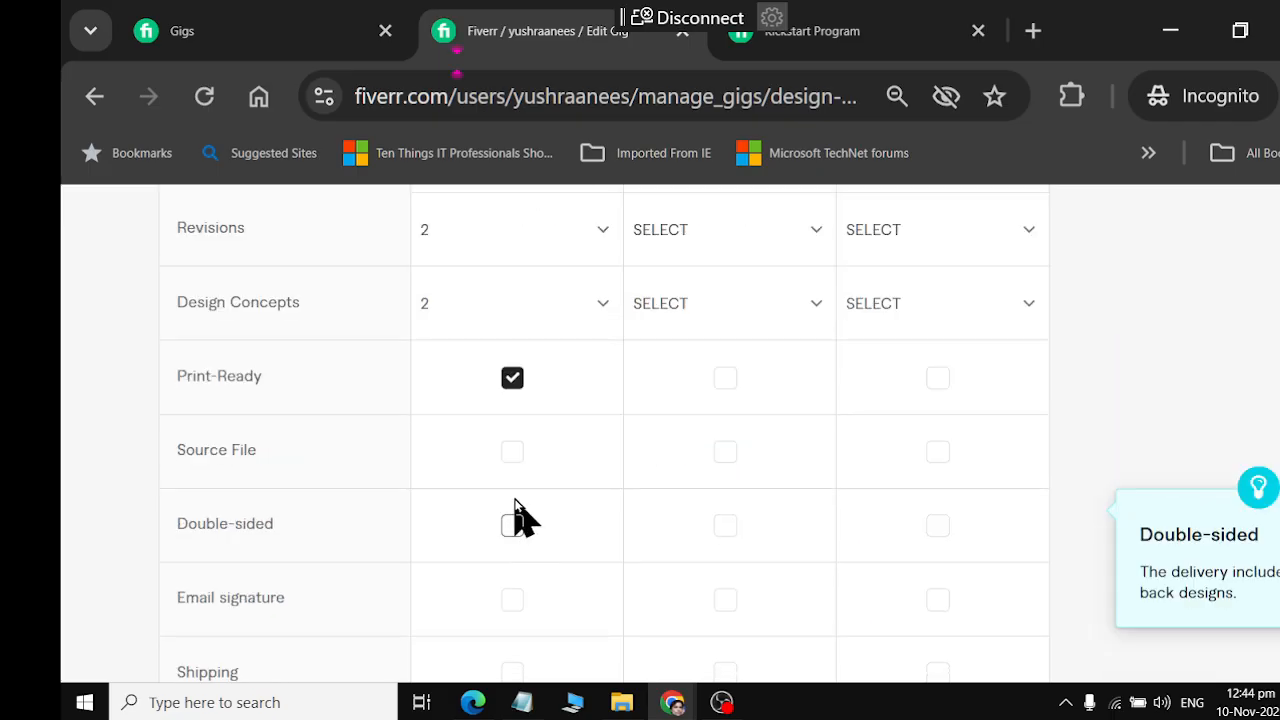
pyautogui.scroll(-2, 510, 540)
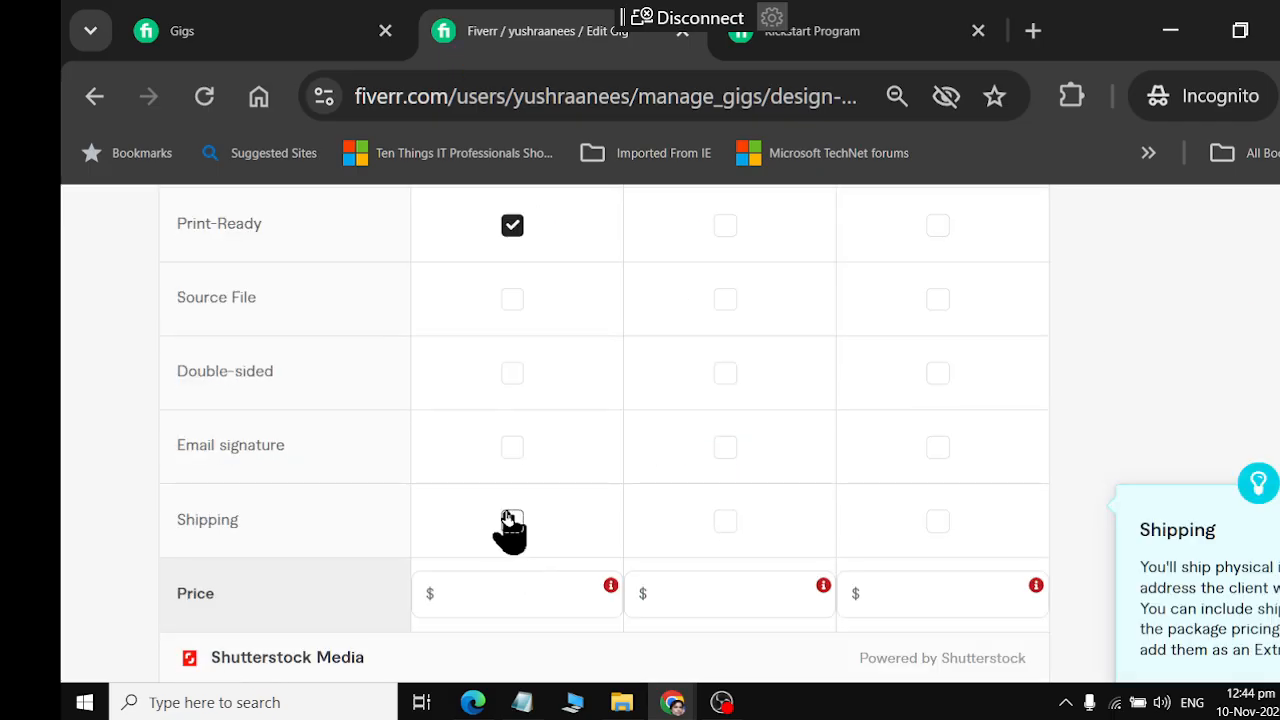
pyautogui.click(512, 376)
pyautogui.click(513, 447)
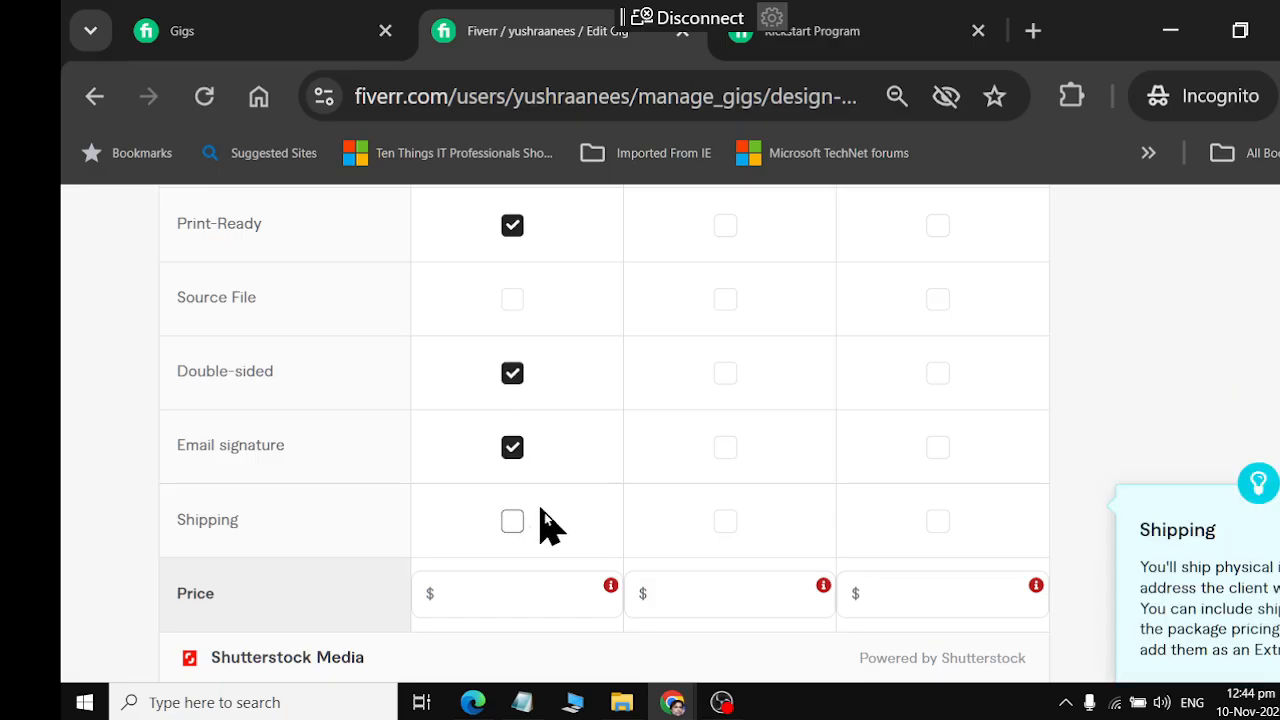
pyautogui.click(540, 600)
pyautogui.write('5')
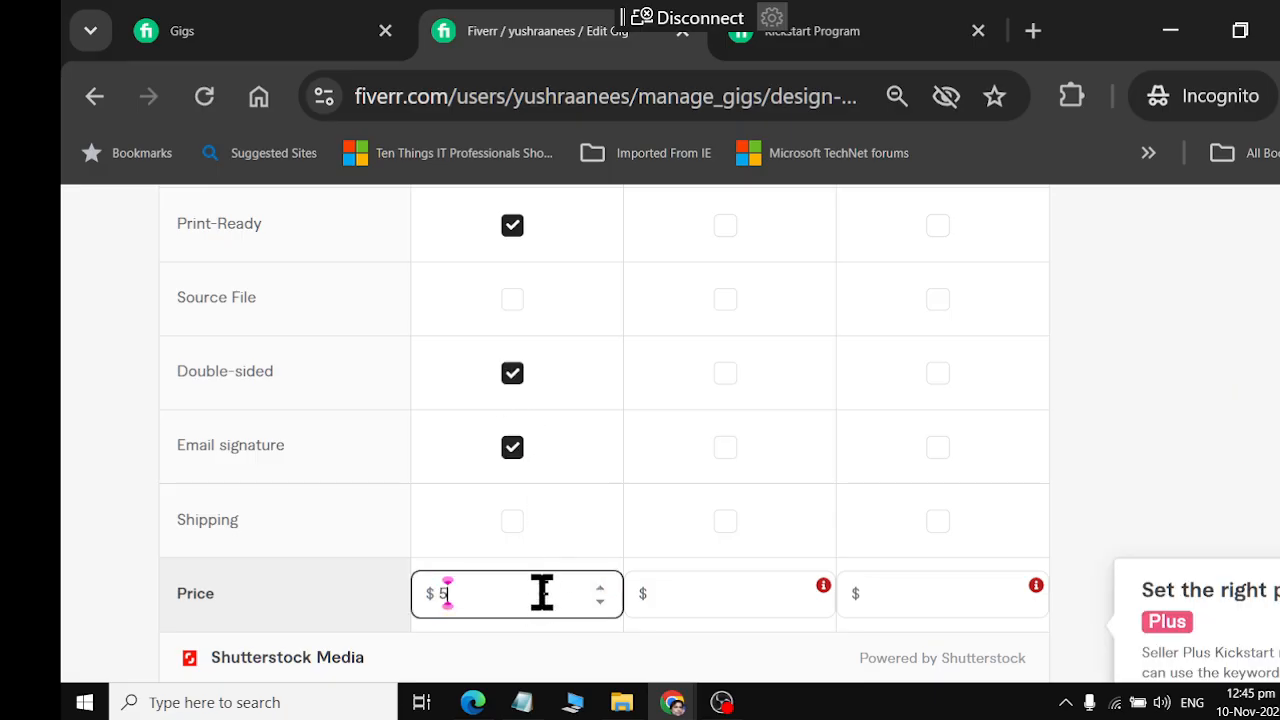
# Copy the Standard package name, "Brand Identity Touch", from ChatGPT into the Standard package's name in Fiverr
pyautogui.scroll(6, 558, 564)
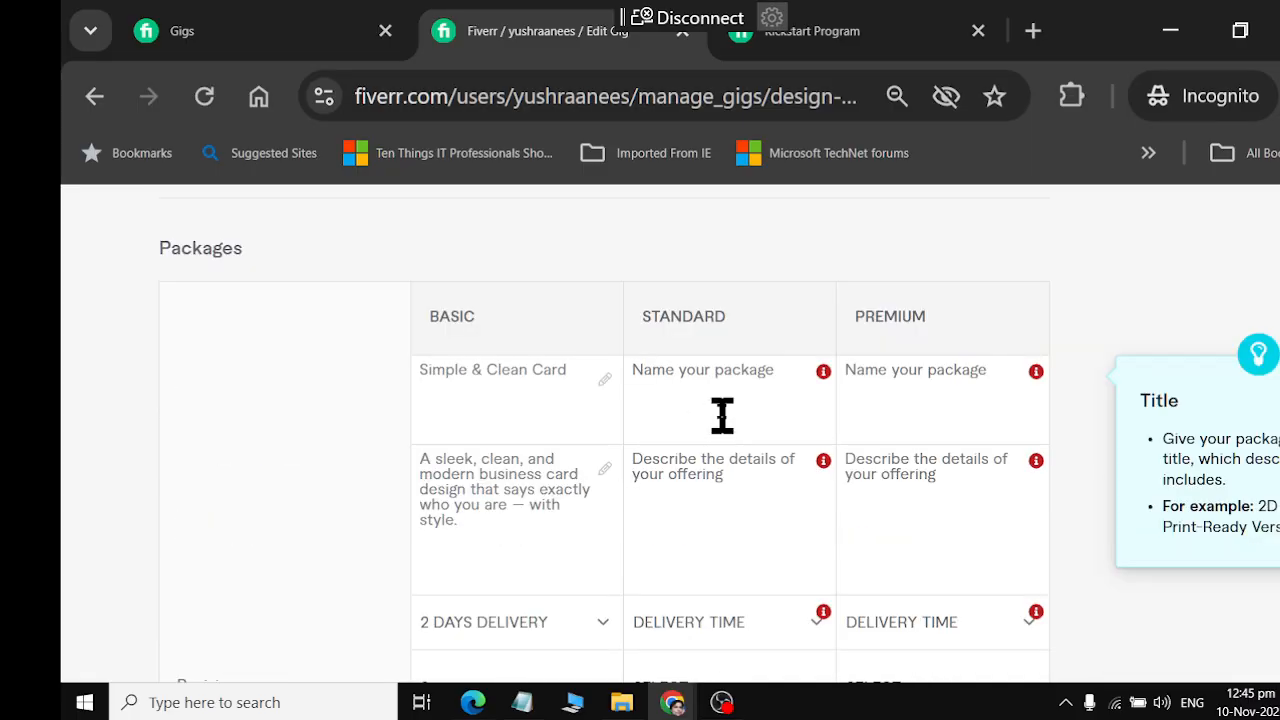
pyautogui.click(729, 405)
pyautogui.hotkey('alt', 'Tab')
pyautogui.scroll(-5, 700, 457)
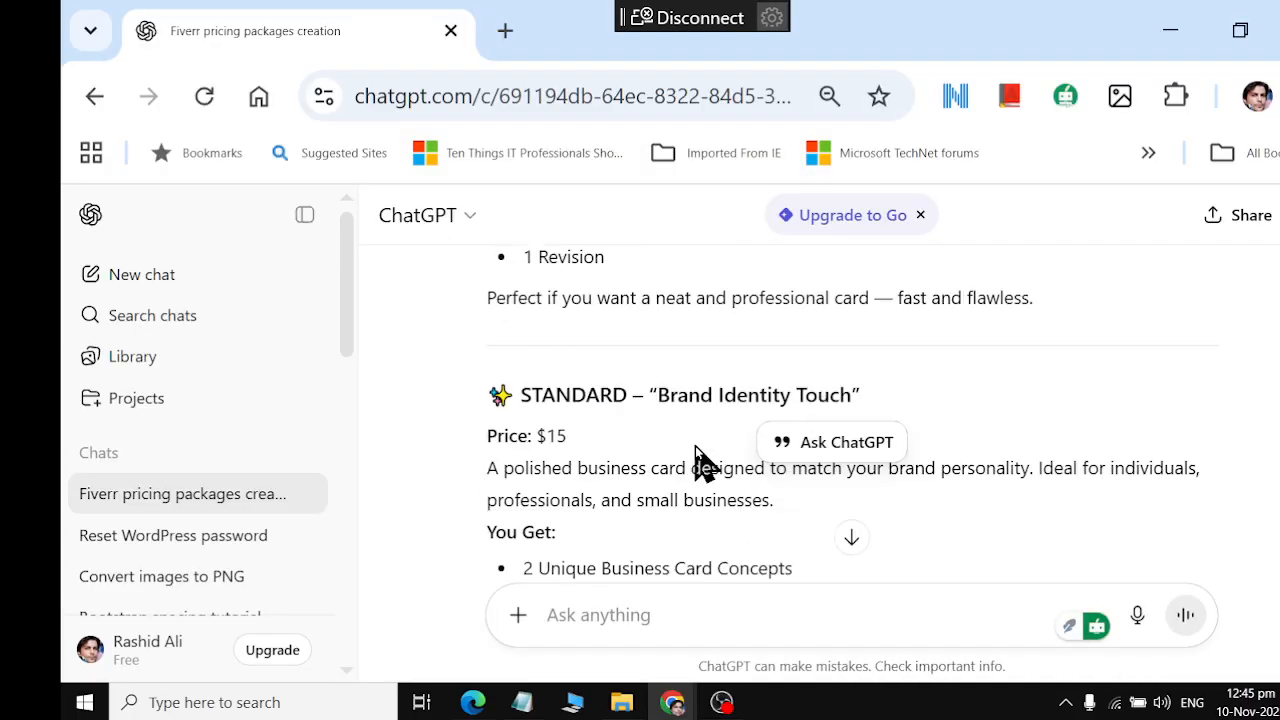
pyautogui.moveTo(656, 400); pyautogui.dragTo(852, 401)
pyautogui.hotkey('ctrl', 'c')
pyautogui.hotkey('alt', 'Tab')
pyautogui.hotkey('ctrl', 'v')
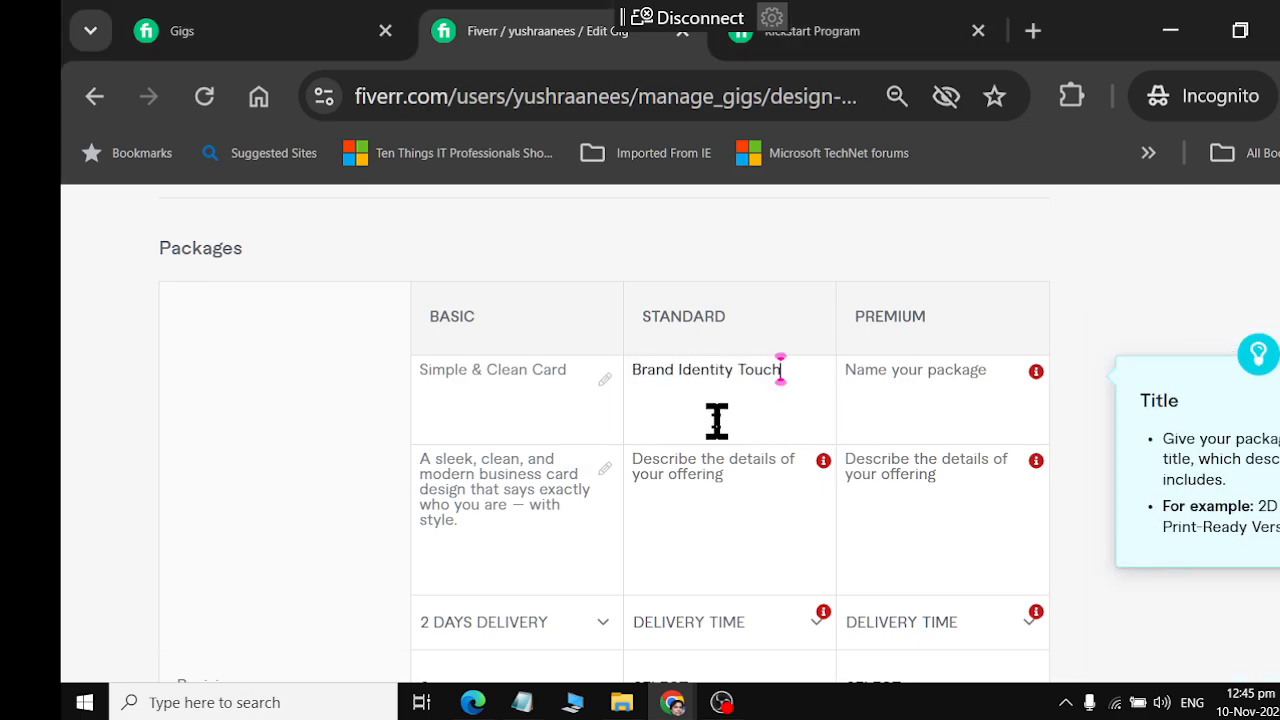
# Copy the Standard description, "A polished business card designed to match your brand personality...", from ChatGPT into the Standard package's description in Fiverr
pyautogui.click(728, 482)
pyautogui.hotkey('alt', 'Tab')
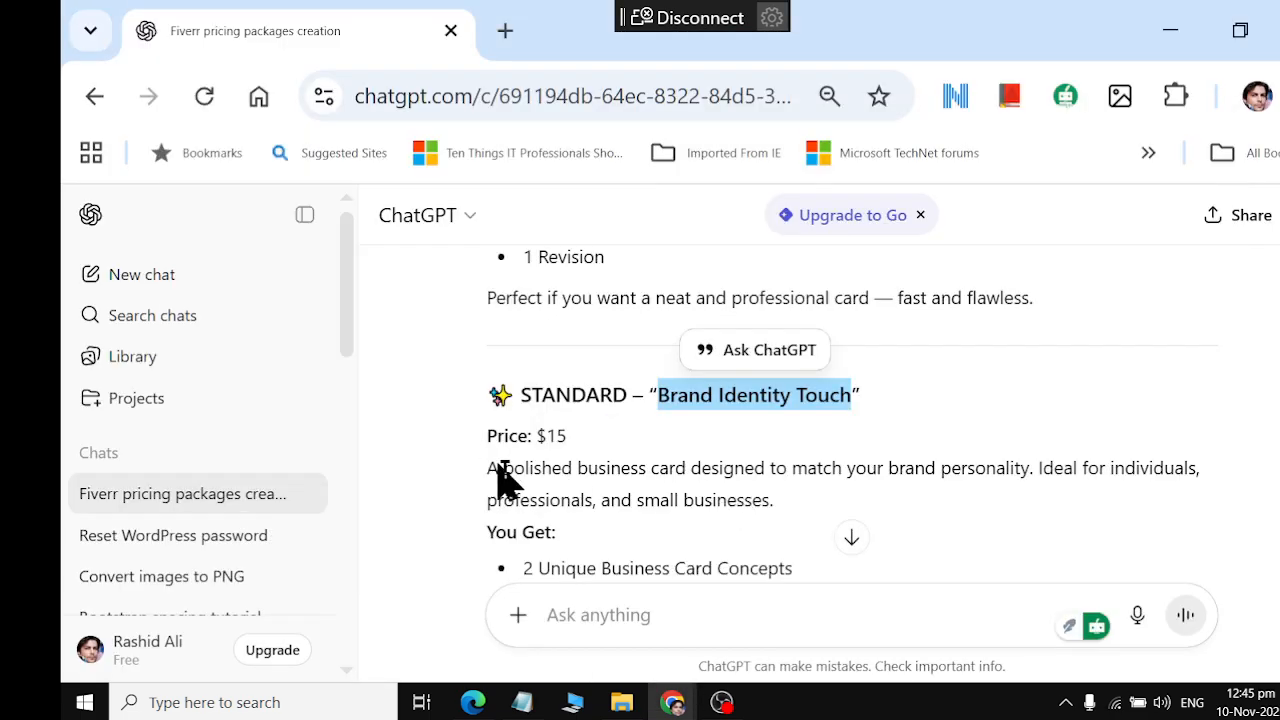
pyautogui.moveTo(499, 468); pyautogui.dragTo(757, 529)
pyautogui.hotkey('ctrl', 'c')
pyautogui.hotkey('alt', 'Tab')
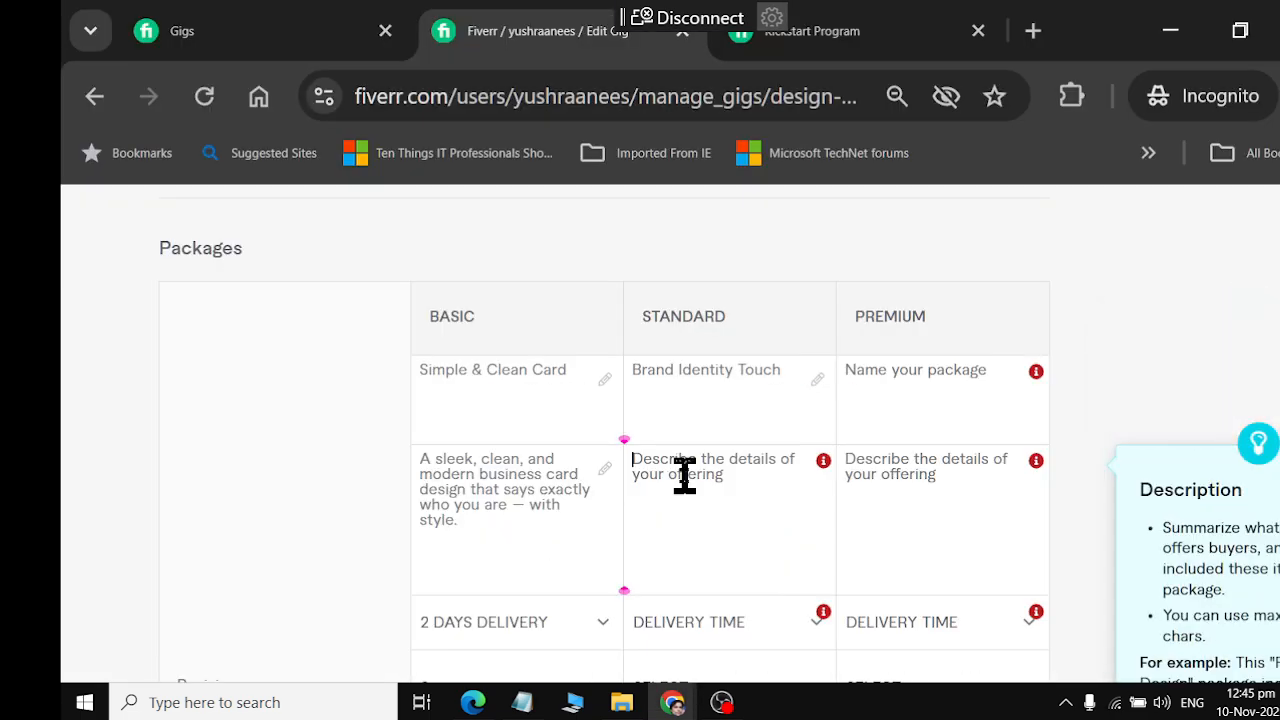
pyautogui.hotkey('ctrl', 'v')
# Check the Standard package's contents in ChatGPT, and set that package to 3 days delivery, 3 revisions and 3 design concepts in Fiverr
pyautogui.hotkey('alt', 'Tab')
pyautogui.scroll(-2, 535, 580)
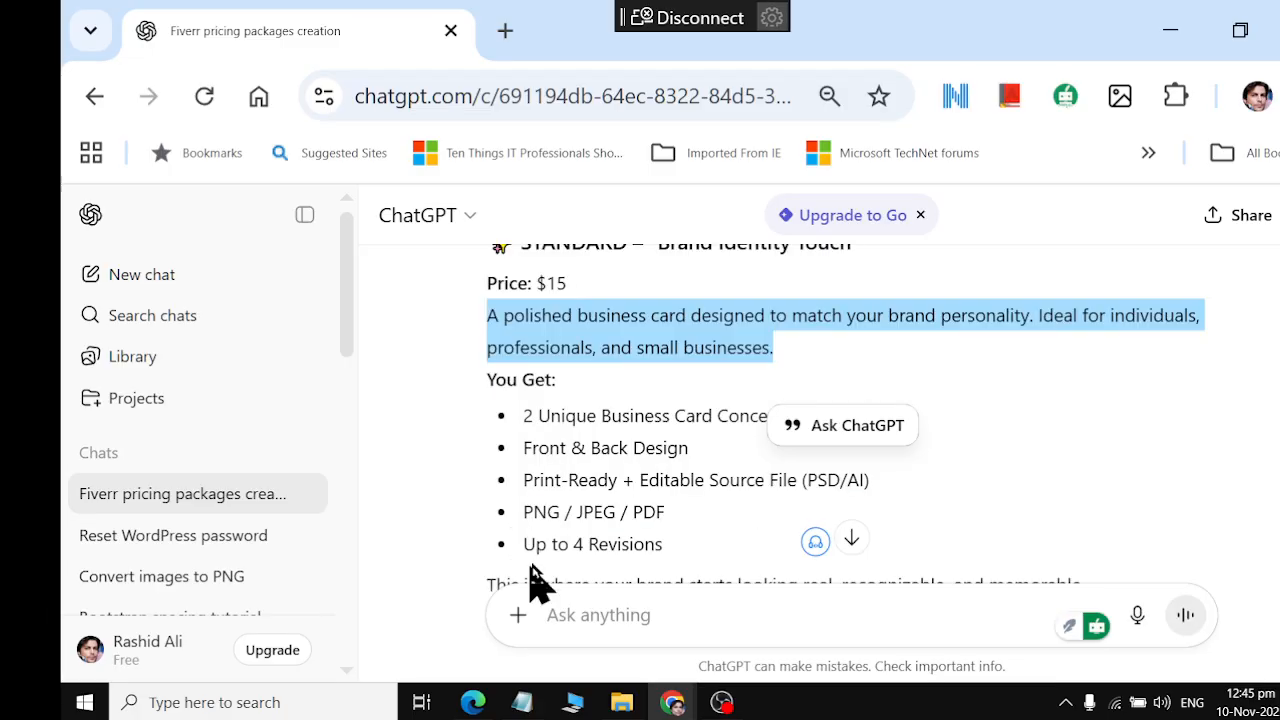
pyautogui.hotkey('alt', 'Tab')
pyautogui.click(770, 485)
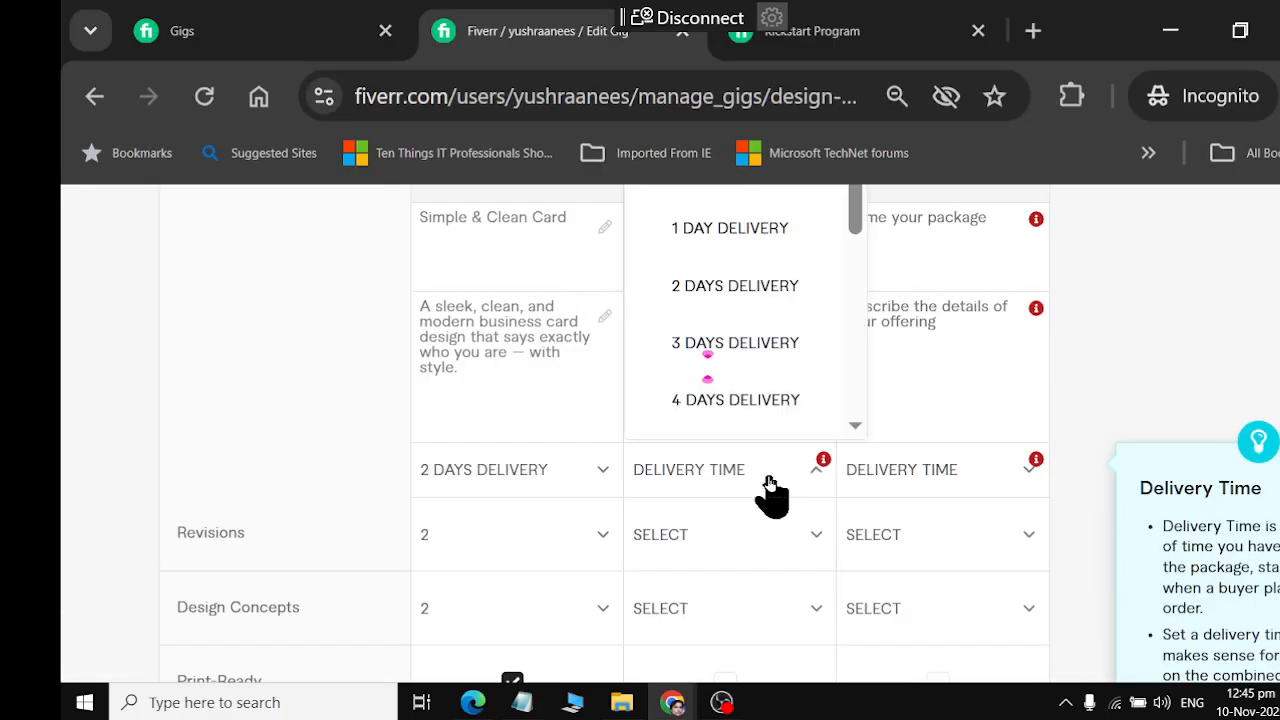
pyautogui.click(735, 343)
pyautogui.click(763, 550)
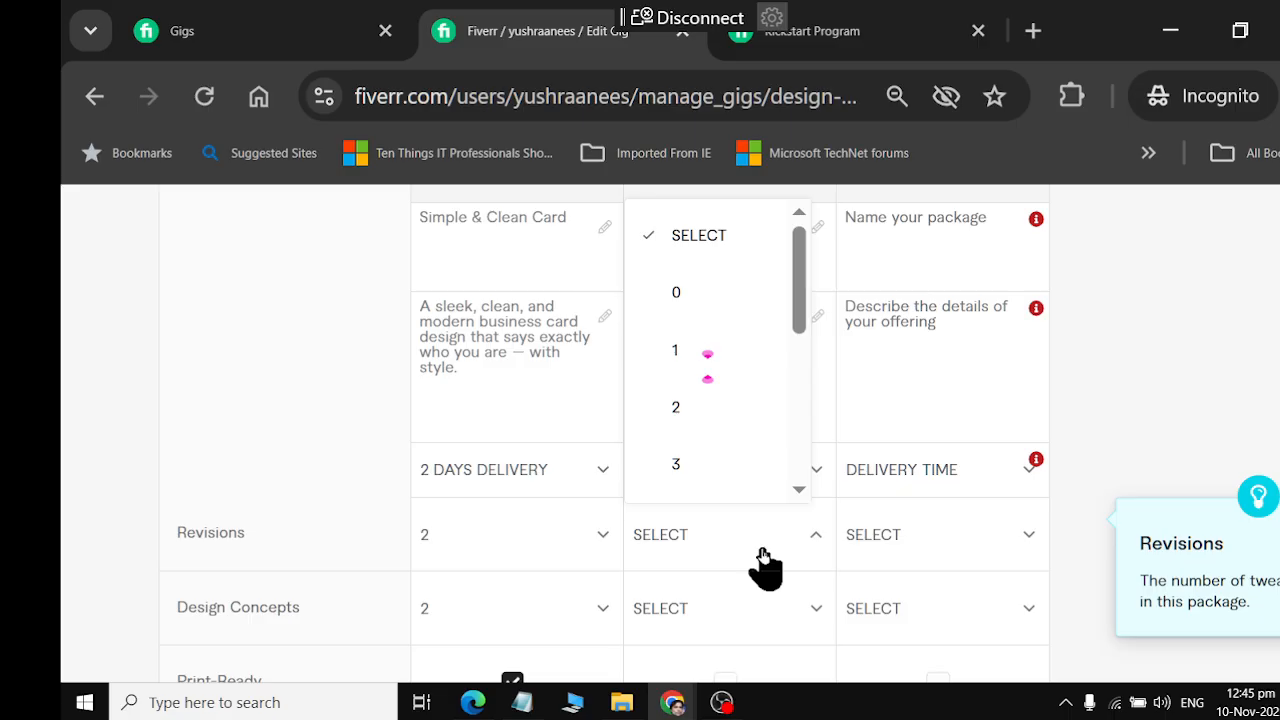
pyautogui.click(720, 466)
pyautogui.click(745, 612)
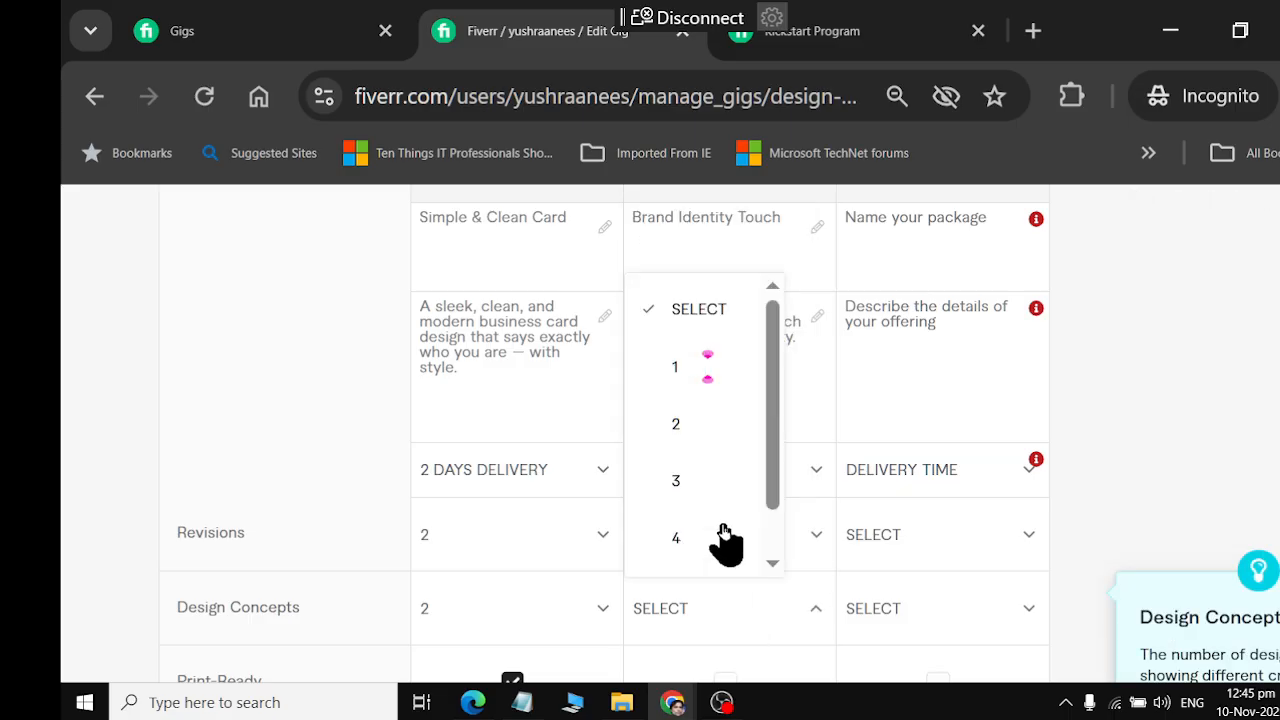
pyautogui.click(716, 488)
pyautogui.scroll(-3, 715, 500)
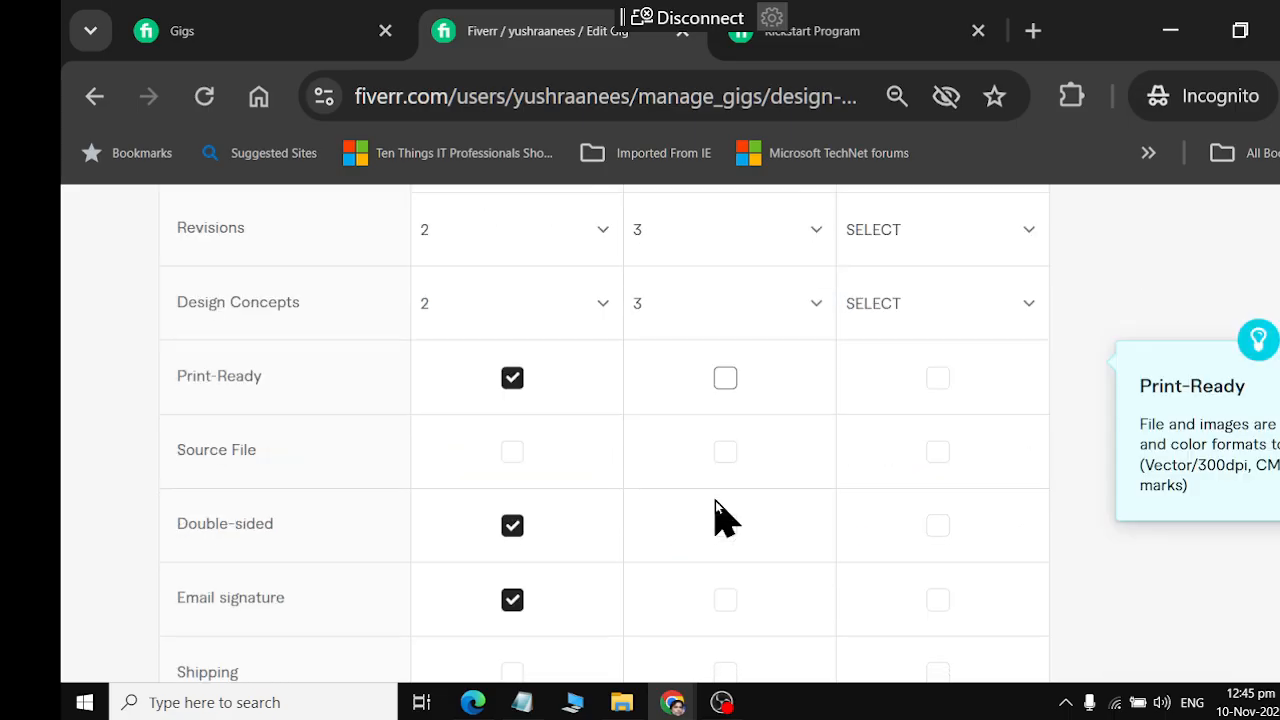
# Include Print-Ready, Double-sided and Email signature in the Standard package and set its price to $15
pyautogui.click(722, 385)
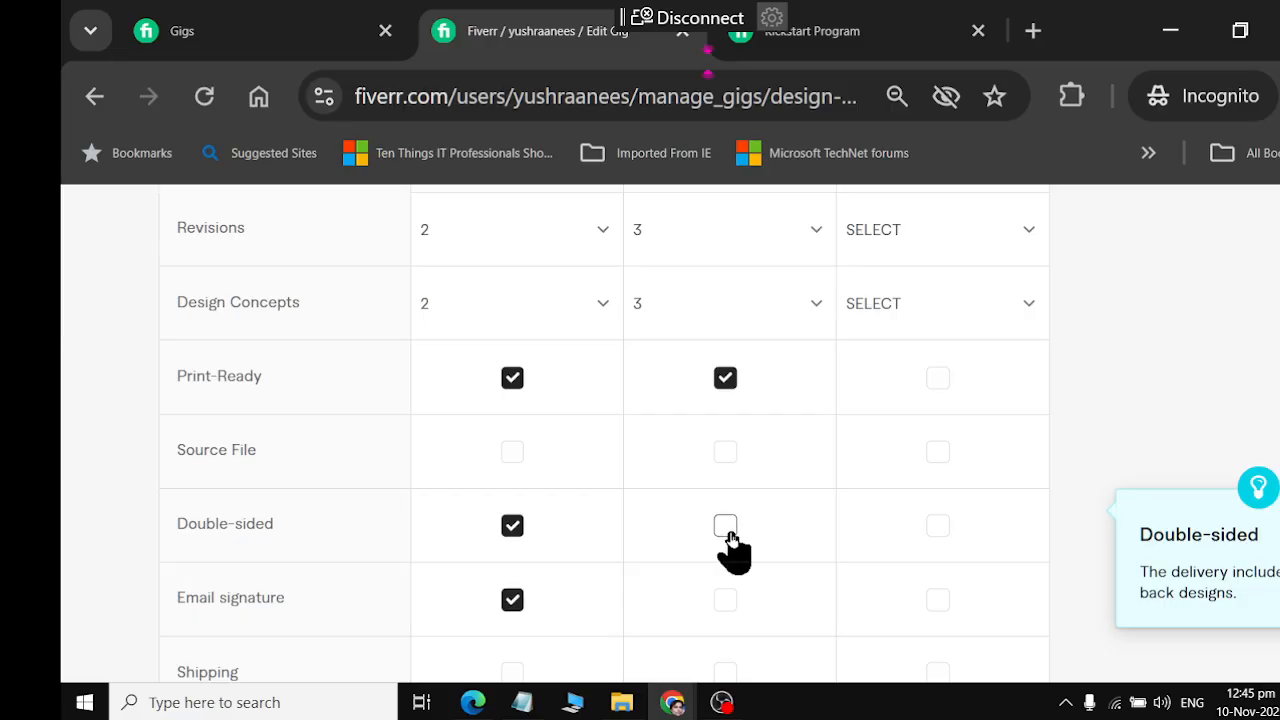
pyautogui.click(724, 524)
pyautogui.click(725, 598)
pyautogui.scroll(-3, 716, 605)
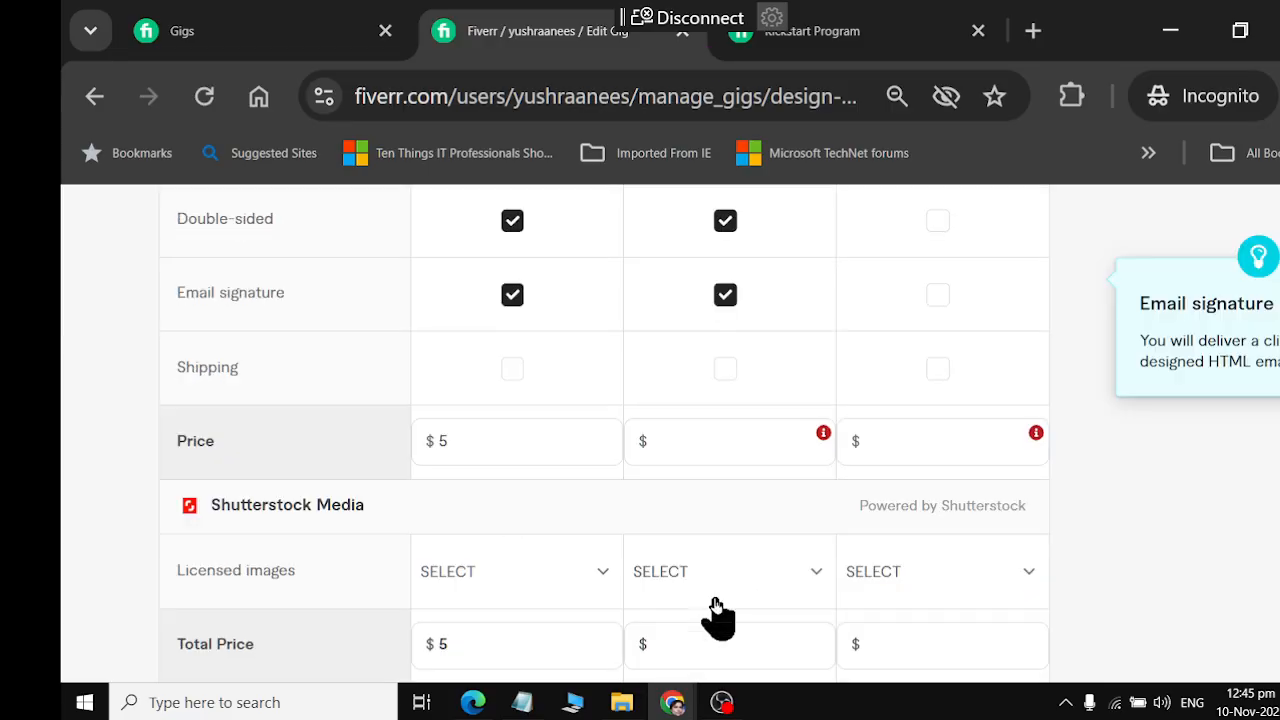
pyautogui.click(735, 443)
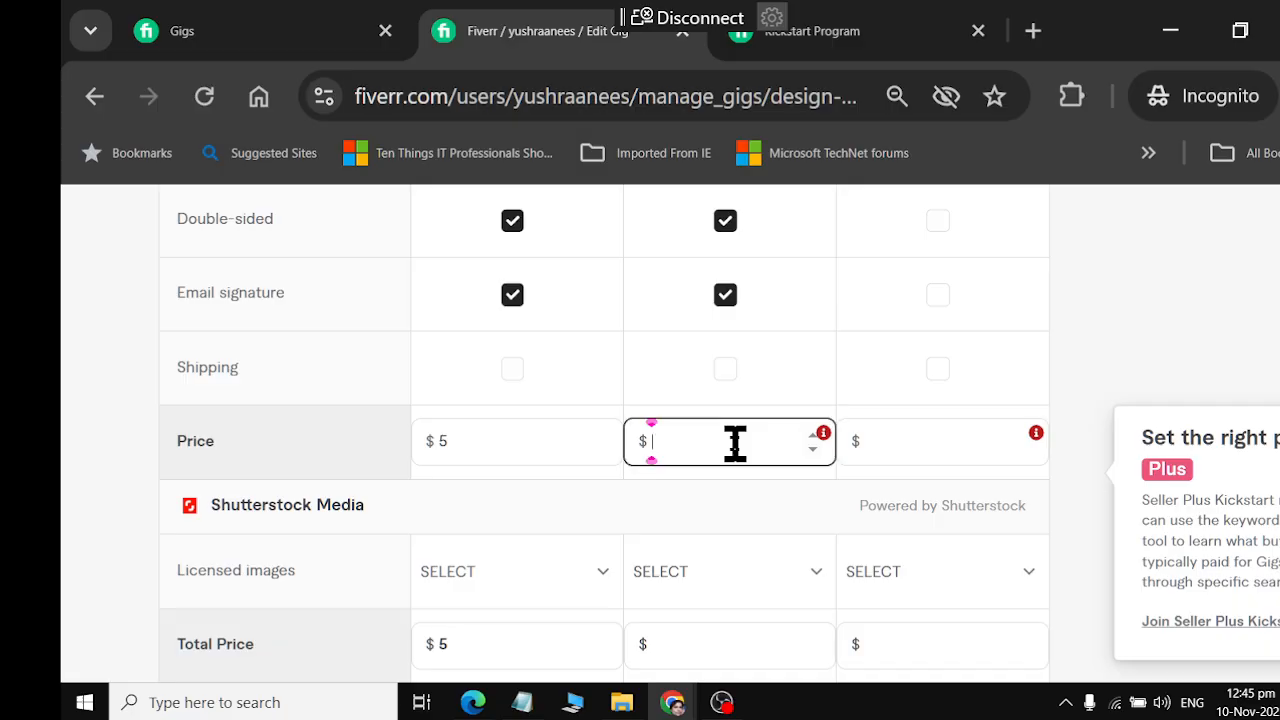
pyautogui.write('15')
pyautogui.scroll(-2, 748, 514)
pyautogui.scroll(5, 748, 514)
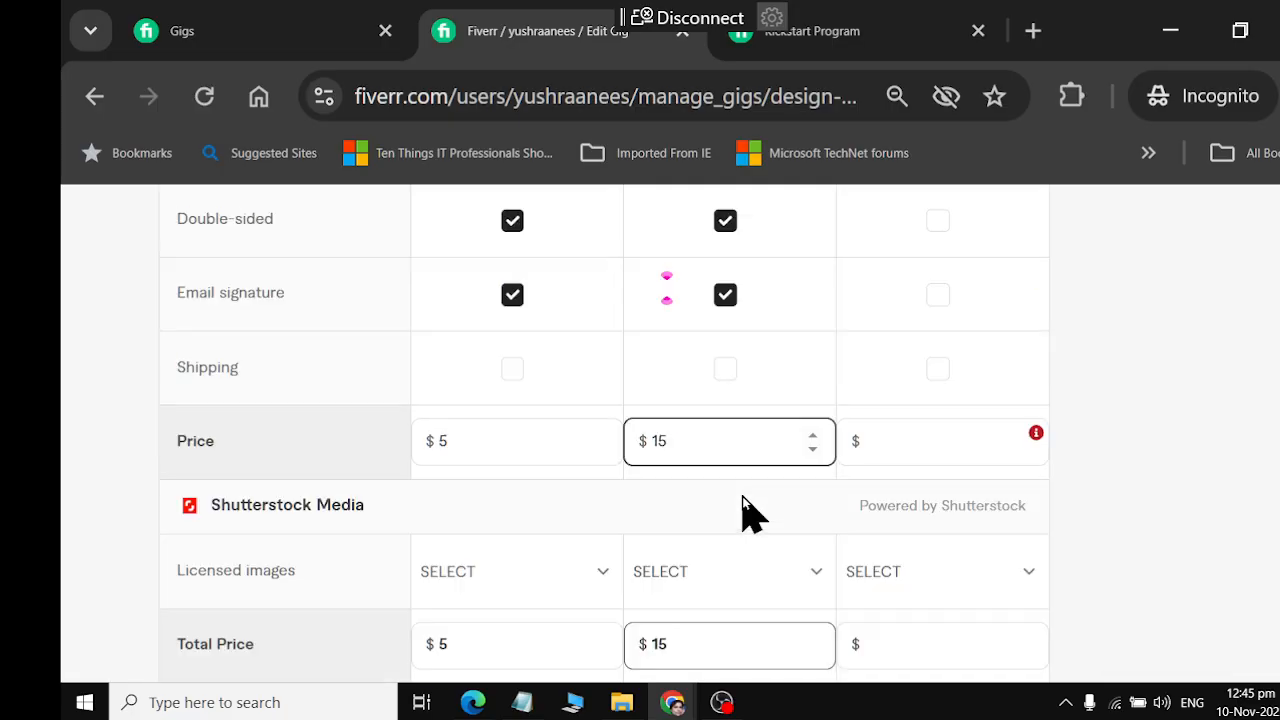
# Copy the Premium package name, "Elite Business Identity Pack", from ChatGPT into the Premium package's name in Fiverr
pyautogui.scroll(5, 743, 509)
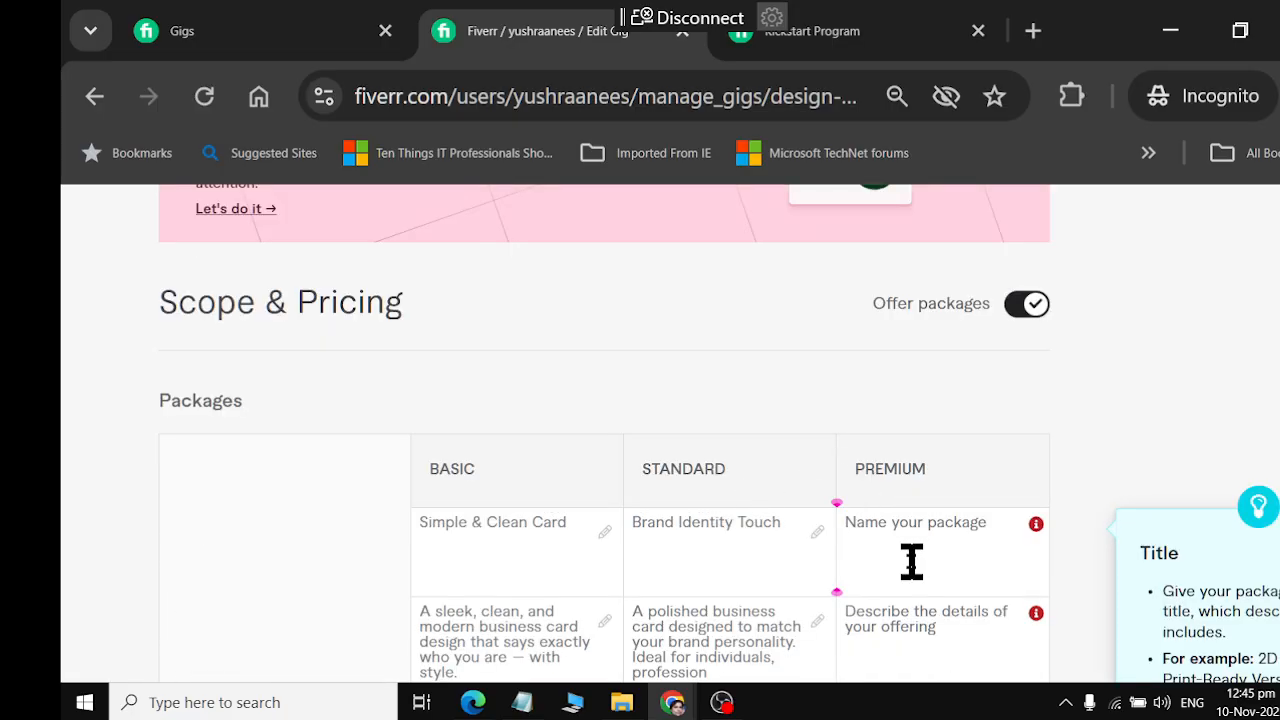
pyautogui.hotkey('alt', 'Tab')
pyautogui.scroll(-2, 735, 468)
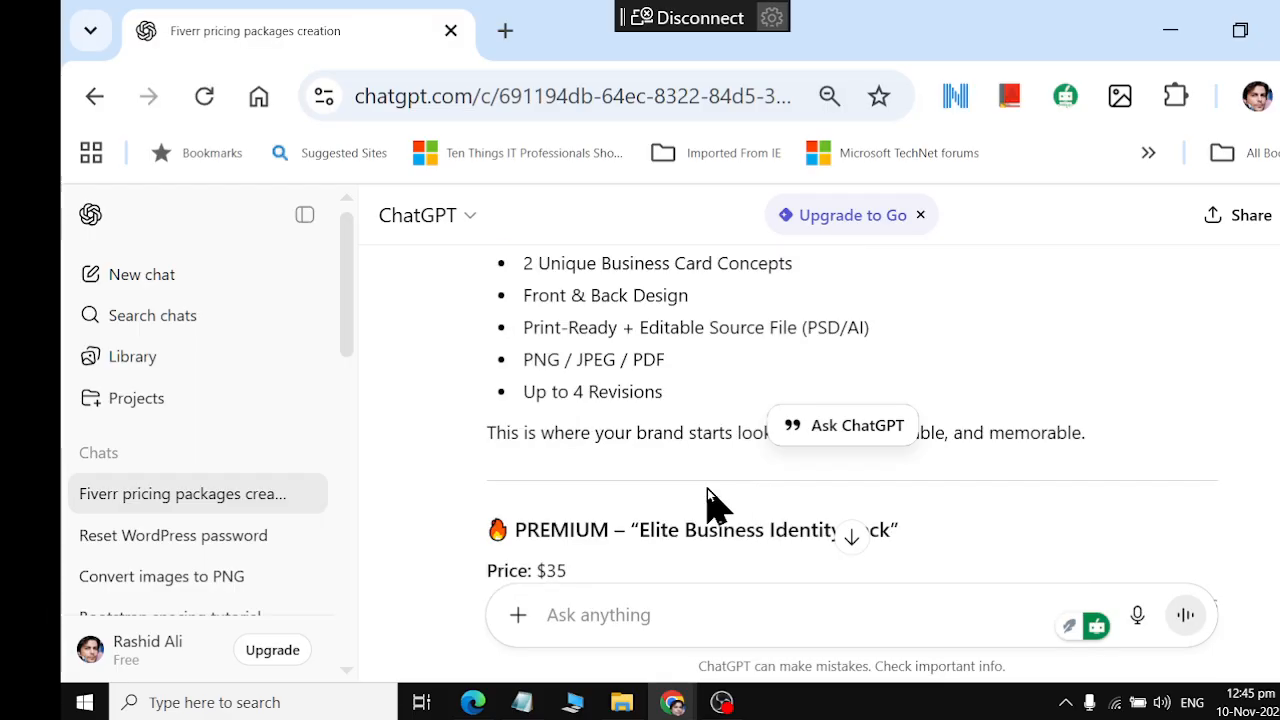
pyautogui.scroll(2, 707, 488)
pyautogui.scroll(-4, 712, 490)
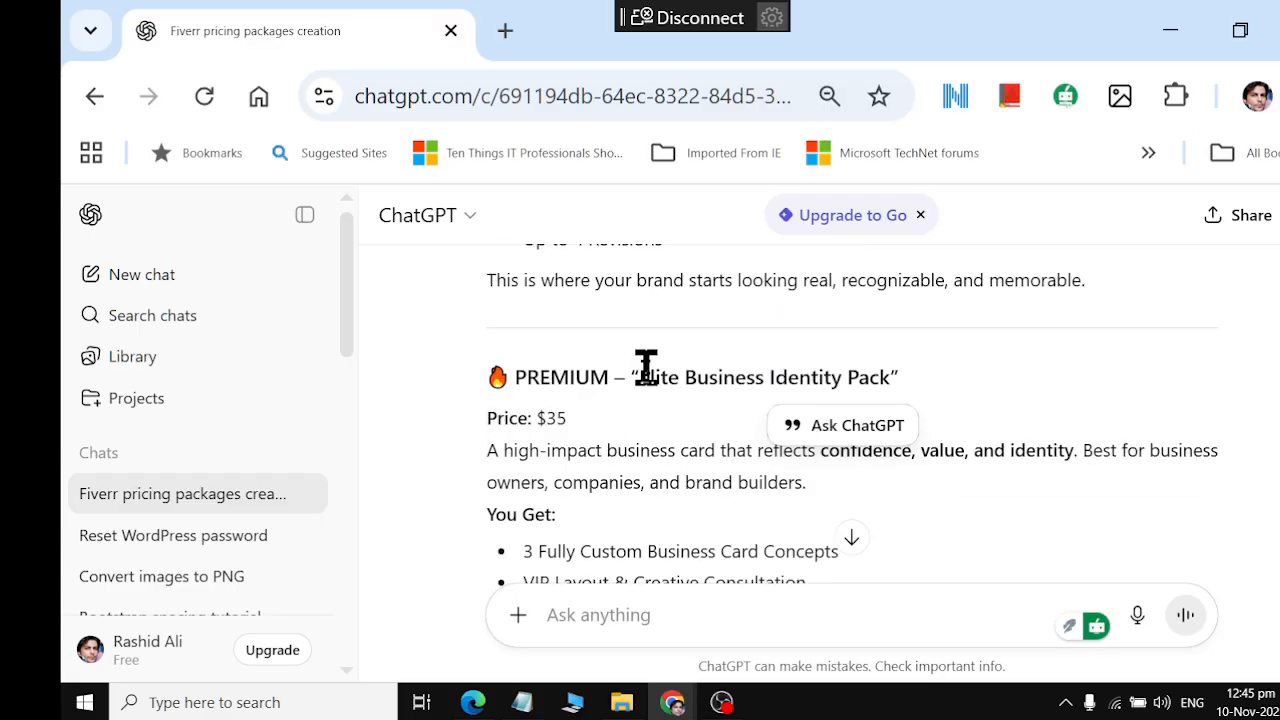
pyautogui.moveTo(649, 377); pyautogui.dragTo(900, 380)
pyautogui.hotkey('alt', 'Tab')
pyautogui.click(903, 534)
pyautogui.hotkey('ctrl', 'v')
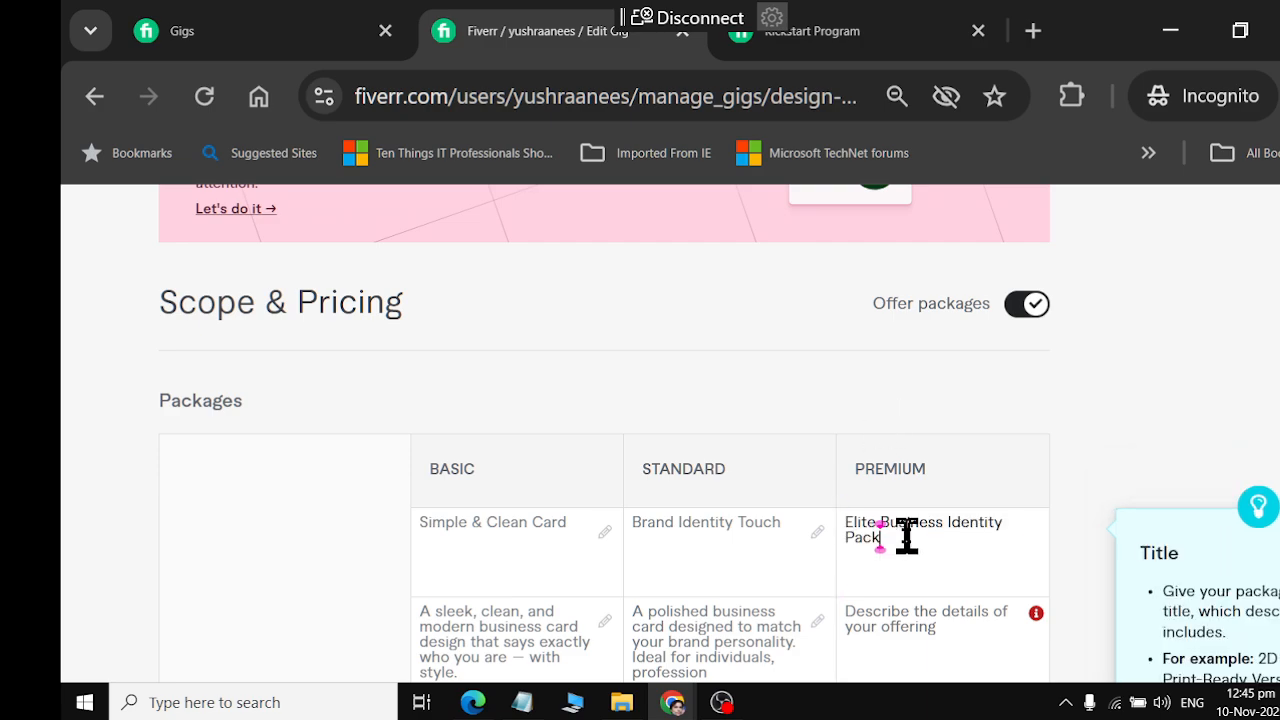
# Copy the Premium description, "A high-impact business card that reflects confidence, value, and identity...", from ChatGPT into the Premium package's description in Fiverr
pyautogui.scroll(-3, 900, 530)
pyautogui.click(877, 360)
pyautogui.hotkey('alt', 'Tab')
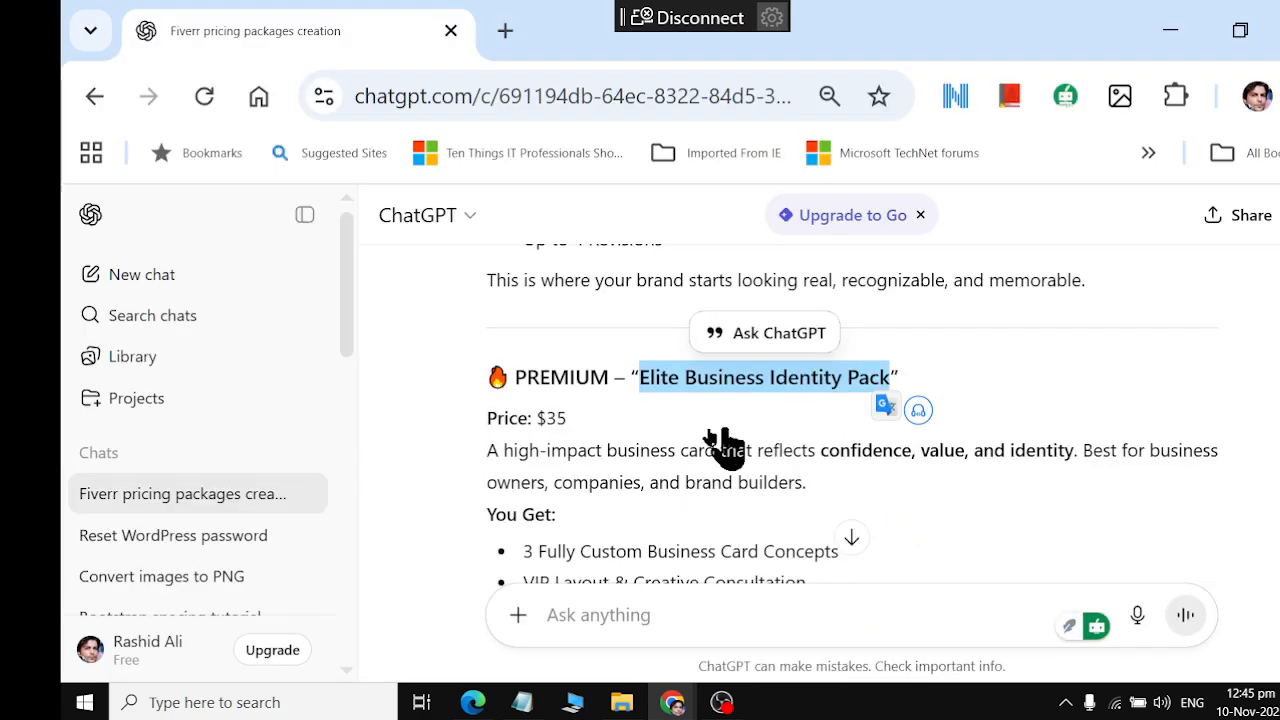
pyautogui.click(487, 440)
pyautogui.moveTo(487, 440); pyautogui.dragTo(829, 492)
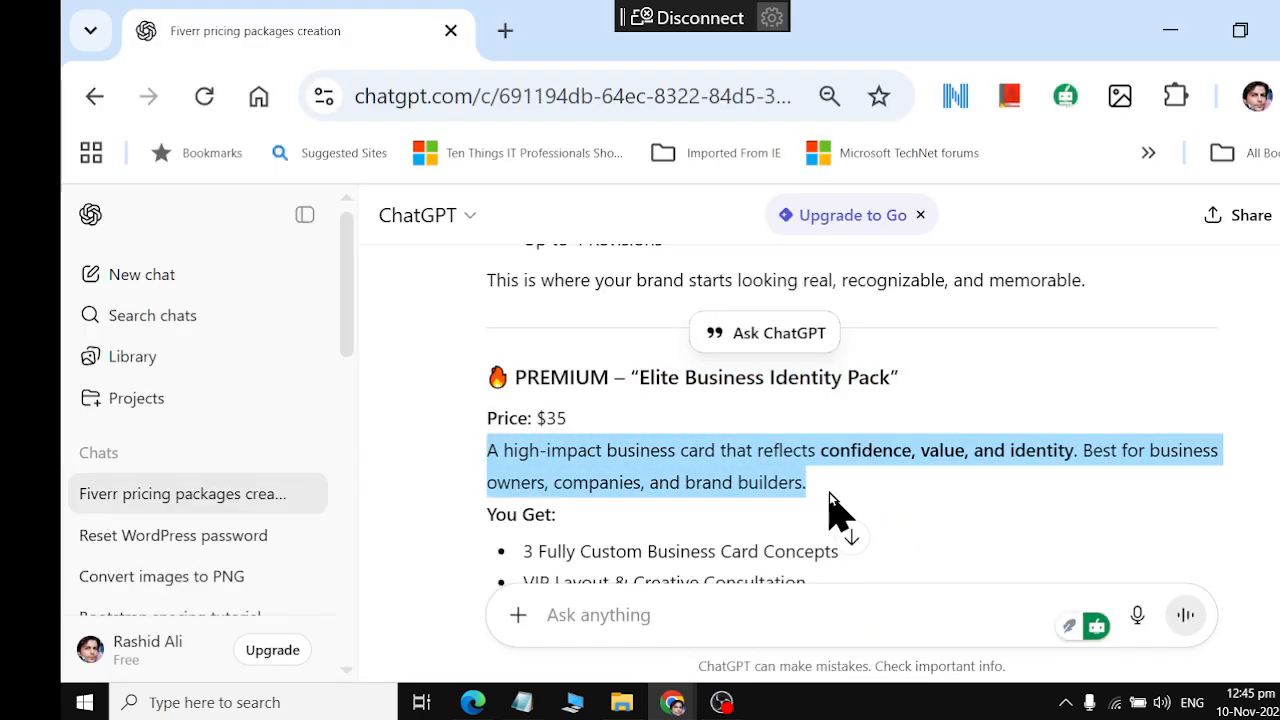
pyautogui.hotkey('alt', 'Tab')
pyautogui.hotkey('ctrl', 'v')
# Check the Premium package's contents in ChatGPT, and set that package to 3 days delivery, 5 revisions and 5 design concepts in Fiverr
pyautogui.hotkey('alt', 'Tab')
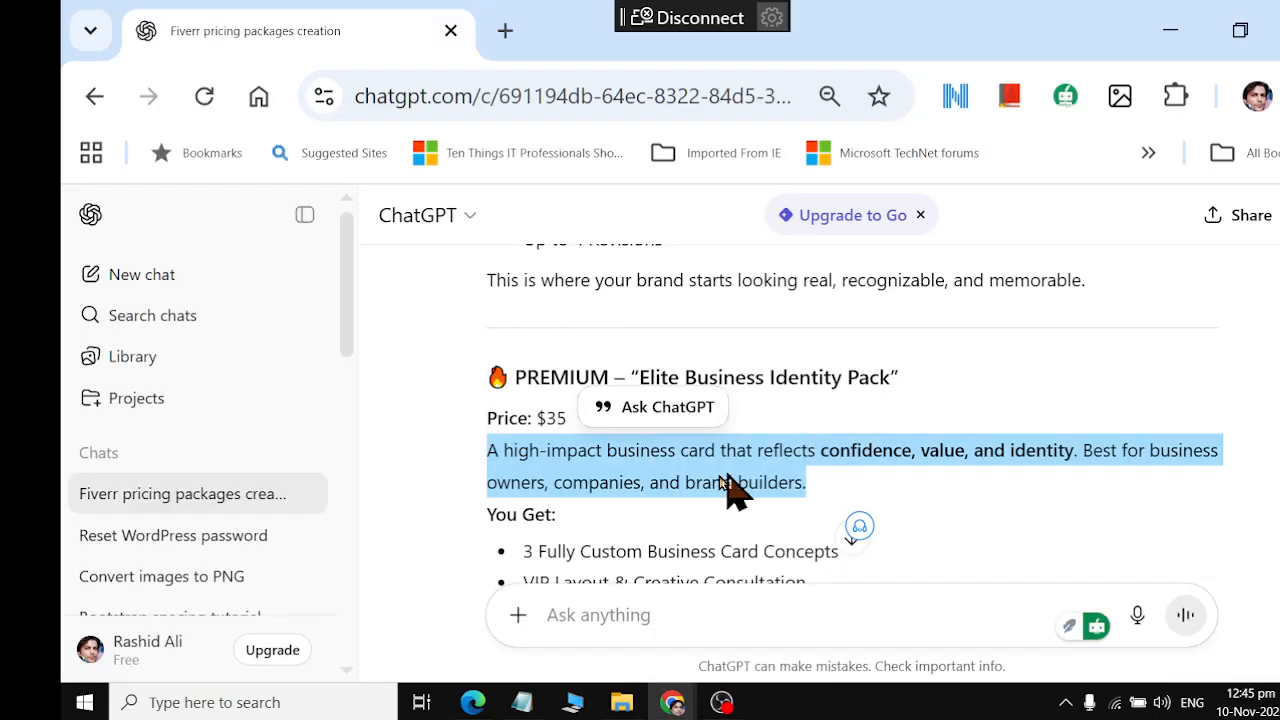
pyautogui.scroll(-2, 640, 495)
pyautogui.hotkey('alt', 'Tab')
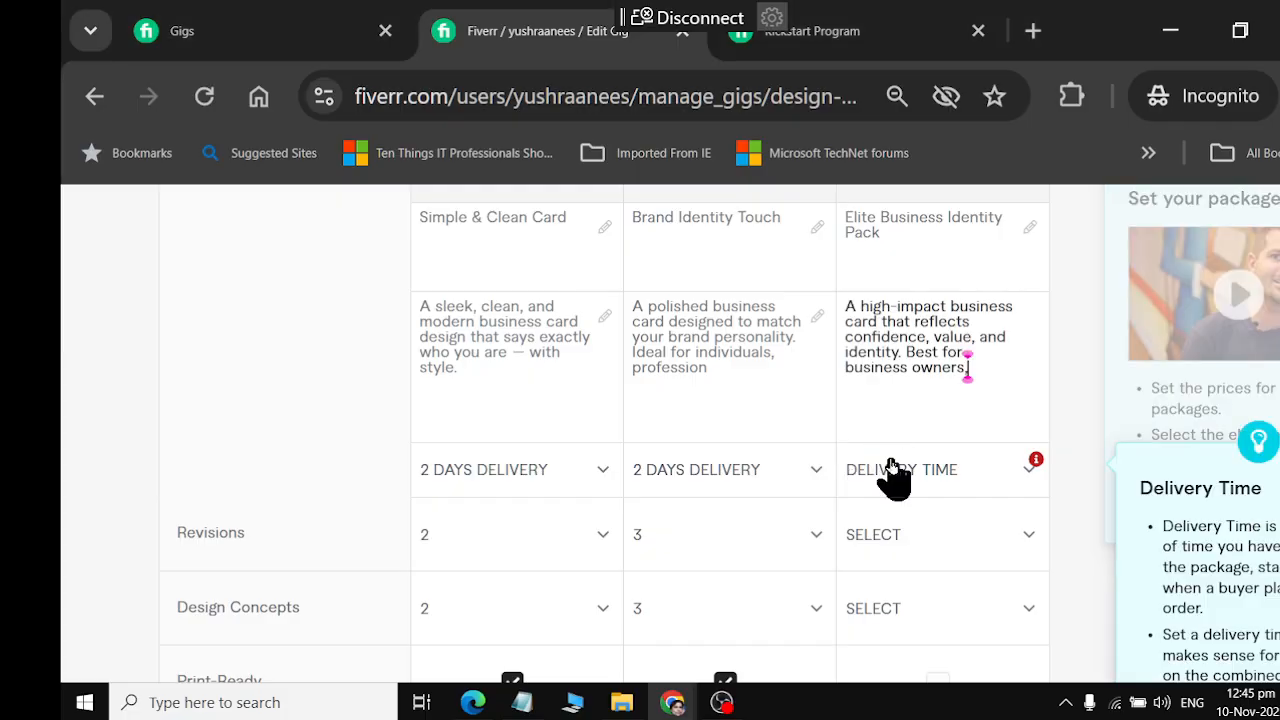
pyautogui.scroll(-2, 900, 475)
pyautogui.click(908, 470)
pyautogui.click(903, 455)
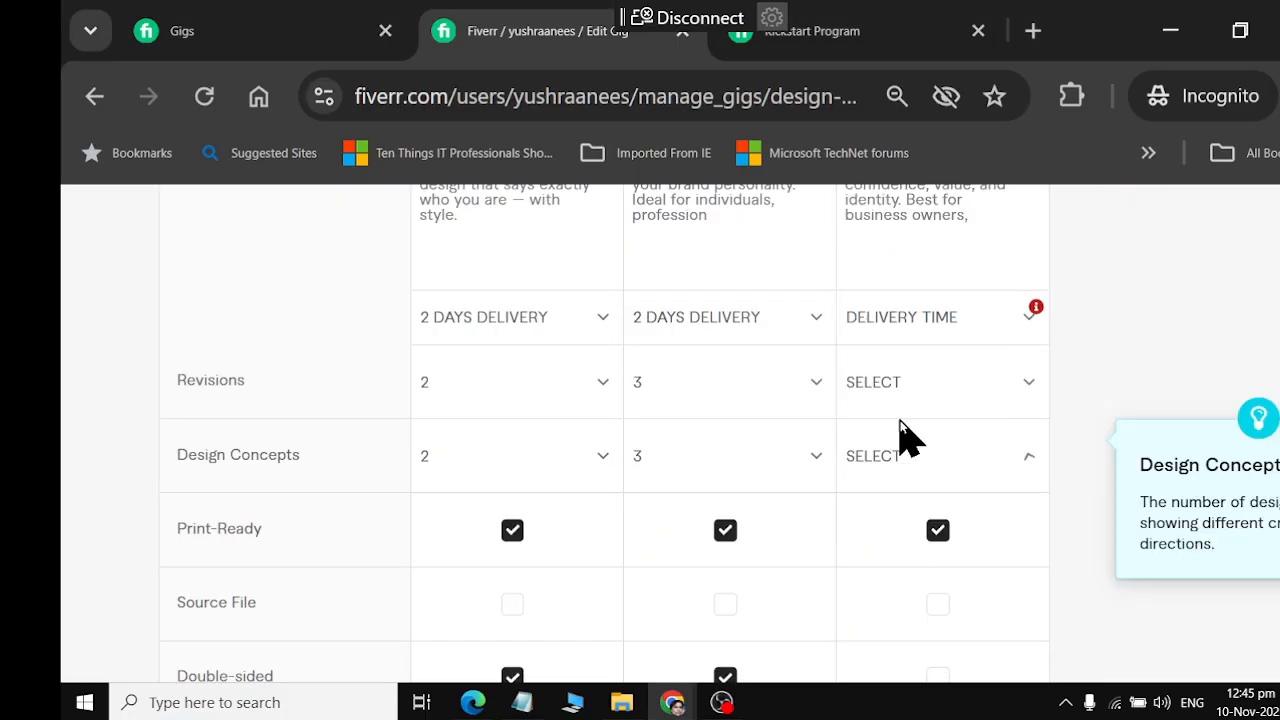
pyautogui.click(945, 325)
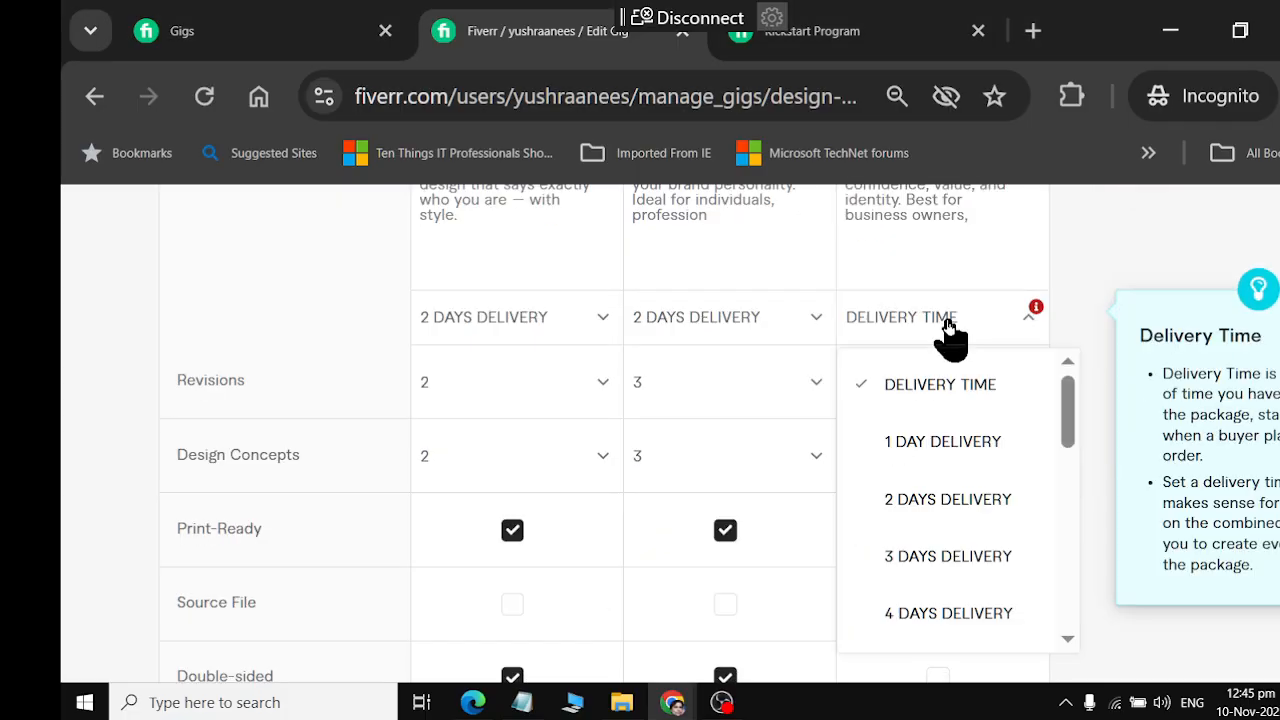
pyautogui.click(950, 562)
pyautogui.click(909, 395)
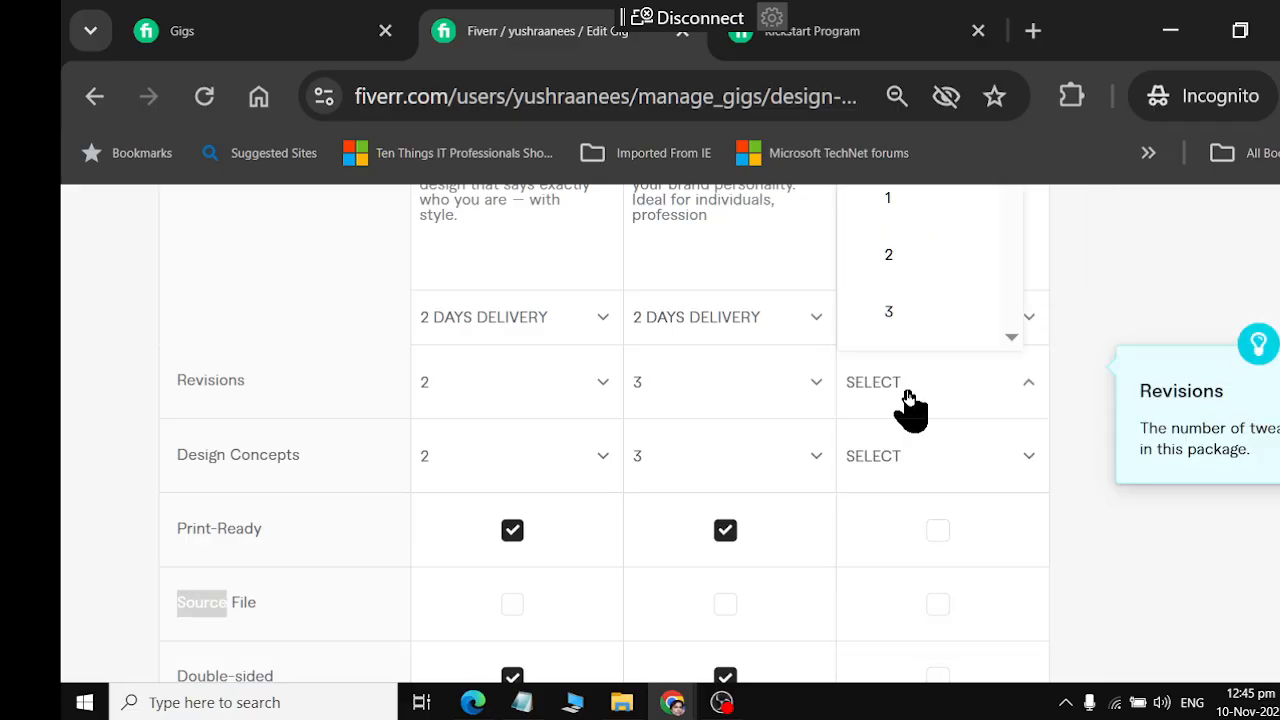
pyautogui.scroll(-2, 918, 305)
pyautogui.click(910, 302)
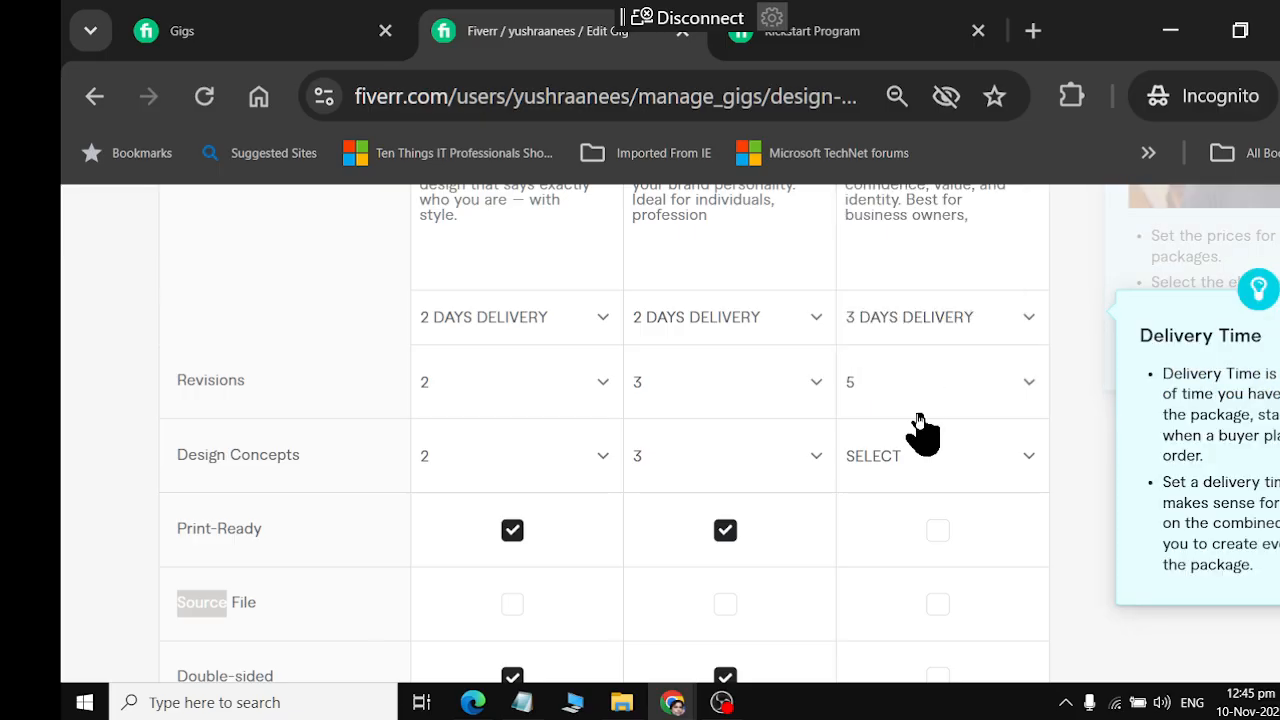
pyautogui.click(918, 460)
pyautogui.scroll(-1, 909, 372)
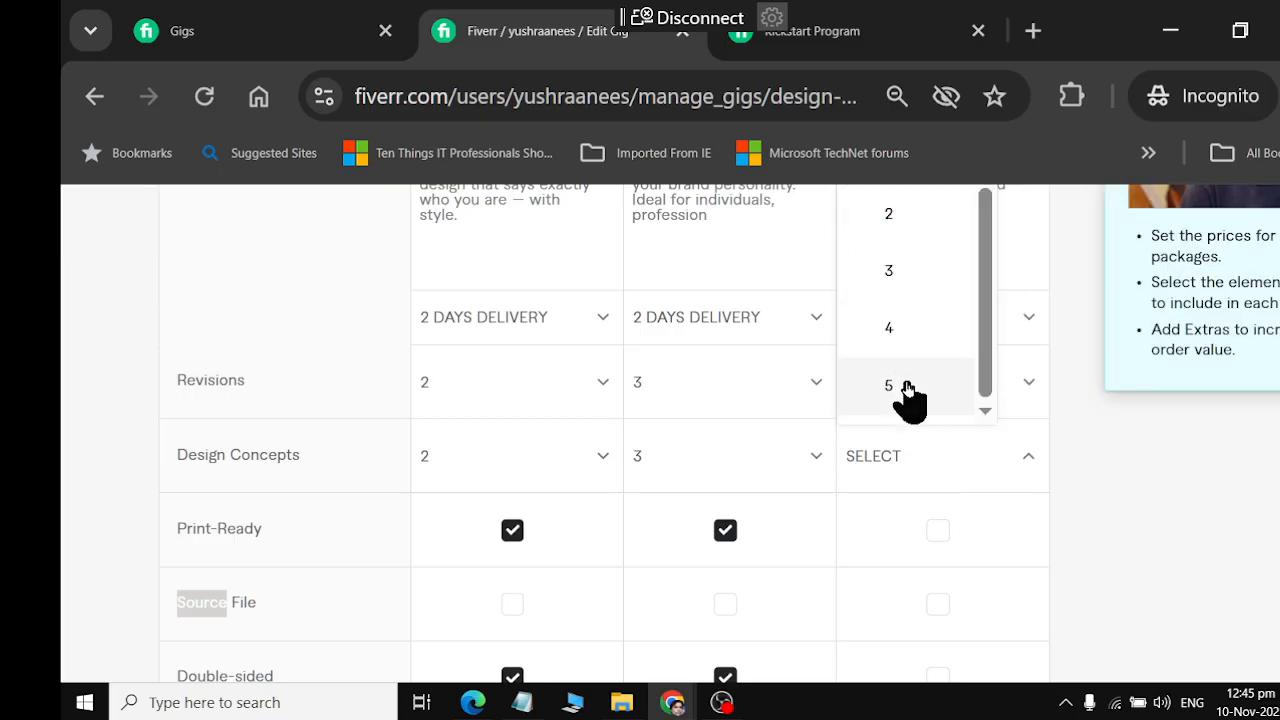
pyautogui.click(909, 396)
# Include Print-Ready, Double-sided and Email signature in the Premium package and set its price to $35
pyautogui.click(938, 533)
pyautogui.scroll(-2, 940, 545)
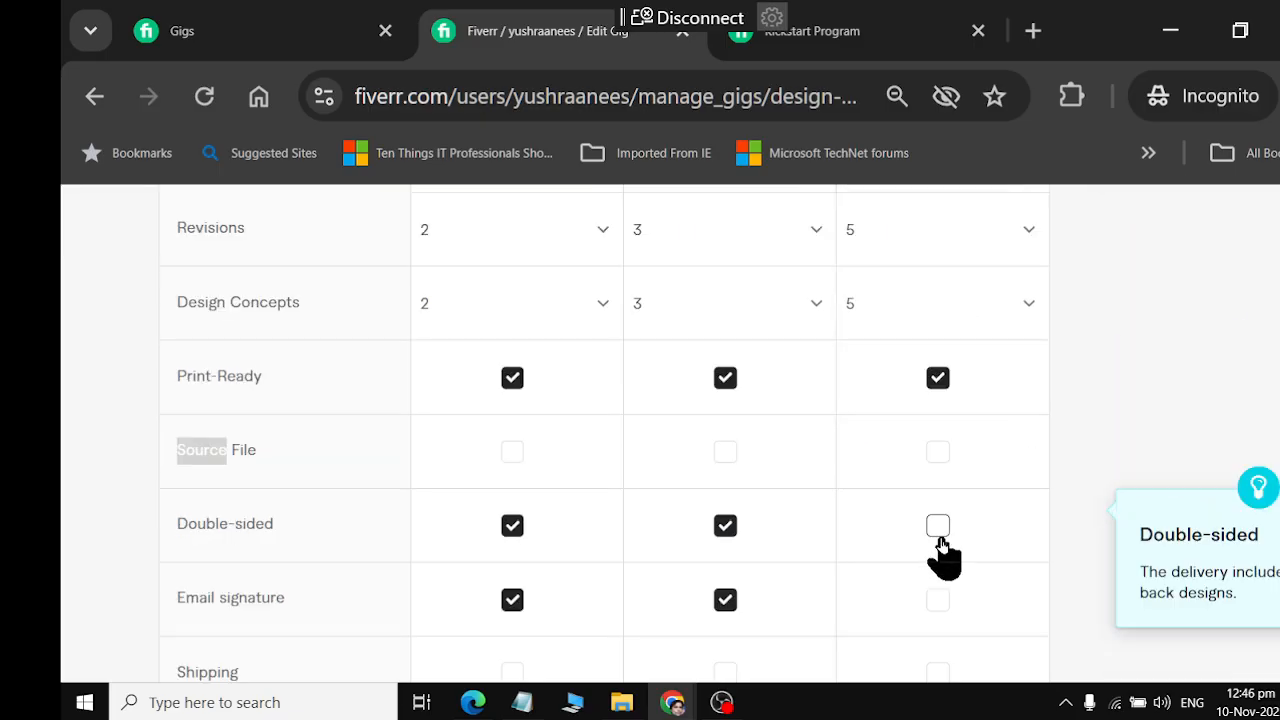
pyautogui.click(938, 527)
pyautogui.click(938, 452)
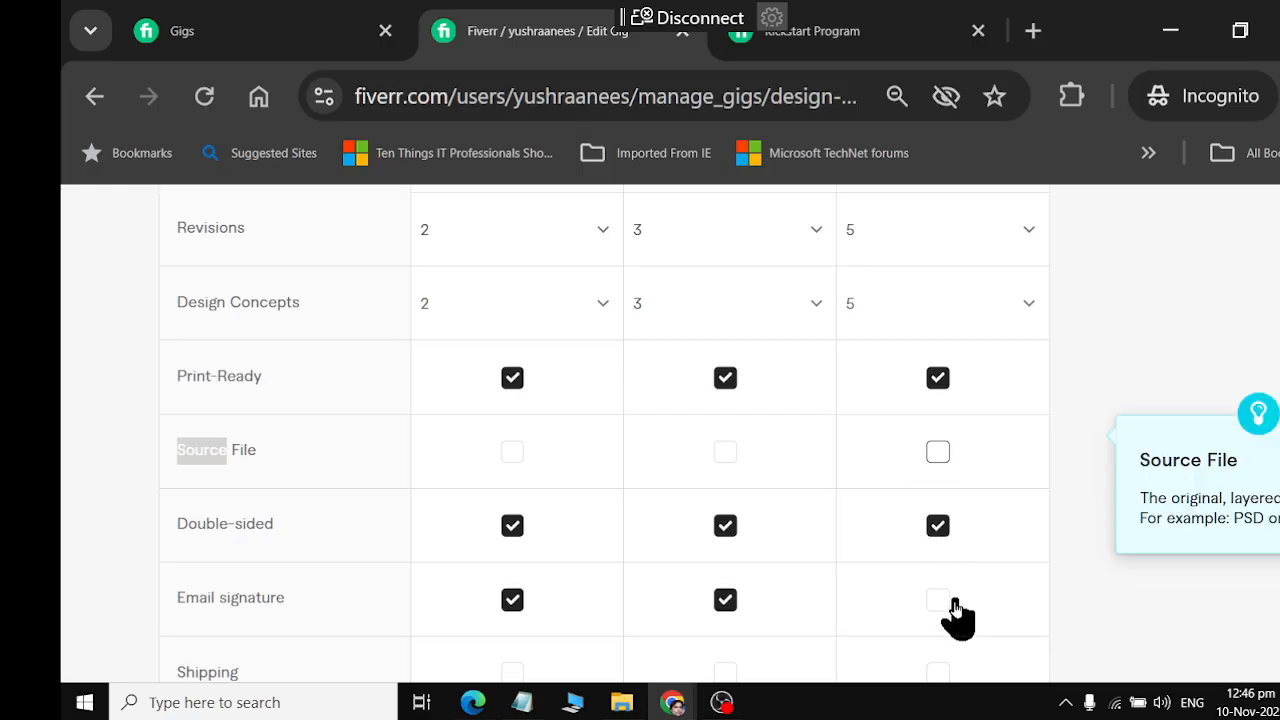
pyautogui.scroll(-4, 952, 614)
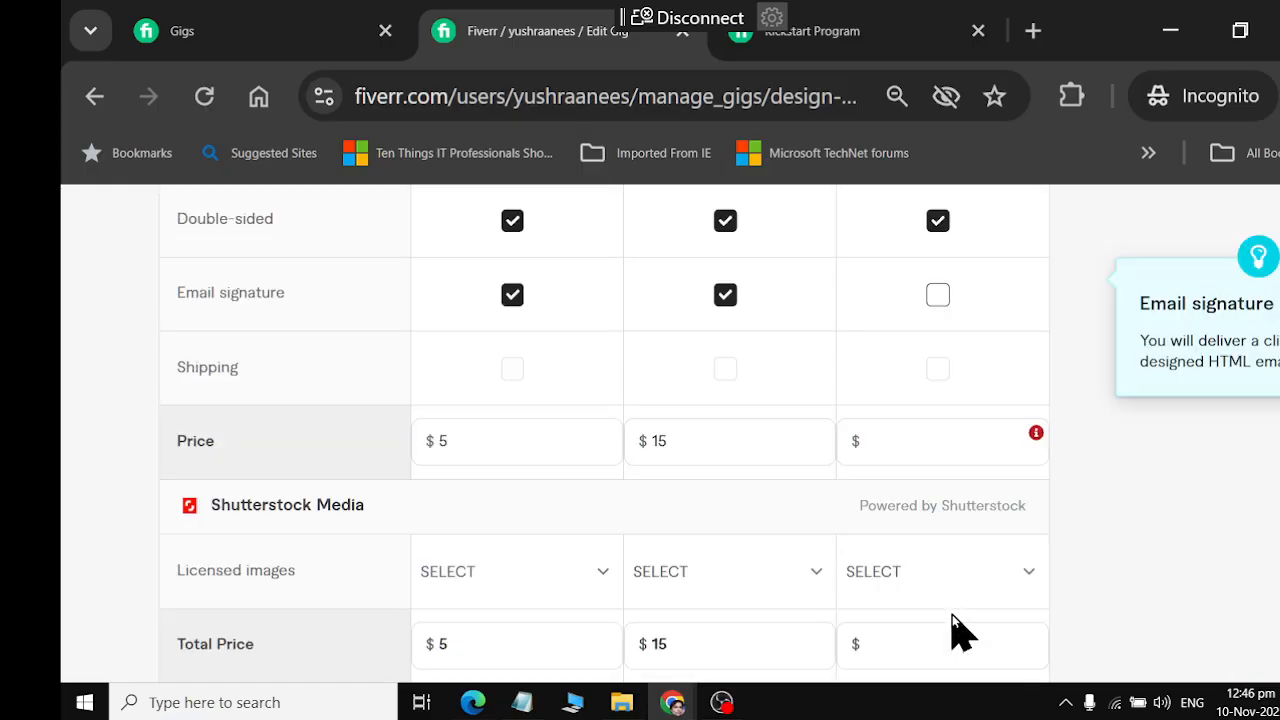
pyautogui.click(935, 298)
pyautogui.click(901, 447)
pyautogui.click(901, 448)
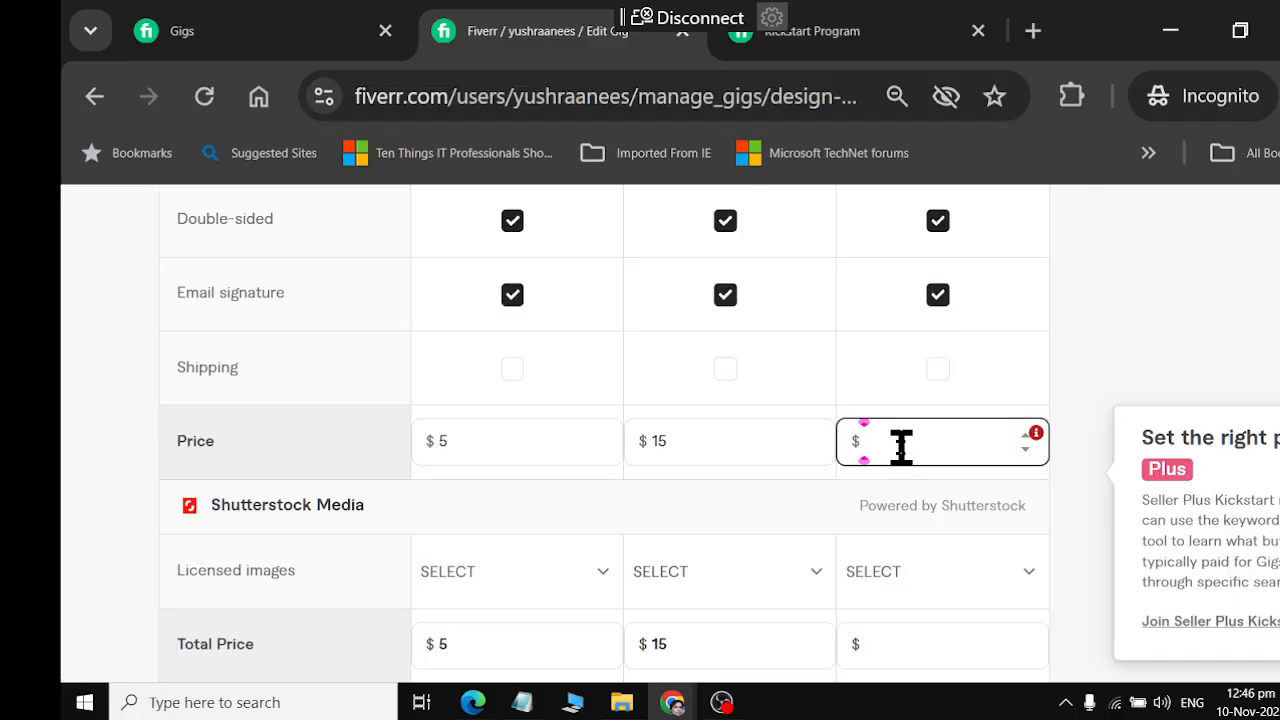
pyautogui.write('3')
pyautogui.scroll(-2, 580, 617)
pyautogui.write('5')
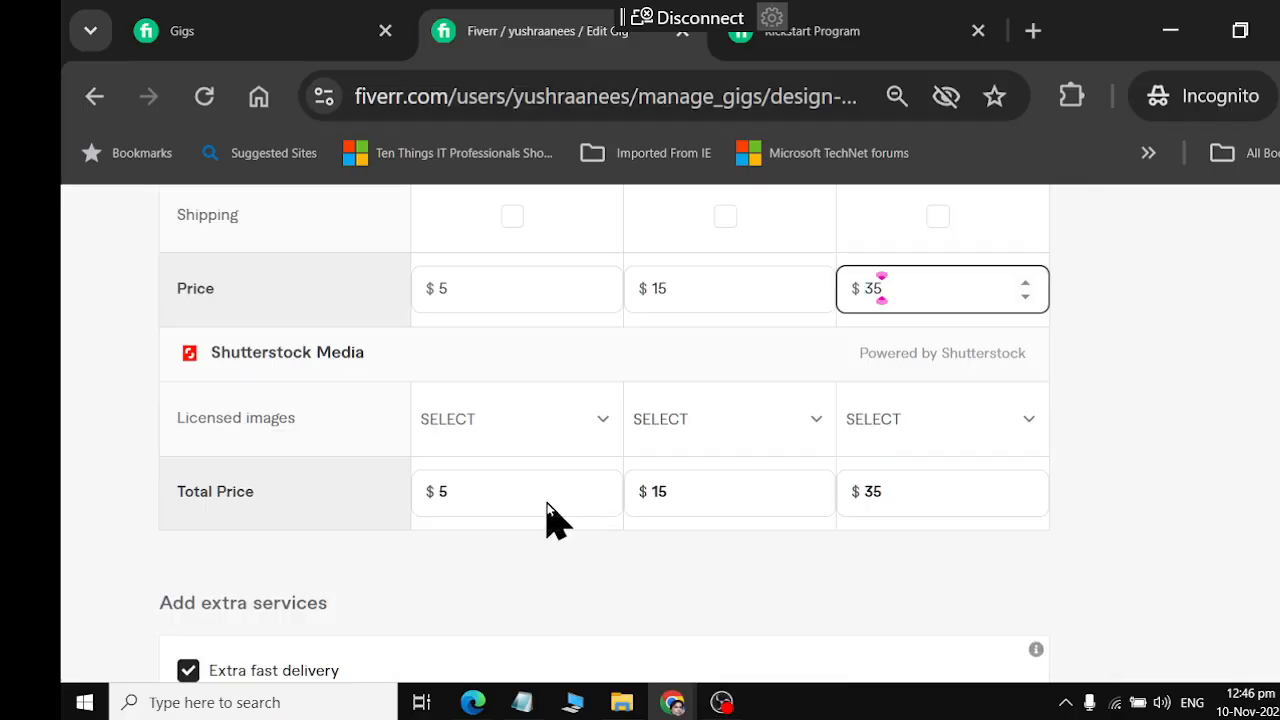
# Set the Shutterstock licensed images to 1 for Basic, 2 for Standard and 5 for Premium
pyautogui.scroll(-2, 550, 520)
pyautogui.click(533, 268)
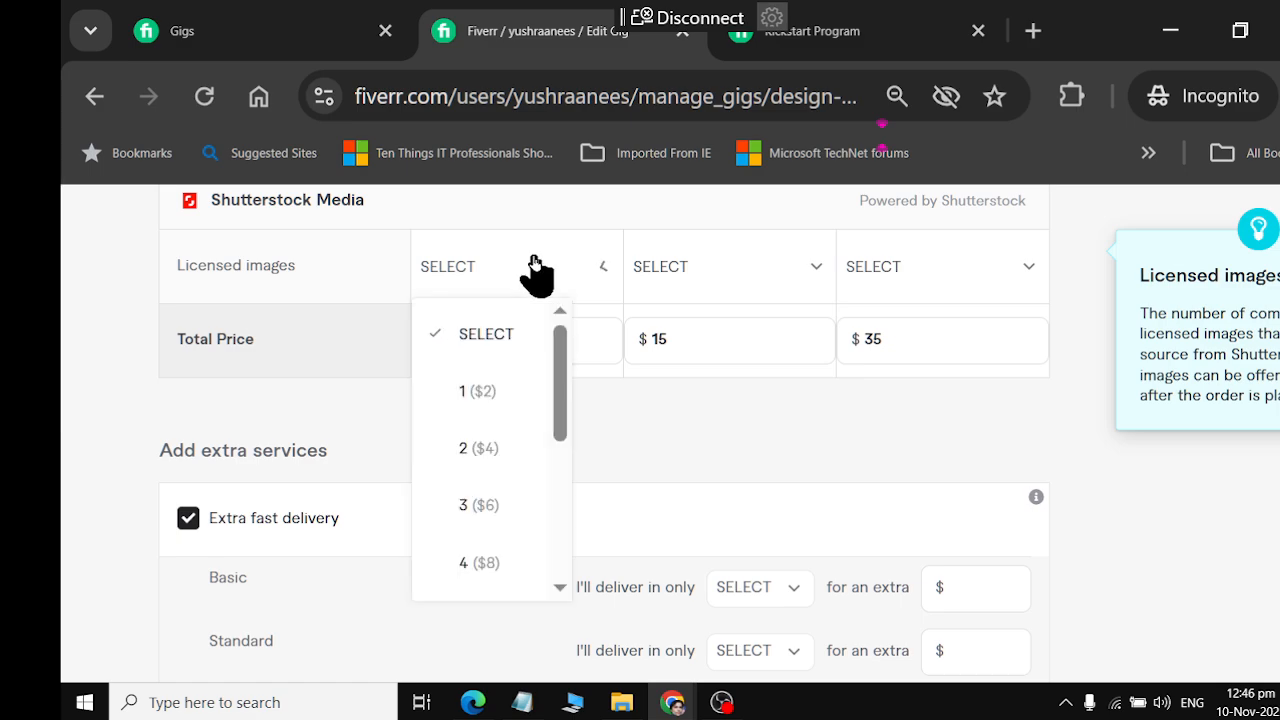
pyautogui.click(500, 393)
pyautogui.click(756, 272)
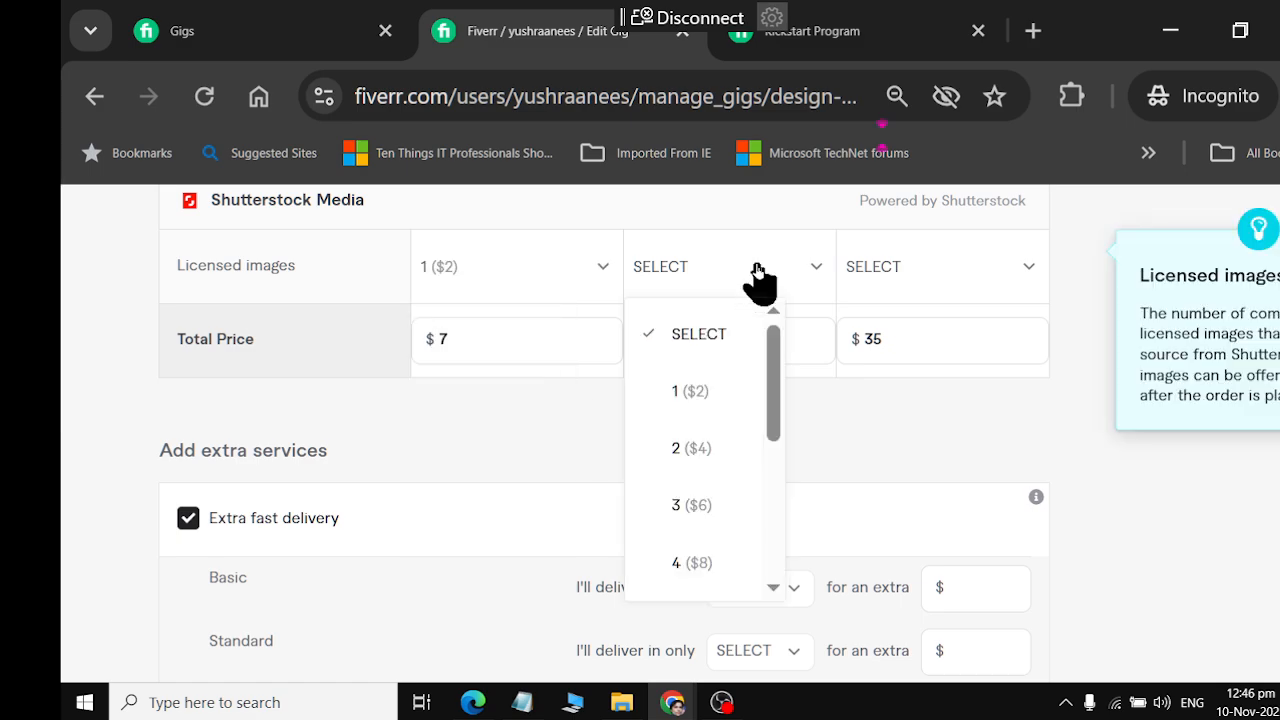
pyautogui.click(712, 448)
pyautogui.click(900, 280)
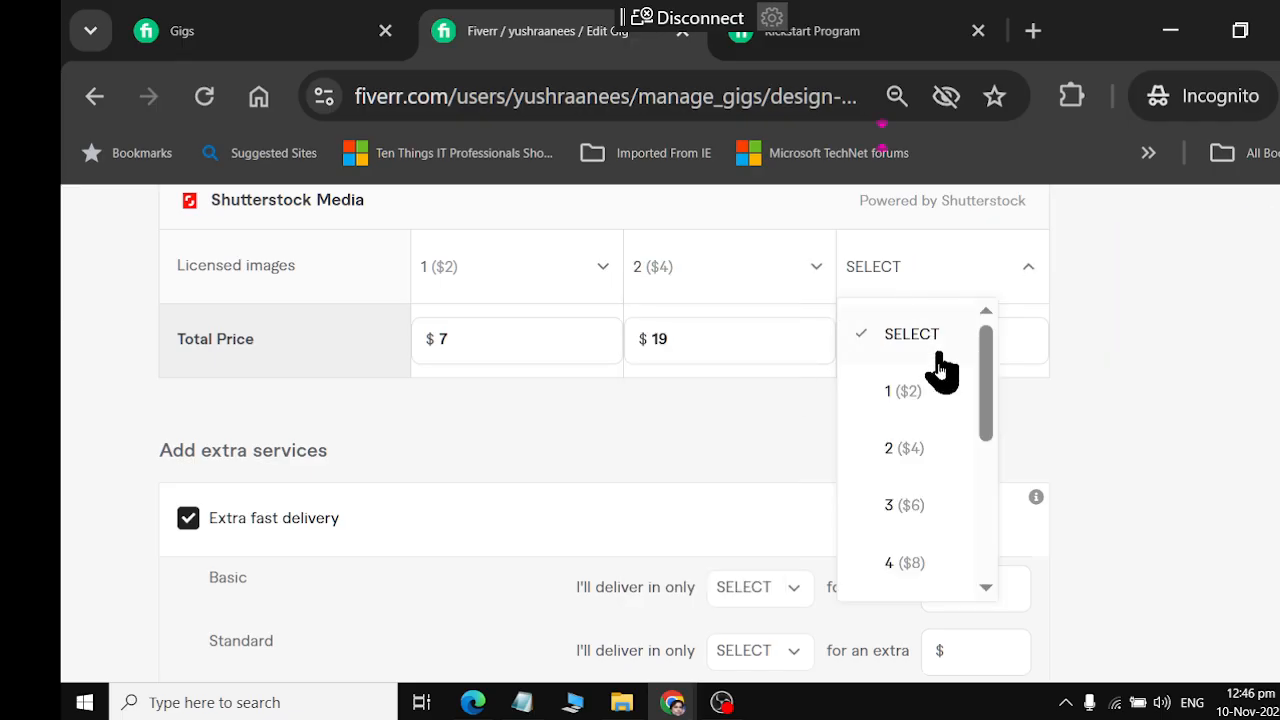
pyautogui.scroll(-1, 916, 575)
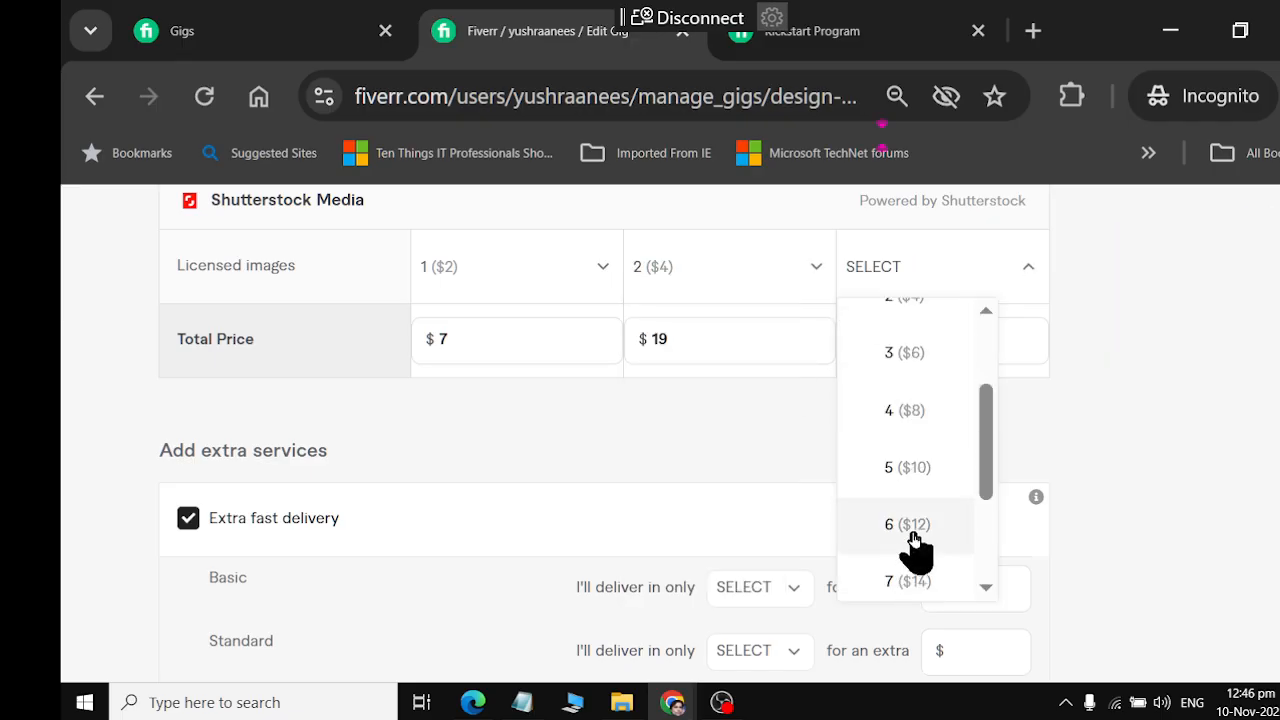
pyautogui.click(907, 467)
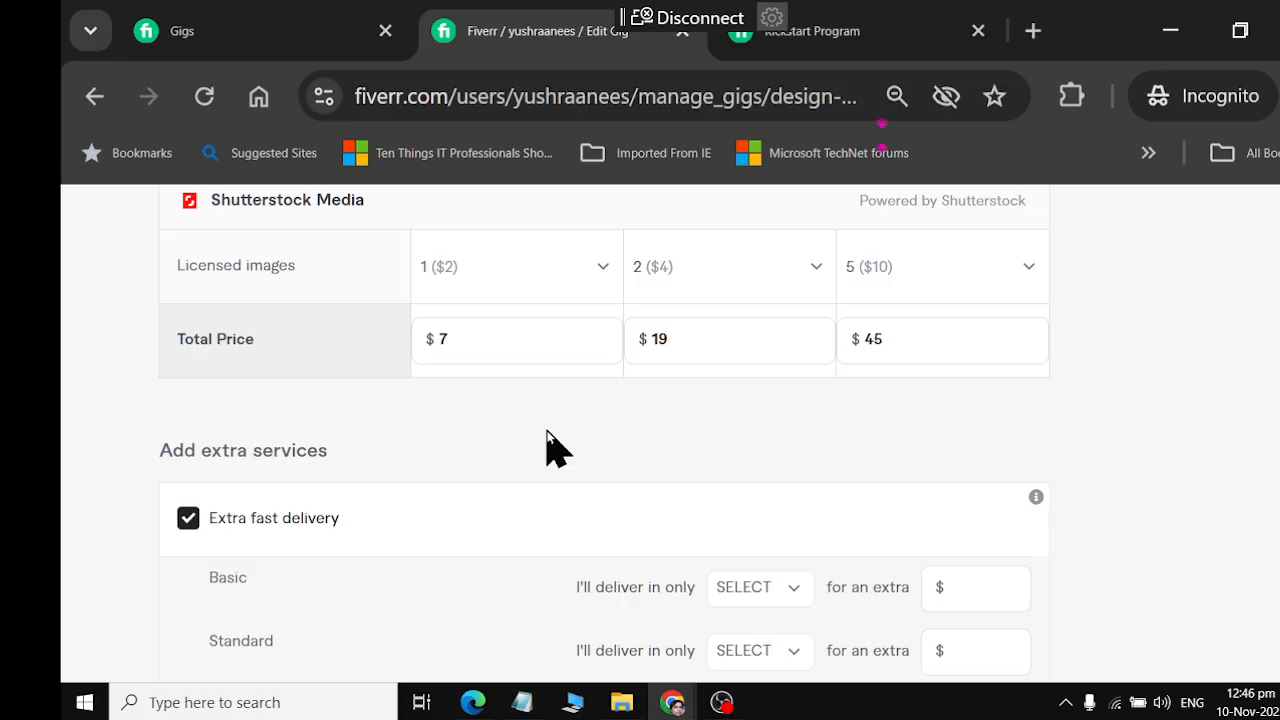
# Set the extra fast delivery time to 1 day for the Basic, Standard and Premium packages
pyautogui.scroll(-2, 548, 445)
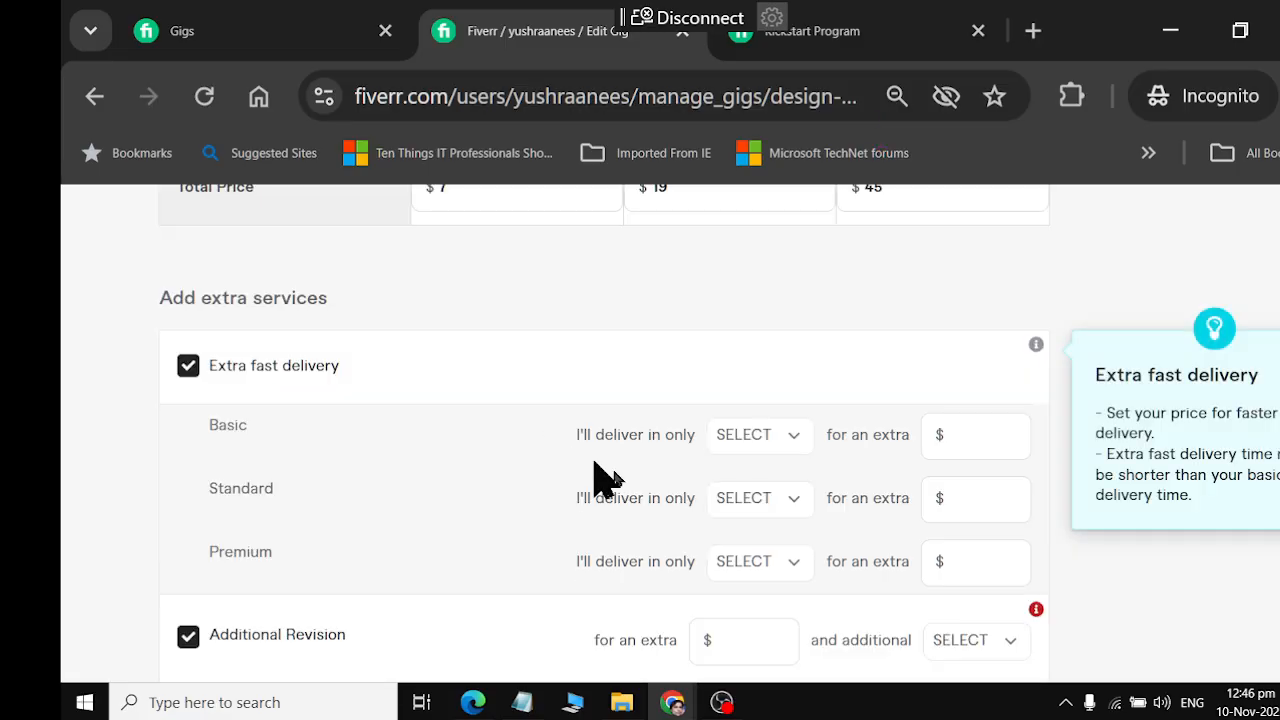
pyautogui.click(757, 440)
pyautogui.click(770, 200)
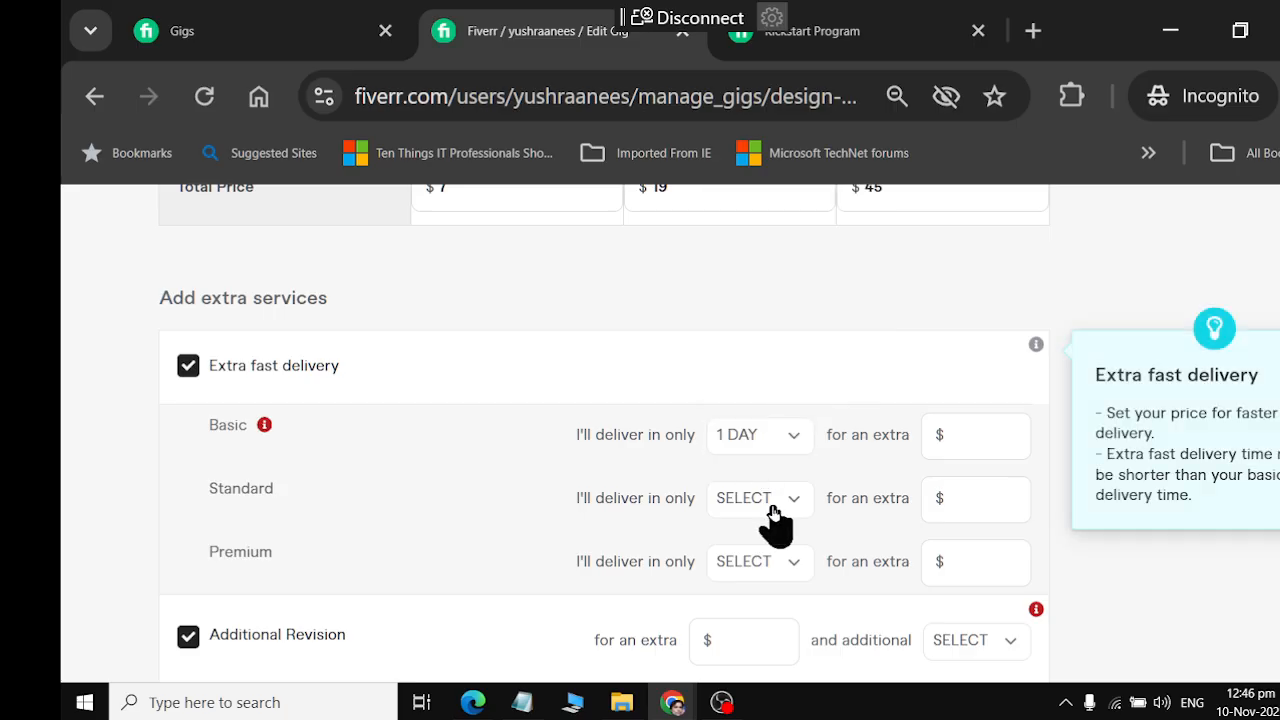
pyautogui.click(765, 498)
pyautogui.click(774, 260)
pyautogui.click(745, 561)
pyautogui.click(773, 330)
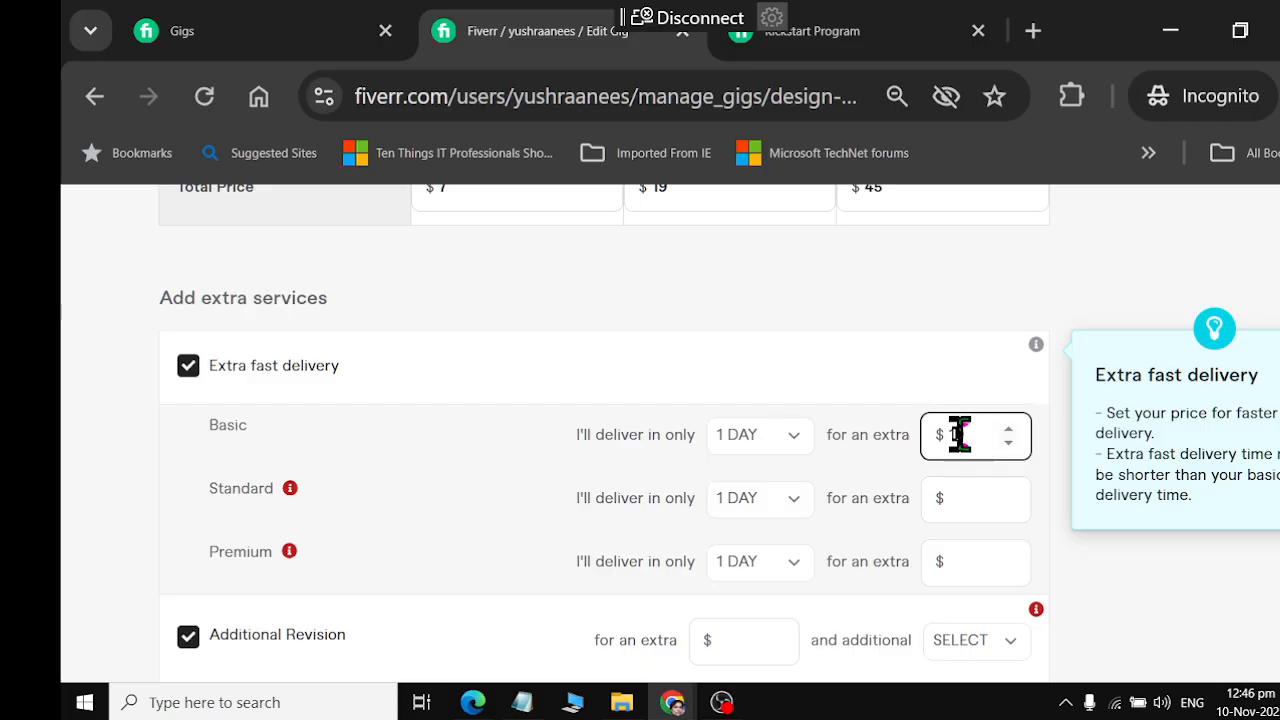
# Set the extra fast delivery charges to $5 for Basic, $10 for Standard and $15 for Premium
pyautogui.write('5')
pyautogui.click(975, 500)
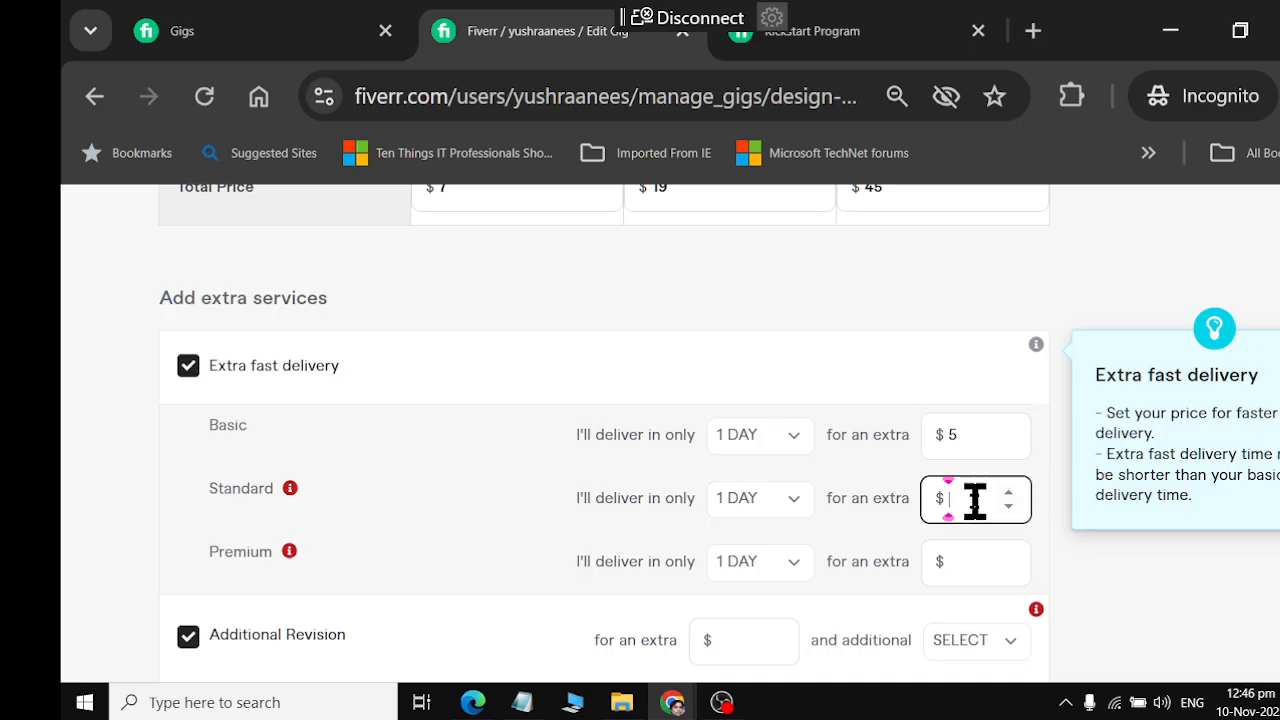
pyautogui.click(980, 562)
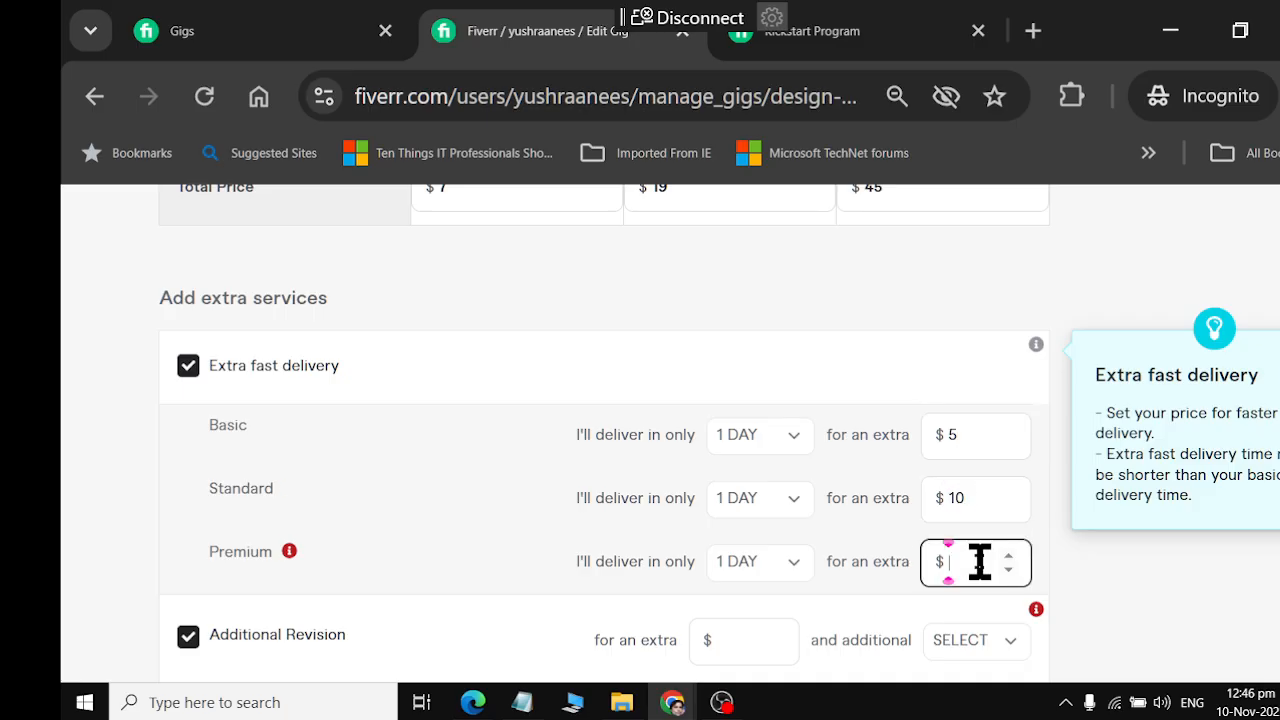
pyautogui.write('15')
# Set the Basic package price to $8
pyautogui.scroll(3, 997, 440)
pyautogui.scroll(2, 1000, 446)
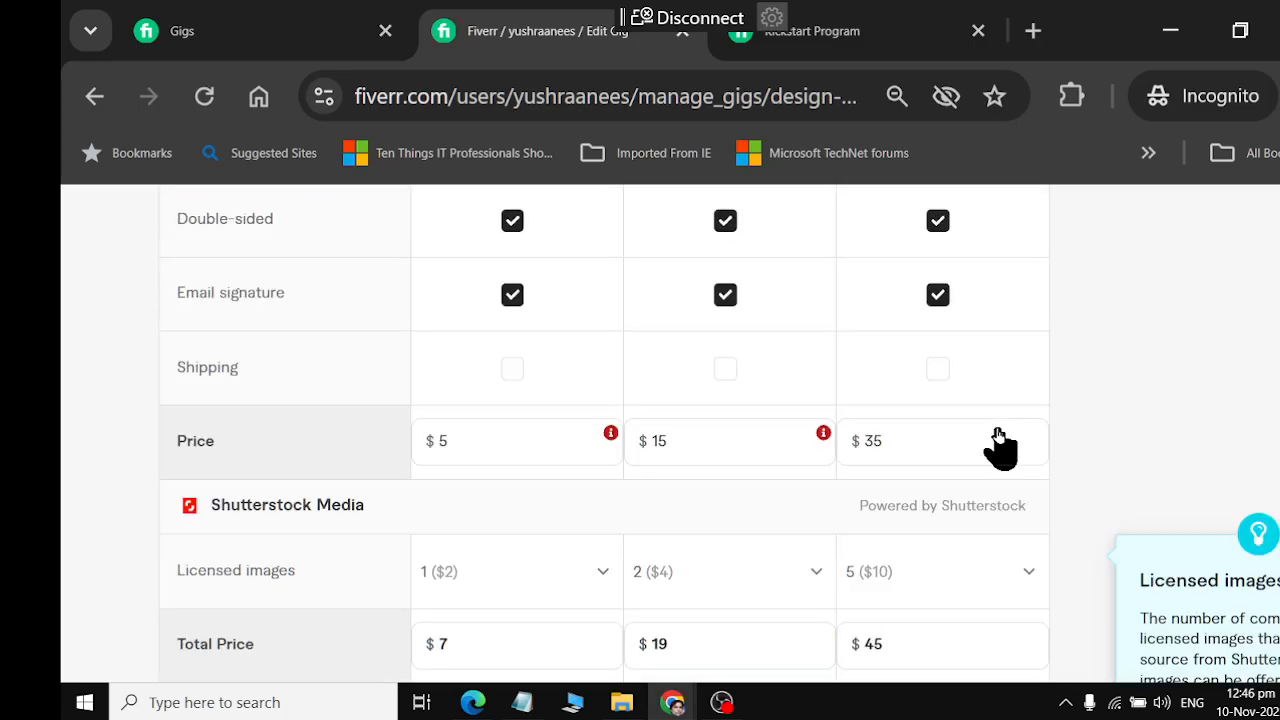
pyautogui.scroll(-2, 1000, 446)
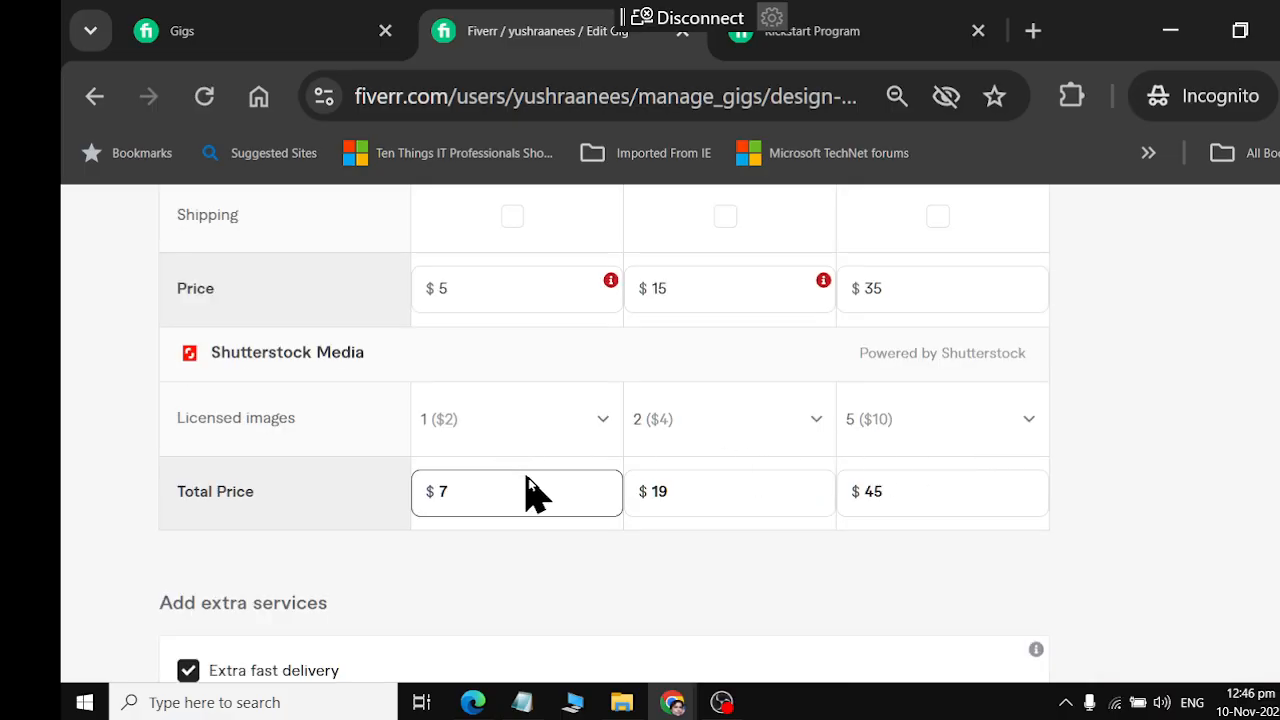
pyautogui.scroll(2, 780, 380)
pyautogui.click(502, 445)
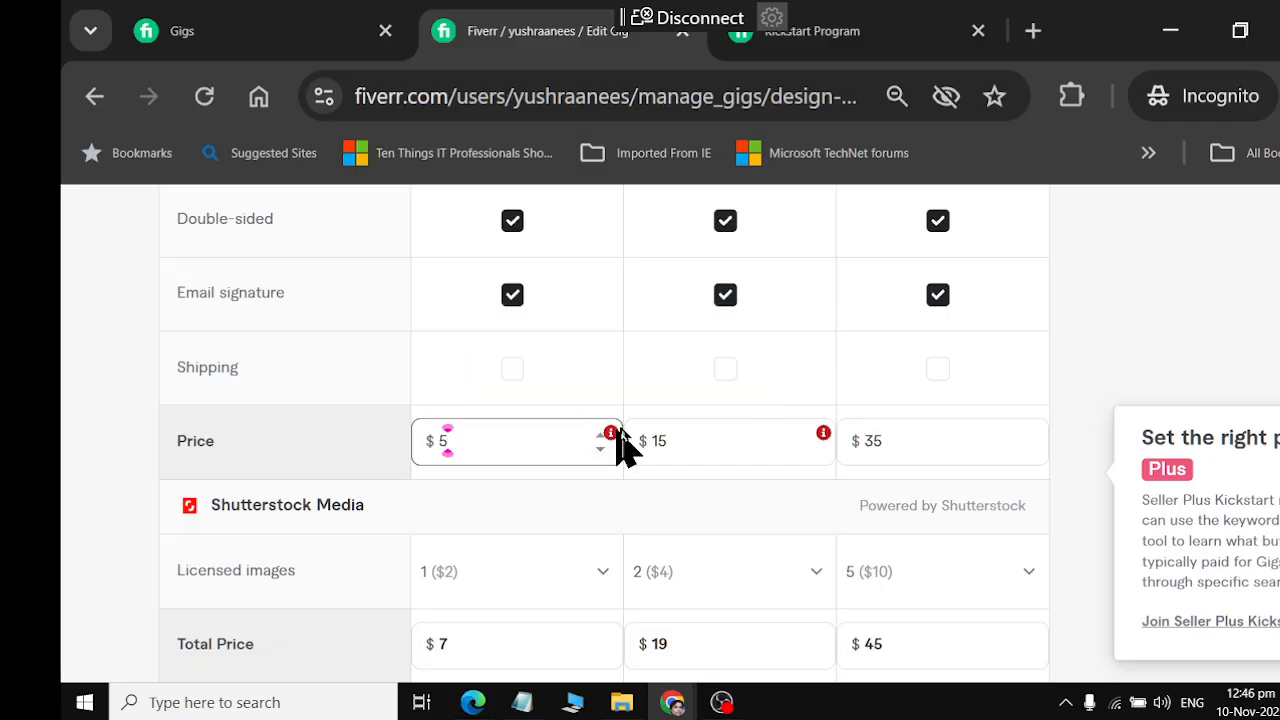
pyautogui.moveTo(615, 440)
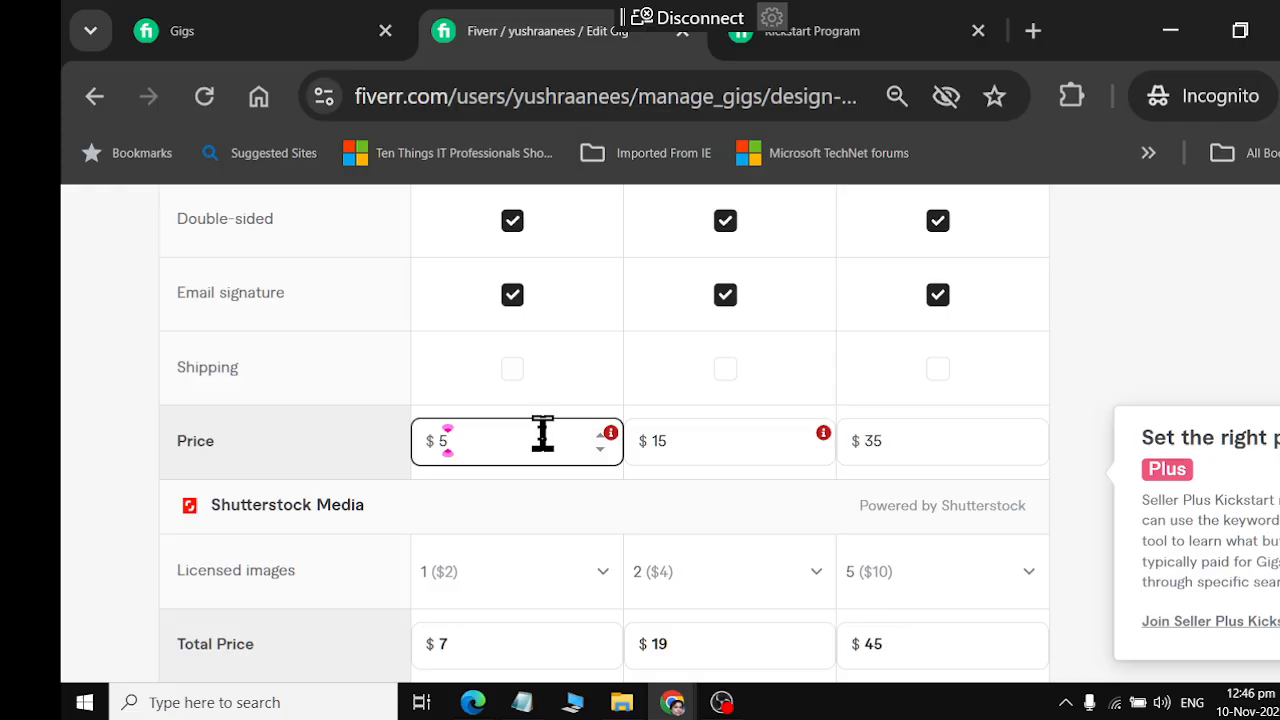
pyautogui.write('8')
pyautogui.moveTo(466, 449); pyautogui.dragTo(423, 463)
pyautogui.write('8')
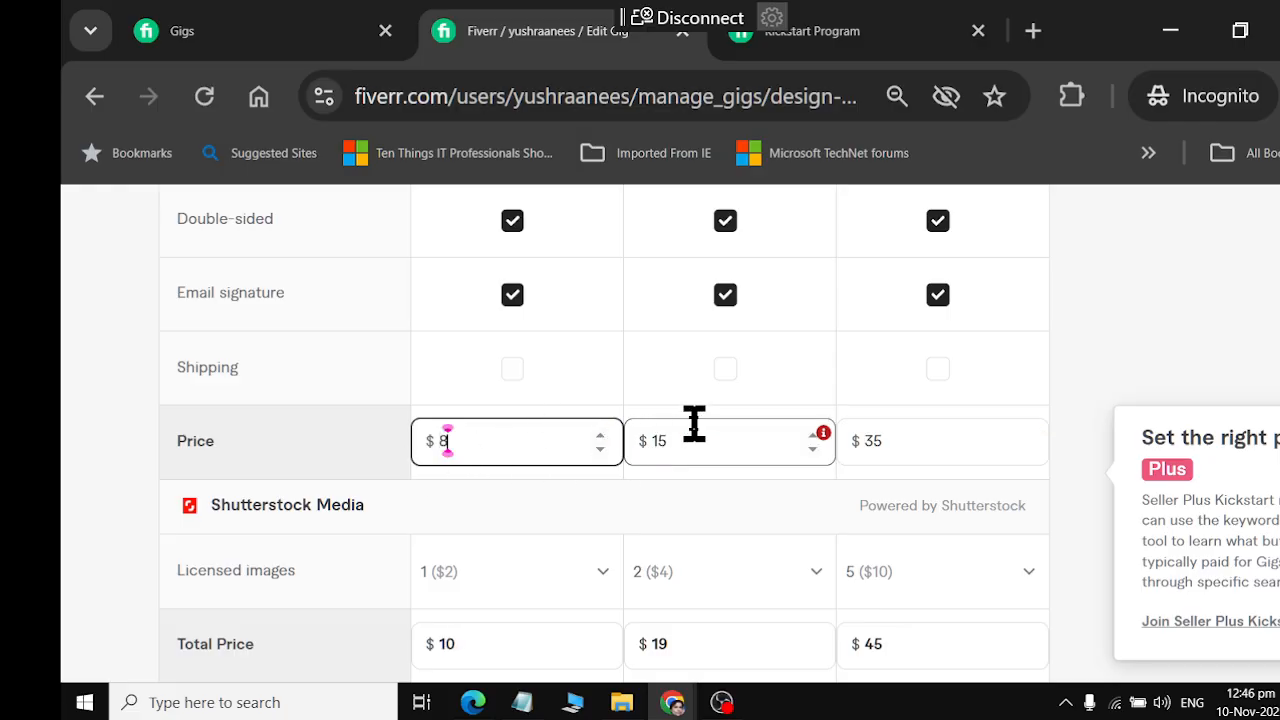
# Try a Standard package price of $20 and check the pricing requirement flagged on it
pyautogui.doubleClick(694, 440)
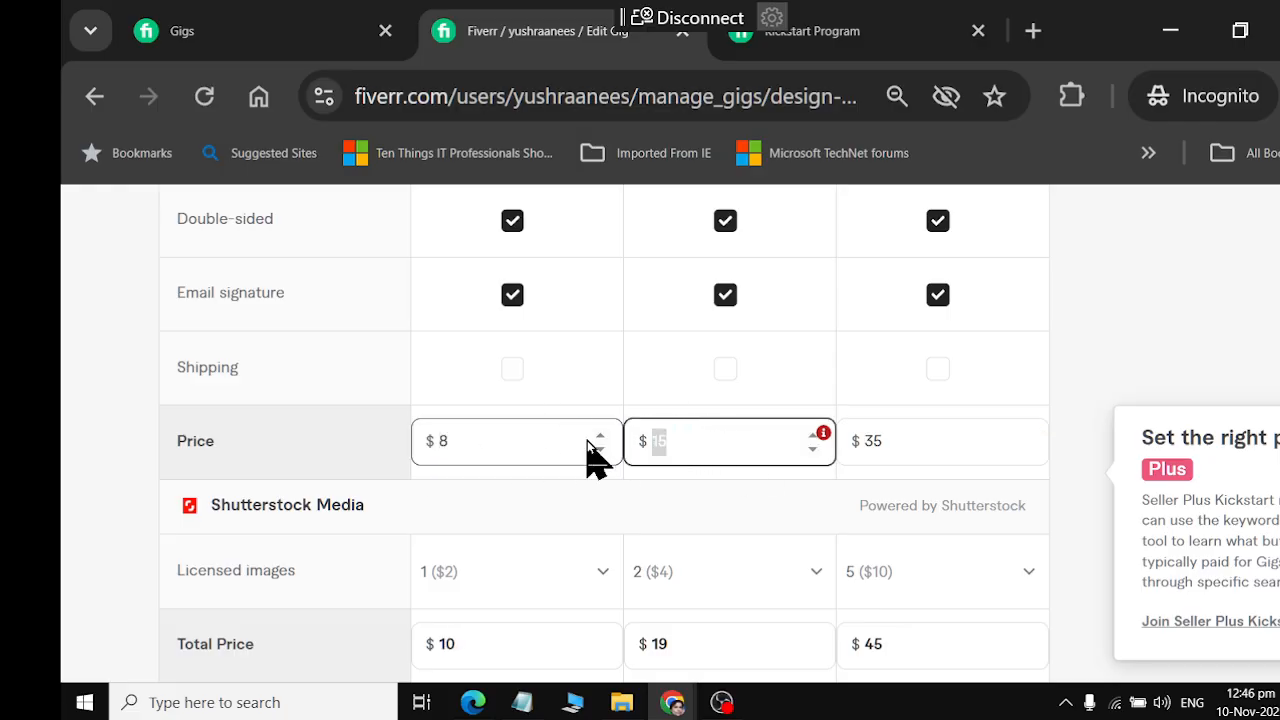
pyautogui.write('20')
pyautogui.click(917, 443)
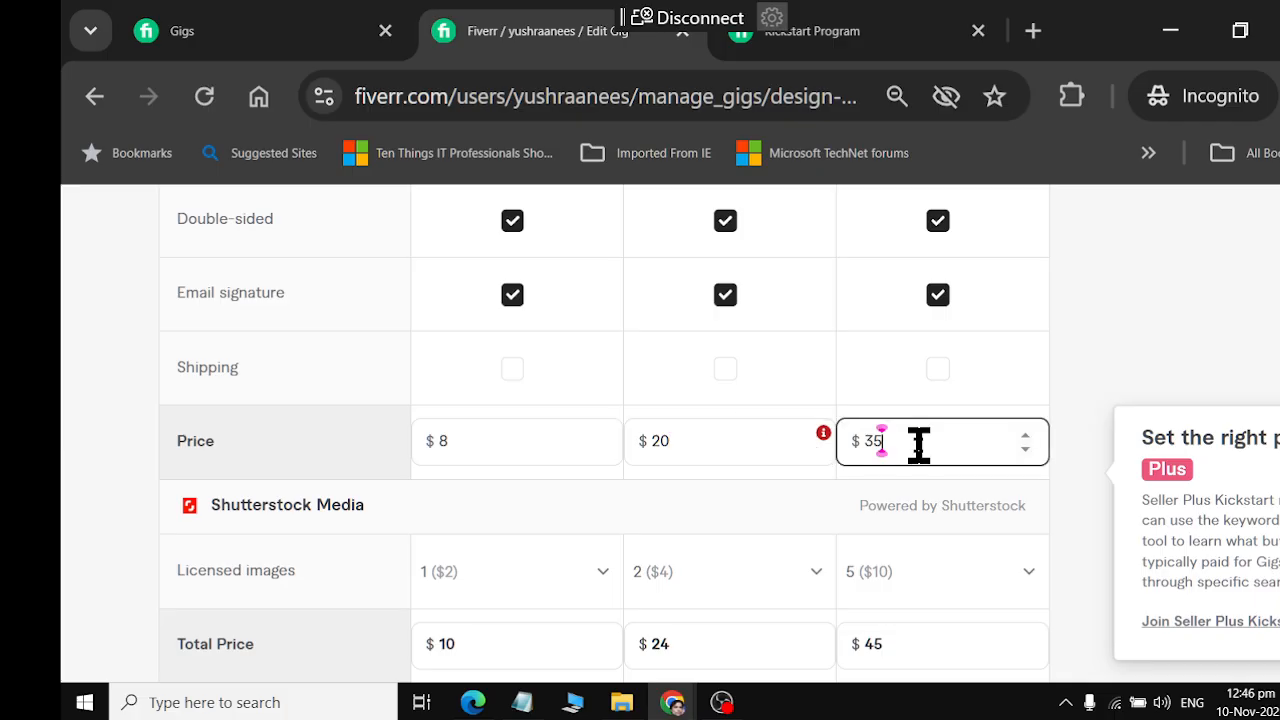
pyautogui.click(749, 440)
pyautogui.click(725, 508)
pyautogui.moveTo(823, 438)
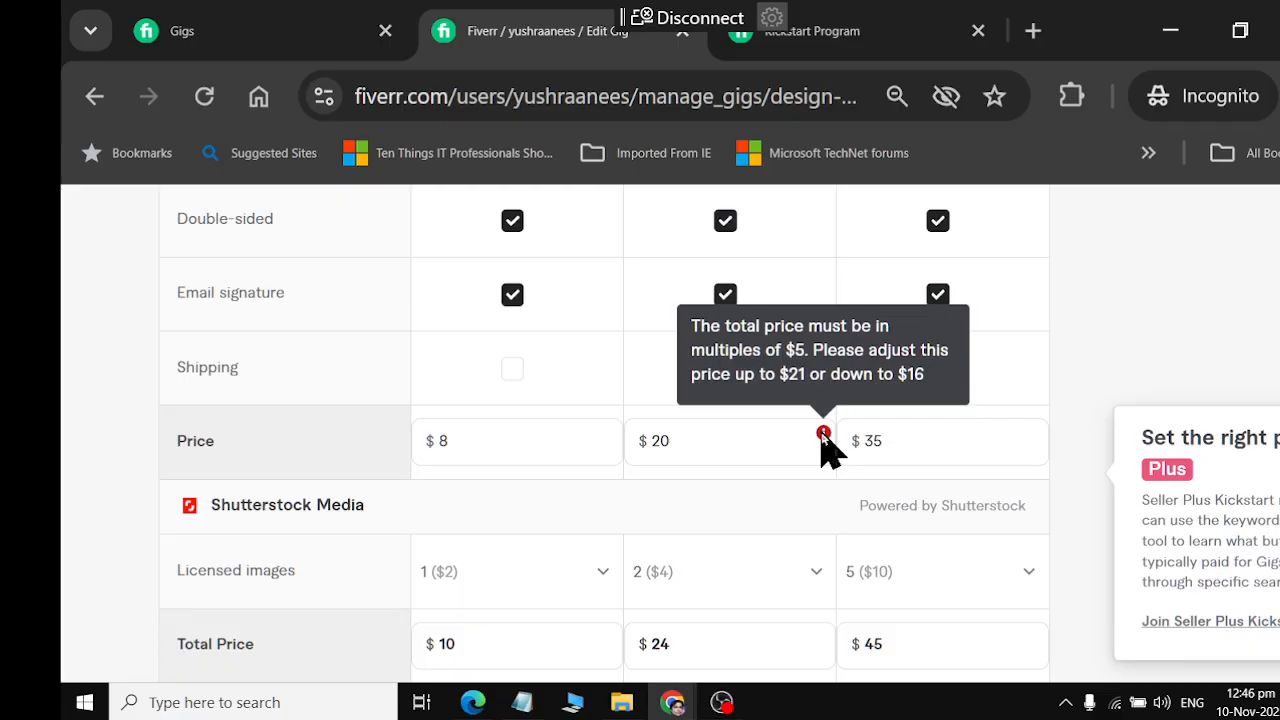
# Try a Standard package price of $25 and restore the mistakenly altered Basic price to $8
pyautogui.click(711, 449)
pyautogui.click(613, 448)
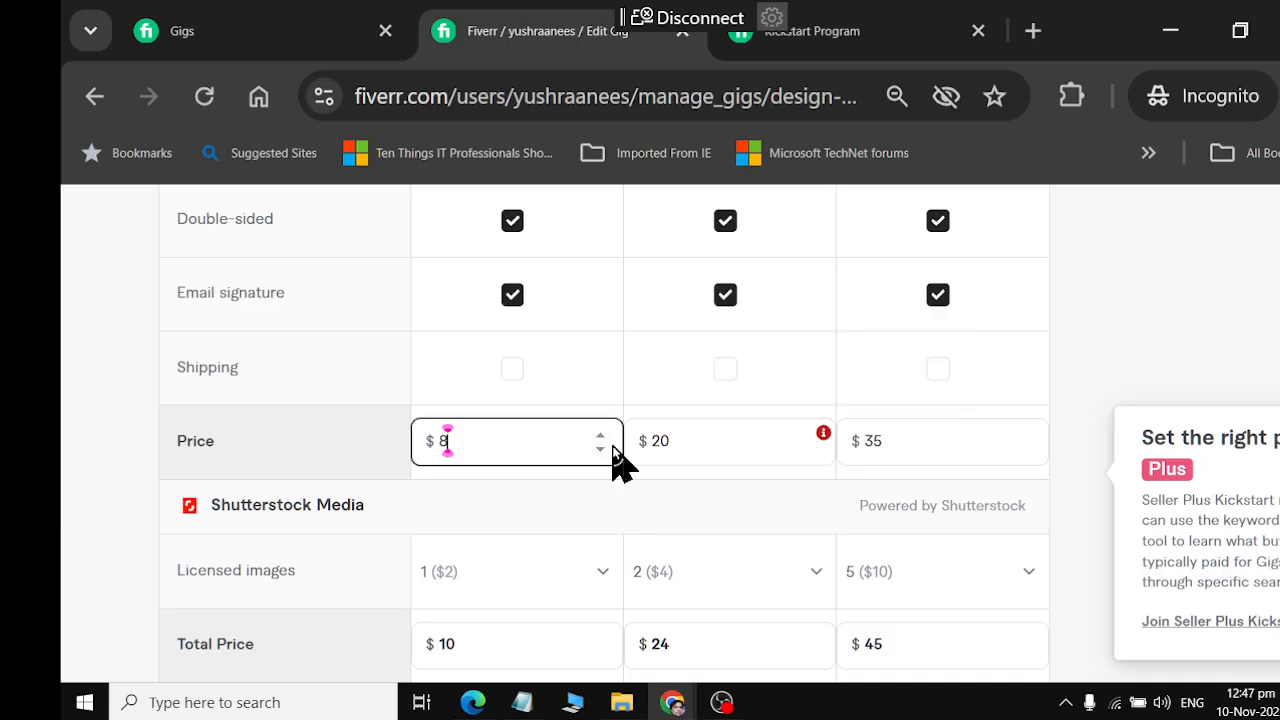
pyautogui.write('26')
pyautogui.press('Tab')
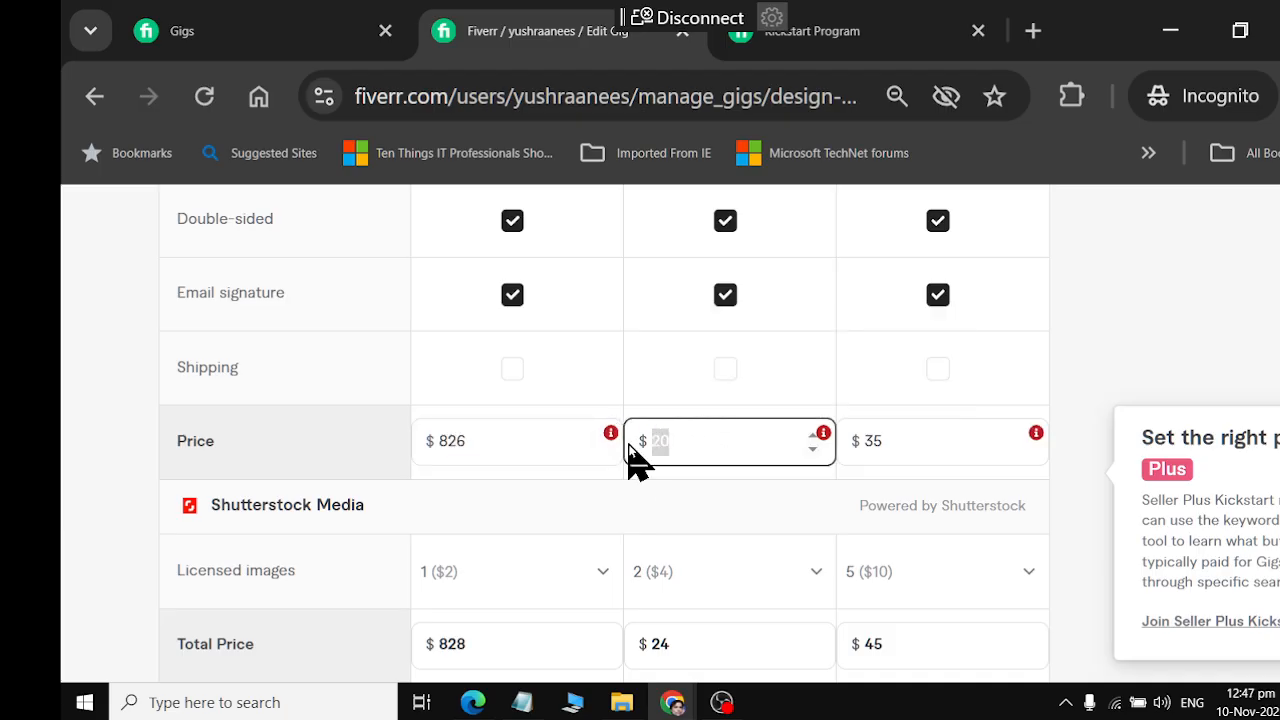
pyautogui.write('25')
pyautogui.click(514, 440)
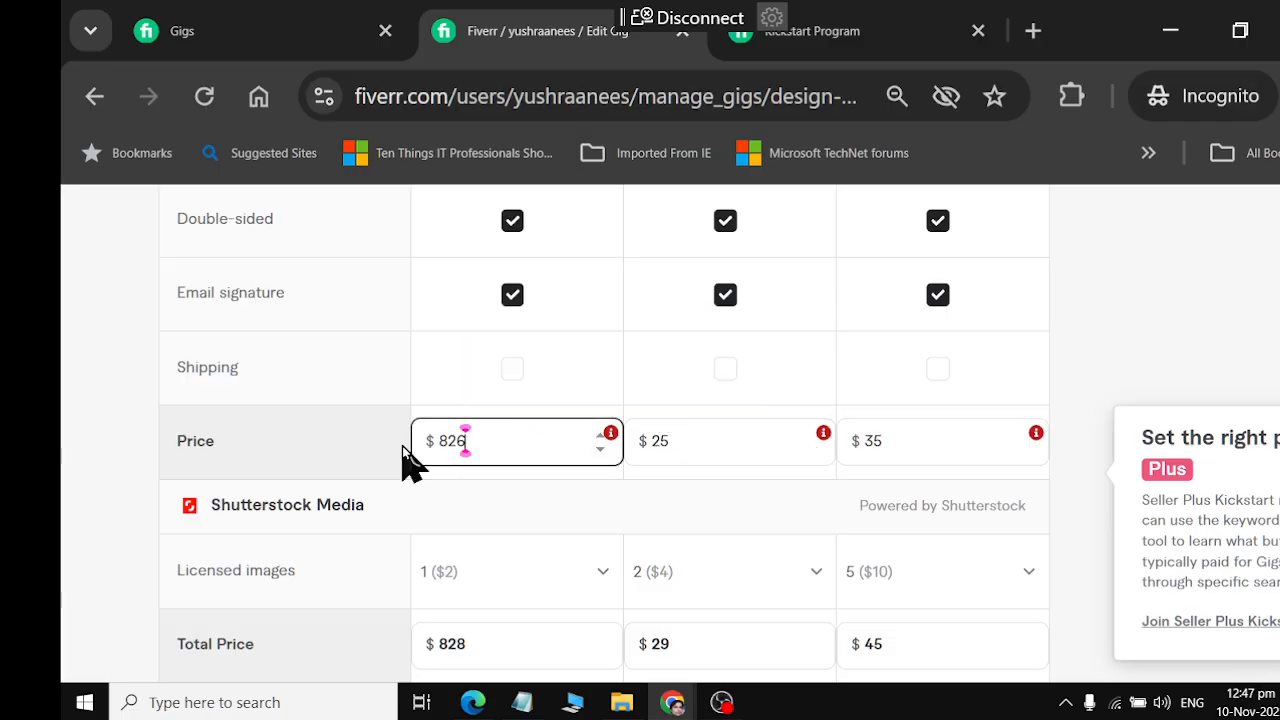
pyautogui.moveTo(459, 447); pyautogui.dragTo(378, 445)
pyautogui.write('8')
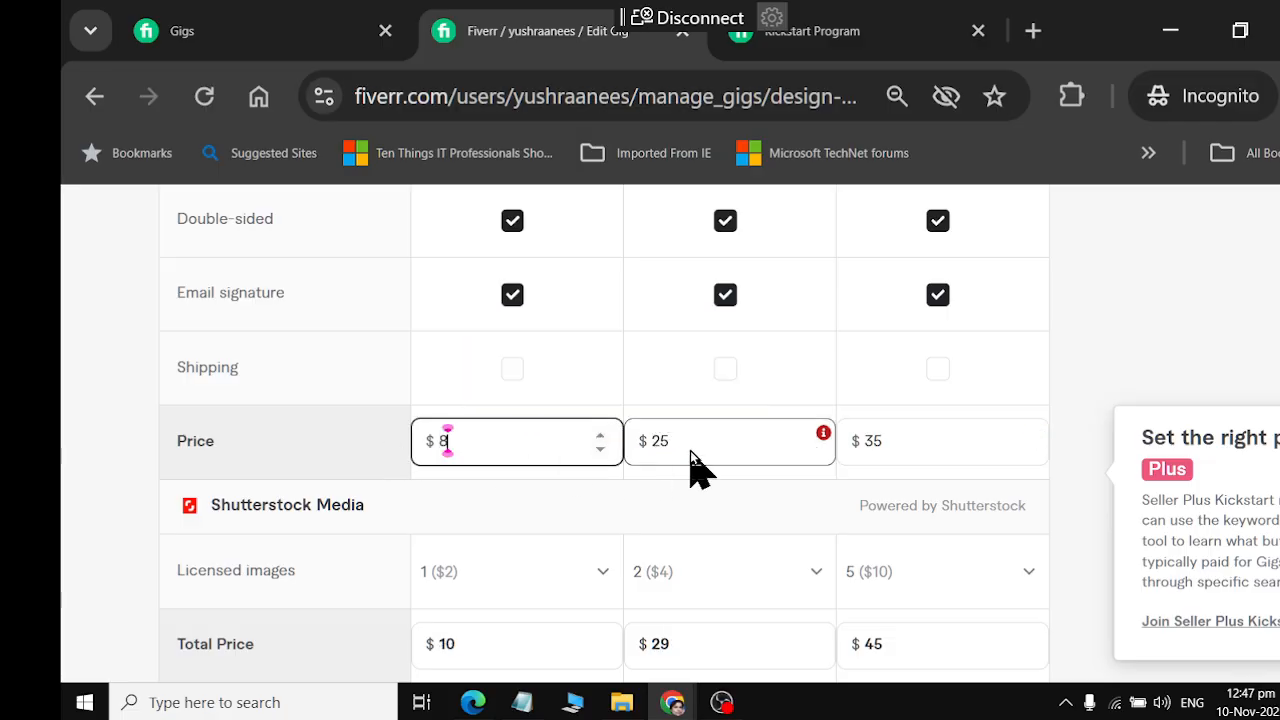
# Set the Premium package price to $40
pyautogui.click(697, 443)
pyautogui.click(906, 446)
pyautogui.moveTo(908, 446); pyautogui.dragTo(865, 445)
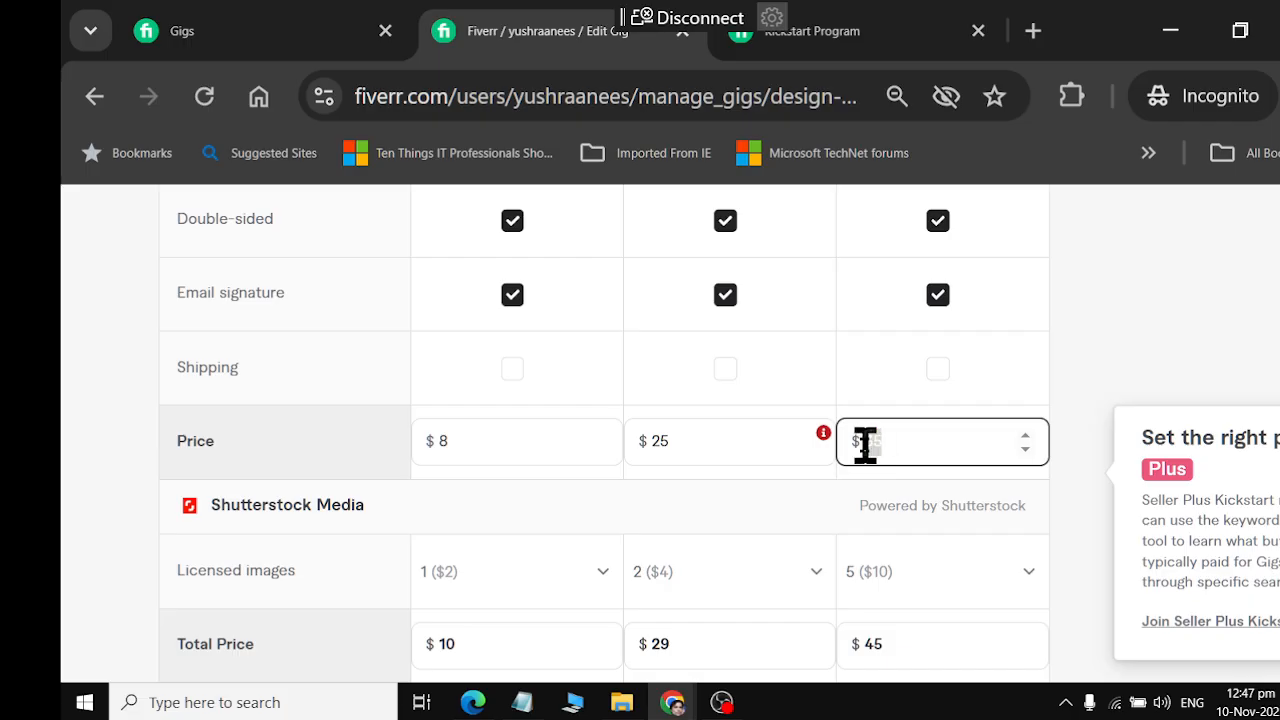
pyautogui.write('4')
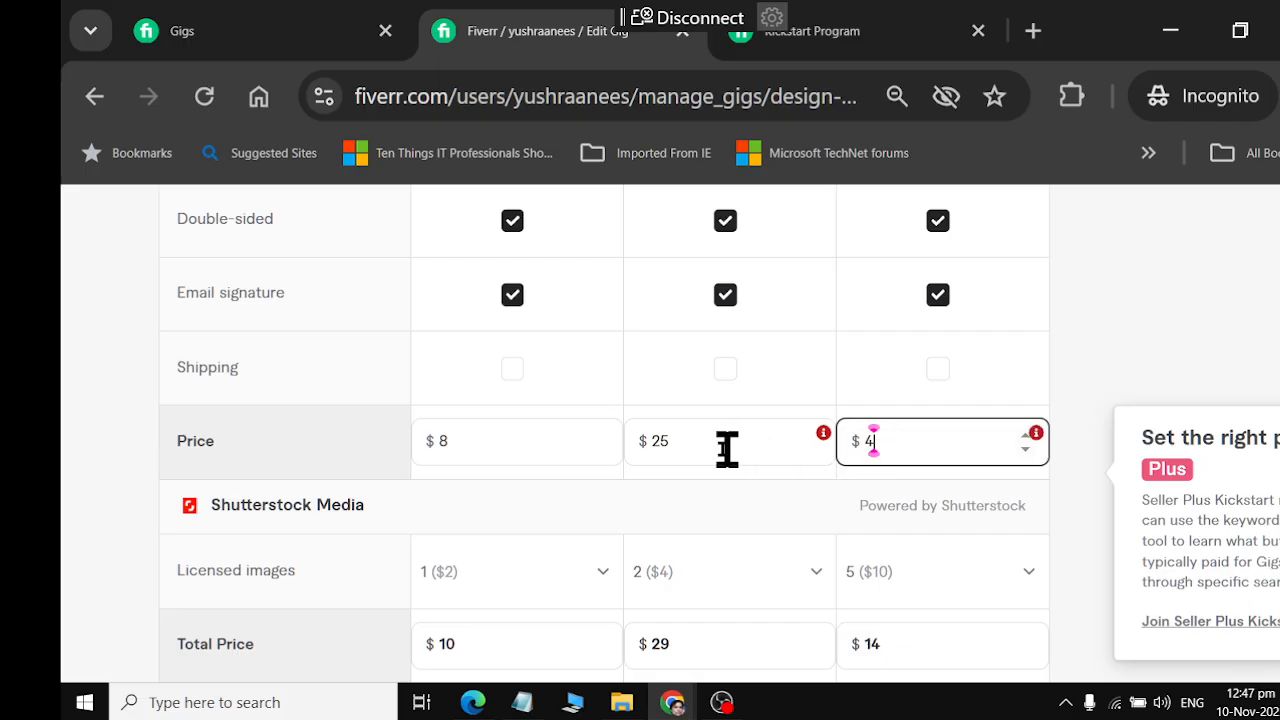
pyautogui.write('0')
# Read the Standard price requirement, try $27 as the Standard price and check the requirement again
pyautogui.click(727, 450)
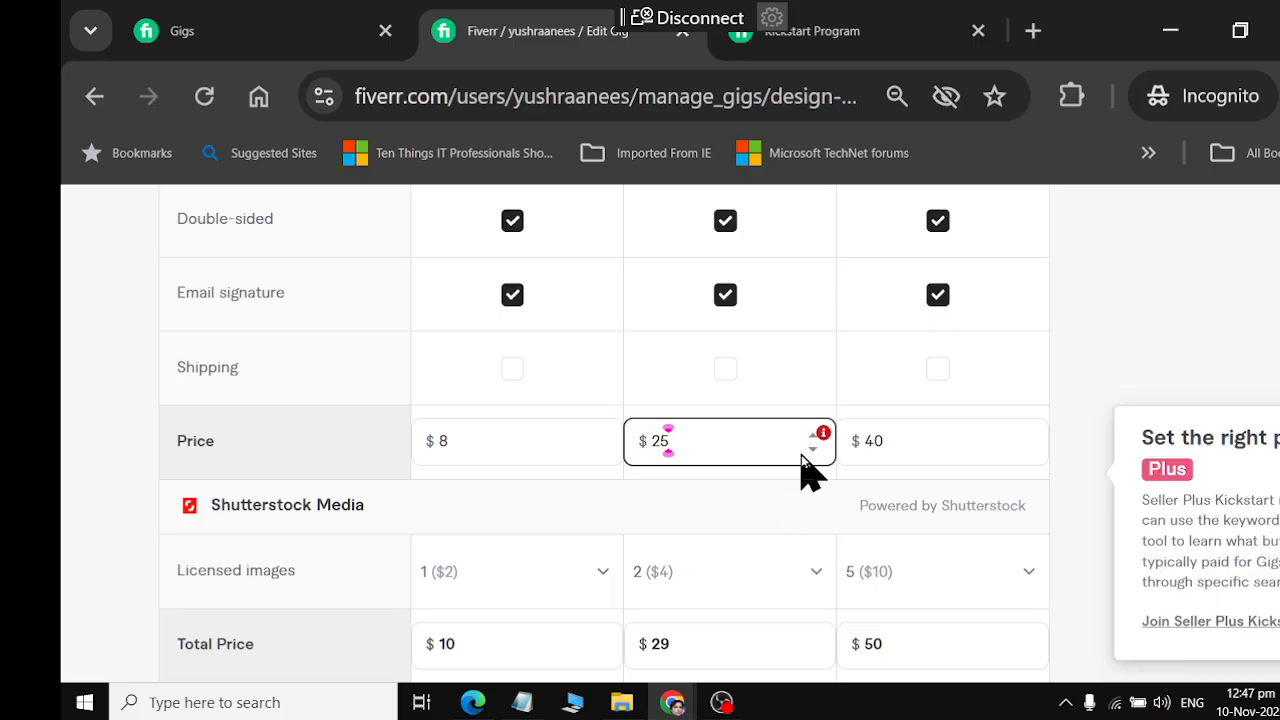
pyautogui.click(825, 432)
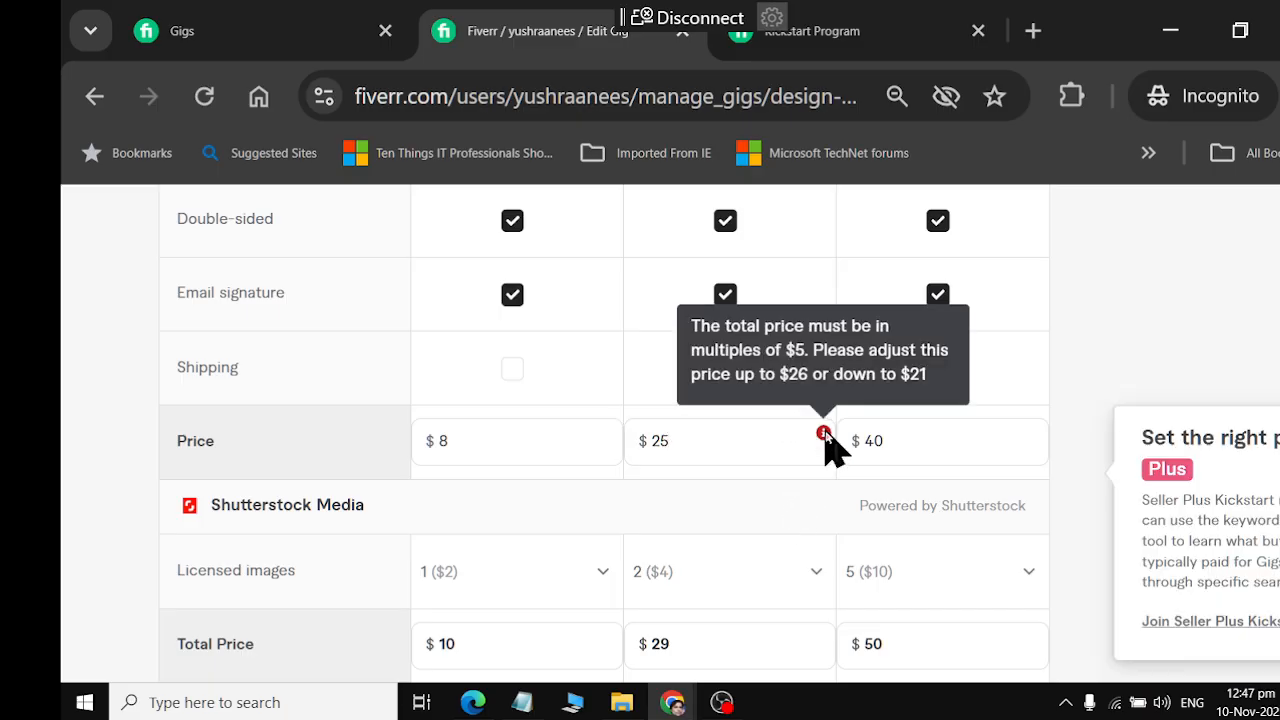
pyautogui.click(766, 440)
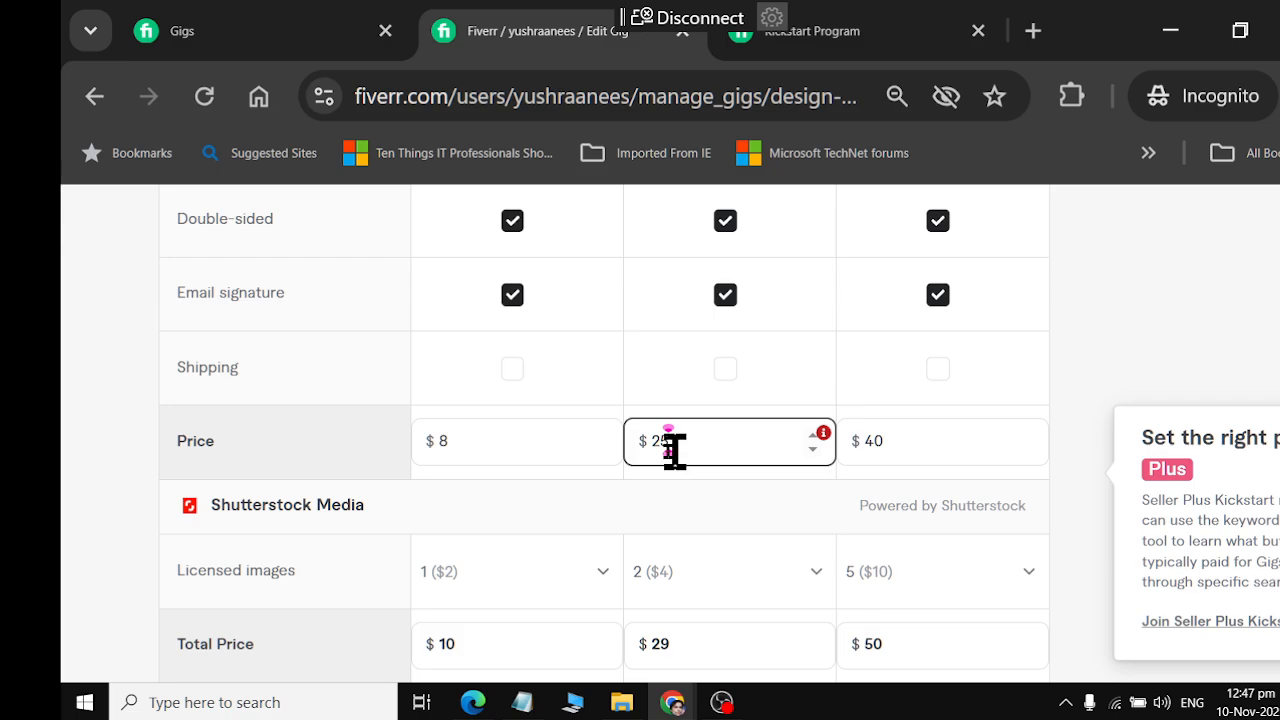
pyautogui.write('27')
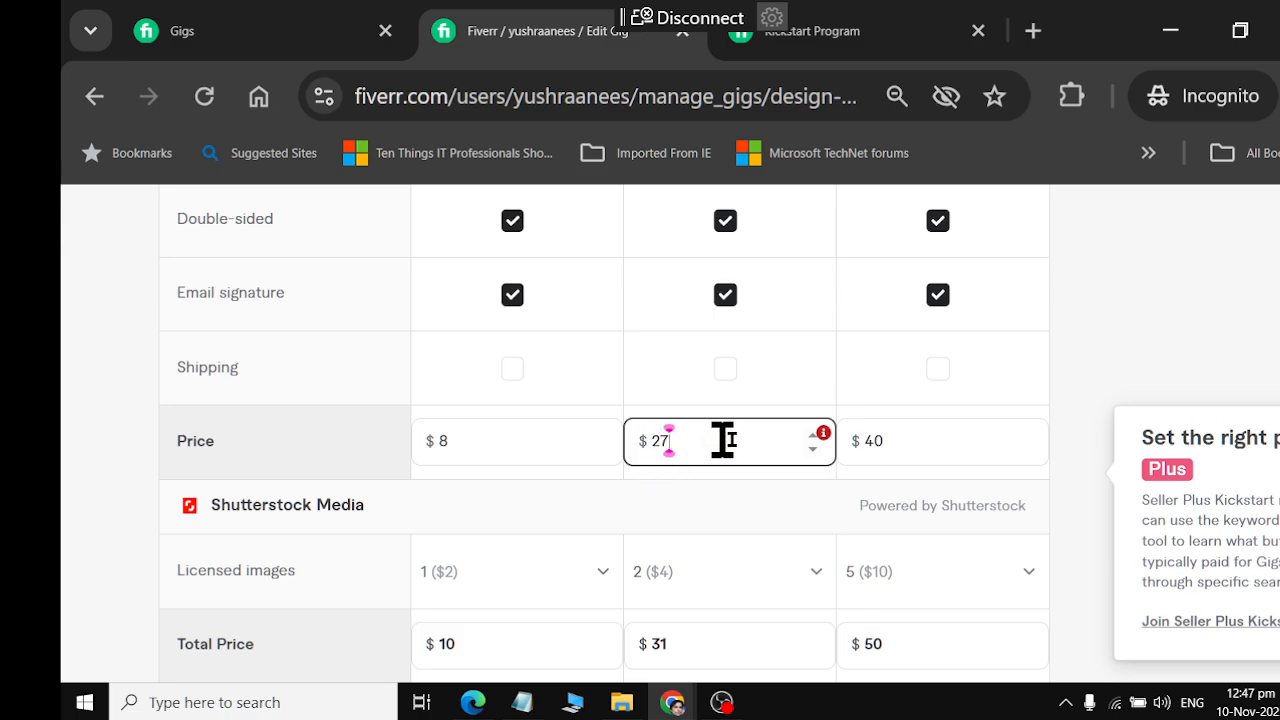
pyautogui.click(915, 455)
pyautogui.click(912, 442)
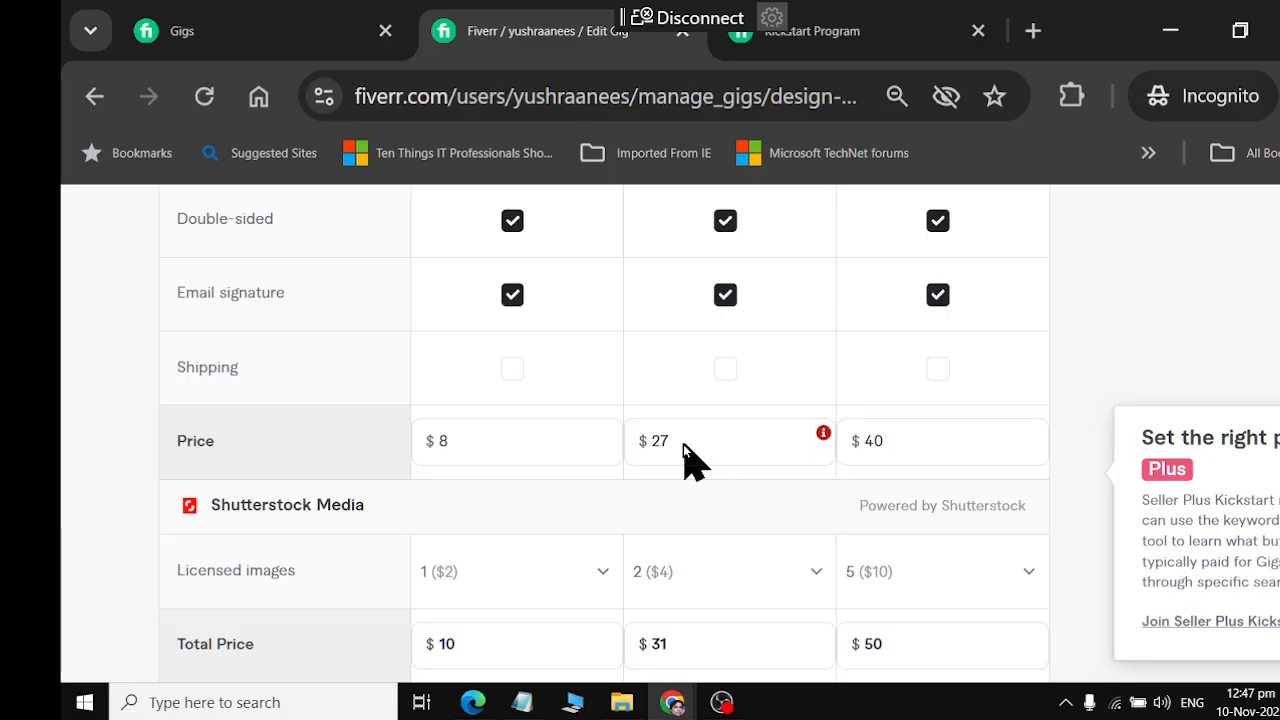
pyautogui.moveTo(828, 440)
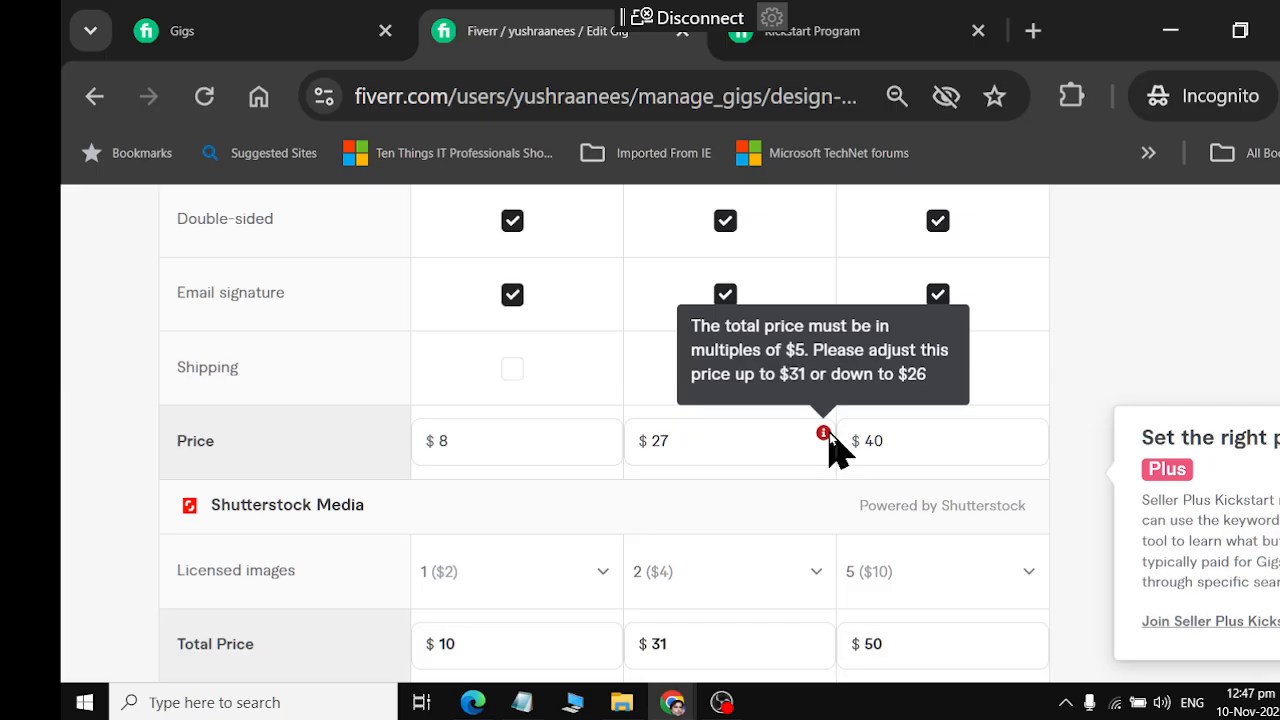
# Try a Standard package price of $30
pyautogui.moveTo(760, 449); pyautogui.dragTo(600, 463)
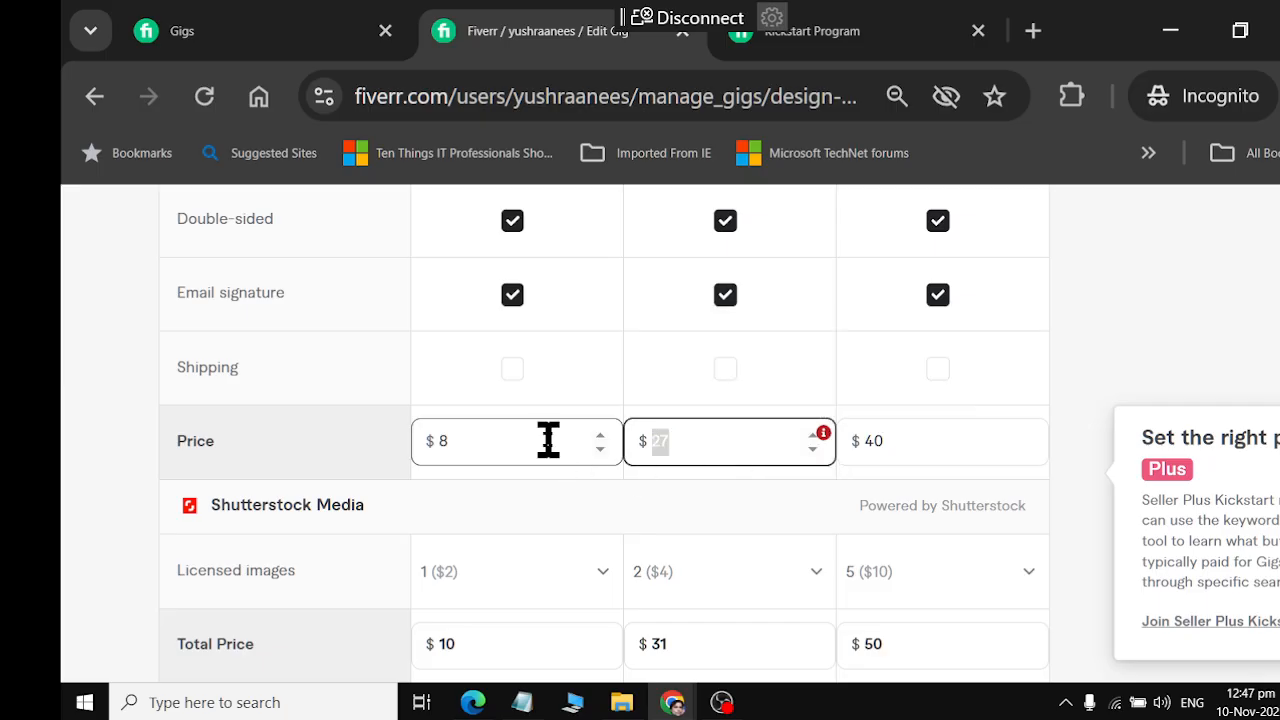
pyautogui.write('30')
pyautogui.click(905, 452)
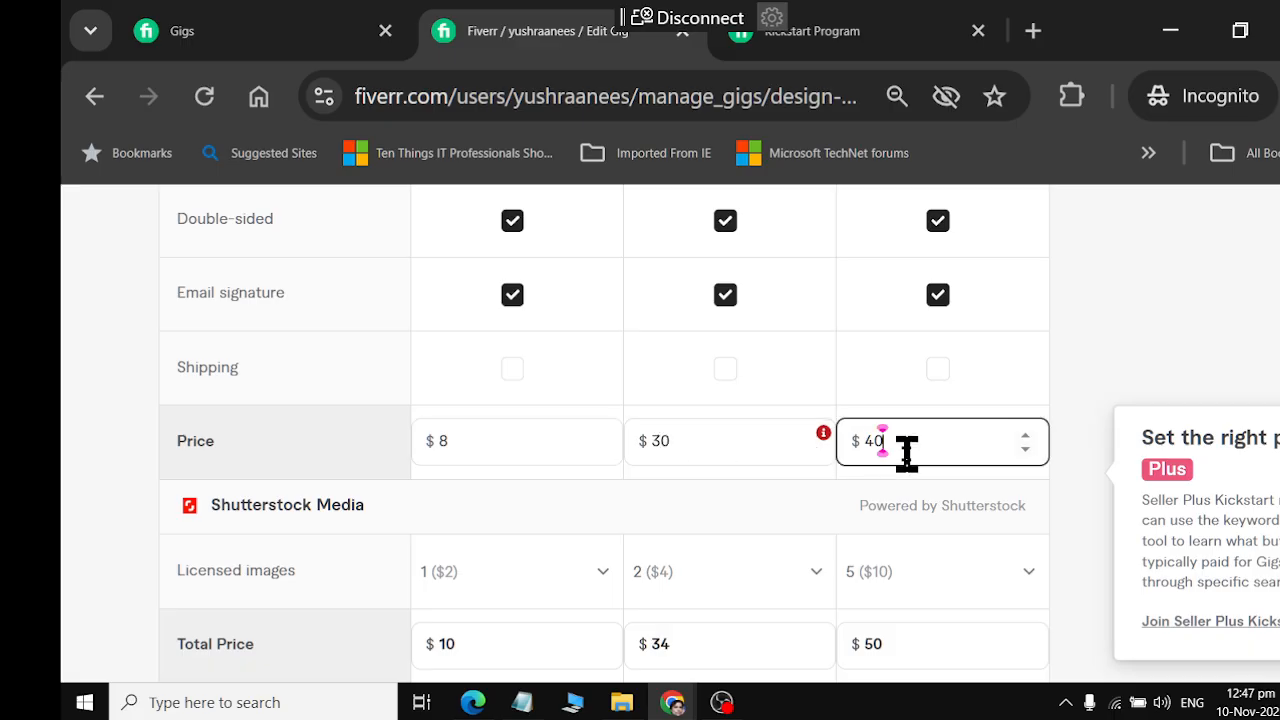
# Return the Standard package price to $20, keep Basic at $8, and check the Standard price requirement
pyautogui.moveTo(688, 437); pyautogui.dragTo(600, 464)
pyautogui.click(604, 464)
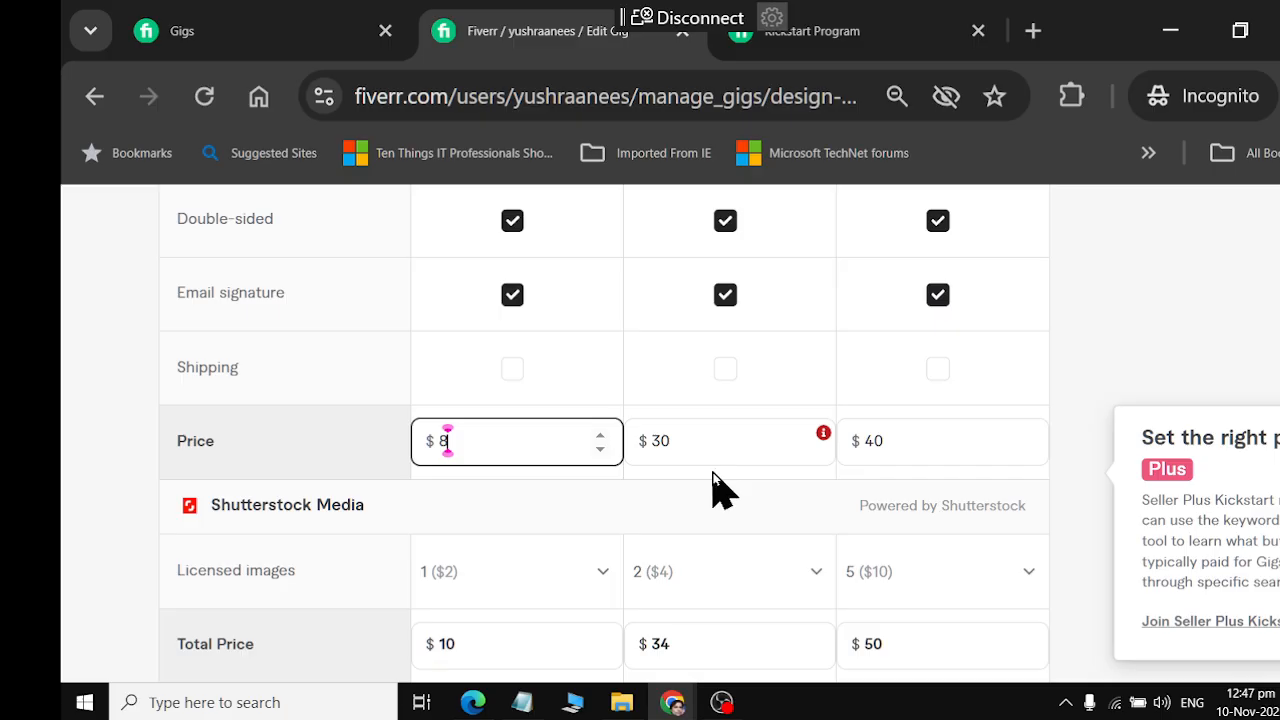
pyautogui.write('20')
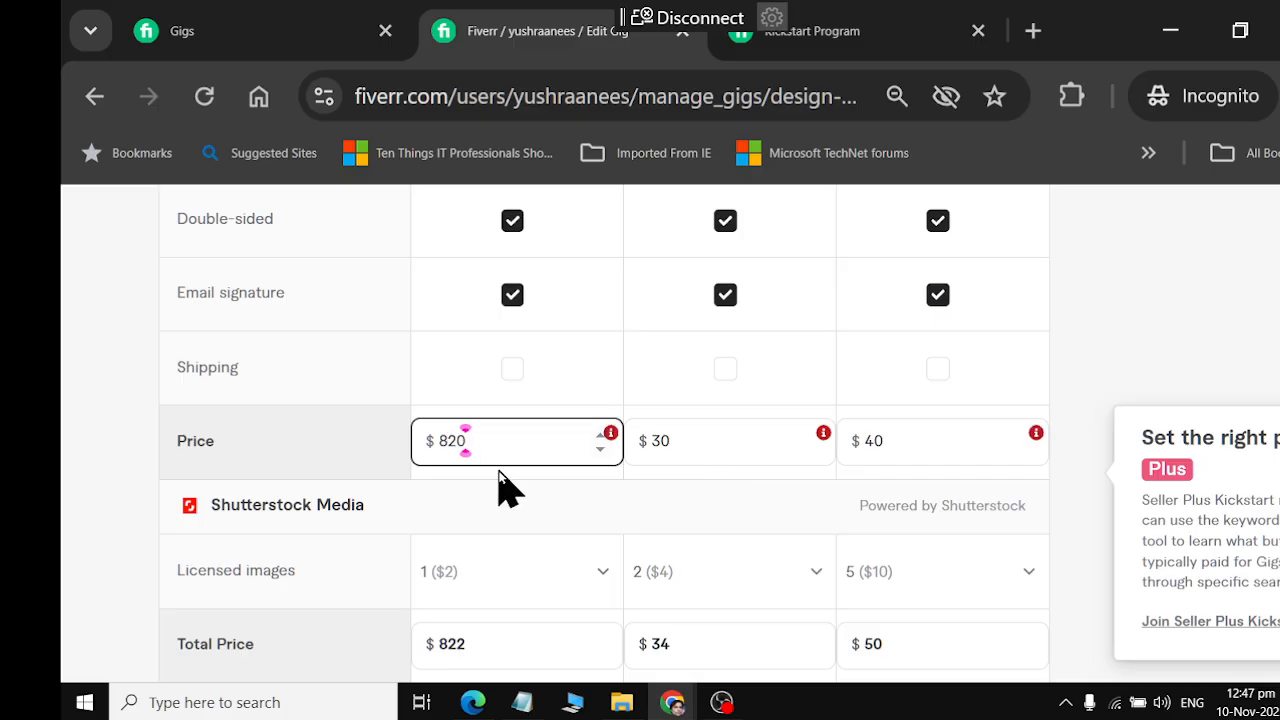
pyautogui.press('BackSpace')
pyautogui.press('BackSpace')
pyautogui.press('Tab')
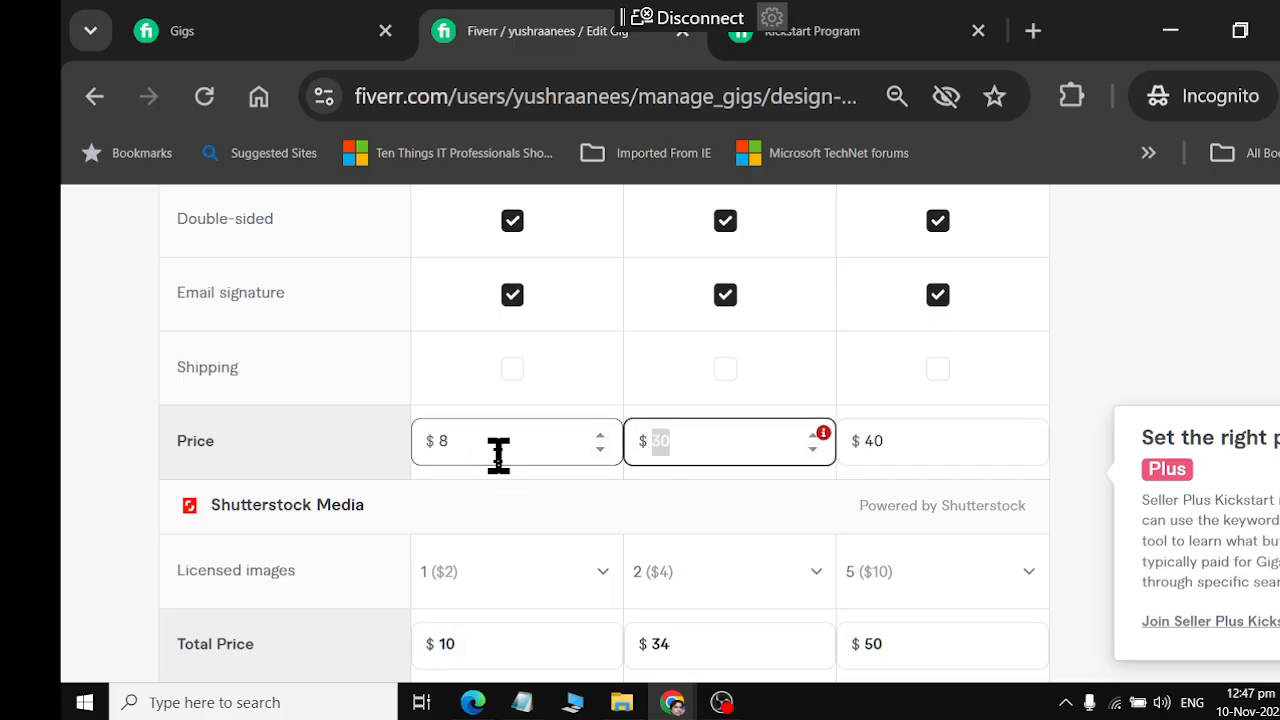
pyautogui.write('20')
pyautogui.press('Tab')
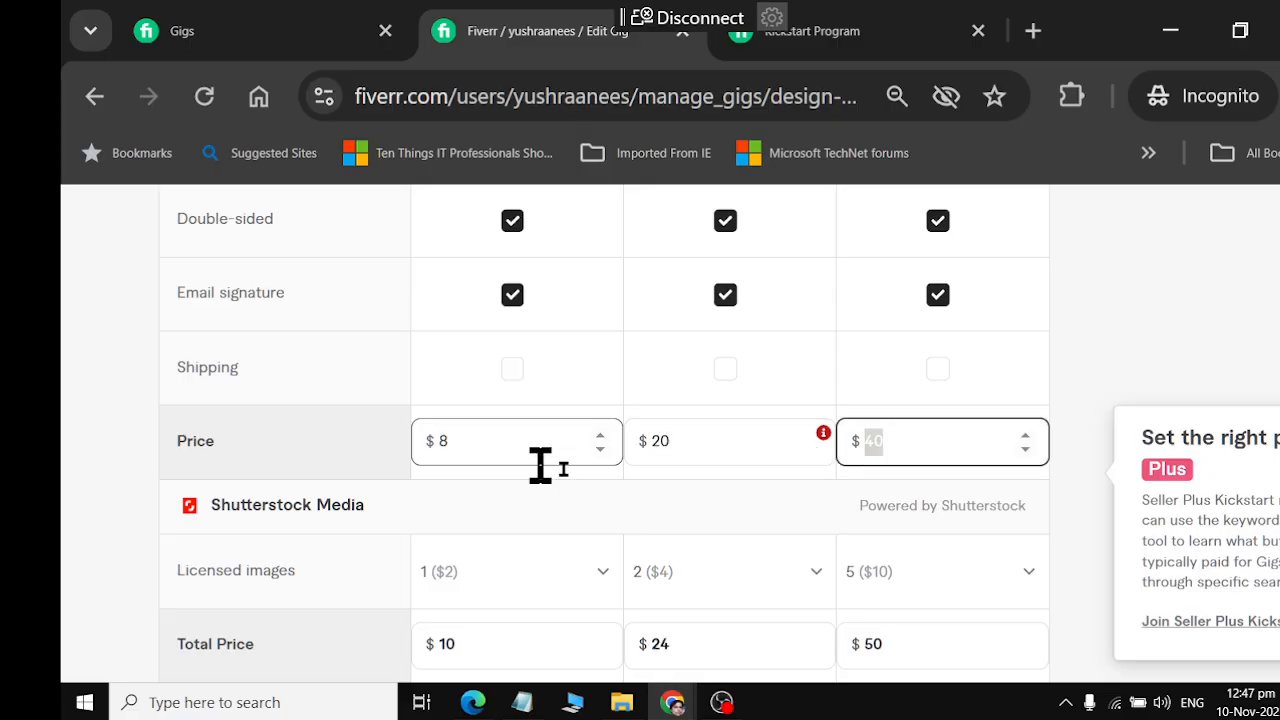
pyautogui.scroll(-2, 560, 470)
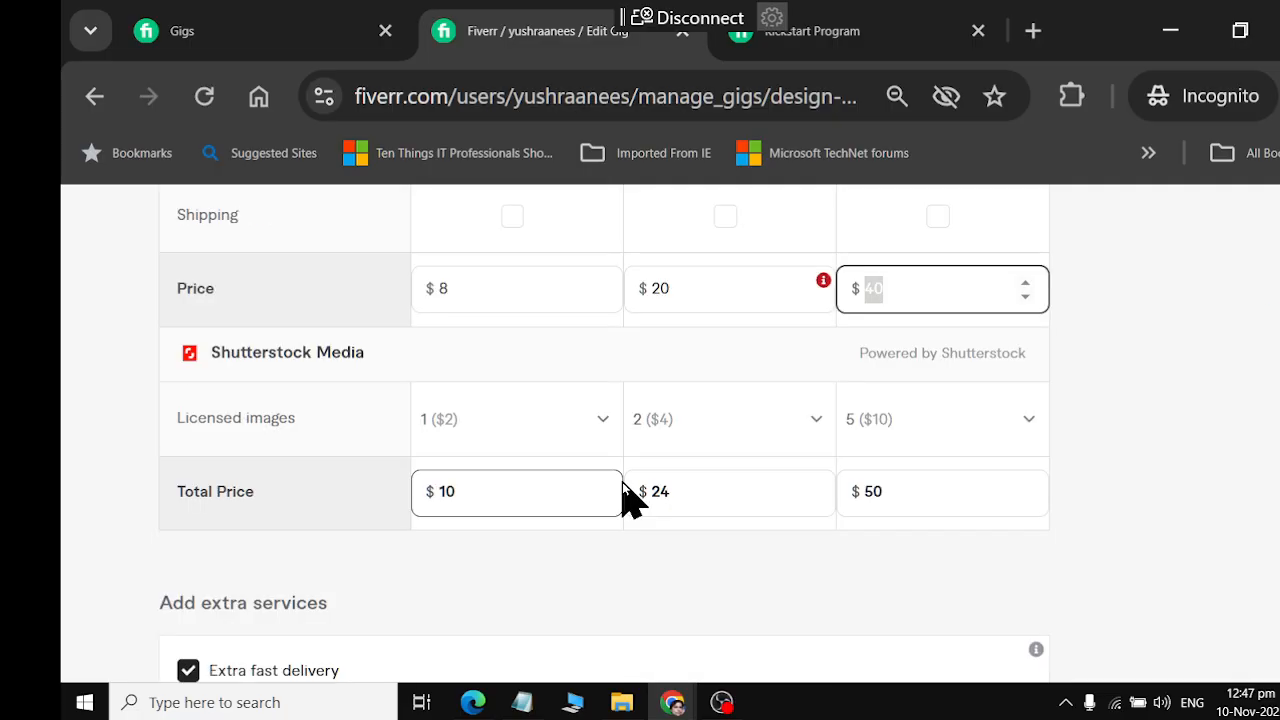
pyautogui.click(705, 508)
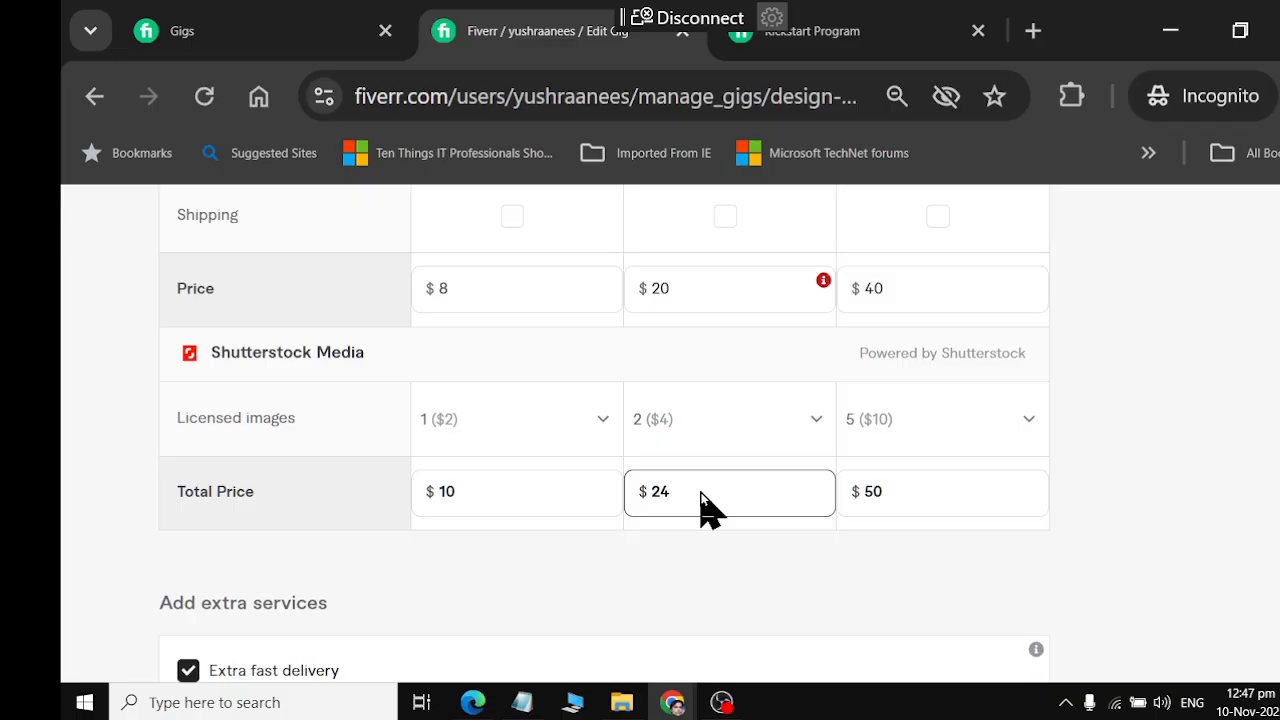
pyautogui.moveTo(823, 283)
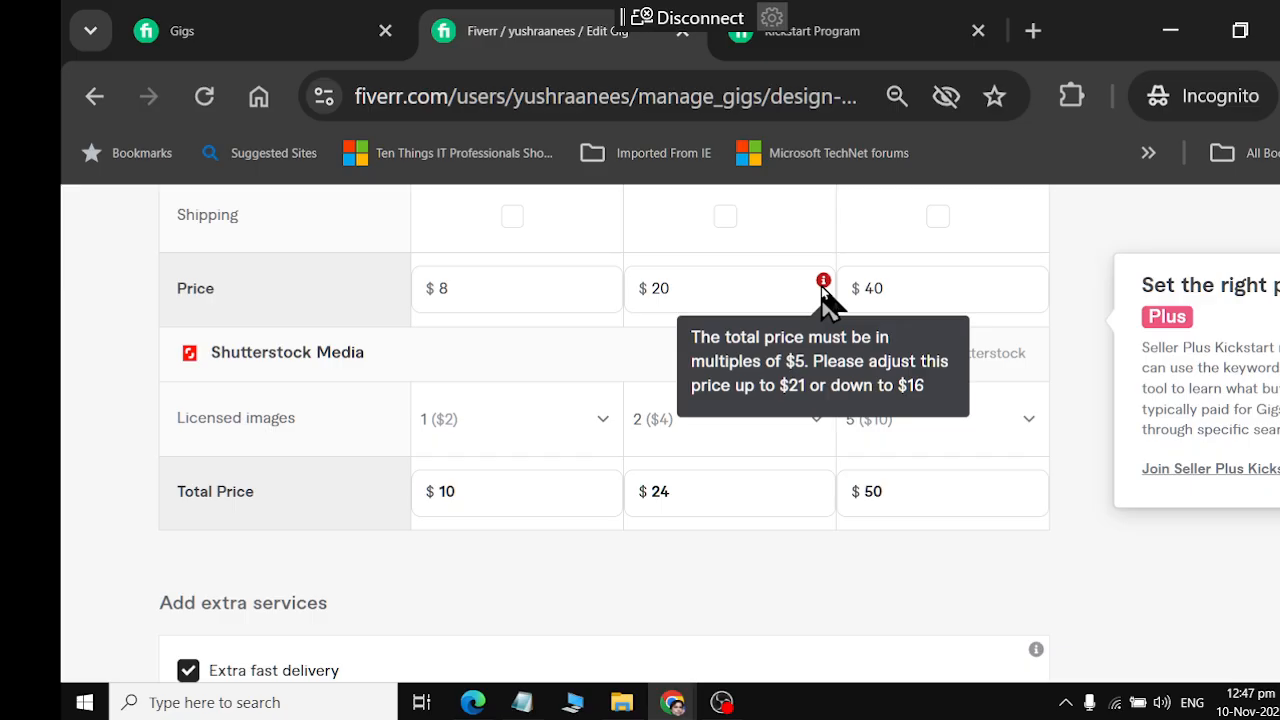
# Try a Standard package price of $18 and recheck its pricing requirement
pyautogui.doubleClick(728, 291)
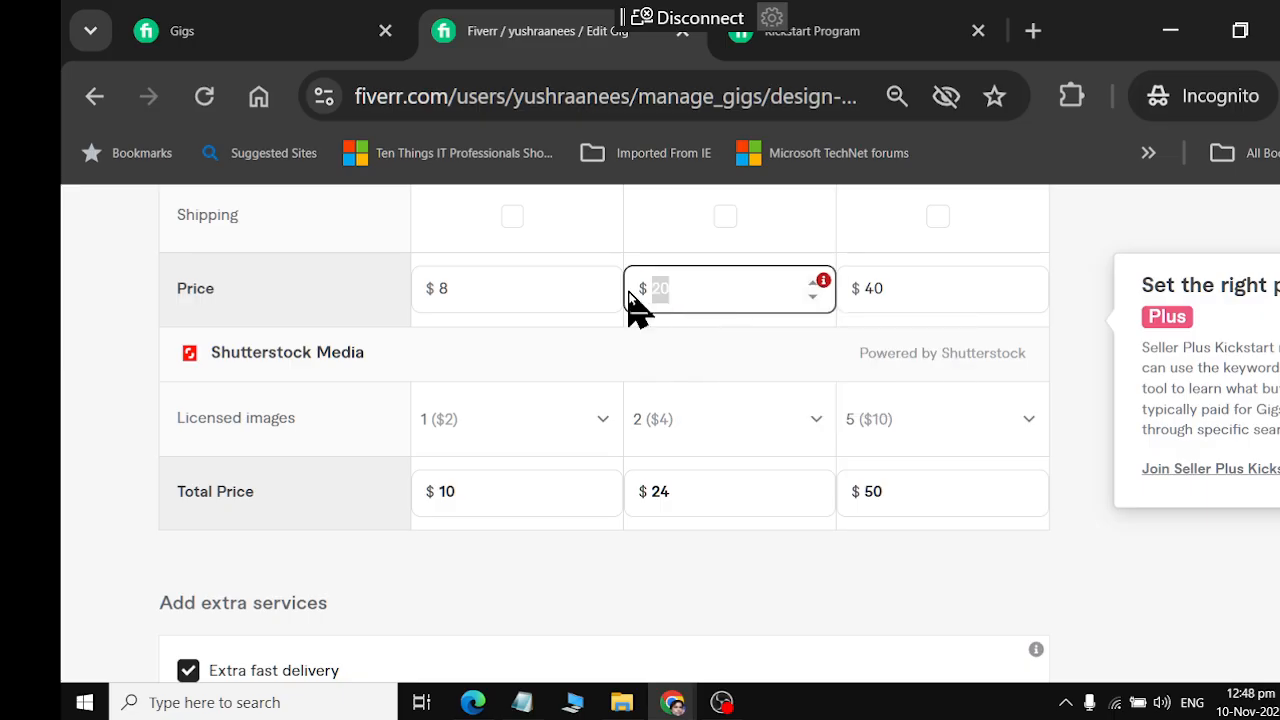
pyautogui.click(882, 302)
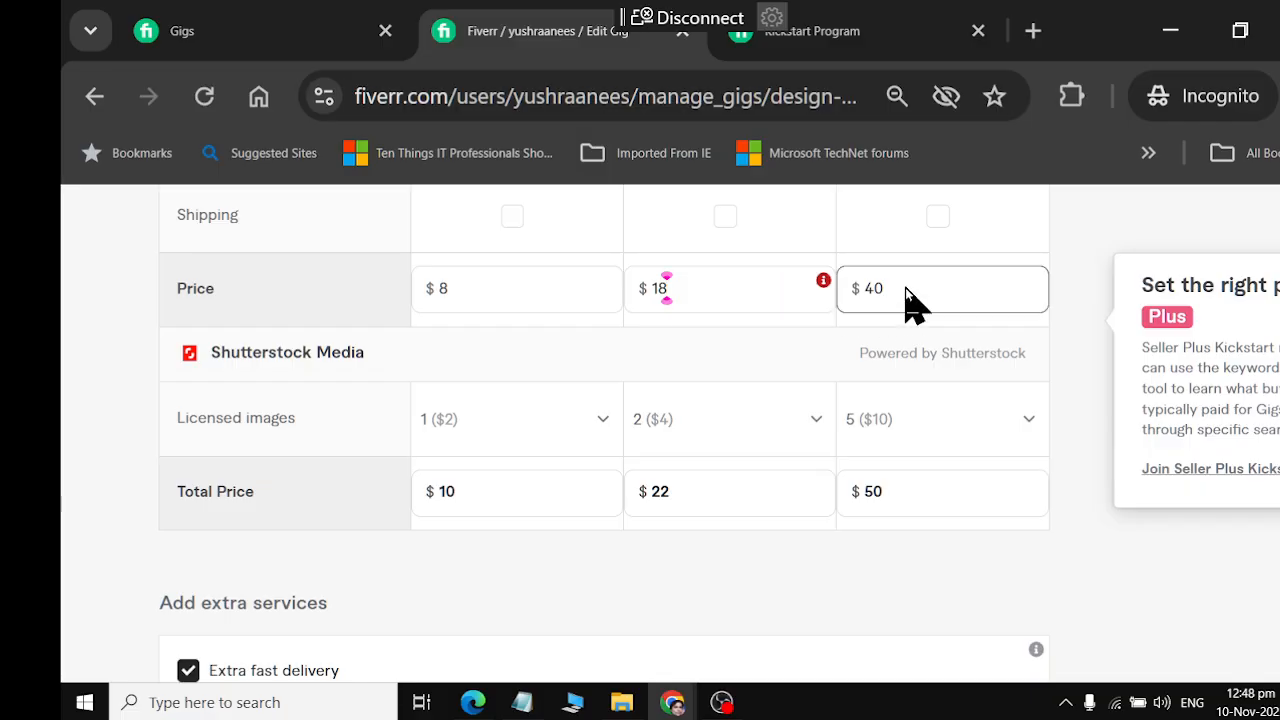
pyautogui.click(905, 290)
pyautogui.moveTo(827, 284)
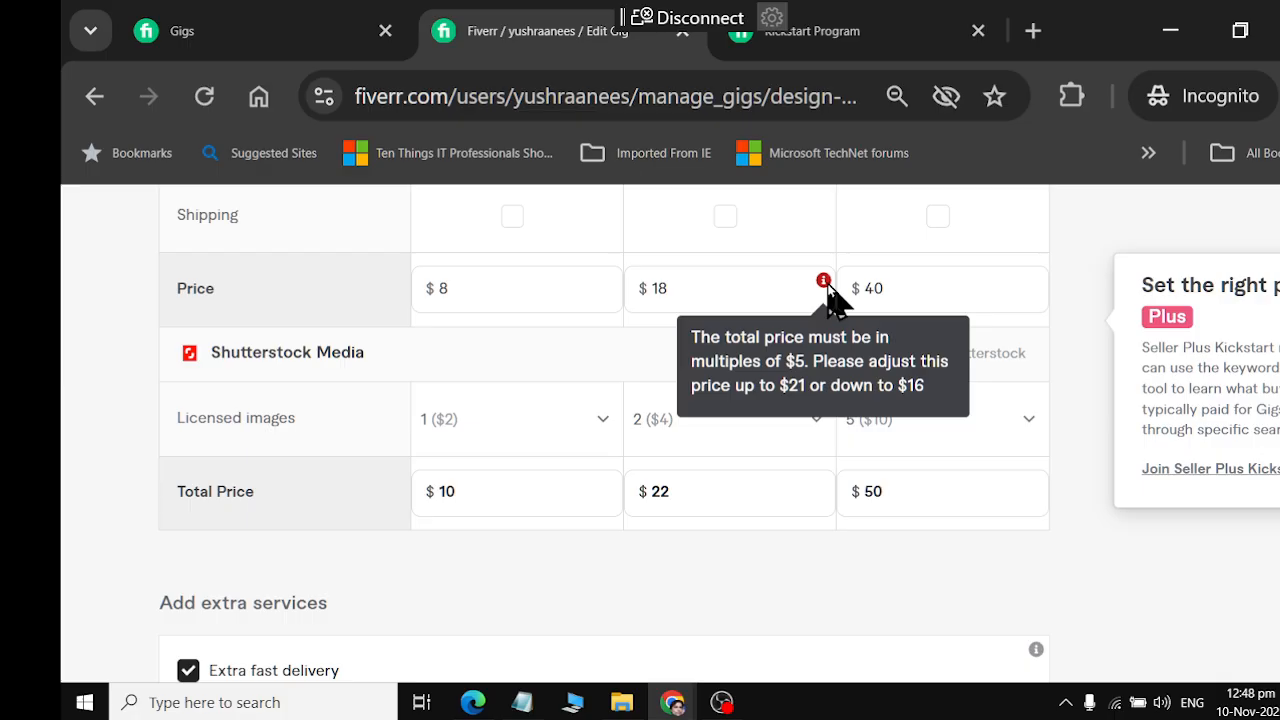
# Set the Standard package price to $15
pyautogui.moveTo(688, 290); pyautogui.dragTo(623, 290)
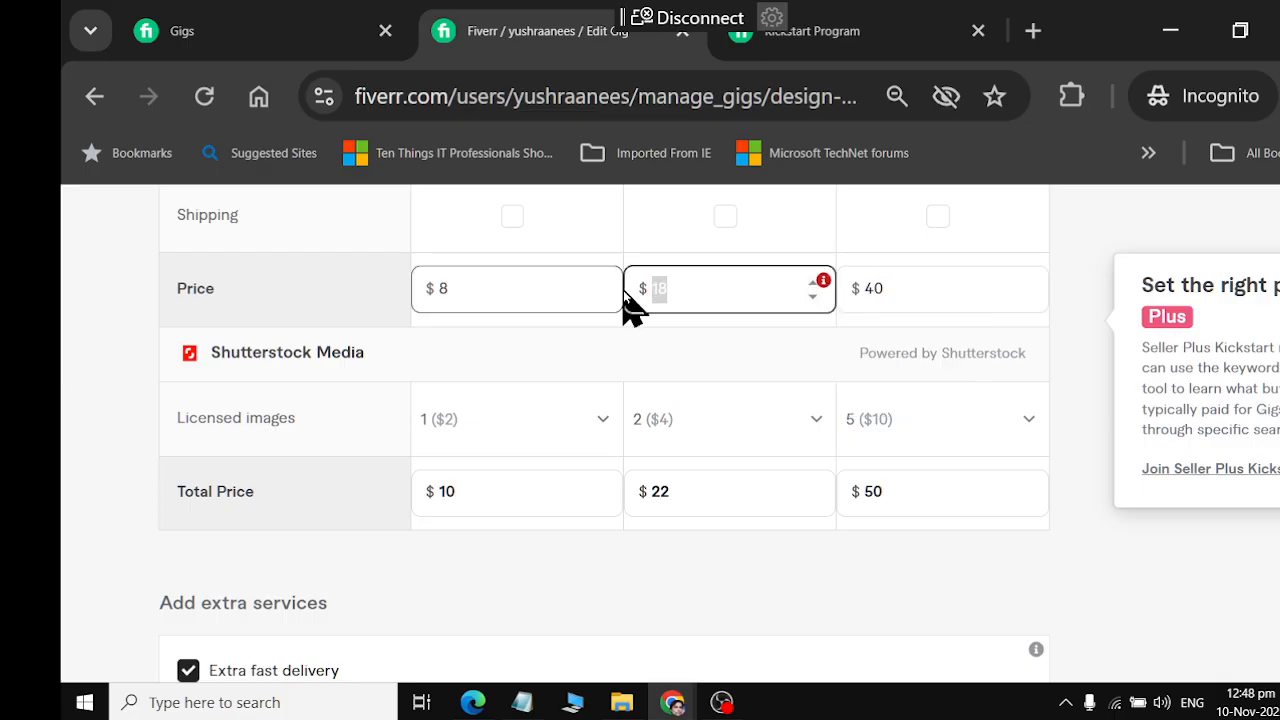
pyautogui.write('15')
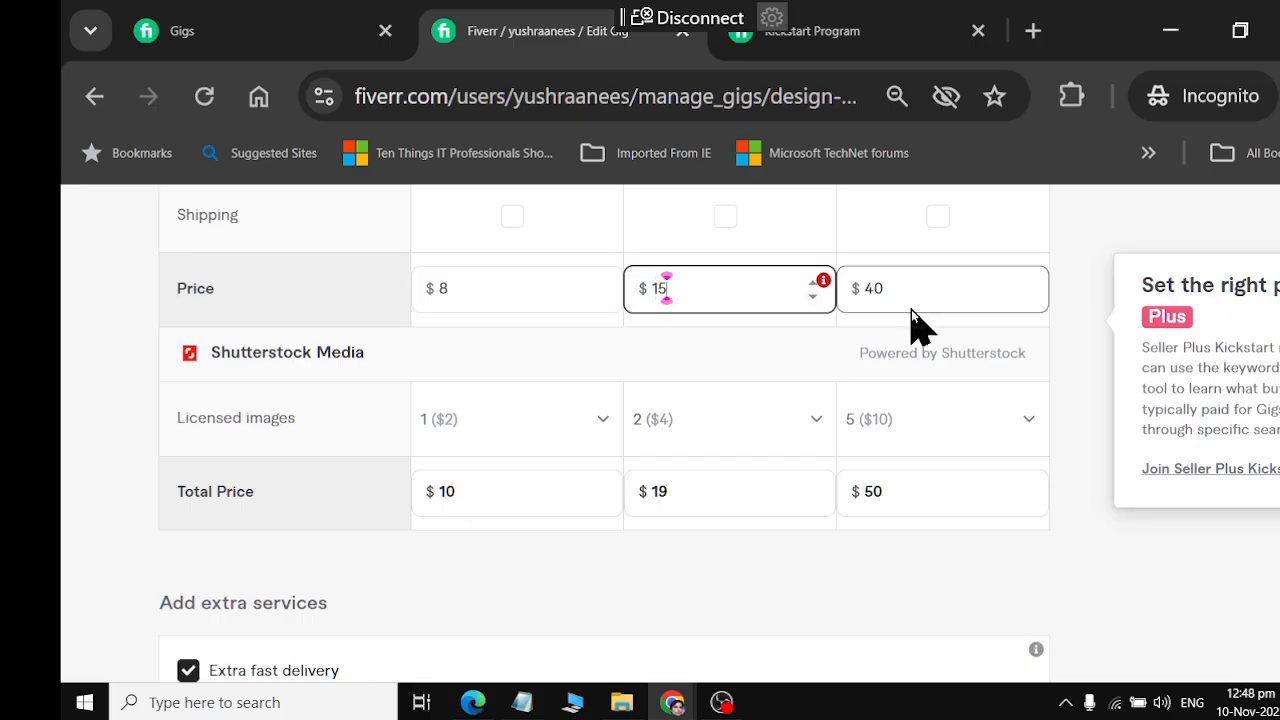
pyautogui.click(918, 286)
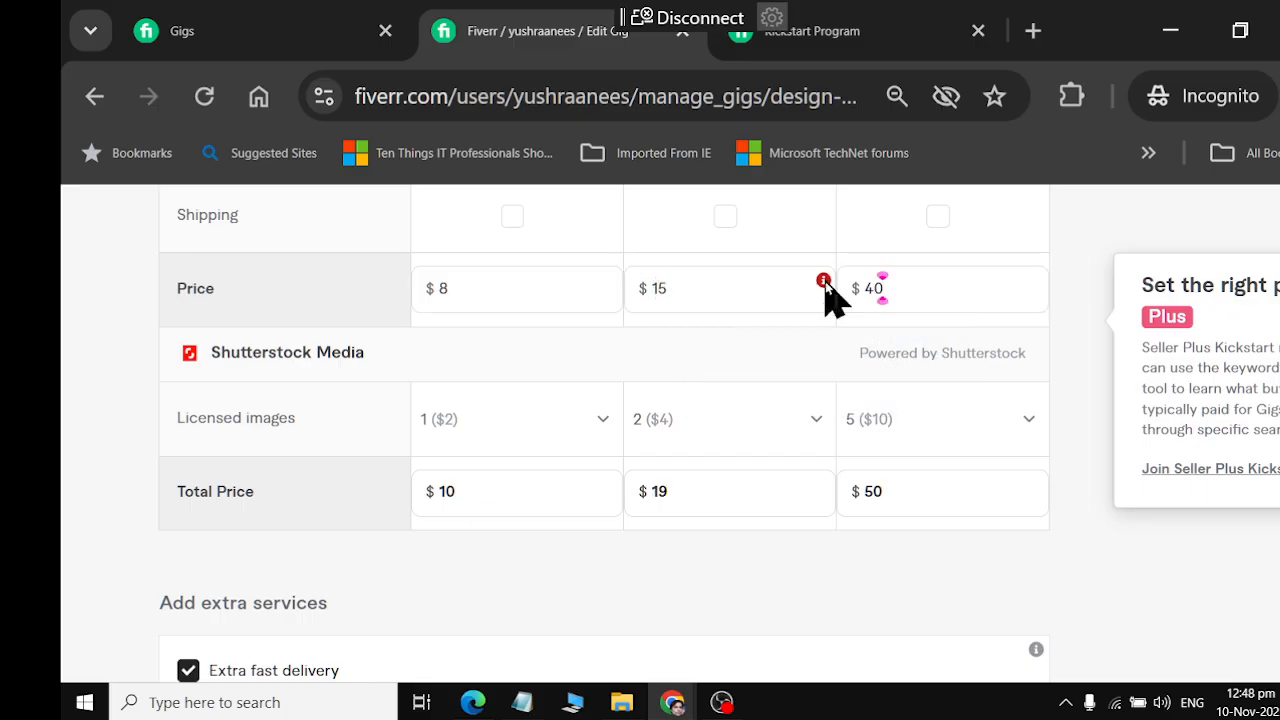
# Check the pricing requirement on the Standard package price
pyautogui.moveTo(825, 282)
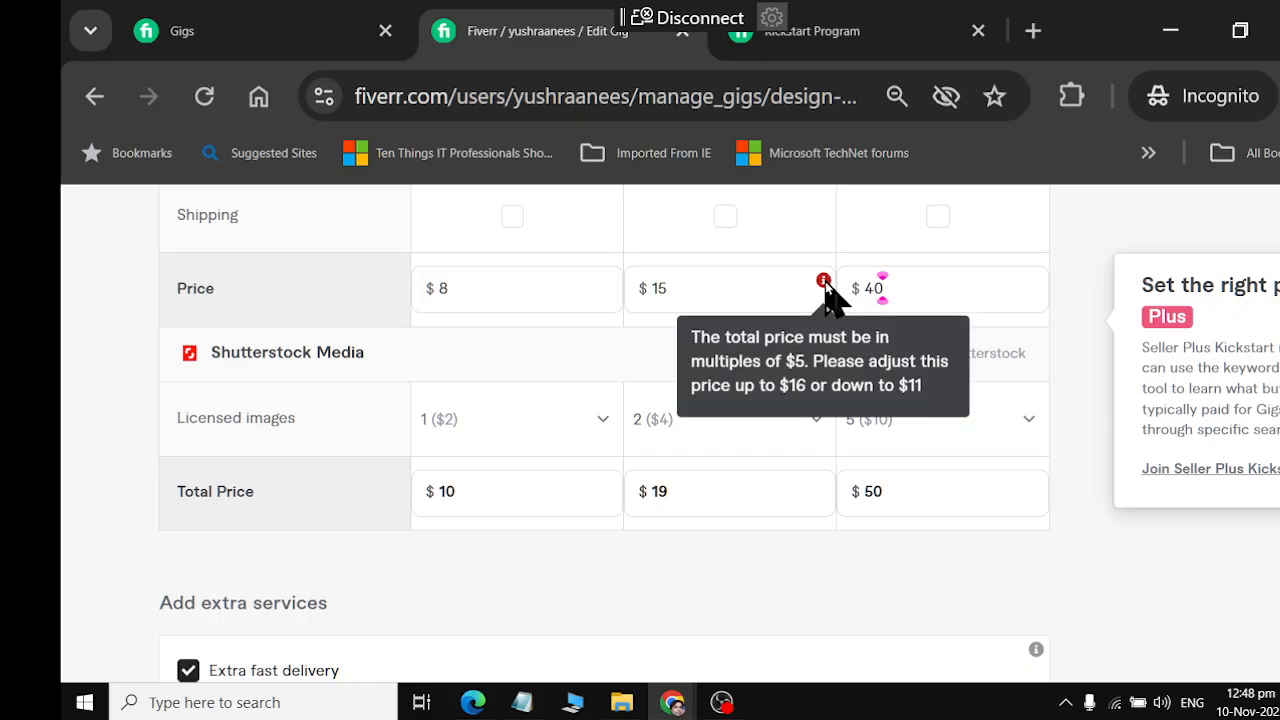
pyautogui.scroll(3, 737, 386)
pyautogui.scroll(-5, 749, 400)
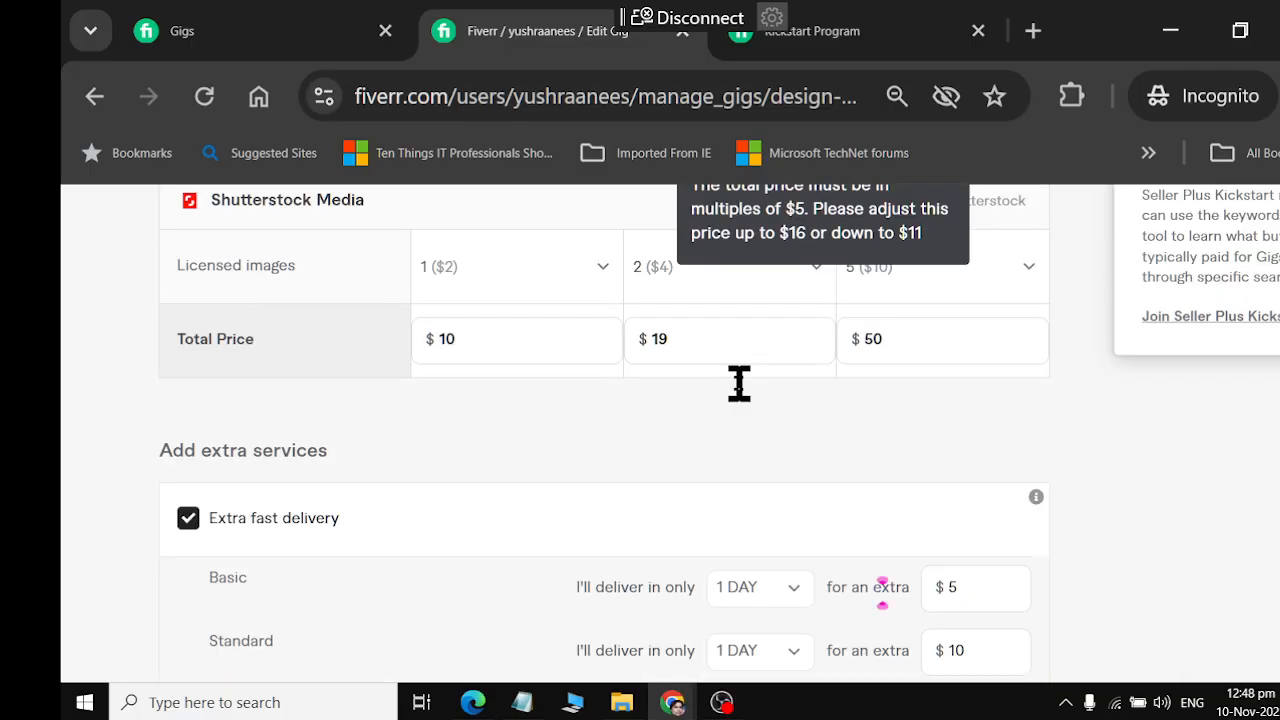
# Price the Additional Revision extra at $5 with 1 additional day
pyautogui.scroll(-3, 785, 463)
pyautogui.click(800, 486)
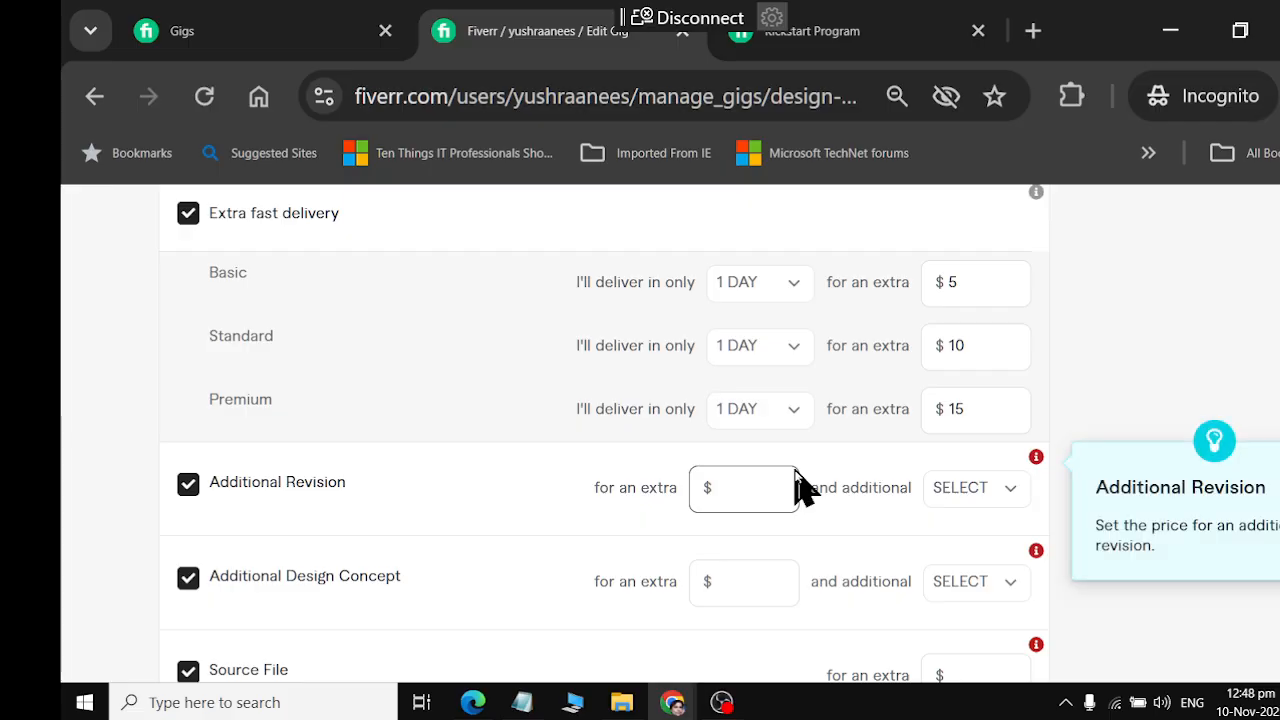
pyautogui.scroll(-2, 798, 482)
pyautogui.write('5')
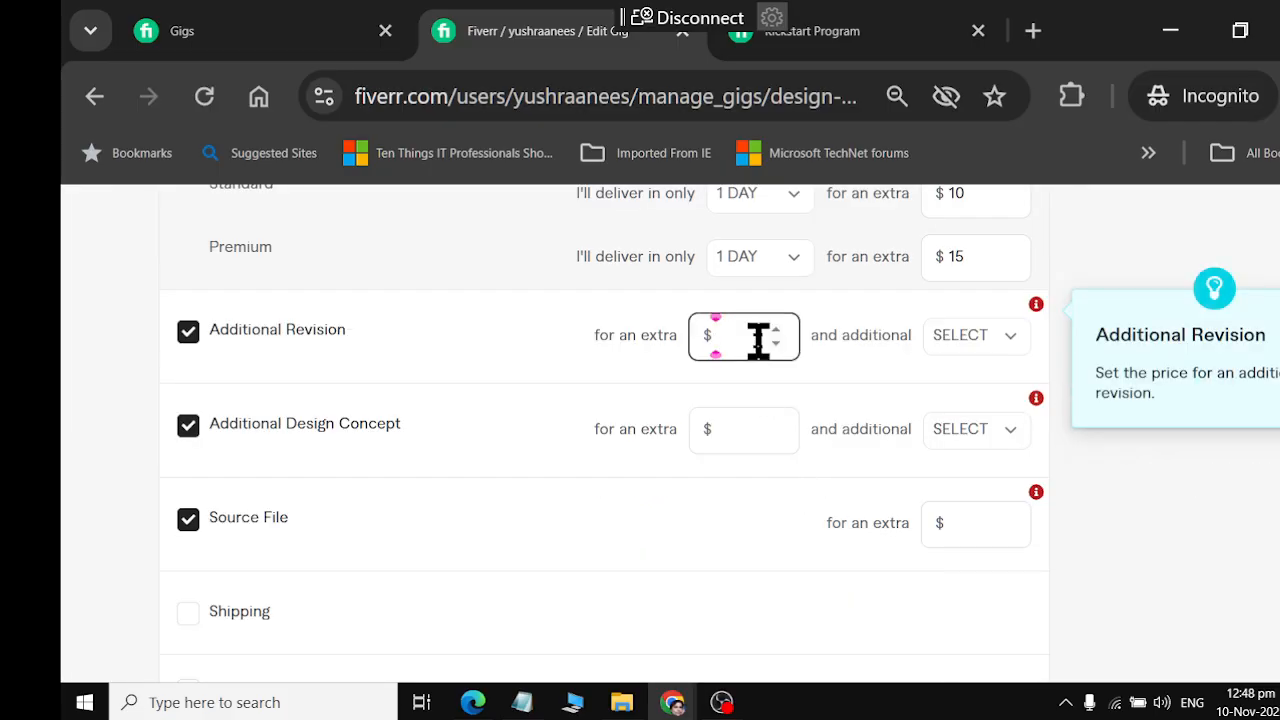
pyautogui.click(970, 336)
pyautogui.click(1000, 456)
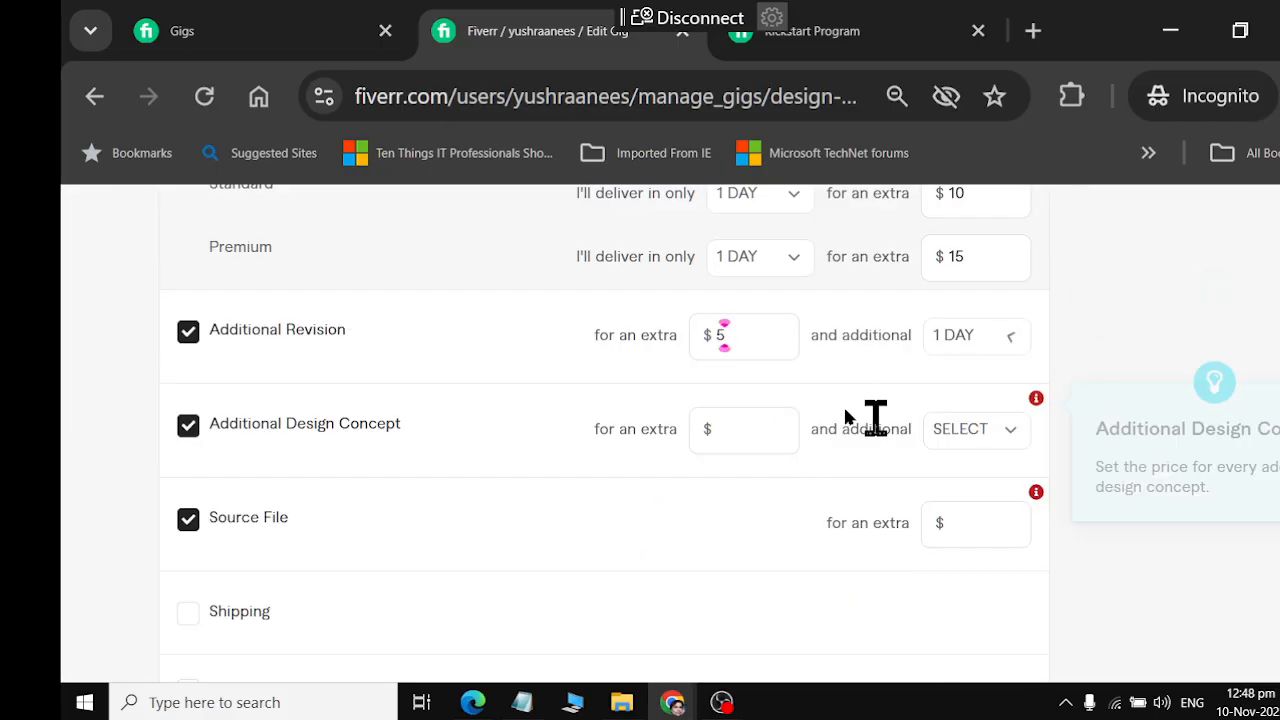
# Price the Additional Design Concept extra at $5 with 1 additional day, and the Source File extra at $10
pyautogui.click(726, 430)
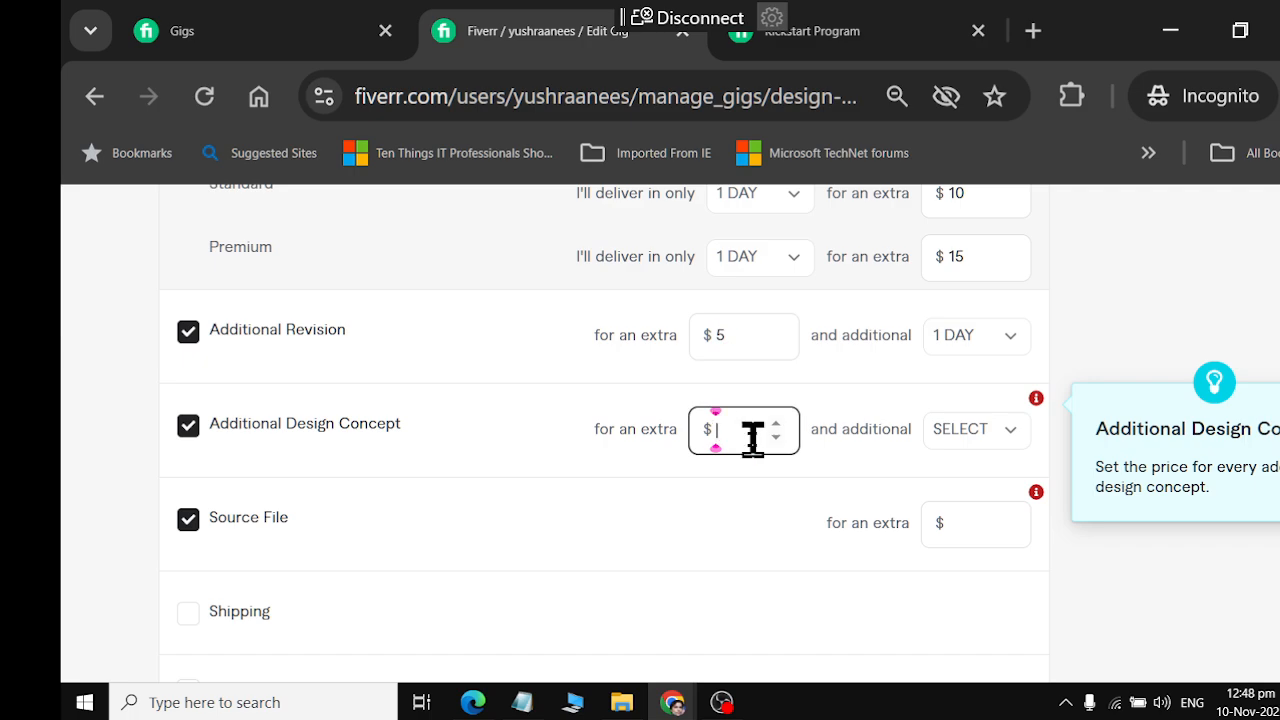
pyautogui.write('5')
pyautogui.click(950, 438)
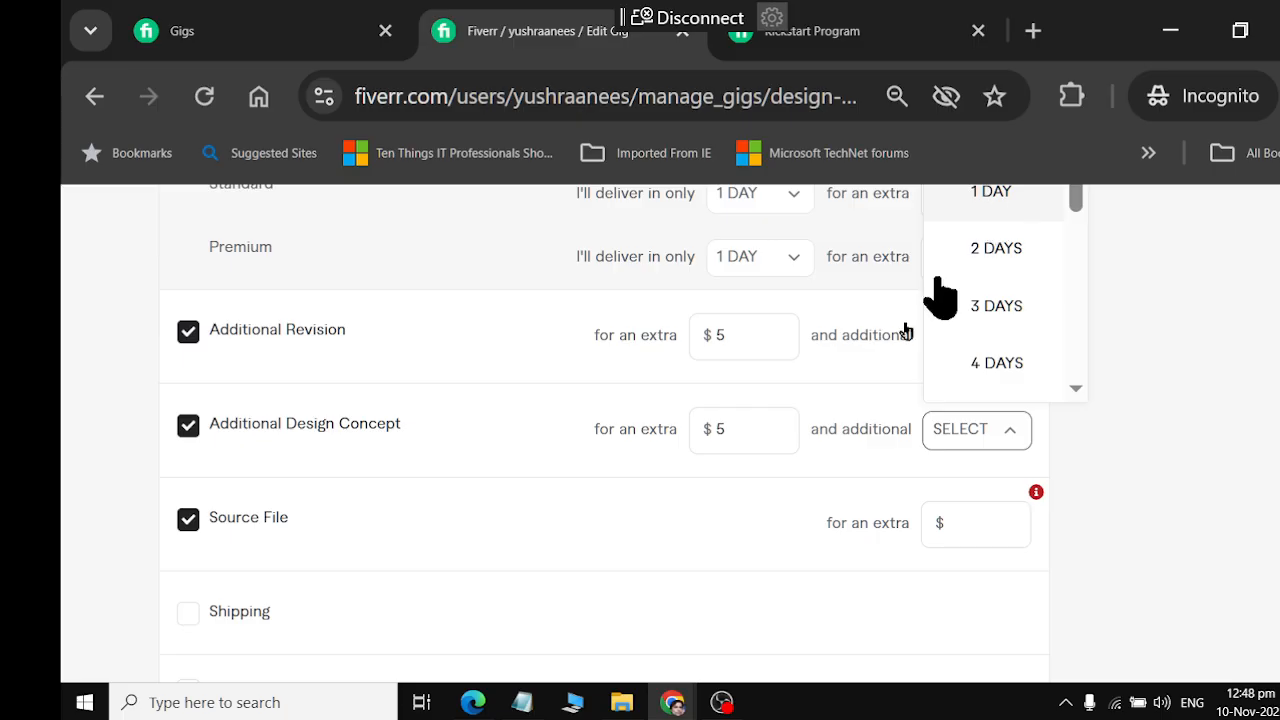
pyautogui.click(990, 193)
pyautogui.click(1010, 532)
pyautogui.write('10')
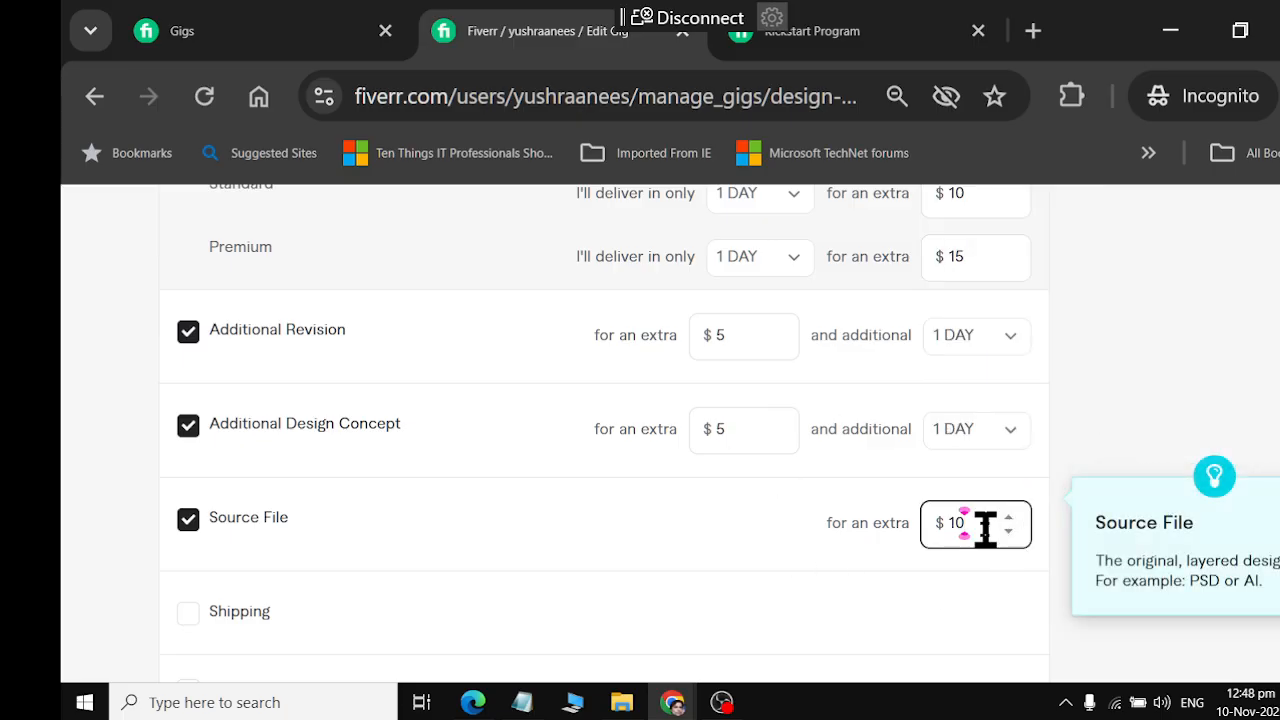
# Review the package descriptions, delivery times, revisions, included options and prices across all three packages
pyautogui.scroll(-1, 997, 583)
pyautogui.scroll(2, 997, 583)
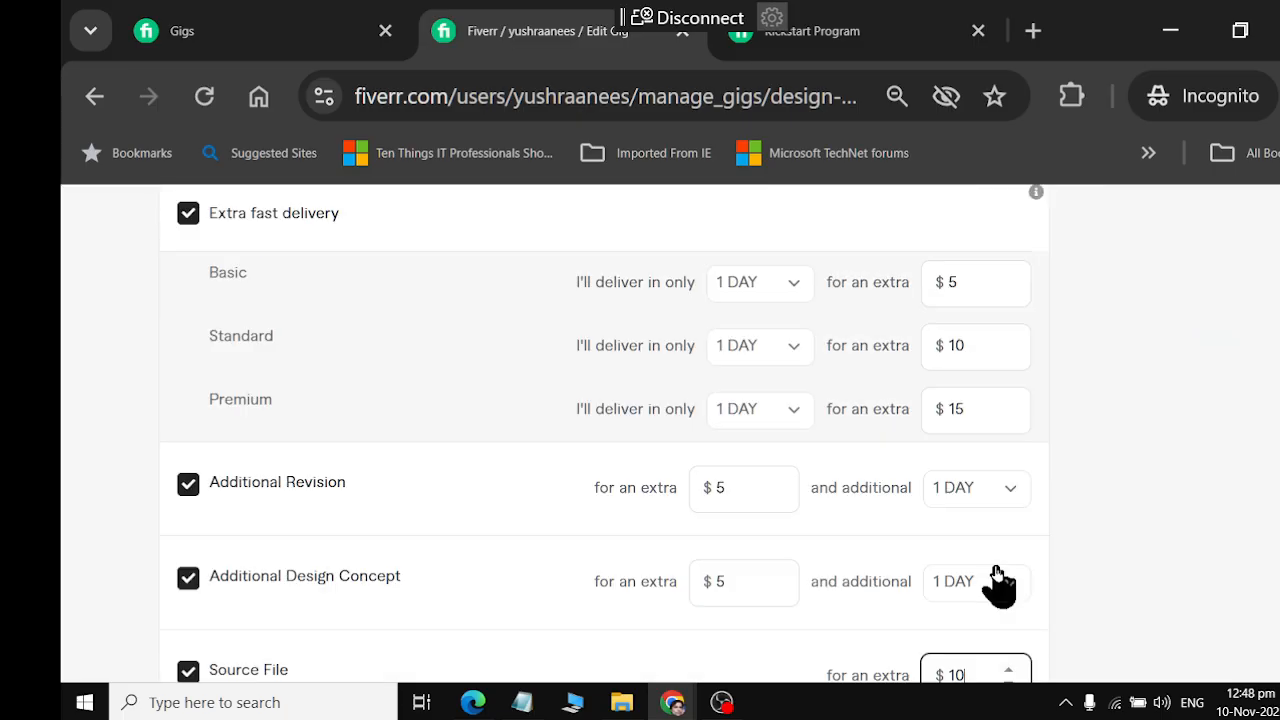
pyautogui.scroll(5, 997, 583)
pyautogui.scroll(2, 980, 560)
pyautogui.click(751, 440)
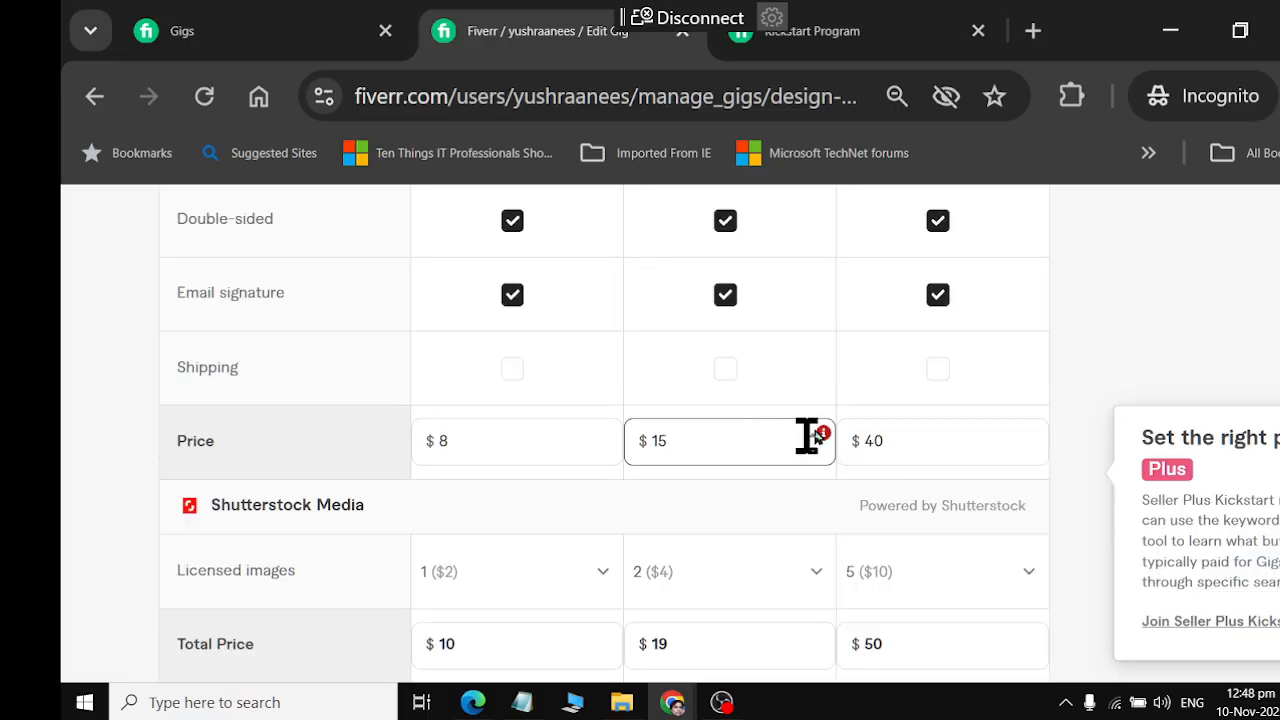
pyautogui.scroll(4, 837, 443)
pyautogui.scroll(1, 848, 448)
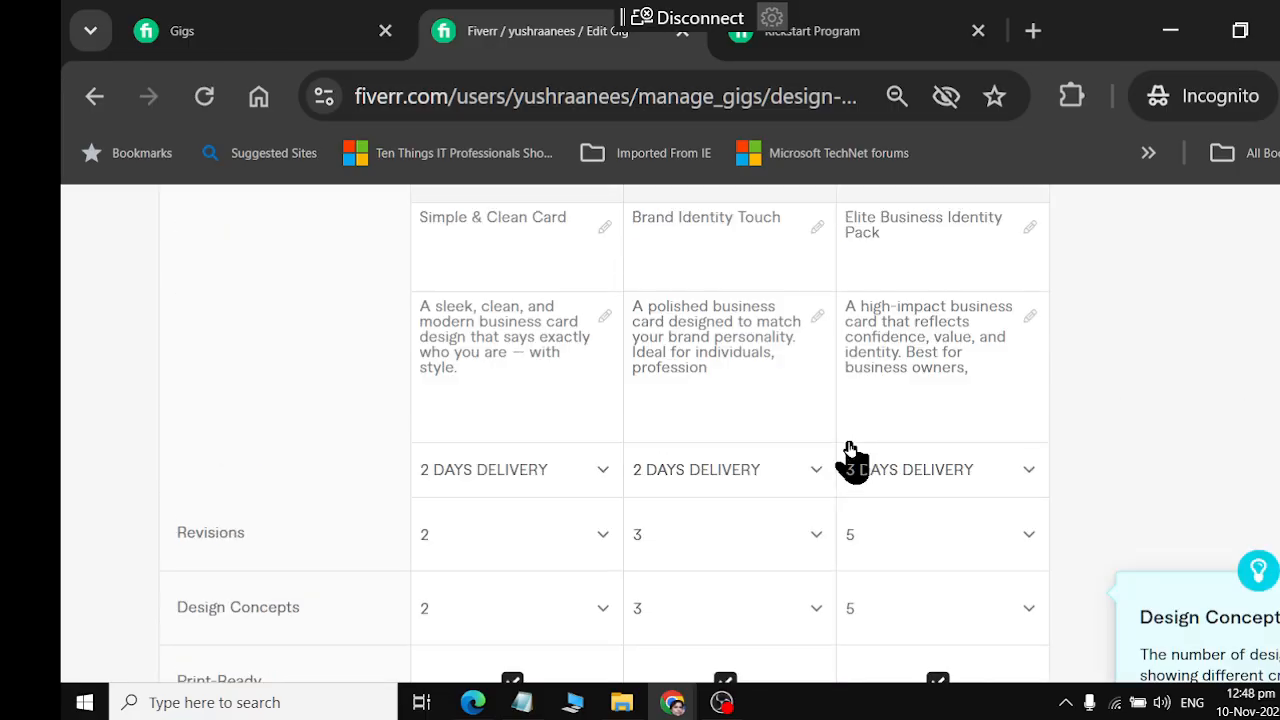
pyautogui.scroll(2, 849, 446)
pyautogui.scroll(-4, 849, 443)
pyautogui.scroll(1, 849, 443)
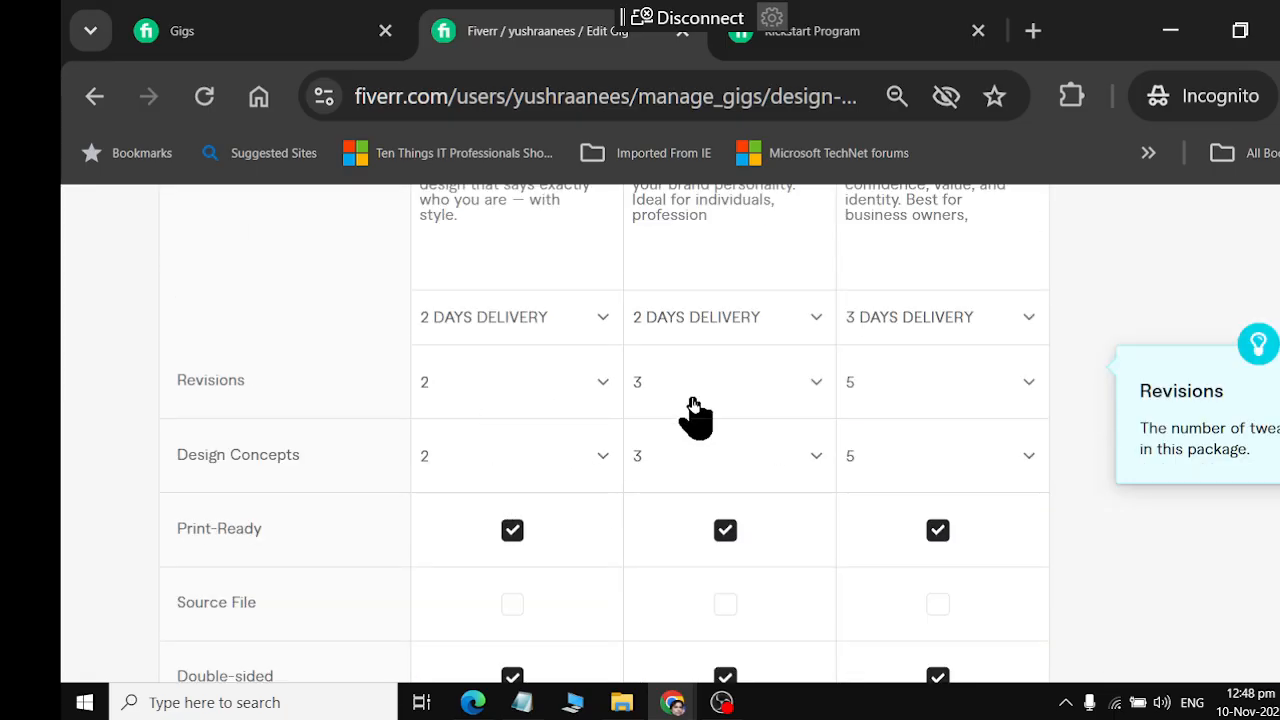
pyautogui.scroll(-5, 703, 480)
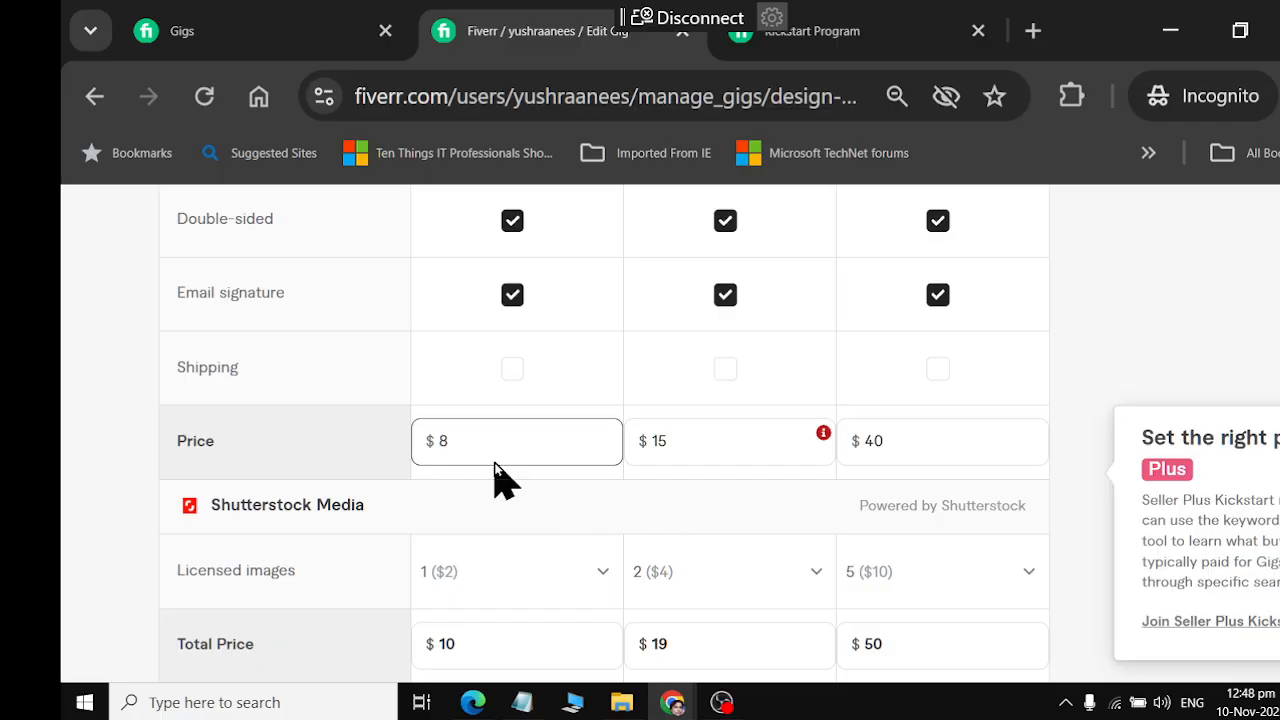
pyautogui.moveTo(493, 454); pyautogui.dragTo(376, 444)
pyautogui.click(376, 444)
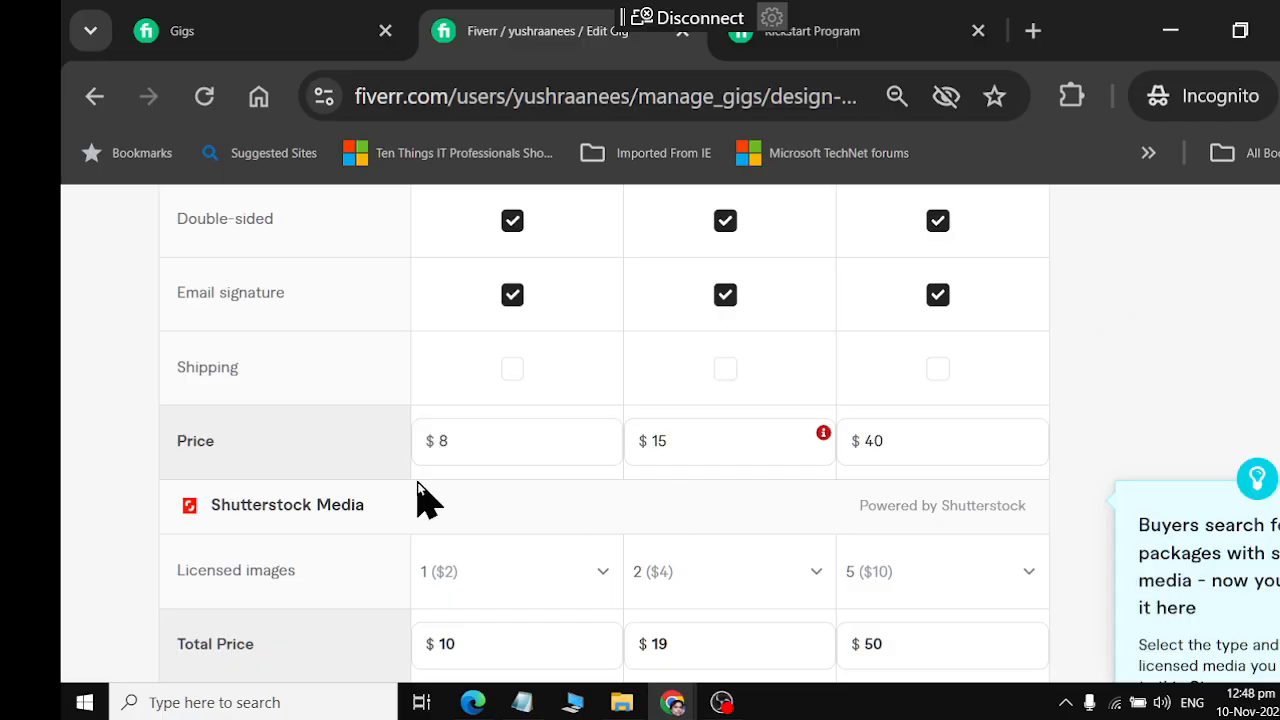
pyautogui.scroll(3, 674, 382)
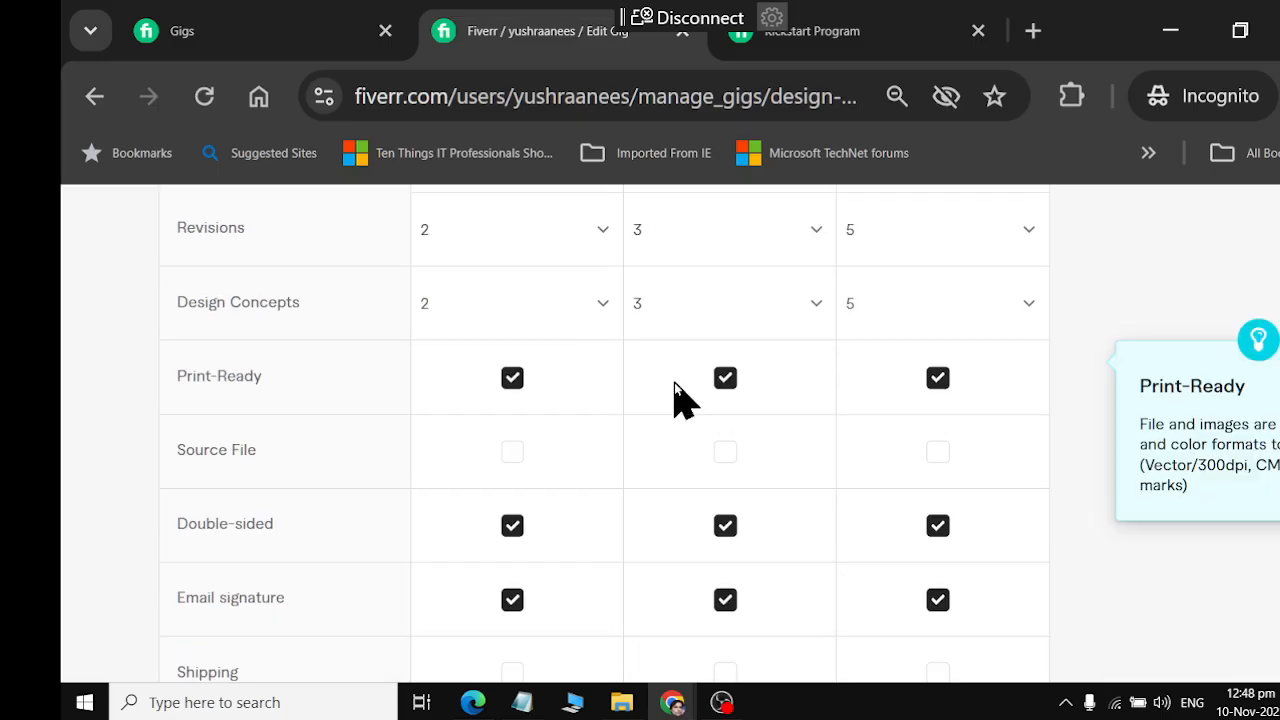
pyautogui.scroll(2, 674, 382)
pyautogui.scroll(-3, 674, 382)
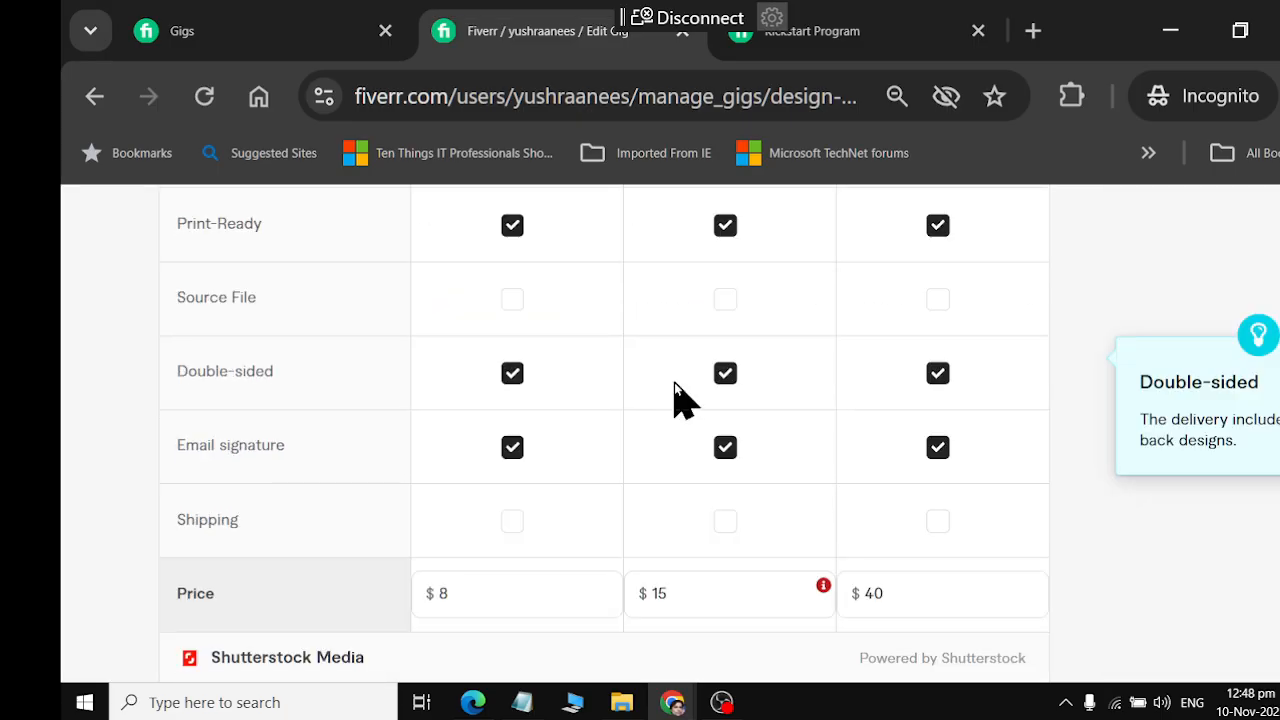
# Remove Email signature from the Basic package and try a Basic price of $5
pyautogui.click(512, 447)
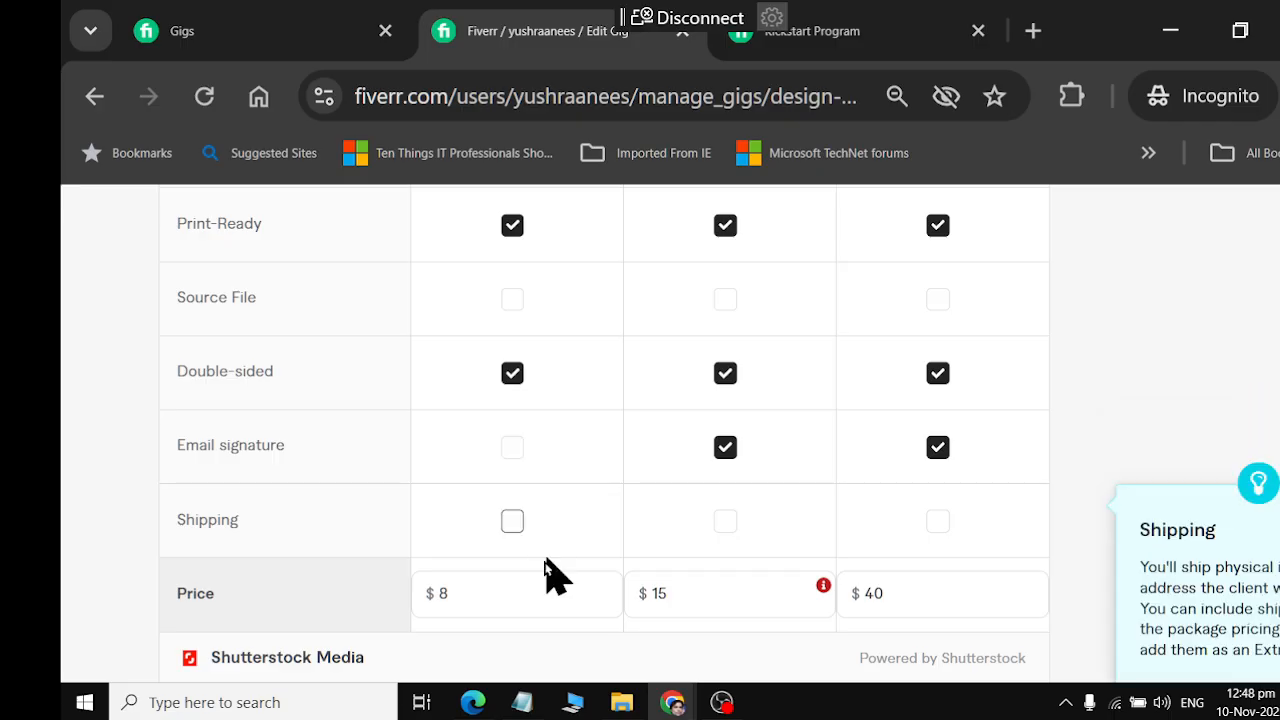
pyautogui.moveTo(500, 597); pyautogui.dragTo(408, 611)
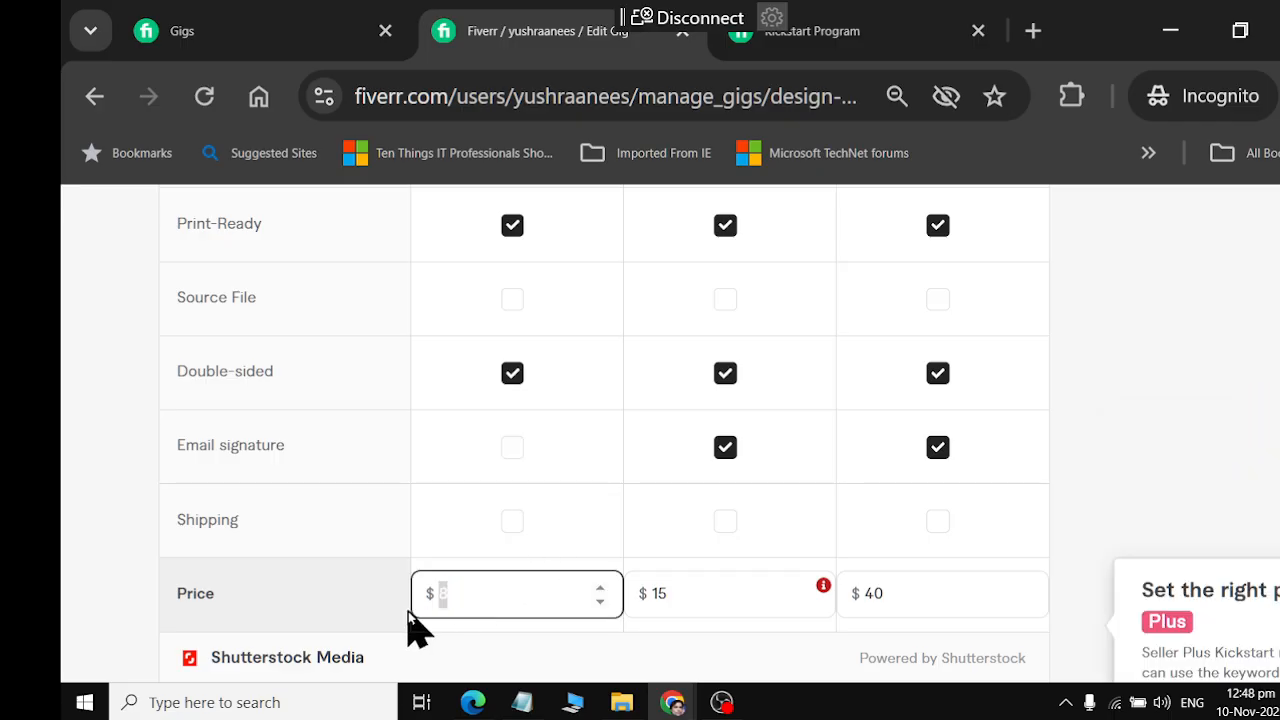
pyautogui.write('5')
pyautogui.click(766, 594)
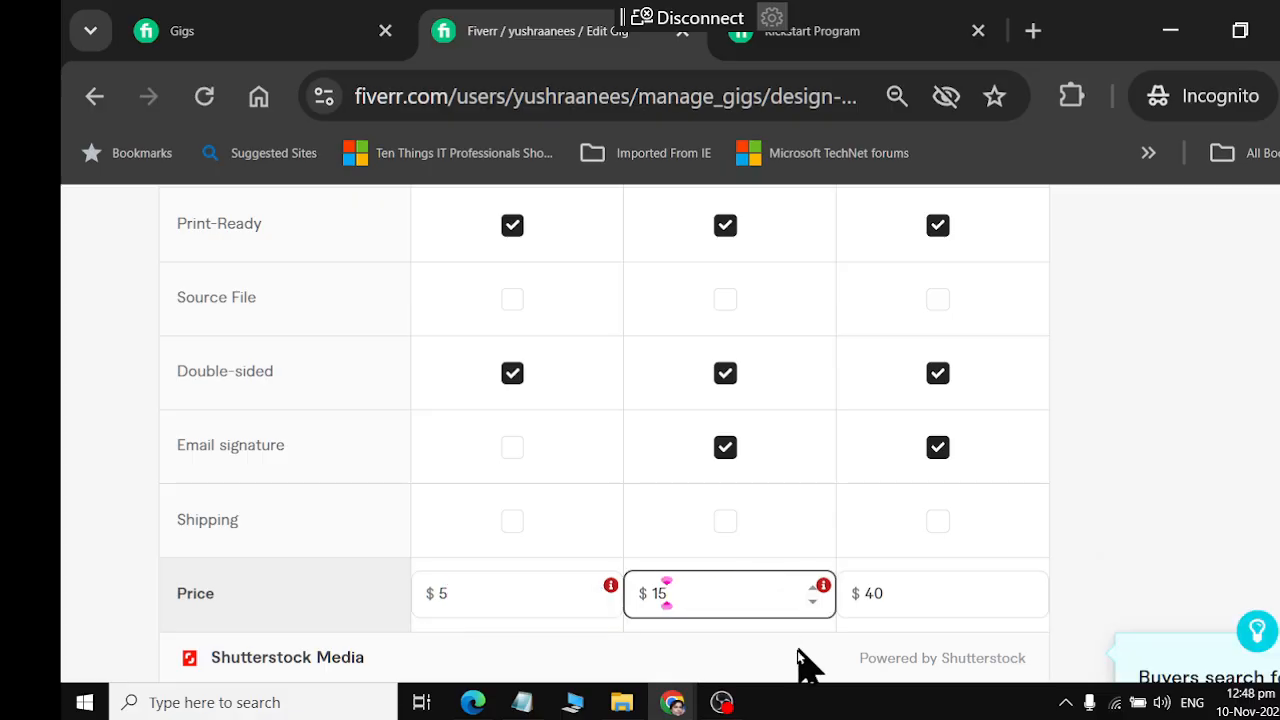
# Return the Basic package price to $8 and set the Standard price to $20
pyautogui.click(490, 594)
pyautogui.press('BackSpace')
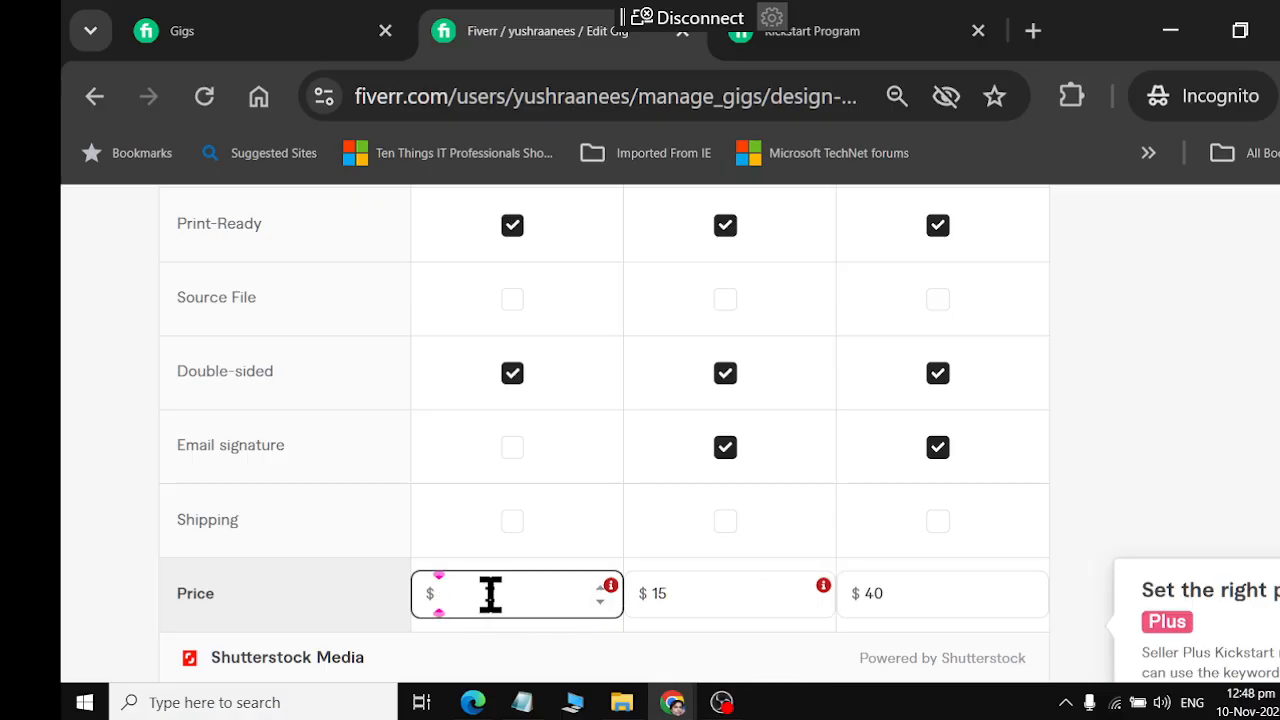
pyautogui.write('8')
pyautogui.click(691, 594)
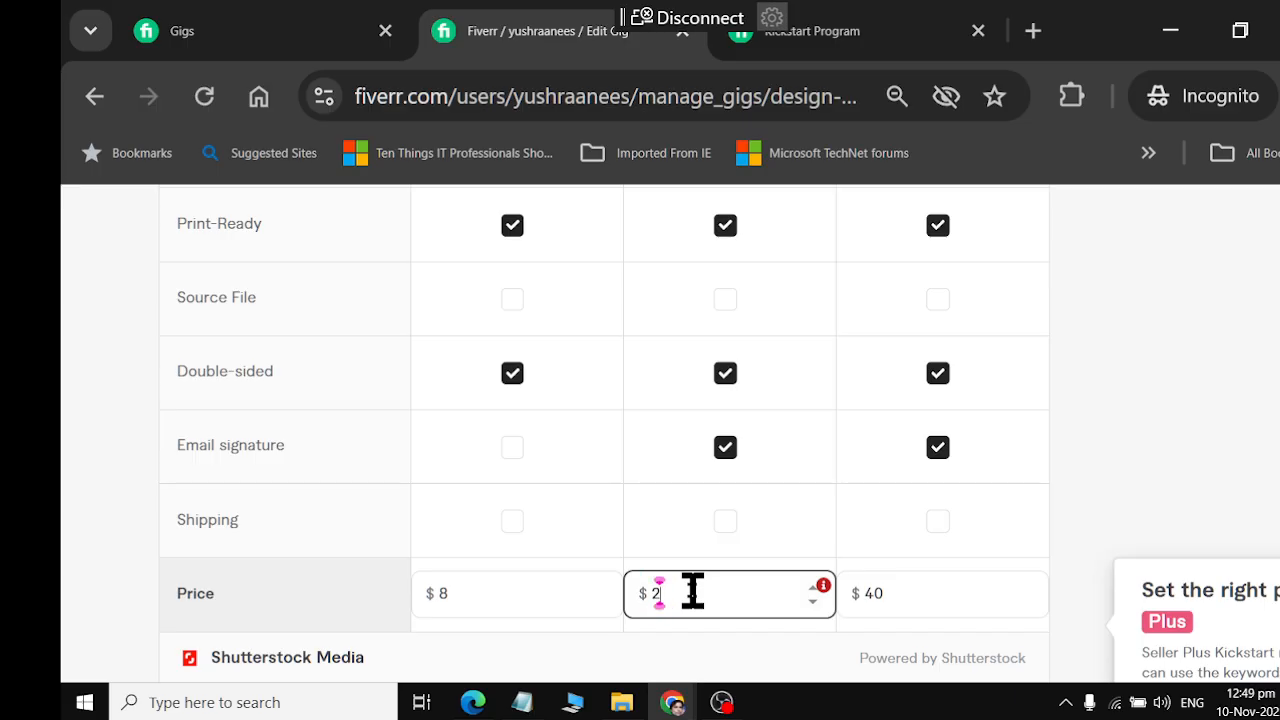
# Set the Premium package price to $35
pyautogui.click(918, 595)
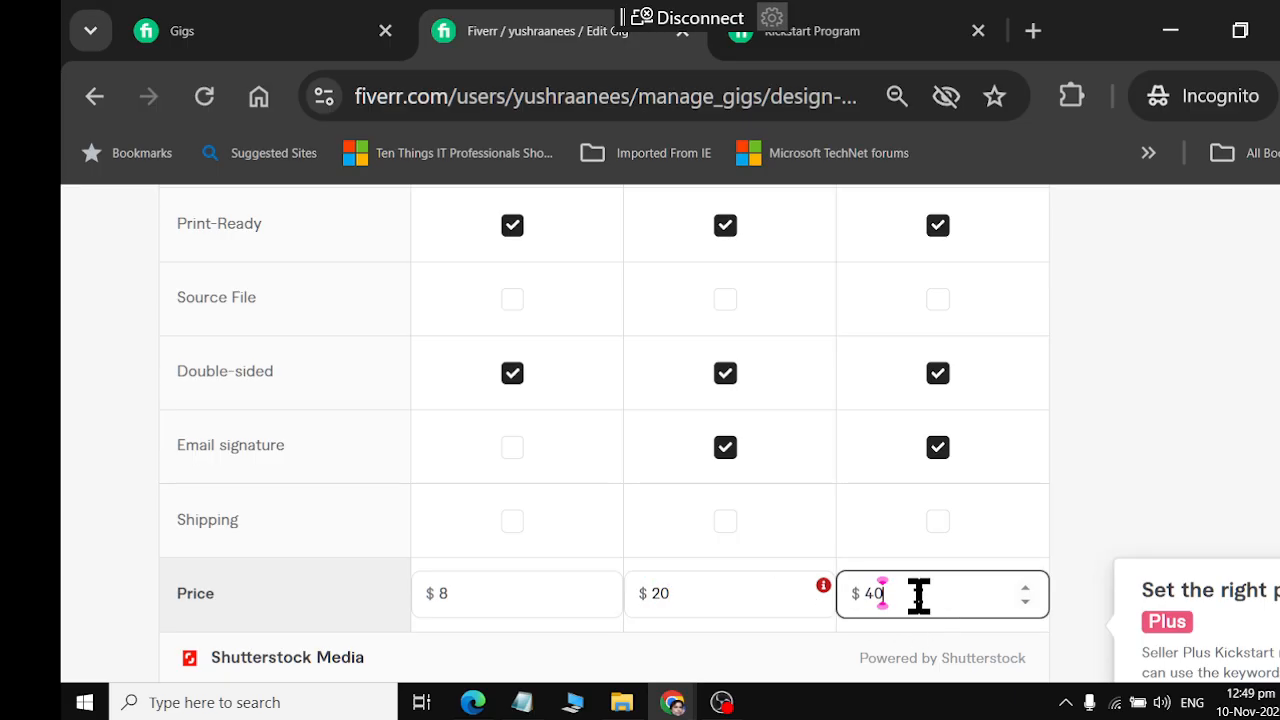
pyautogui.press('BackSpace')
pyautogui.press('BackSpace')
pyautogui.write('35')
# Recheck the package options and the Standard price requirement
pyautogui.click(806, 598)
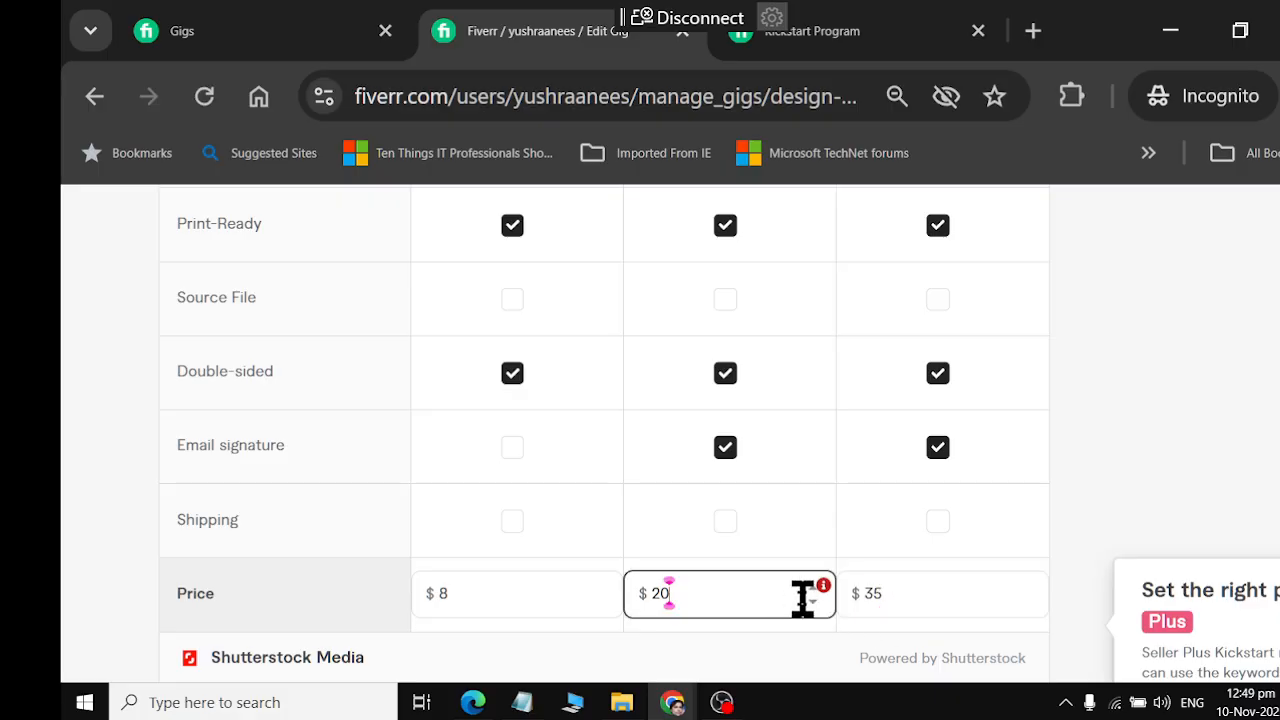
pyautogui.scroll(5, 863, 563)
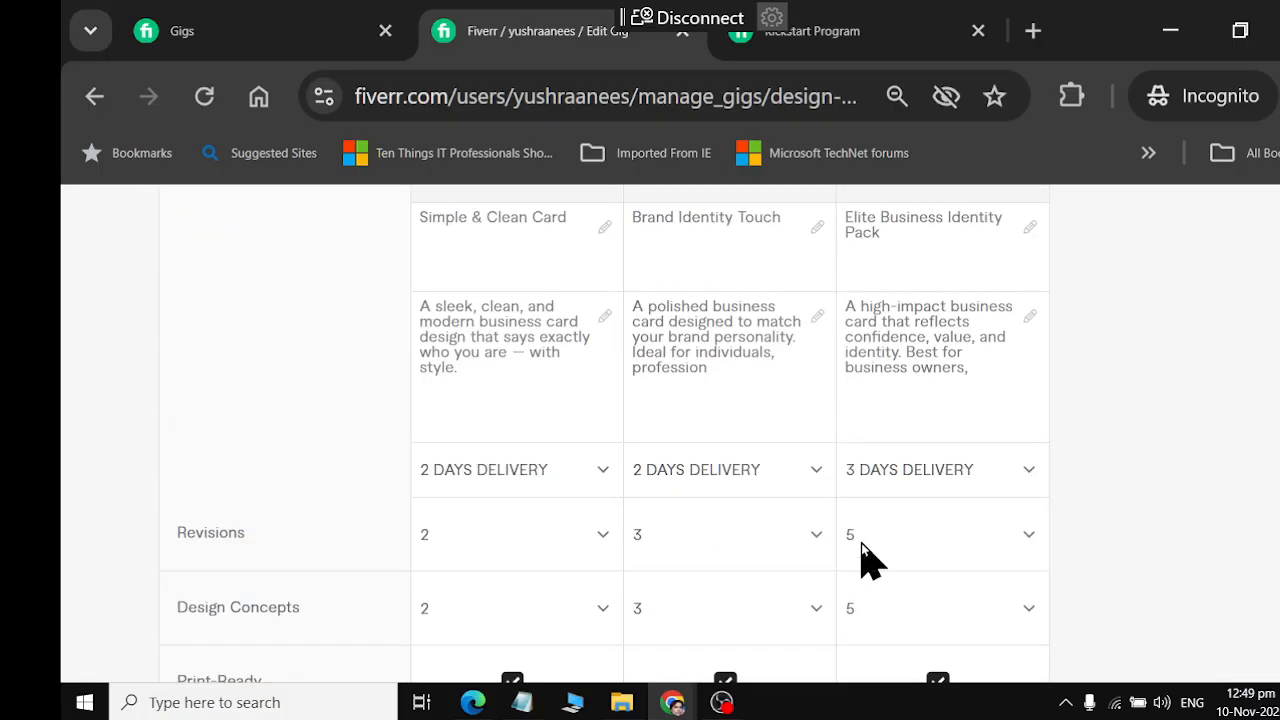
pyautogui.scroll(3, 863, 563)
pyautogui.scroll(-8, 863, 560)
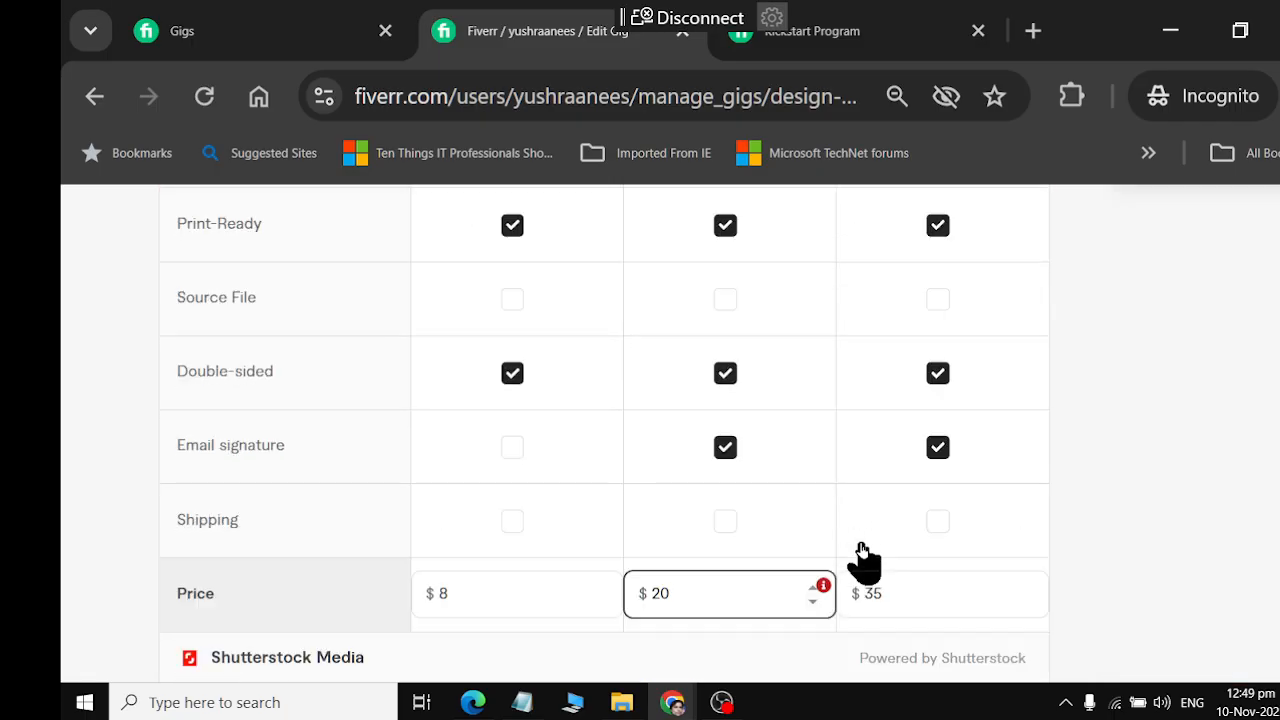
pyautogui.click(823, 586)
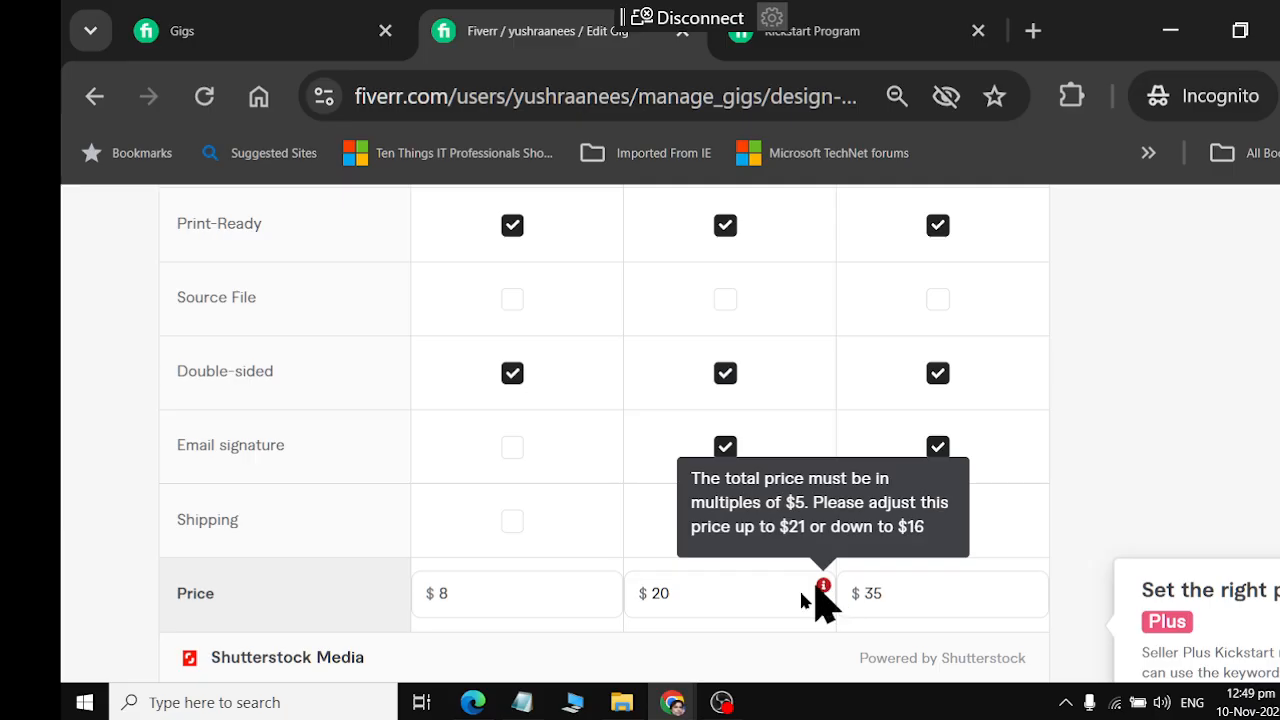
# Try a Standard package price of $22 and replace it with $15
pyautogui.click(668, 594)
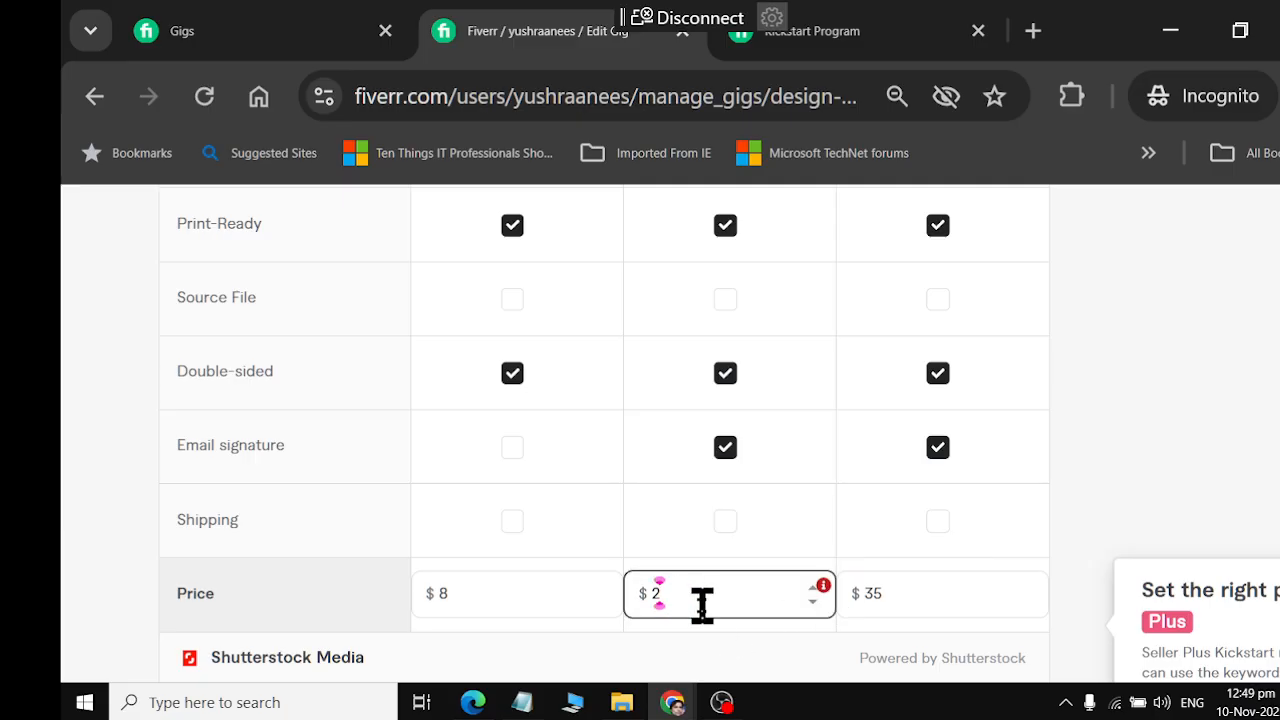
pyautogui.click(969, 597)
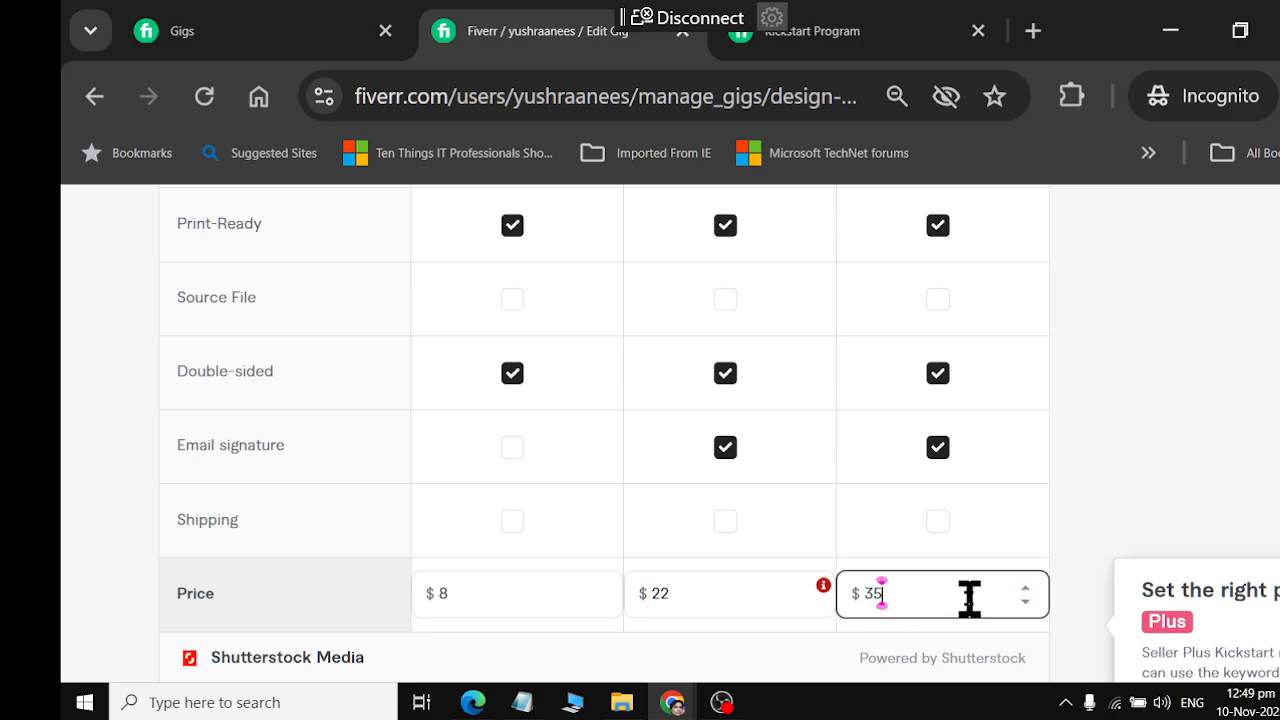
pyautogui.click(760, 590)
pyautogui.press('BackSpace')
pyautogui.press('BackSpace')
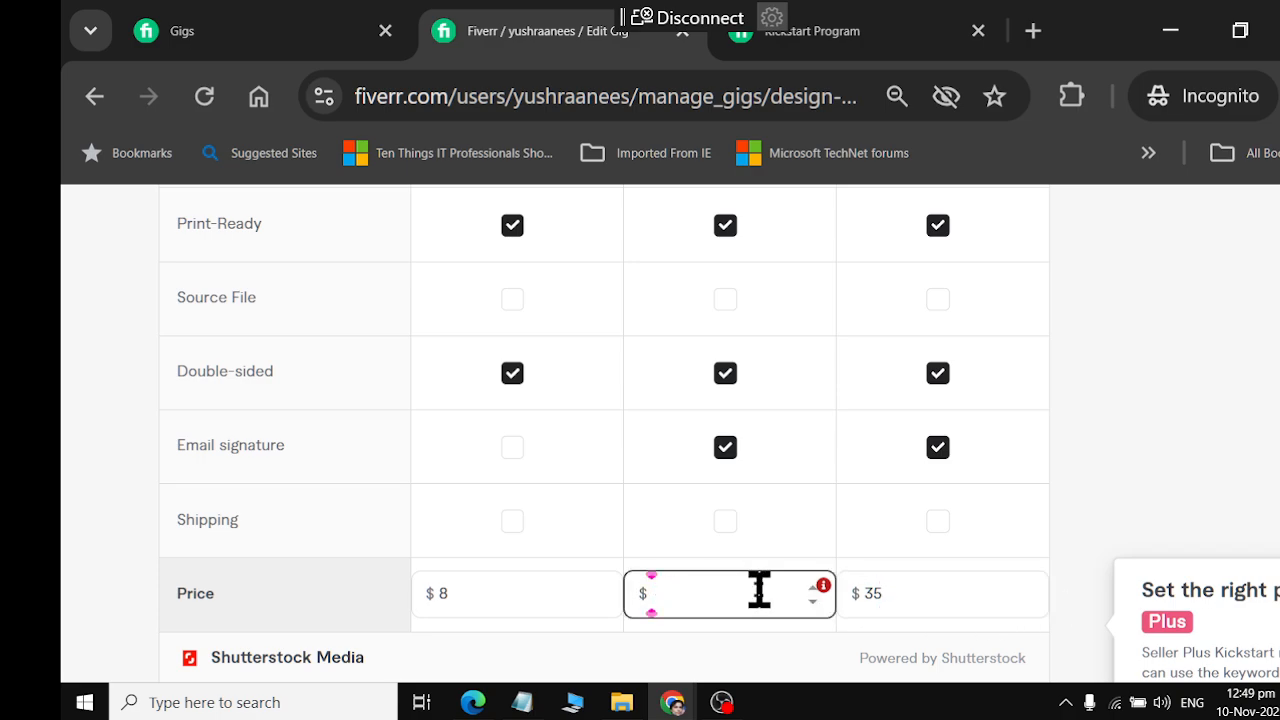
pyautogui.write('15')
pyautogui.click(912, 594)
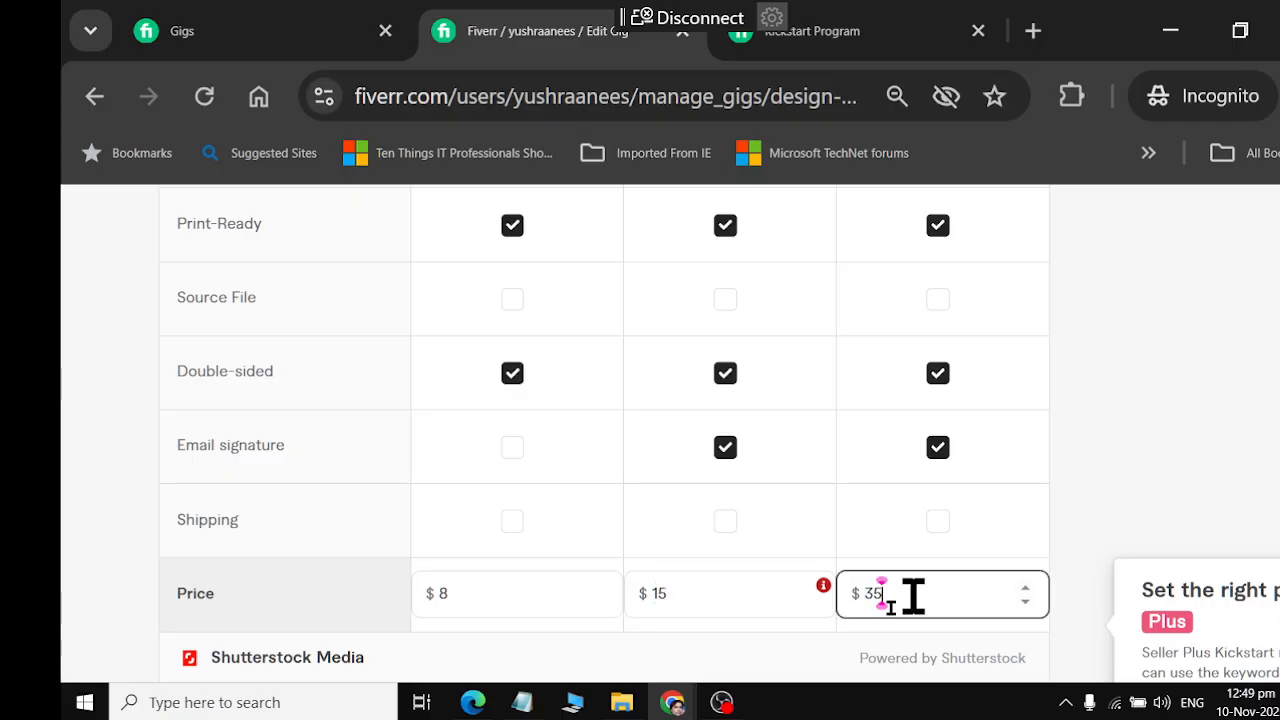
# Copy the full pricing requirement message shown for the Standard package price
pyautogui.scroll(-3, 645, 595)
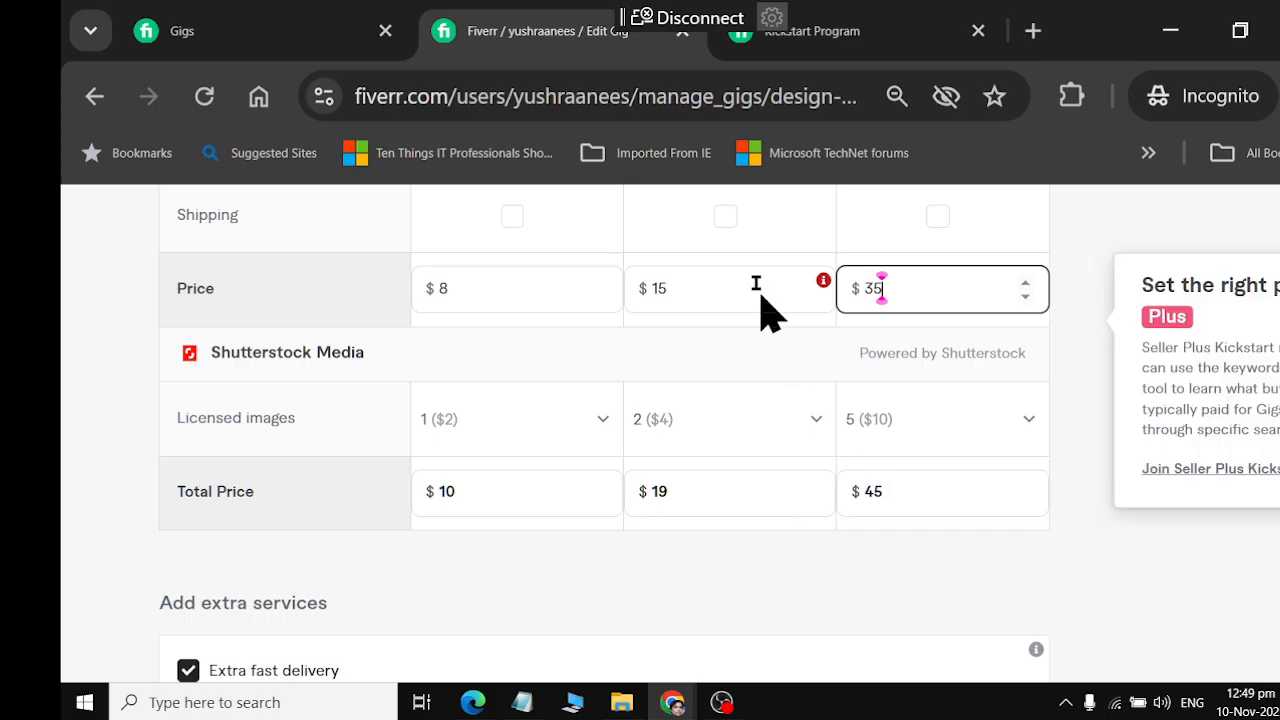
pyautogui.click(823, 281)
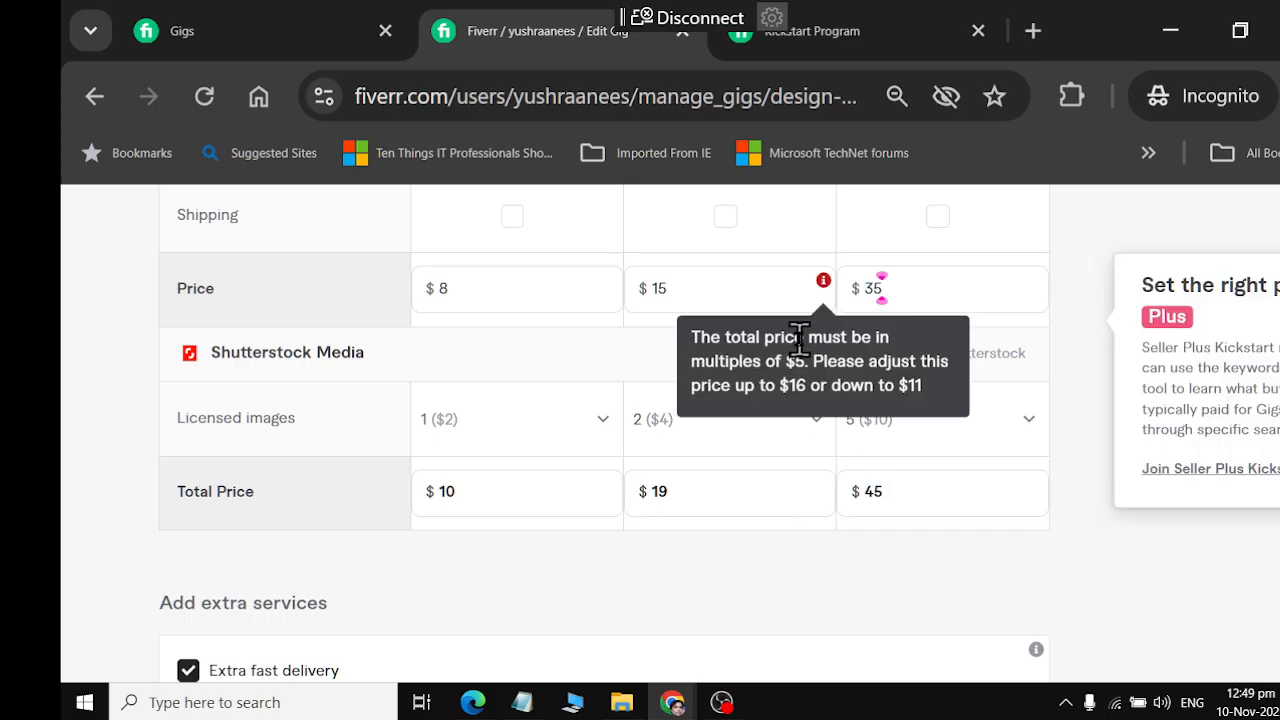
pyautogui.moveTo(822, 283)
pyautogui.moveTo(692, 334); pyautogui.dragTo(951, 403)
pyautogui.hotkey('ctrl', 'c')
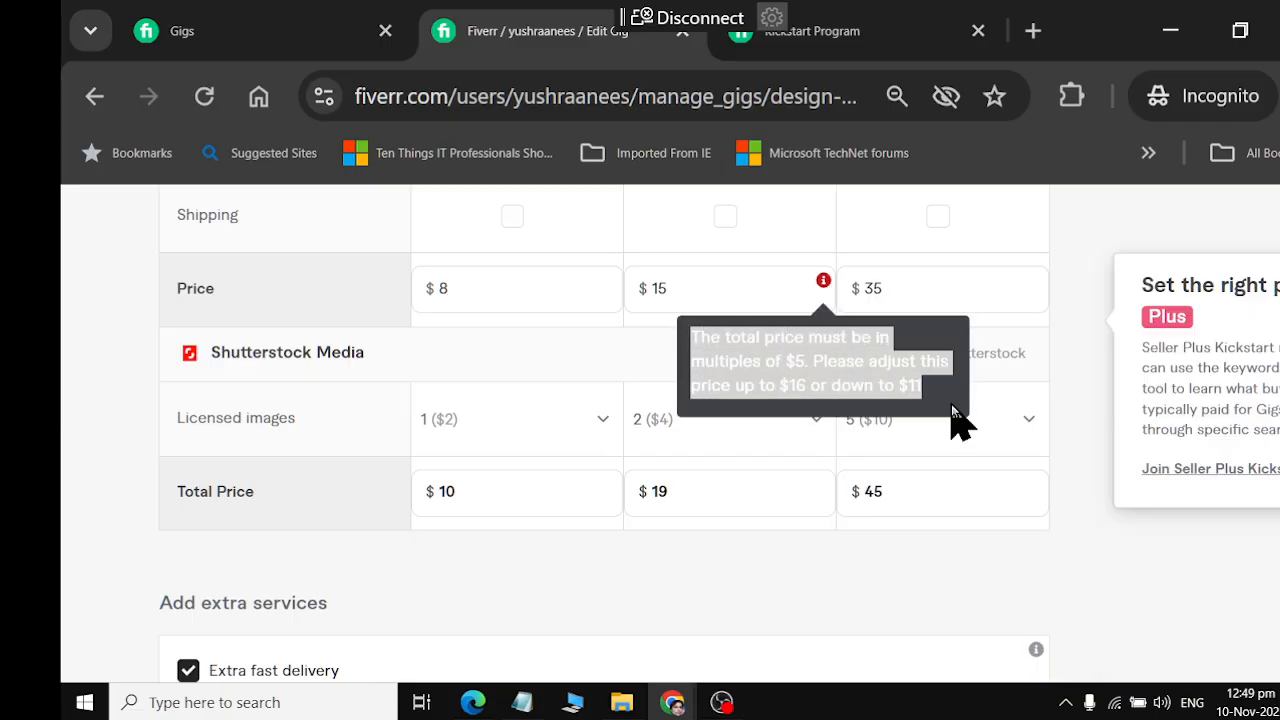
# Switch to ChatGPT and send the copied pricing message with "solution" on a new line below it
pyautogui.hotkey('alt', 'Tab')
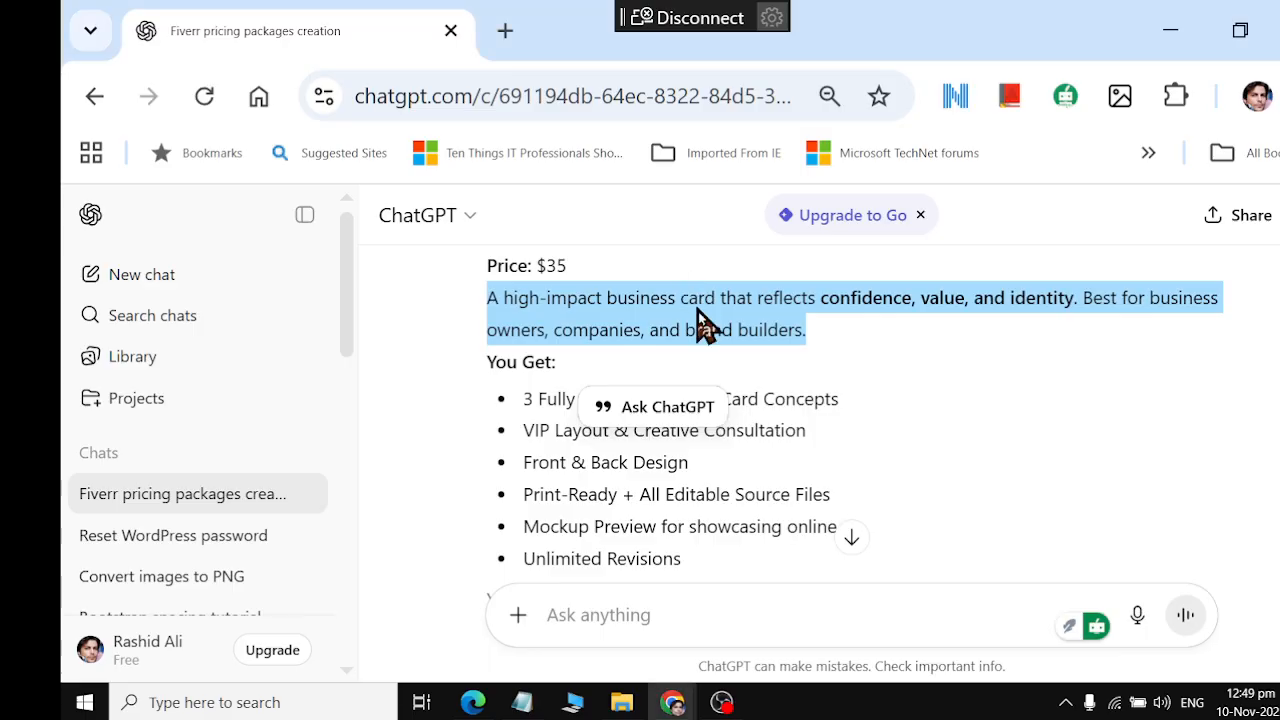
pyautogui.click(631, 623)
pyautogui.hotkey('ctrl', 'v')
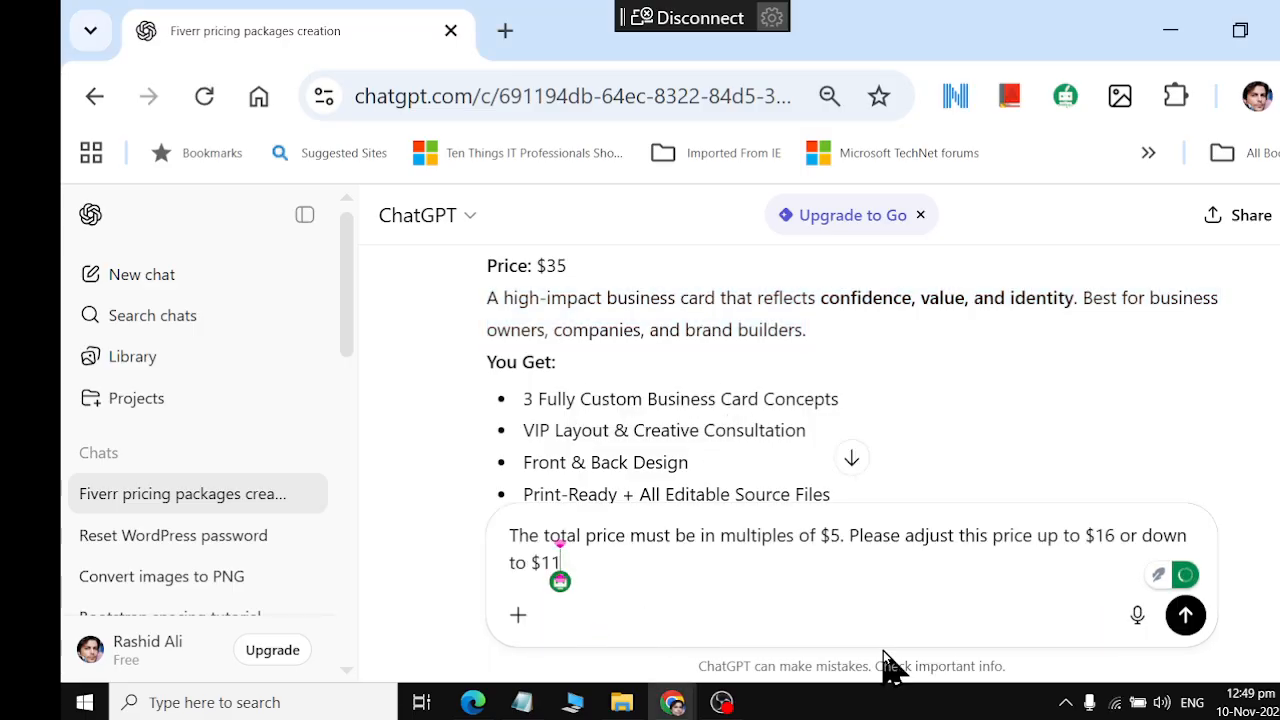
pyautogui.hotkey('shift', 'Return')
pyautogui.write('solution')
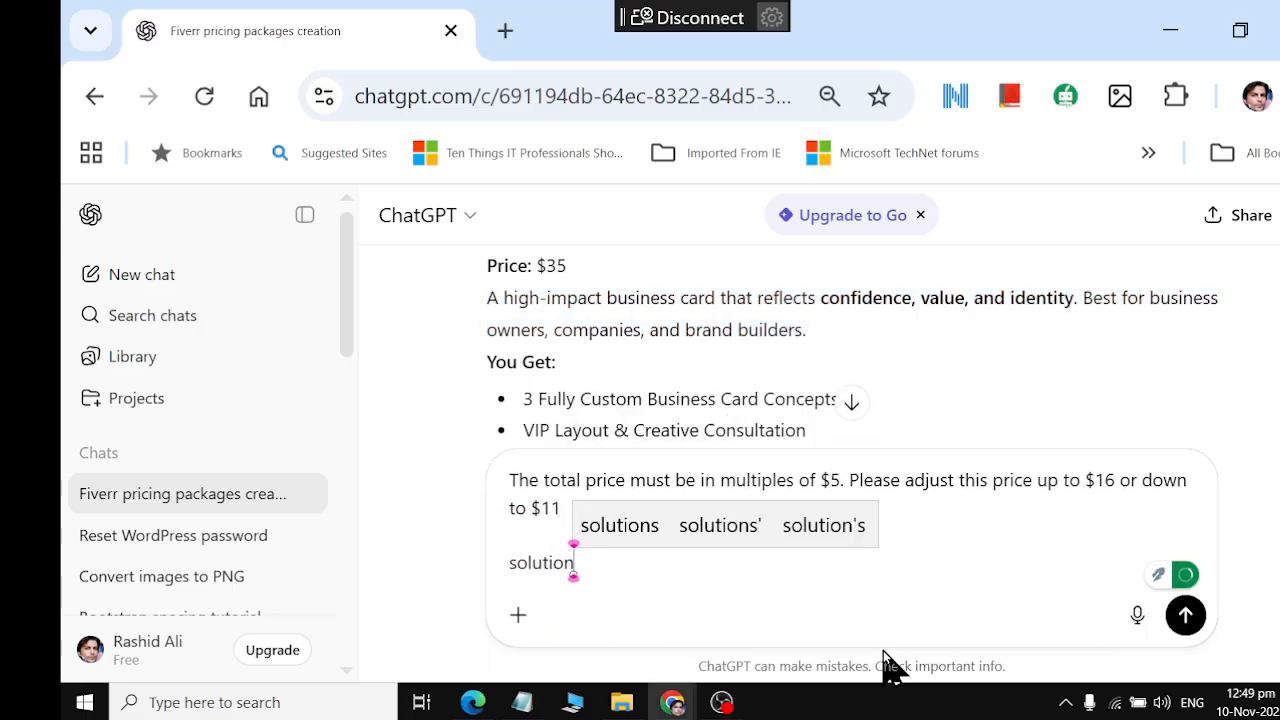
pyautogui.press('Return')
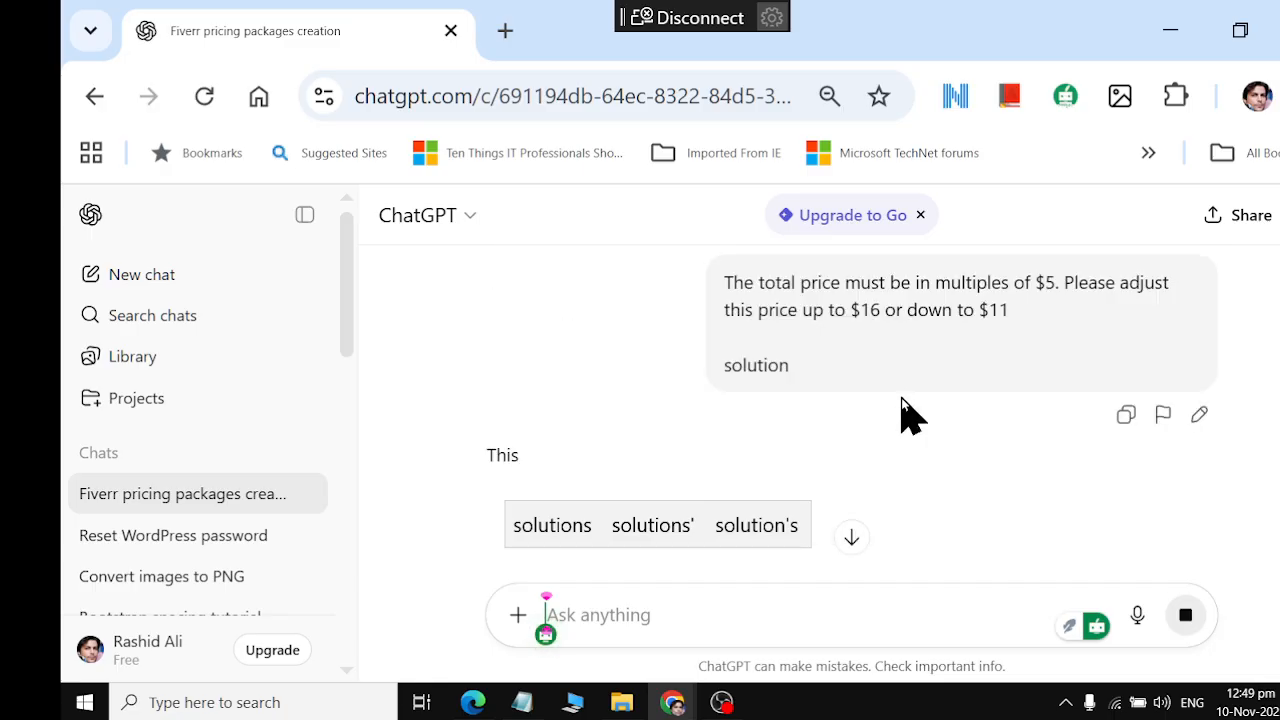
pyautogui.click(722, 702)
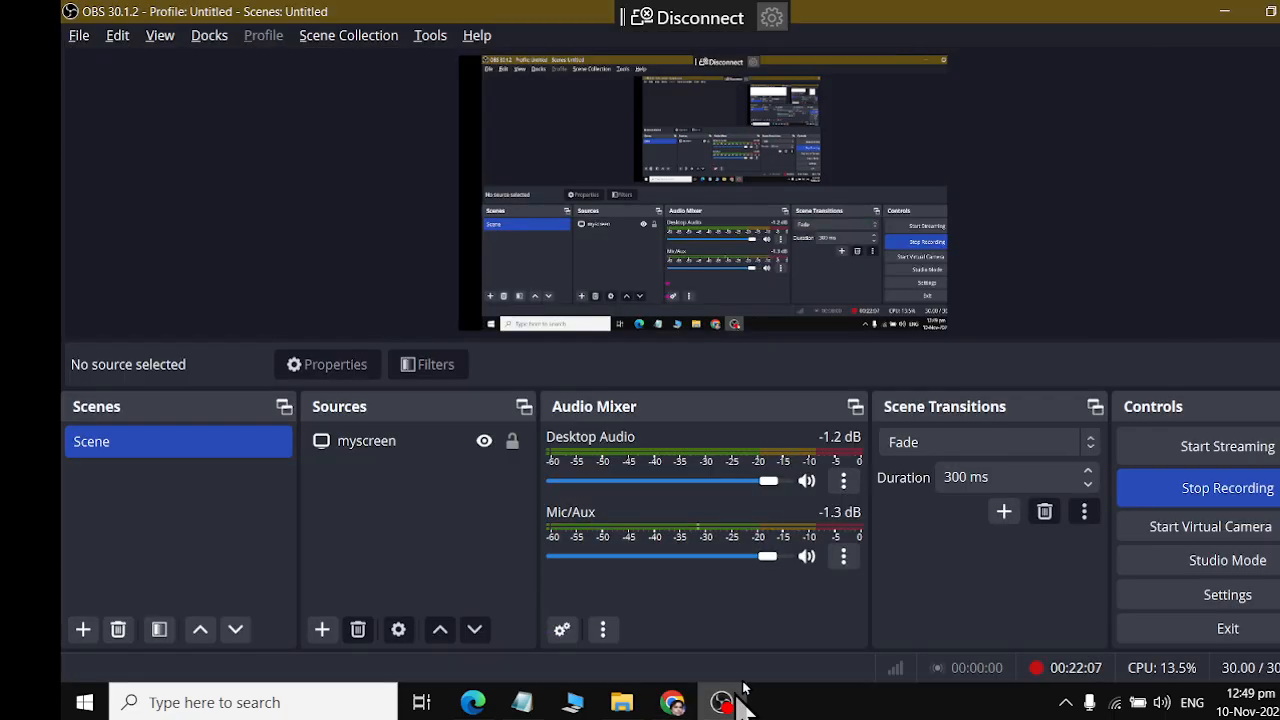